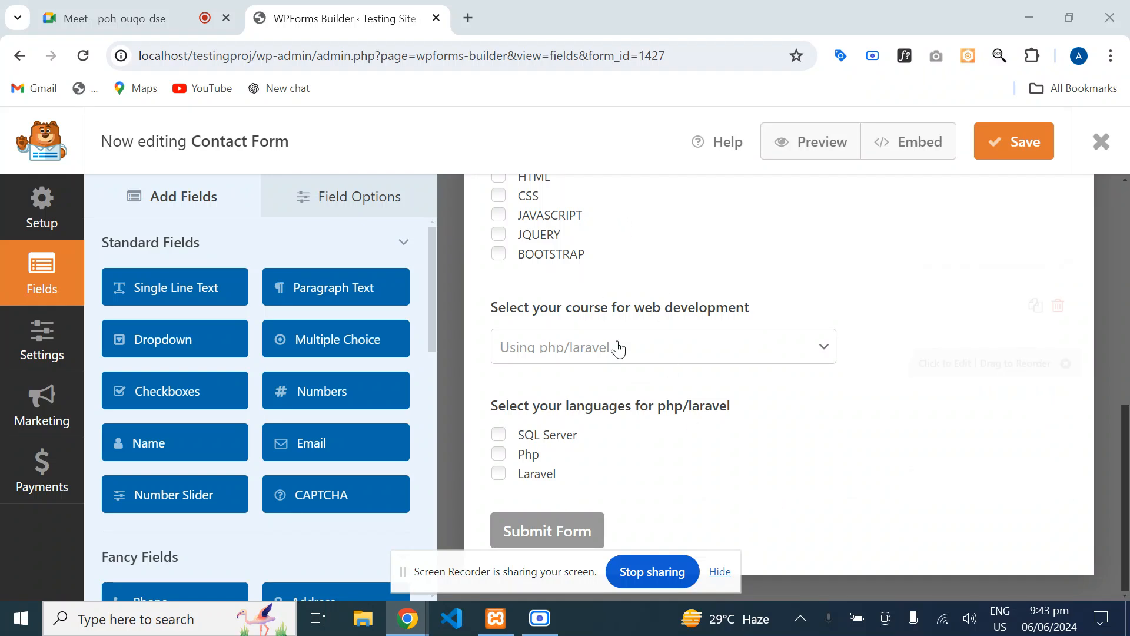
- Switch to the Google Meet call, admit the waiting participant, and return to the WPForms builder
{"action": "scroll", "coordinate": [661, 381], "scroll_direction": "up", "scroll_amount": 5}
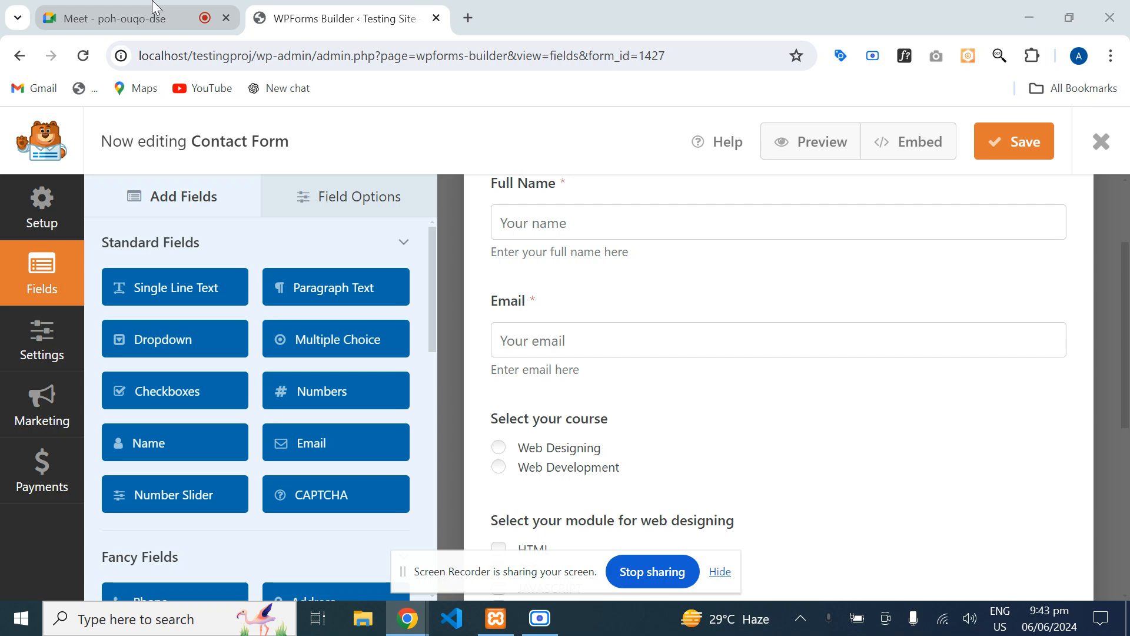
{"action": "left_click", "coordinate": [118, 18]}
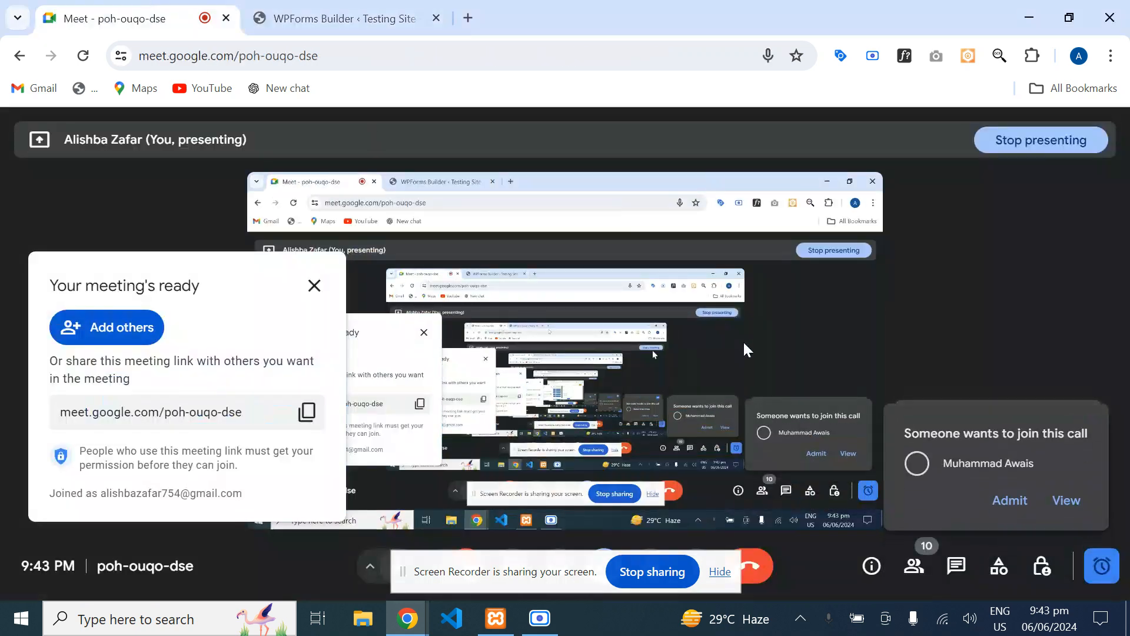
{"action": "left_click", "coordinate": [1008, 513]}
{"action": "left_click", "coordinate": [364, 12]}
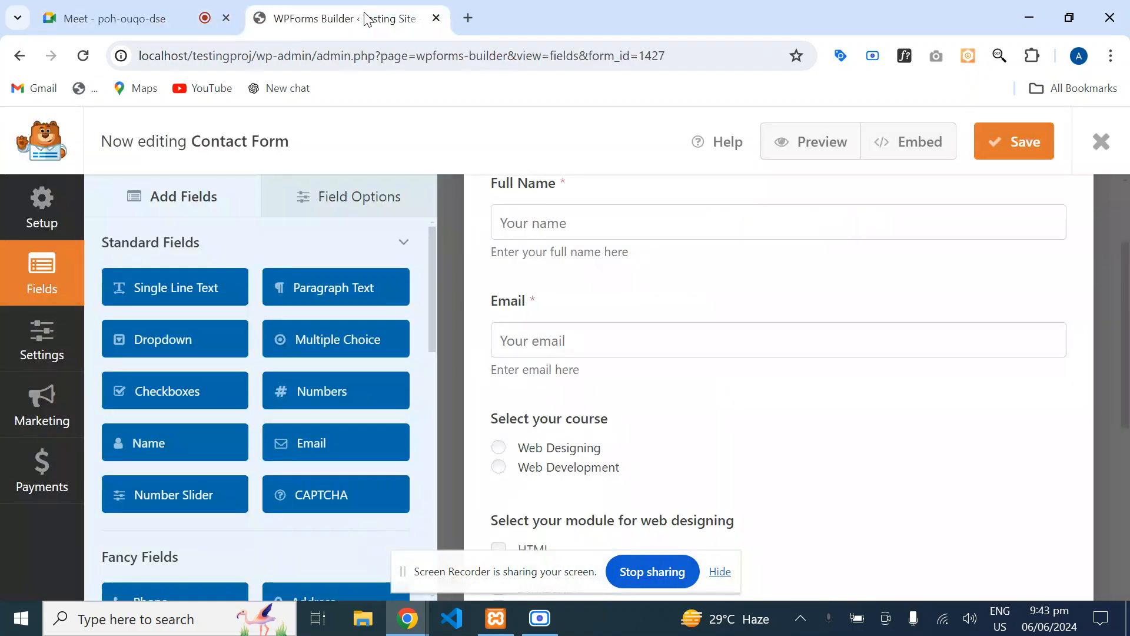
- Review the Contact Form's fields from Full Name down to the php/laravel languages checkboxes
{"action": "scroll", "coordinate": [553, 463], "scroll_direction": "down", "scroll_amount": 5}
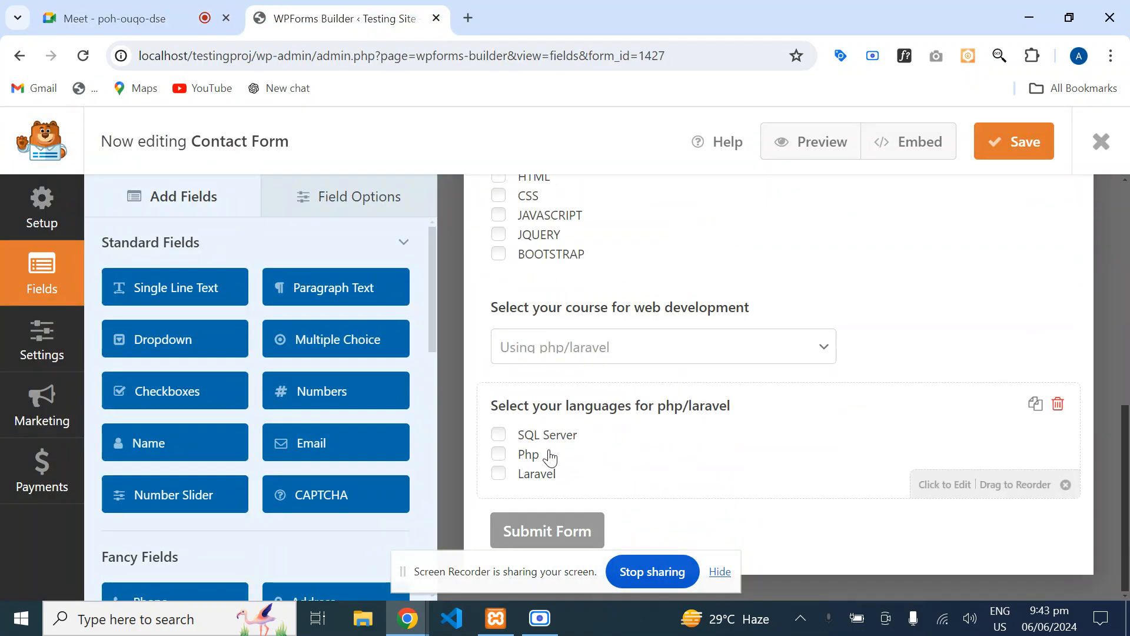
{"action": "scroll", "coordinate": [550, 455], "scroll_direction": "up", "scroll_amount": 5}
{"action": "scroll", "coordinate": [716, 383], "scroll_direction": "down", "scroll_amount": 3}
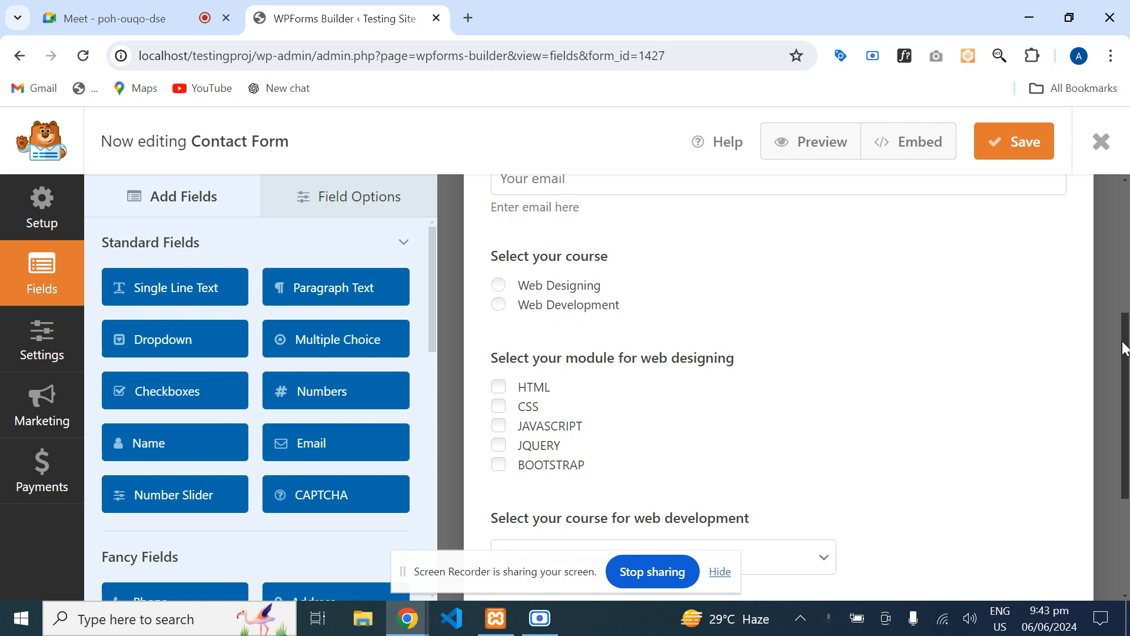
{"action": "left_click_drag", "start_coordinate": [1125, 348], "coordinate": [1125, 441]}
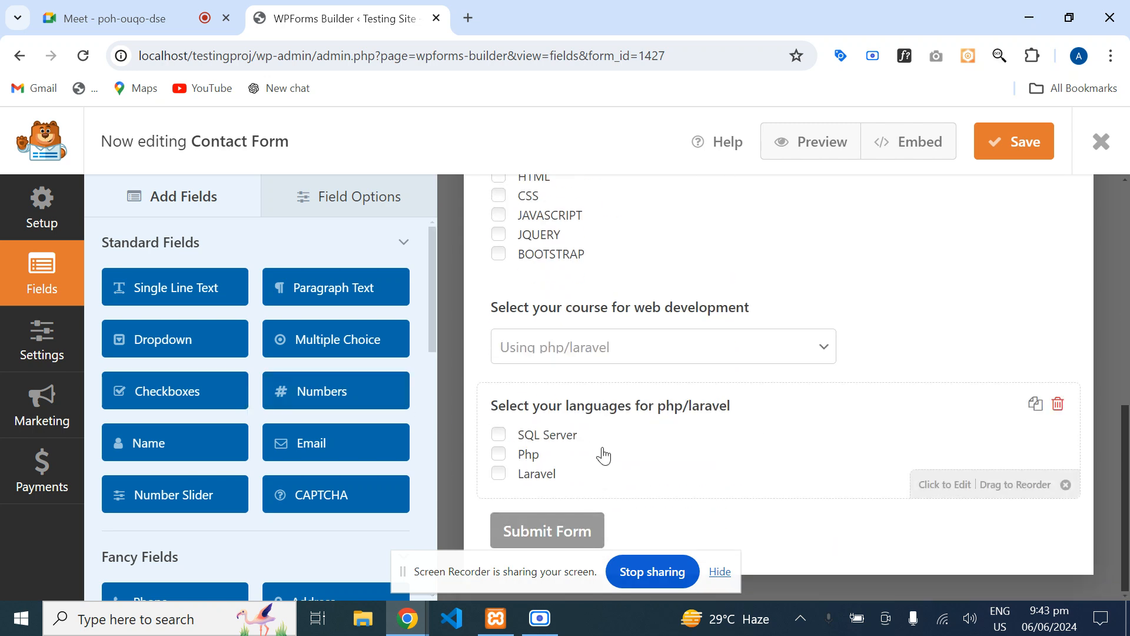
{"action": "scroll", "coordinate": [732, 391], "scroll_direction": "up", "scroll_amount": 10}
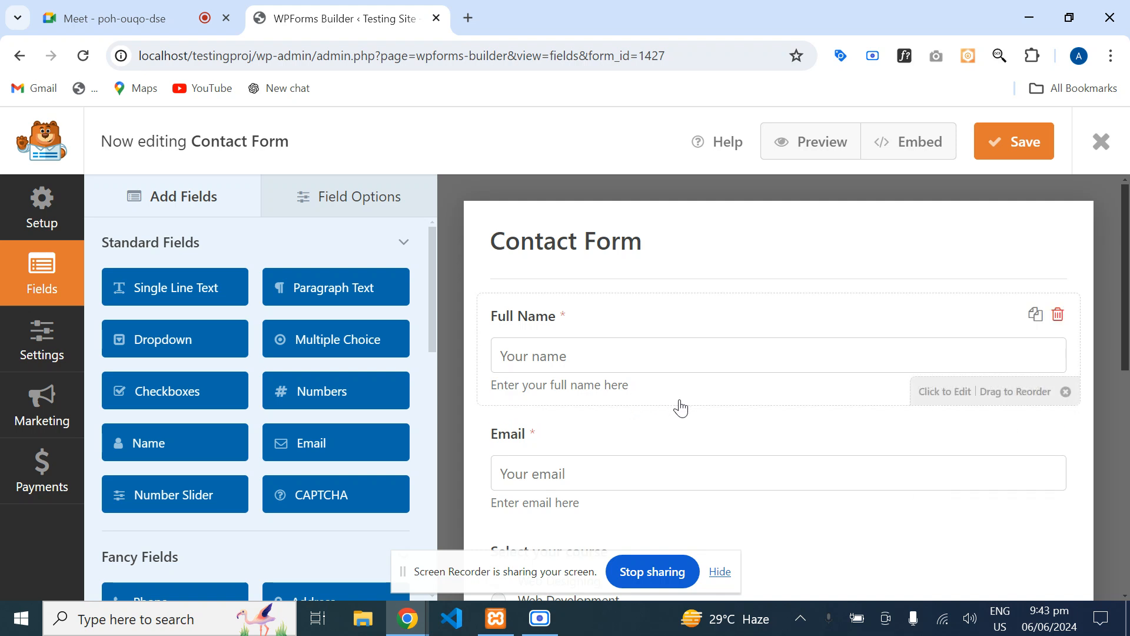
{"action": "scroll", "coordinate": [681, 407], "scroll_direction": "down", "scroll_amount": 10}
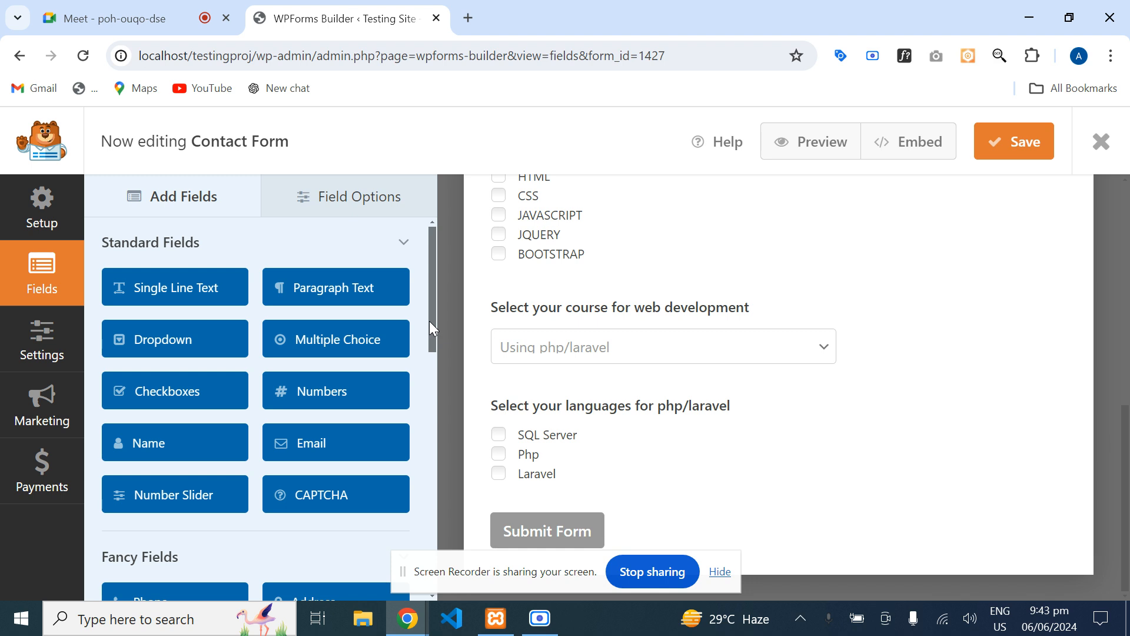
{"action": "scroll", "coordinate": [684, 331], "scroll_direction": "up", "scroll_amount": 10}
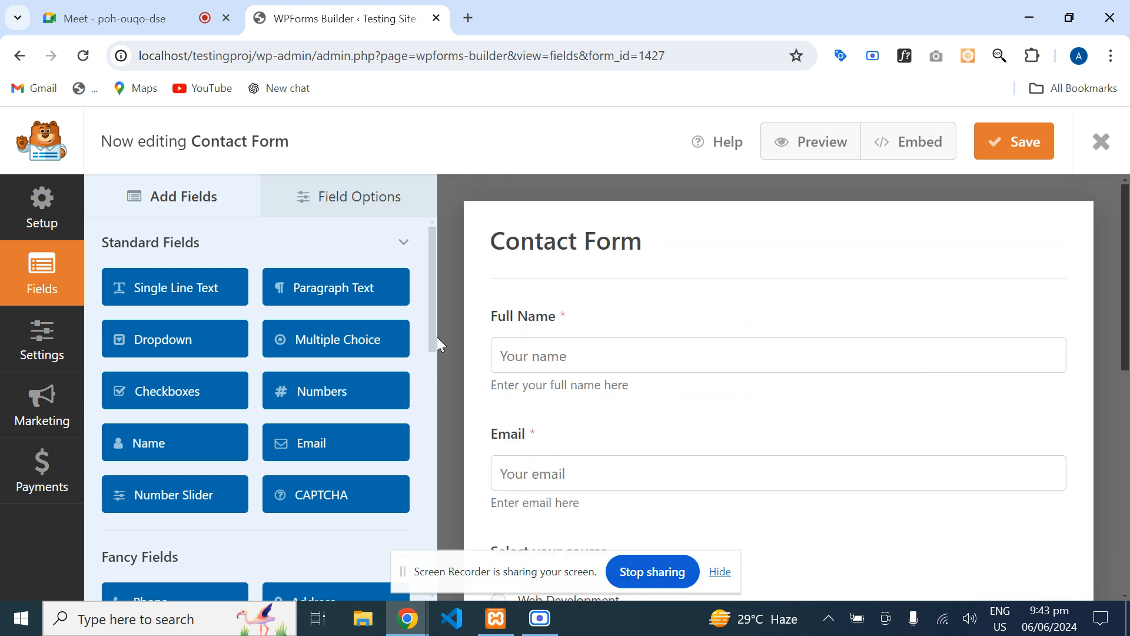
- Insert a Page Break between the Full Name and Email fields and open its field options
{"action": "left_click_drag", "start_coordinate": [432, 334], "coordinate": [446, 458]}
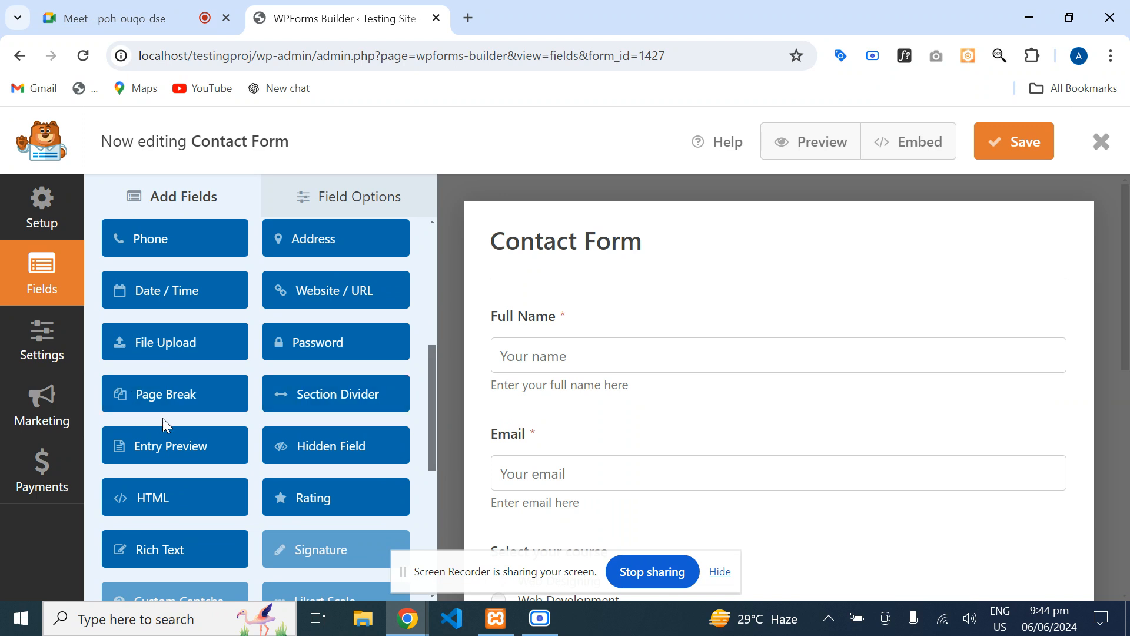
{"action": "left_click_drag", "start_coordinate": [168, 406], "coordinate": [567, 440]}
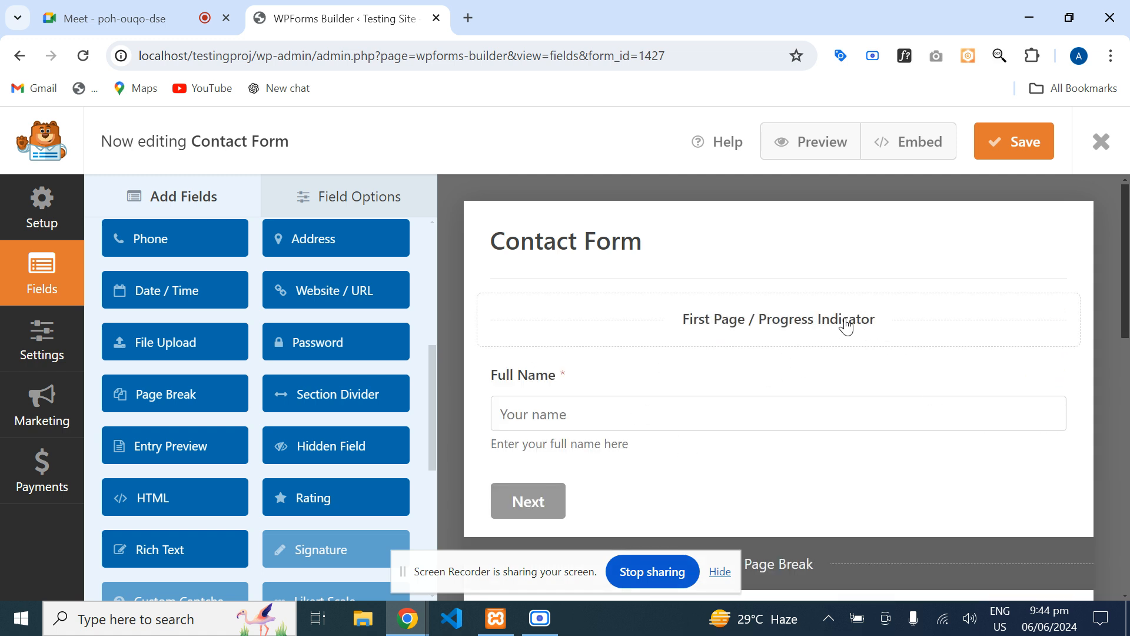
{"action": "left_click", "coordinate": [615, 510]}
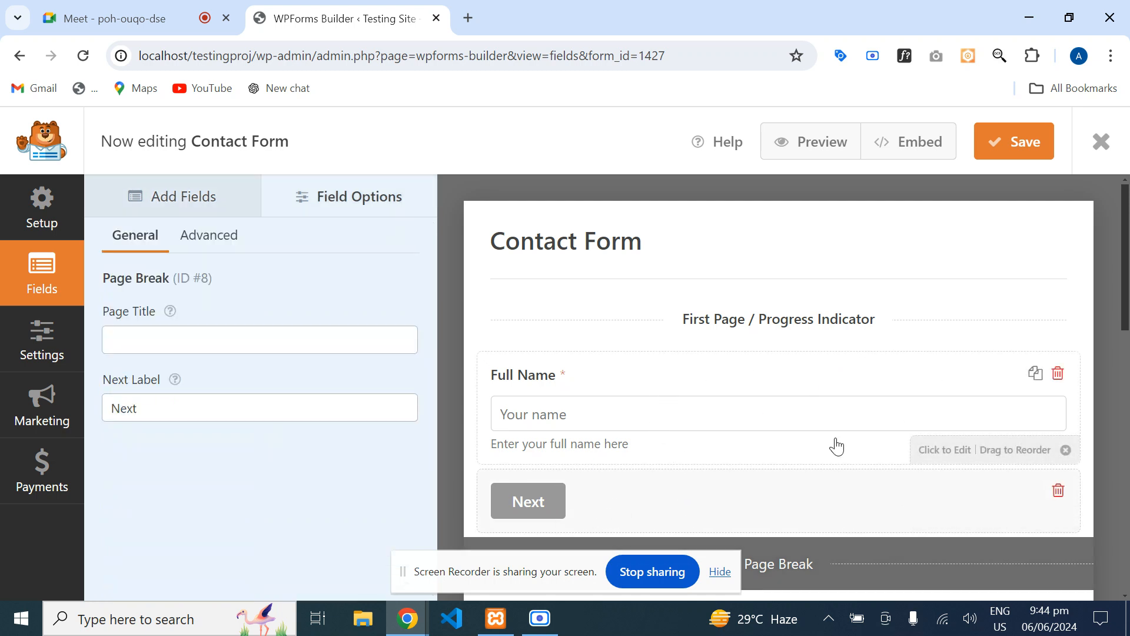
- Insert a Page Break between the Email field and the "Select your course" field
{"action": "scroll", "coordinate": [819, 408], "scroll_direction": "down", "scroll_amount": 6}
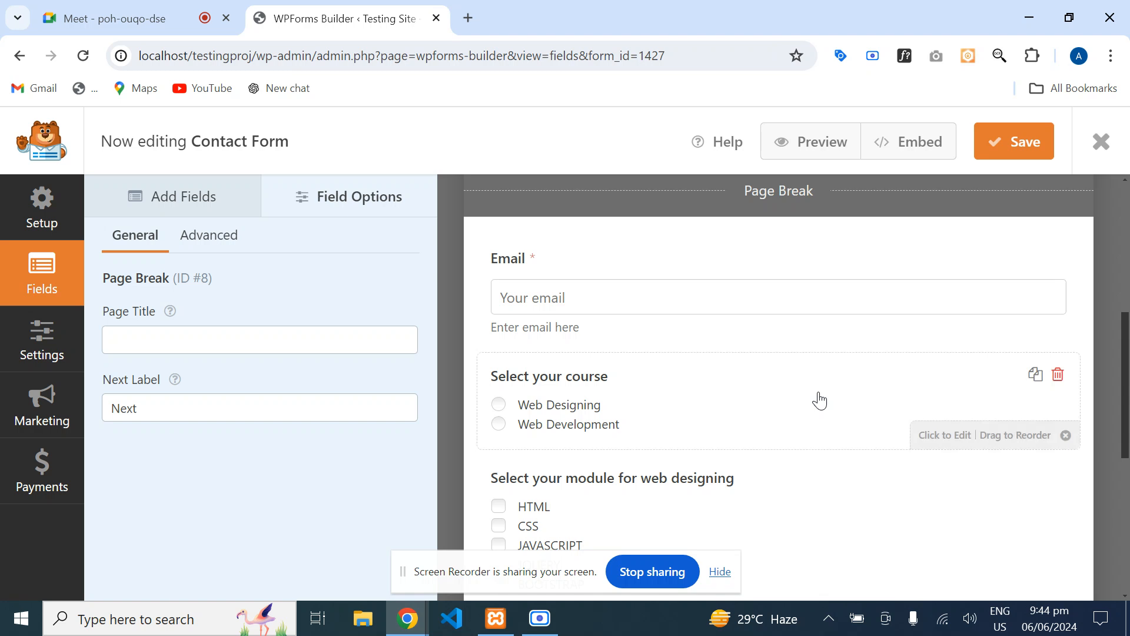
{"action": "scroll", "coordinate": [817, 398], "scroll_direction": "up", "scroll_amount": 6}
{"action": "scroll", "coordinate": [585, 409], "scroll_direction": "down", "scroll_amount": 6}
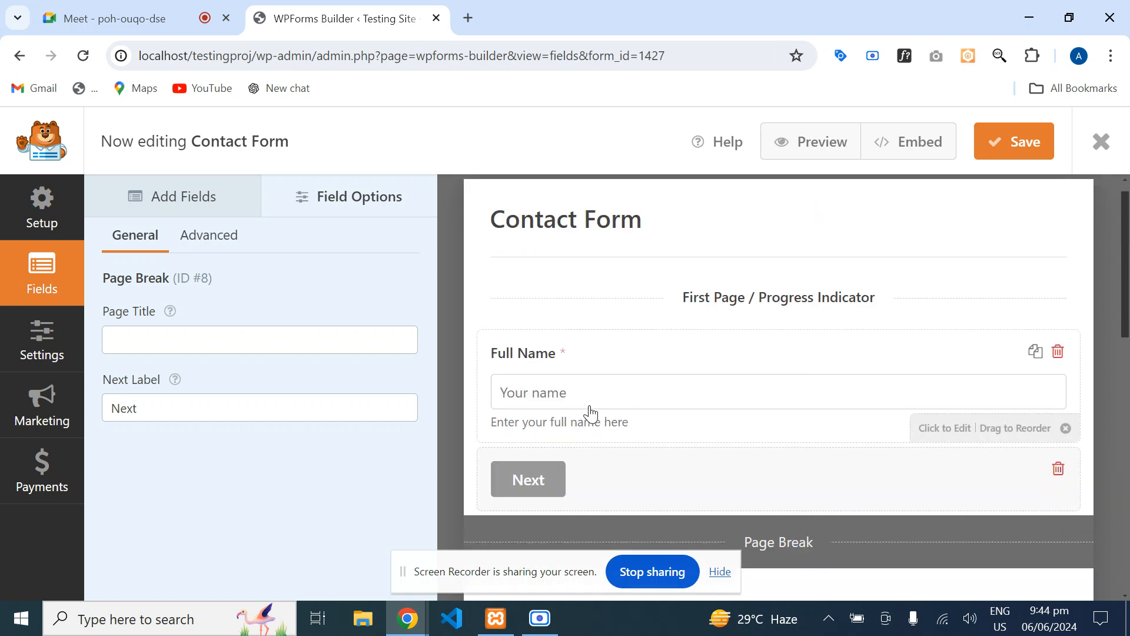
{"action": "left_click", "coordinate": [580, 299]}
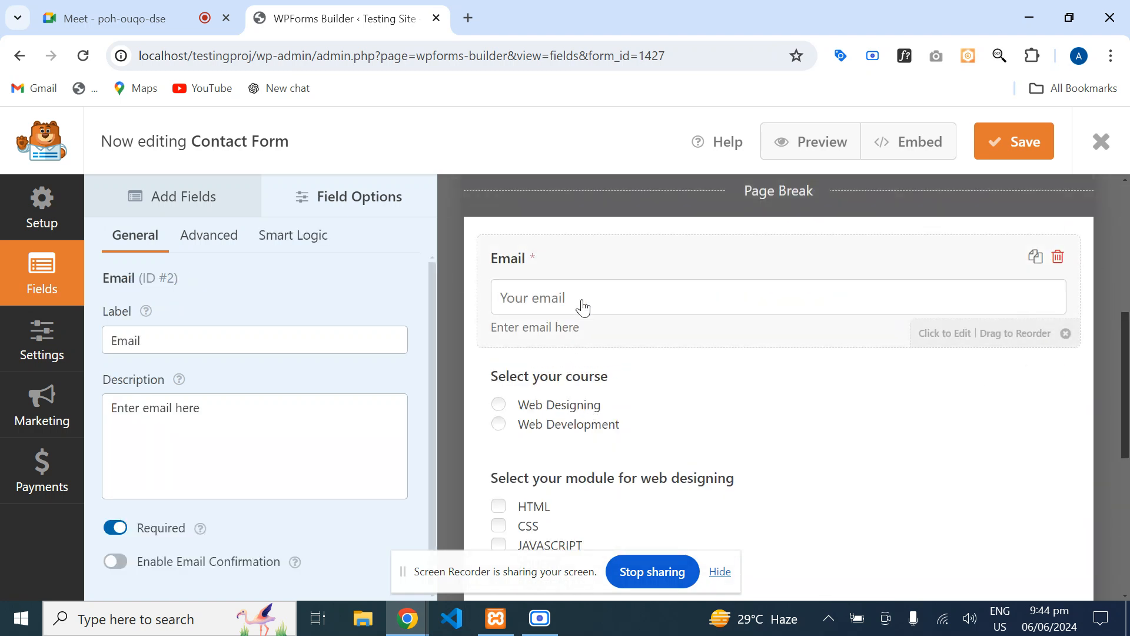
{"action": "left_click", "coordinate": [167, 196]}
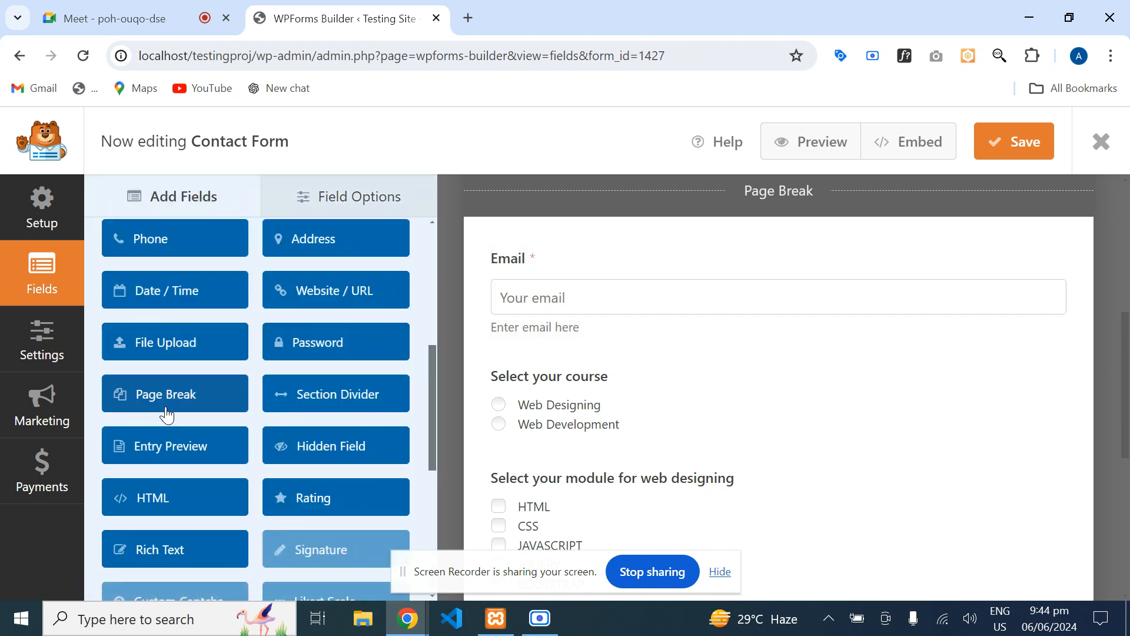
{"action": "left_click_drag", "start_coordinate": [176, 393], "coordinate": [566, 372]}
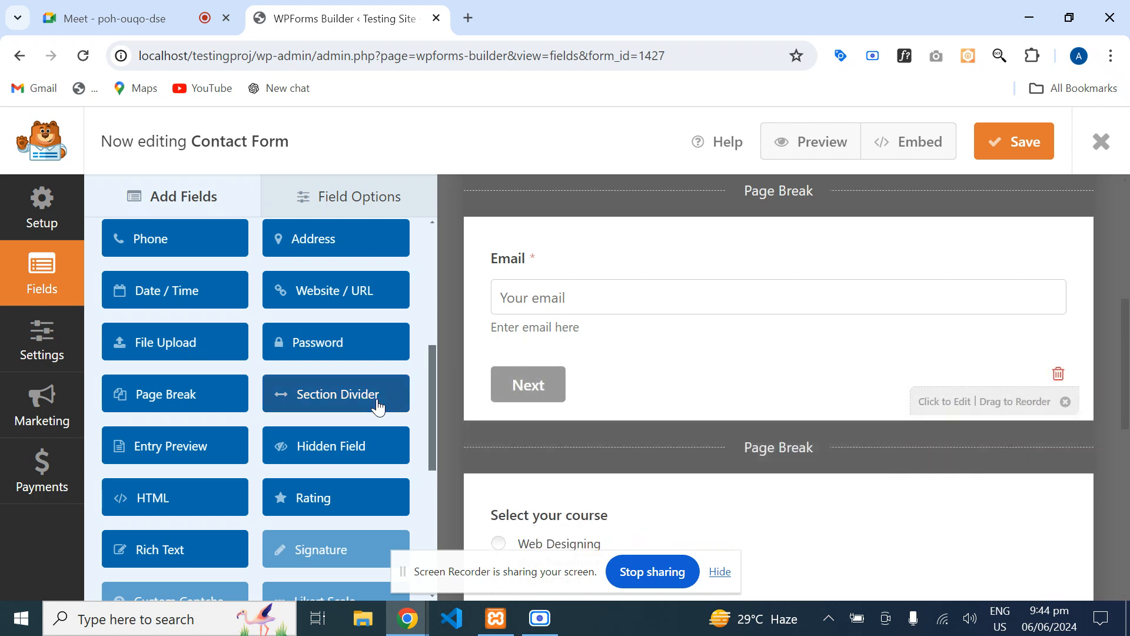
- Insert a Page Break between "Select your course" and "Select your module for web designing"
{"action": "scroll", "coordinate": [777, 506], "scroll_direction": "down", "scroll_amount": 5}
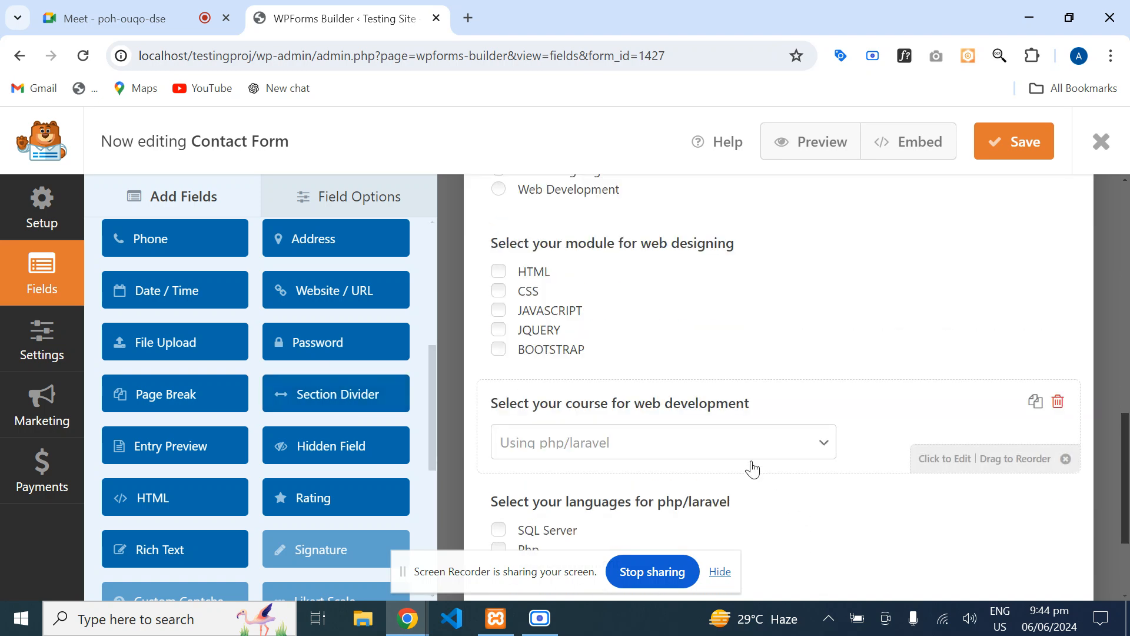
{"action": "scroll", "coordinate": [1067, 336], "scroll_direction": "up", "scroll_amount": 10}
{"action": "scroll", "coordinate": [931, 408], "scroll_direction": "down", "scroll_amount": 5}
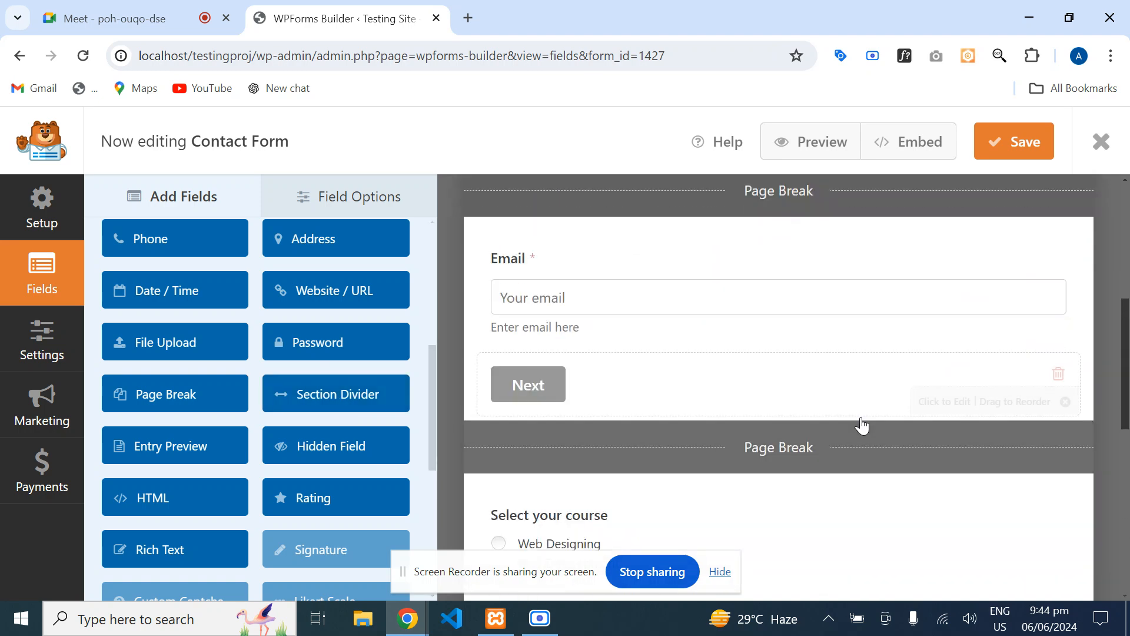
{"action": "scroll", "coordinate": [848, 390], "scroll_direction": "down", "scroll_amount": 3}
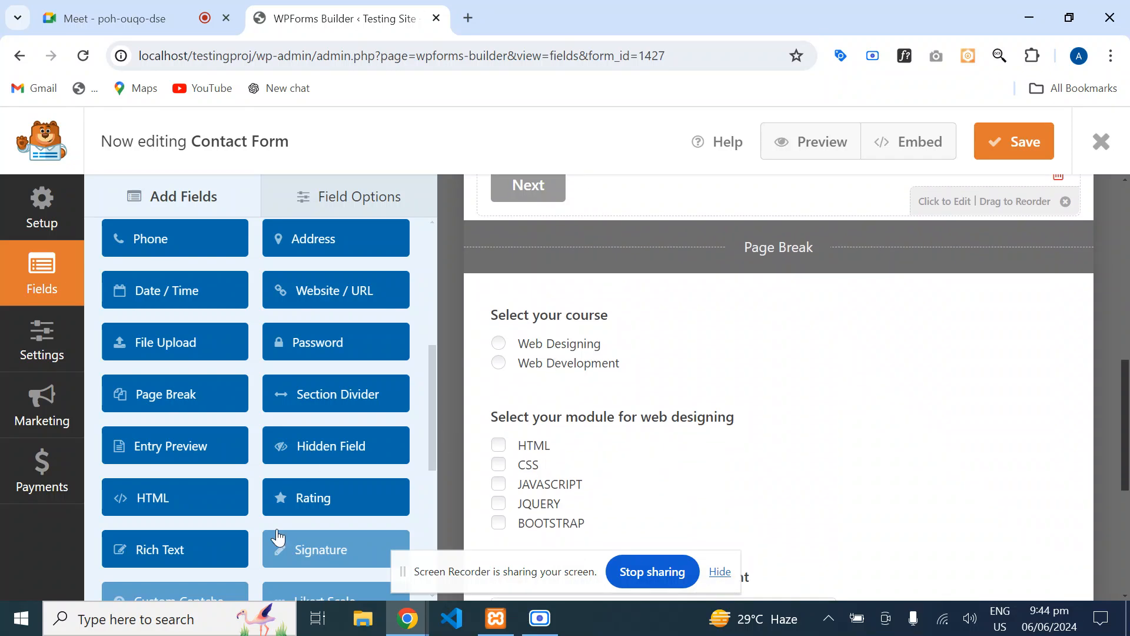
{"action": "left_click_drag", "start_coordinate": [169, 399], "coordinate": [552, 415]}
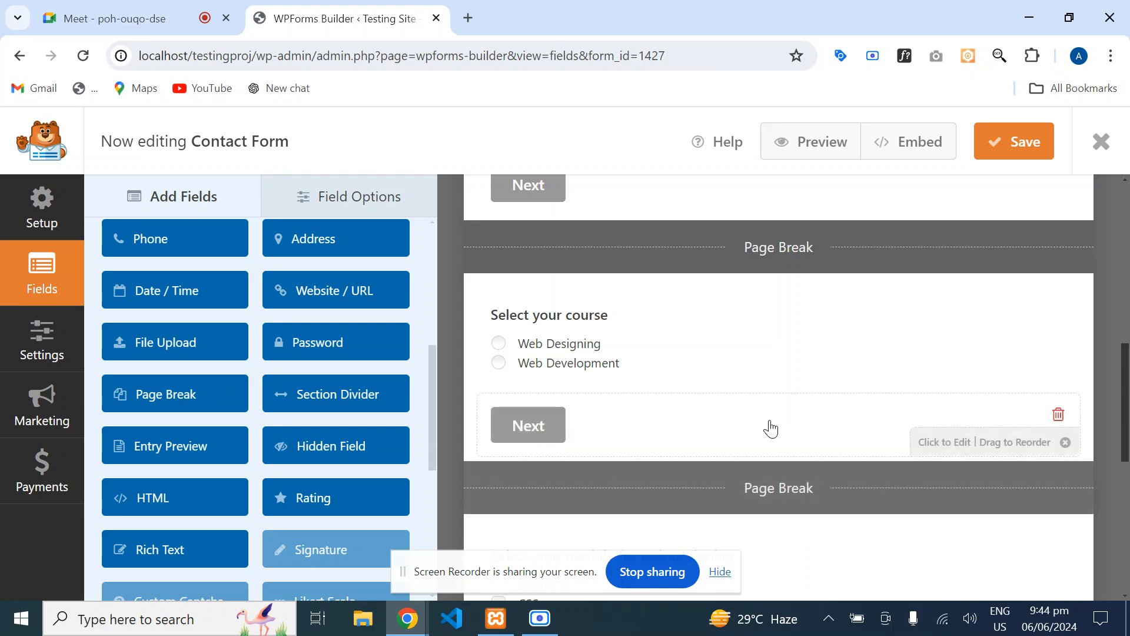
- Save the Contact Form and open its preview
{"action": "scroll", "coordinate": [771, 428], "scroll_direction": "down", "scroll_amount": 3}
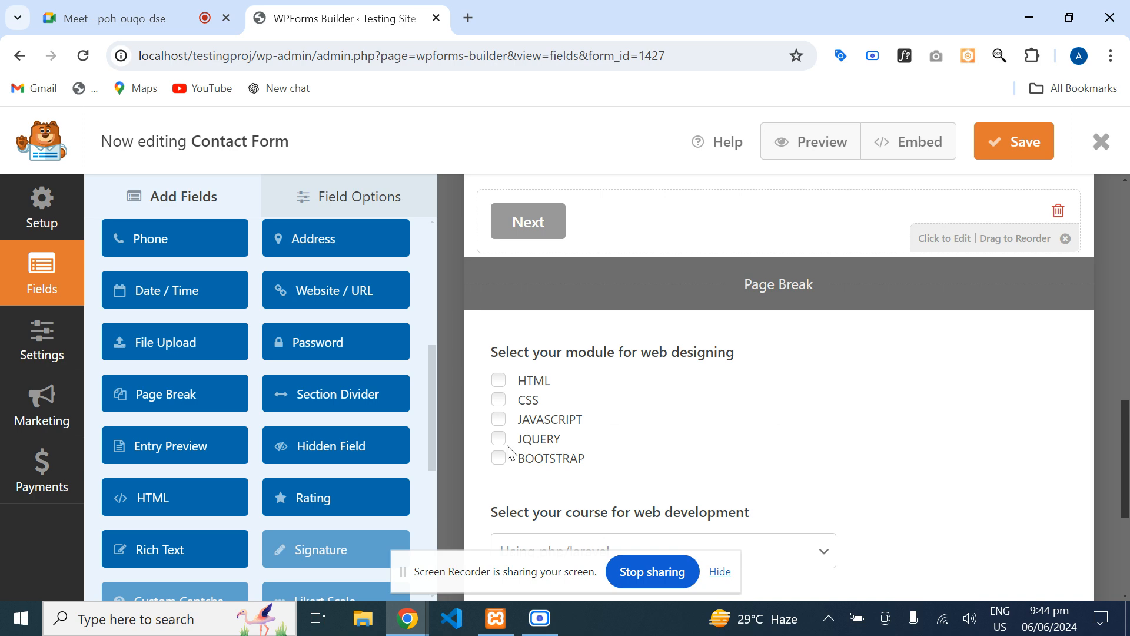
{"action": "scroll", "coordinate": [695, 494], "scroll_direction": "down", "scroll_amount": 4}
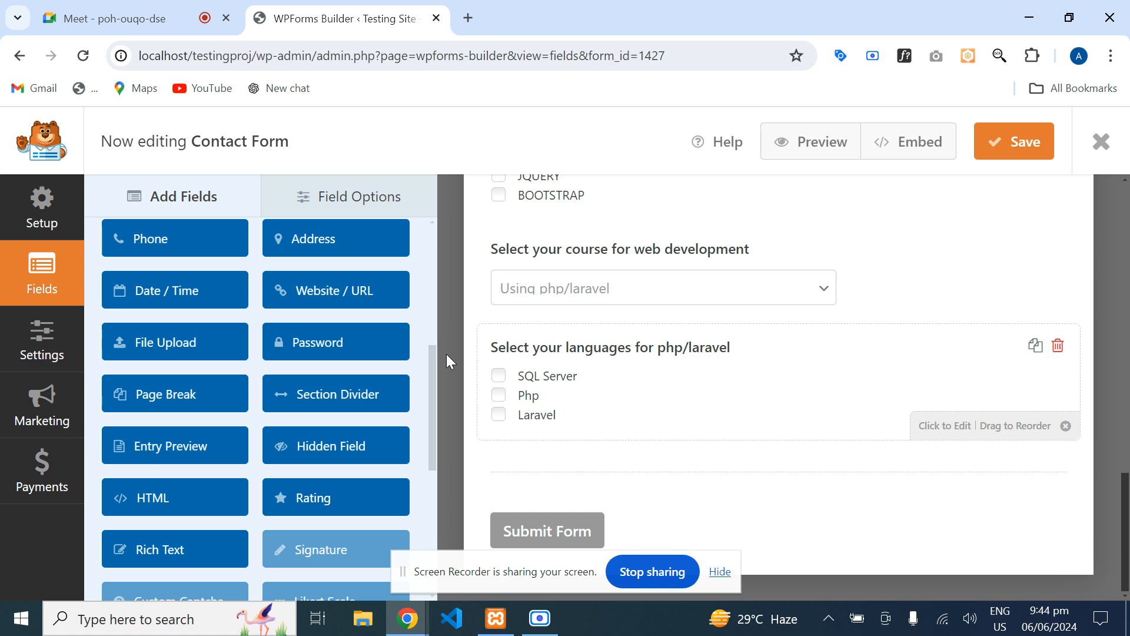
{"action": "left_click", "coordinate": [1006, 144]}
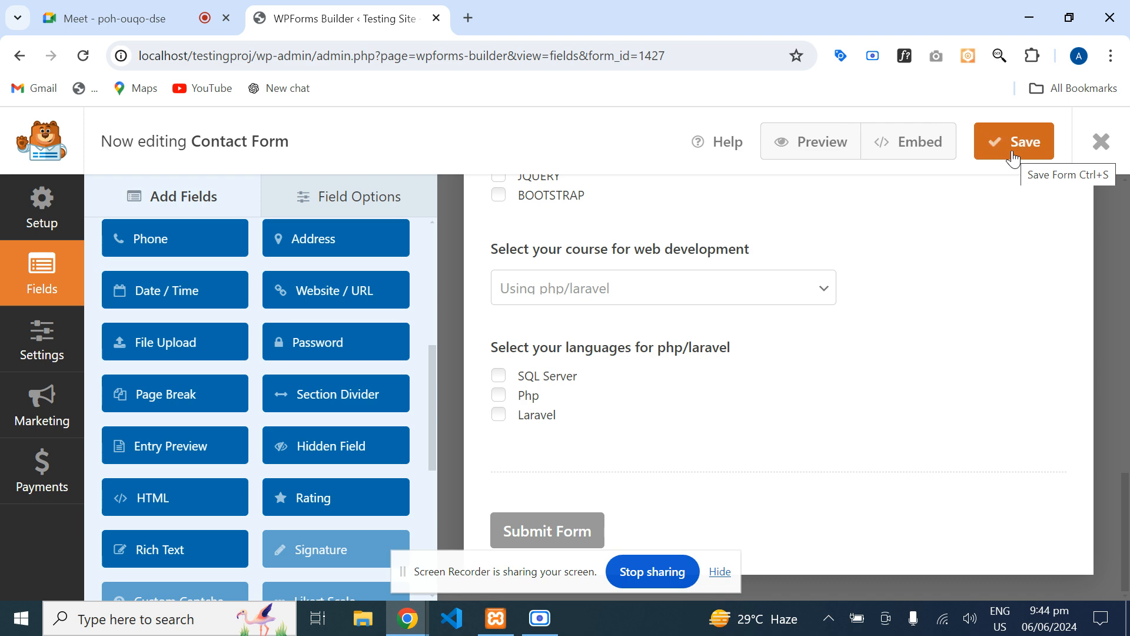
{"action": "left_click", "coordinate": [822, 144]}
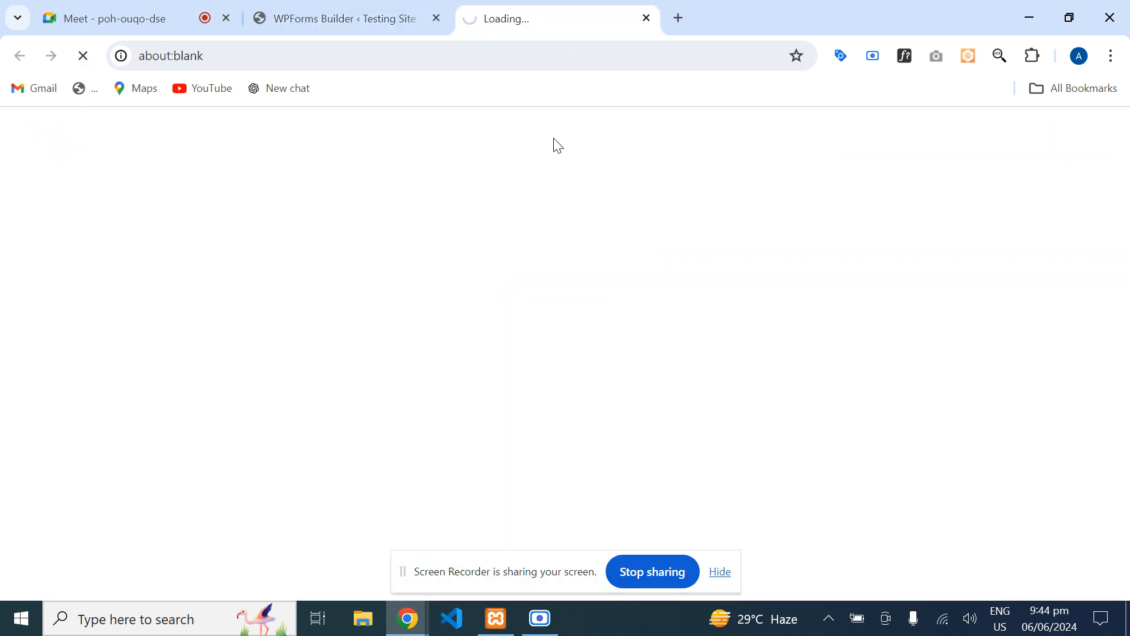
{"action": "scroll", "coordinate": [571, 334], "scroll_direction": "down", "scroll_amount": 3}
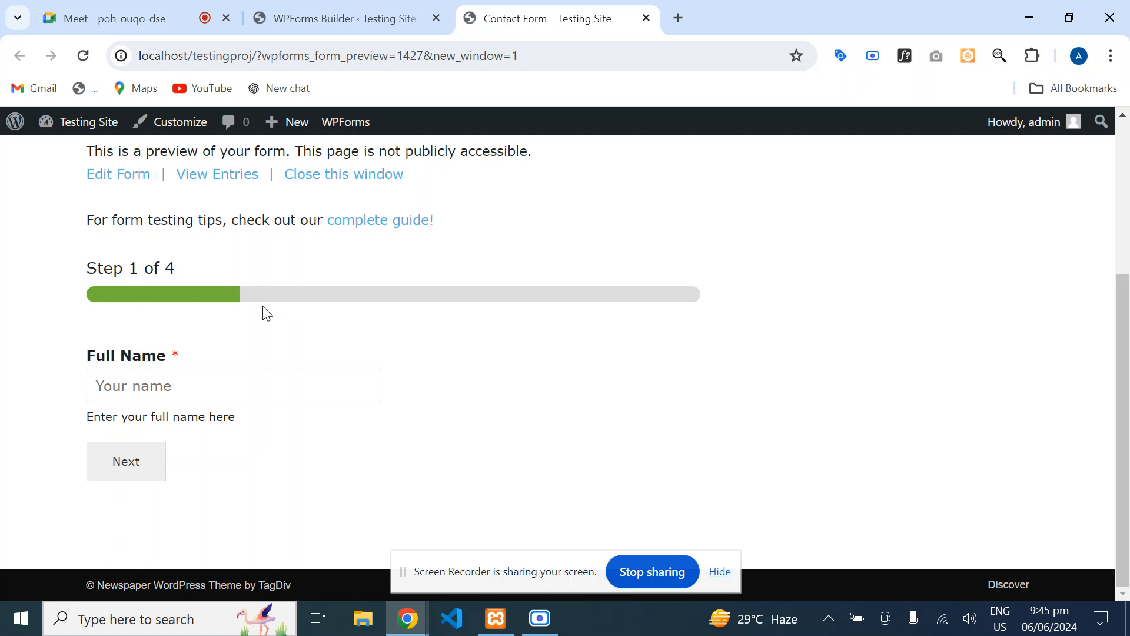
- Fill in the full name and the email on the preview's first two pages, advancing after each
{"action": "left_click", "coordinate": [216, 392]}
{"action": "left_click", "coordinate": [222, 434]}
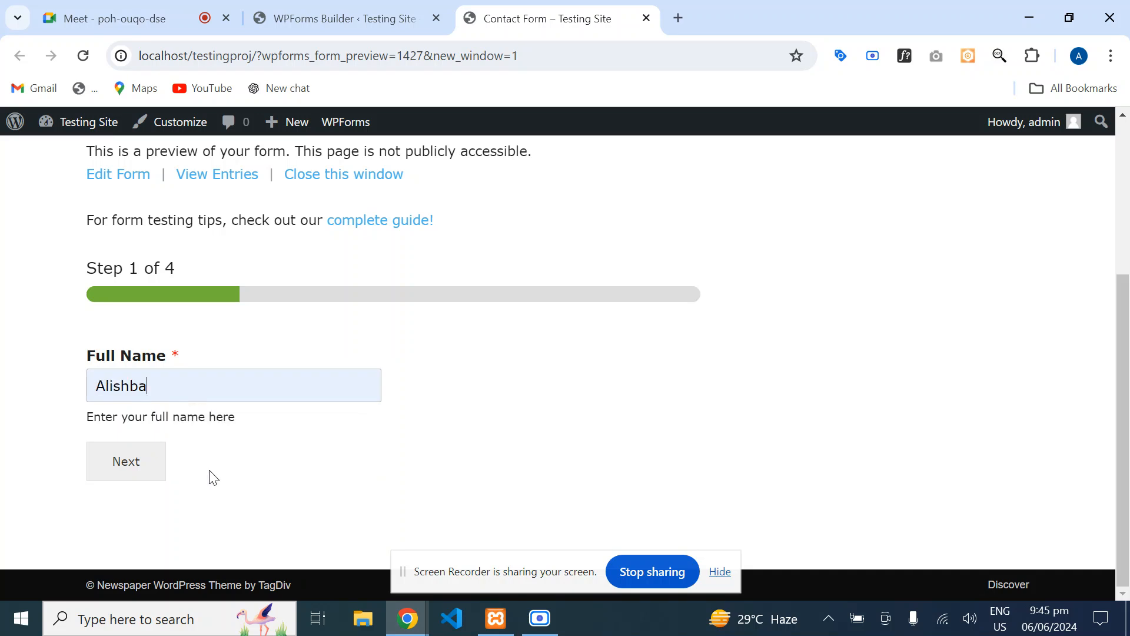
{"action": "left_click", "coordinate": [126, 479]}
{"action": "left_click", "coordinate": [177, 381]}
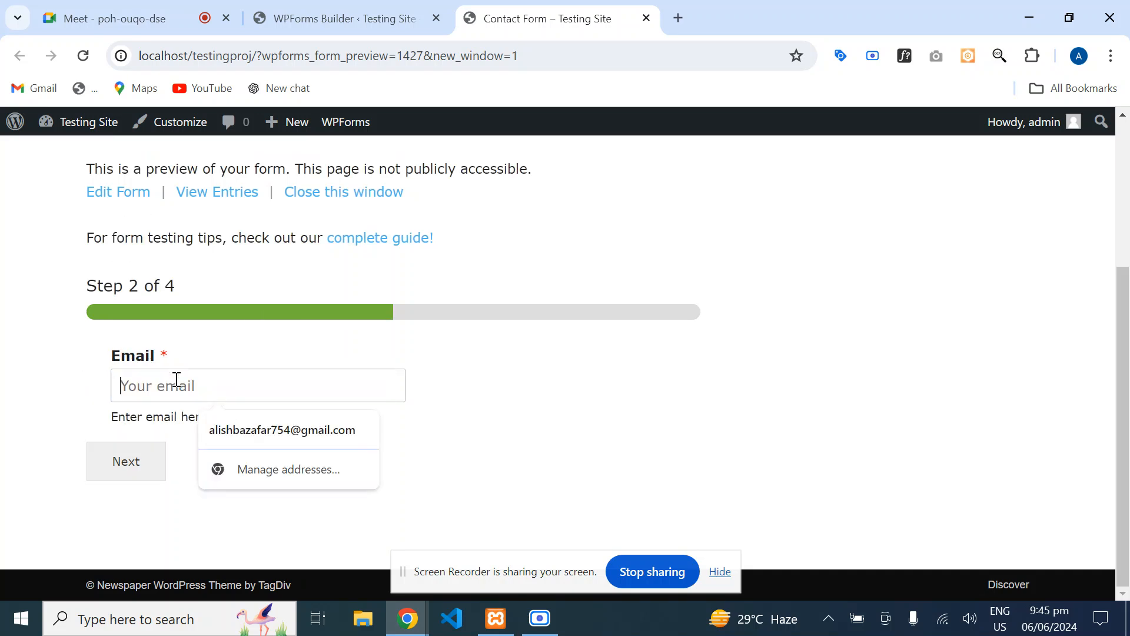
{"action": "left_click", "coordinate": [247, 428]}
{"action": "left_click", "coordinate": [123, 462]}
- Choose Web Designing as the course and advance to the form's last page
{"action": "left_click", "coordinate": [127, 387]}
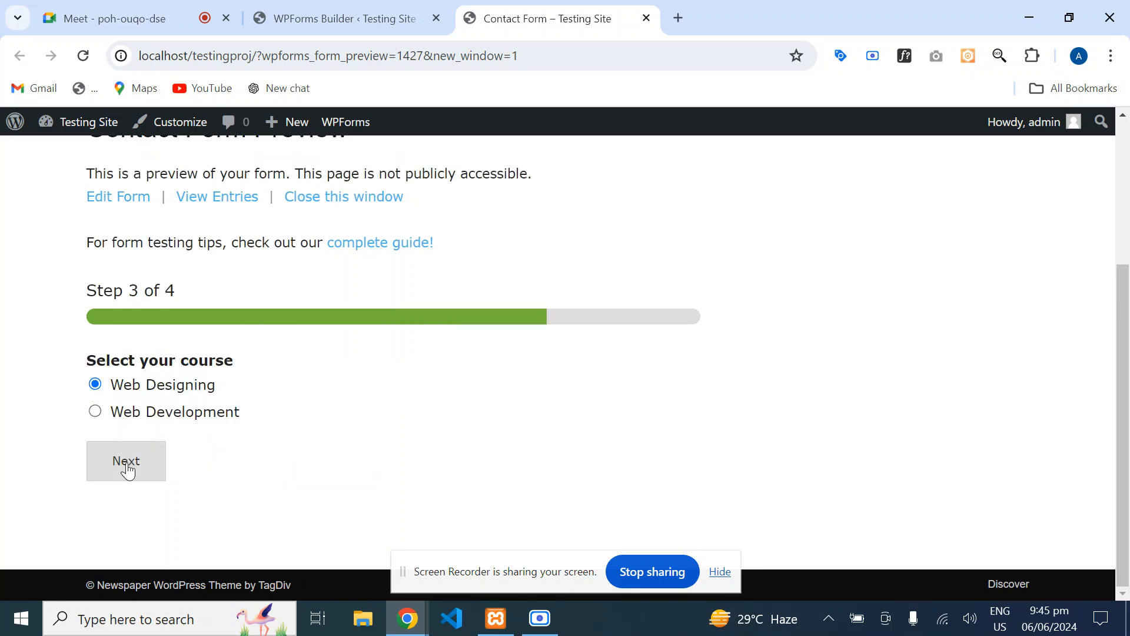
{"action": "left_click", "coordinate": [126, 465]}
{"action": "scroll", "coordinate": [129, 466], "scroll_direction": "down", "scroll_amount": 2}
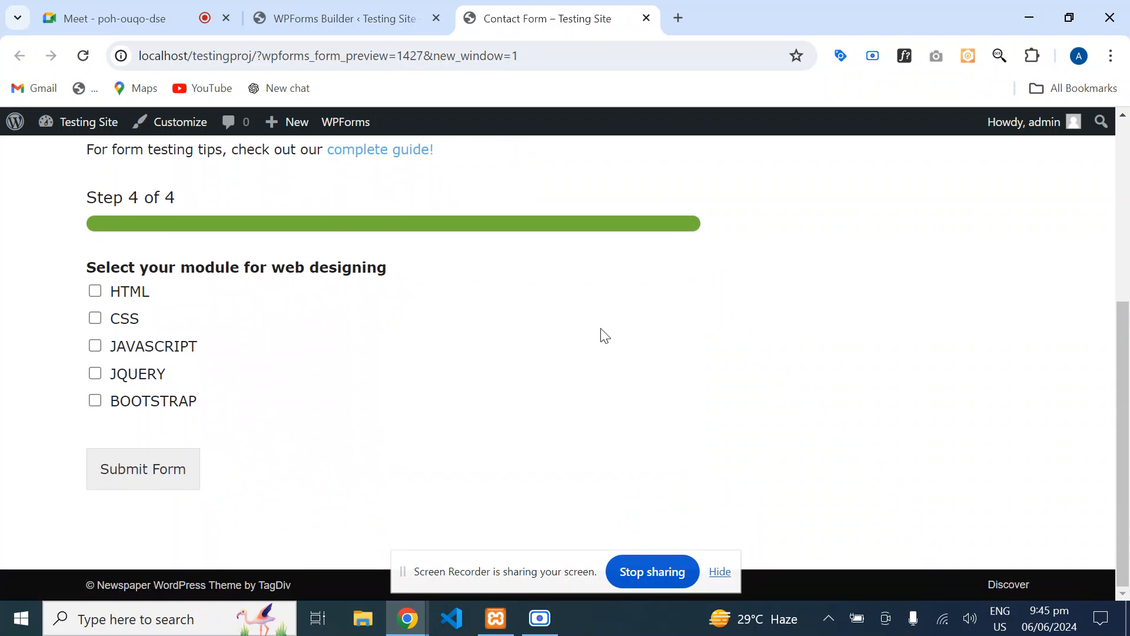
- Return to the form builder and inspect the Next Label option of the page break below "Select your course"
{"action": "left_click", "coordinate": [354, 7]}
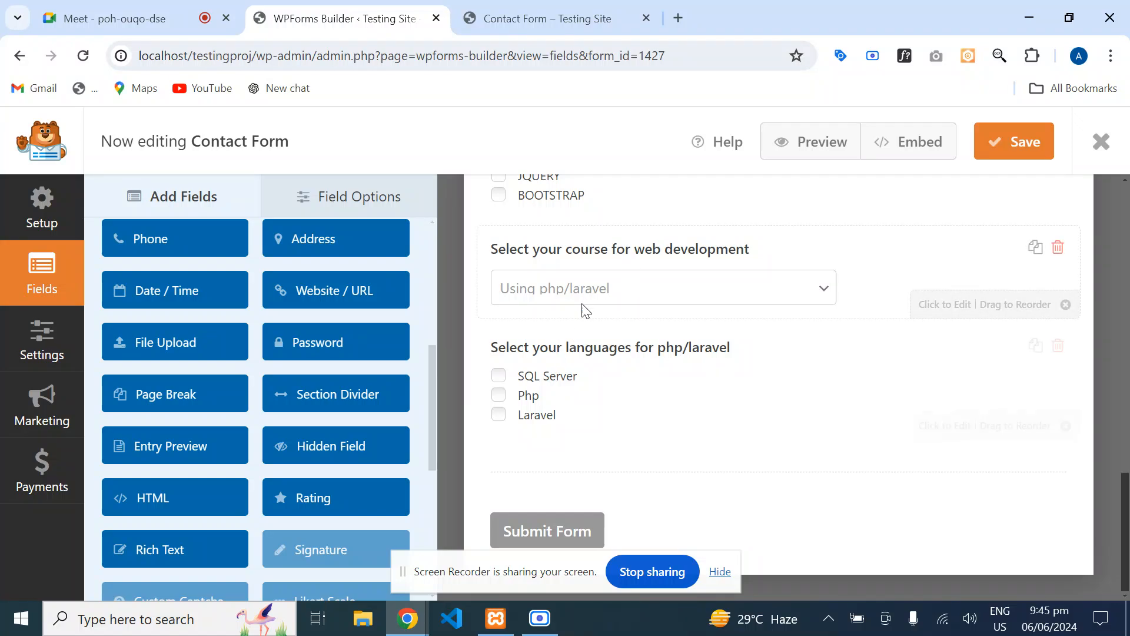
{"action": "scroll", "coordinate": [651, 439], "scroll_direction": "up", "scroll_amount": 5}
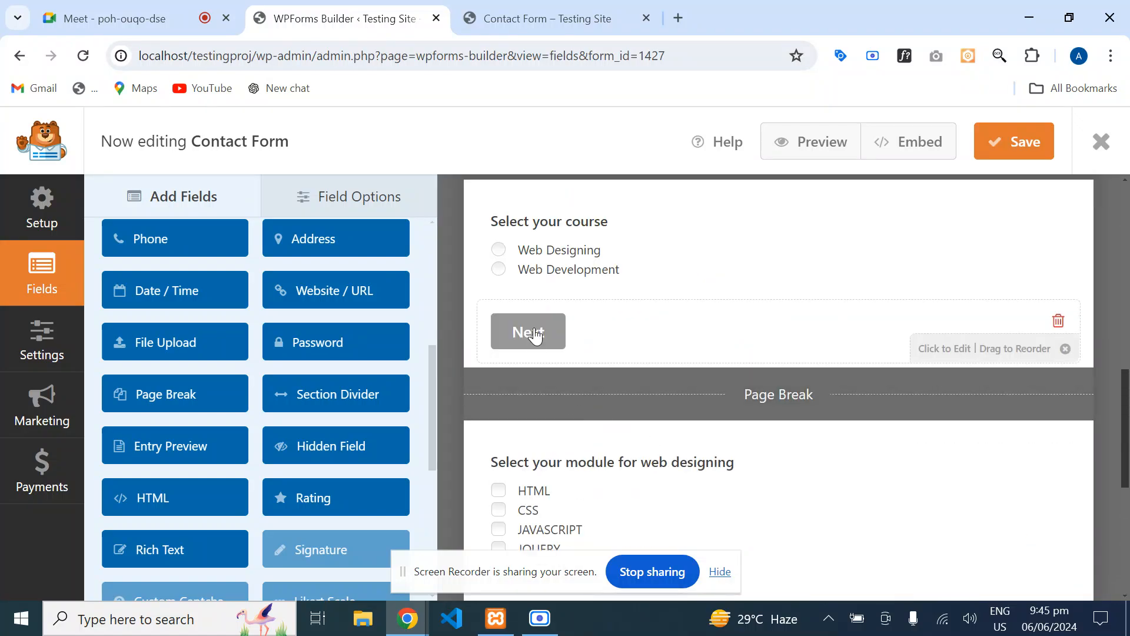
{"action": "left_click", "coordinate": [571, 339]}
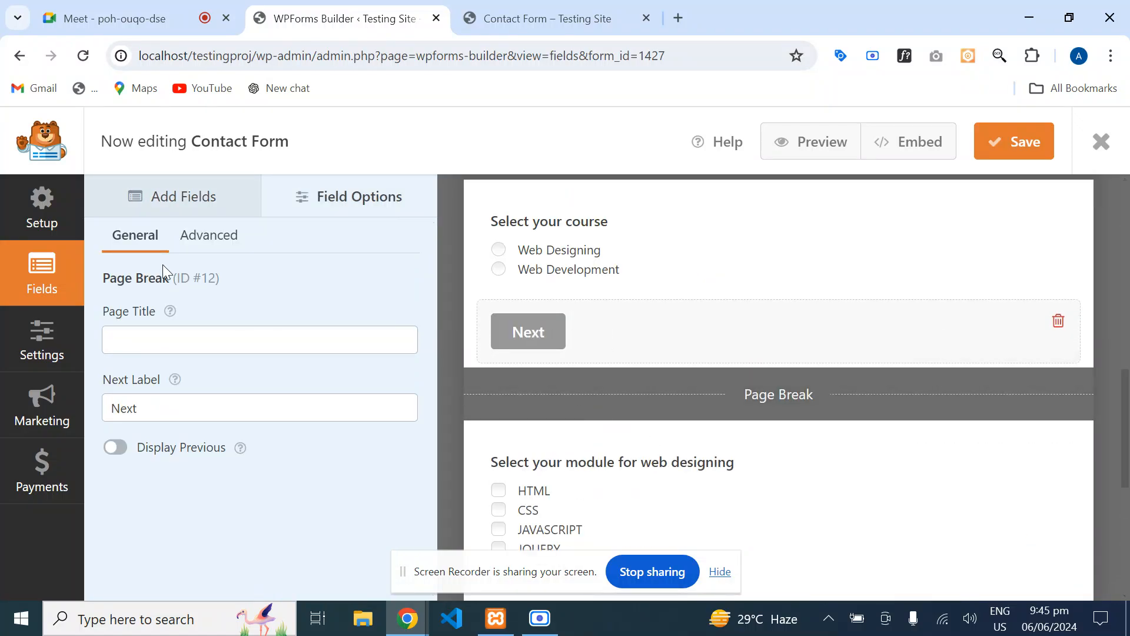
{"action": "left_click_drag", "start_coordinate": [141, 406], "coordinate": [100, 419]}
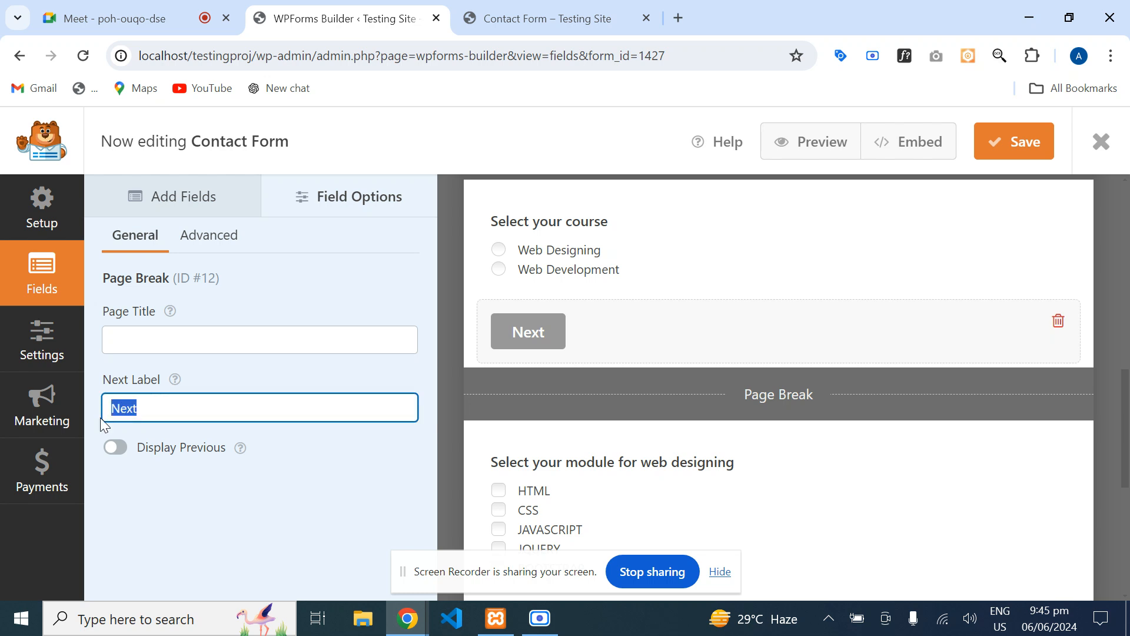
{"action": "left_click", "coordinate": [208, 541]}
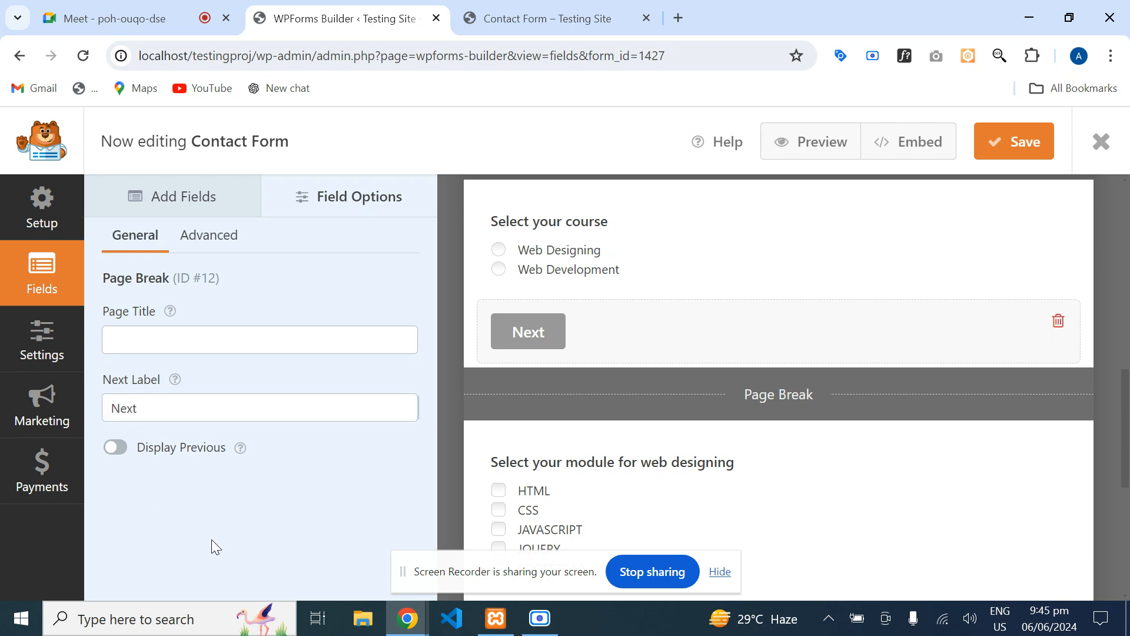
- Enable Display Previous for the page break below "Select your course"
{"action": "left_click", "coordinate": [118, 450]}
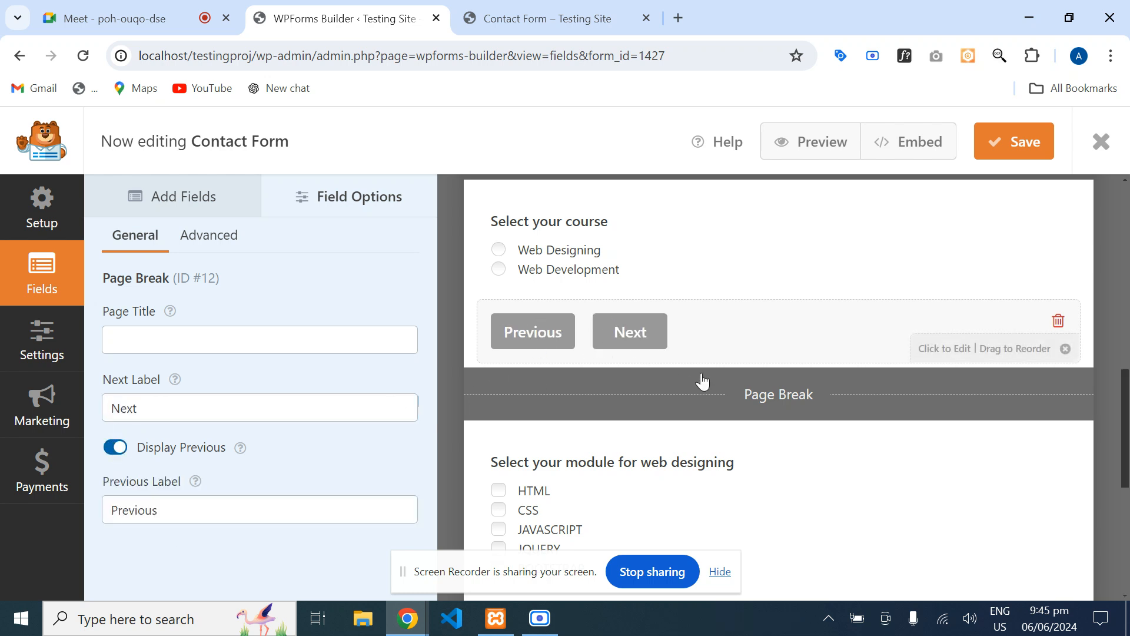
{"action": "scroll", "coordinate": [718, 415], "scroll_direction": "down", "scroll_amount": 5}
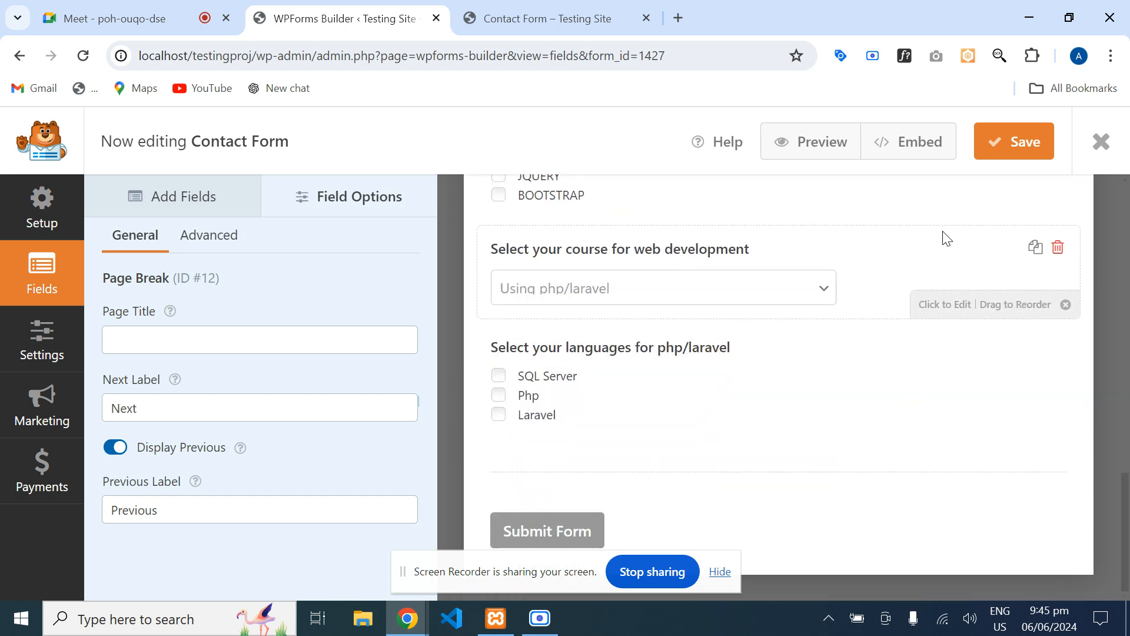
- Examine the general and advanced options of the page break below the Full Name field
{"action": "left_click_drag", "start_coordinate": [1115, 518], "coordinate": [1111, 295]}
{"action": "left_click", "coordinate": [585, 348]}
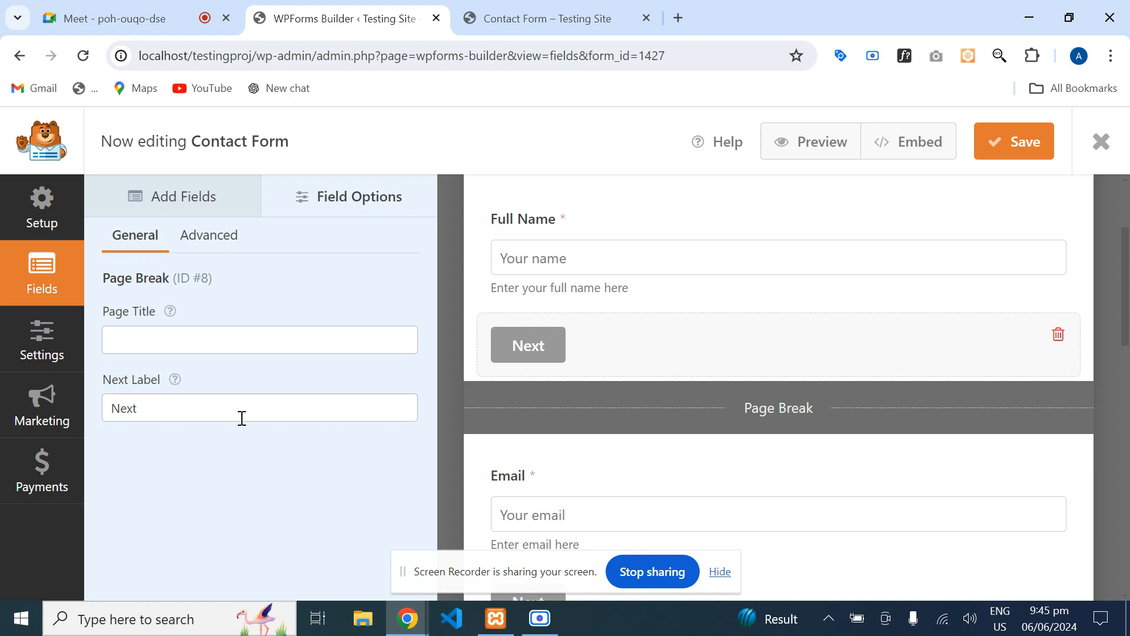
{"action": "scroll", "coordinate": [611, 379], "scroll_direction": "down", "scroll_amount": 10}
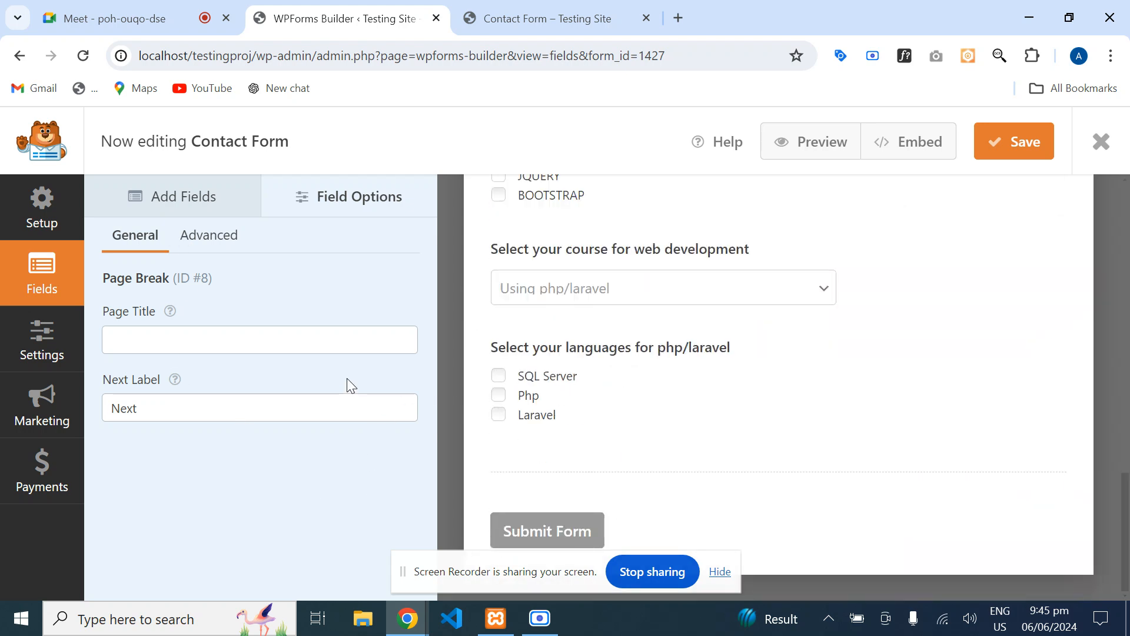
{"action": "left_click", "coordinate": [191, 237]}
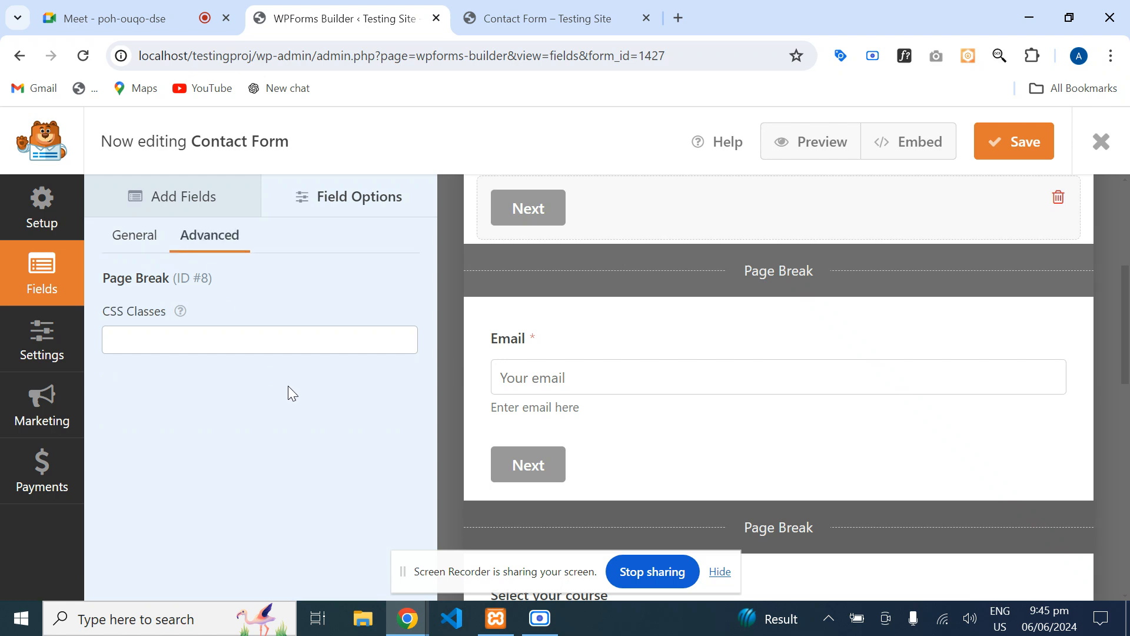
{"action": "scroll", "coordinate": [724, 341], "scroll_direction": "up", "scroll_amount": 5}
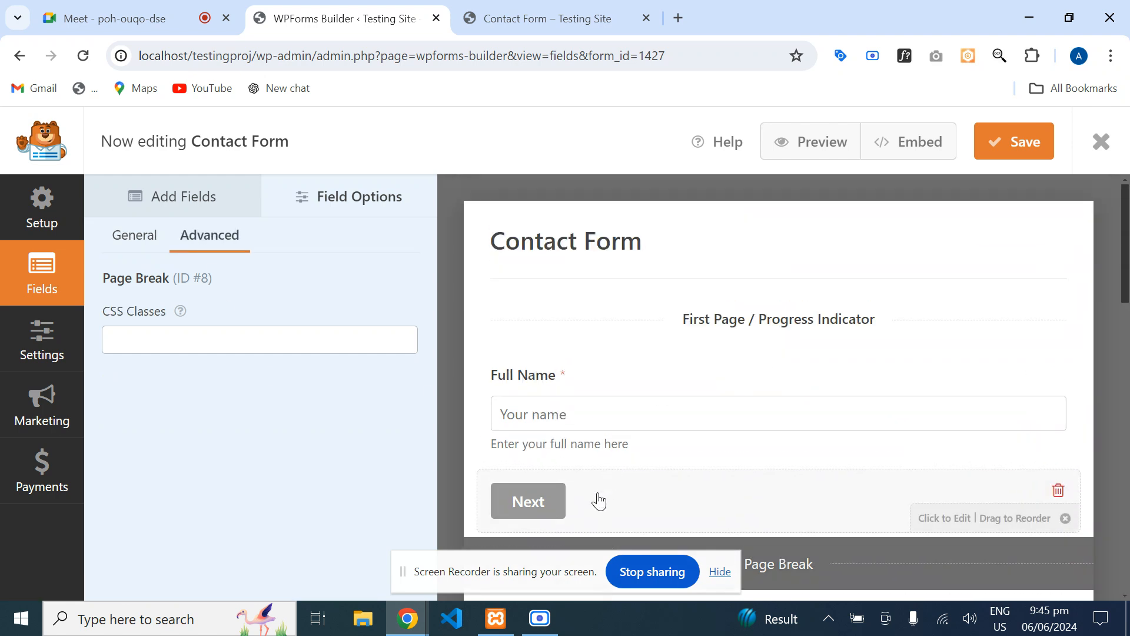
{"action": "left_click", "coordinate": [124, 238]}
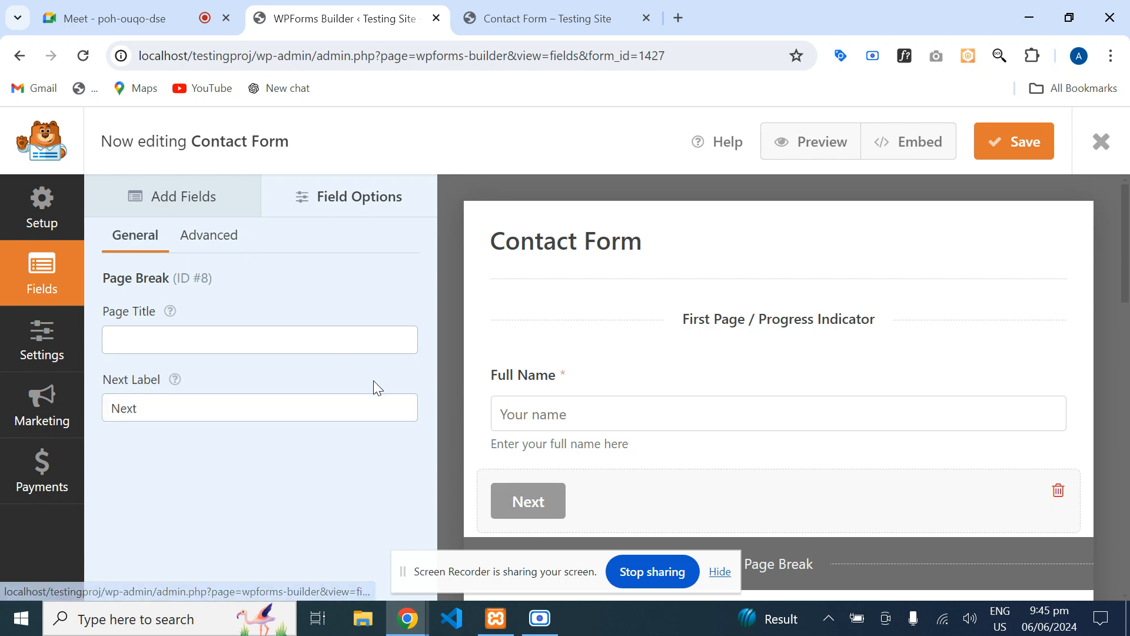
{"action": "scroll", "coordinate": [1102, 332], "scroll_direction": "down", "scroll_amount": 5}
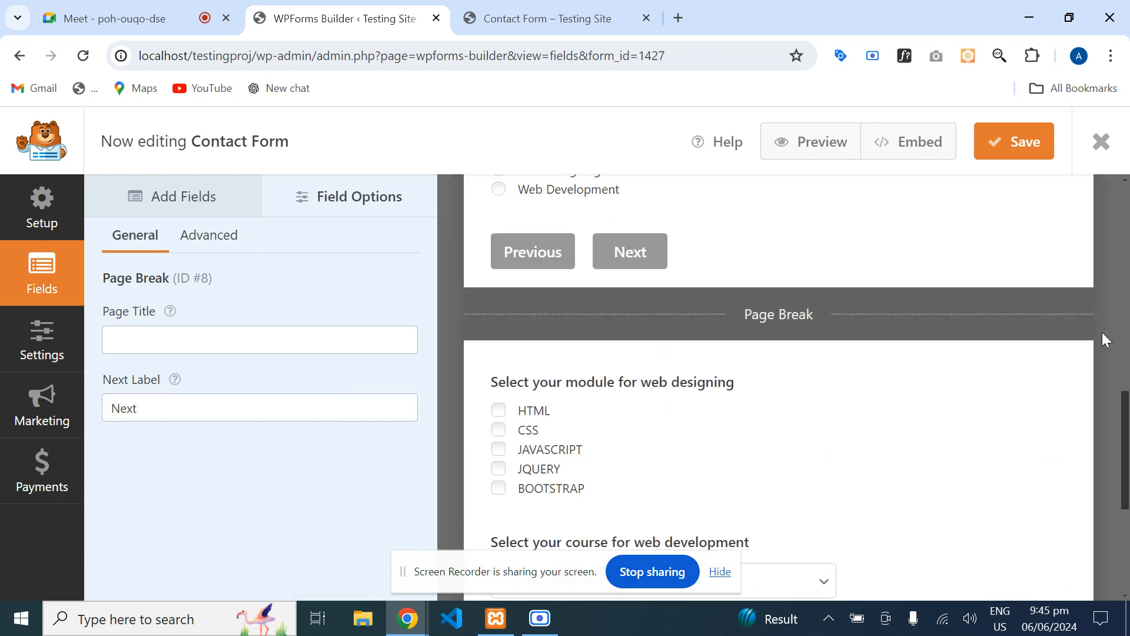
{"action": "scroll", "coordinate": [712, 373], "scroll_direction": "up", "scroll_amount": 5}
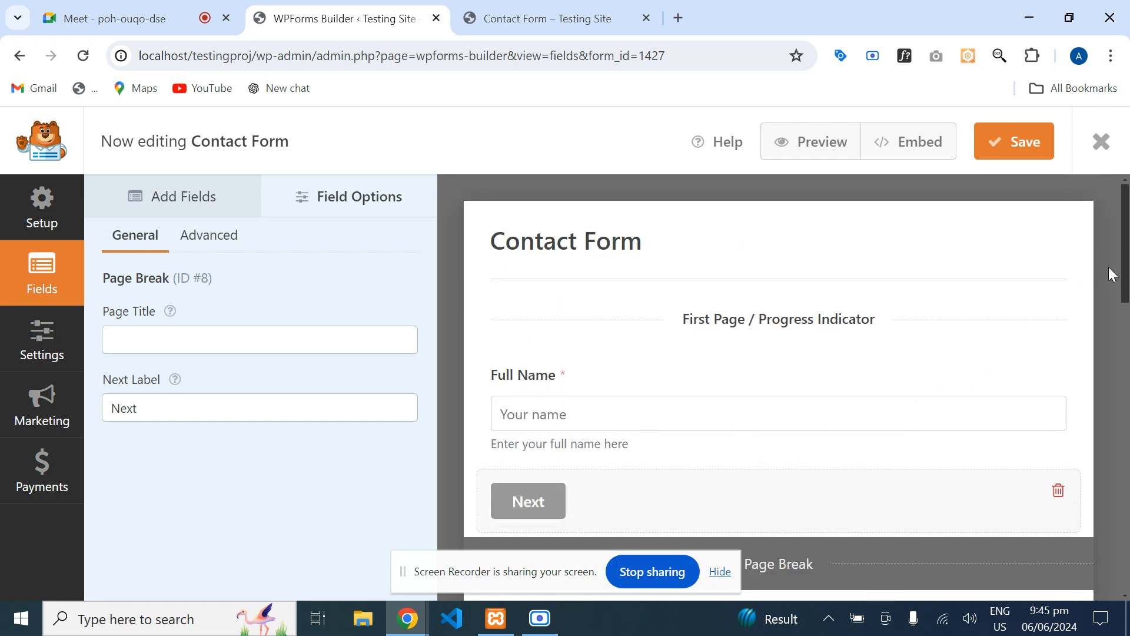
{"action": "left_click_drag", "start_coordinate": [1129, 254], "coordinate": [1129, 354]}
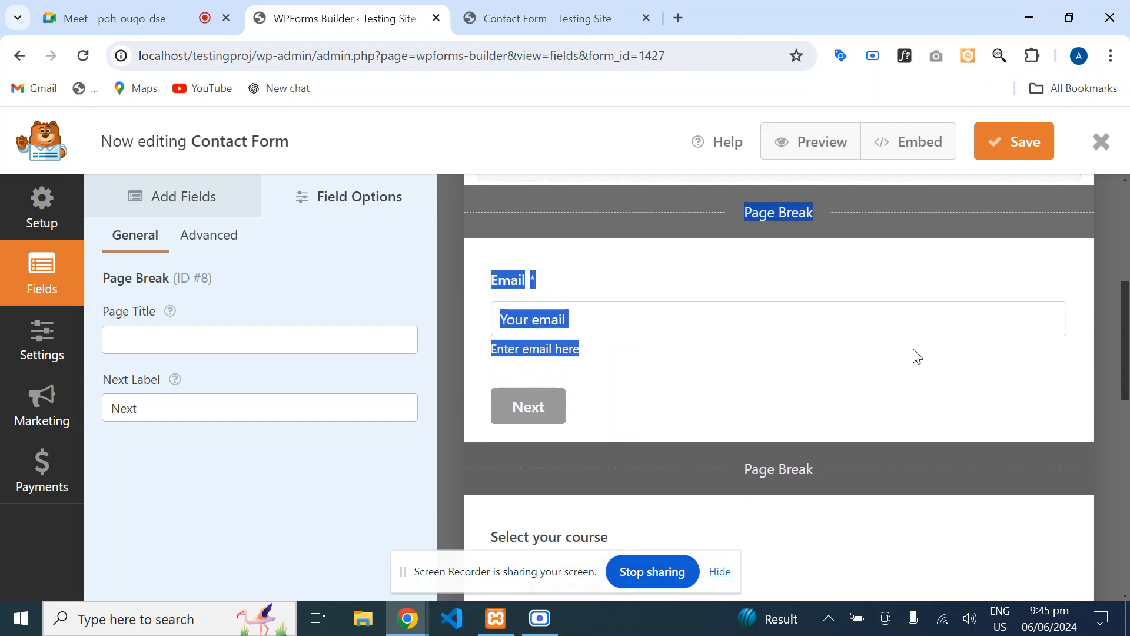
- Enable Display Previous for the page break below the Email field and save the form
{"action": "left_click", "coordinate": [567, 400]}
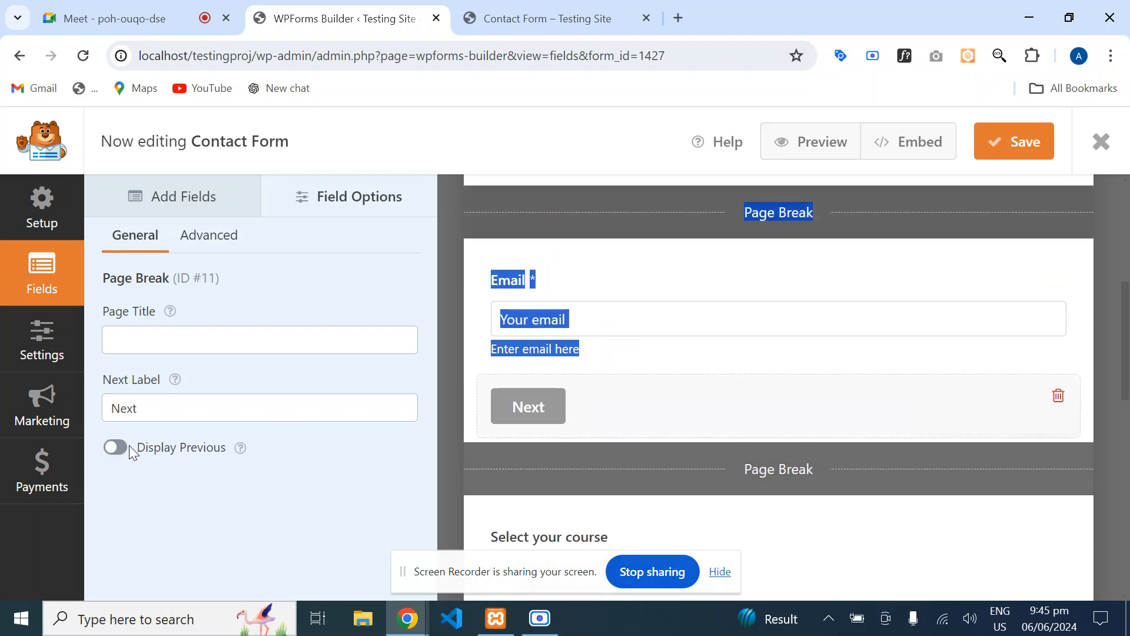
{"action": "left_click", "coordinate": [116, 448]}
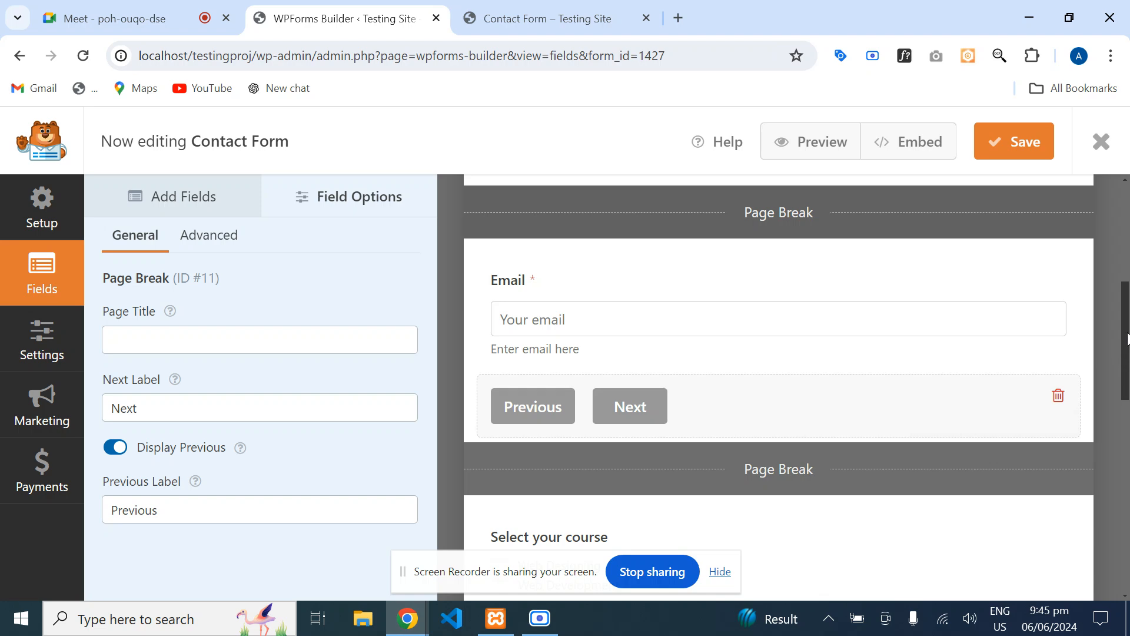
{"action": "left_click_drag", "start_coordinate": [1127, 347], "coordinate": [1128, 297]}
{"action": "left_click", "coordinate": [1014, 141]}
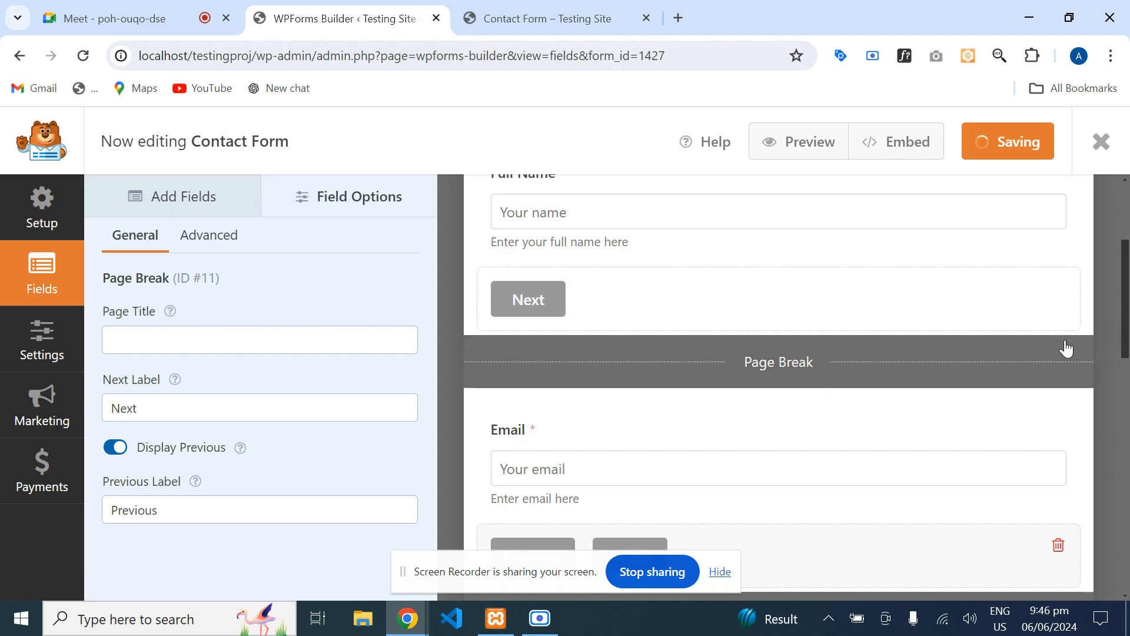
- In the reloaded form preview, enter the full name and test moving to the Email page and back
{"action": "left_click", "coordinate": [580, 20]}
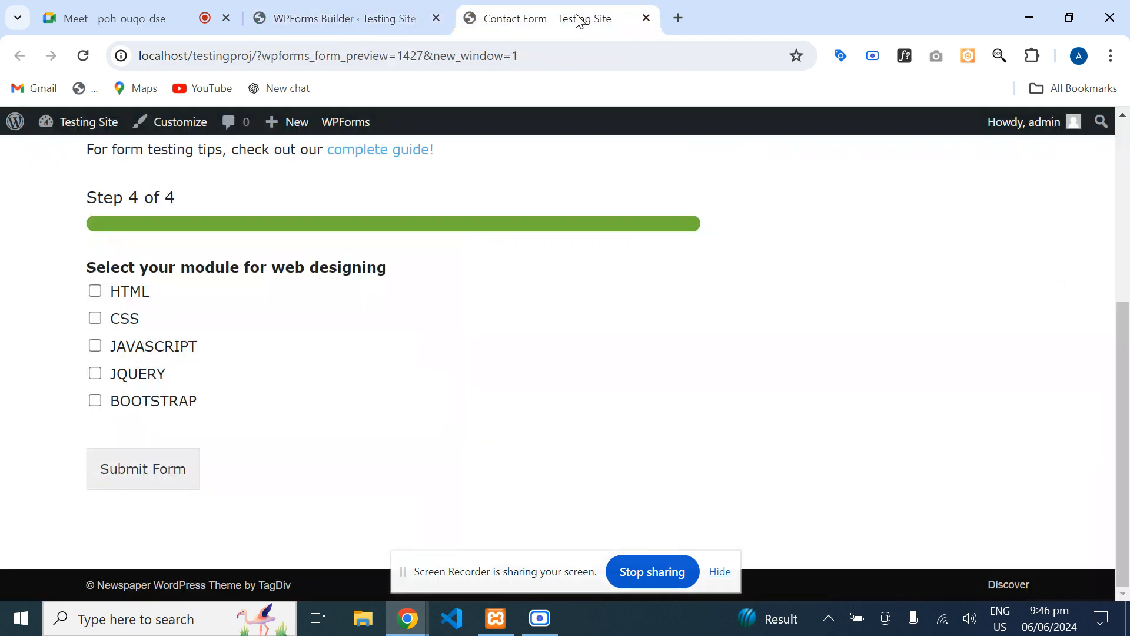
{"action": "left_click", "coordinate": [83, 55]}
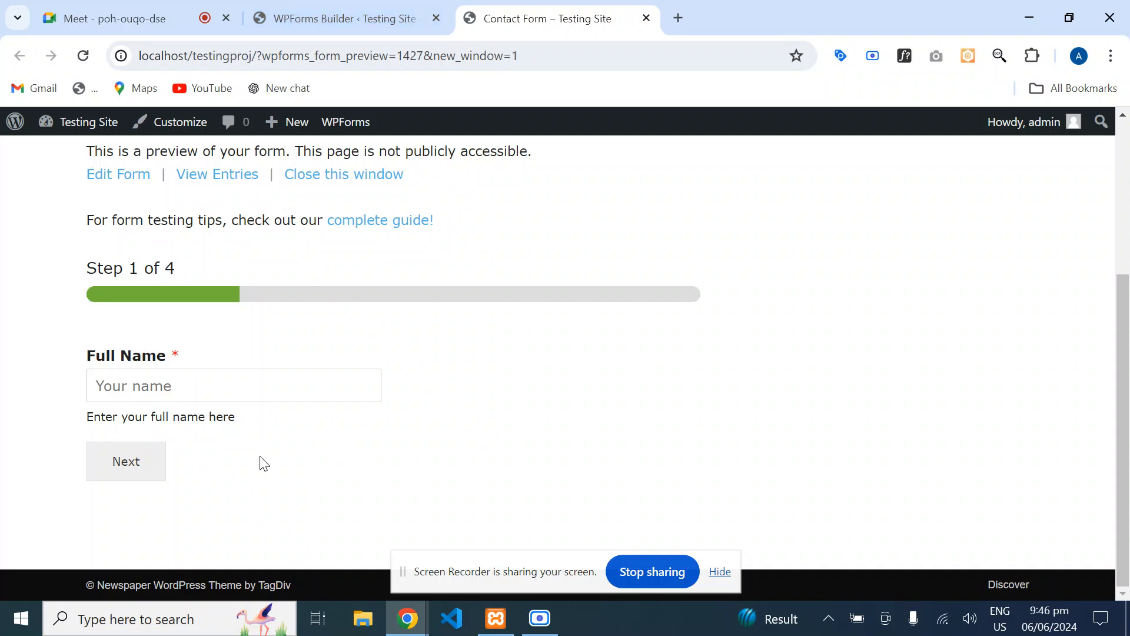
{"action": "left_click", "coordinate": [122, 483]}
{"action": "left_click", "coordinate": [157, 373]}
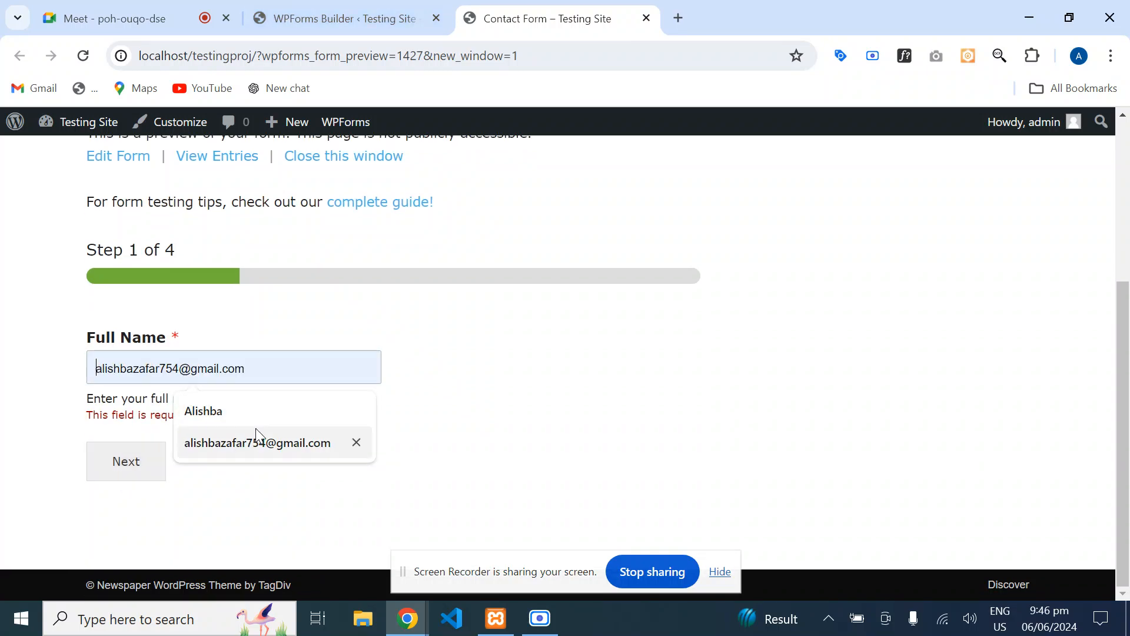
{"action": "left_click", "coordinate": [242, 417]}
{"action": "left_click", "coordinate": [158, 477]}
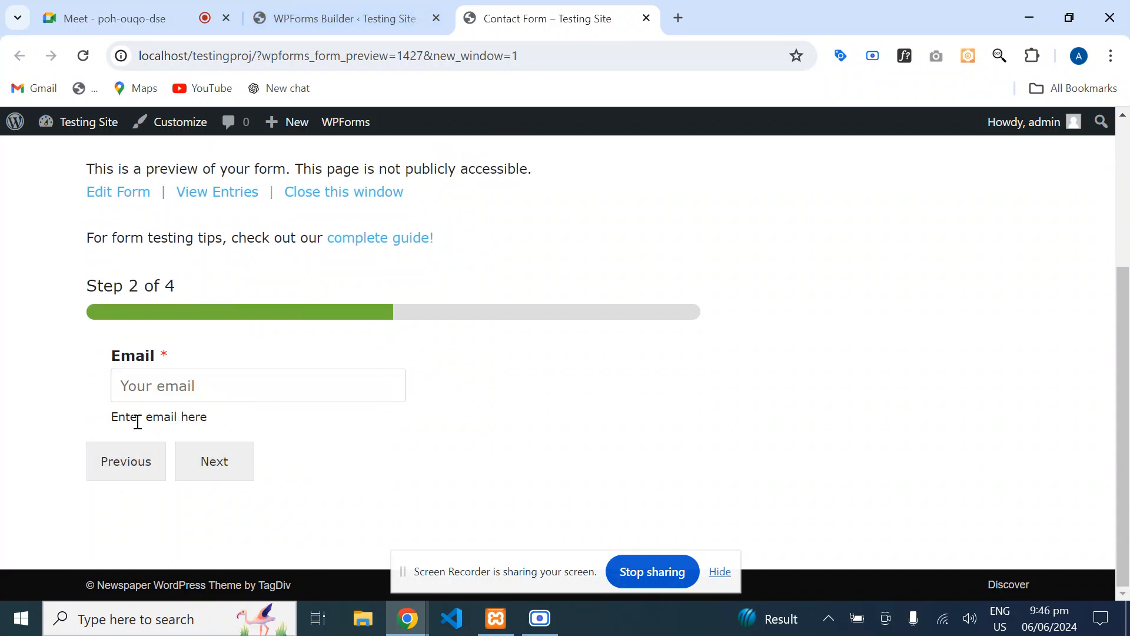
{"action": "left_click", "coordinate": [123, 468]}
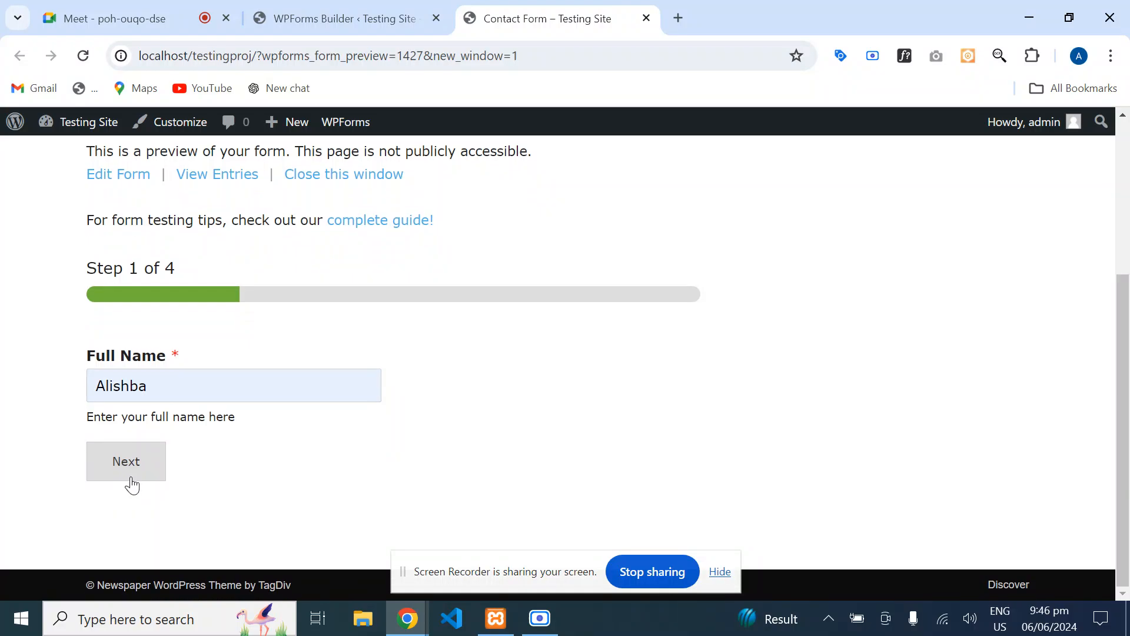
- Return to the form builder and check the advanced and general options of the page break below Email
{"action": "left_click", "coordinate": [339, 21]}
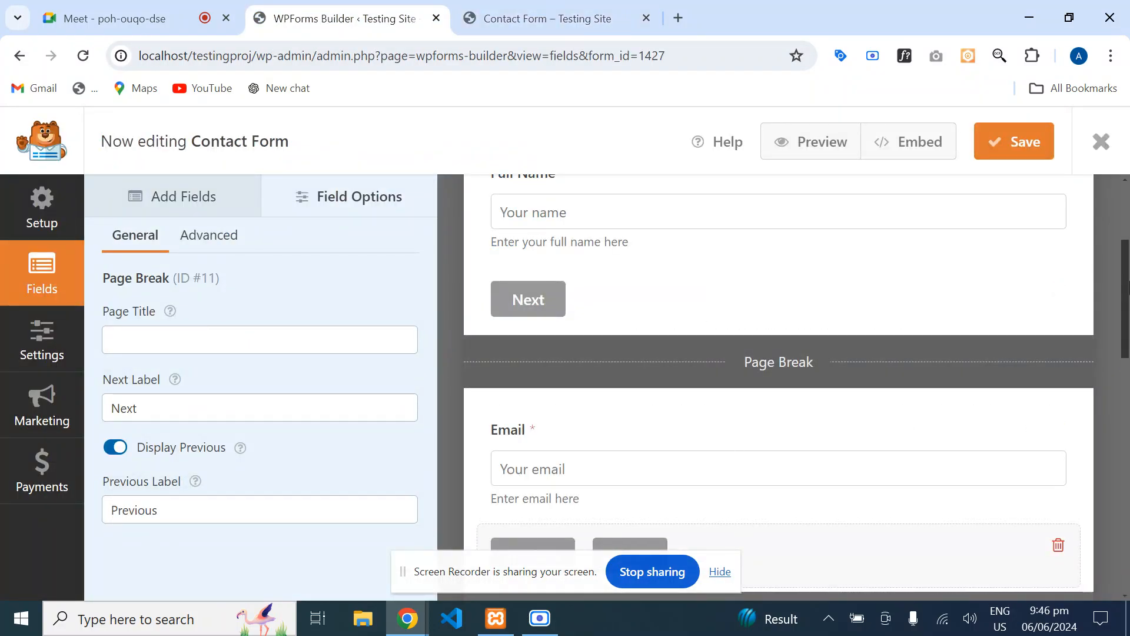
{"action": "left_click_drag", "start_coordinate": [1128, 288], "coordinate": [1129, 388]}
{"action": "left_click", "coordinate": [209, 236]}
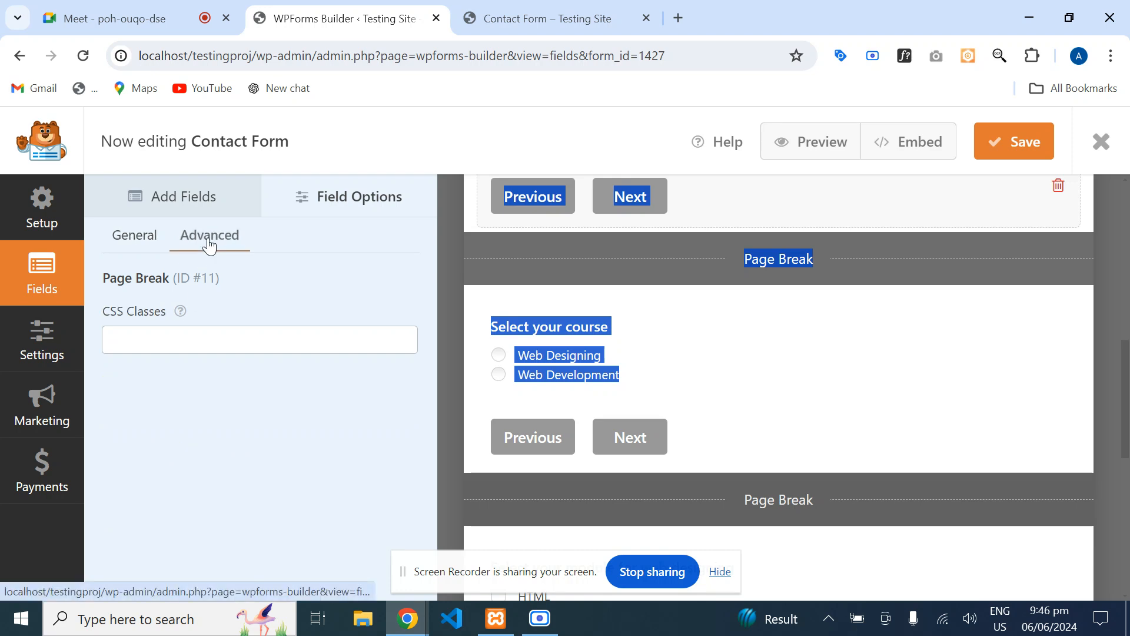
{"action": "left_click", "coordinate": [220, 394]}
{"action": "left_click", "coordinate": [130, 250]}
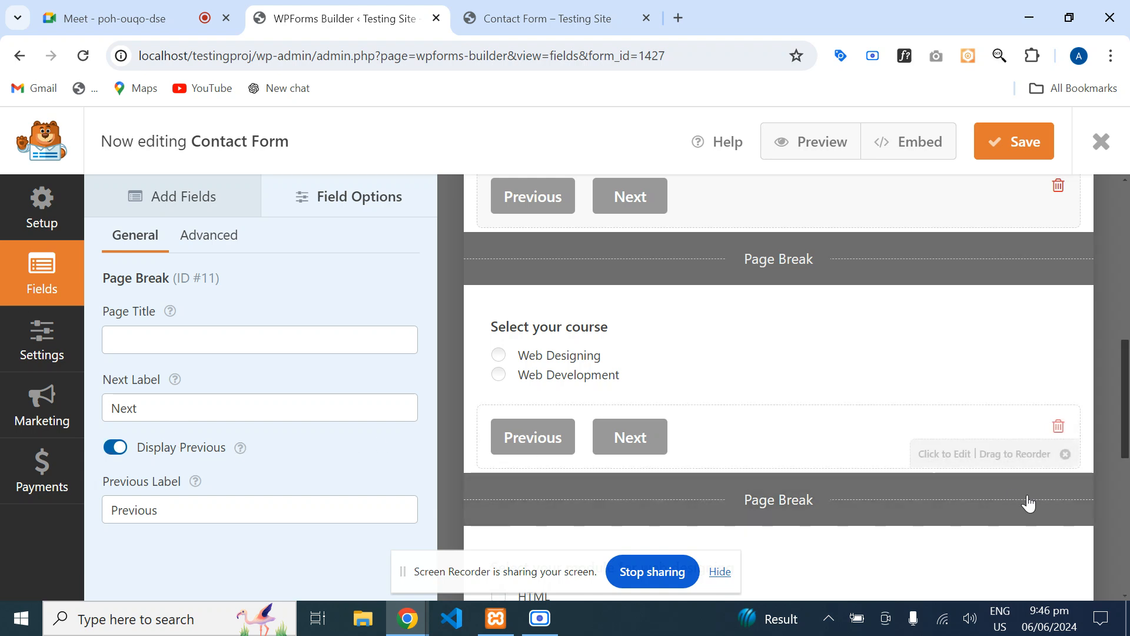
{"action": "scroll", "coordinate": [1017, 422], "scroll_direction": "up", "scroll_amount": 10}
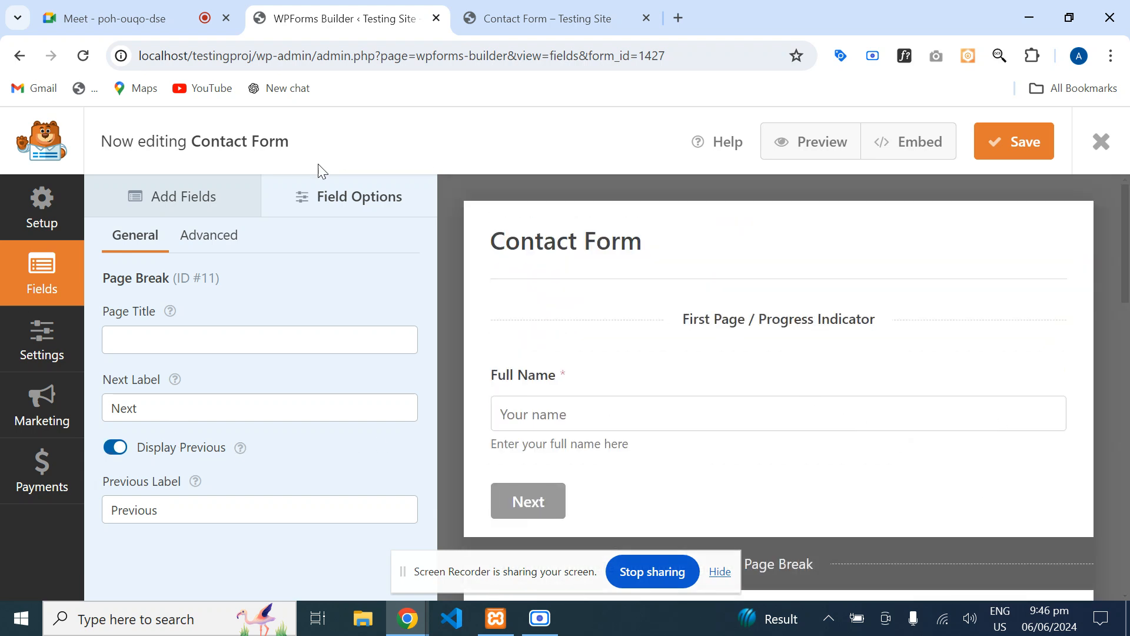
- Open the form's settings and review the General and Notifications sections
{"action": "left_click", "coordinate": [48, 369]}
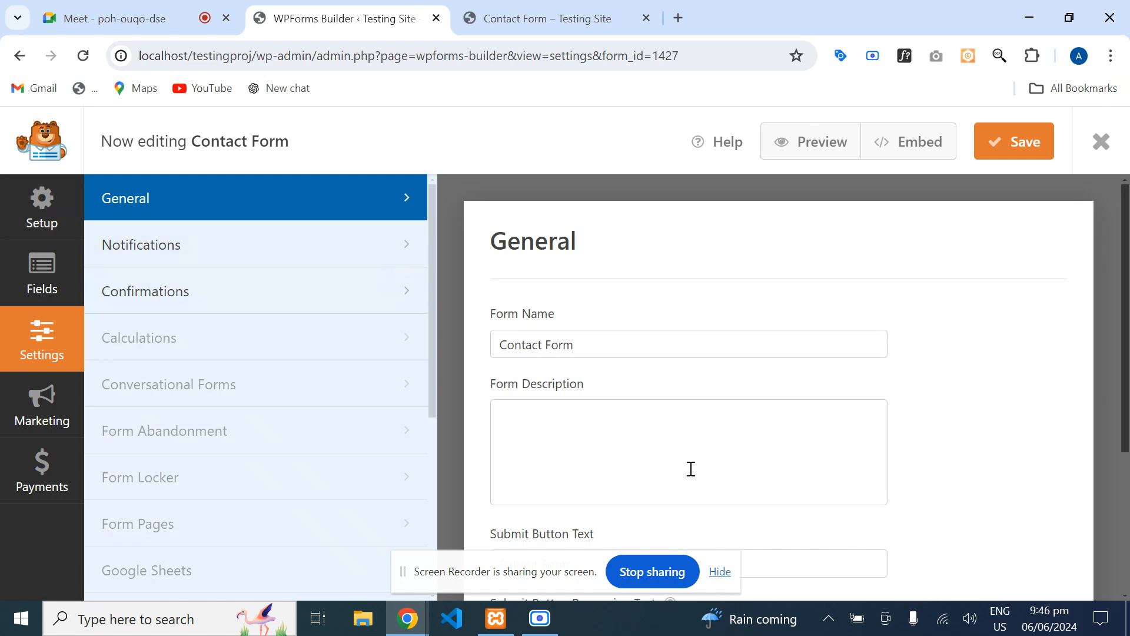
{"action": "scroll", "coordinate": [690, 463], "scroll_direction": "down", "scroll_amount": 3}
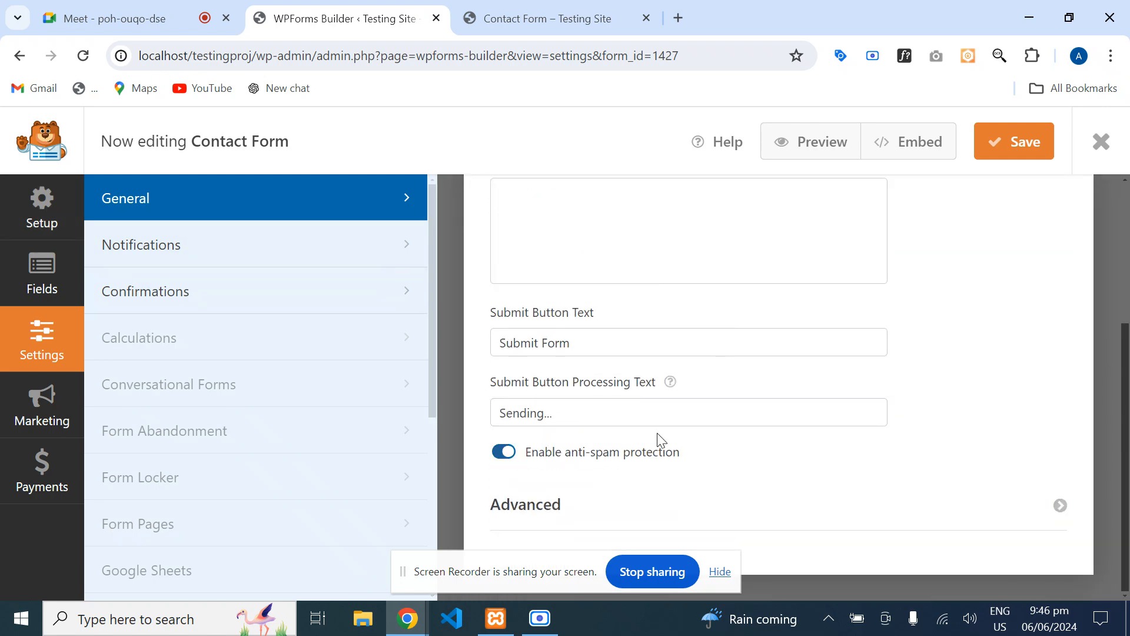
{"action": "left_click", "coordinate": [329, 248]}
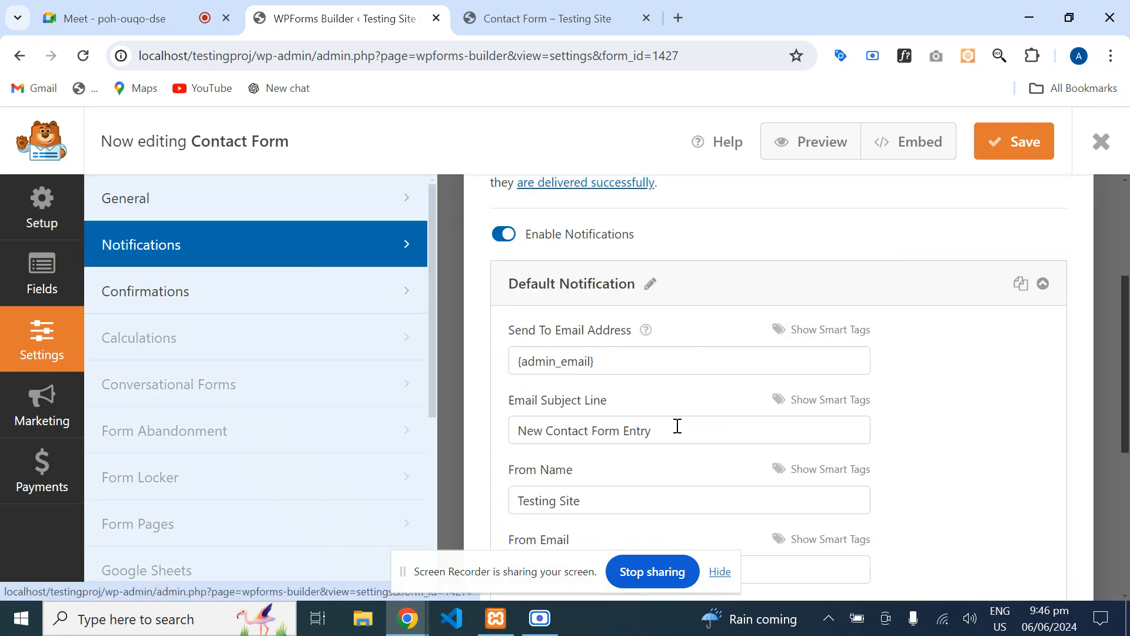
{"action": "scroll", "coordinate": [1082, 359], "scroll_direction": "up", "scroll_amount": 4}
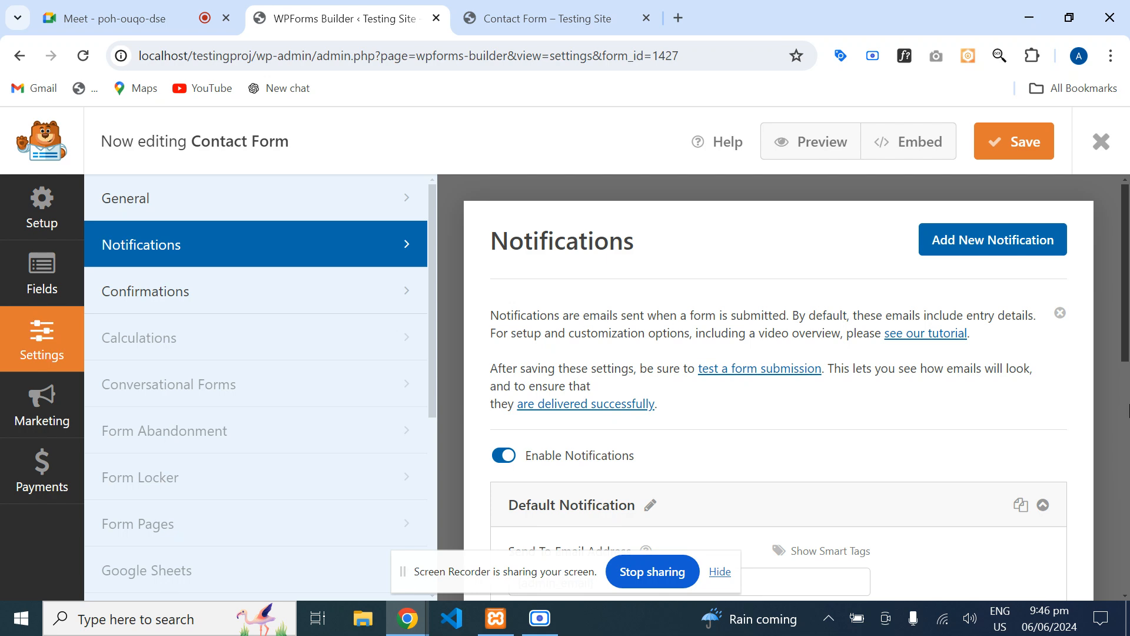
{"action": "left_click_drag", "start_coordinate": [1129, 305], "coordinate": [1101, 358]}
{"action": "left_click", "coordinate": [1072, 333]}
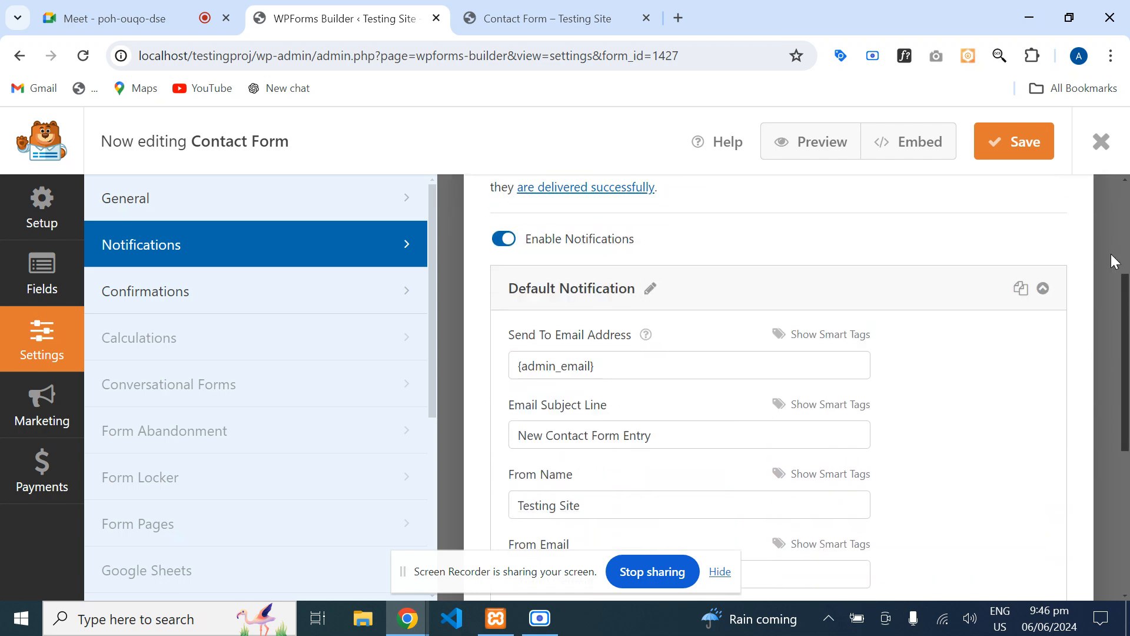
{"action": "mouse_move", "coordinate": [1126, 299]}
{"action": "left_mouse_down"}
{"action": "mouse_move", "coordinate": [1128, 445]}
{"action": "mouse_move", "coordinate": [1128, 253]}
{"action": "mouse_move", "coordinate": [1128, 321]}
{"action": "left_mouse_up"}
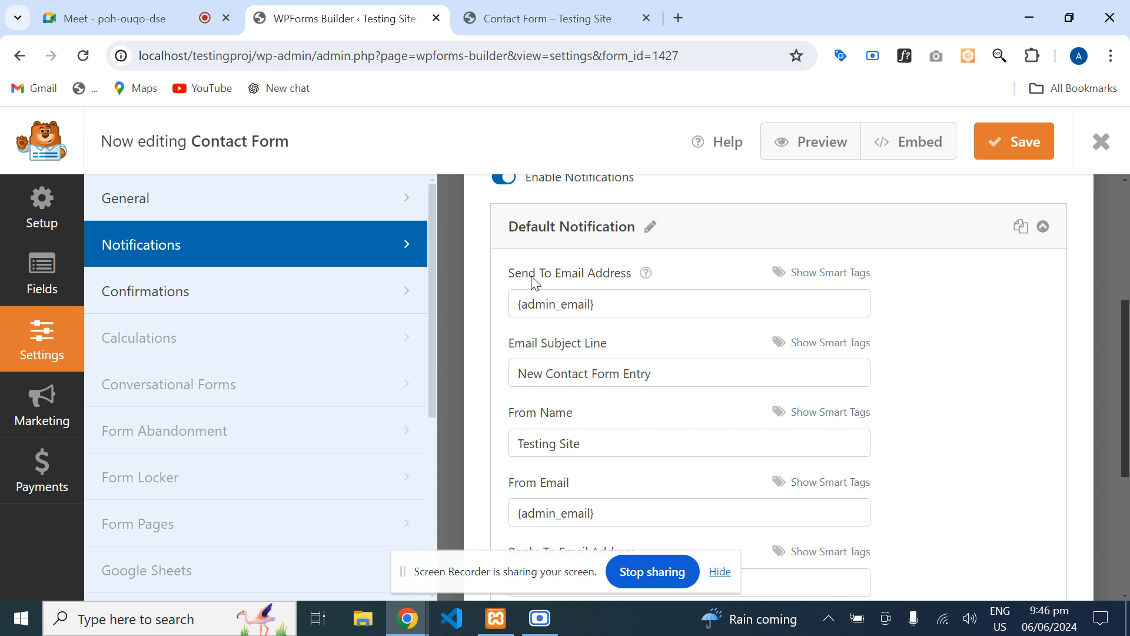
- Examine the Send To Email Address value of the Default Notification
{"action": "left_click_drag", "start_coordinate": [516, 275], "coordinate": [639, 285]}
{"action": "left_click", "coordinate": [977, 298]}
{"action": "left_click_drag", "start_coordinate": [507, 273], "coordinate": [634, 274]}
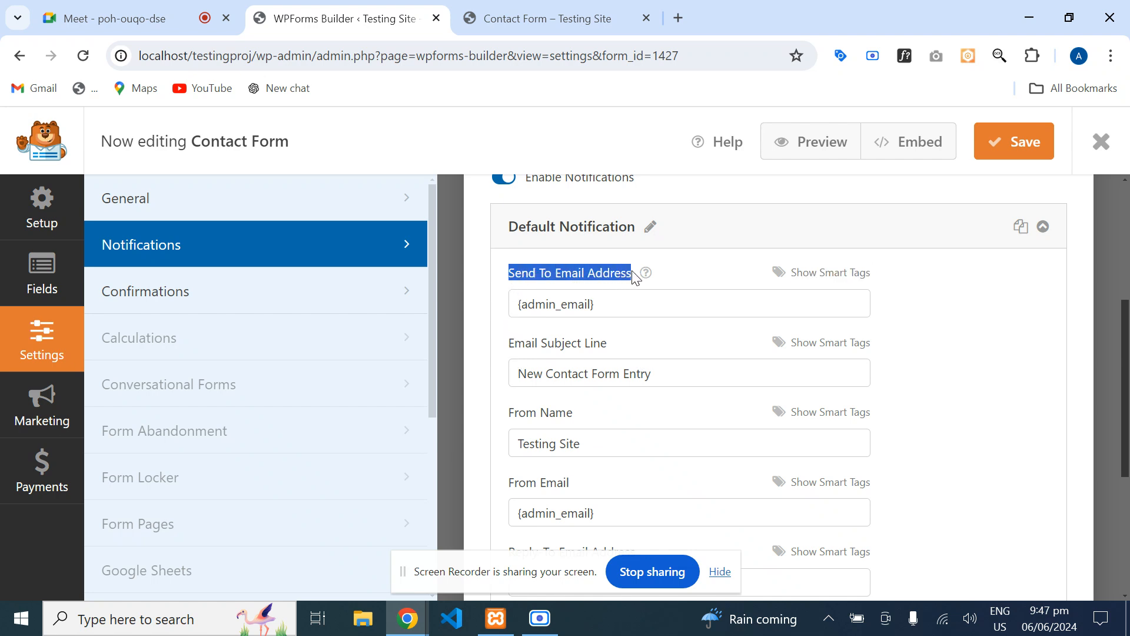
{"action": "left_click", "coordinate": [606, 304]}
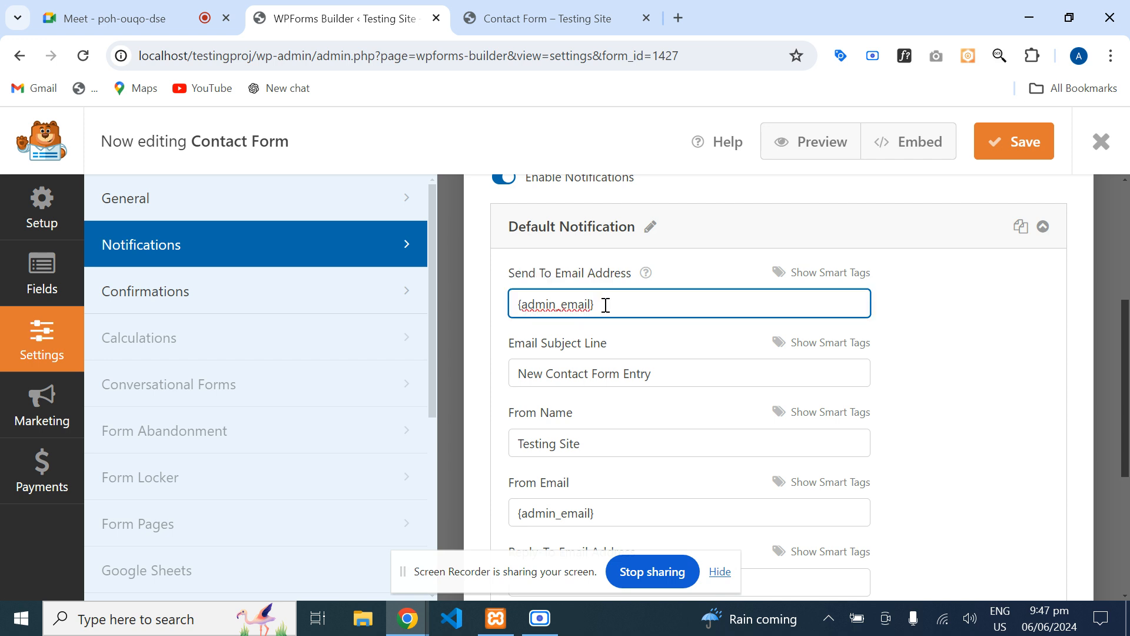
{"action": "left_click_drag", "start_coordinate": [610, 305], "coordinate": [582, 315]}
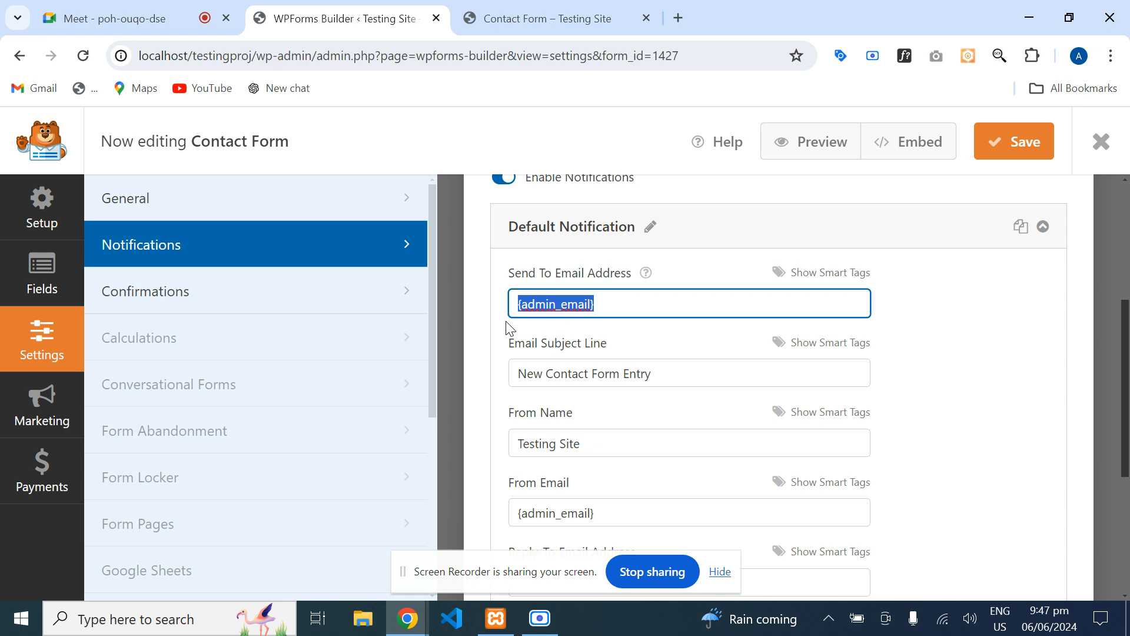
{"action": "left_click", "coordinate": [1005, 344]}
- Leave the form preview for the WordPress dashboard and open the site's General Settings
{"action": "left_click", "coordinate": [529, 19]}
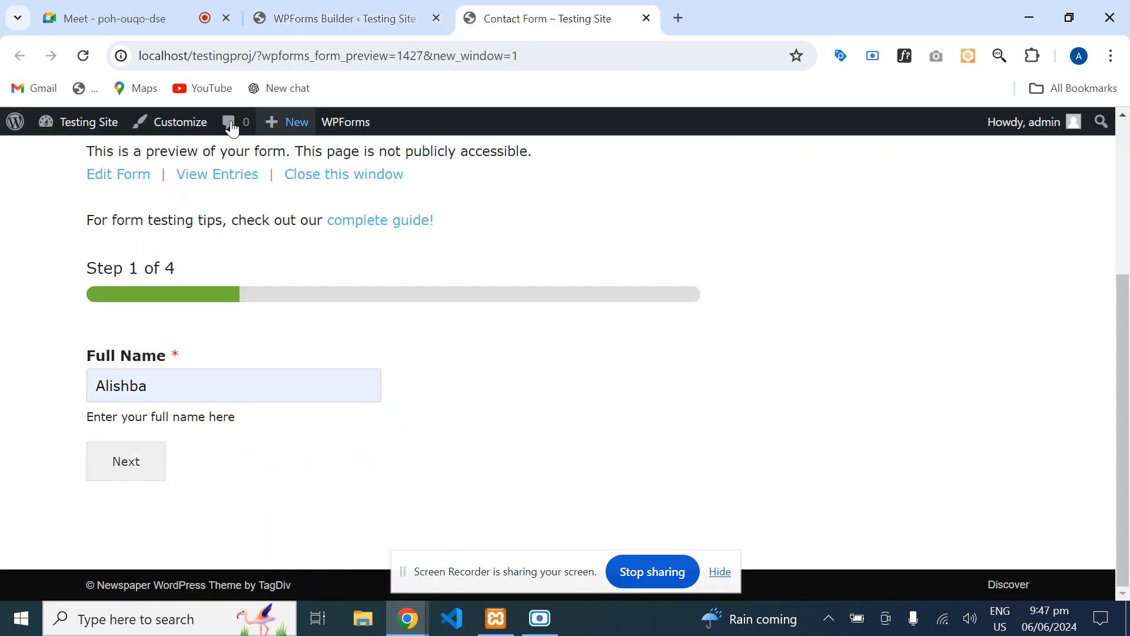
{"action": "mouse_move", "coordinate": [68, 132]}
{"action": "left_click", "coordinate": [75, 153]}
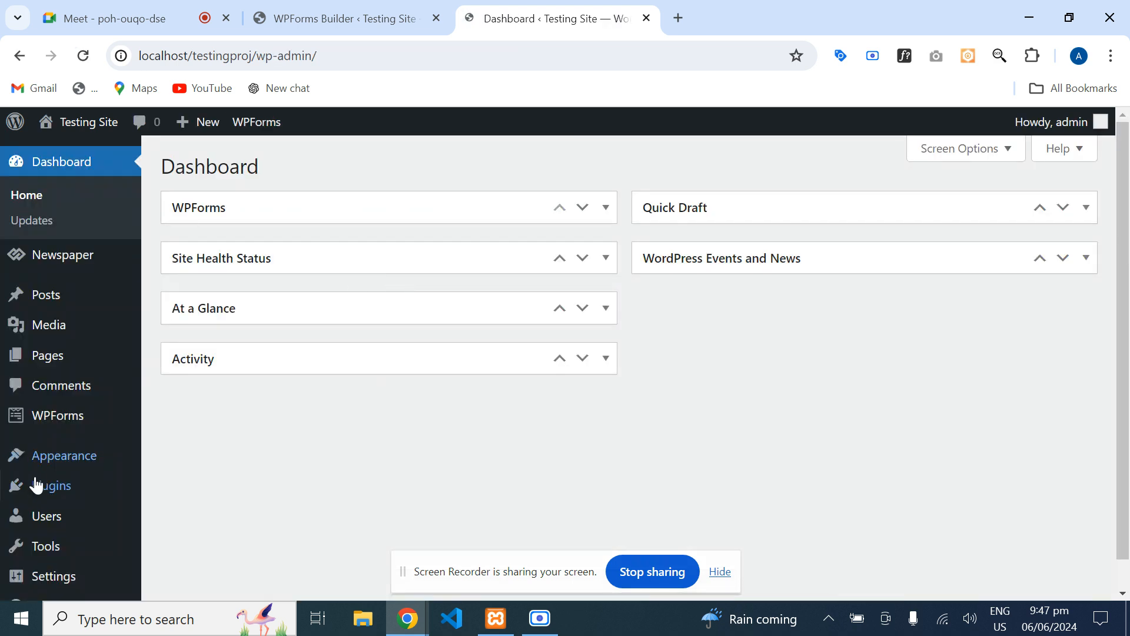
{"action": "scroll", "coordinate": [64, 494], "scroll_direction": "down", "scroll_amount": 1}
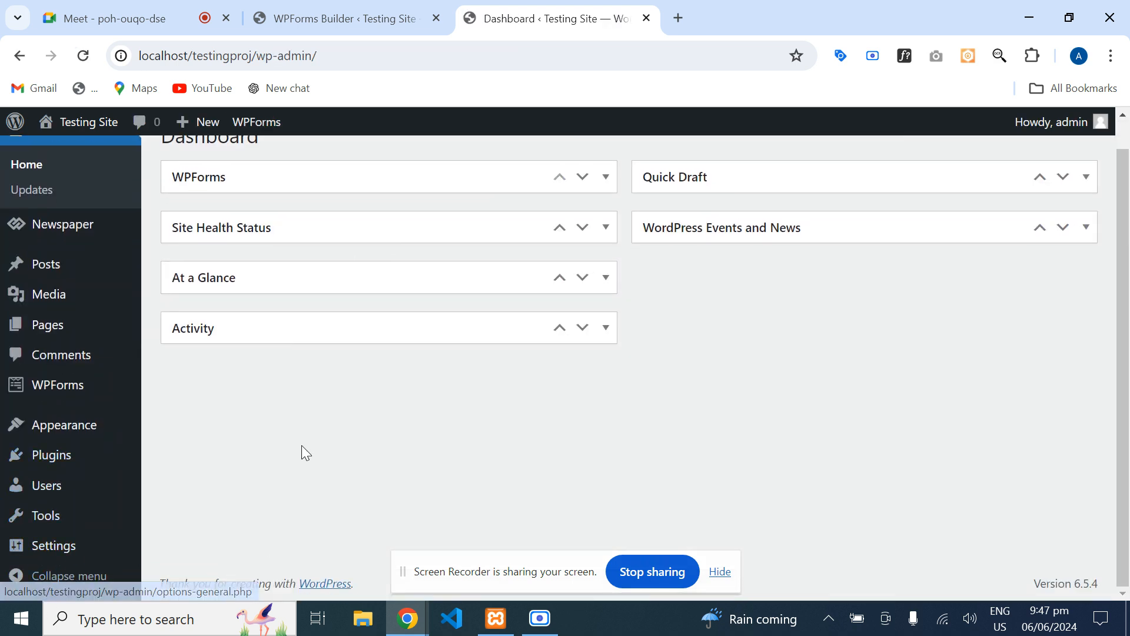
{"action": "mouse_move", "coordinate": [114, 546]}
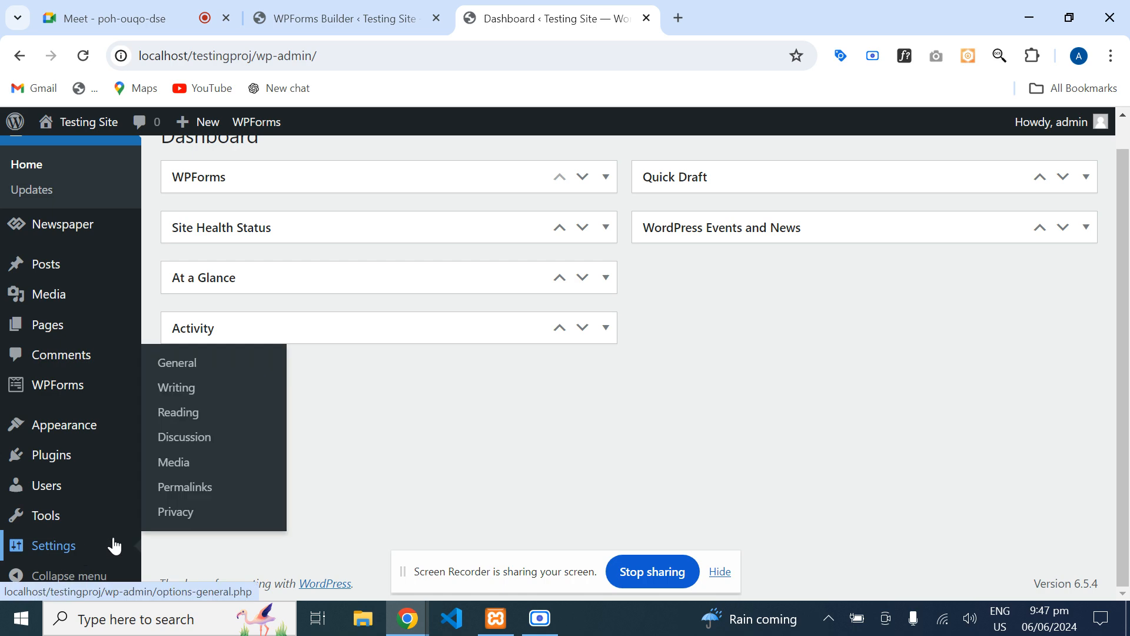
{"action": "left_click", "coordinate": [180, 372]}
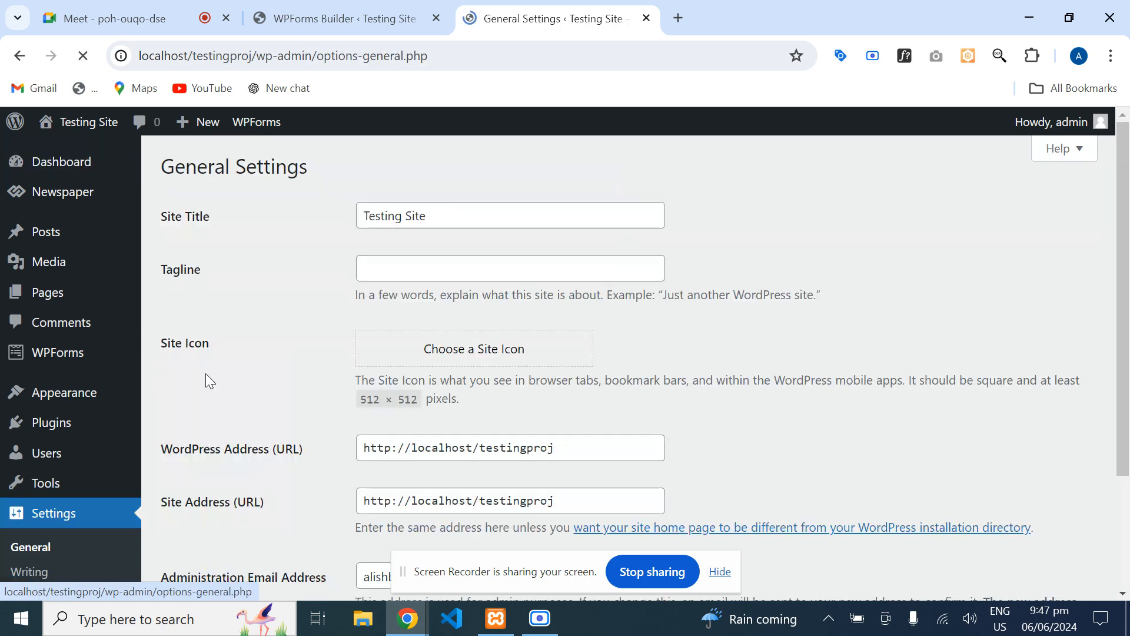
- Examine the Administration Email Address field and its value in the site's General Settings
{"action": "scroll", "coordinate": [676, 380], "scroll_direction": "down", "scroll_amount": 2}
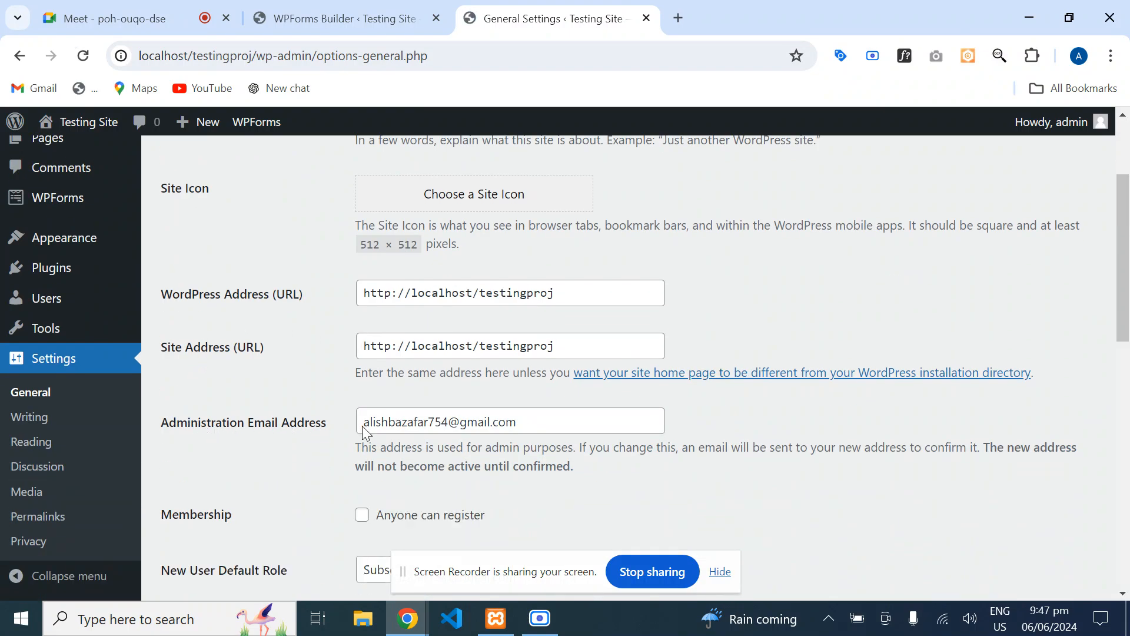
{"action": "left_click_drag", "start_coordinate": [561, 427], "coordinate": [366, 439]}
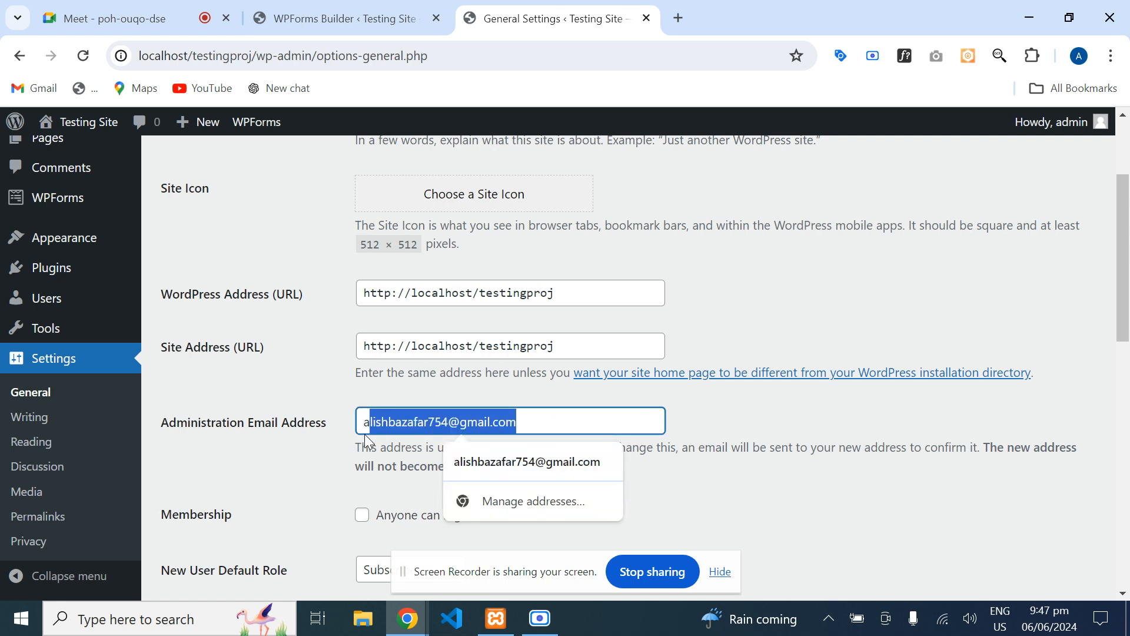
{"action": "left_click", "coordinate": [295, 453]}
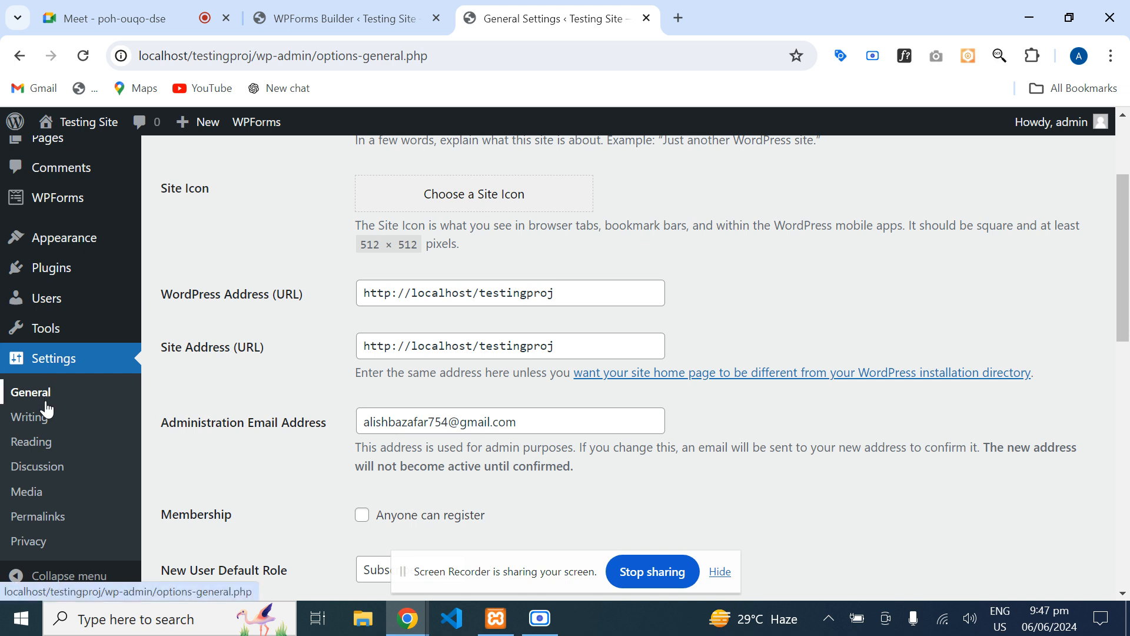
{"action": "left_click_drag", "start_coordinate": [162, 429], "coordinate": [321, 421]}
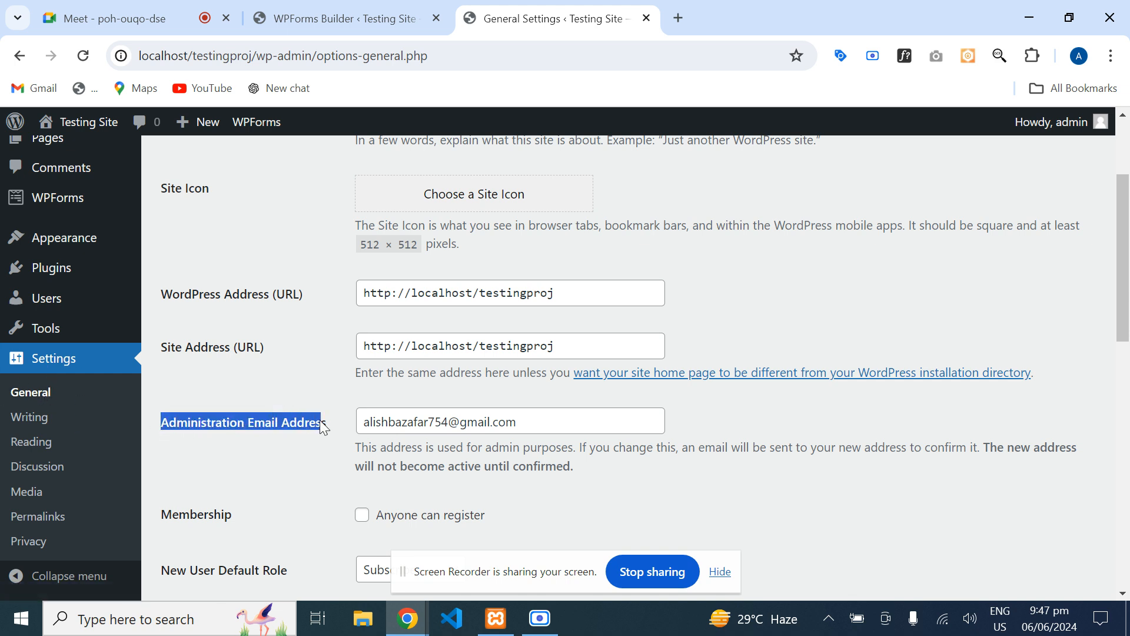
{"action": "left_click", "coordinate": [387, 422]}
{"action": "left_click", "coordinate": [245, 450]}
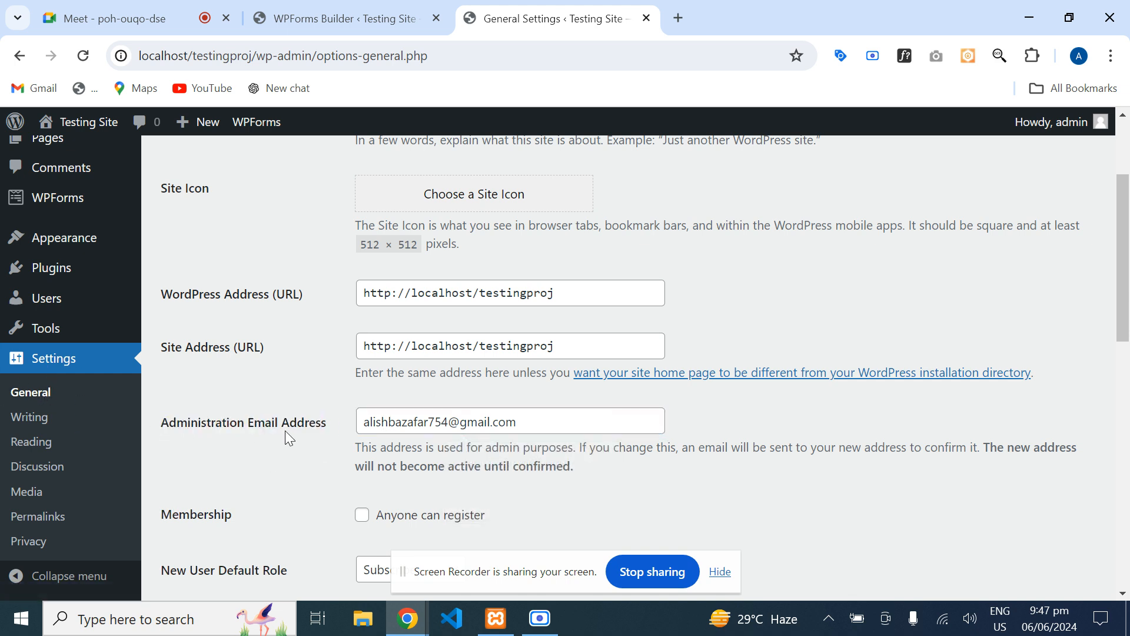
- Compare the Default Notification's Send To Email Address in the form builder with the site's Administration Email Address, ending in the builder
{"action": "left_click", "coordinate": [344, 18]}
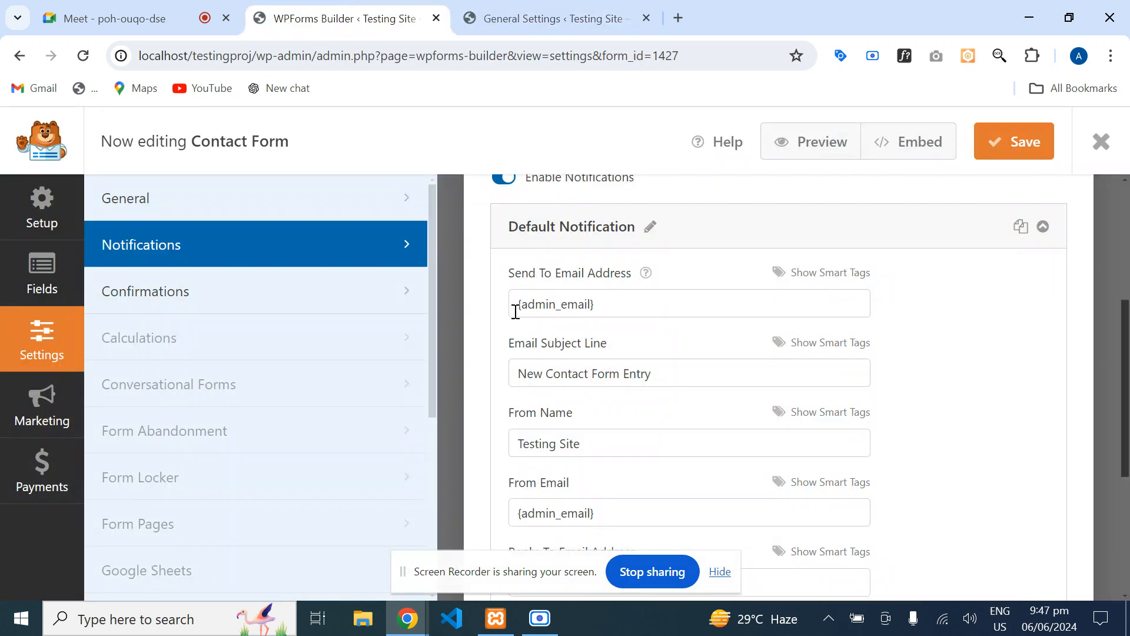
{"action": "left_click", "coordinate": [476, 7]}
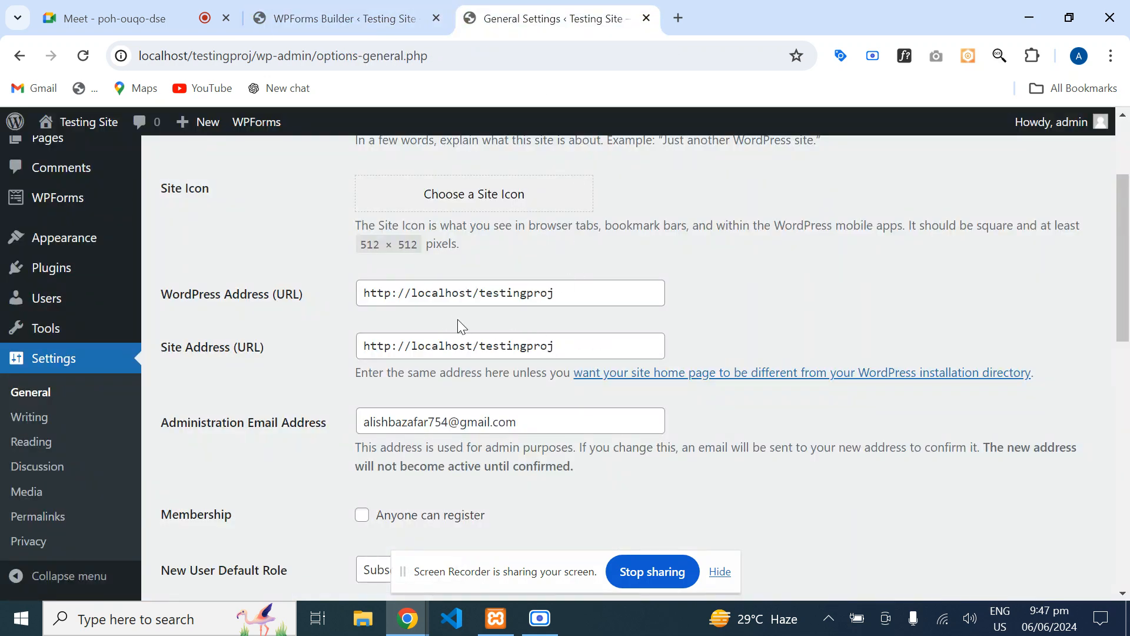
{"action": "left_click_drag", "start_coordinate": [553, 425], "coordinate": [351, 459]}
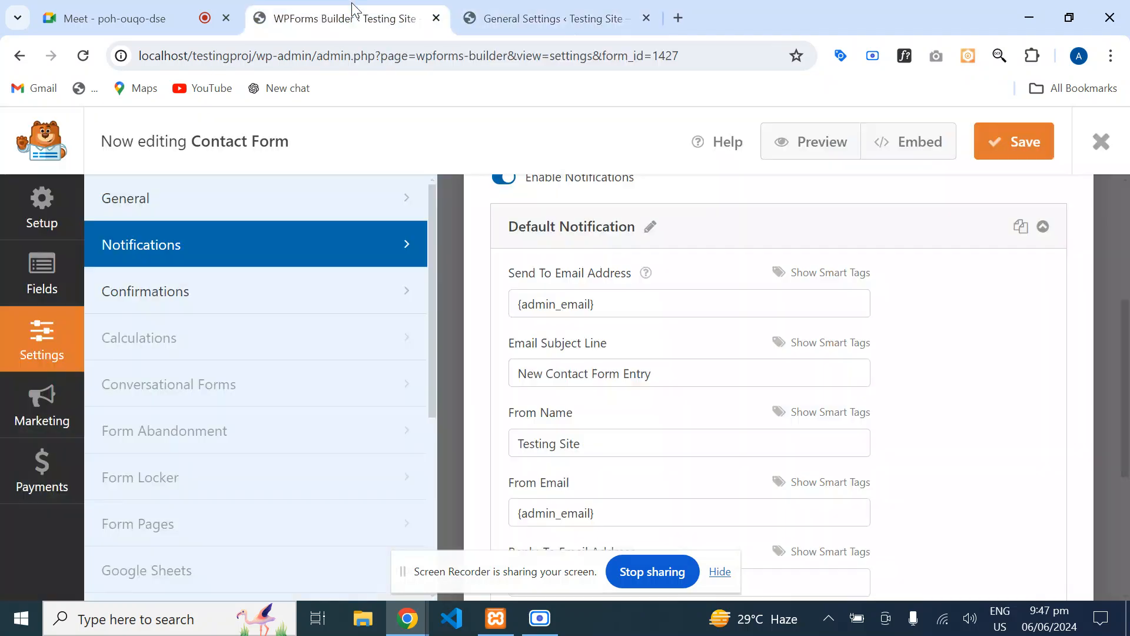
{"action": "left_click", "coordinate": [341, 18]}
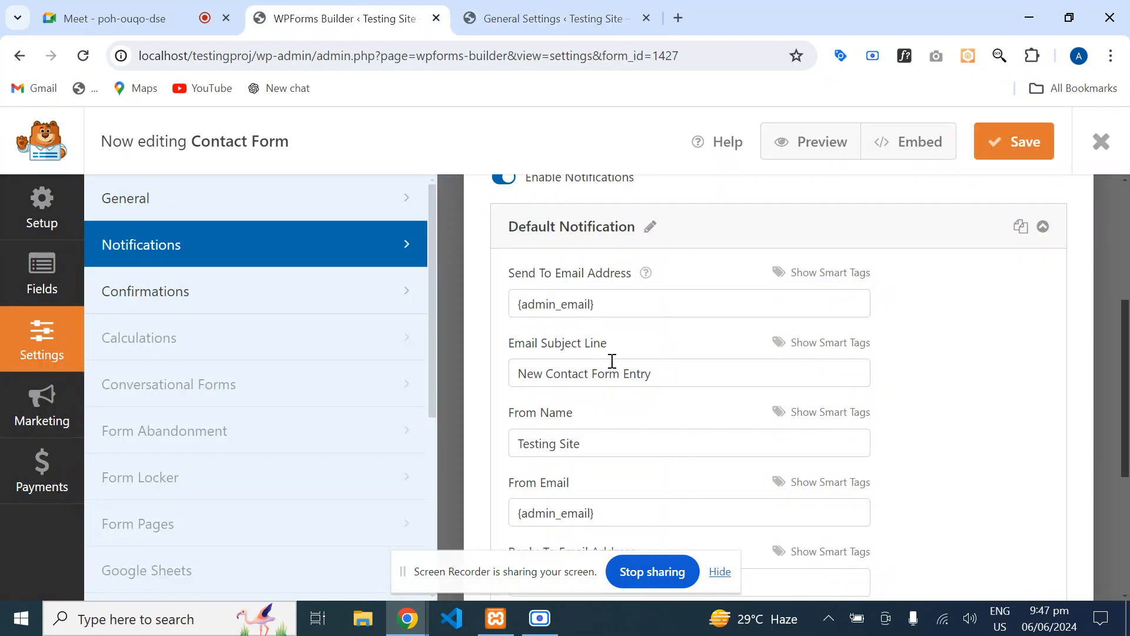
- Switch to Gmail in a new browser tab and open the "Fwd: Link Building" message to examine its subject line
{"action": "left_click_drag", "start_coordinate": [668, 371], "coordinate": [476, 378]}
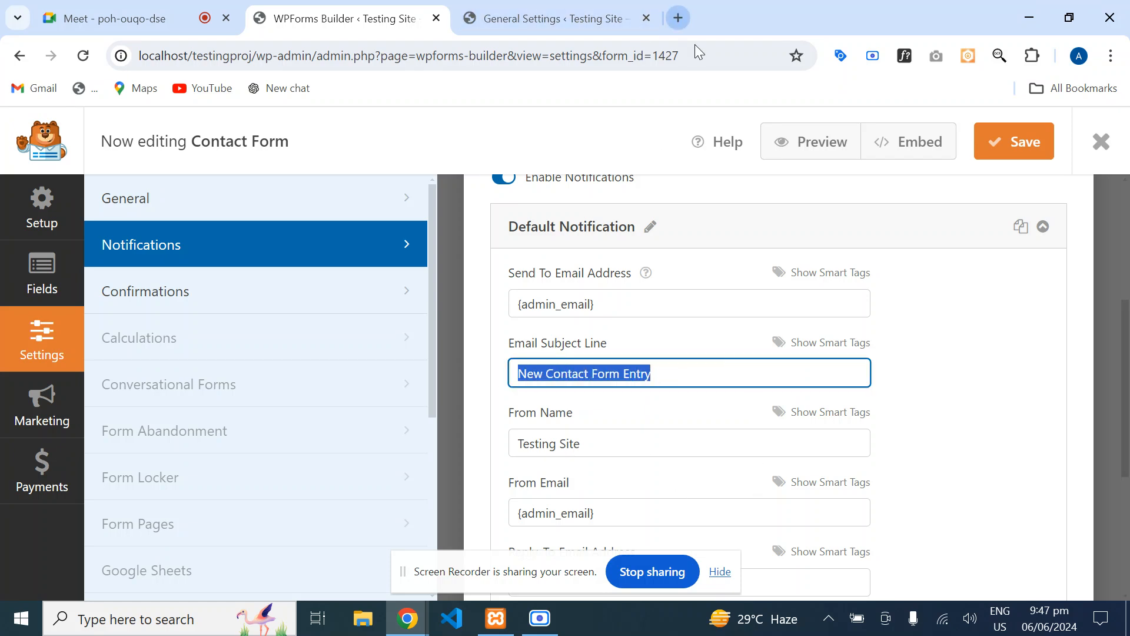
{"action": "left_click", "coordinate": [681, 19]}
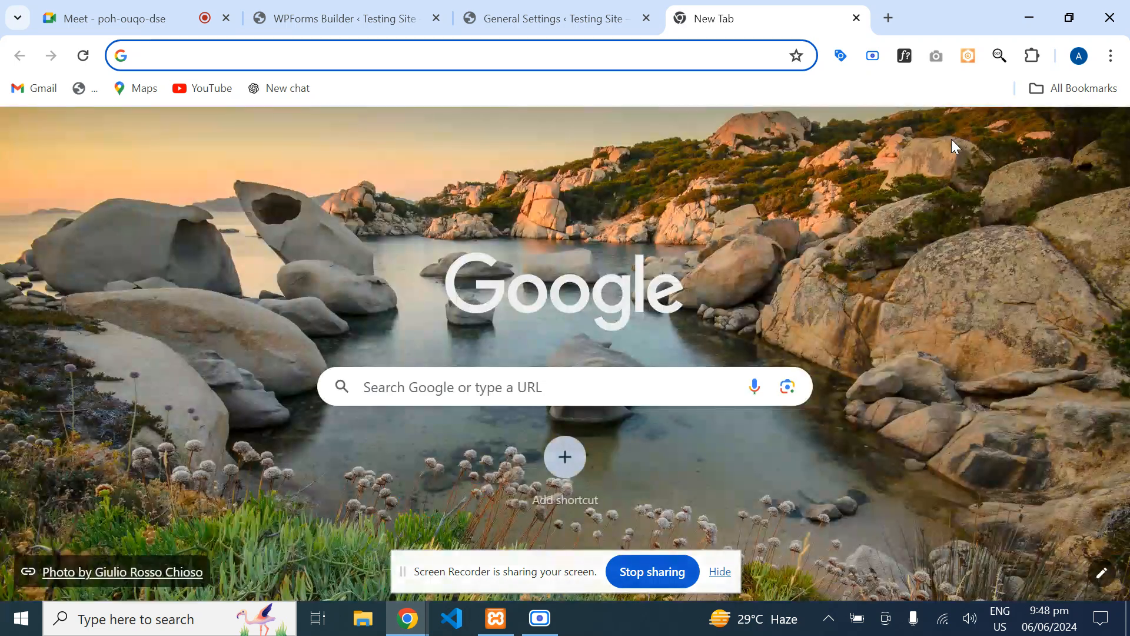
{"action": "left_click", "coordinate": [919, 135]}
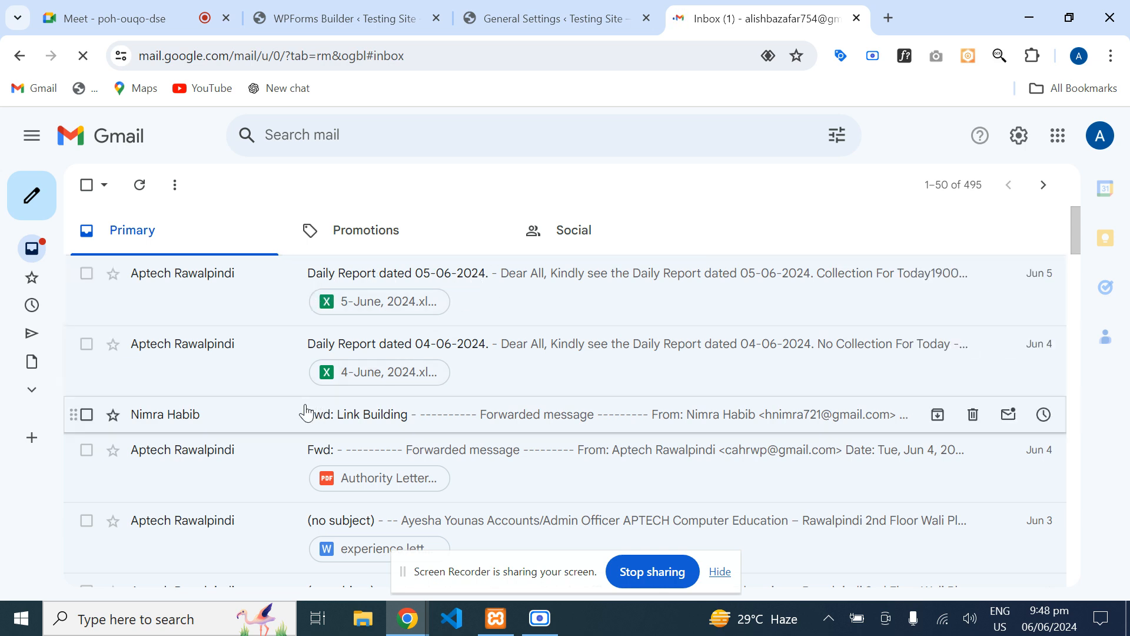
{"action": "left_click", "coordinate": [547, 418]}
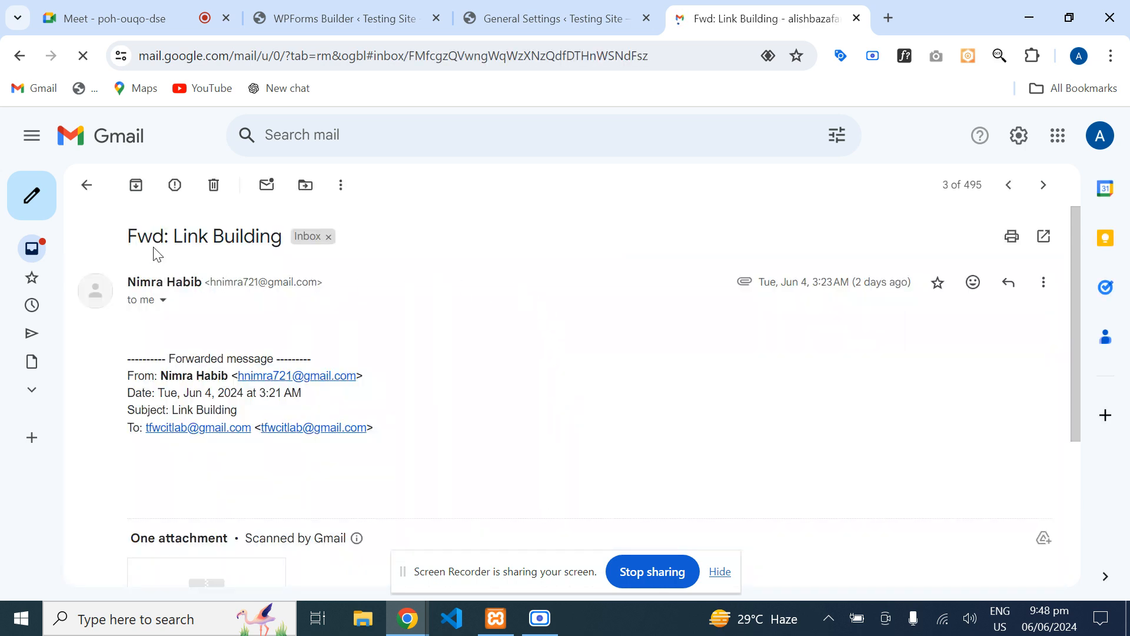
{"action": "left_click_drag", "start_coordinate": [135, 228], "coordinate": [288, 246]}
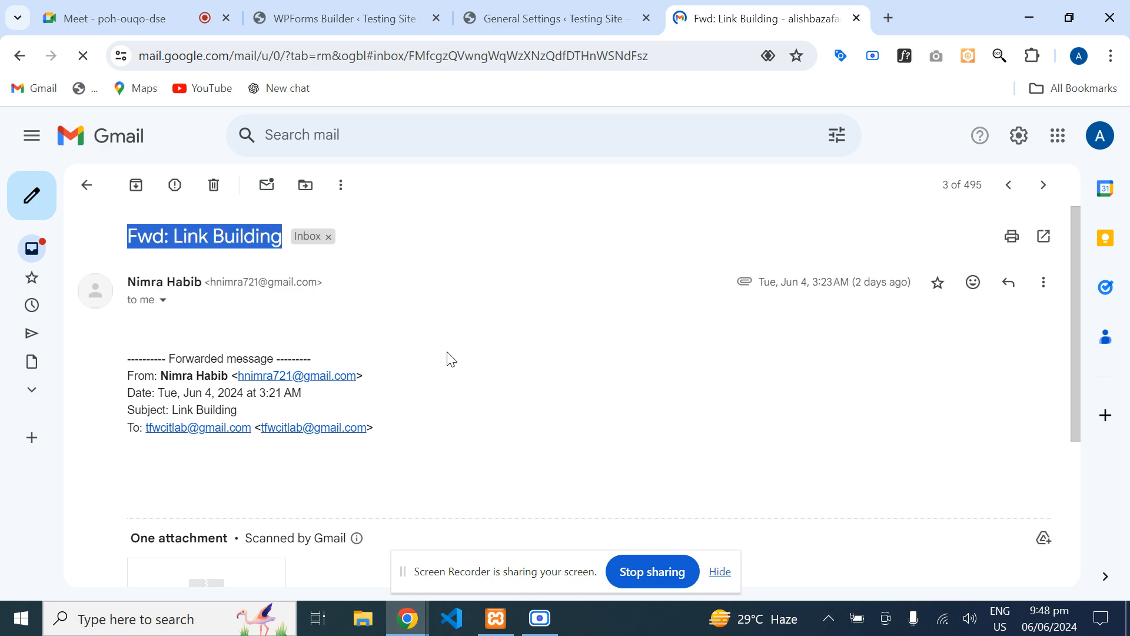
{"action": "scroll", "coordinate": [450, 359], "scroll_direction": "down", "scroll_amount": 4}
{"action": "scroll", "coordinate": [450, 359], "scroll_direction": "up", "scroll_amount": 5}
- Return to the form builder and set the Default Notification's Email Subject Line to "Testing Email"
{"action": "left_click", "coordinate": [589, 18]}
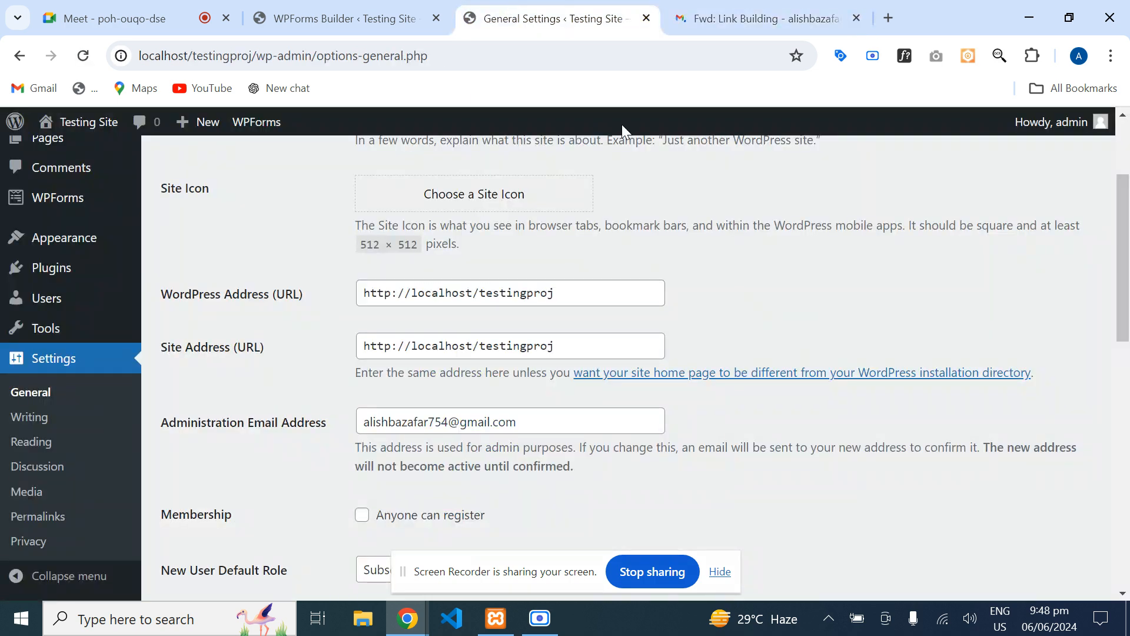
{"action": "left_click", "coordinate": [283, 20]}
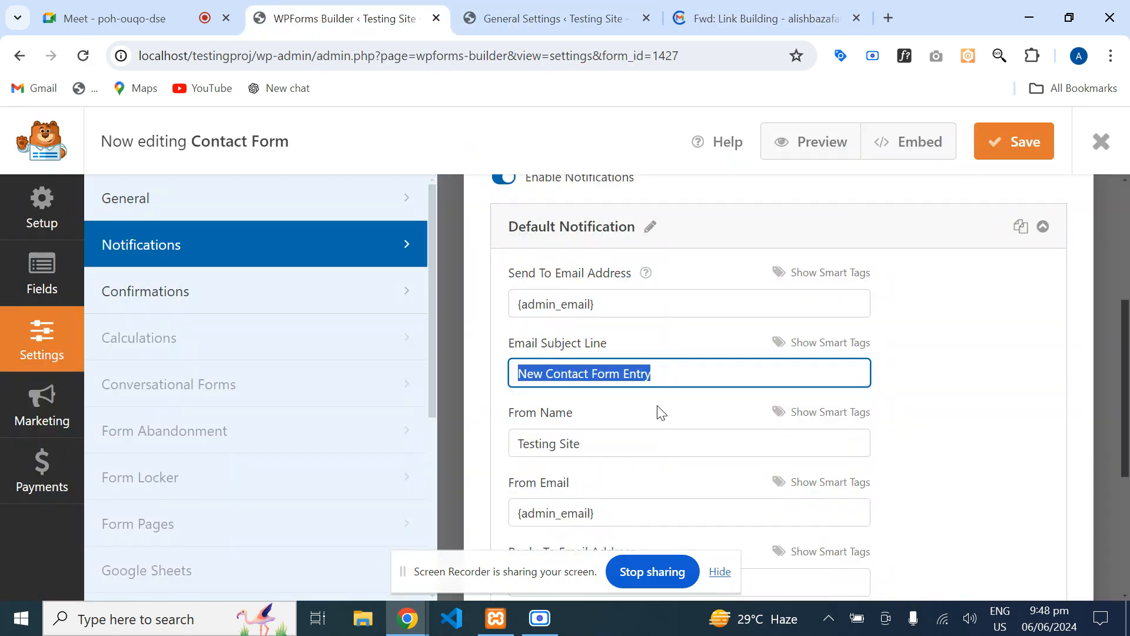
{"action": "type", "text": "Testin"}
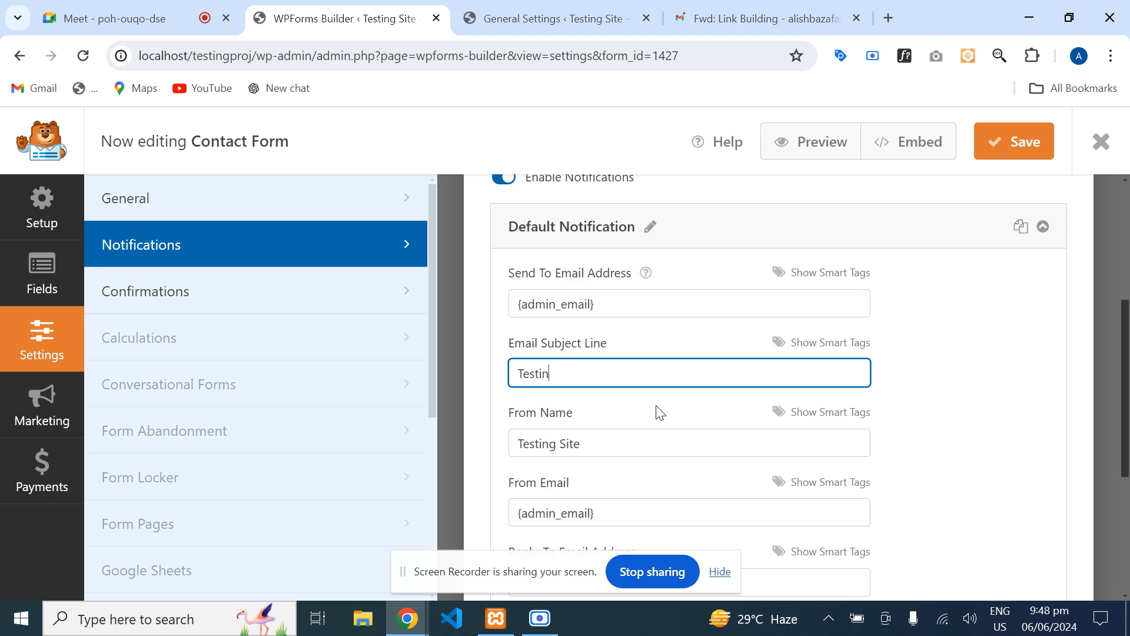
{"action": "type", "text": "g Email"}
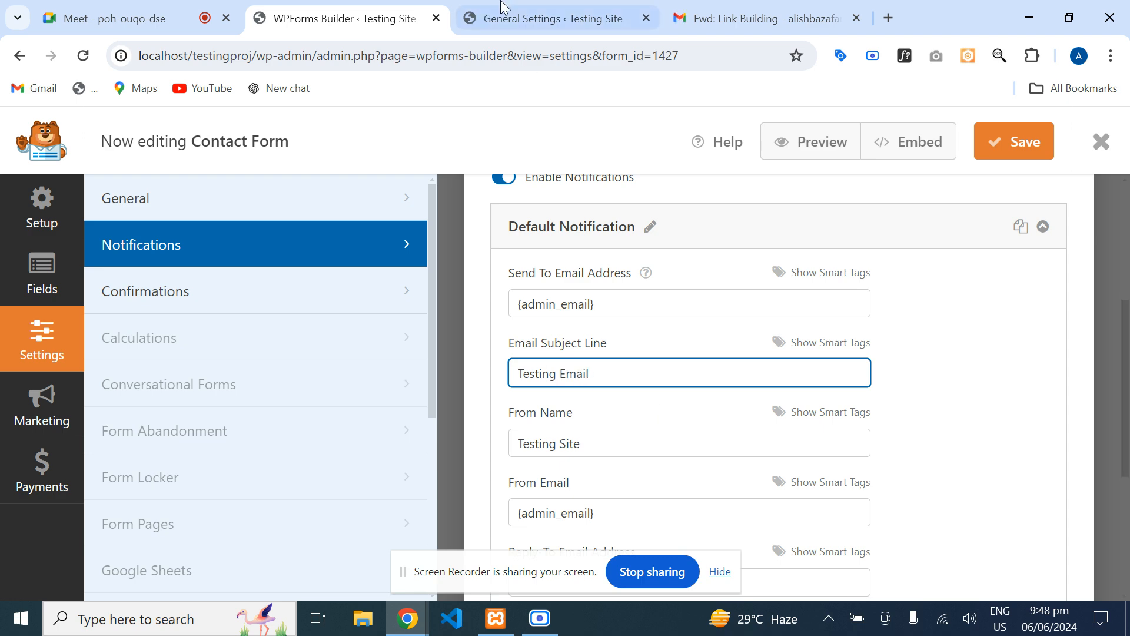
- Switch to Gmail and start a new blank message to examine its Subject field
{"action": "left_click", "coordinate": [760, 19]}
{"action": "left_click", "coordinate": [73, 203]}
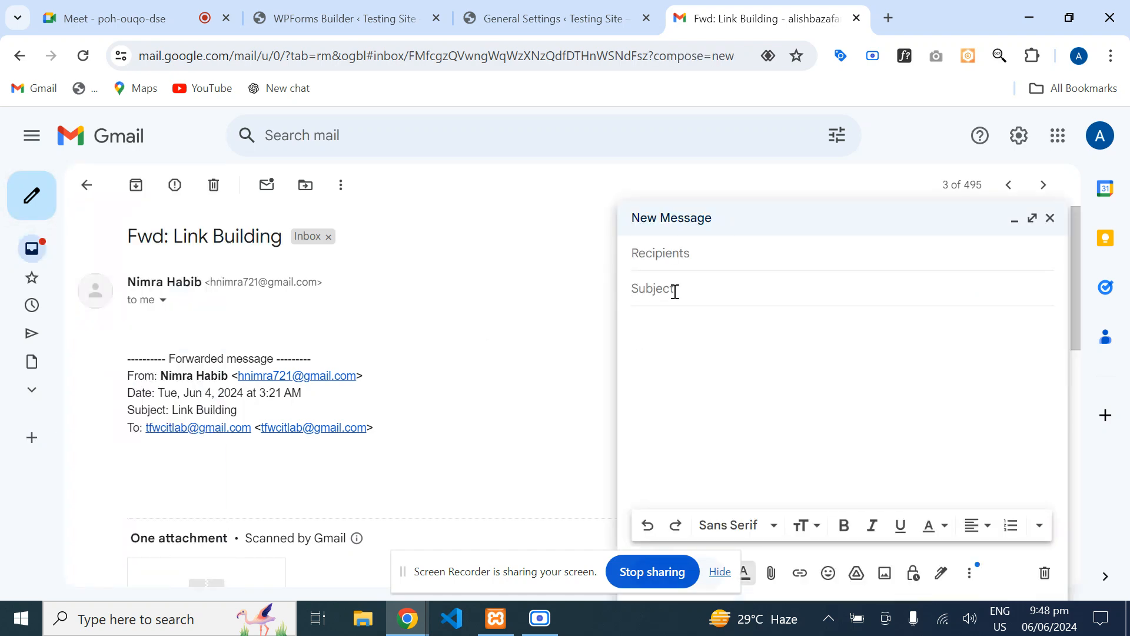
{"action": "left_click", "coordinate": [556, 18]}
- Back in the form builder, replace the Default Notification's Email Subject Line with "Form Contacts"
{"action": "left_click", "coordinate": [321, 14]}
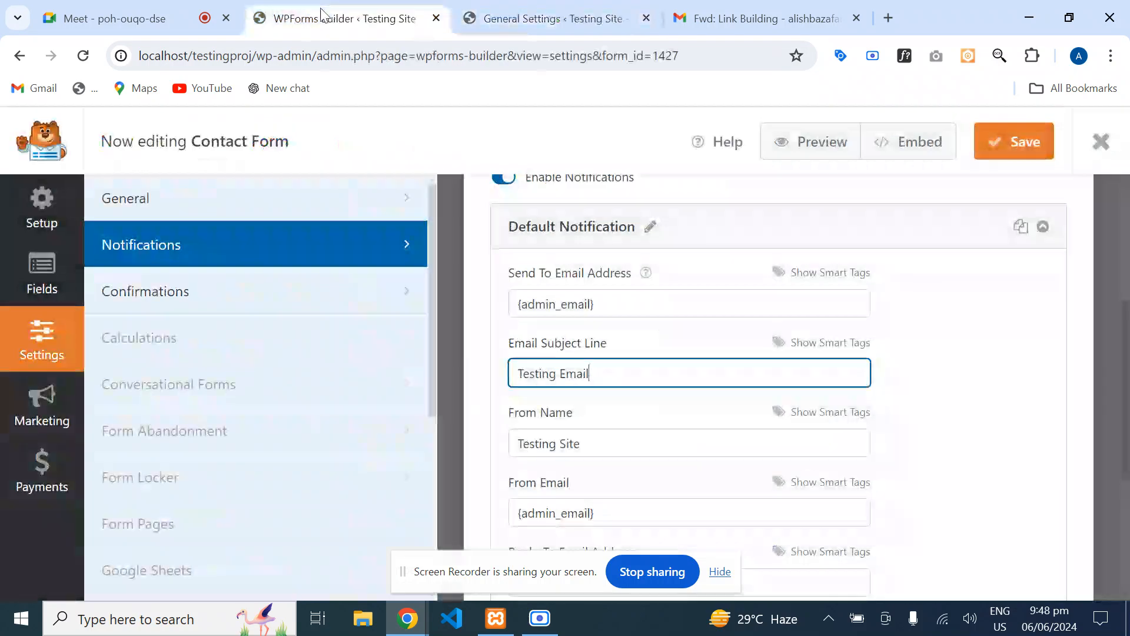
{"action": "left_click_drag", "start_coordinate": [613, 379], "coordinate": [448, 377]}
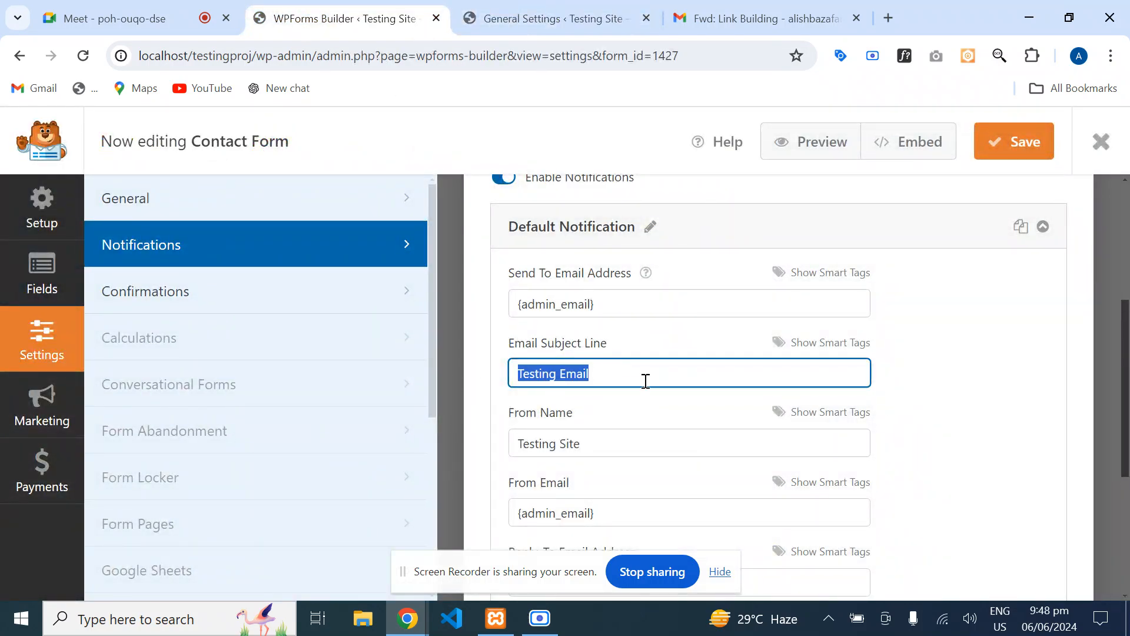
{"action": "type", "text": "Contacts"}
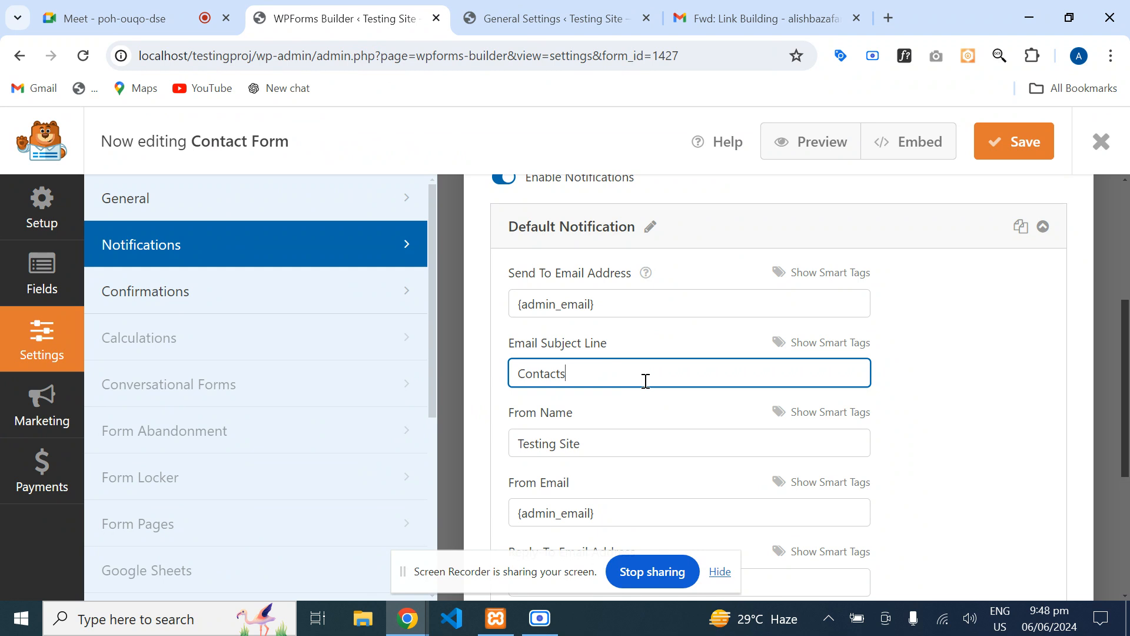
{"action": "type", "text": "Form"}
- Replace the Default Notification's From Name with the smart tag of the Full Name field
{"action": "scroll", "coordinate": [782, 386], "scroll_direction": "down", "scroll_amount": 5}
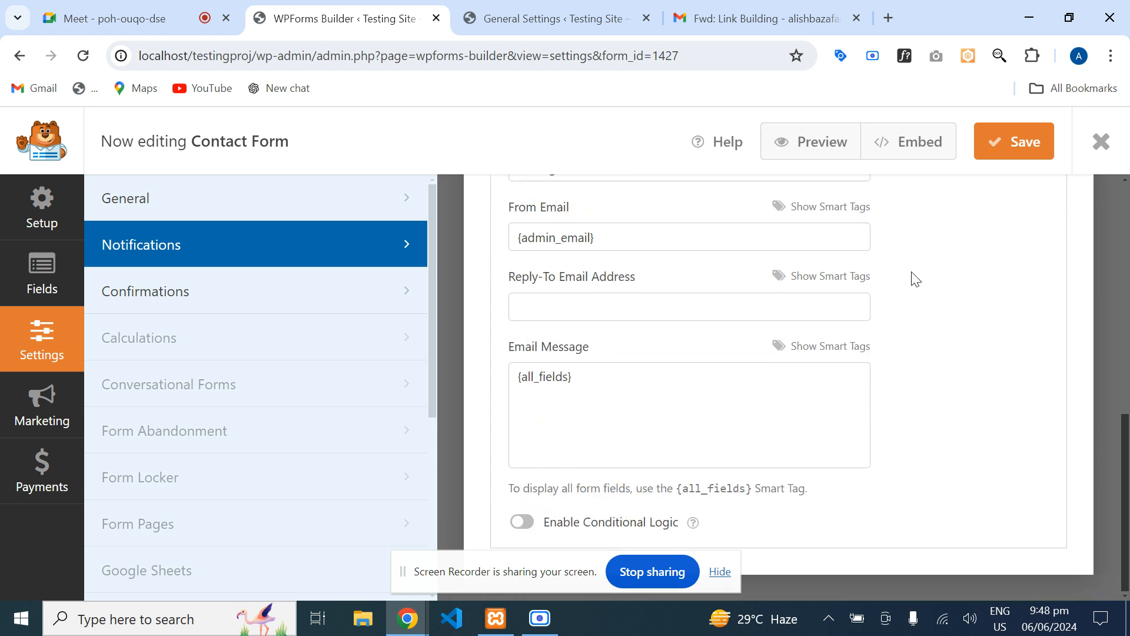
{"action": "scroll", "coordinate": [914, 277], "scroll_direction": "up", "scroll_amount": 3}
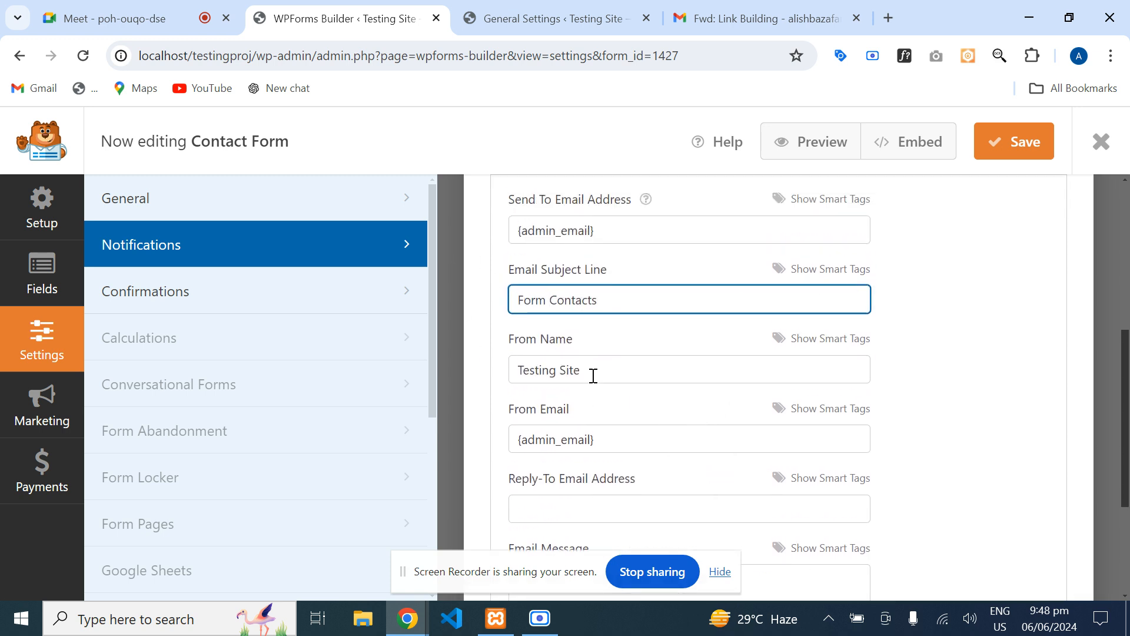
{"action": "left_click_drag", "start_coordinate": [591, 372], "coordinate": [471, 381]}
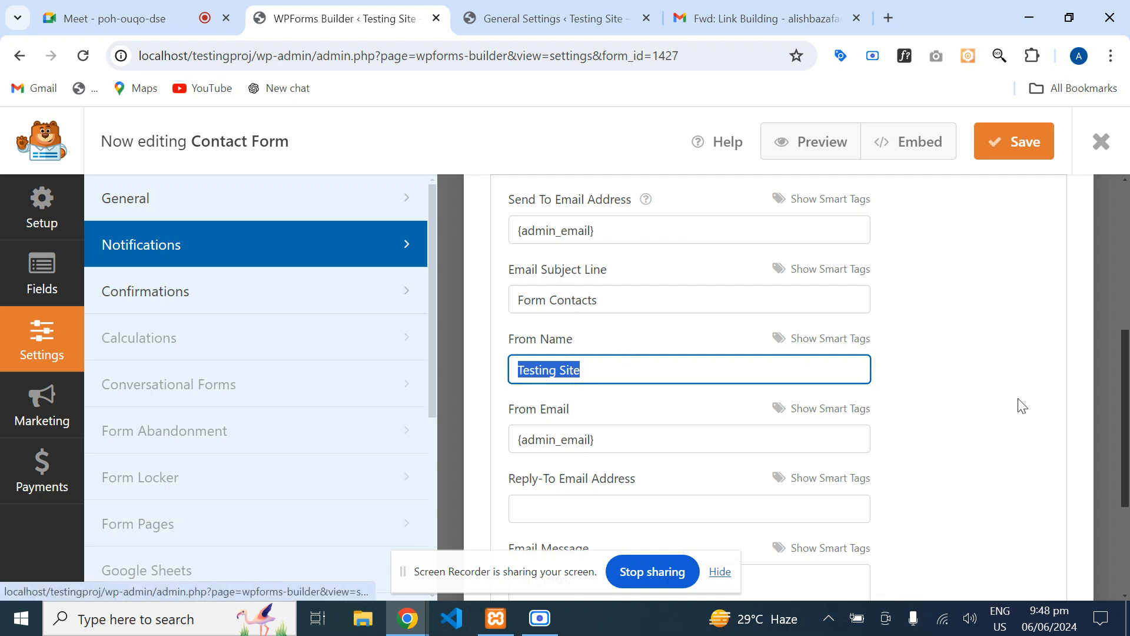
{"action": "scroll", "coordinate": [1127, 438], "scroll_direction": "up", "scroll_amount": 5}
{"action": "scroll", "coordinate": [1106, 429], "scroll_direction": "down", "scroll_amount": 5}
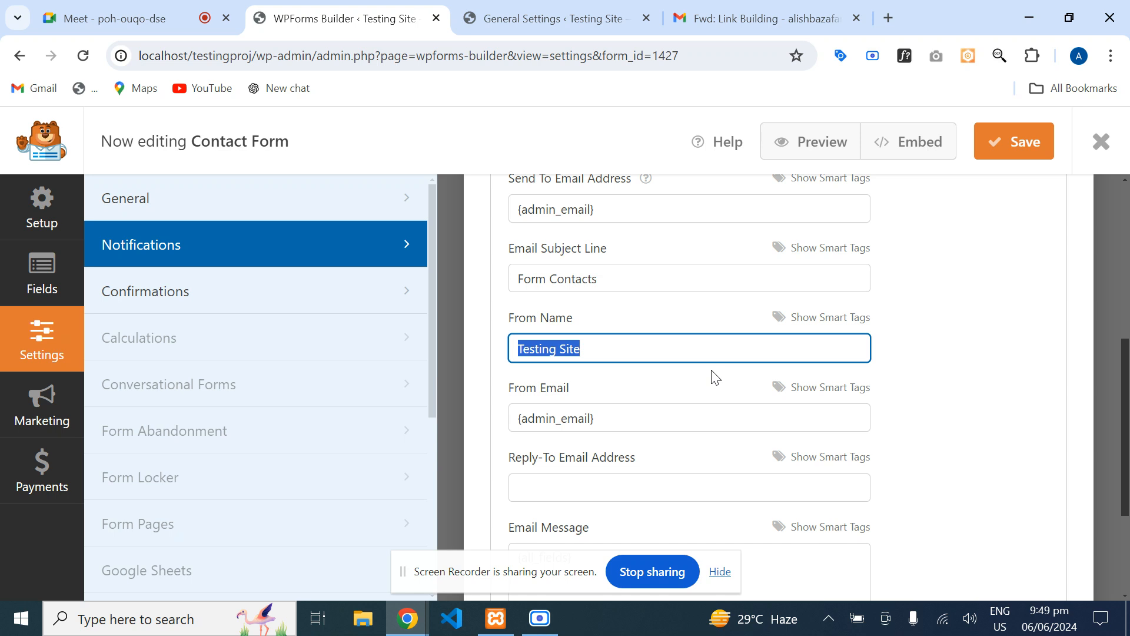
{"action": "key", "text": "BackSpace"}
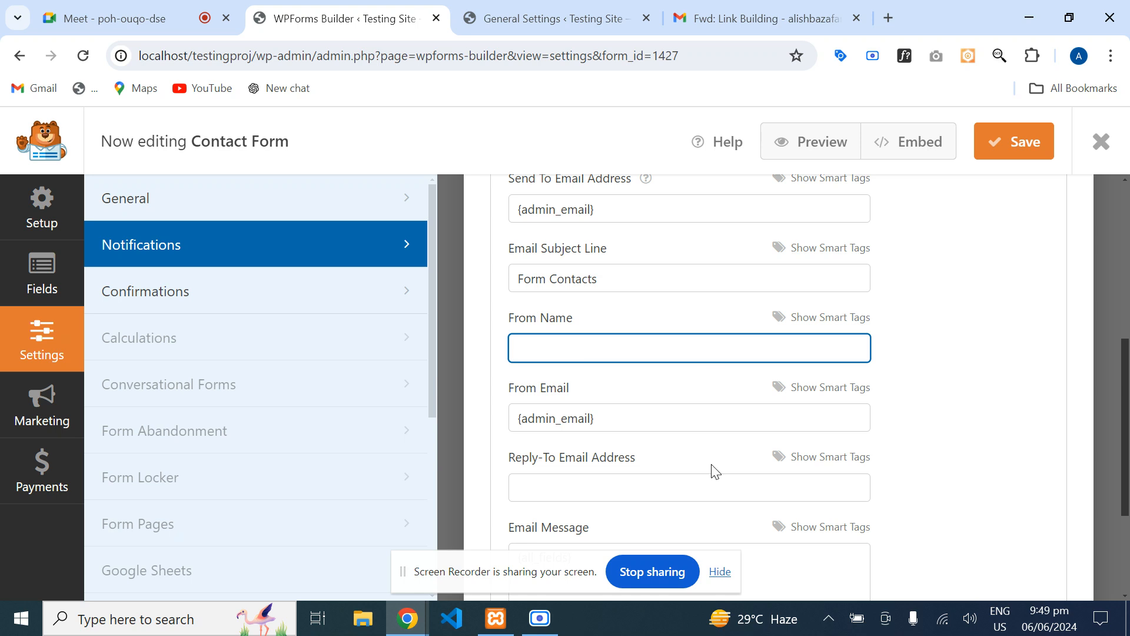
{"action": "left_click", "coordinate": [838, 321]}
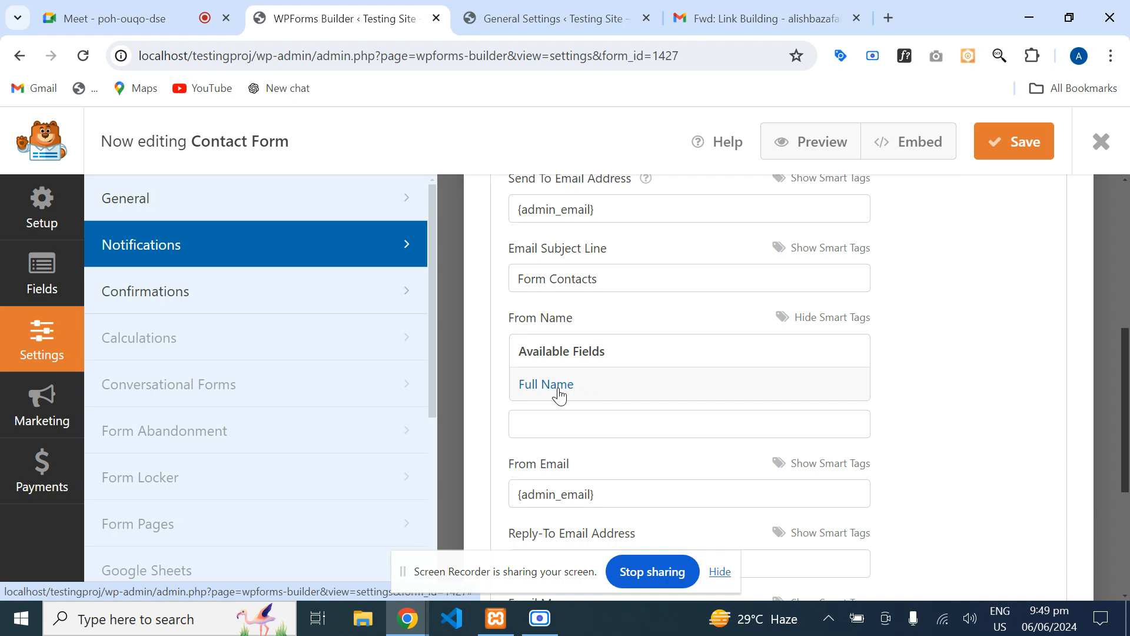
{"action": "left_click", "coordinate": [547, 385]}
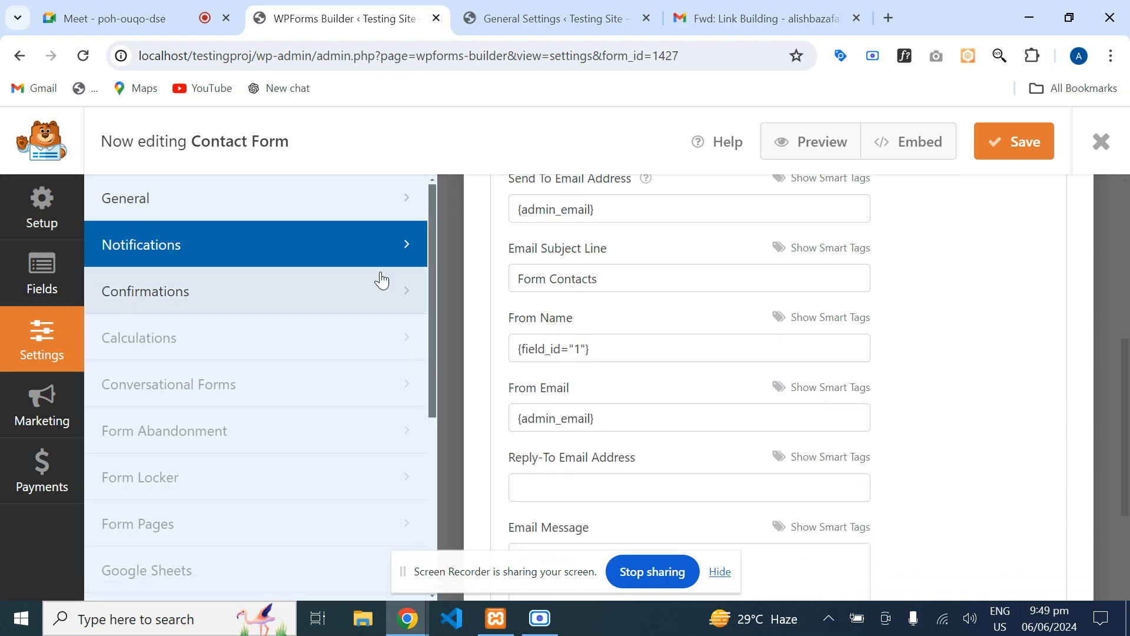
- Look at the Full Name field in the form's fields and return to the Default Notification's From Name
{"action": "left_click", "coordinate": [12, 222]}
{"action": "left_click", "coordinate": [37, 289]}
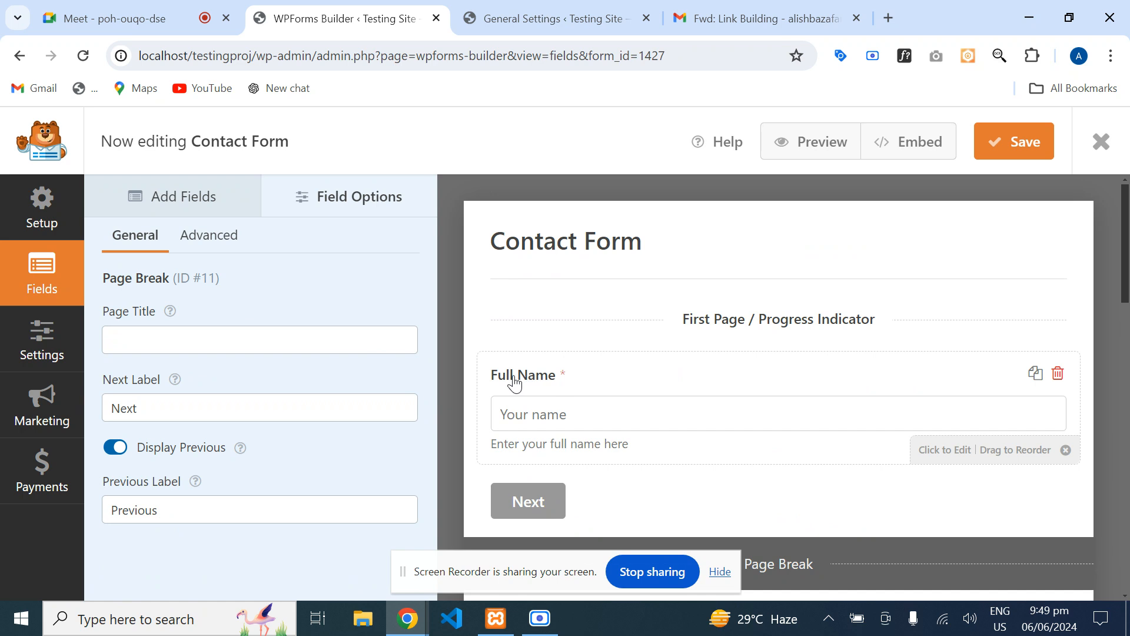
{"action": "left_click", "coordinate": [59, 356]}
{"action": "left_click_drag", "start_coordinate": [622, 351], "coordinate": [494, 355]}
{"action": "left_click", "coordinate": [635, 350]}
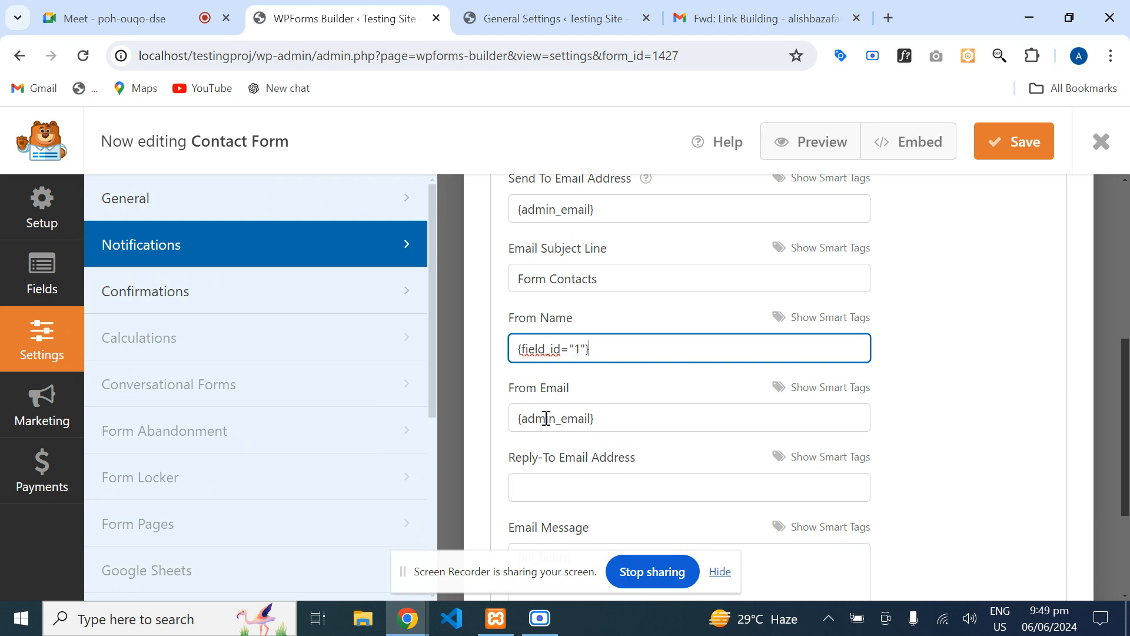
- Replace the Default Notification's From Email with the smart tag of the Email field
{"action": "left_click_drag", "start_coordinate": [656, 423], "coordinate": [434, 421]}
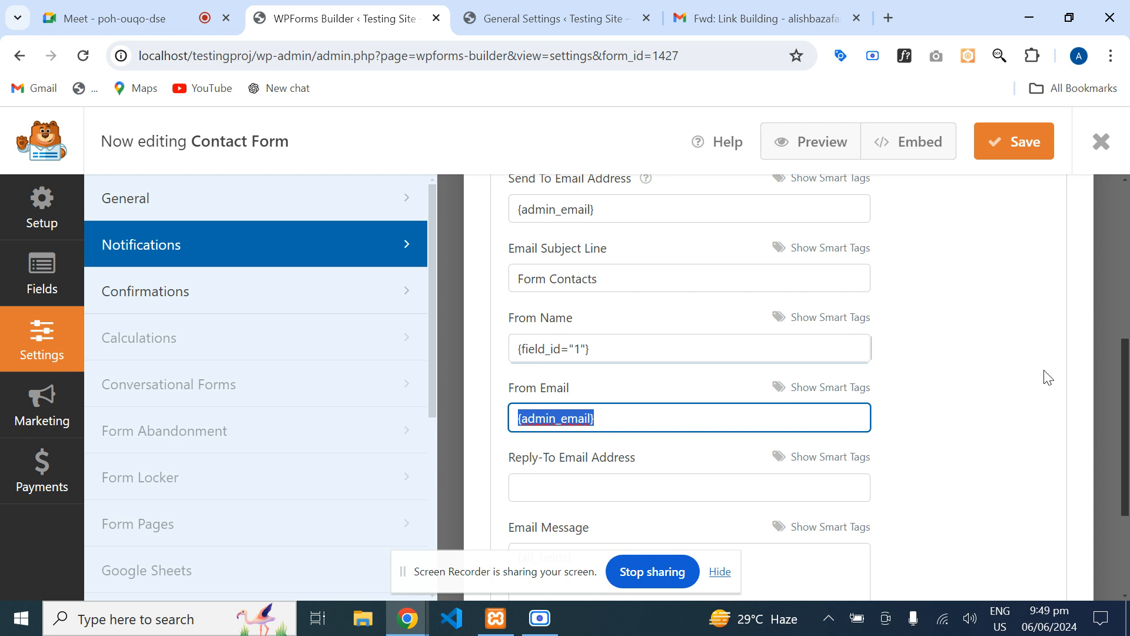
{"action": "scroll", "coordinate": [649, 365], "scroll_direction": "down", "scroll_amount": 3}
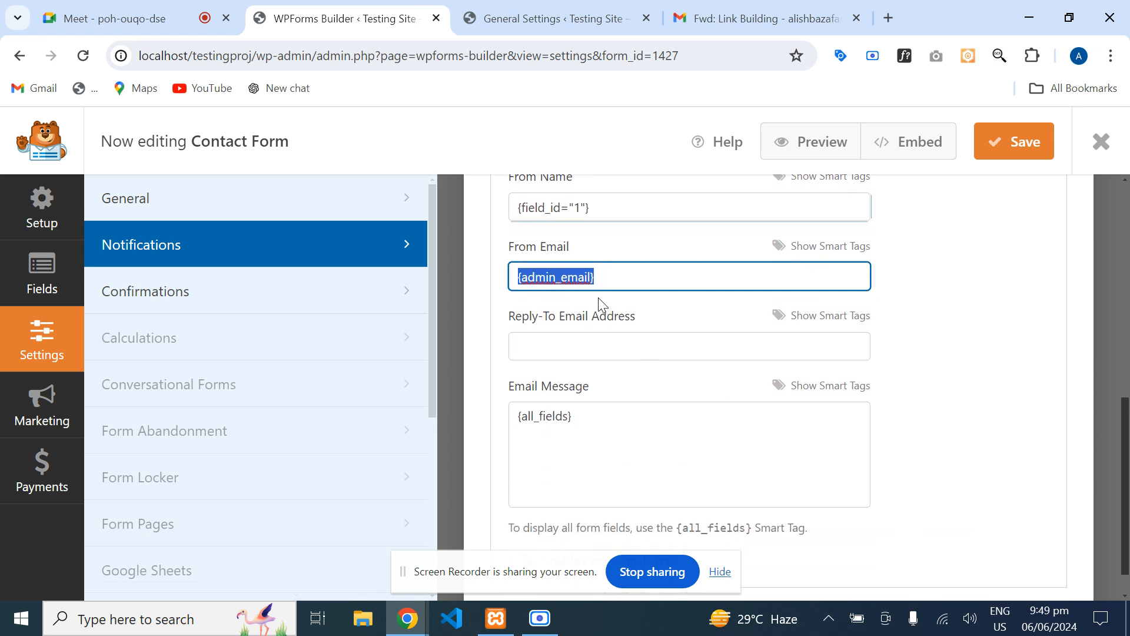
{"action": "key", "text": "BackSpace"}
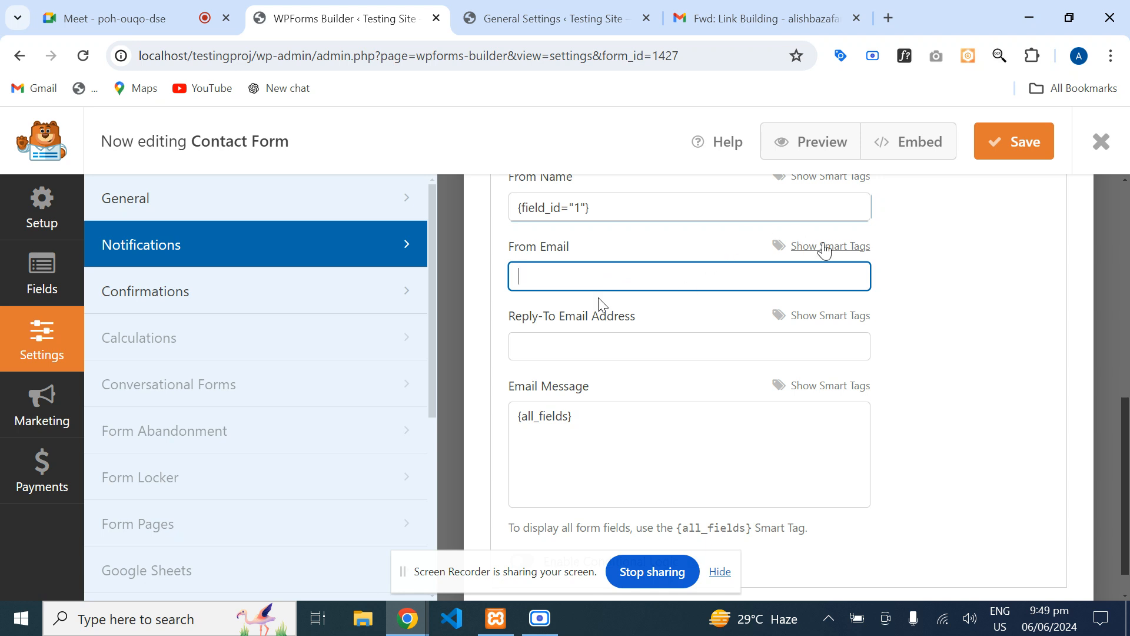
{"action": "left_click", "coordinate": [824, 248]}
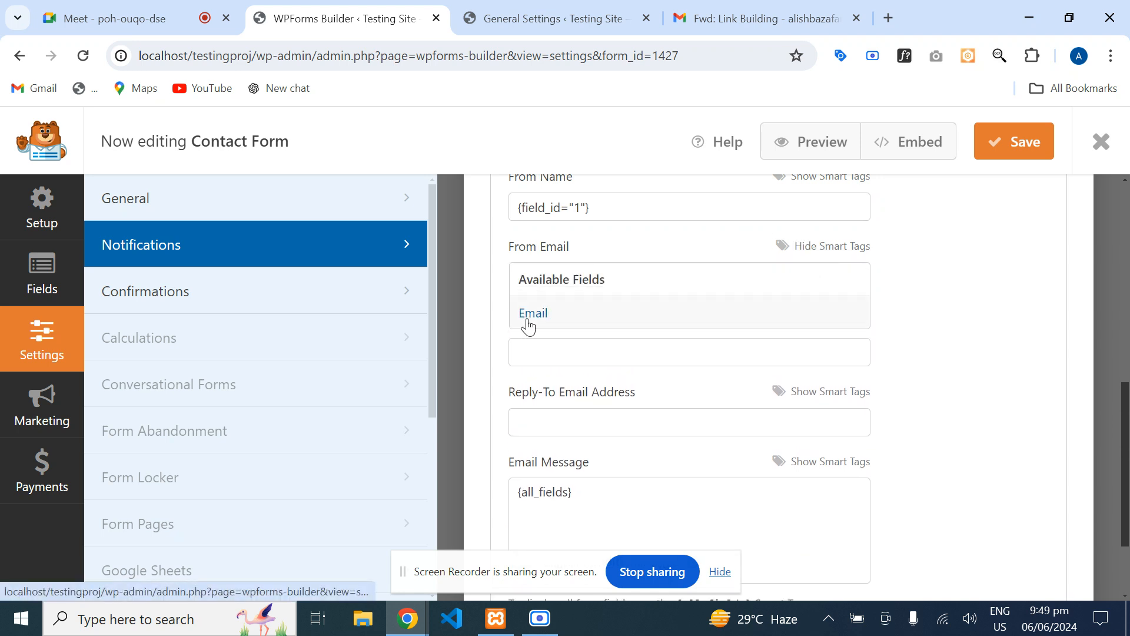
{"action": "left_click", "coordinate": [528, 321]}
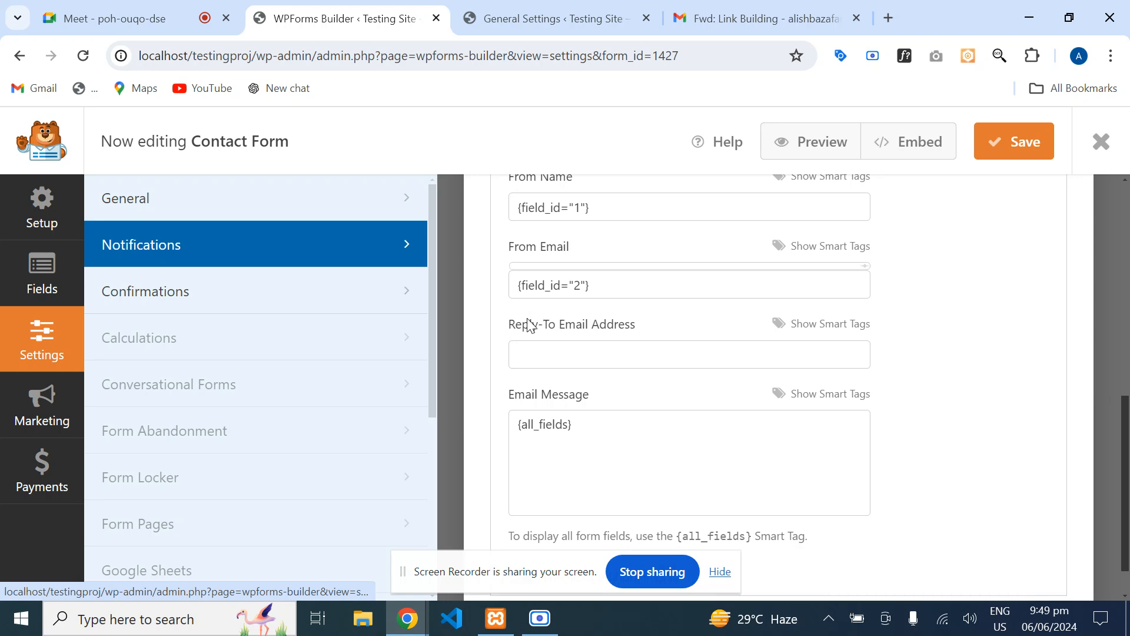
- Set the Default Notification's Reply-To Email Address to the smart tag of the Email field
{"action": "left_click", "coordinate": [576, 348]}
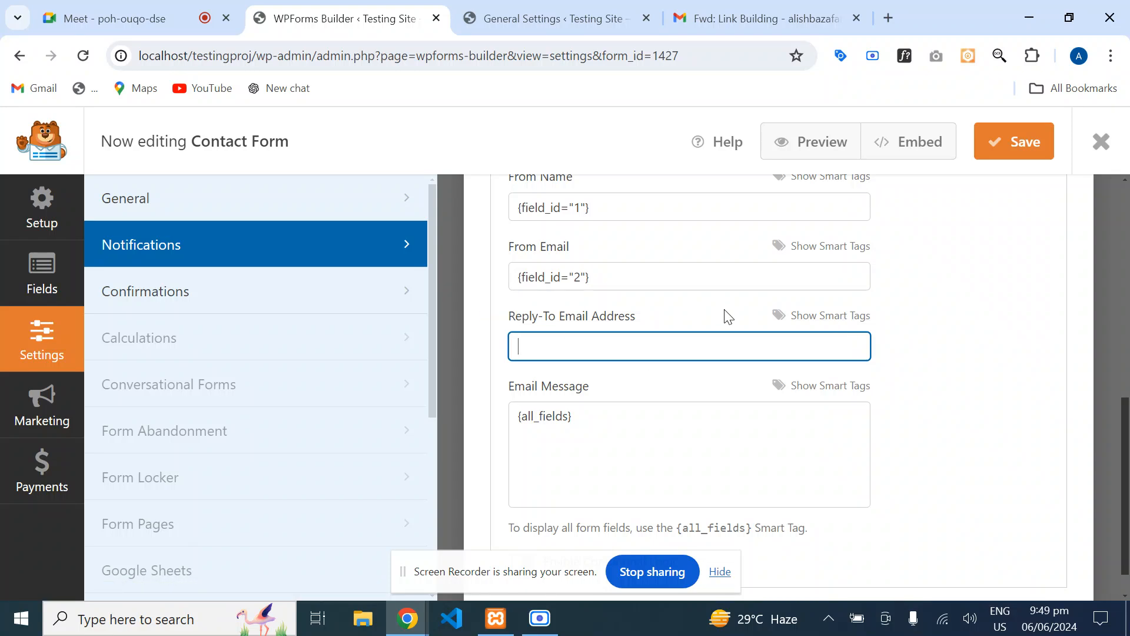
{"action": "left_click", "coordinate": [805, 327]}
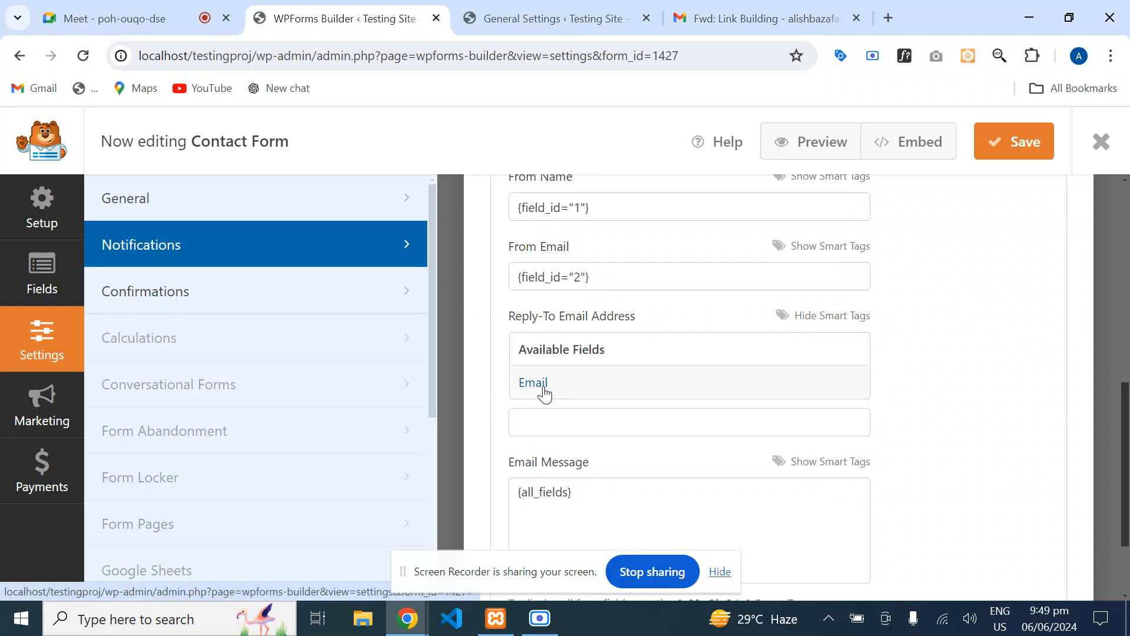
{"action": "left_click", "coordinate": [536, 386]}
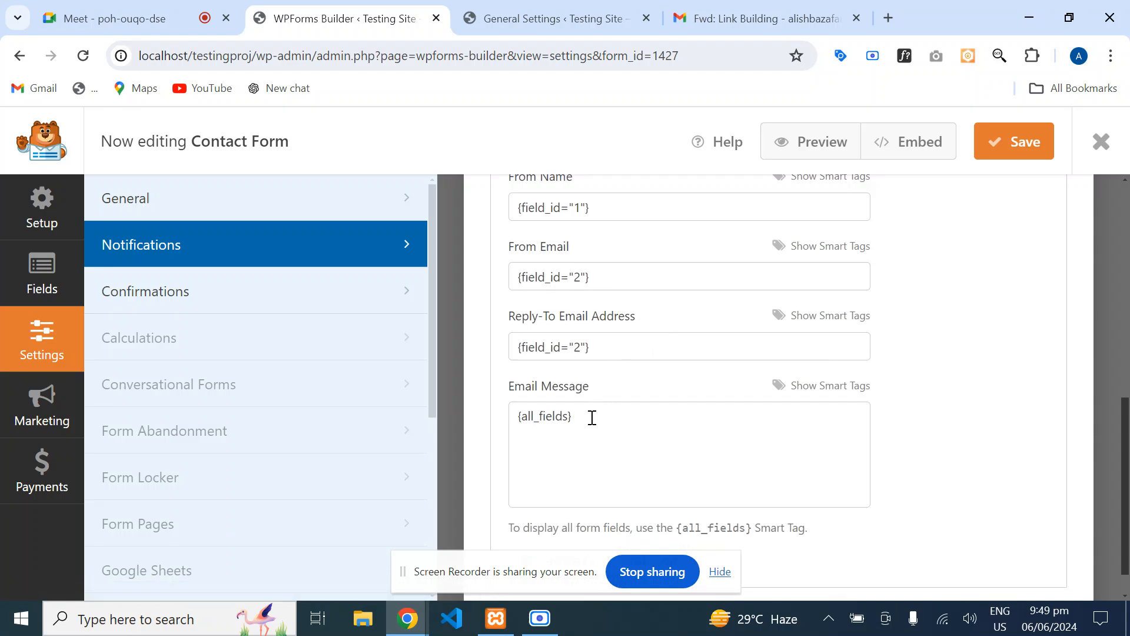
- Replace the Email Message with "Thanks {field_id="1"} for contacting us. We will be in touch with you shortly", using the Full Name smart tag
{"action": "left_click_drag", "start_coordinate": [592, 418], "coordinate": [515, 422]}
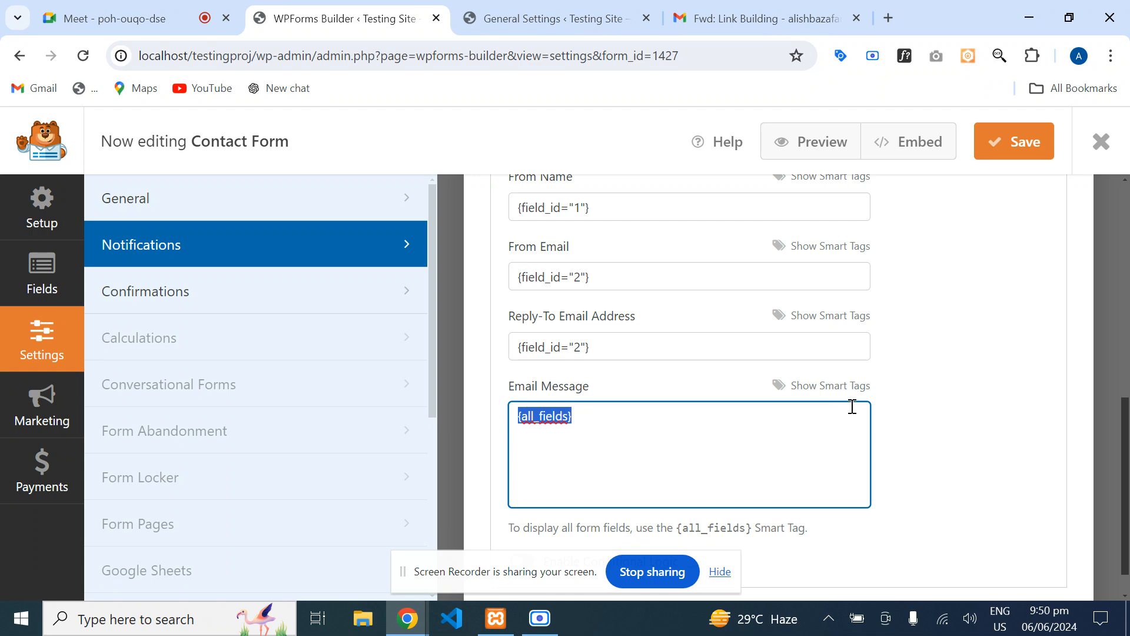
{"action": "scroll", "coordinate": [926, 369], "scroll_direction": "down", "scroll_amount": 1}
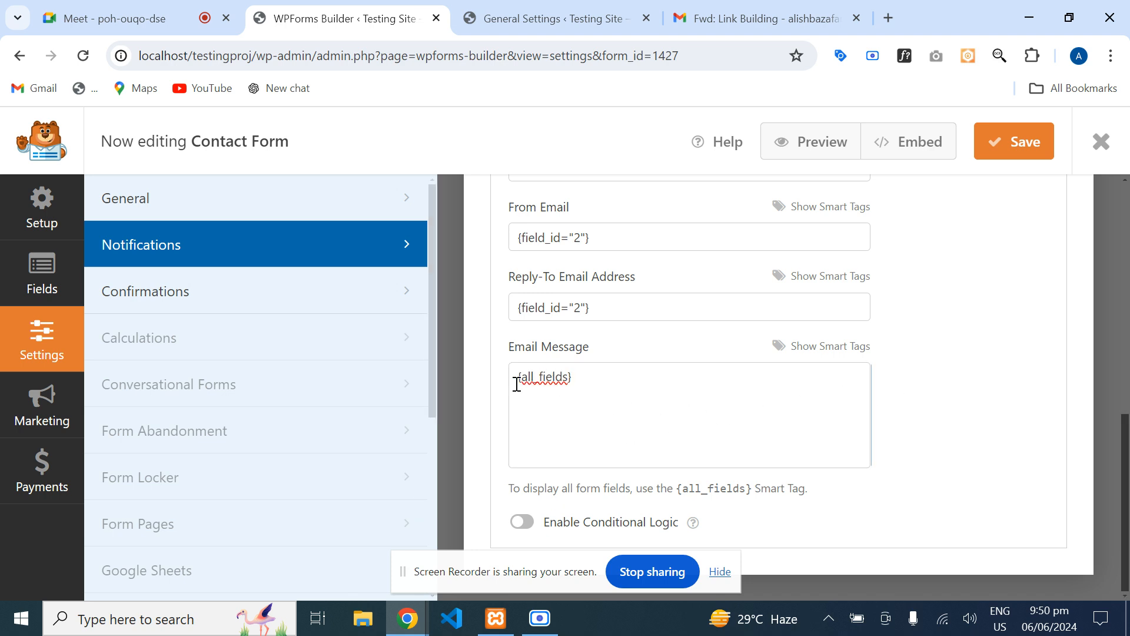
{"action": "left_click_drag", "start_coordinate": [516, 383], "coordinate": [773, 378]}
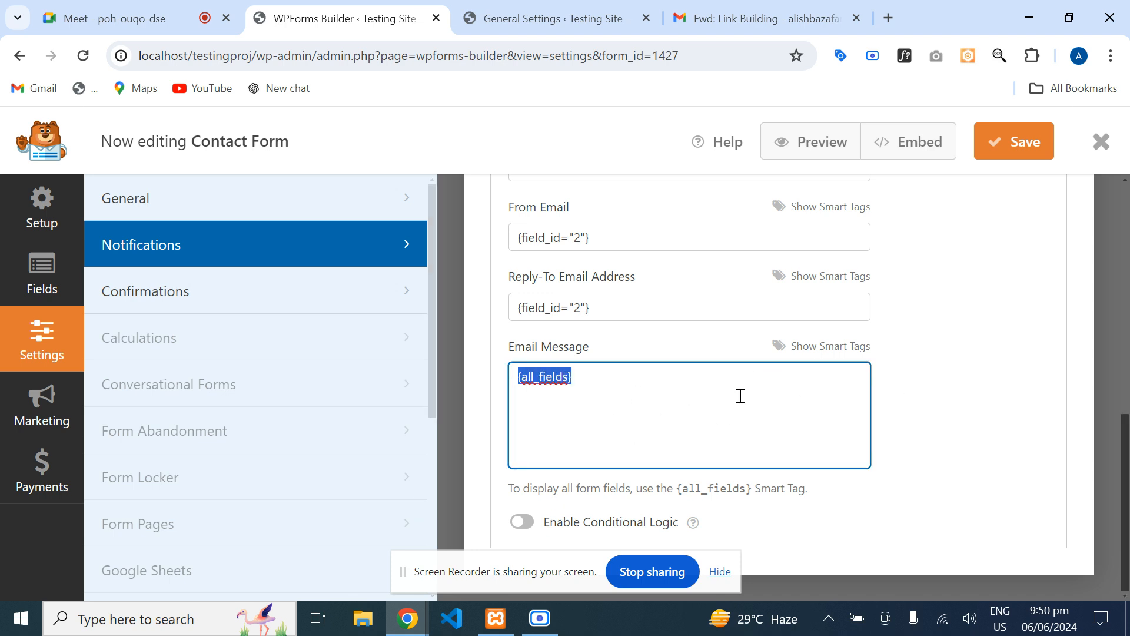
{"action": "type", "text": "Thanks"}
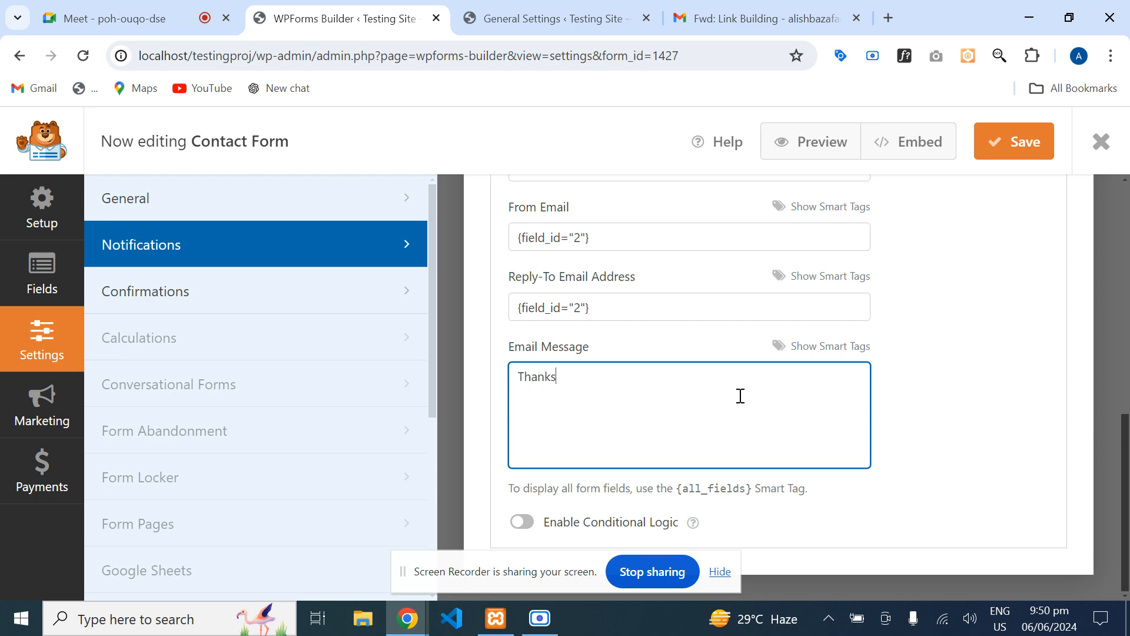
{"action": "left_click", "coordinate": [811, 350]}
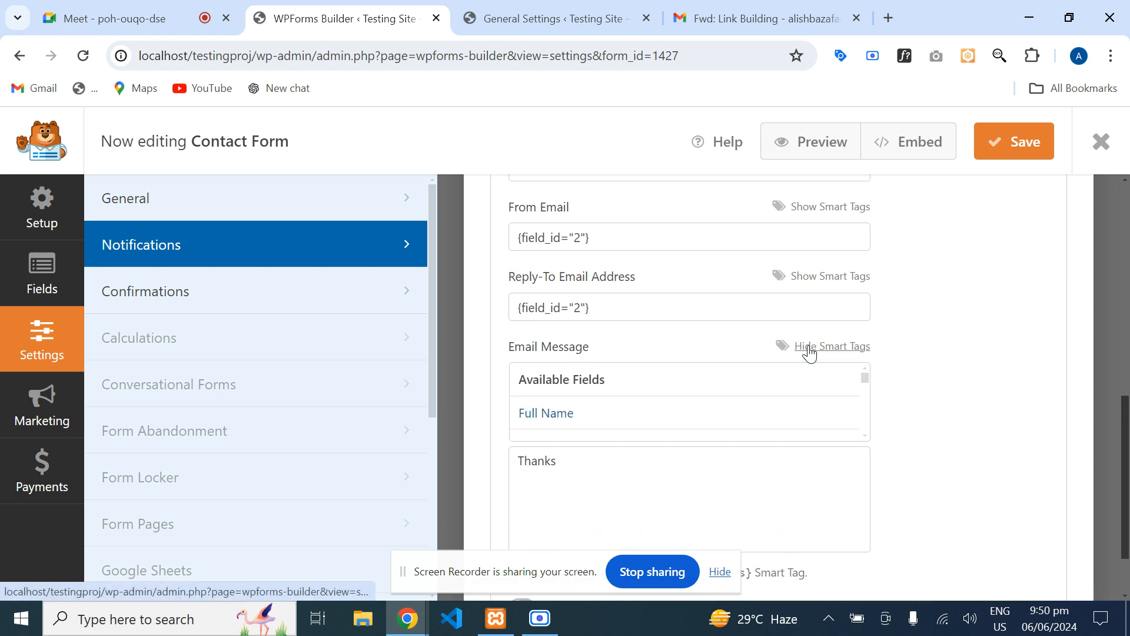
{"action": "left_click", "coordinate": [548, 412]}
{"action": "left_click", "coordinate": [657, 371]}
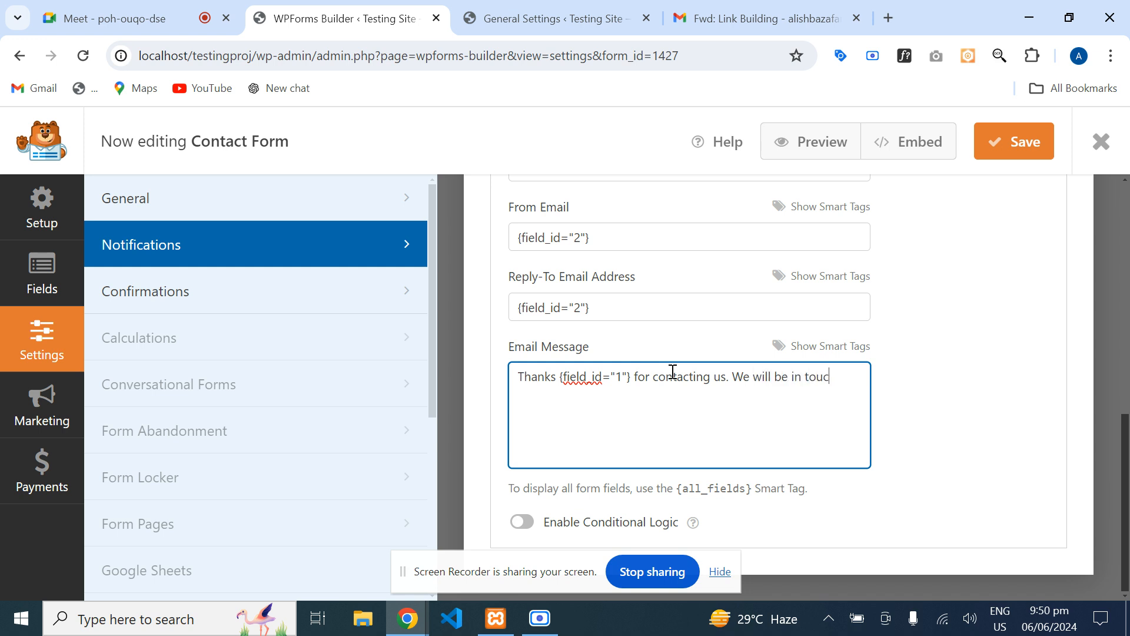
{"action": "type", "text": "th you shortly"}
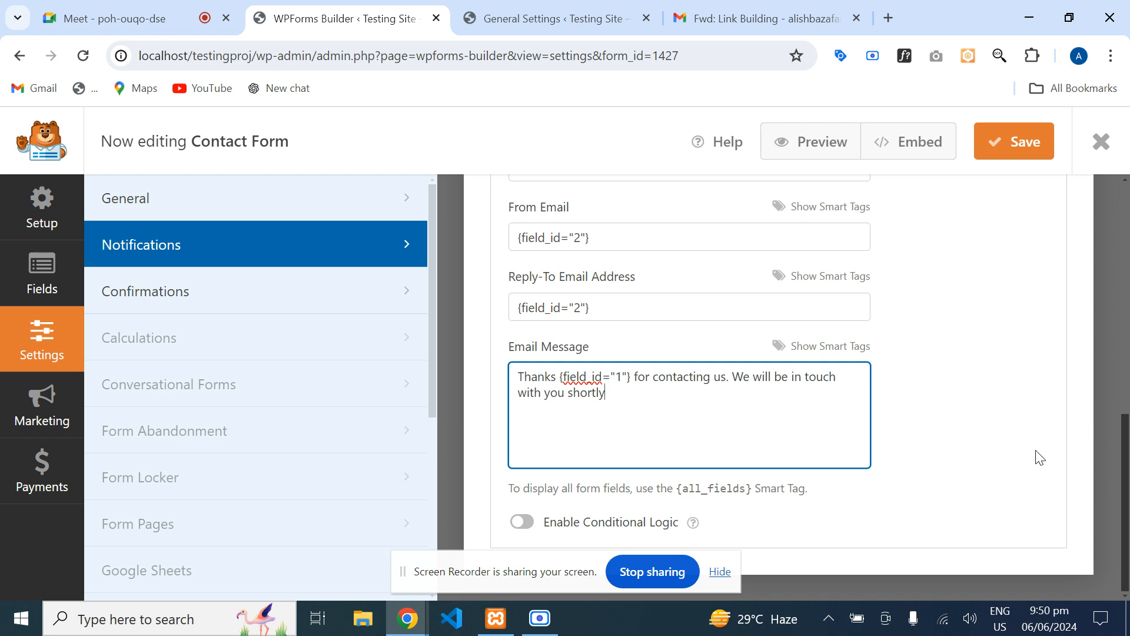
{"action": "scroll", "coordinate": [1036, 456], "scroll_direction": "up", "scroll_amount": 5}
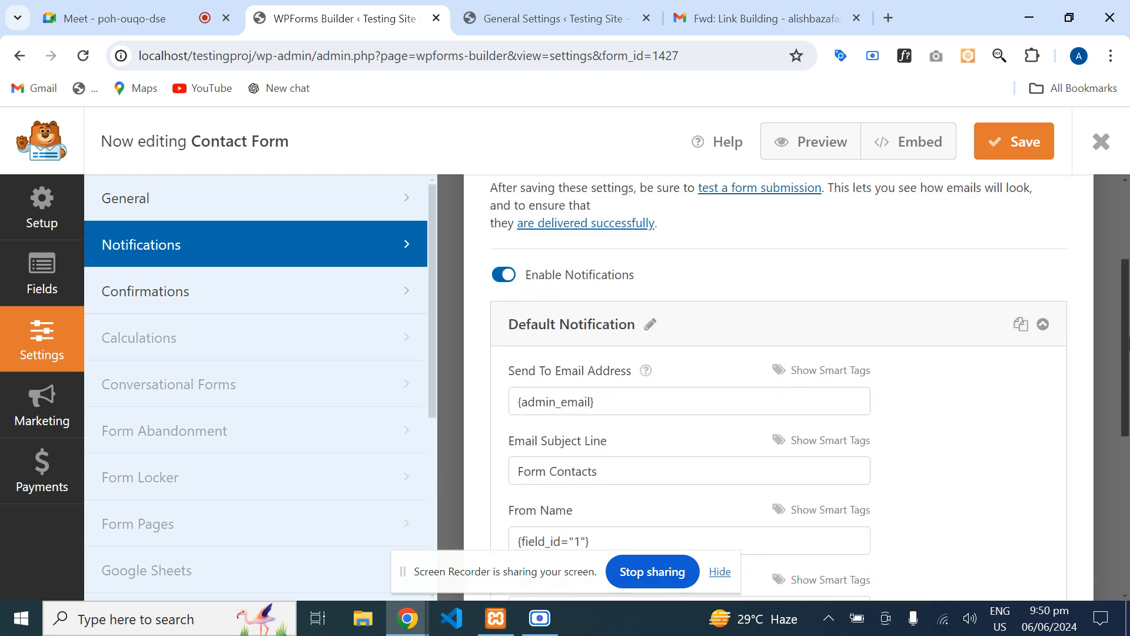
{"action": "scroll", "coordinate": [1119, 324], "scroll_direction": "down", "scroll_amount": 1}
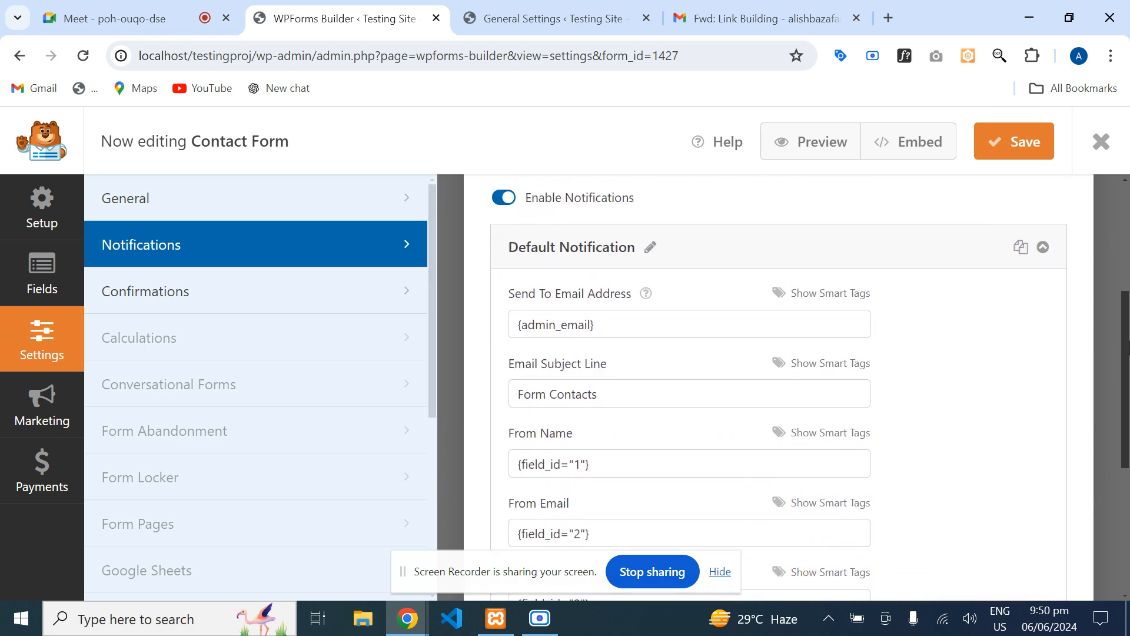
{"action": "left_click_drag", "start_coordinate": [1127, 348], "coordinate": [1127, 447]}
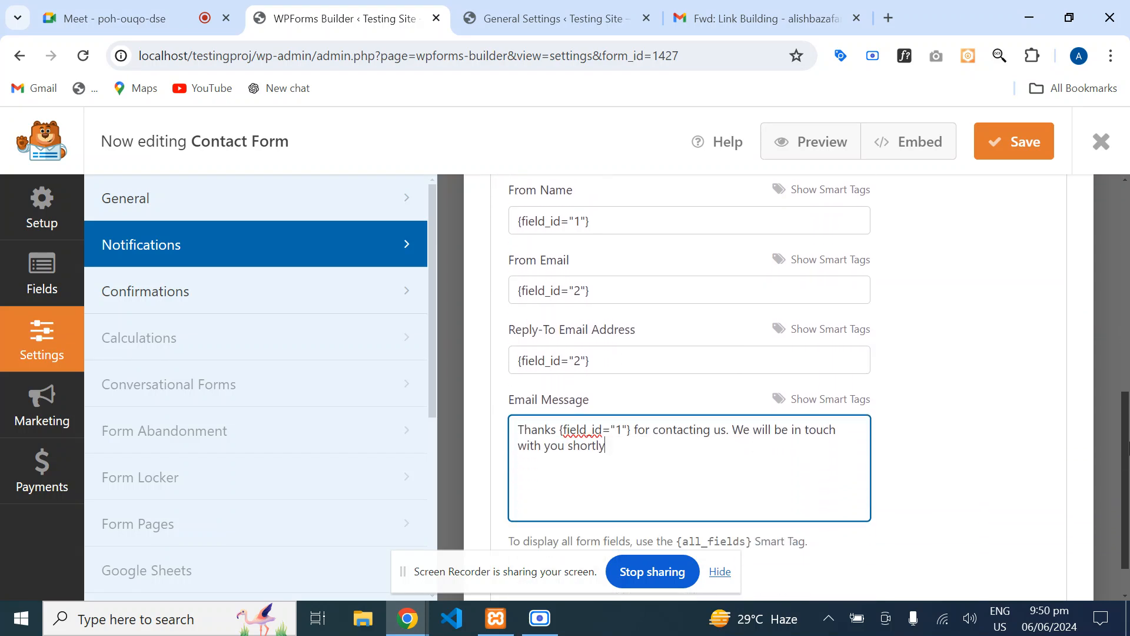
{"action": "left_click_drag", "start_coordinate": [1128, 448], "coordinate": [1127, 500]}
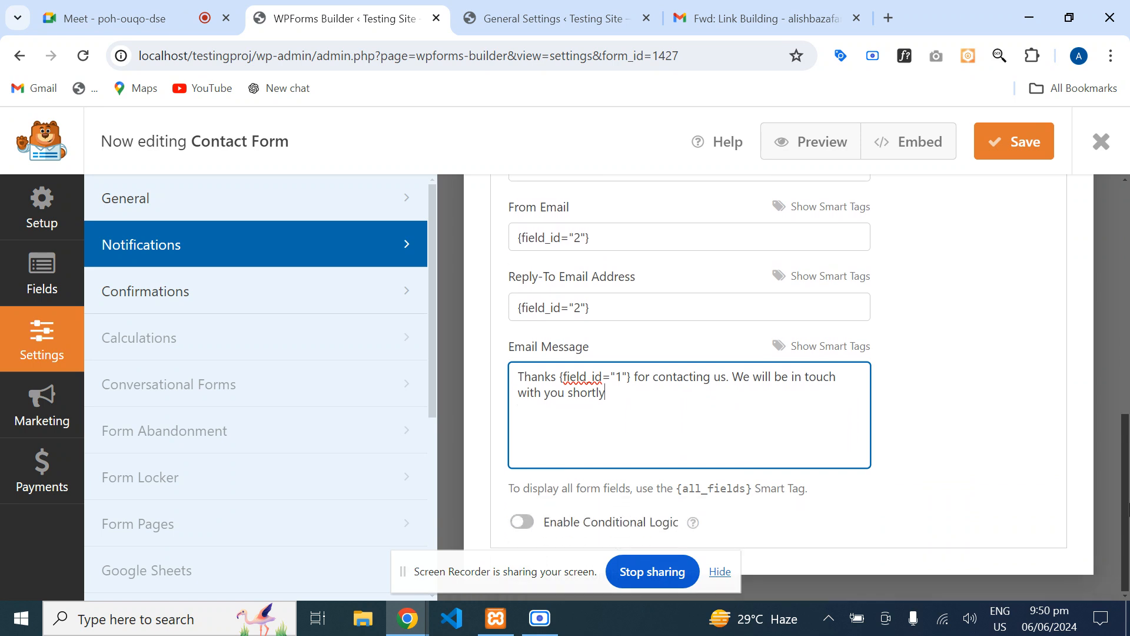
- Enable conditional logic for the Default Notification, examine the fields and choices its rule offers, and disable it again
{"action": "left_click", "coordinate": [522, 522]}
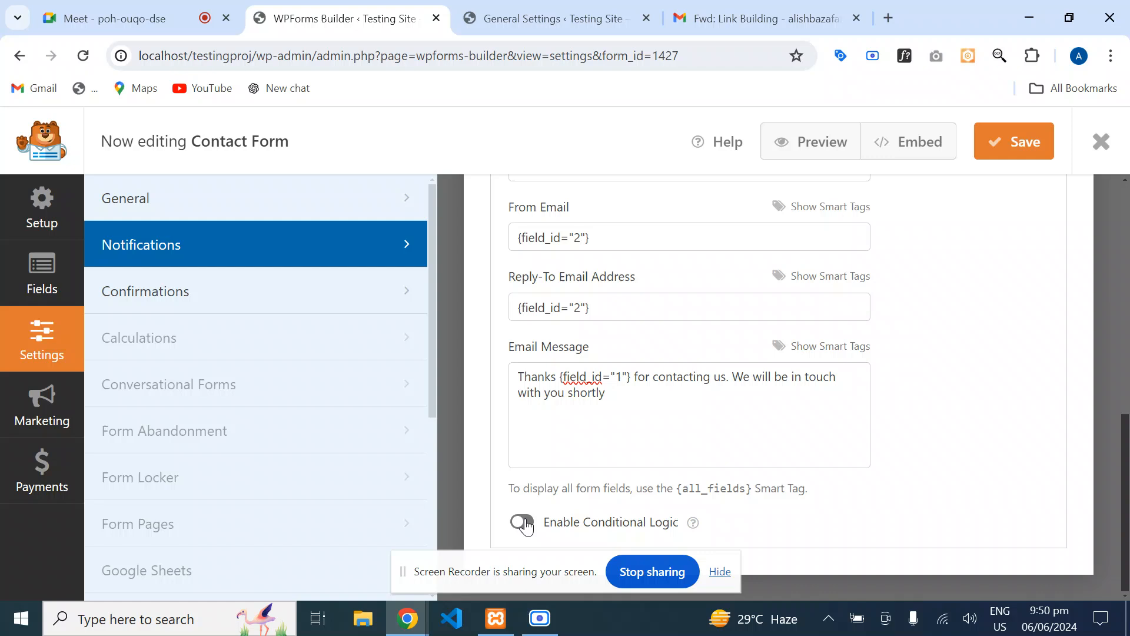
{"action": "scroll", "coordinate": [961, 448], "scroll_direction": "down", "scroll_amount": 3}
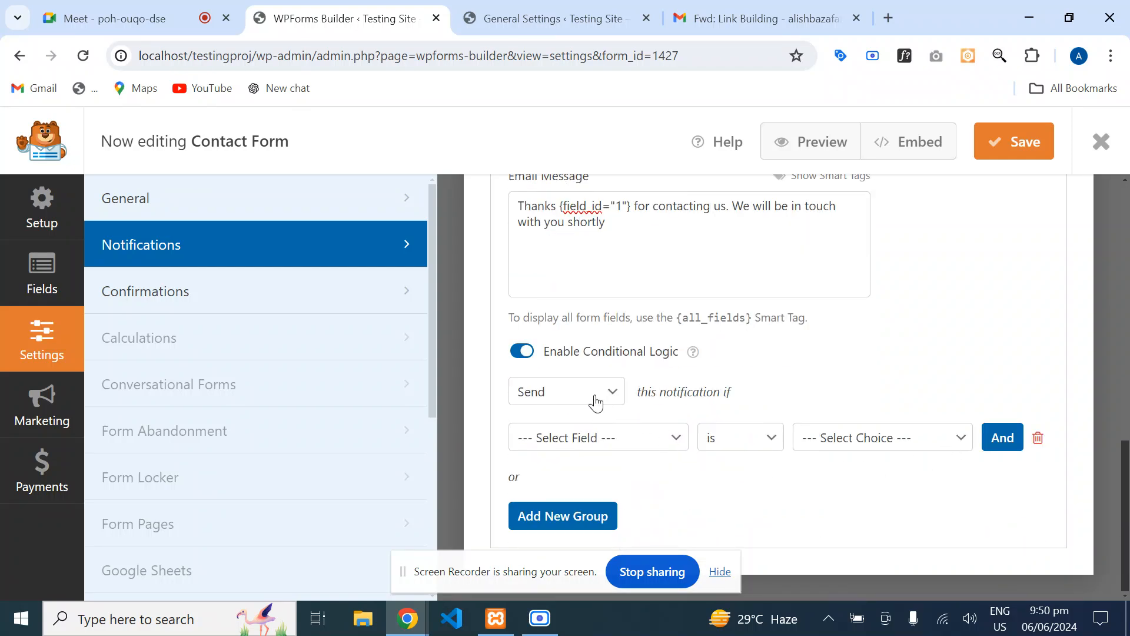
{"action": "left_click", "coordinate": [612, 442]}
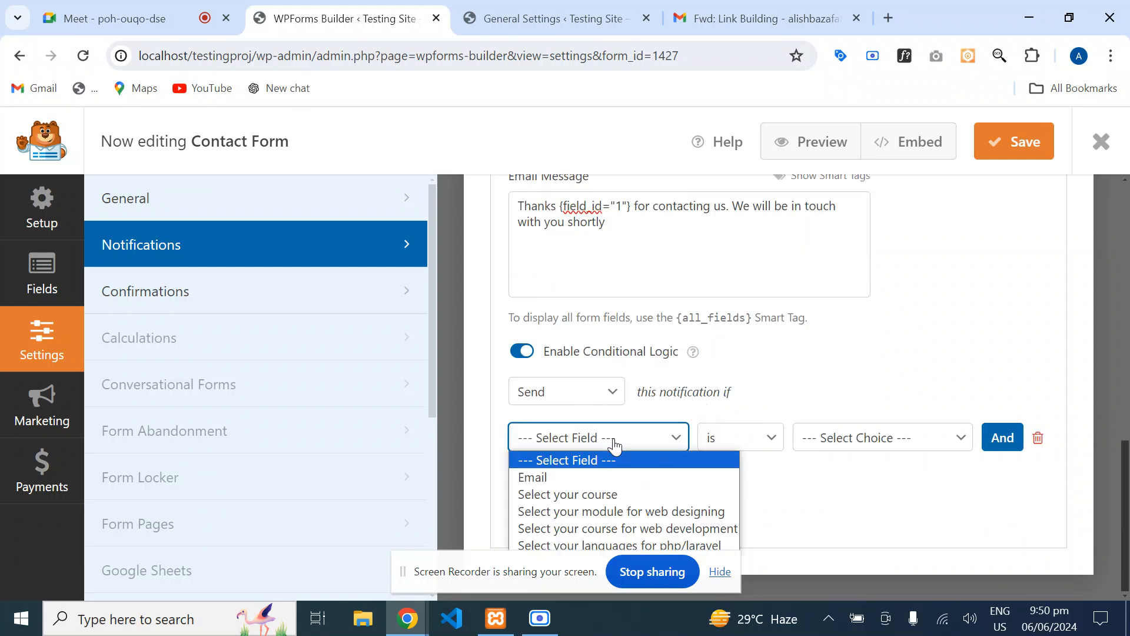
{"action": "left_click", "coordinate": [907, 471]}
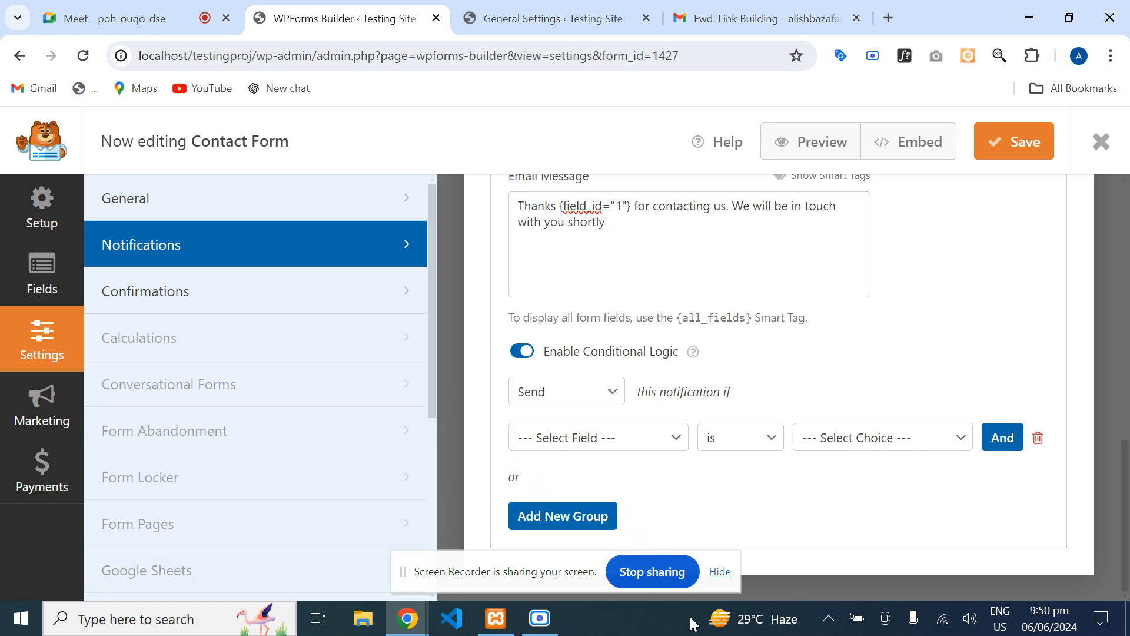
{"action": "left_click", "coordinate": [896, 445]}
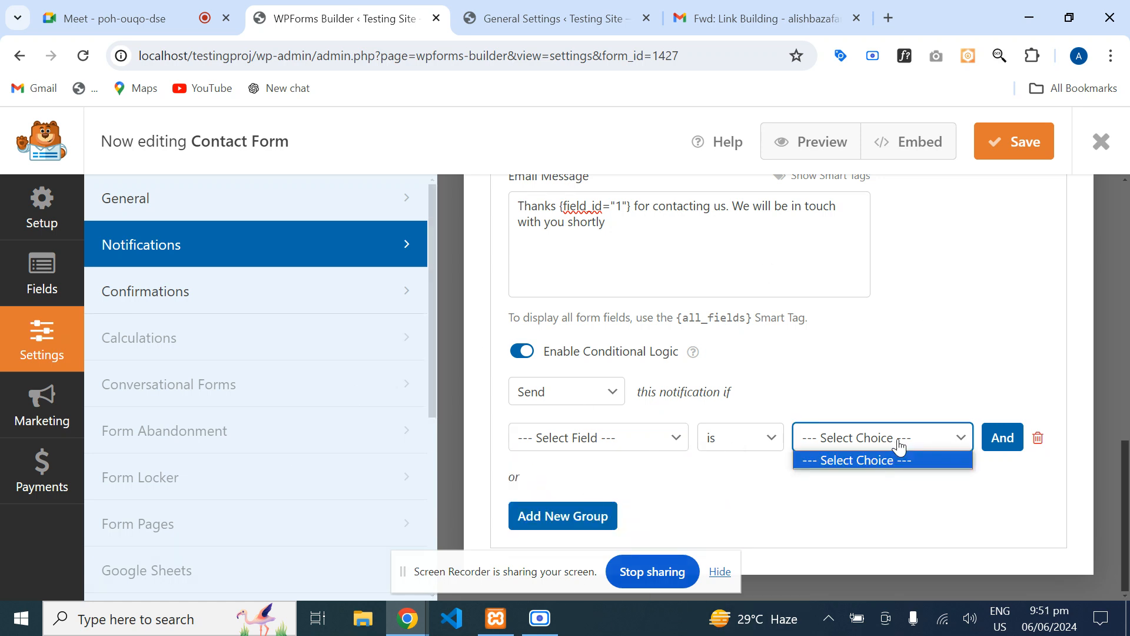
{"action": "left_click", "coordinate": [579, 436]}
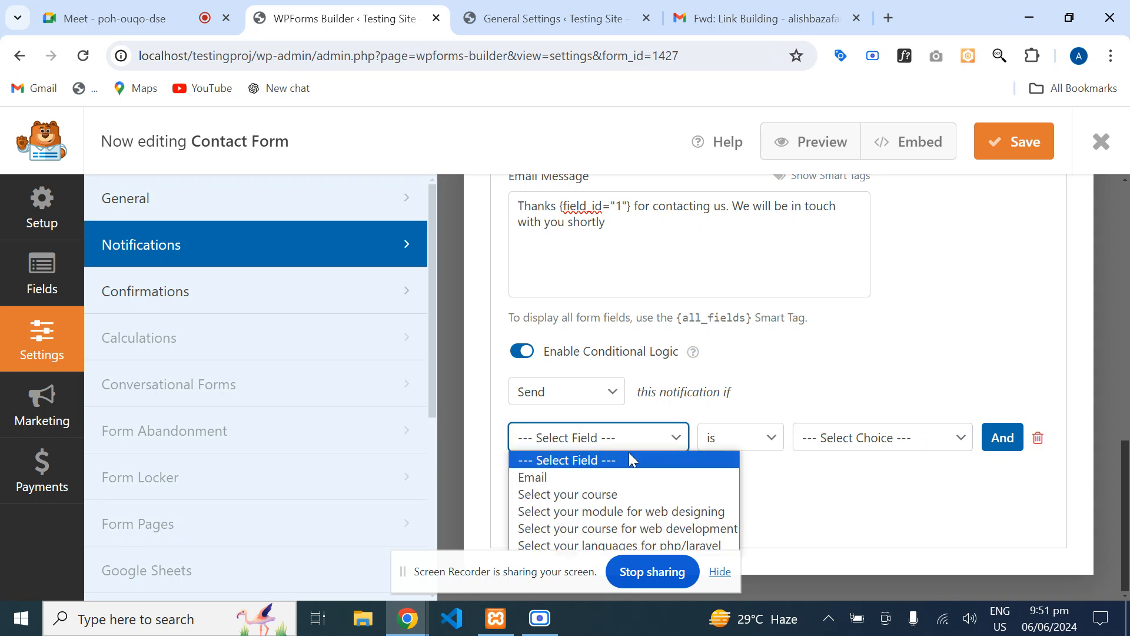
{"action": "left_click", "coordinate": [771, 521]}
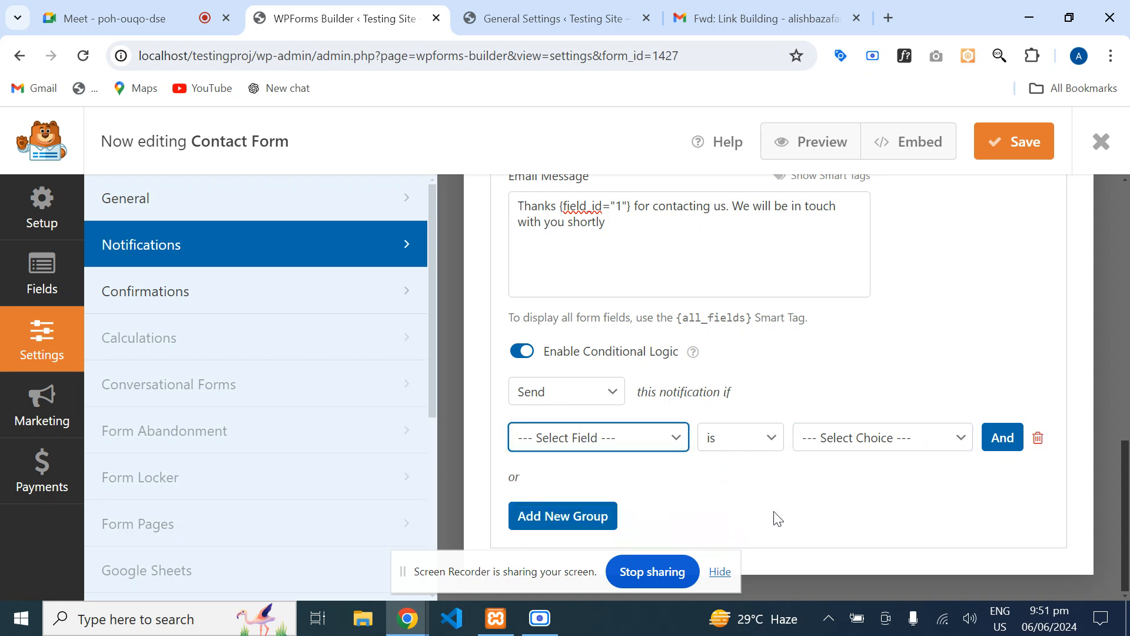
{"action": "left_click", "coordinate": [592, 447]}
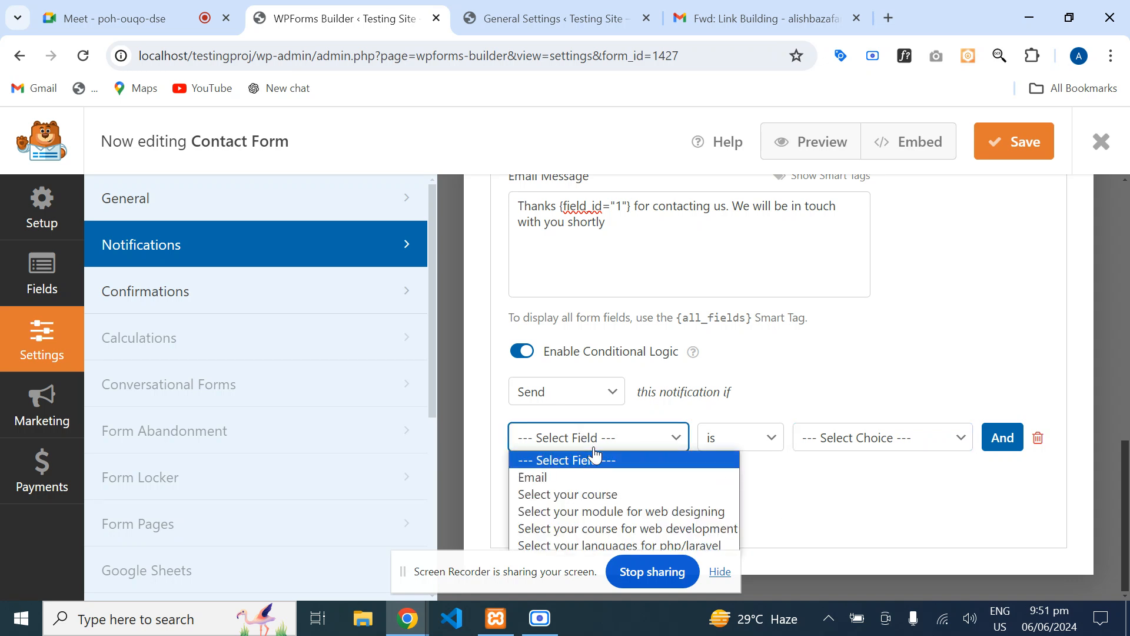
{"action": "left_click", "coordinate": [832, 484]}
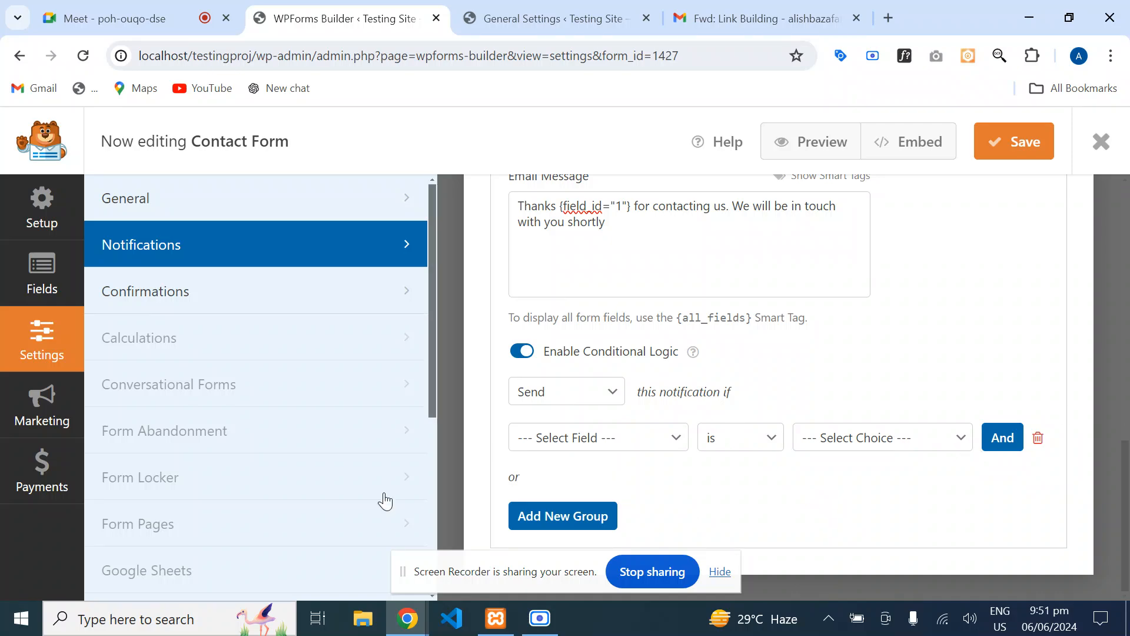
{"action": "left_click", "coordinate": [525, 352]}
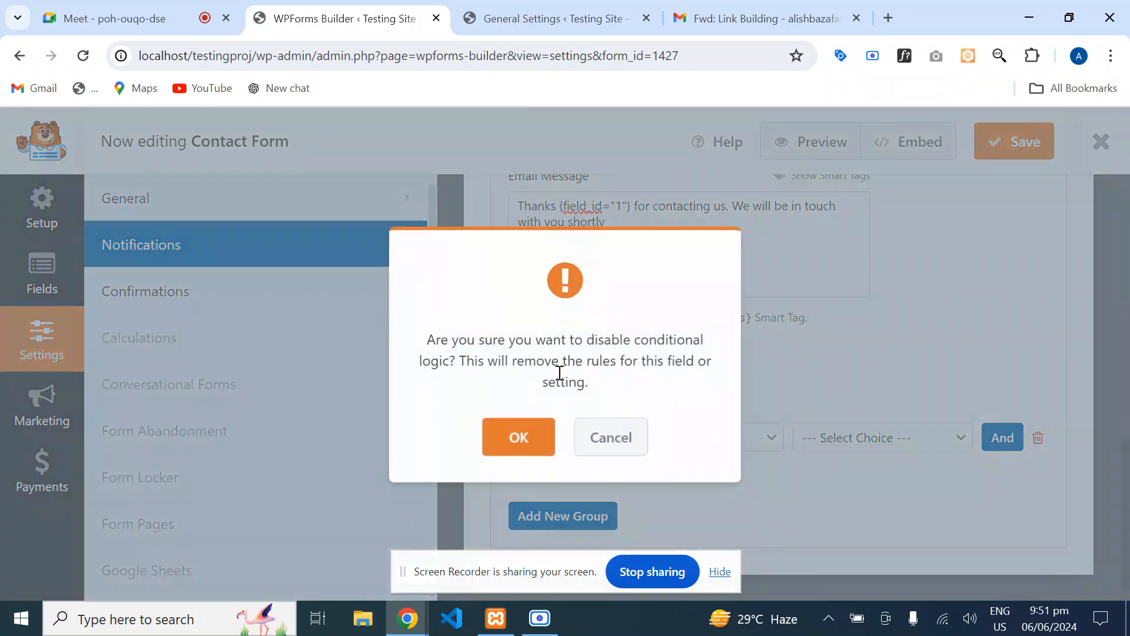
{"action": "left_click", "coordinate": [518, 437]}
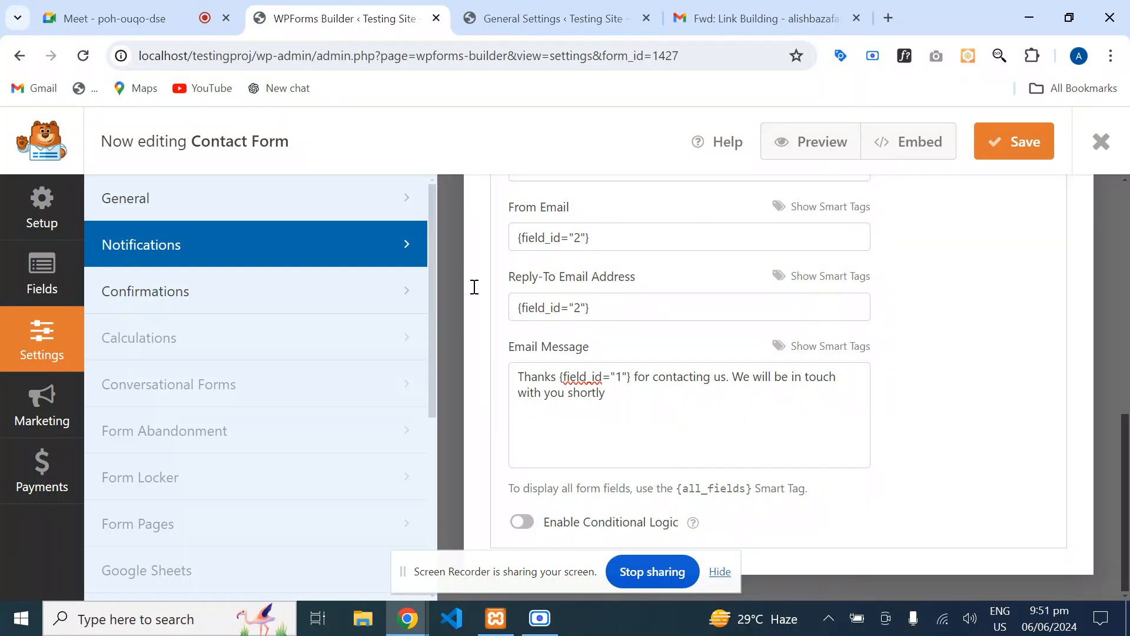
- Save the Contact Form with its edited notification settings
{"action": "scroll", "coordinate": [942, 395], "scroll_direction": "up", "scroll_amount": 10}
{"action": "left_click", "coordinate": [1020, 158]}
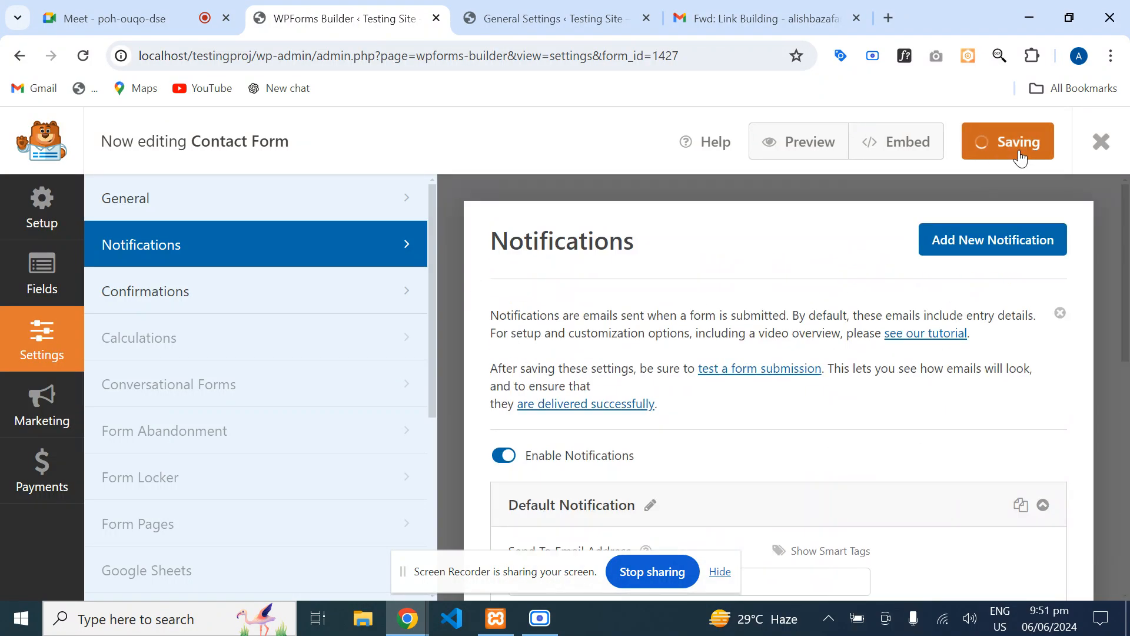
{"action": "scroll", "coordinate": [853, 437], "scroll_direction": "down", "scroll_amount": 10}
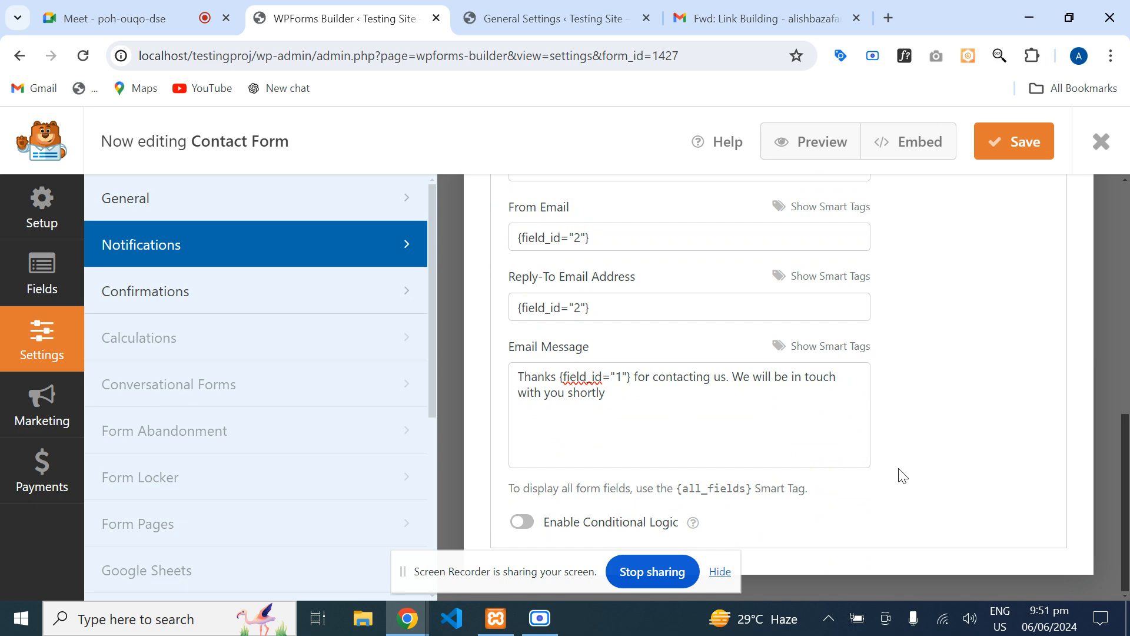
{"action": "scroll", "coordinate": [910, 471], "scroll_direction": "up", "scroll_amount": 10}
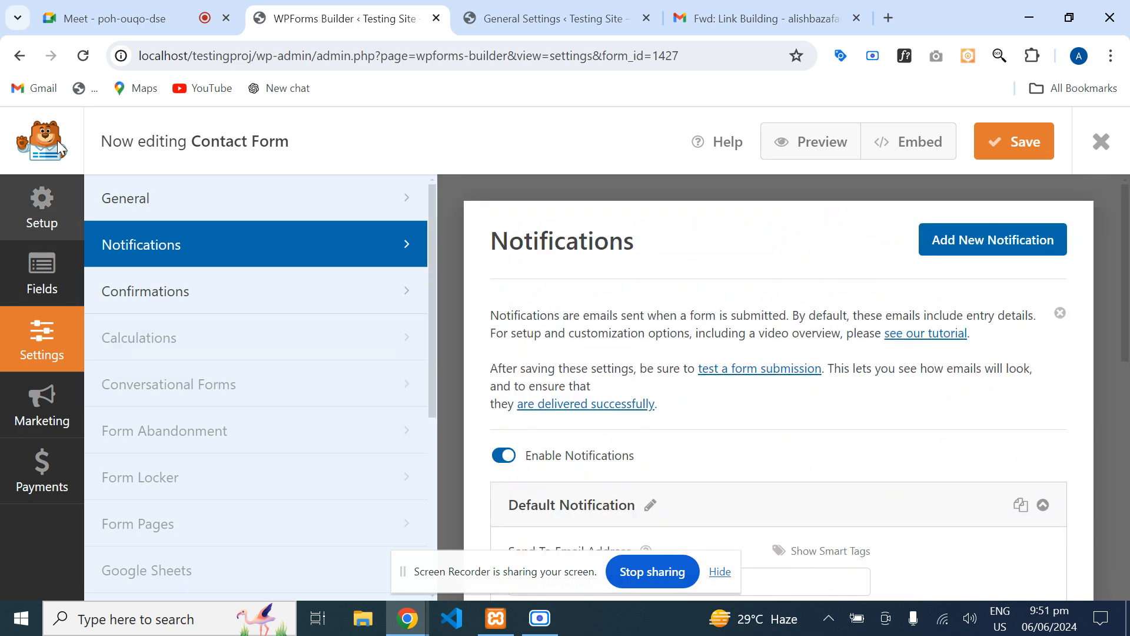
- Leave the form builder and open the list of all pages on the site
{"action": "left_click", "coordinate": [18, 62]}
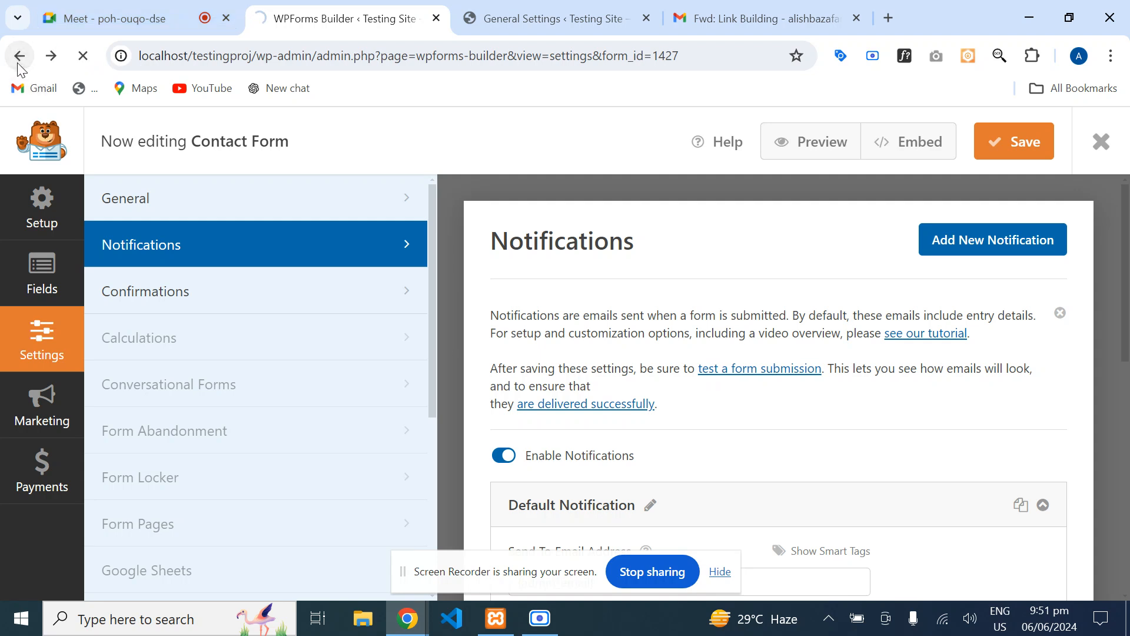
{"action": "scroll", "coordinate": [410, 474], "scroll_direction": "down", "scroll_amount": 4}
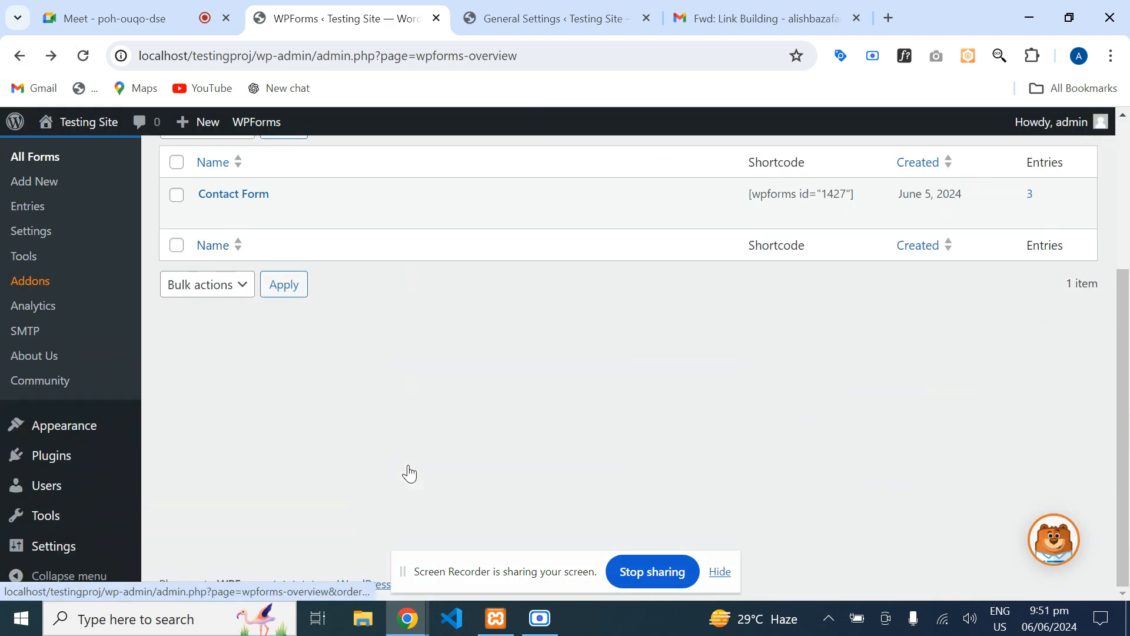
{"action": "scroll", "coordinate": [408, 465], "scroll_direction": "up", "scroll_amount": 4}
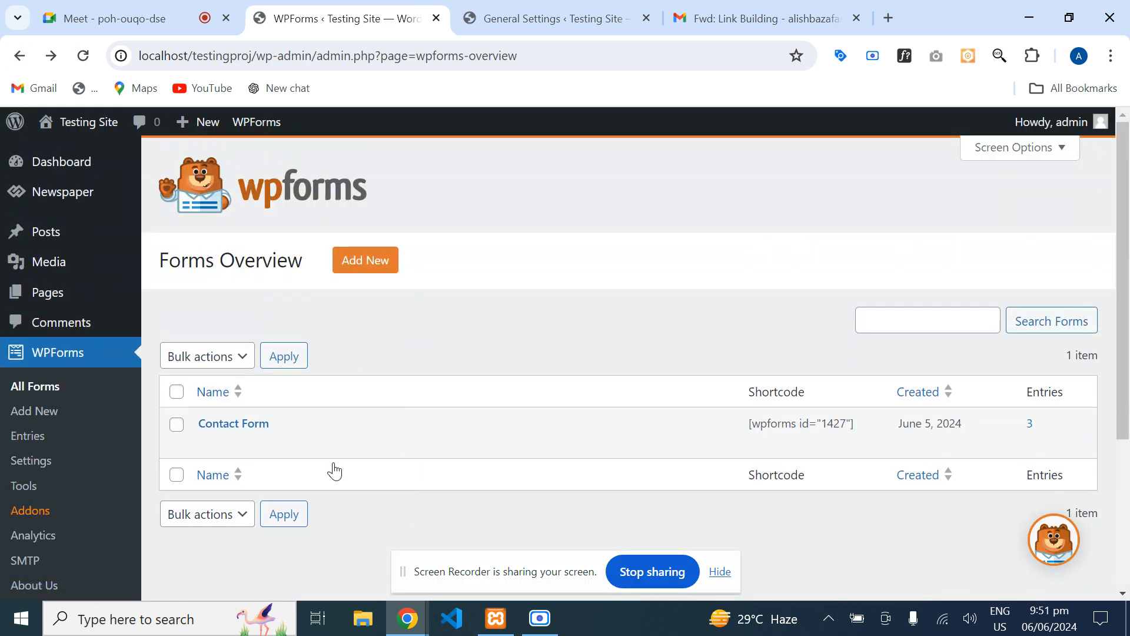
{"action": "scroll", "coordinate": [478, 495], "scroll_direction": "down", "scroll_amount": 4}
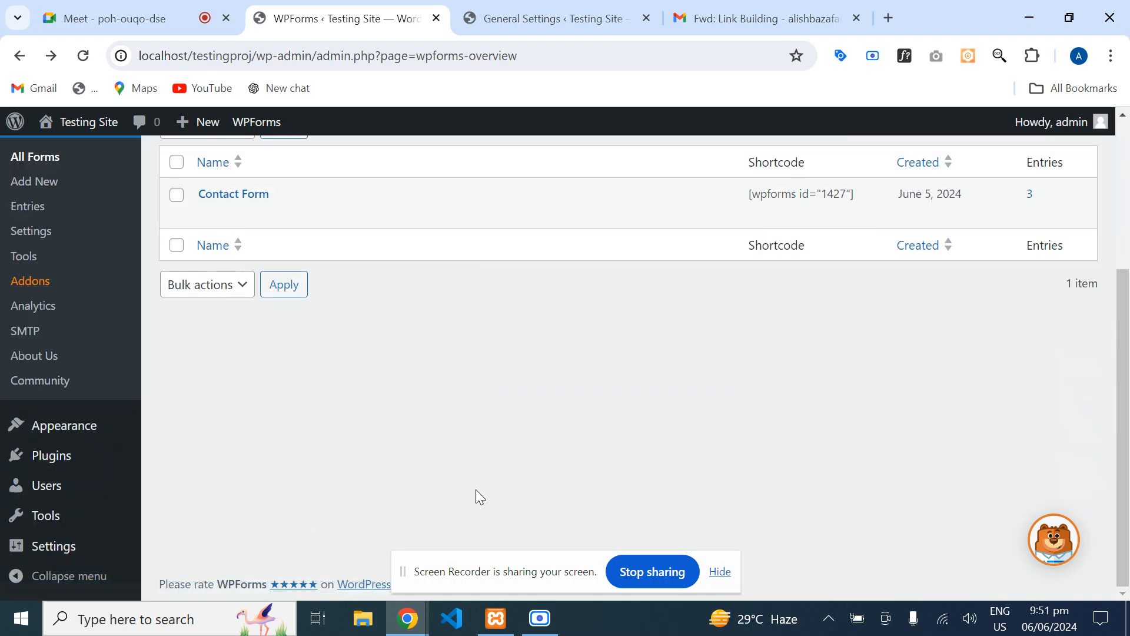
{"action": "scroll", "coordinate": [364, 481], "scroll_direction": "up", "scroll_amount": 4}
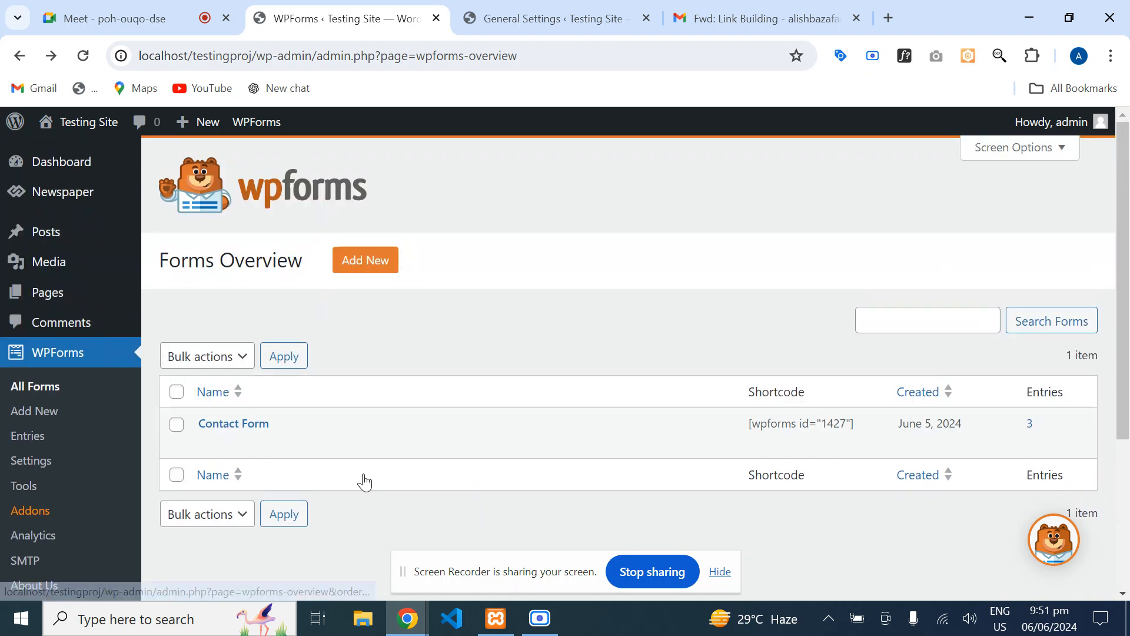
{"action": "mouse_move", "coordinate": [20, 283]}
{"action": "mouse_move", "coordinate": [11, 306]}
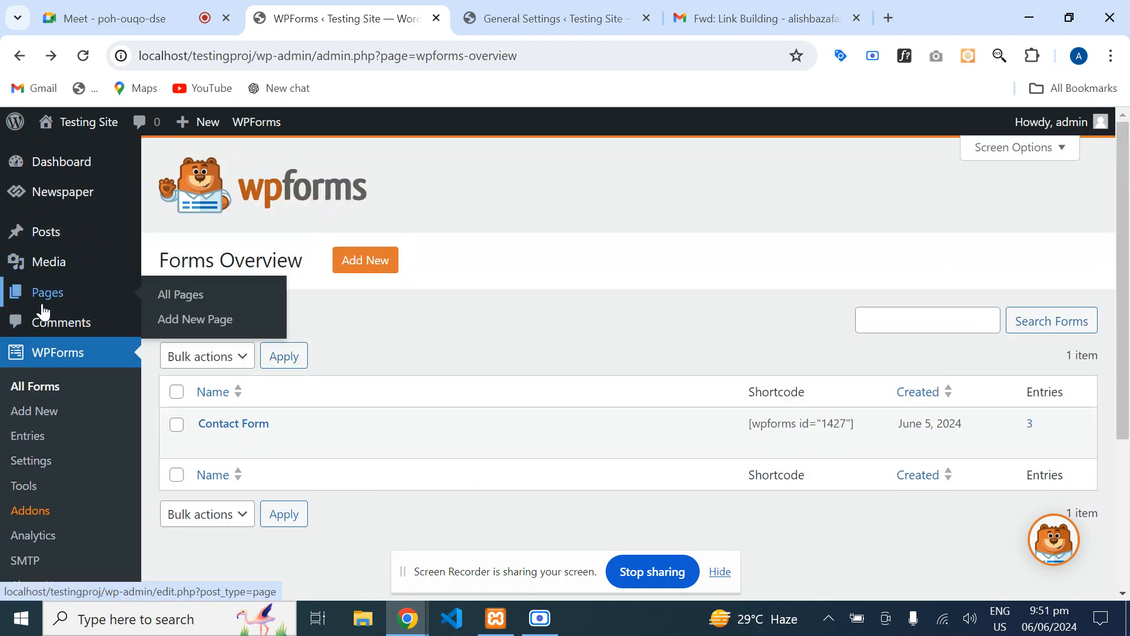
{"action": "left_click", "coordinate": [179, 296]}
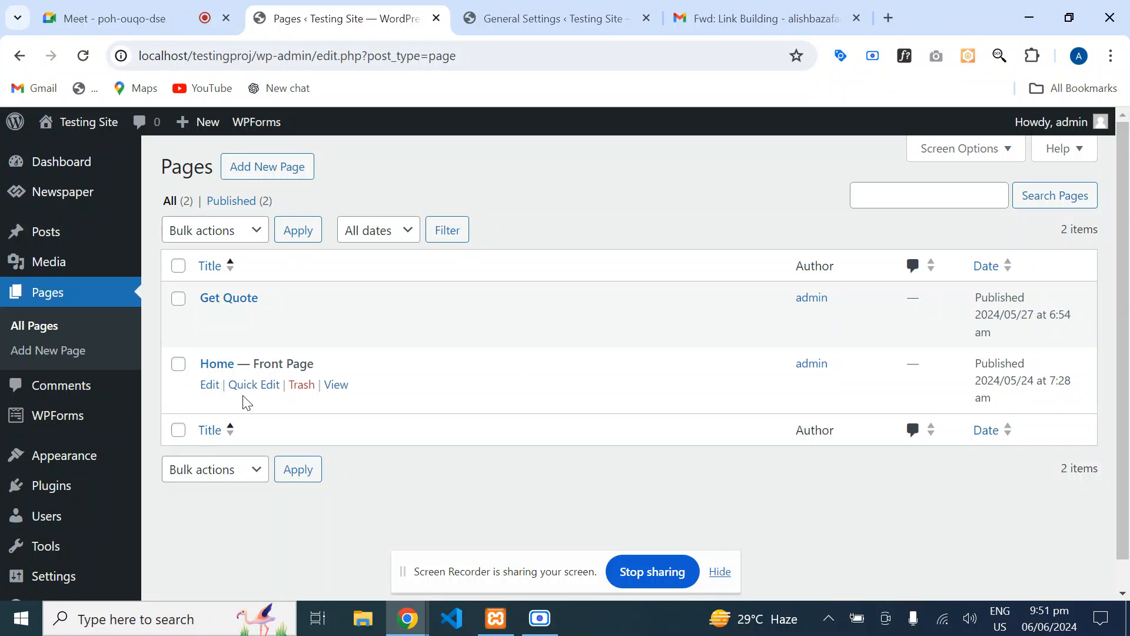
- Create a new page titled "Contact Us" and publish it
{"action": "mouse_move", "coordinate": [203, 318]}
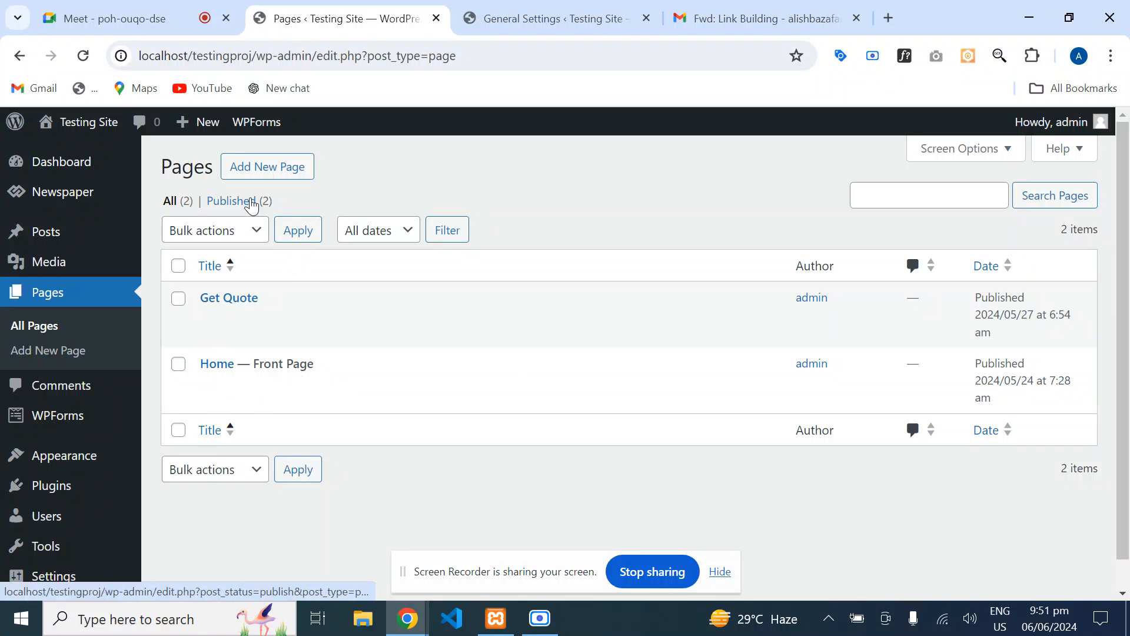
{"action": "left_click", "coordinate": [259, 172]}
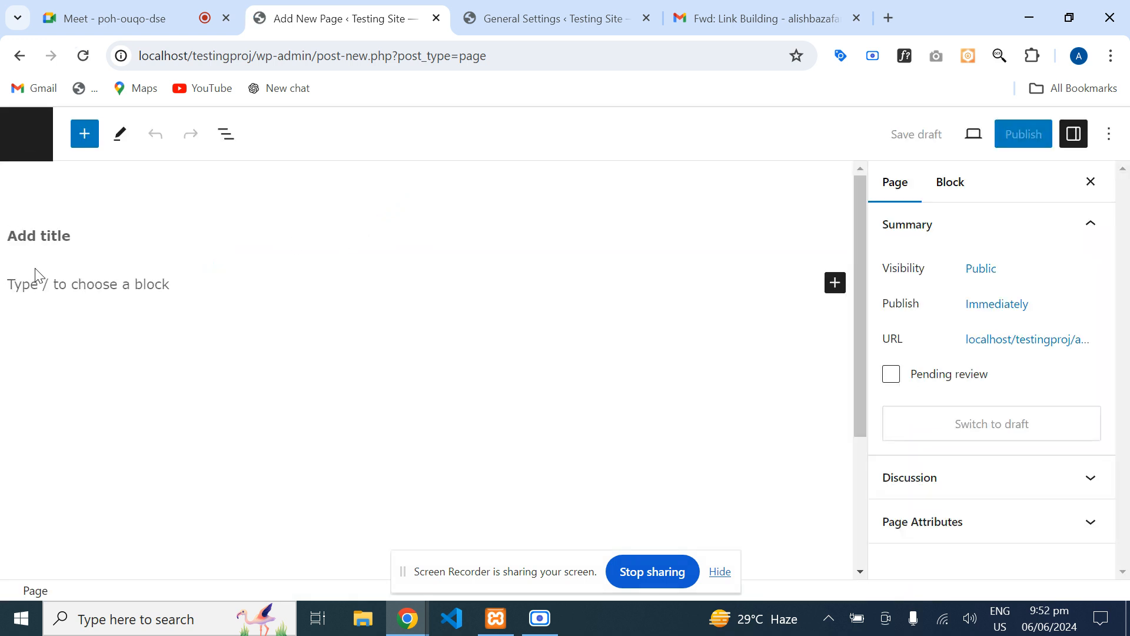
{"action": "type", "text": "Contact Us"}
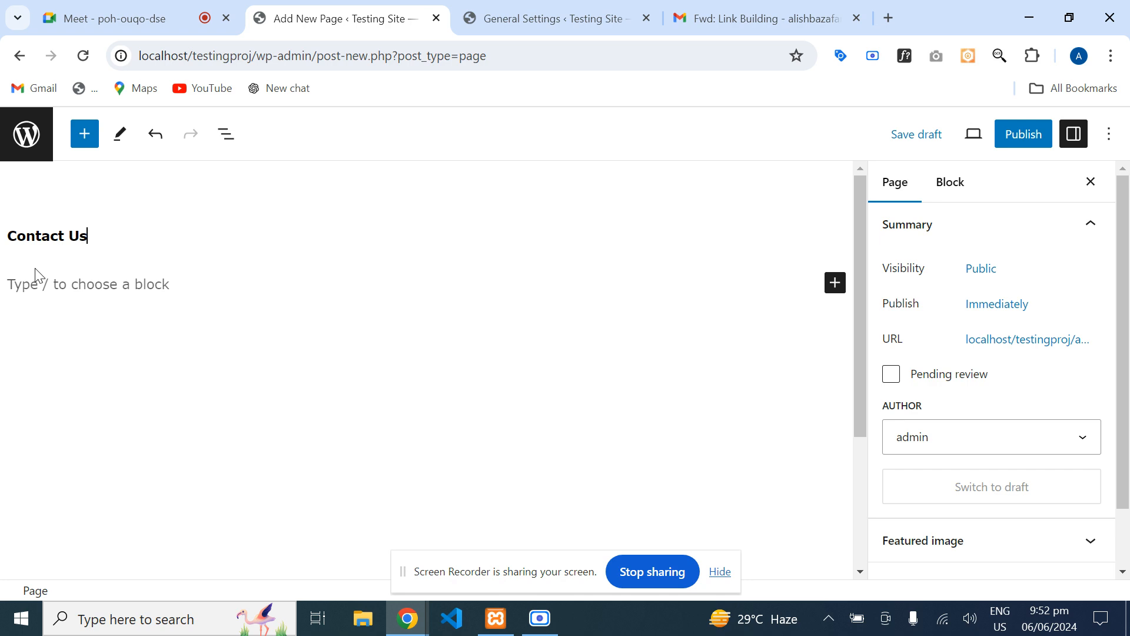
{"action": "left_click", "coordinate": [1020, 139]}
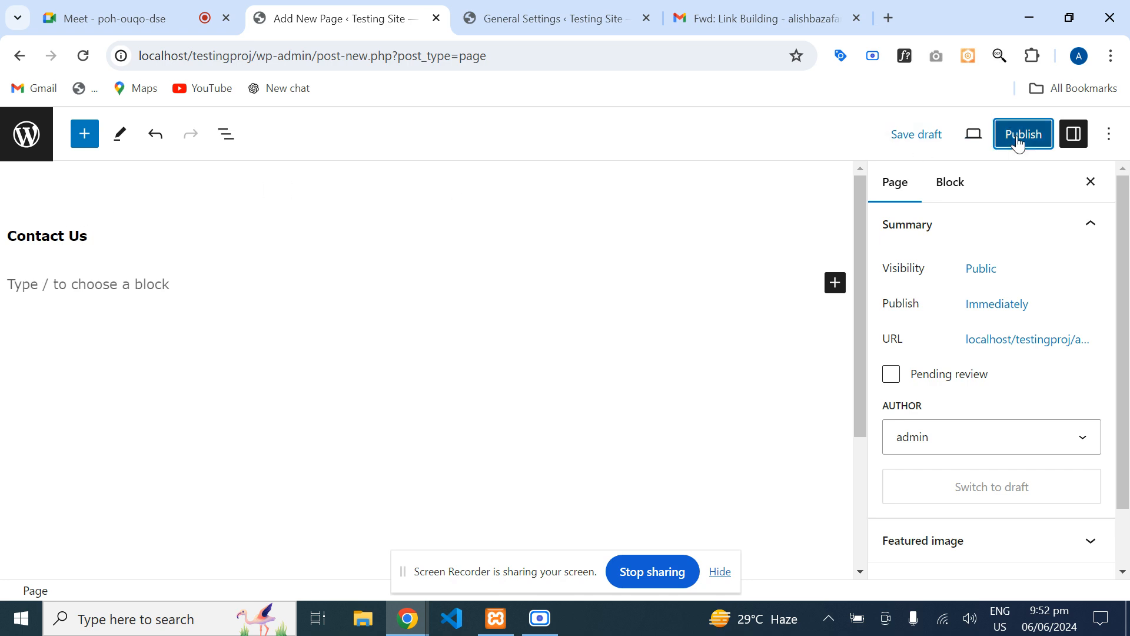
{"action": "left_click", "coordinate": [989, 143]}
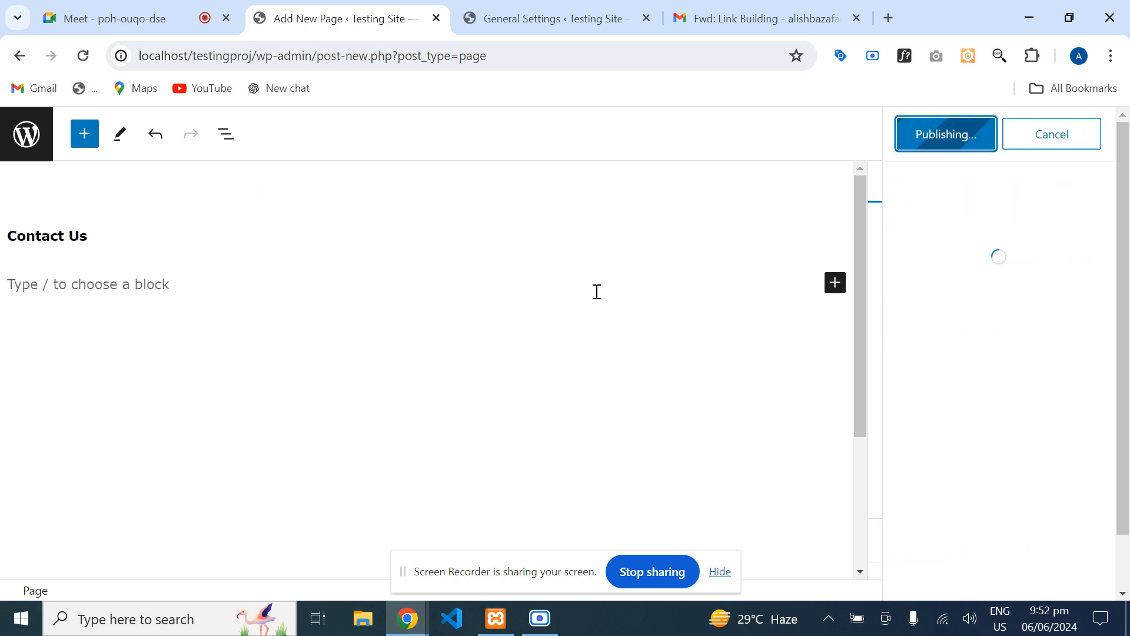
- Return to the pages list and open the Contact Us page for editing
{"action": "left_click", "coordinate": [24, 54]}
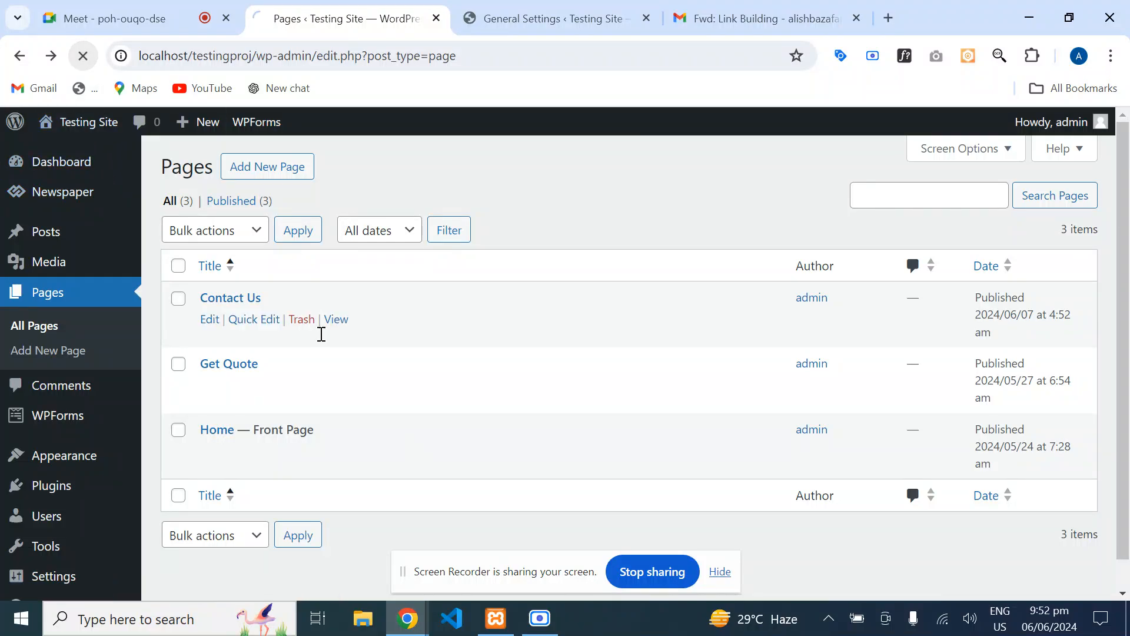
{"action": "left_click", "coordinate": [213, 298]}
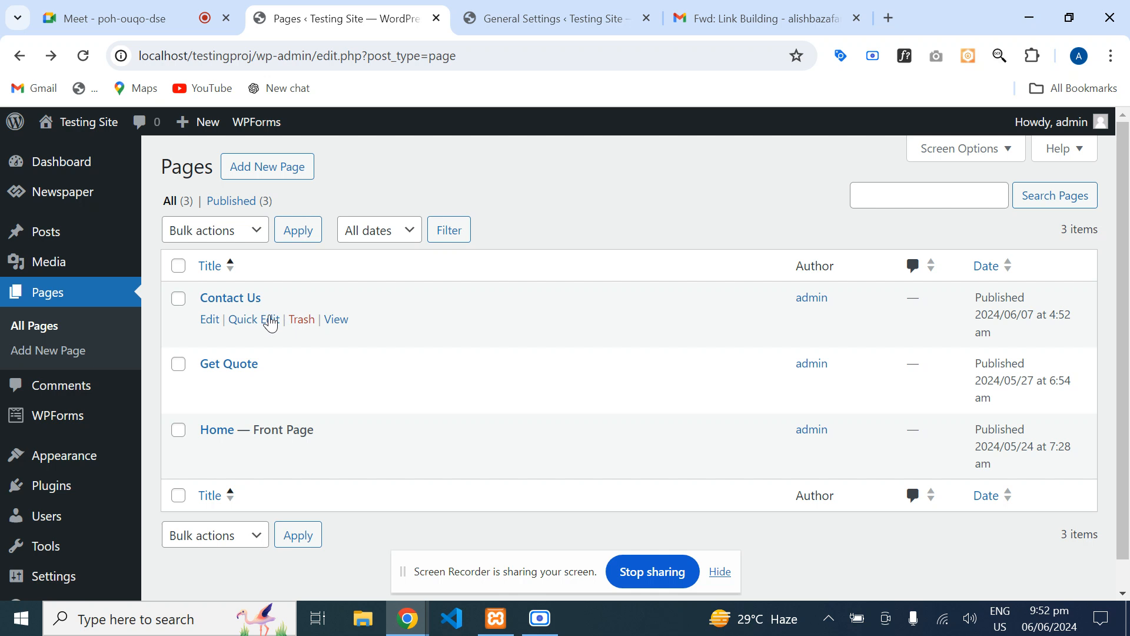
{"action": "left_click", "coordinate": [208, 322]}
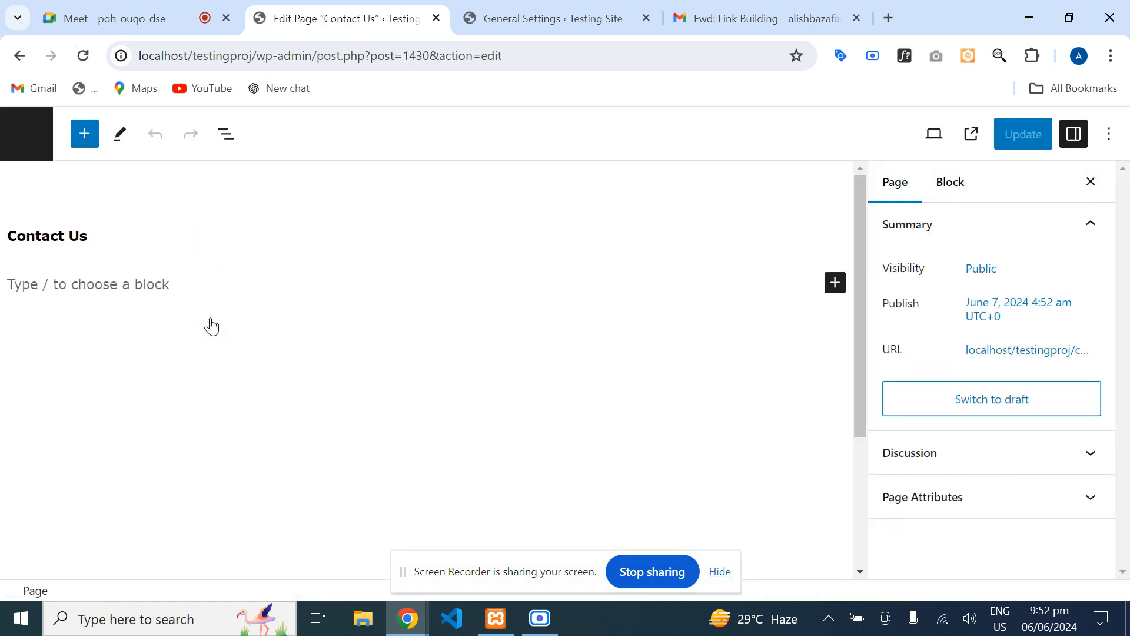
- Insert a WPForms block into the Contact Us page and select Contact Form as its form
{"action": "left_click", "coordinate": [835, 285]}
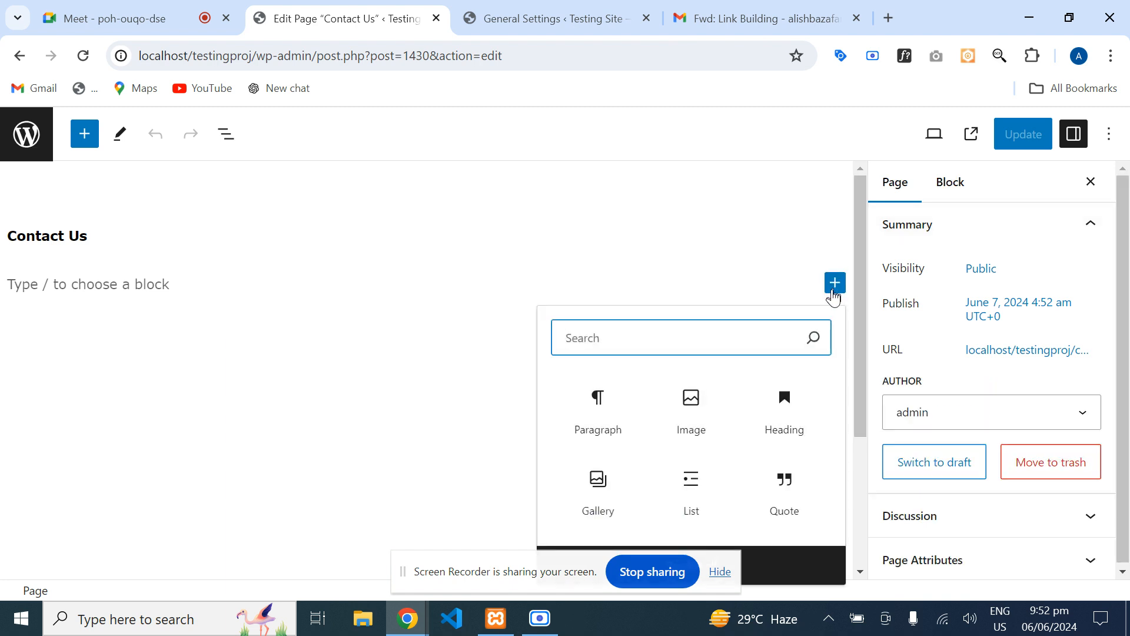
{"action": "type", "text": "wp"}
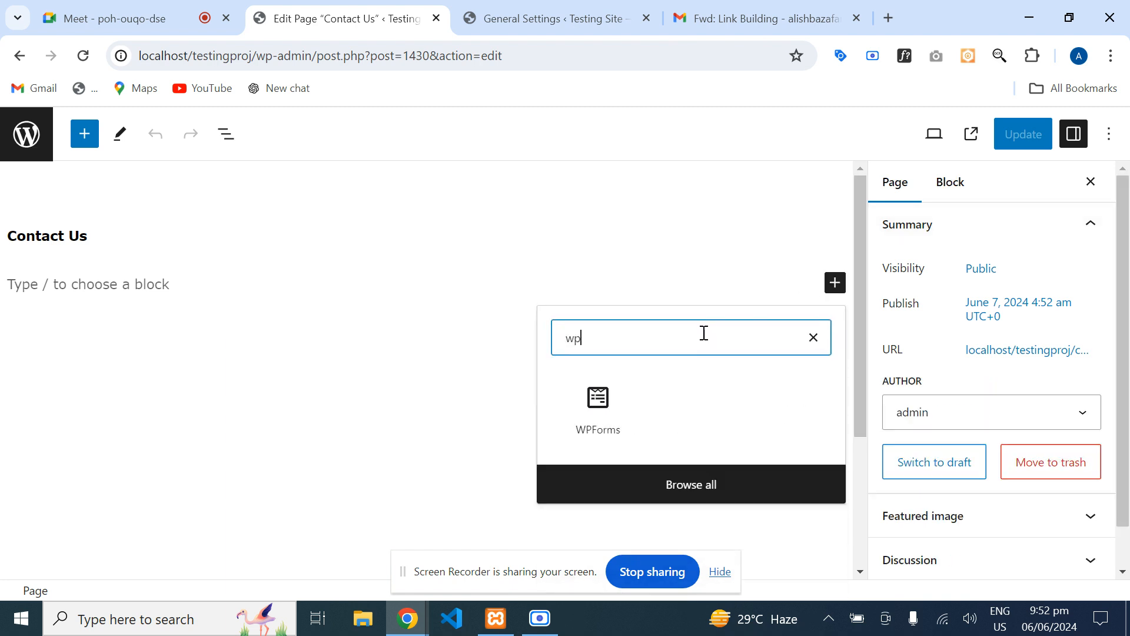
{"action": "left_click", "coordinate": [592, 433]}
{"action": "left_click", "coordinate": [379, 447]}
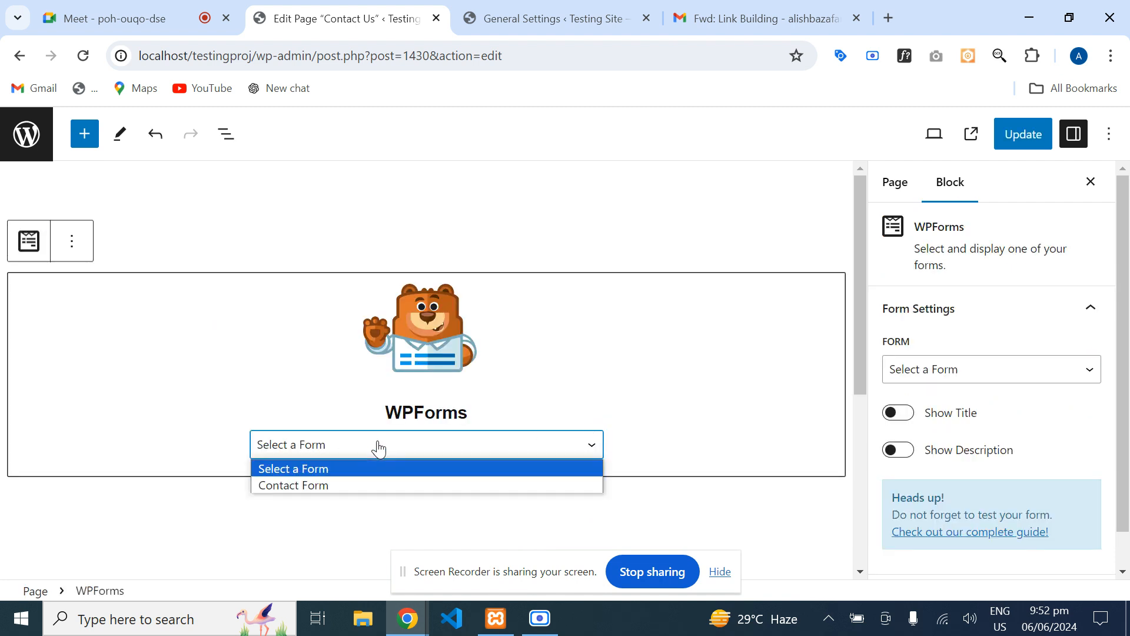
{"action": "left_click", "coordinate": [321, 486]}
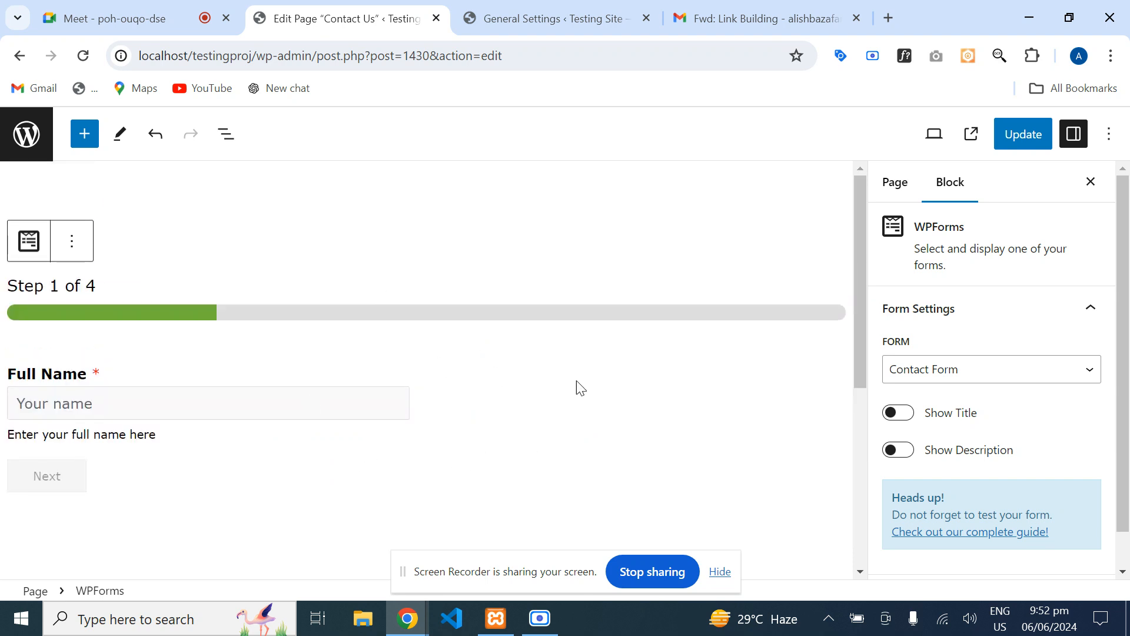
- Enable the WPForms block's Show Title option, and switch Show Description on and off again
{"action": "left_click", "coordinate": [899, 414]}
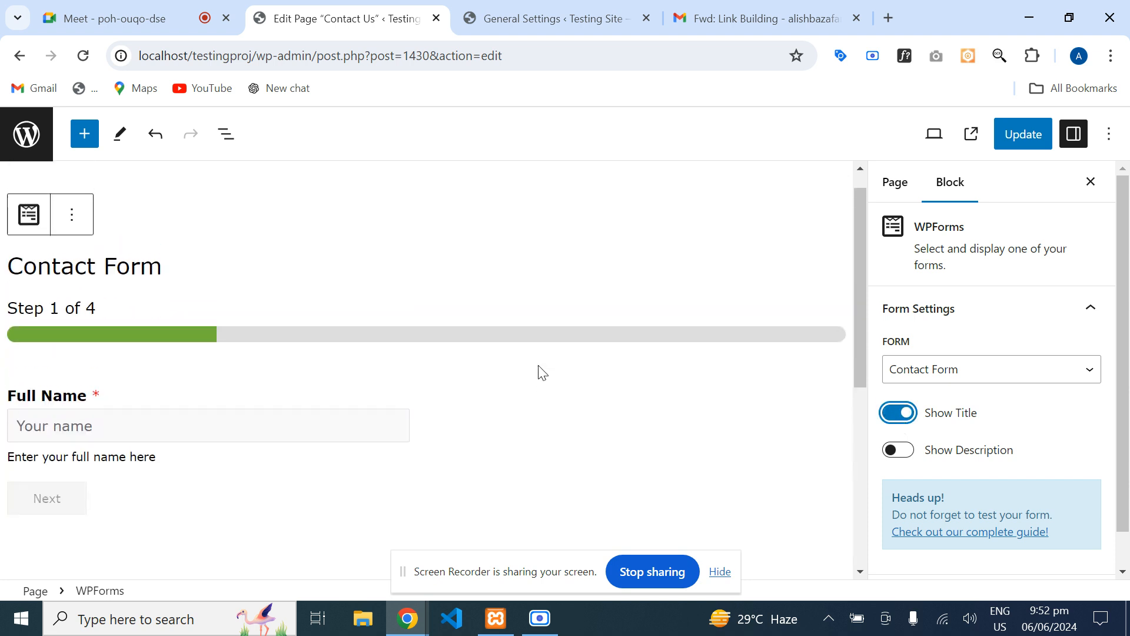
{"action": "left_click", "coordinate": [908, 451]}
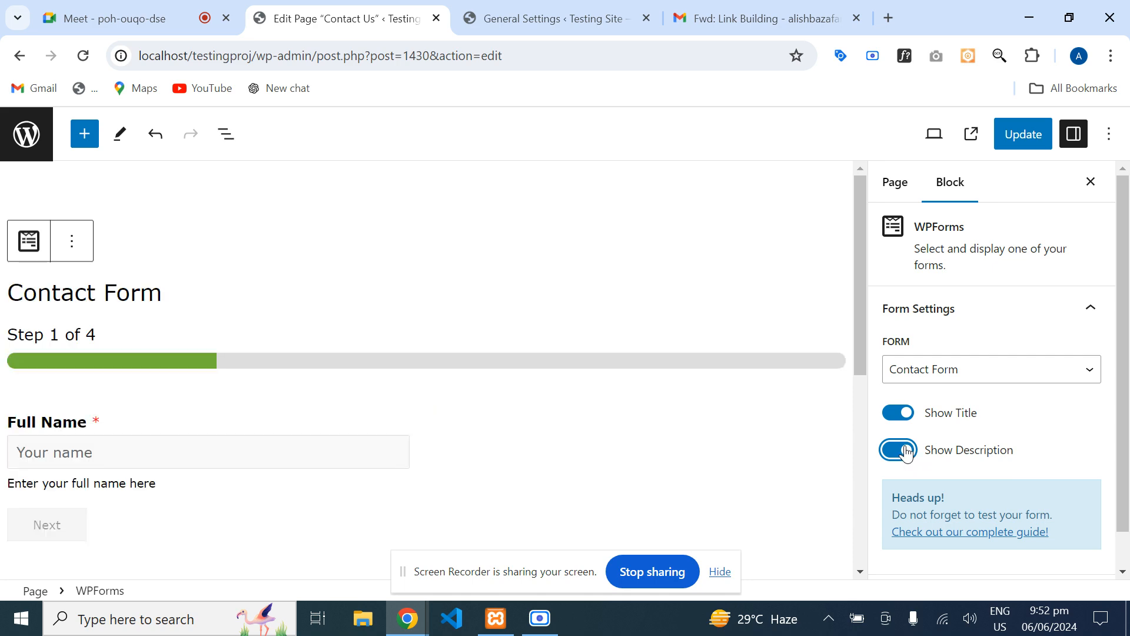
{"action": "left_click", "coordinate": [907, 451]}
- Delete the WPForms block from the Contact Us page
{"action": "left_click", "coordinate": [72, 241]}
{"action": "scroll", "coordinate": [127, 547], "scroll_direction": "down", "scroll_amount": 1}
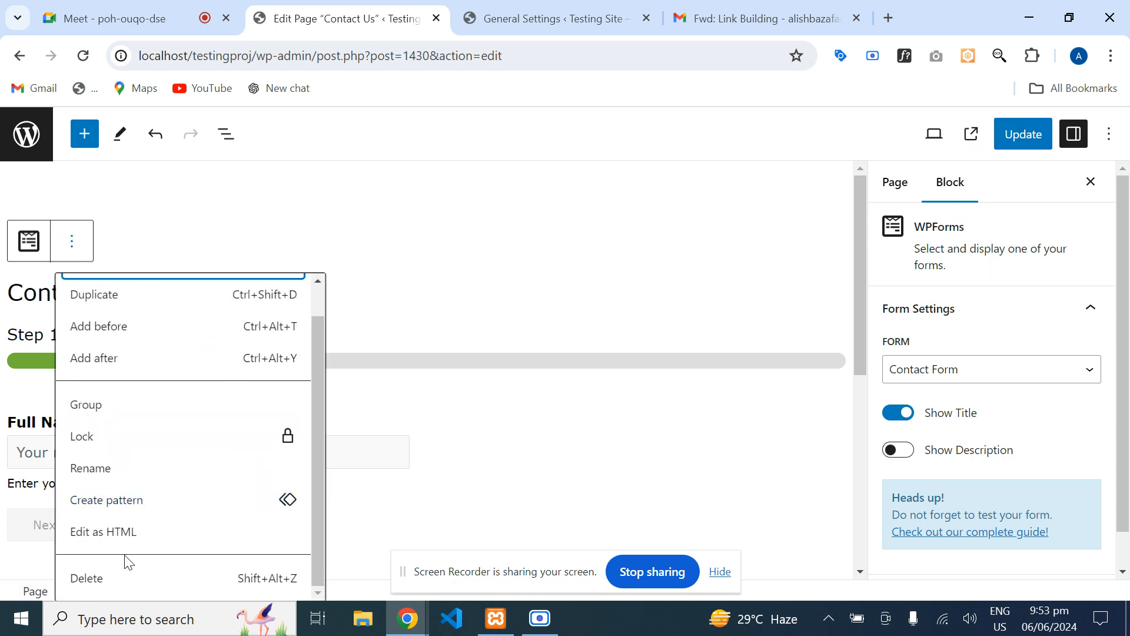
{"action": "left_click", "coordinate": [100, 583]}
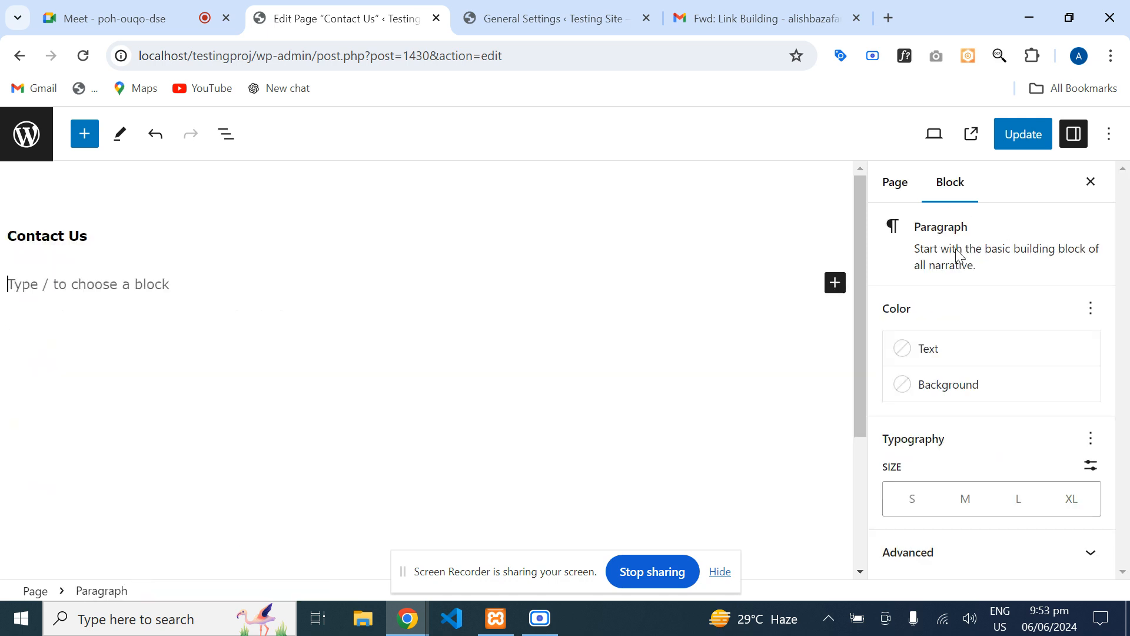
- Insert a Buttons block with a button labelled "Contact Us" into the page and update the page
{"action": "left_click", "coordinate": [835, 283]}
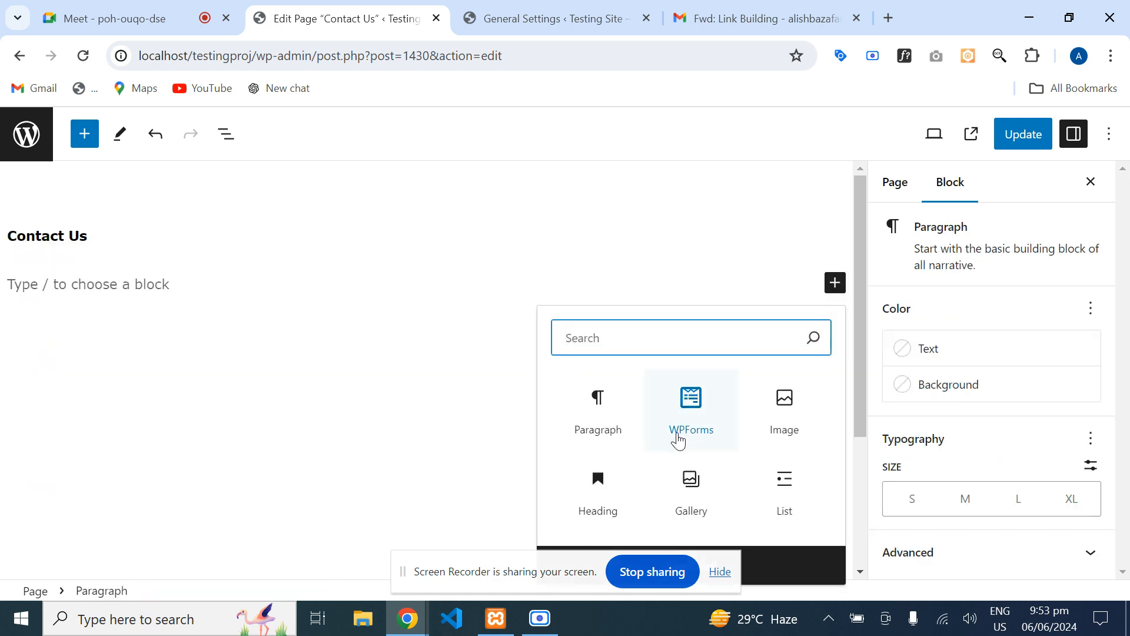
{"action": "type", "text": "but"}
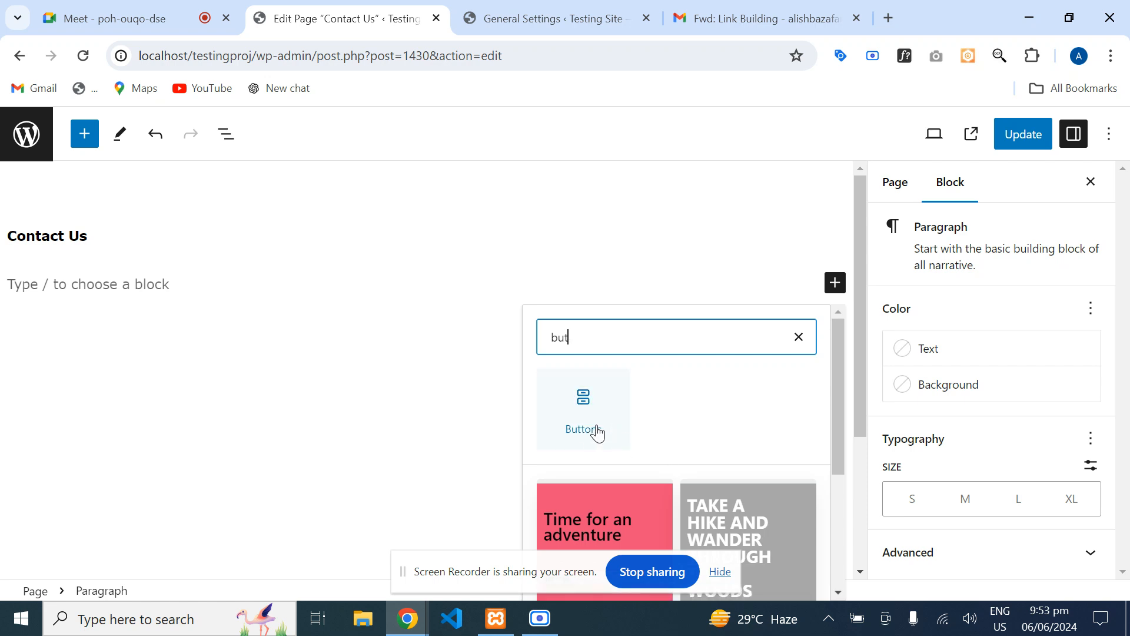
{"action": "left_click", "coordinate": [583, 419]}
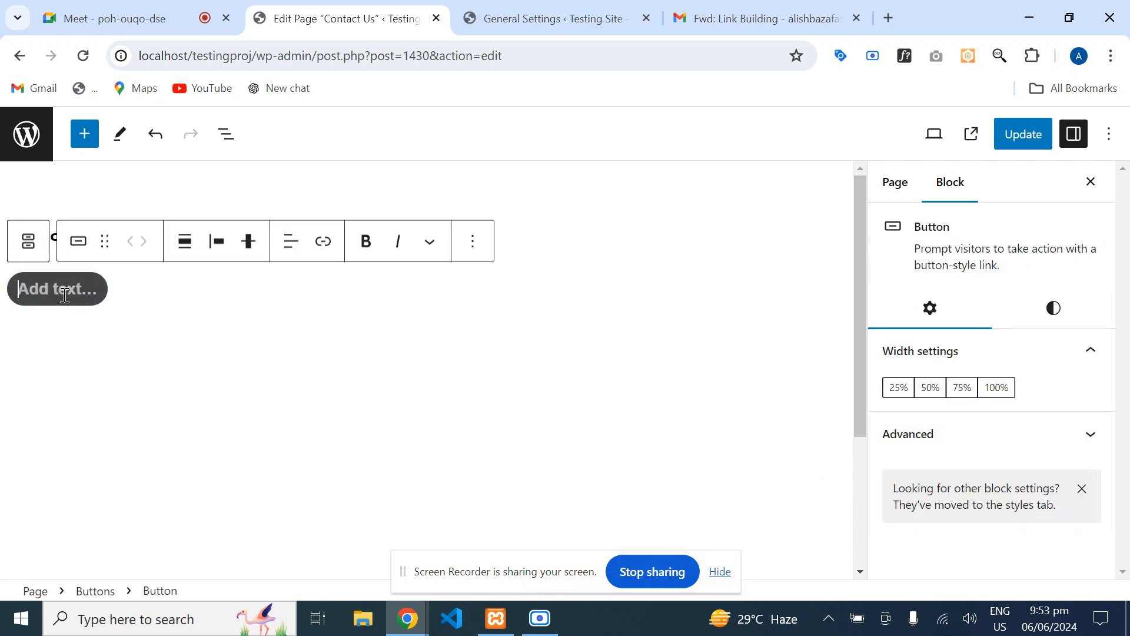
{"action": "type", "text": "Contact U"}
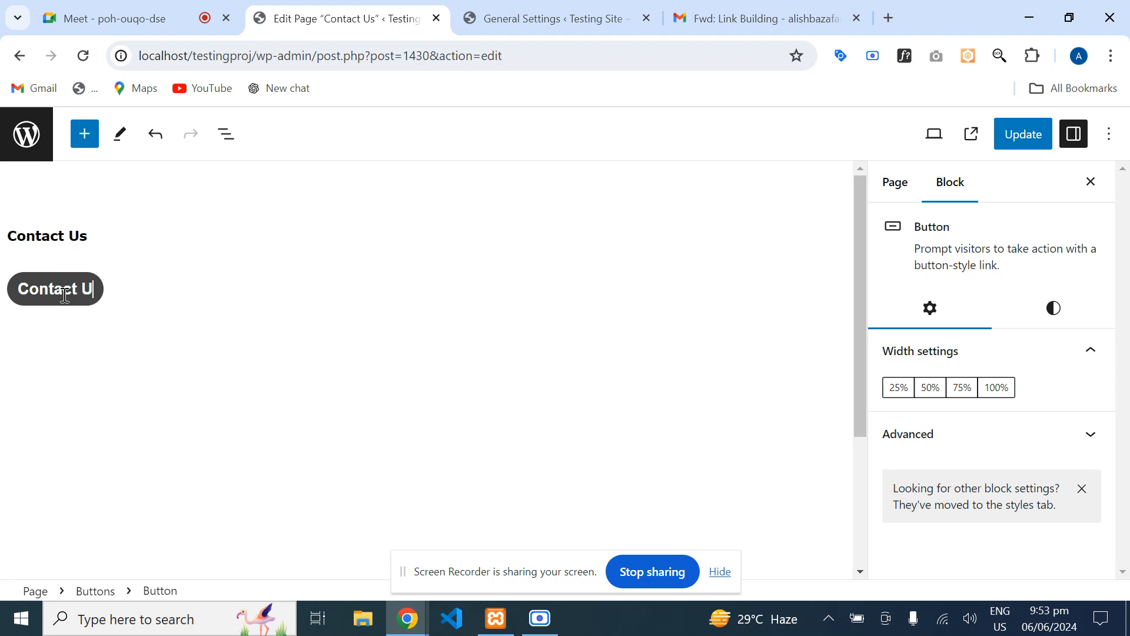
{"action": "type", "text": "s"}
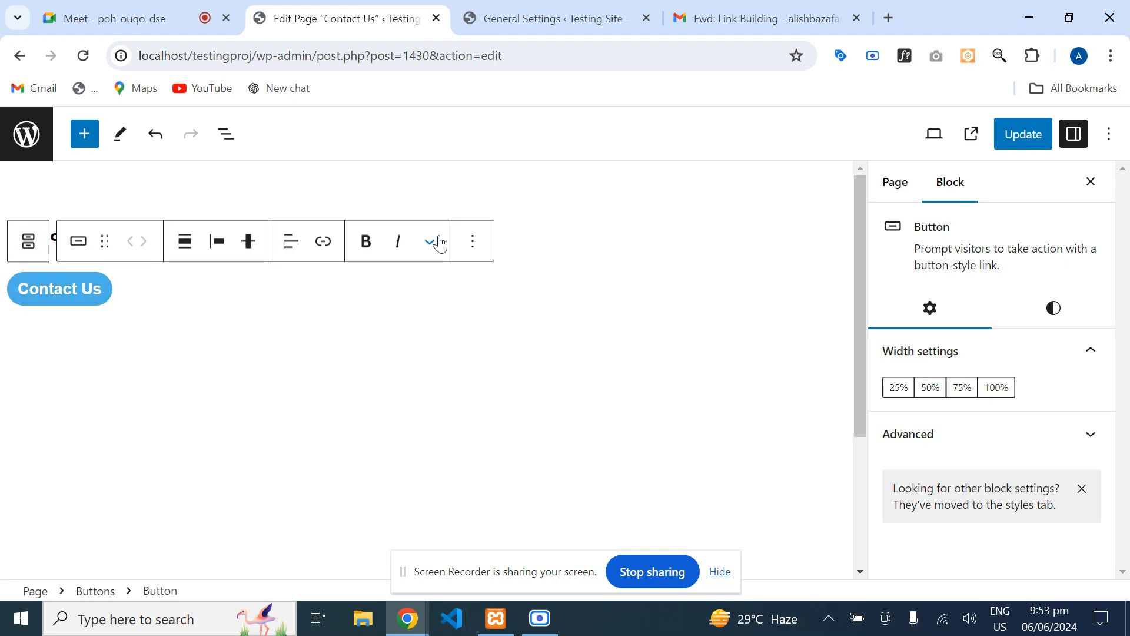
{"action": "left_click", "coordinate": [1024, 140]}
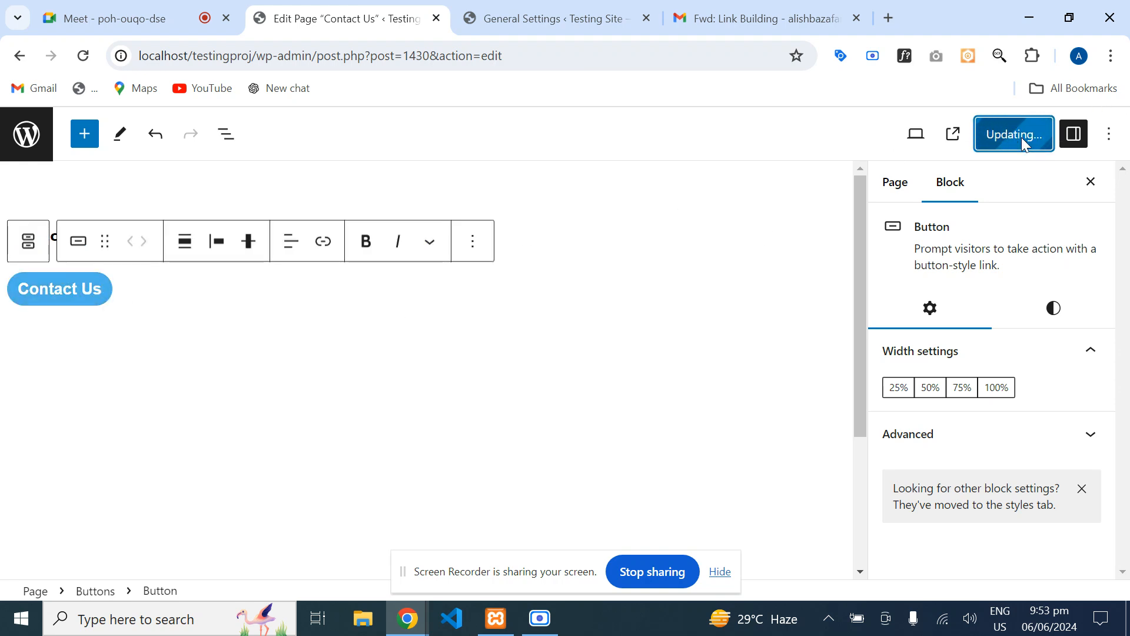
- Leave the page editor, go through the installed plugins to adding a new plugin, and search for "elementor"
{"action": "left_click", "coordinate": [20, 58]}
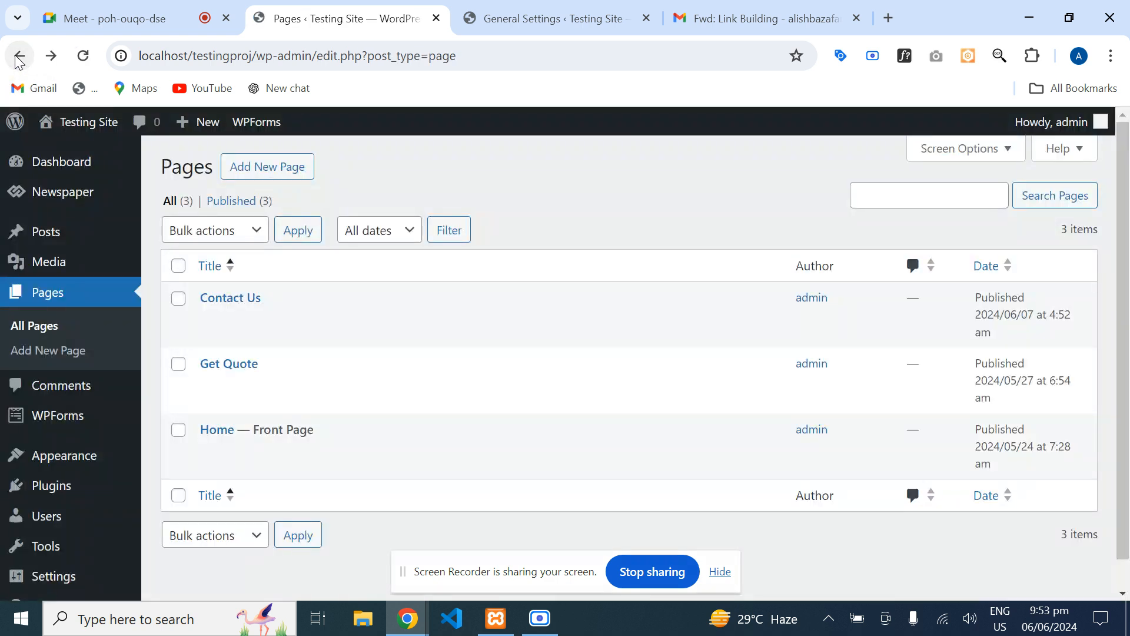
{"action": "left_click", "coordinate": [86, 59]}
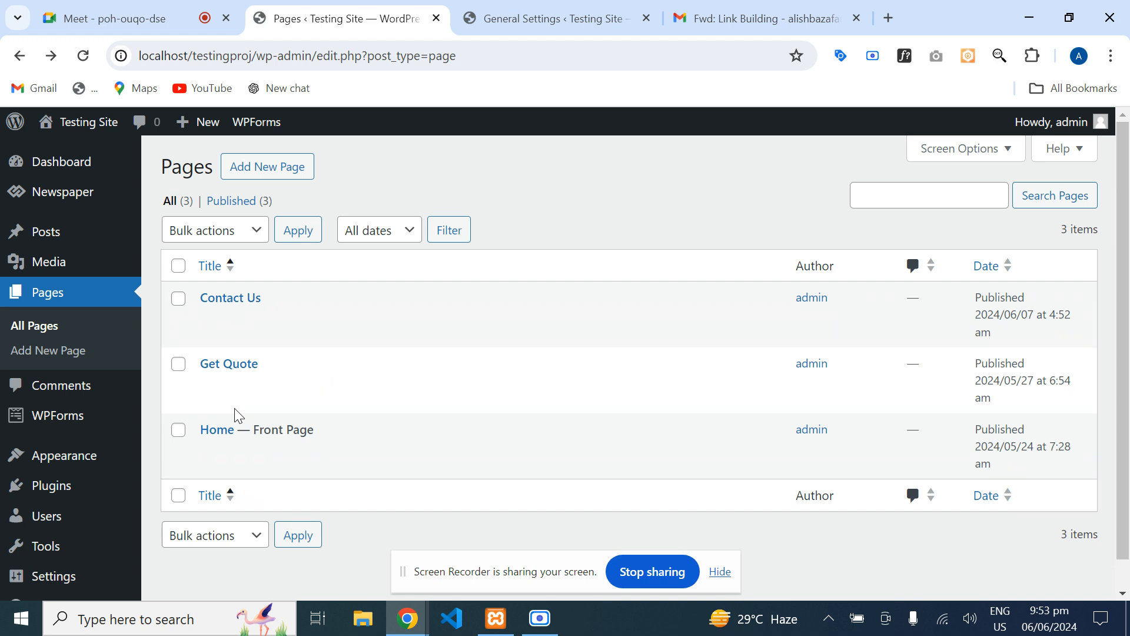
{"action": "mouse_move", "coordinate": [53, 487]}
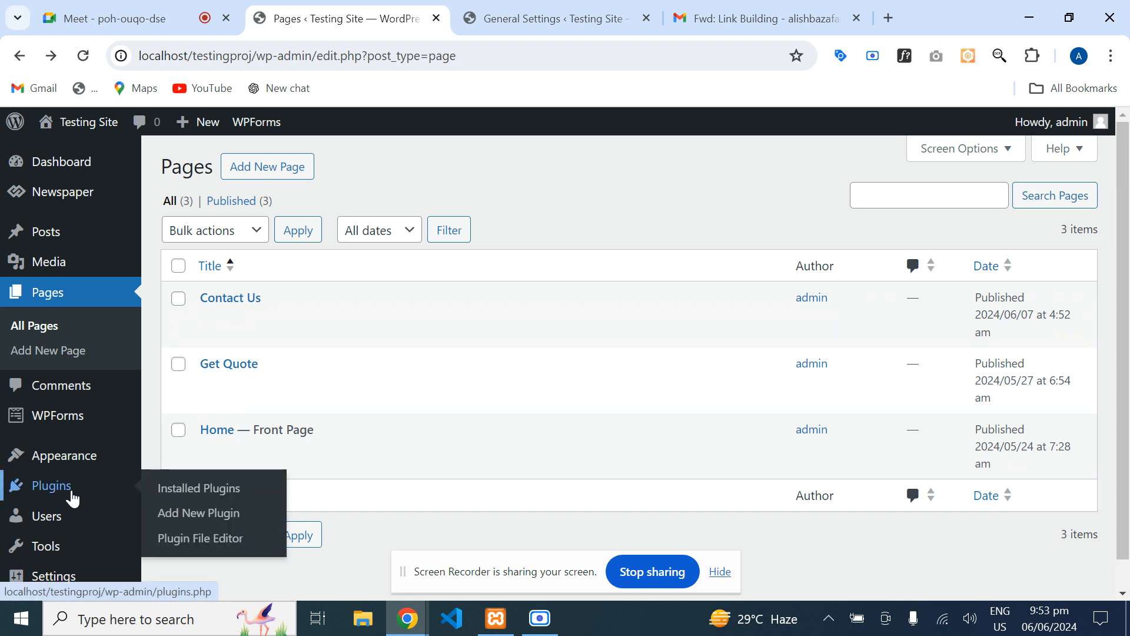
{"action": "left_click", "coordinate": [181, 495]}
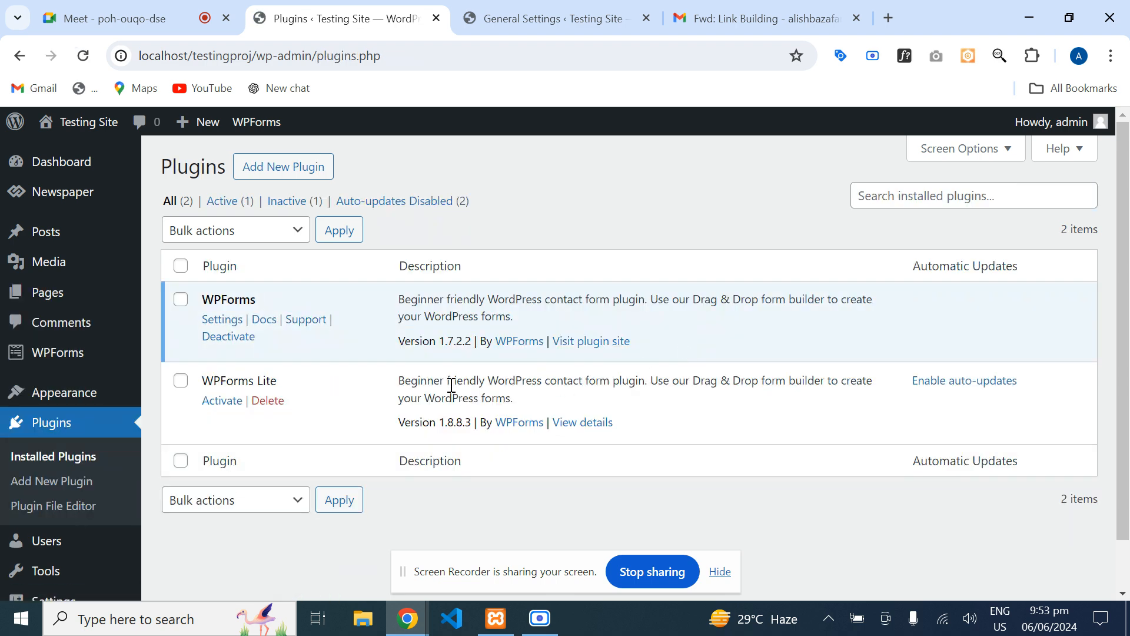
{"action": "left_click", "coordinate": [296, 167]}
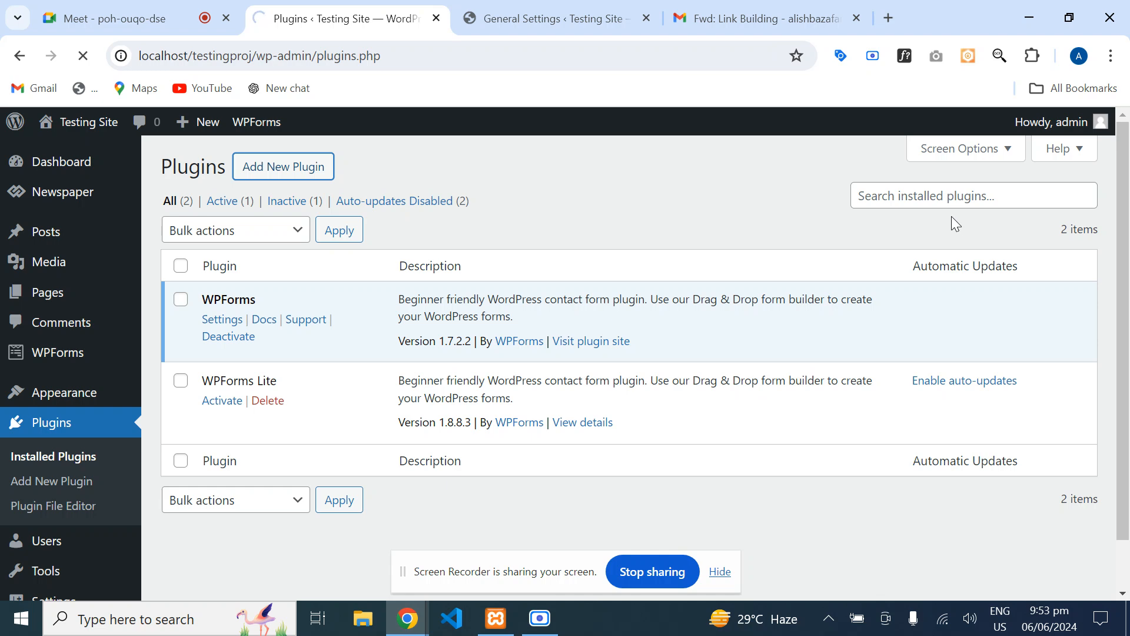
{"action": "left_click", "coordinate": [926, 216]}
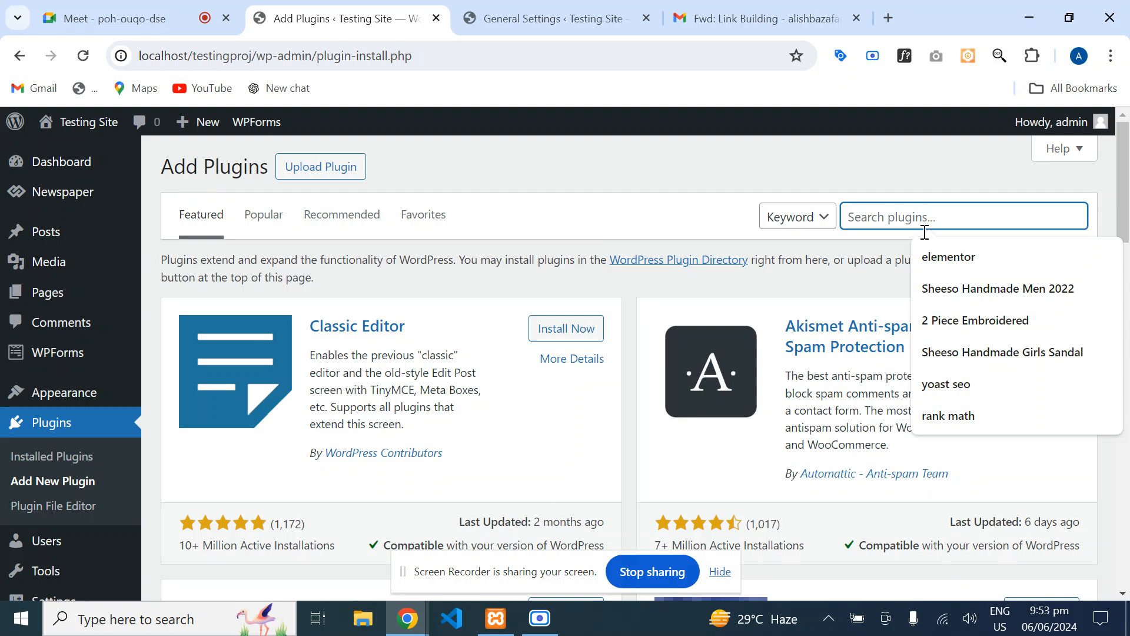
{"action": "left_click", "coordinate": [968, 271]}
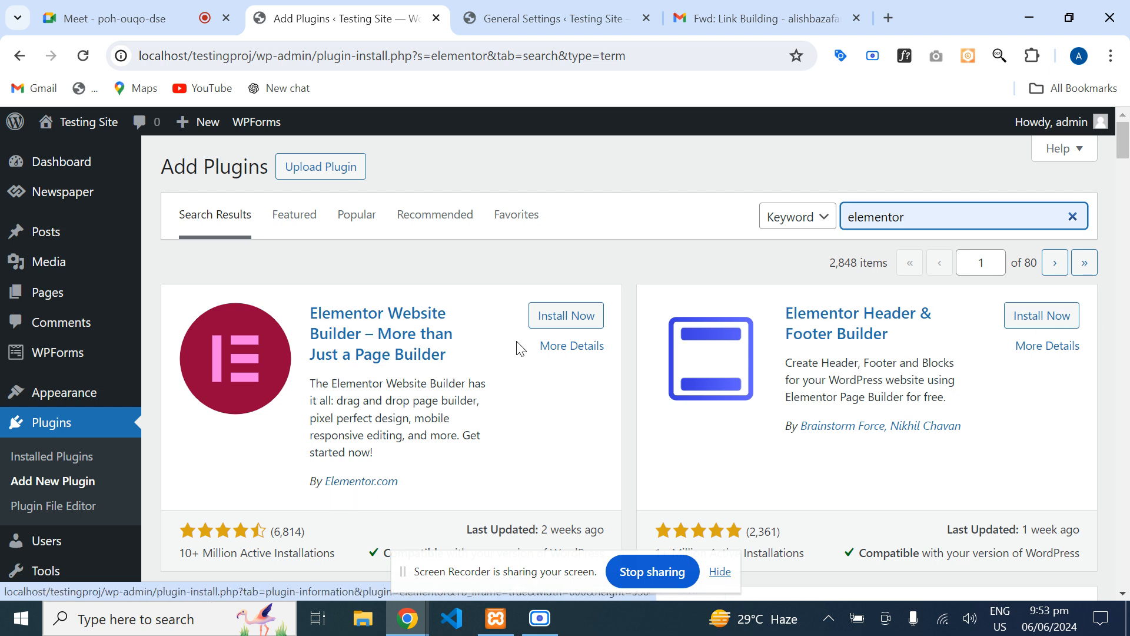
- Install and activate the Elementor Website Builder plugin
{"action": "left_click", "coordinate": [549, 318]}
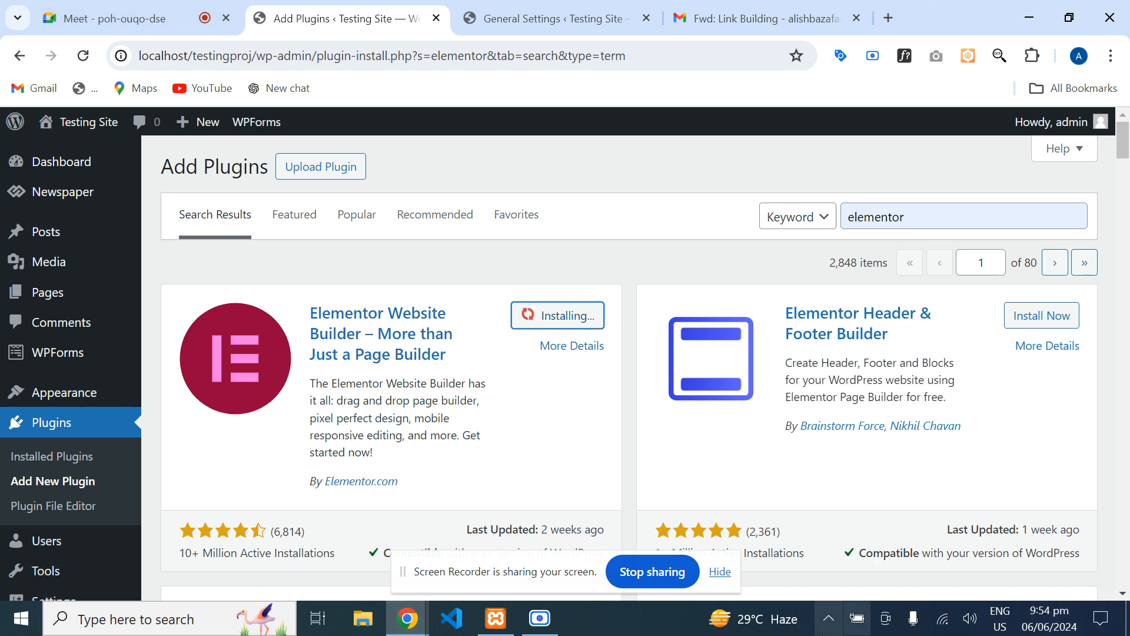
{"action": "left_click", "coordinate": [539, 619]}
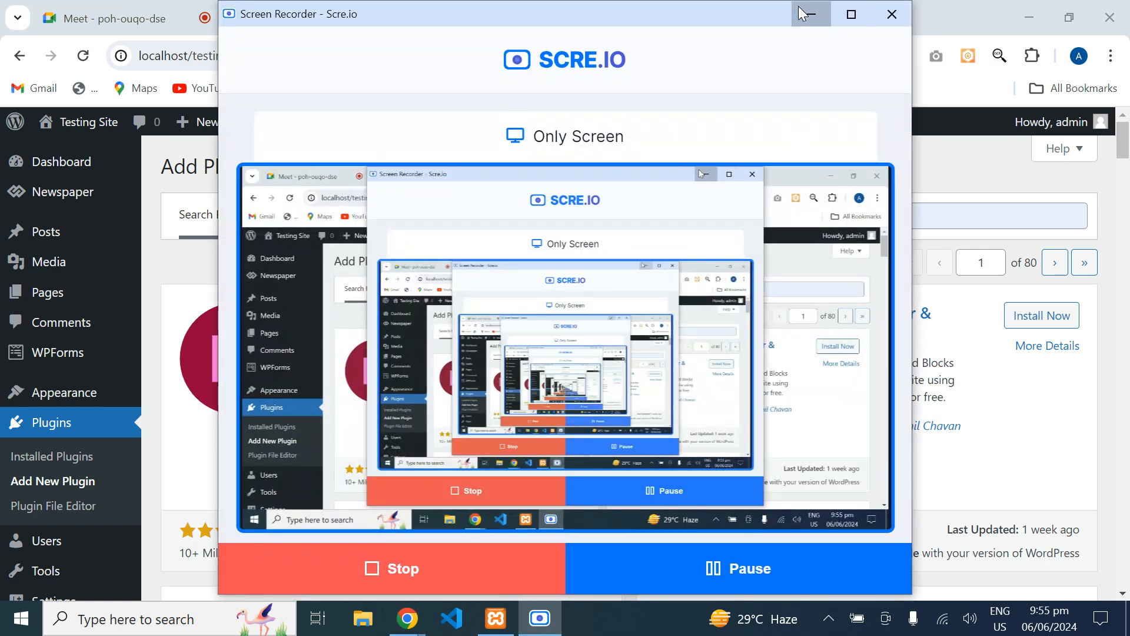
{"action": "left_click", "coordinate": [810, 14]}
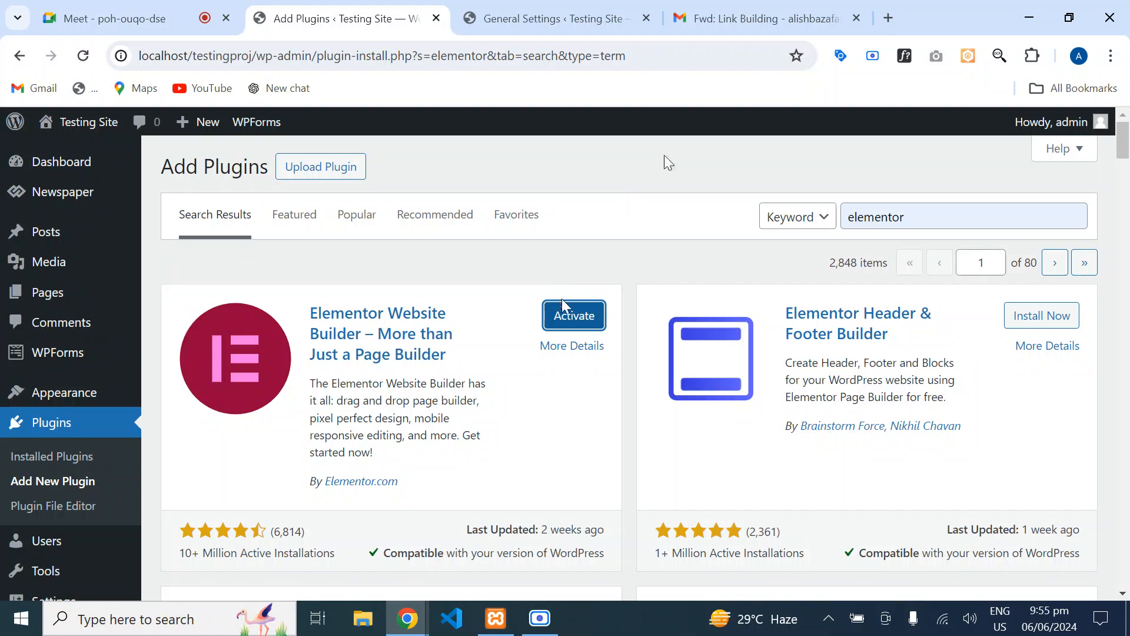
{"action": "left_click", "coordinate": [576, 318]}
- Close the browser tabs showing Gmail and the site's General Settings
{"action": "left_click", "coordinate": [857, 18]}
{"action": "left_click", "coordinate": [594, 26]}
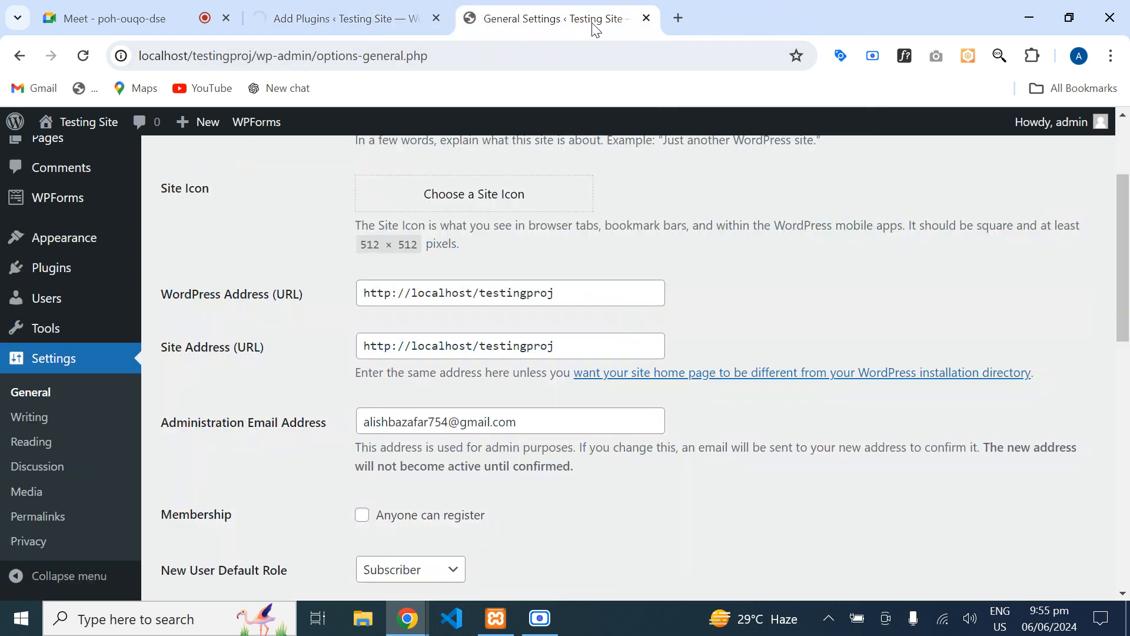
{"action": "left_click", "coordinate": [646, 19]}
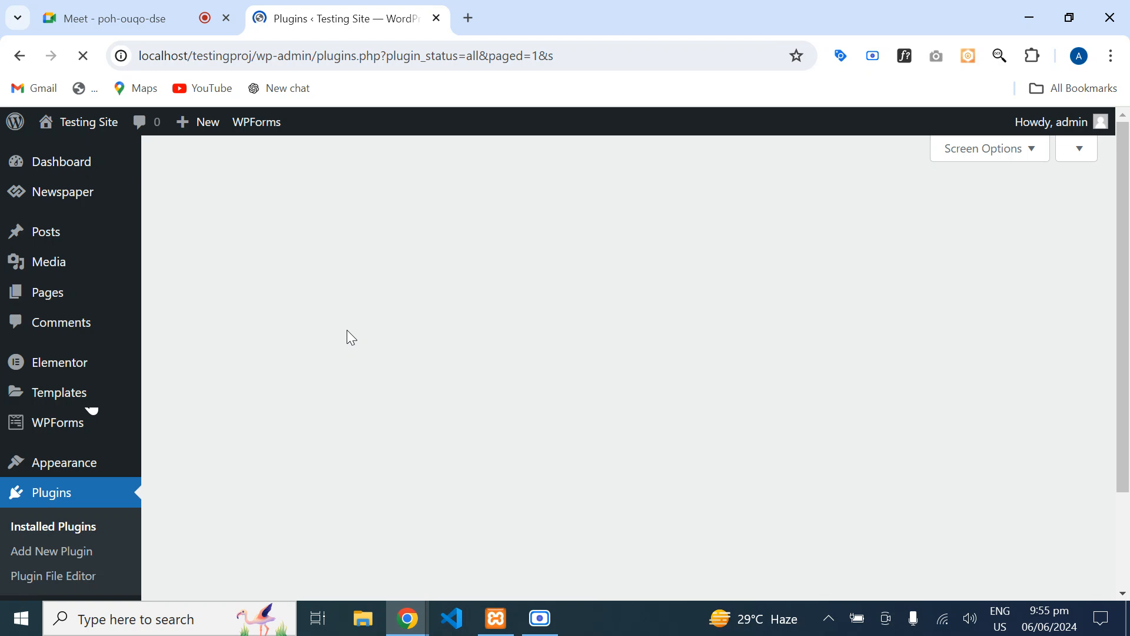
- Open the Contact Us page from the list of all pages and edit it with Elementor
{"action": "mouse_move", "coordinate": [23, 306]}
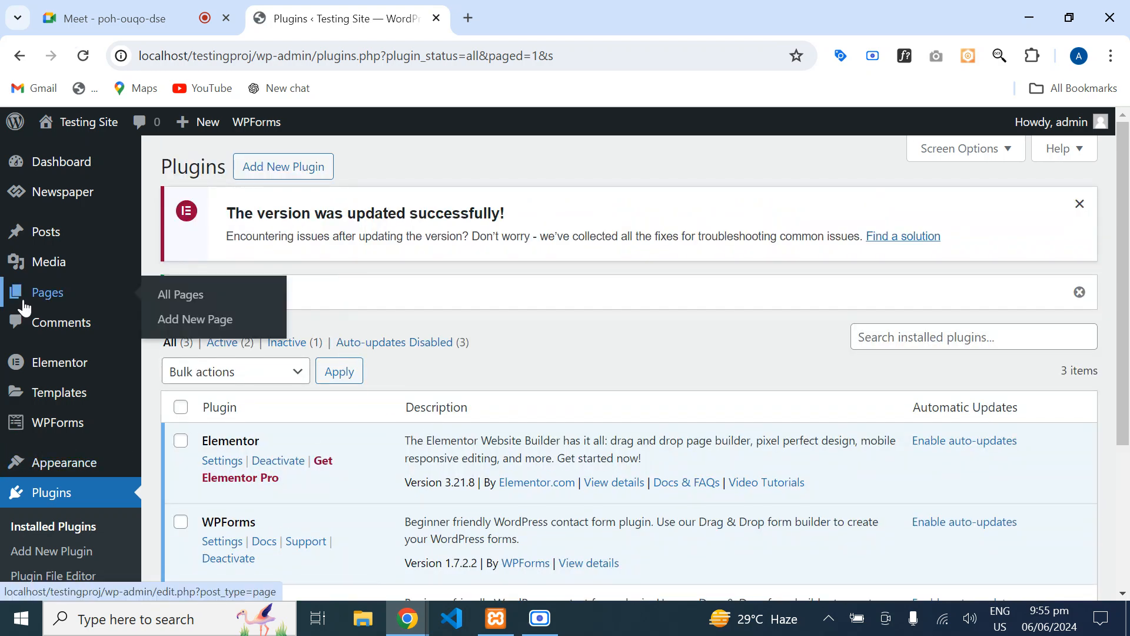
{"action": "left_click", "coordinate": [177, 295]}
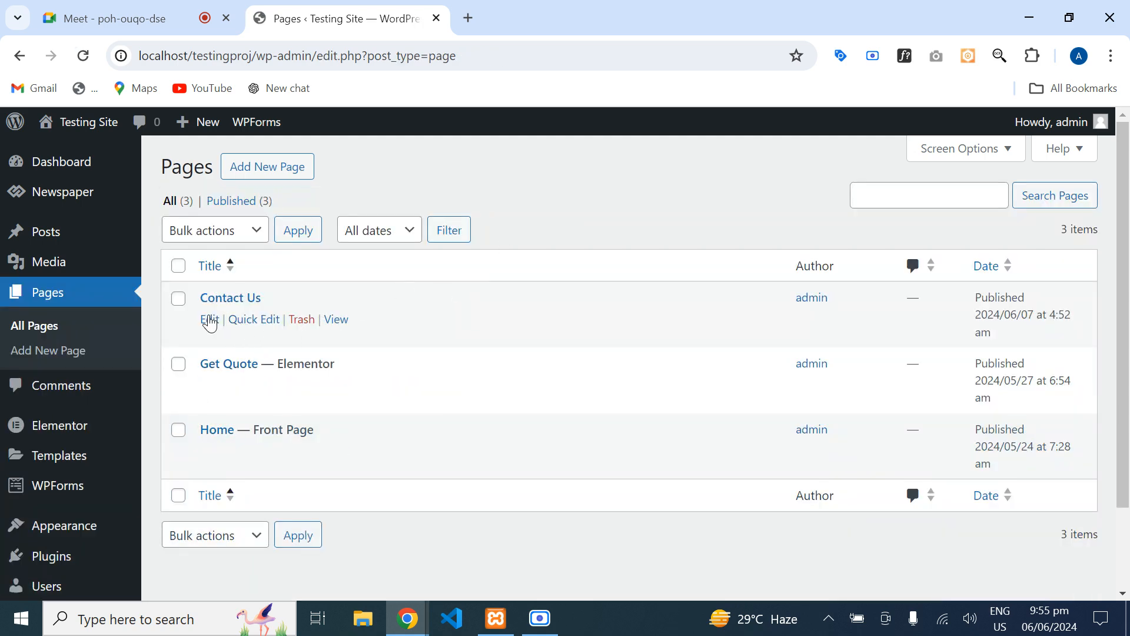
{"action": "left_click", "coordinate": [209, 320]}
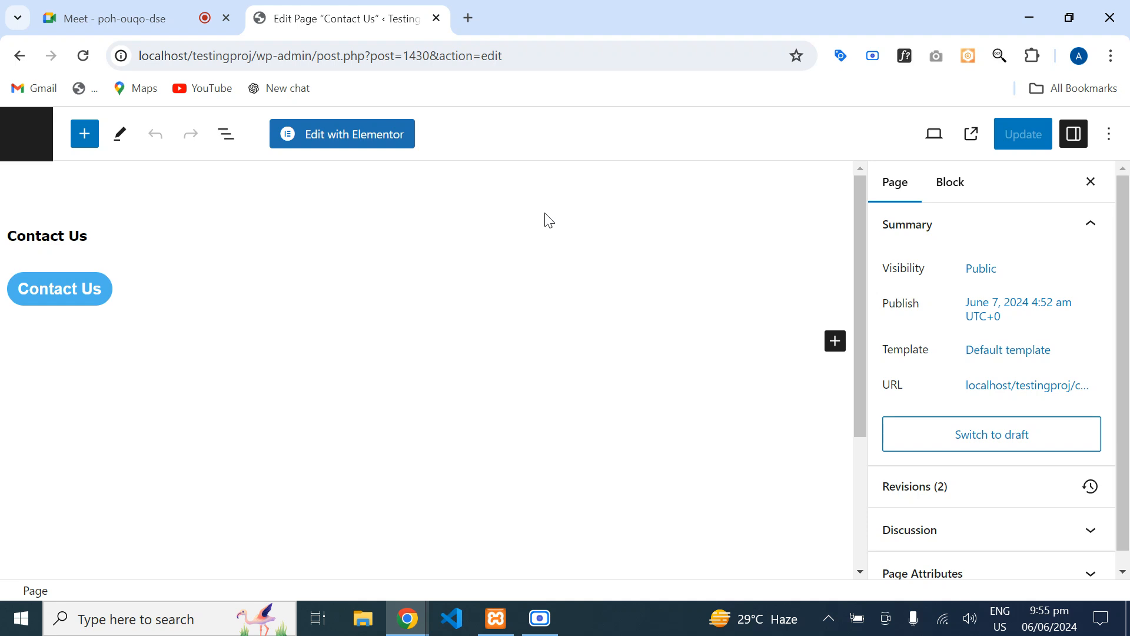
{"action": "left_click", "coordinate": [331, 141]}
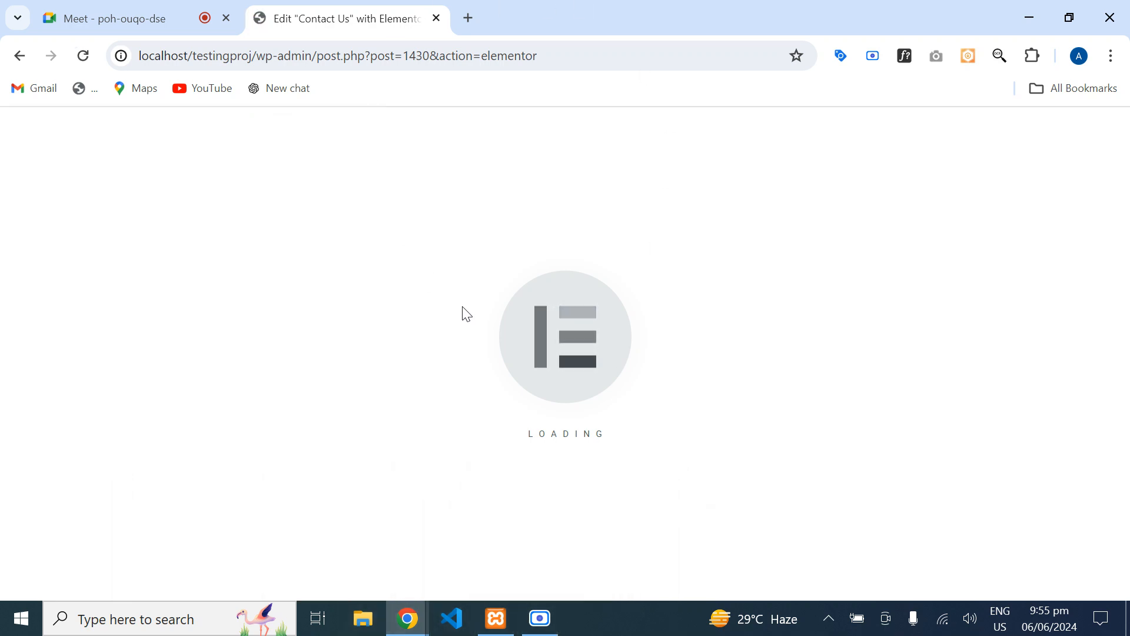
- Open the WordPress dashboard at localhost/testingproj/wp-admin/ in a new browser tab
{"action": "left_click", "coordinate": [469, 18]}
{"action": "type", "text": "lo"}
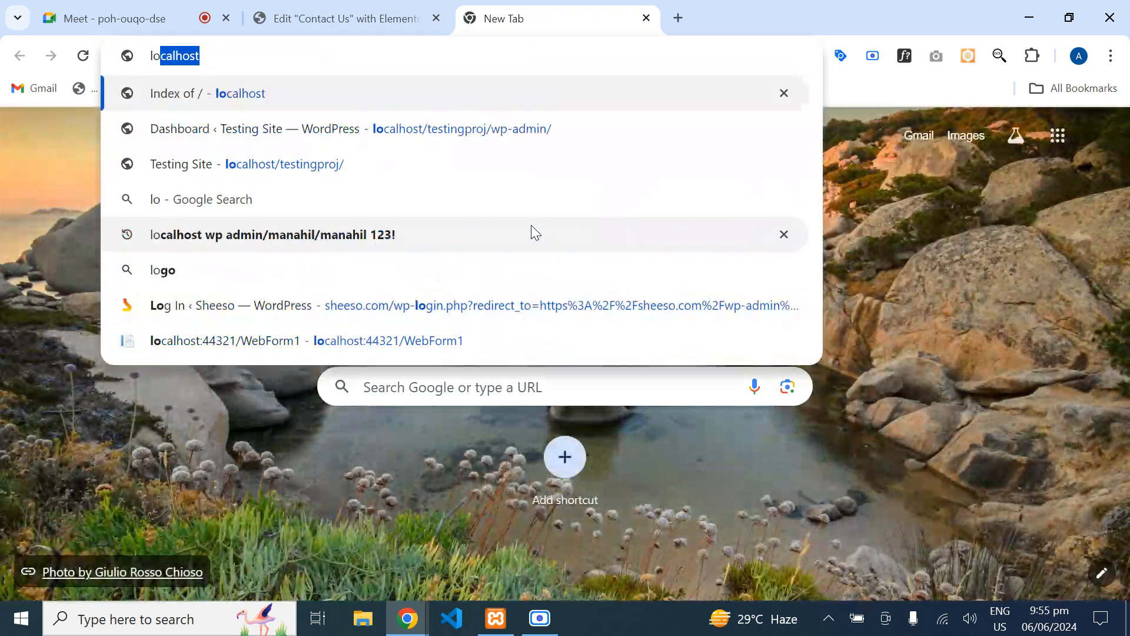
{"action": "key", "text": "Down"}
{"action": "key", "text": "Return"}
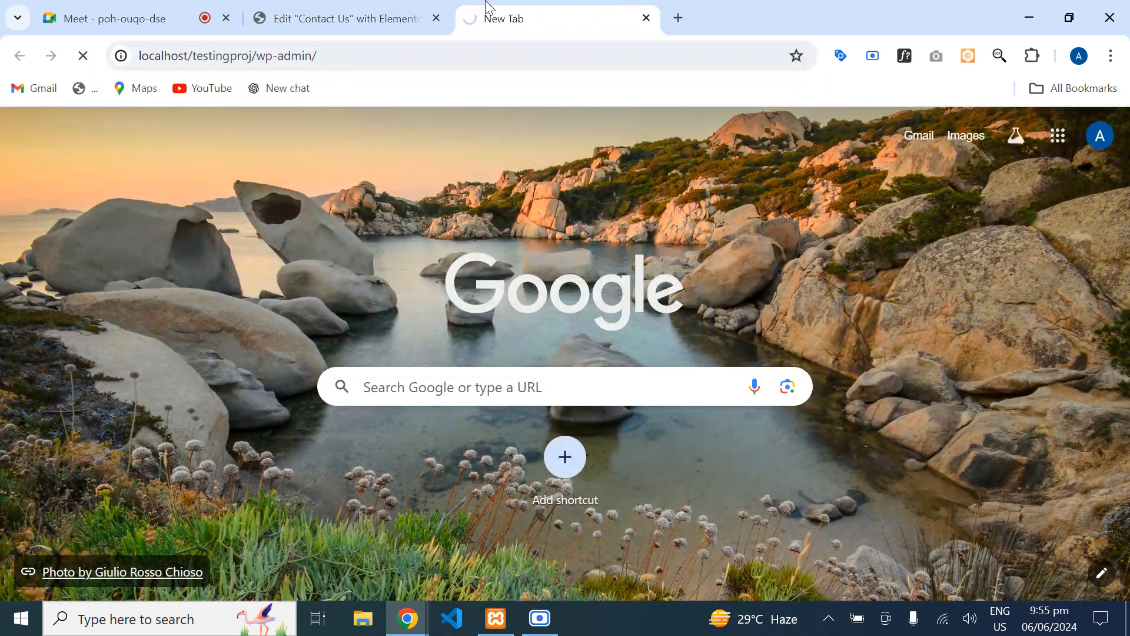
- Return to the Elementor editor and delete the section containing the old Contact Us button
{"action": "left_click", "coordinate": [340, 18]}
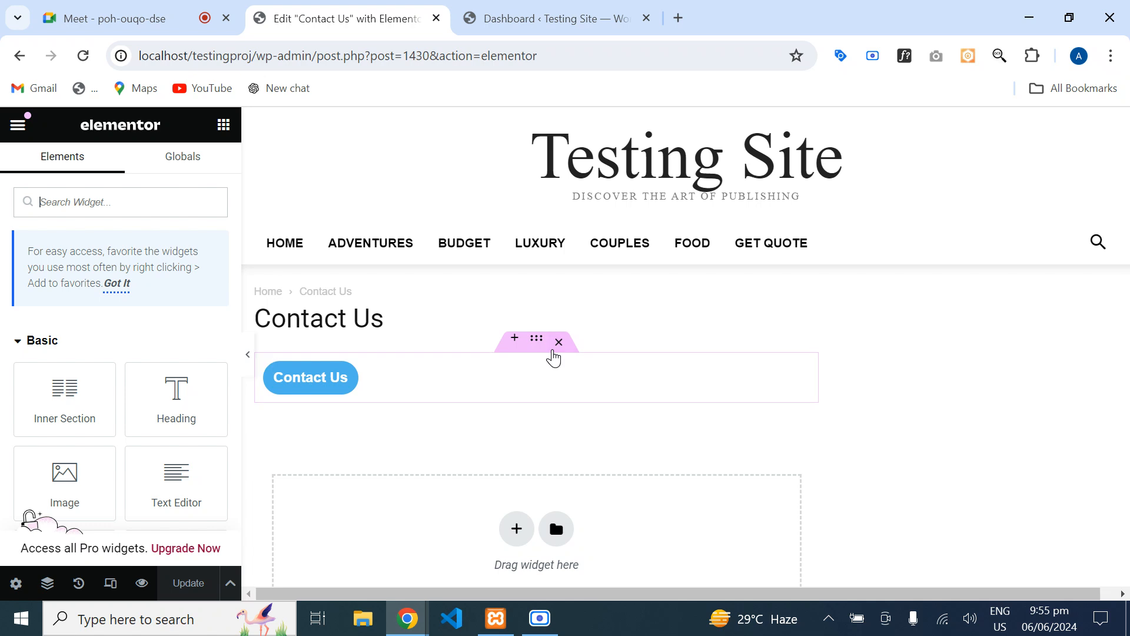
{"action": "left_click", "coordinate": [558, 343]}
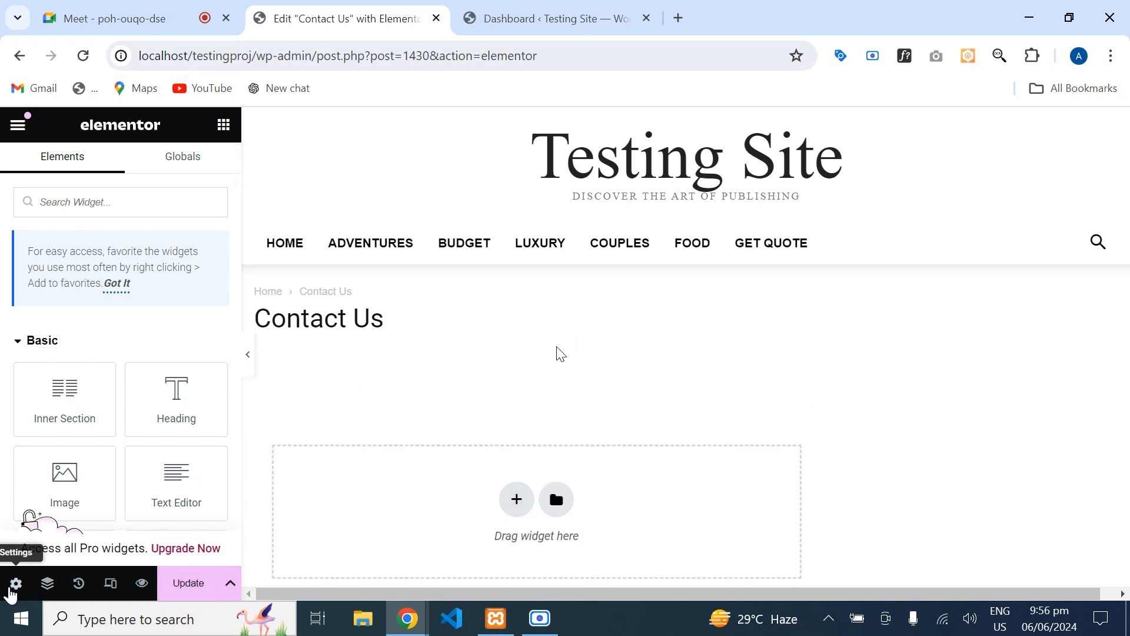
- Hide the Contact Us page's title, change its page layout to full width, and update the page
{"action": "left_click", "coordinate": [11, 586]}
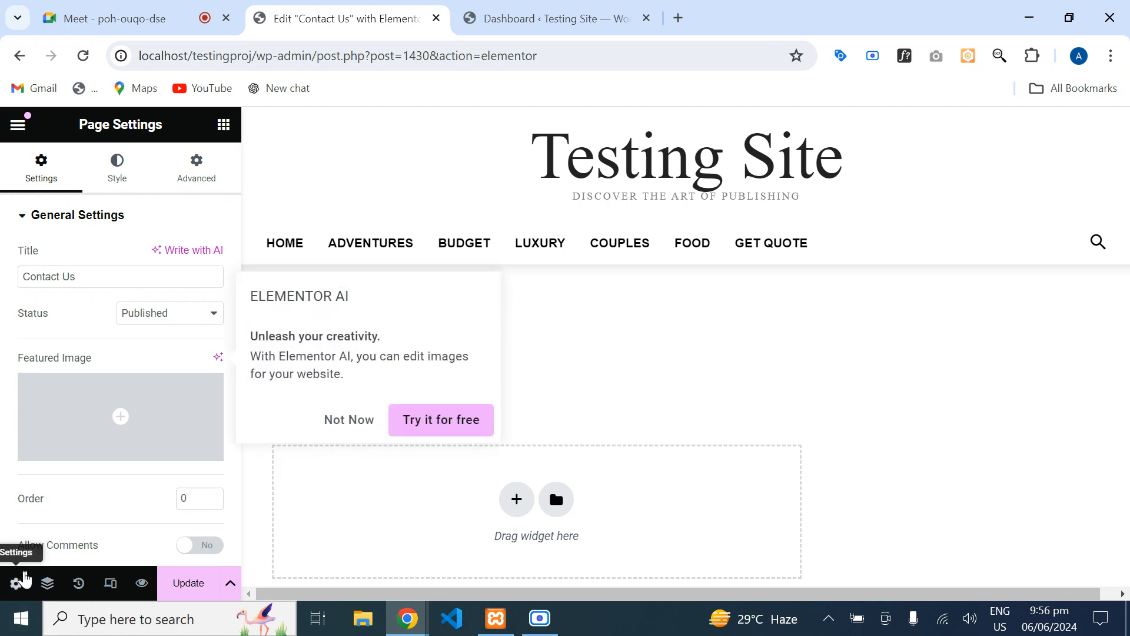
{"action": "scroll", "coordinate": [119, 295], "scroll_direction": "down", "scroll_amount": 1}
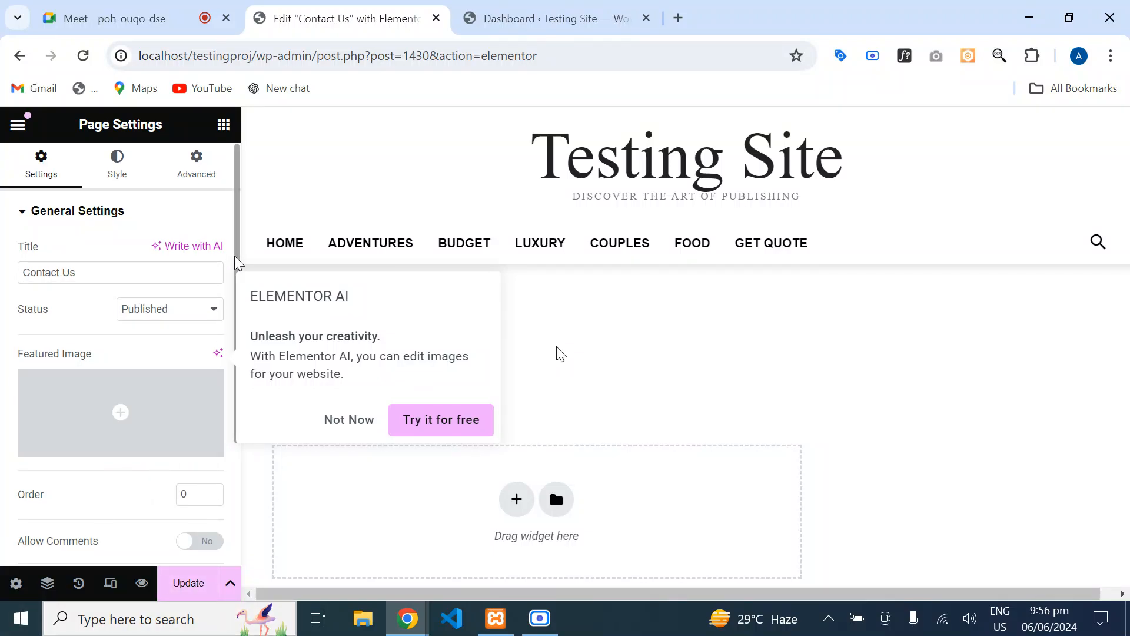
{"action": "scroll", "coordinate": [233, 453], "scroll_direction": "down", "scroll_amount": 3}
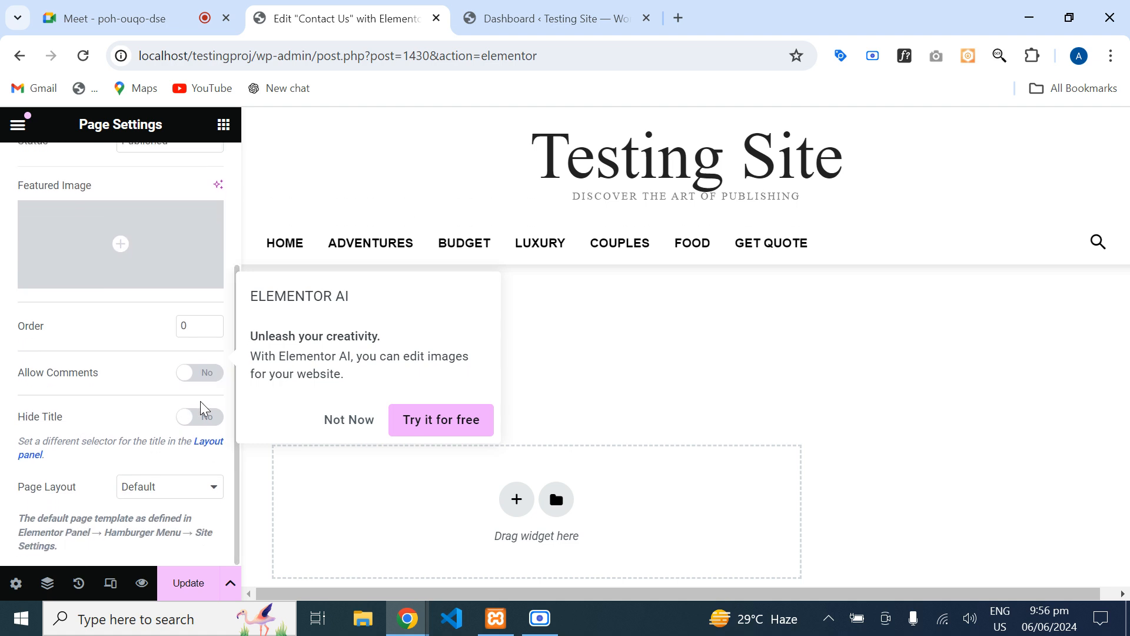
{"action": "left_click", "coordinate": [203, 420]}
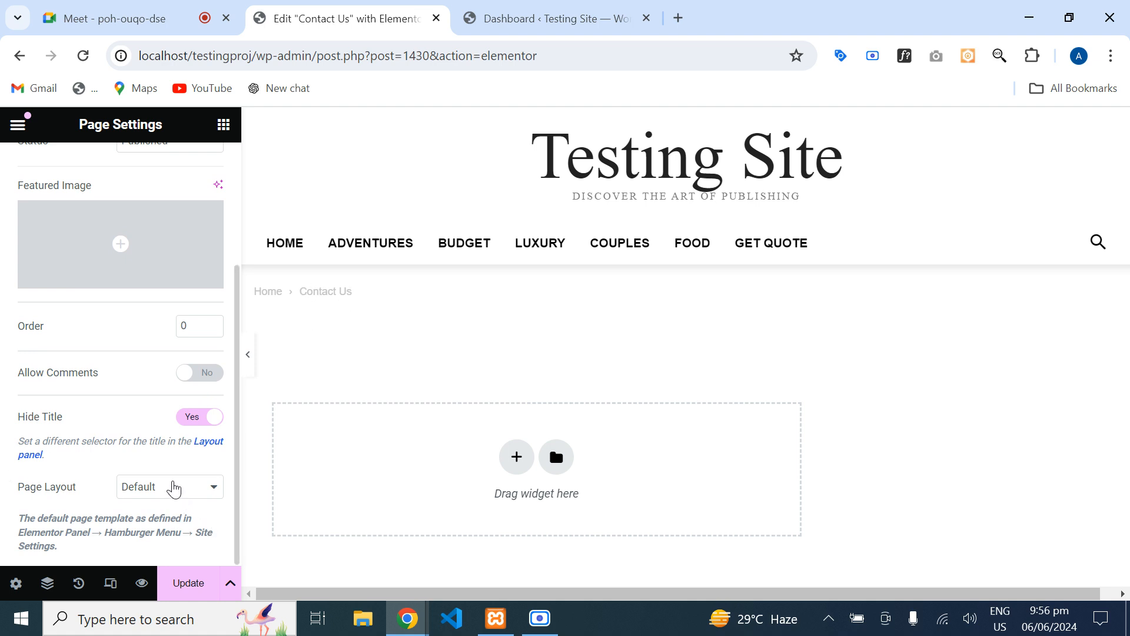
{"action": "left_click", "coordinate": [171, 487]}
{"action": "left_click", "coordinate": [143, 533]}
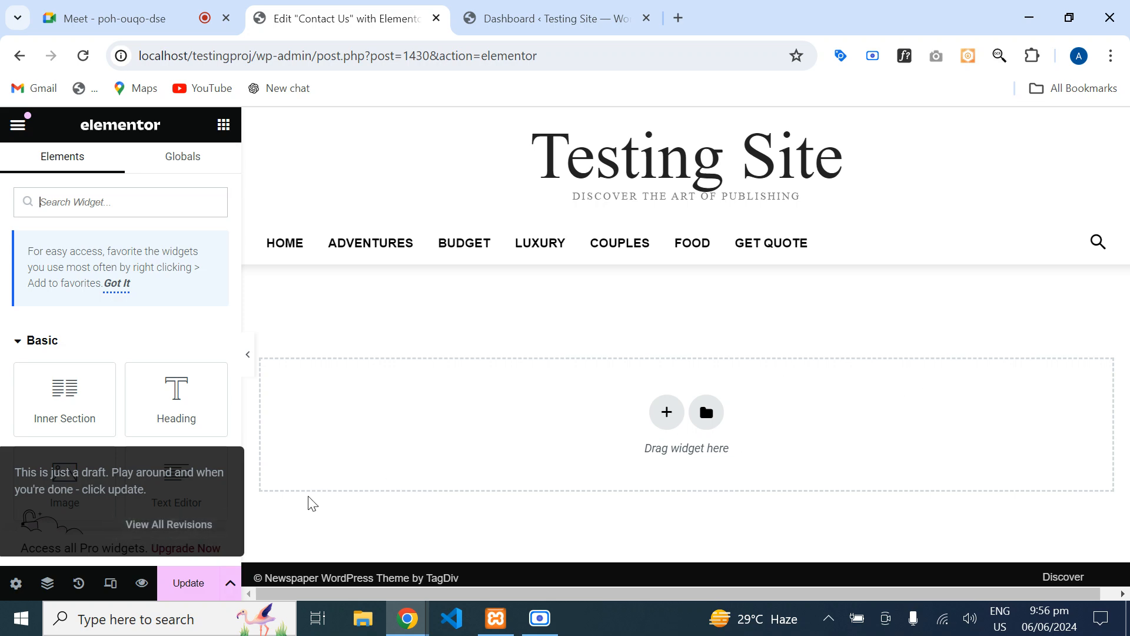
{"action": "left_click", "coordinate": [177, 594]}
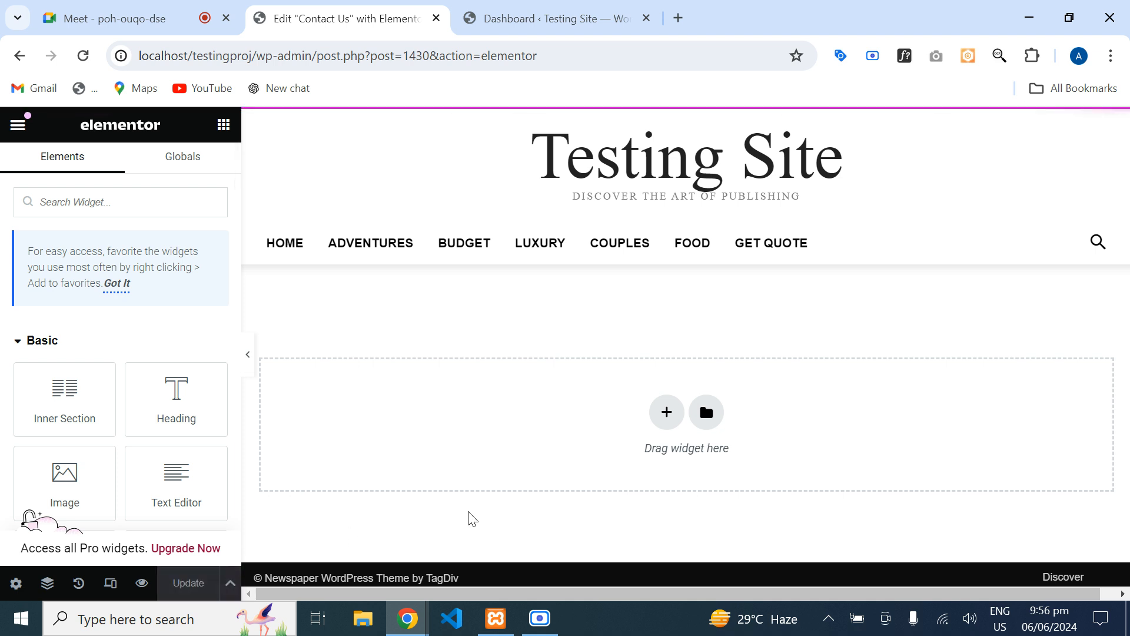
- Add a section with three equal columns and place a Button widget in its middle column
{"action": "left_click", "coordinate": [665, 415]}
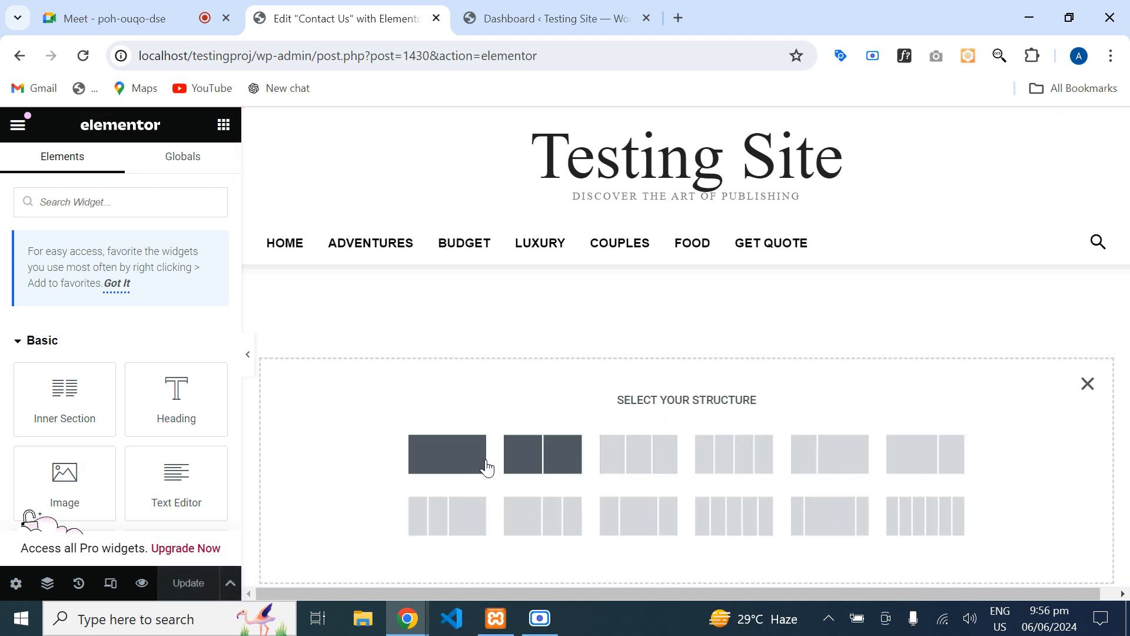
{"action": "left_click", "coordinate": [661, 441]}
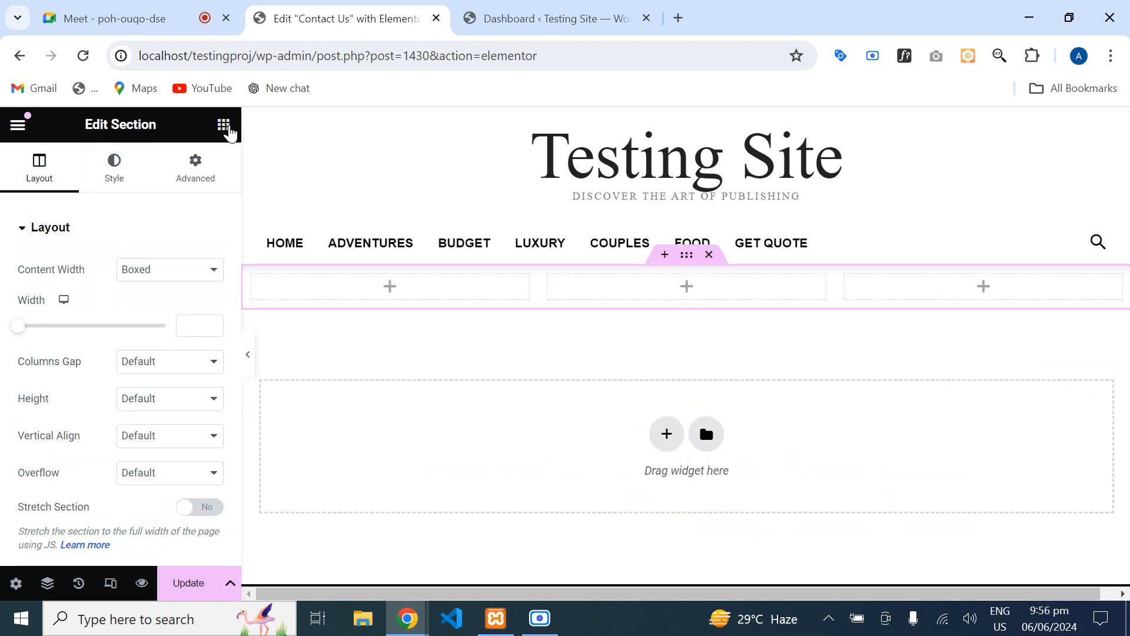
{"action": "left_click", "coordinate": [223, 125]}
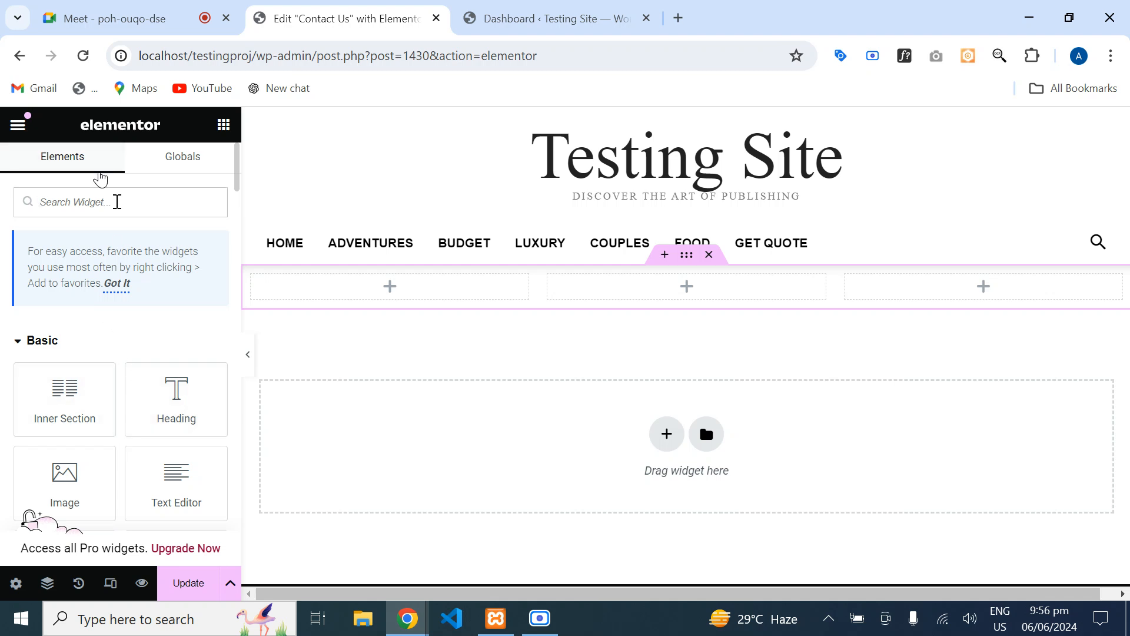
{"action": "type", "text": "but"}
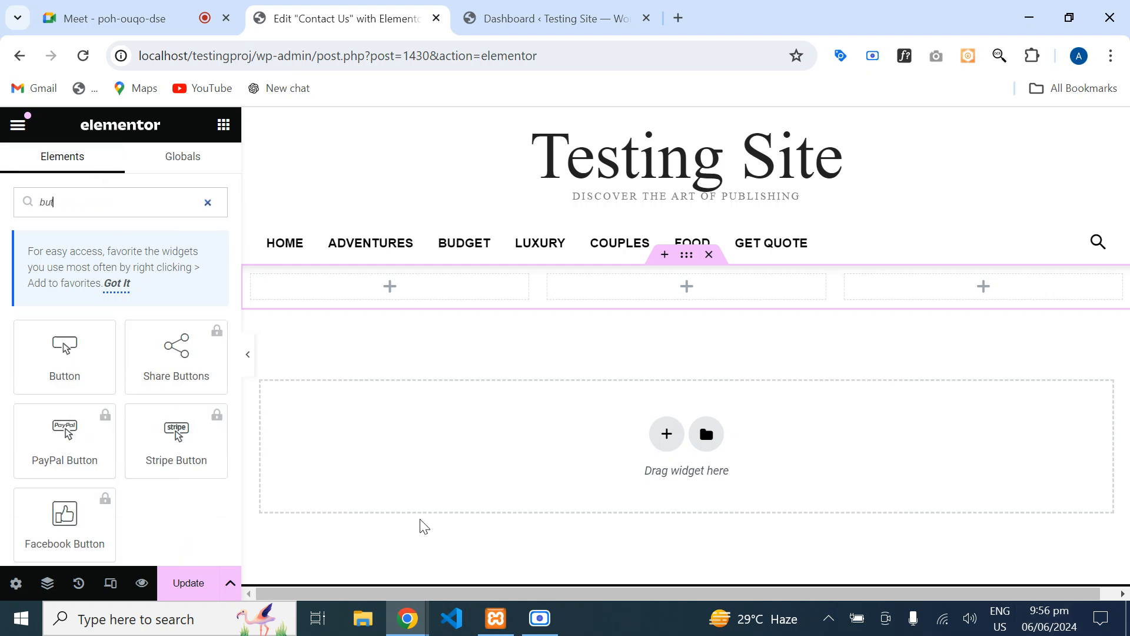
{"action": "left_click_drag", "start_coordinate": [47, 361], "coordinate": [635, 295]}
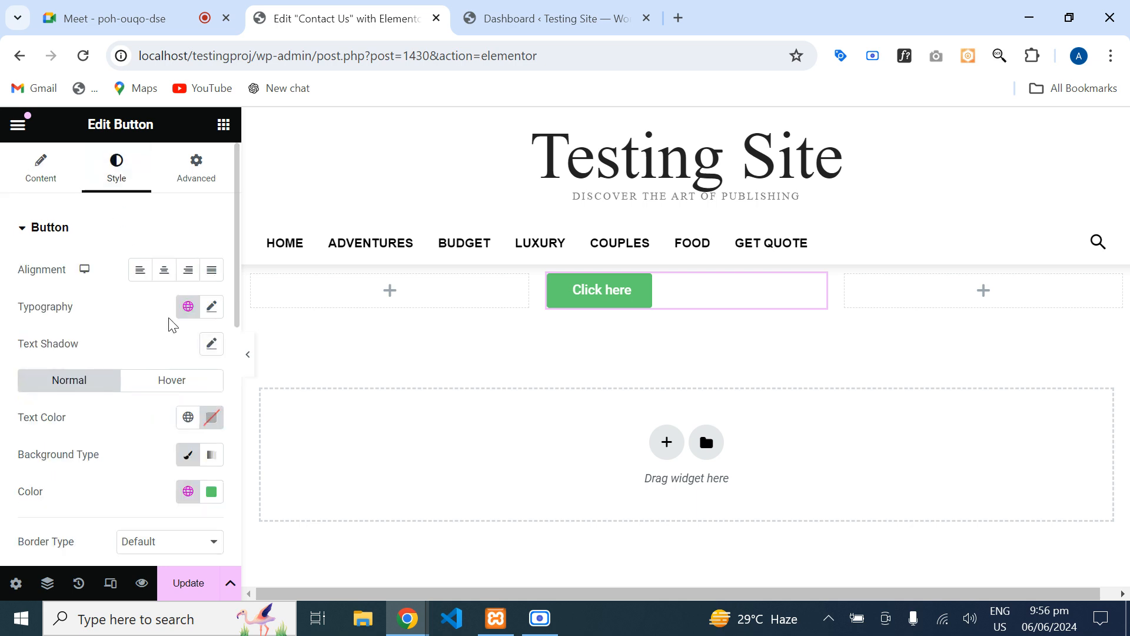
- Centre the "Click here" button in its column and set its background colour to black, #0F0F0F
{"action": "left_click", "coordinate": [165, 270]}
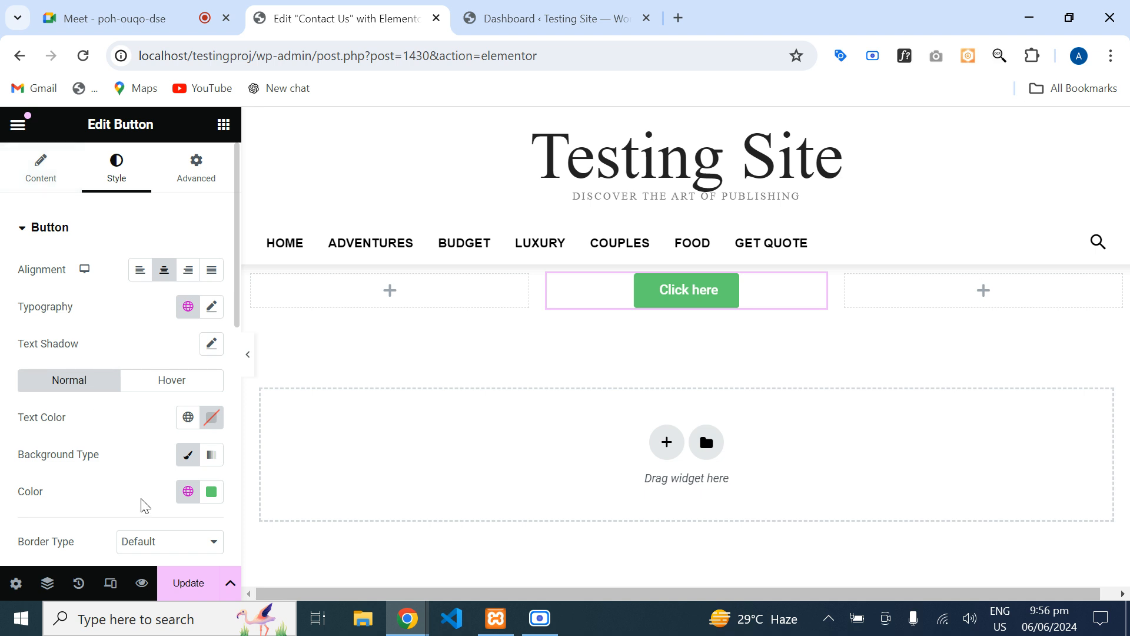
{"action": "left_click", "coordinate": [210, 495]}
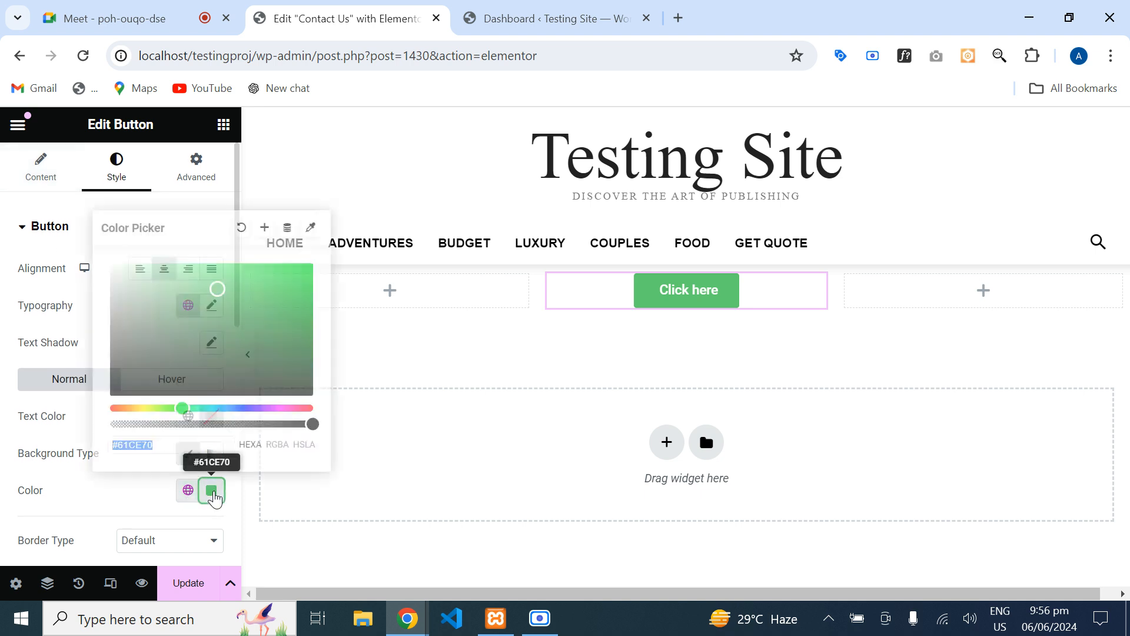
{"action": "left_click_drag", "start_coordinate": [177, 372], "coordinate": [109, 389]}
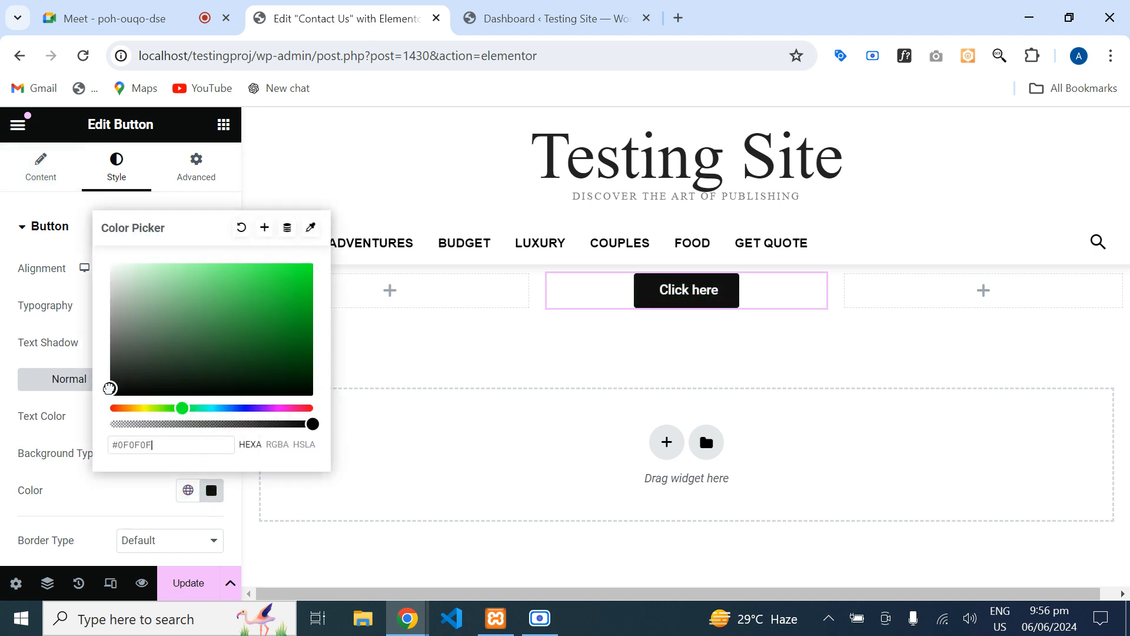
{"action": "left_click", "coordinate": [4, 434]}
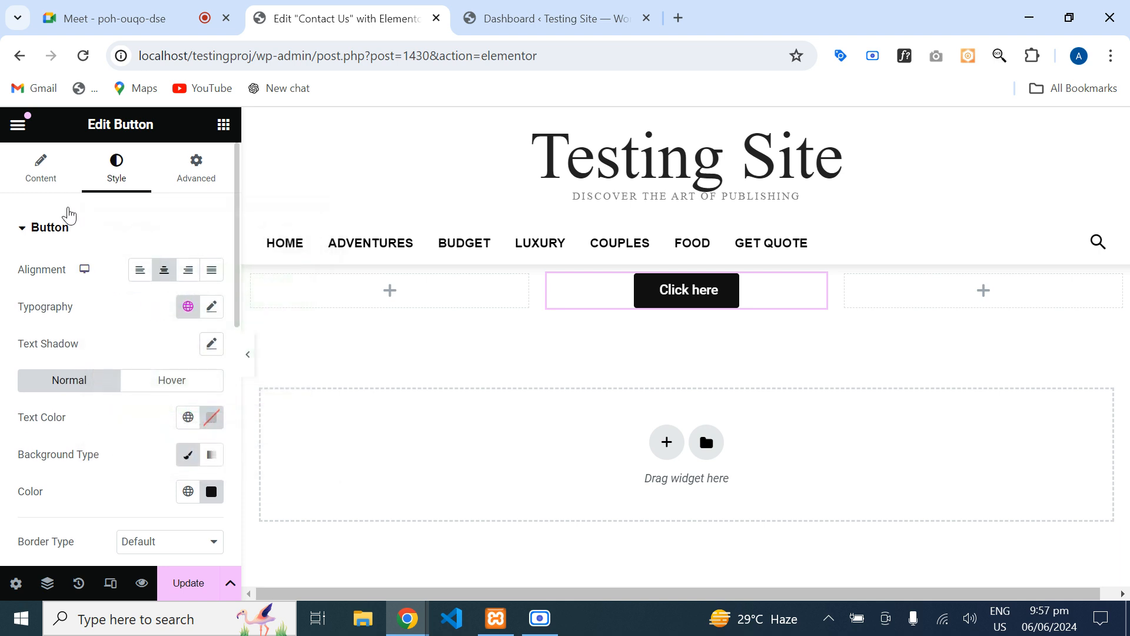
- Change the text of the "Click here" button to "Contact Us"
{"action": "left_click", "coordinate": [46, 180]}
{"action": "left_click_drag", "start_coordinate": [183, 309], "coordinate": [75, 304]}
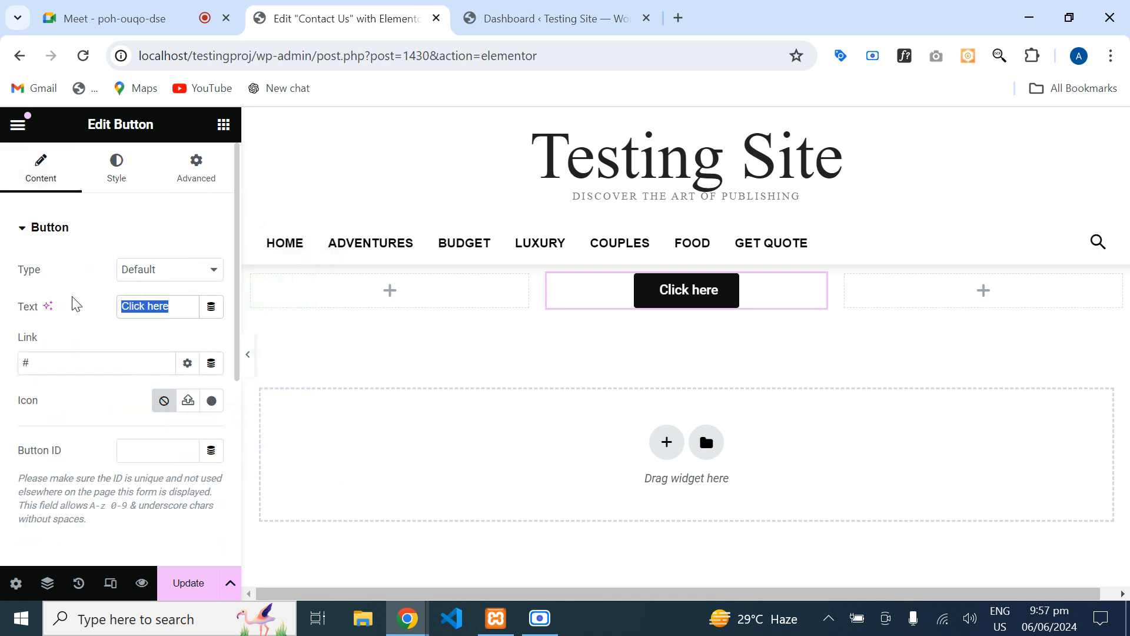
{"action": "type", "text": "Cont"}
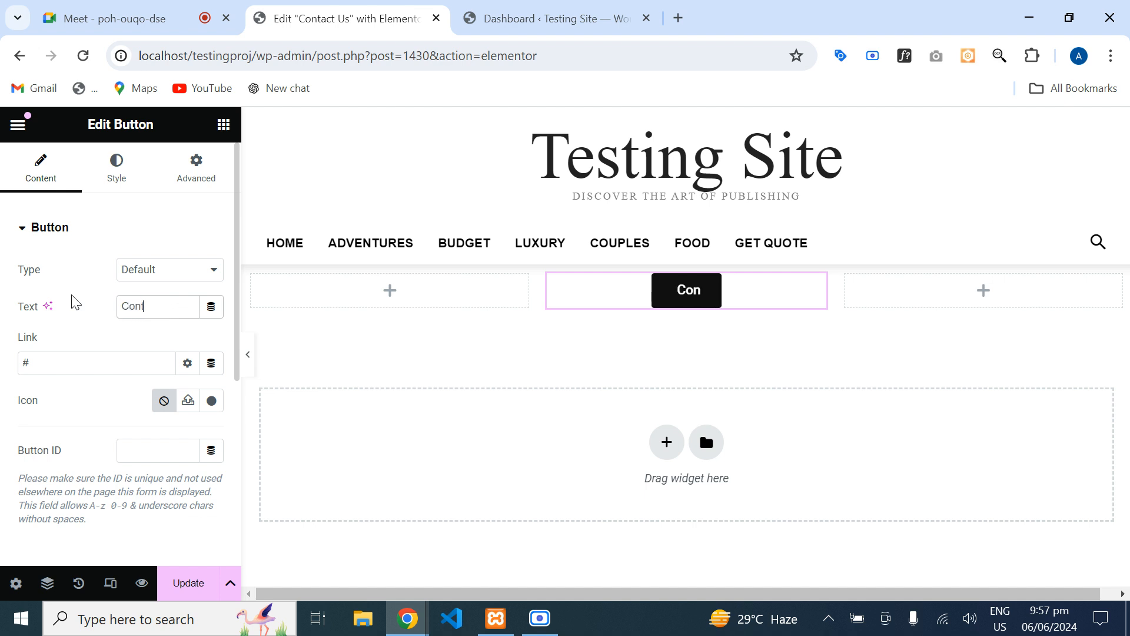
{"action": "type", "text": "act US"}
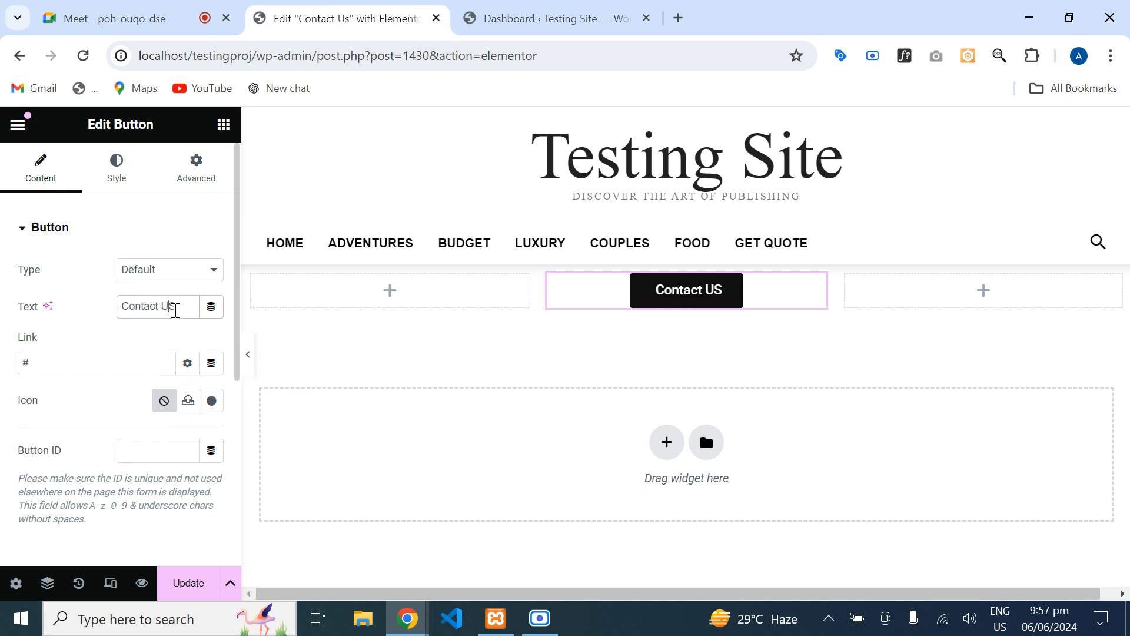
{"action": "key", "text": "BackSpace"}
{"action": "type", "text": "s"}
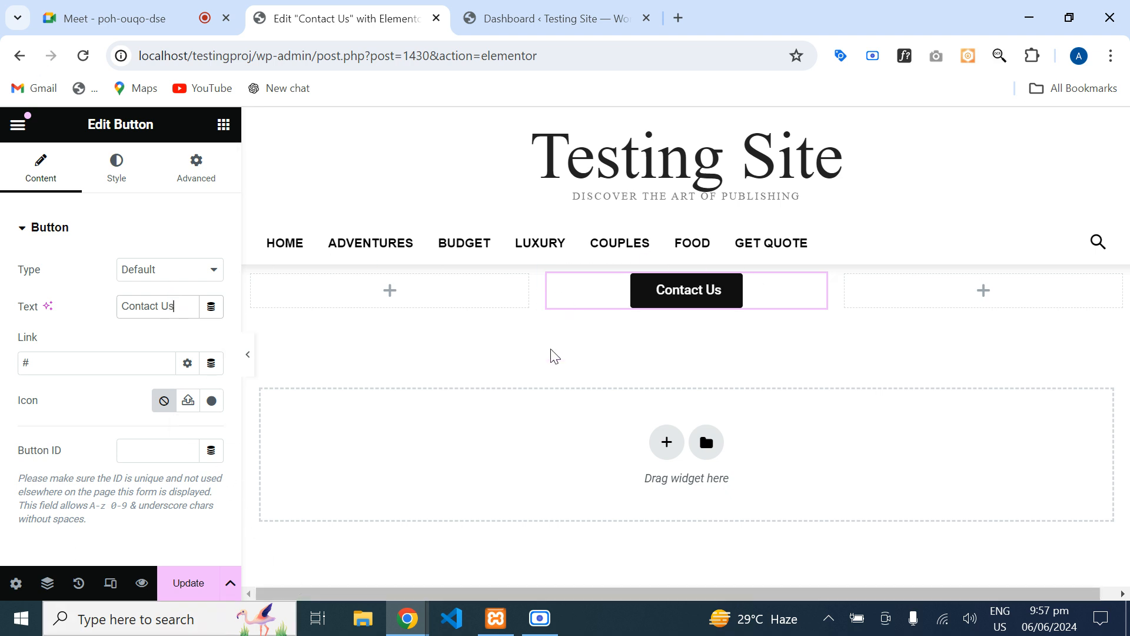
- Examine the CSS Classes setting in the Contact Us button's advanced options, and update the page
{"action": "left_click", "coordinate": [194, 178]}
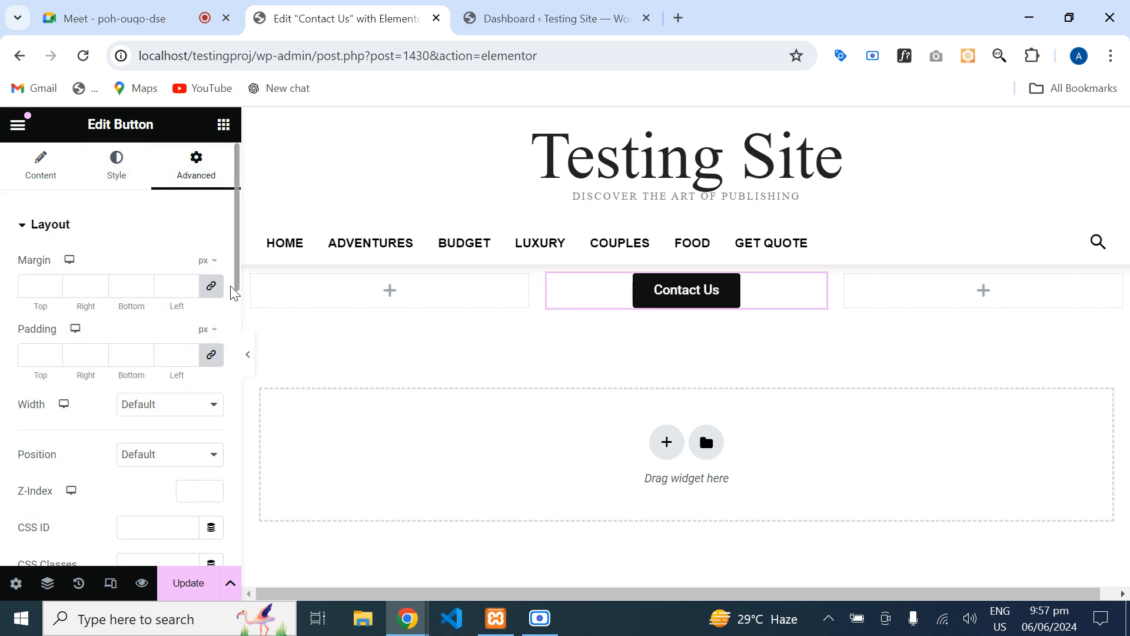
{"action": "left_click_drag", "start_coordinate": [239, 282], "coordinate": [235, 336]}
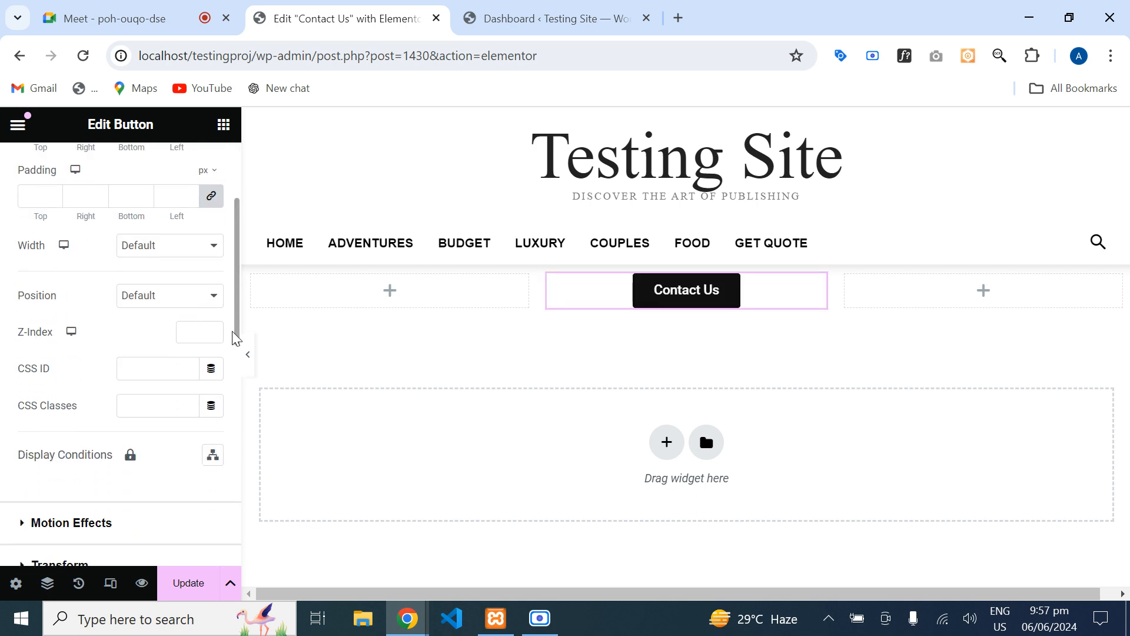
{"action": "left_click", "coordinate": [143, 406]}
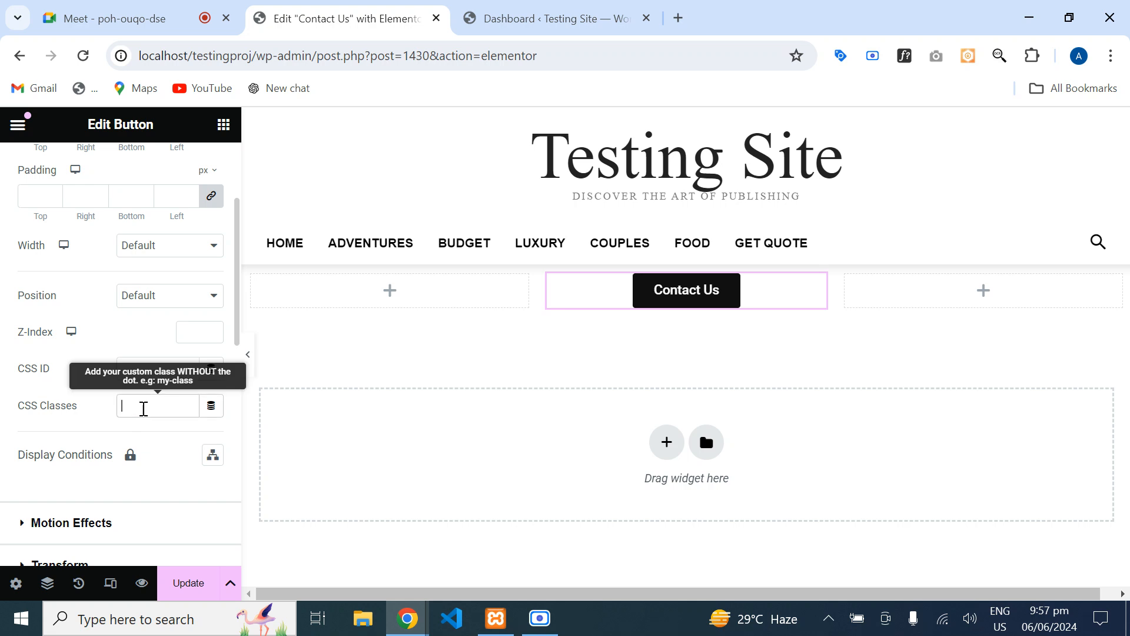
{"action": "left_click", "coordinate": [184, 595]}
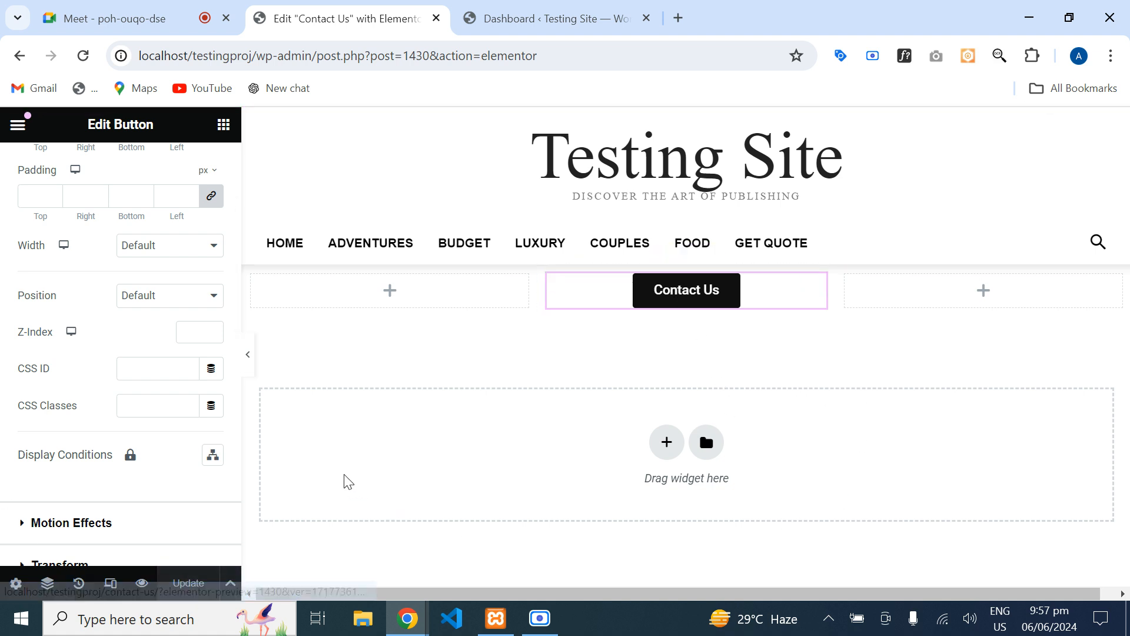
- In the WordPress dashboard, open the list of all WPForms forms and examine the Contact Form's shortcode
{"action": "left_click", "coordinate": [571, 7]}
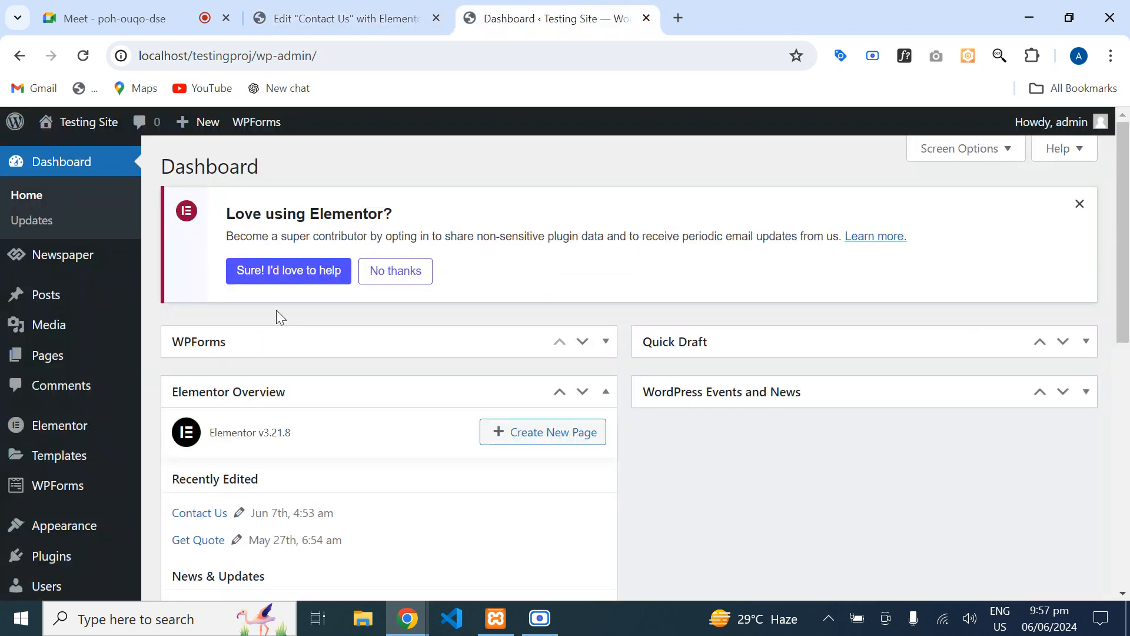
{"action": "scroll", "coordinate": [82, 460], "scroll_direction": "down", "scroll_amount": 6}
{"action": "mouse_move", "coordinate": [63, 393]}
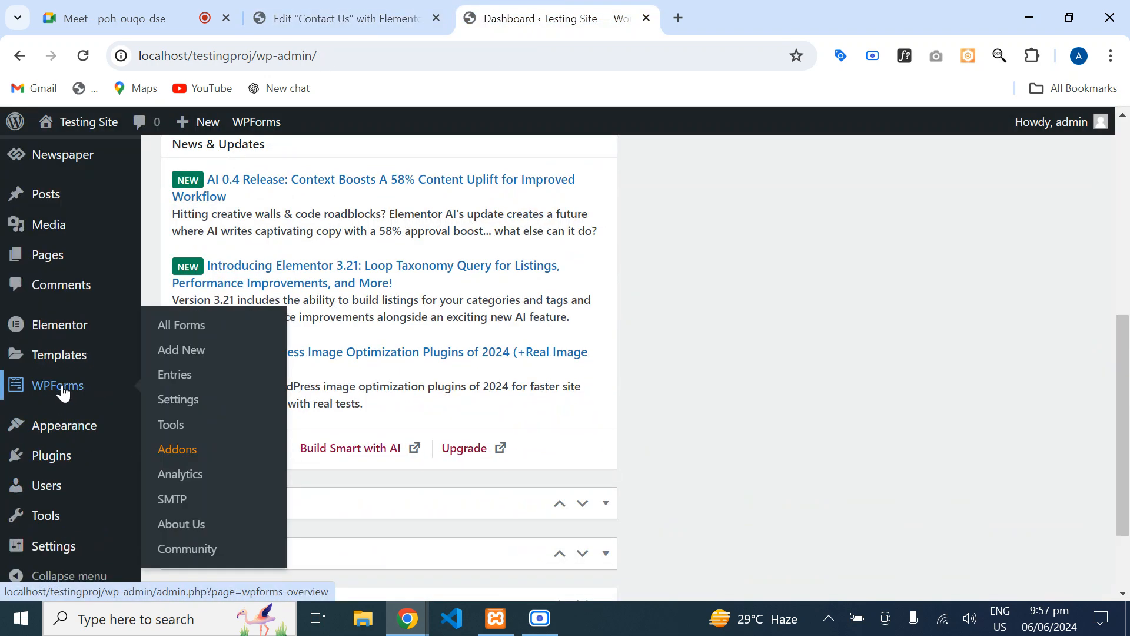
{"action": "left_click", "coordinate": [183, 330]}
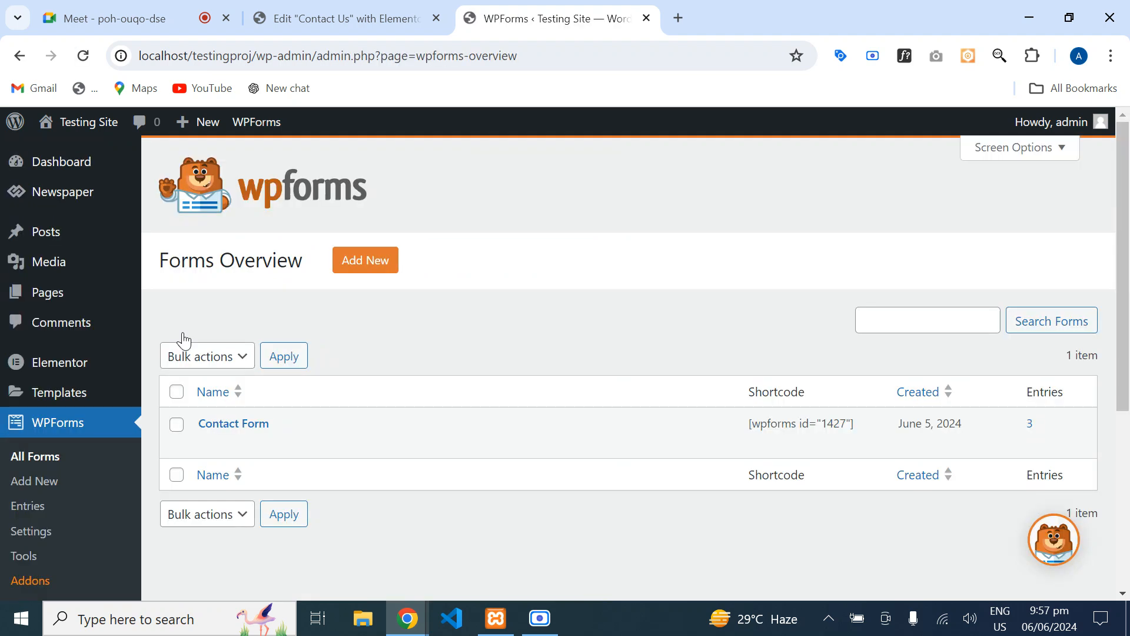
{"action": "left_click_drag", "start_coordinate": [753, 396], "coordinate": [815, 403]}
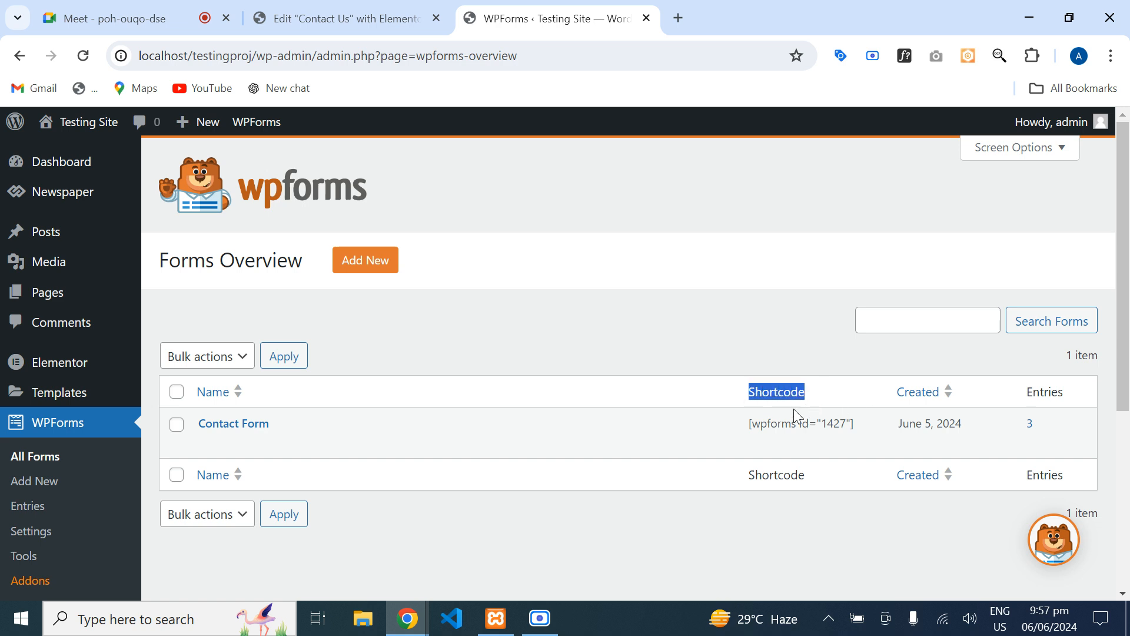
{"action": "mouse_move", "coordinate": [740, 429]}
{"action": "left_mouse_down"}
{"action": "mouse_move", "coordinate": [828, 422]}
{"action": "mouse_move", "coordinate": [757, 428]}
{"action": "left_mouse_up"}
{"action": "left_click", "coordinate": [808, 513]}
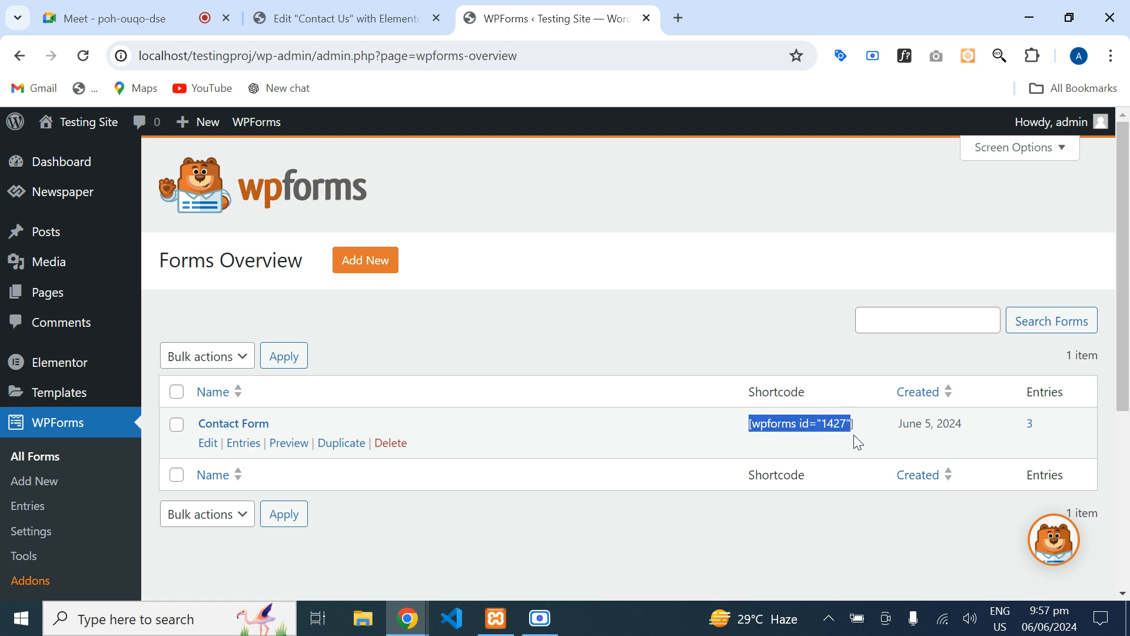
{"action": "left_click_drag", "start_coordinate": [854, 425], "coordinate": [746, 423]}
{"action": "left_click", "coordinate": [590, 554]}
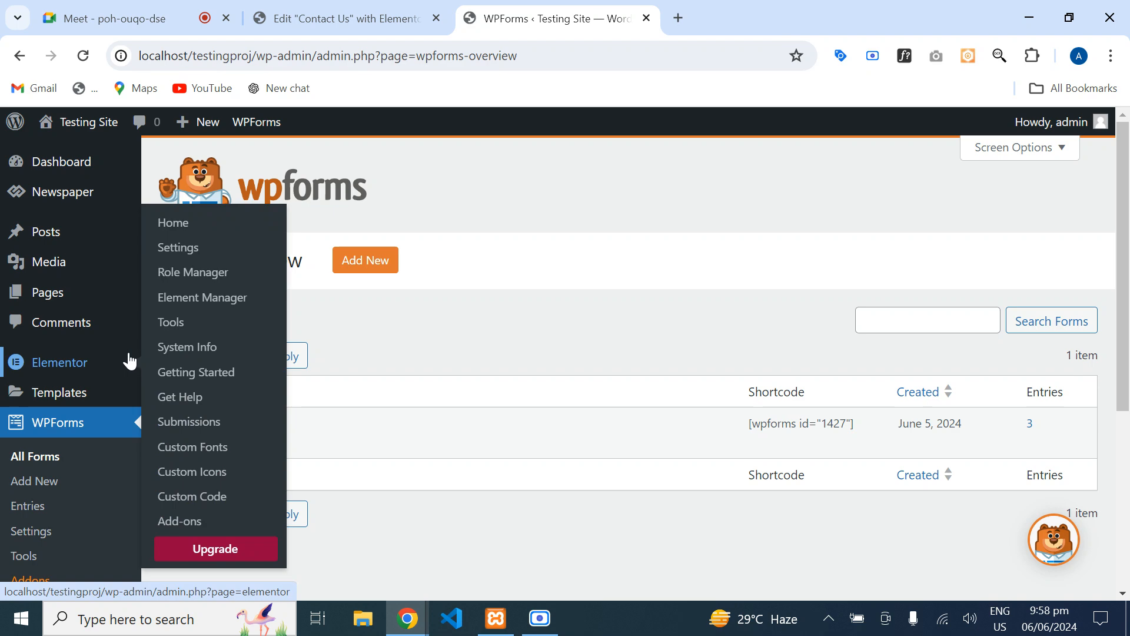
- Open the page for adding new plugins and search for "popup maker"
{"action": "scroll", "coordinate": [224, 360], "scroll_direction": "down", "scroll_amount": 5}
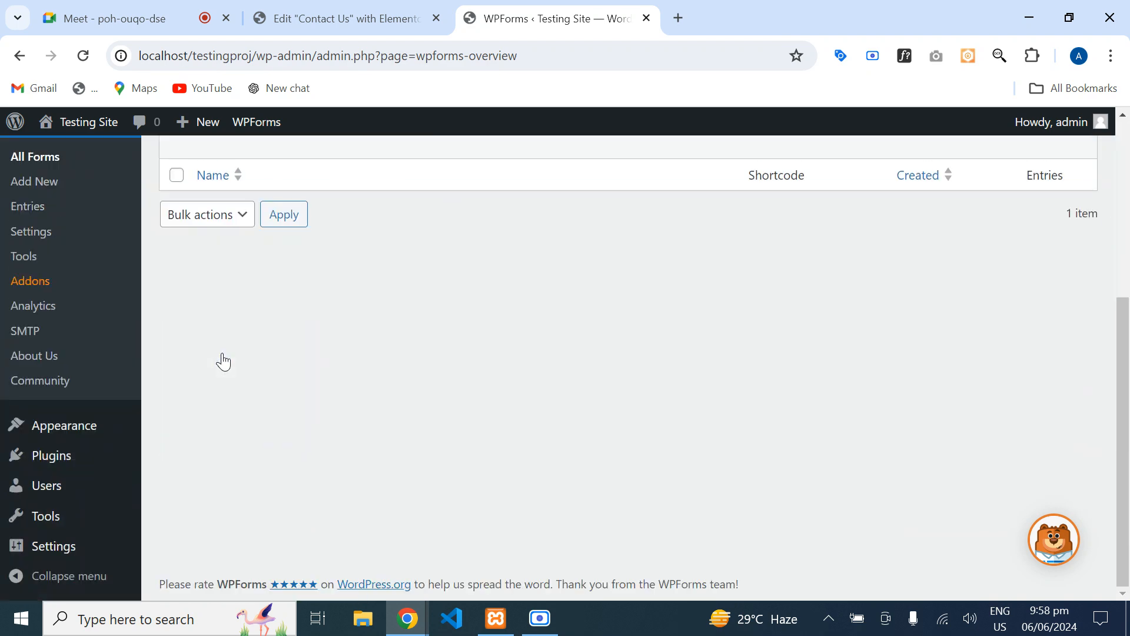
{"action": "mouse_move", "coordinate": [56, 462]}
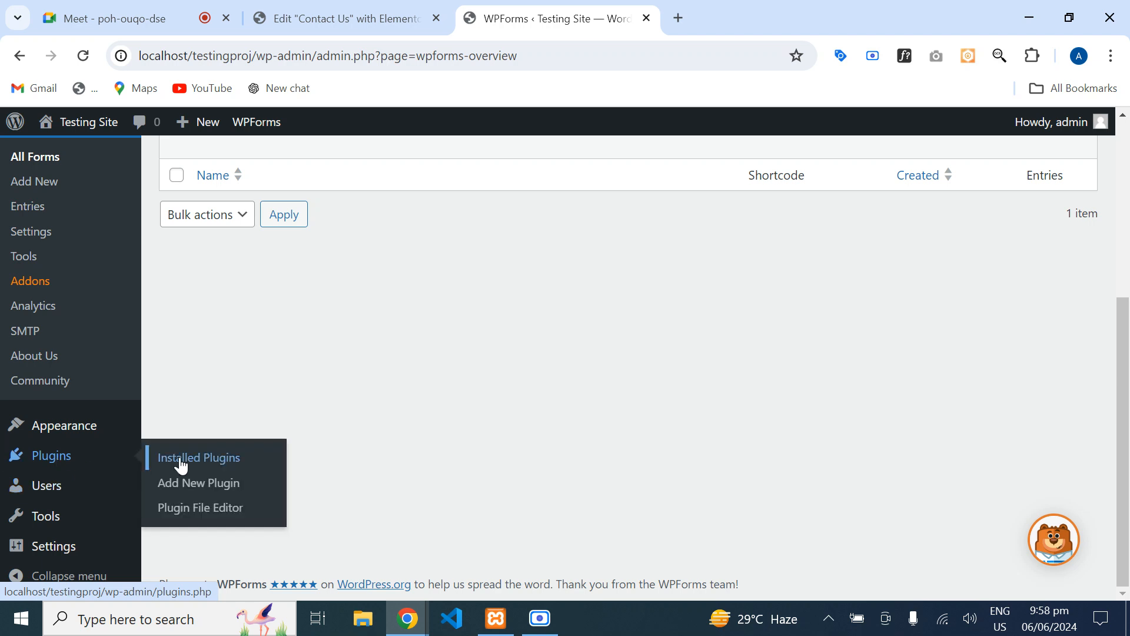
{"action": "left_click", "coordinate": [194, 494]}
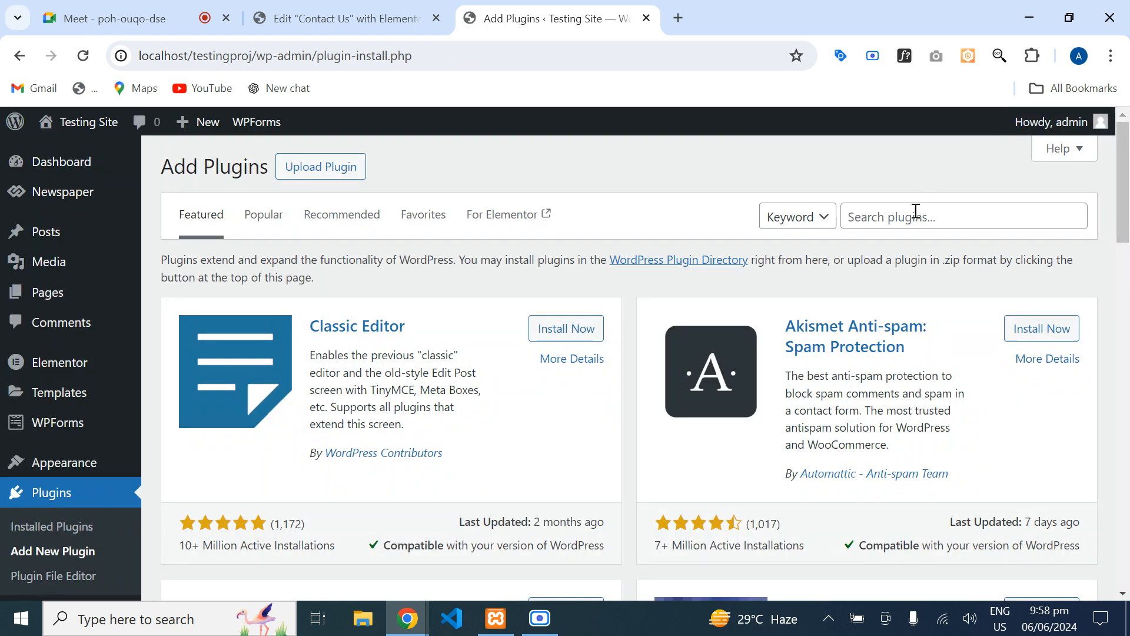
{"action": "left_click", "coordinate": [916, 214]}
{"action": "type", "text": "popup maker"}
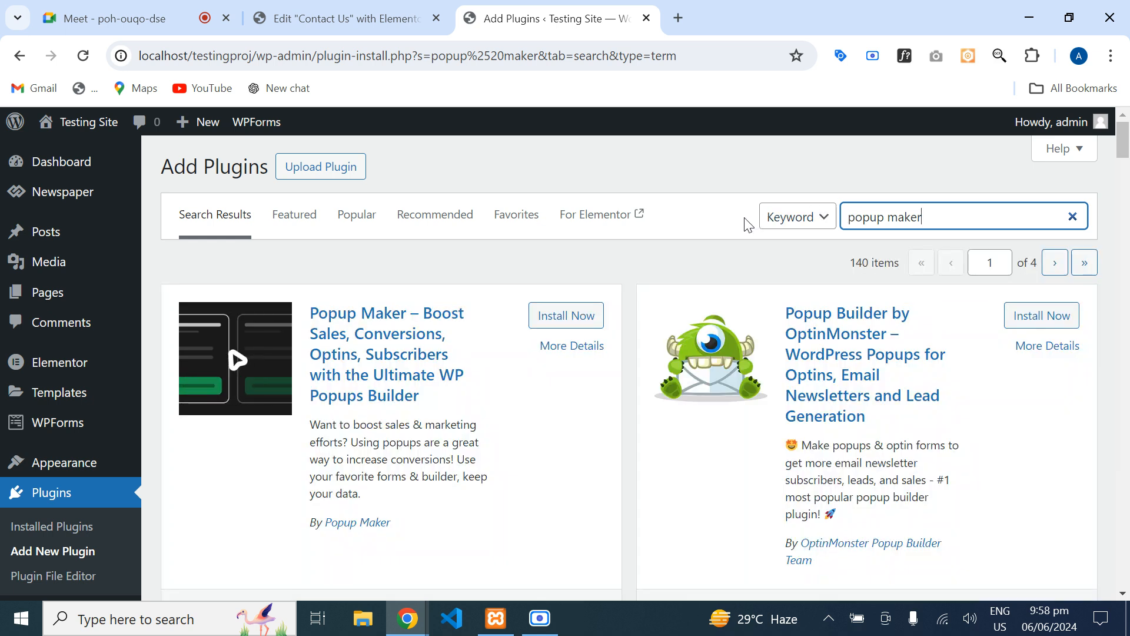
- Install and activate the Popup Maker plugin
{"action": "left_click", "coordinate": [556, 326]}
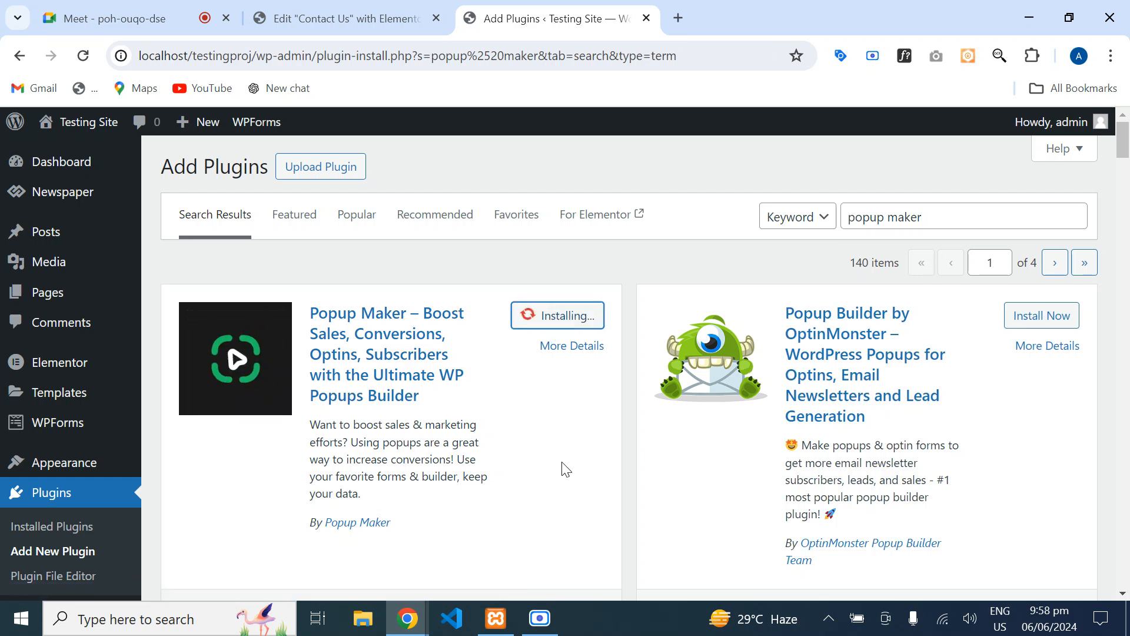
{"action": "left_click", "coordinate": [546, 630]}
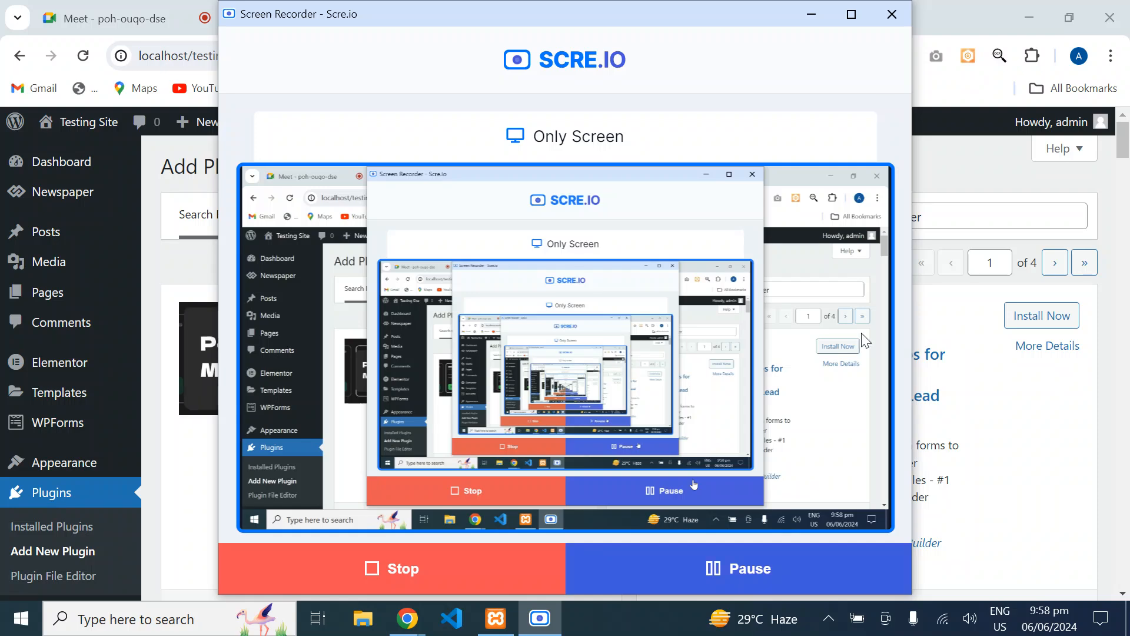
{"action": "left_click", "coordinate": [808, 14]}
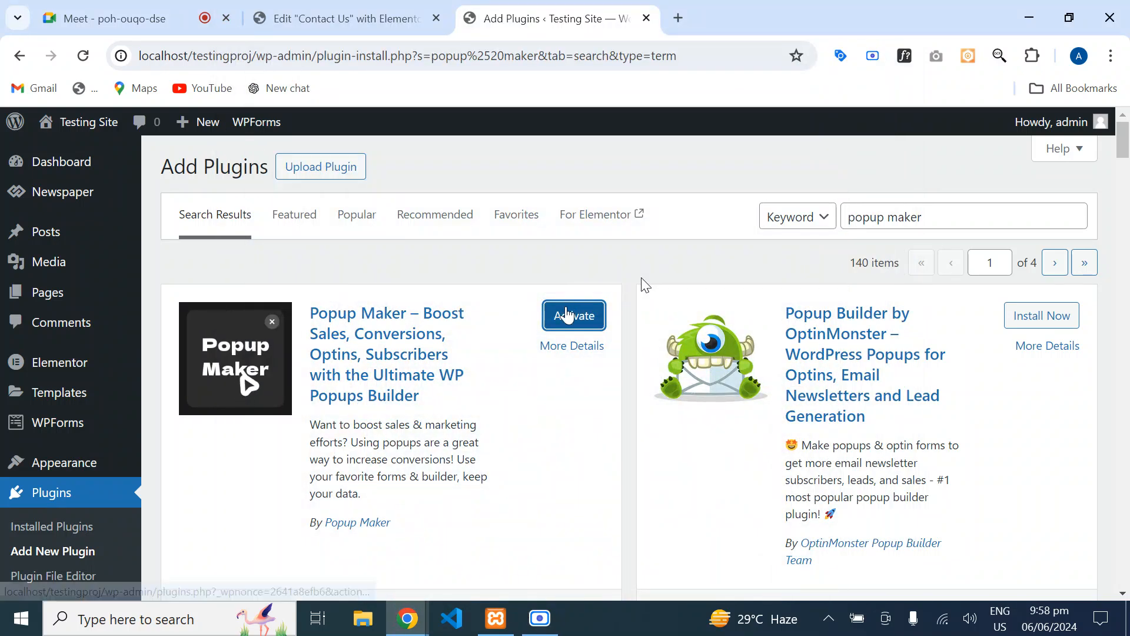
{"action": "left_click", "coordinate": [567, 320]}
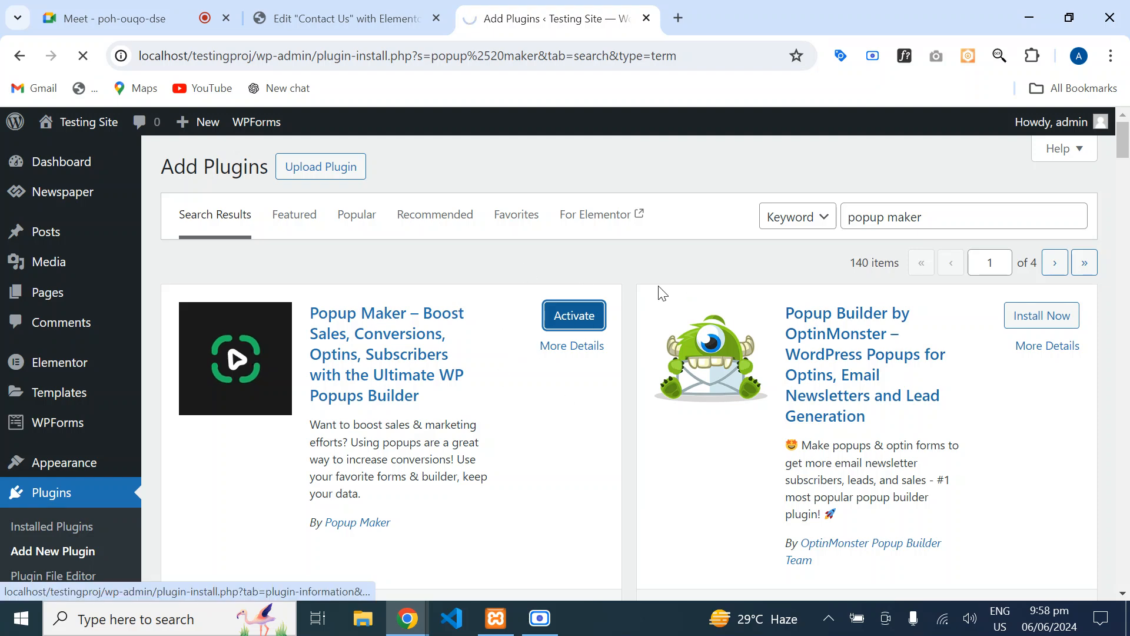
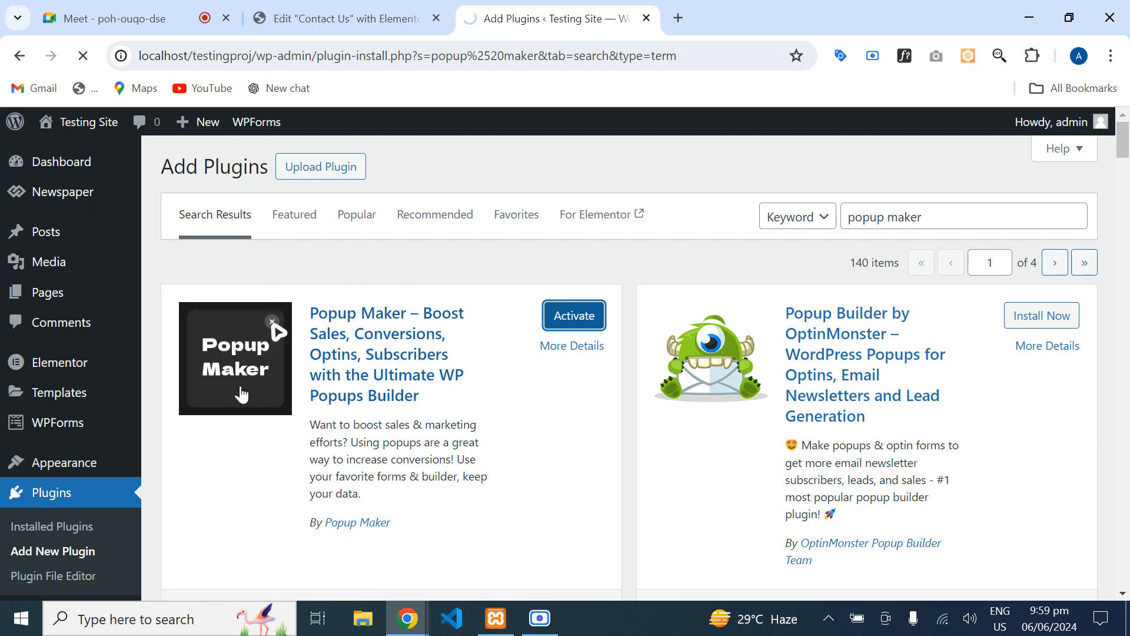
- Open Elementor's Saved Templates page and look over the template list
{"action": "scroll", "coordinate": [513, 384], "scroll_direction": "down", "scroll_amount": 5}
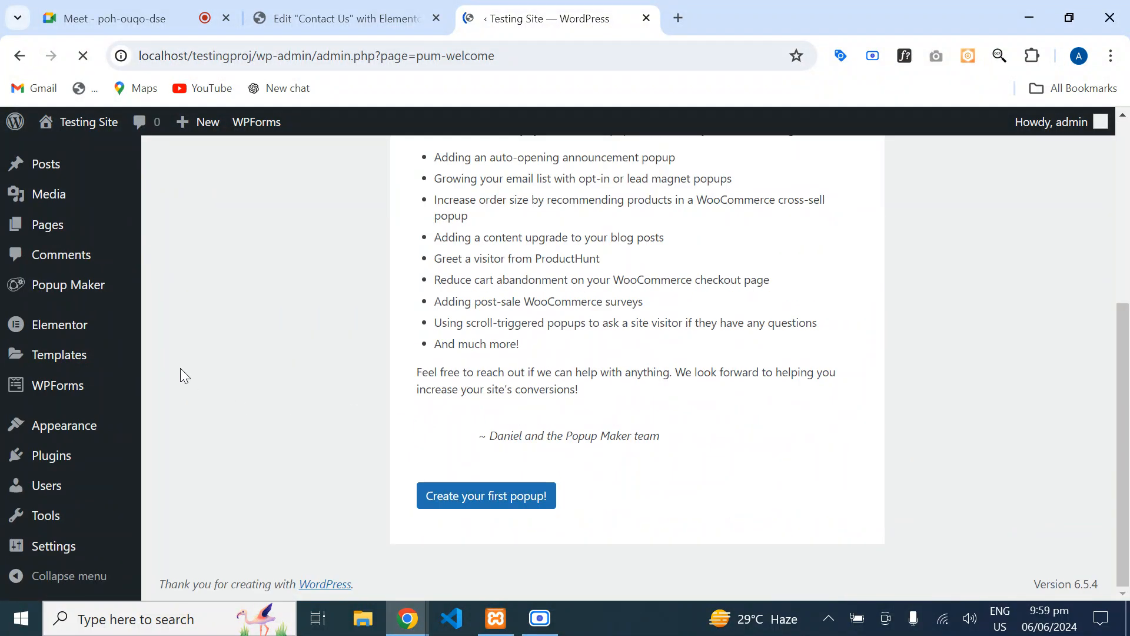
{"action": "mouse_move", "coordinate": [79, 364]}
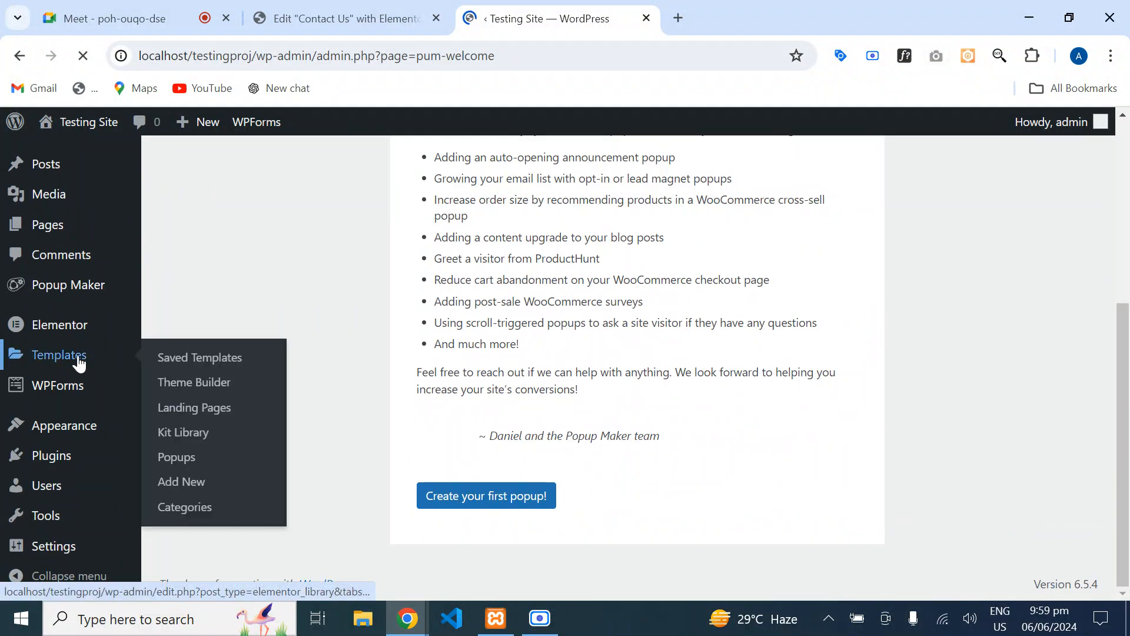
{"action": "left_click", "coordinate": [201, 363]}
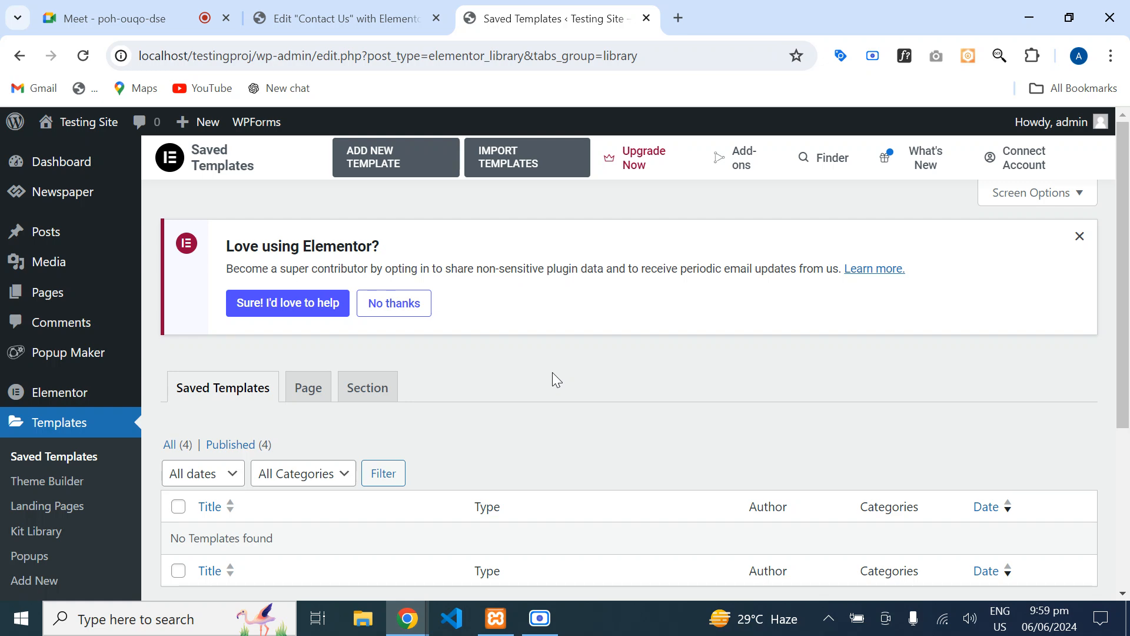
{"action": "scroll", "coordinate": [384, 422], "scroll_direction": "down", "scroll_amount": 4}
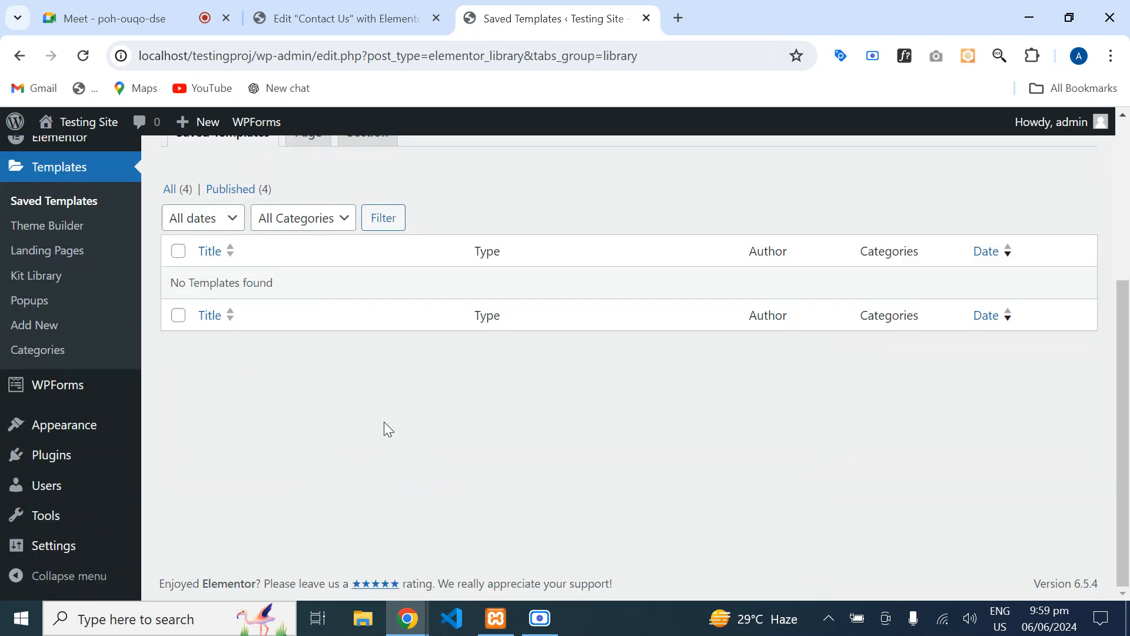
{"action": "scroll", "coordinate": [384, 423], "scroll_direction": "up", "scroll_amount": 4}
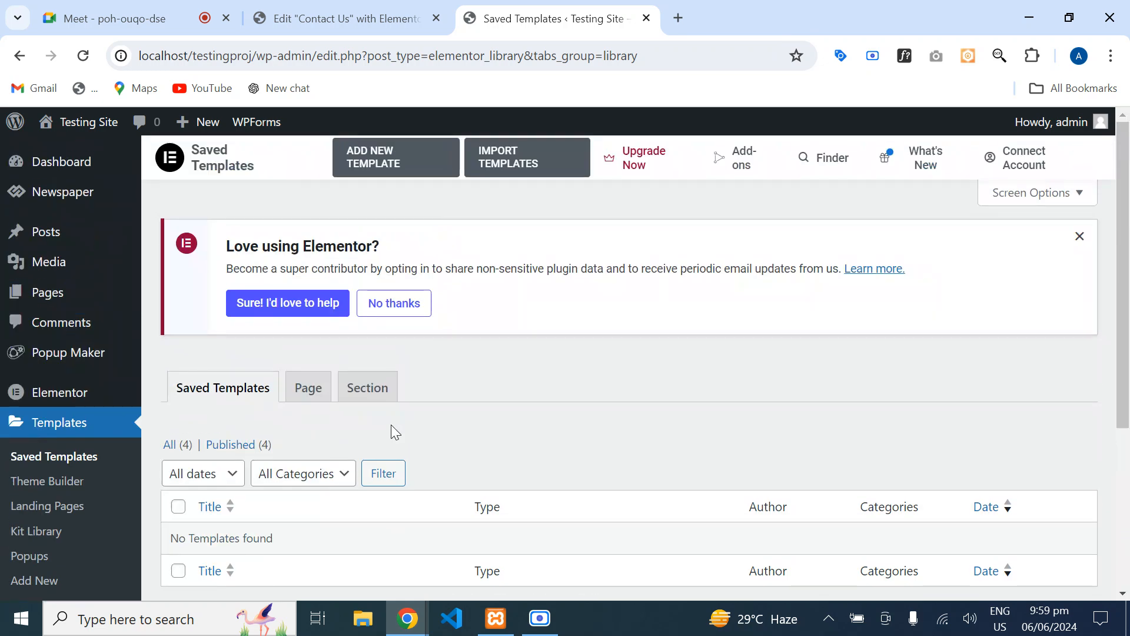
{"action": "scroll", "coordinate": [391, 432], "scroll_direction": "down", "scroll_amount": 4}
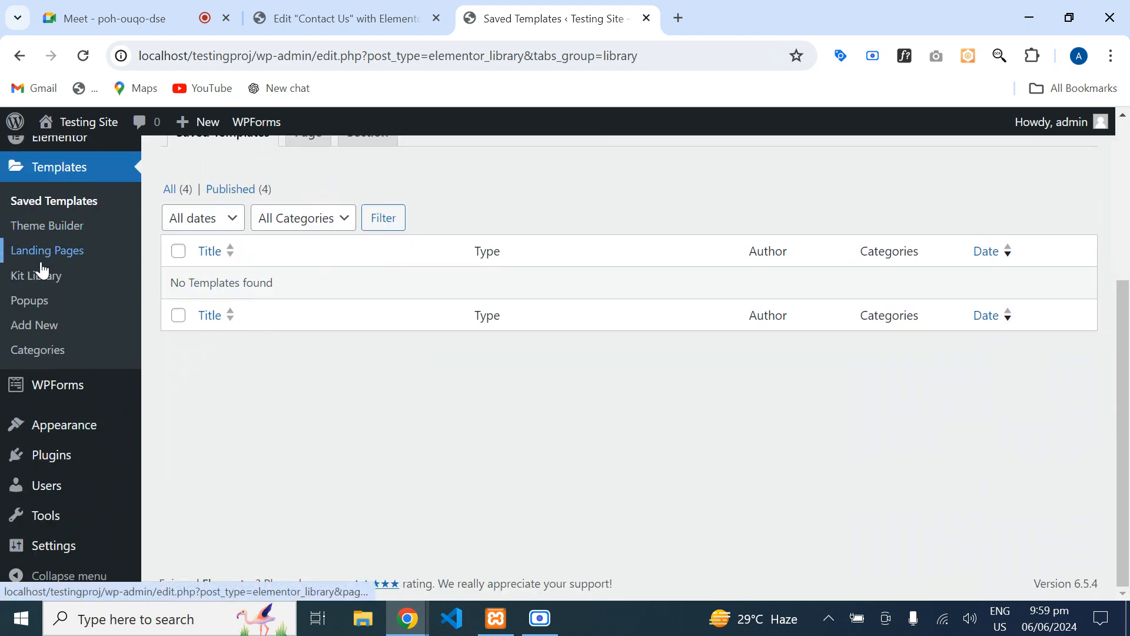
{"action": "left_click", "coordinate": [55, 169]}
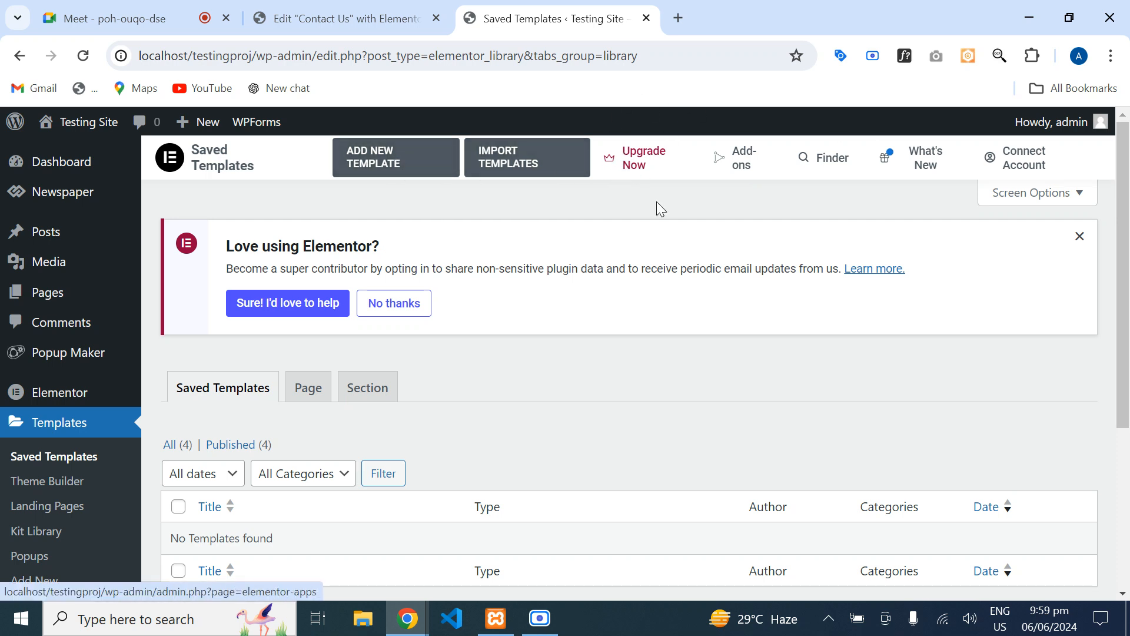
- Create a new popup in Popup Maker and name it "Contact Us Popup"
{"action": "mouse_move", "coordinate": [47, 358]}
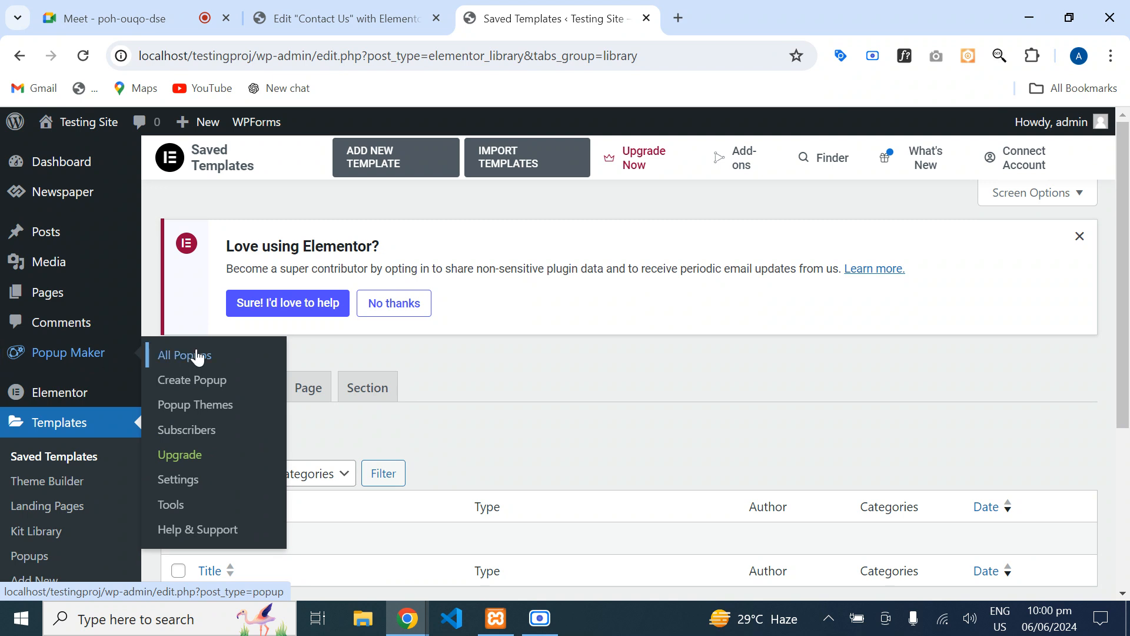
{"action": "left_click", "coordinate": [171, 392]}
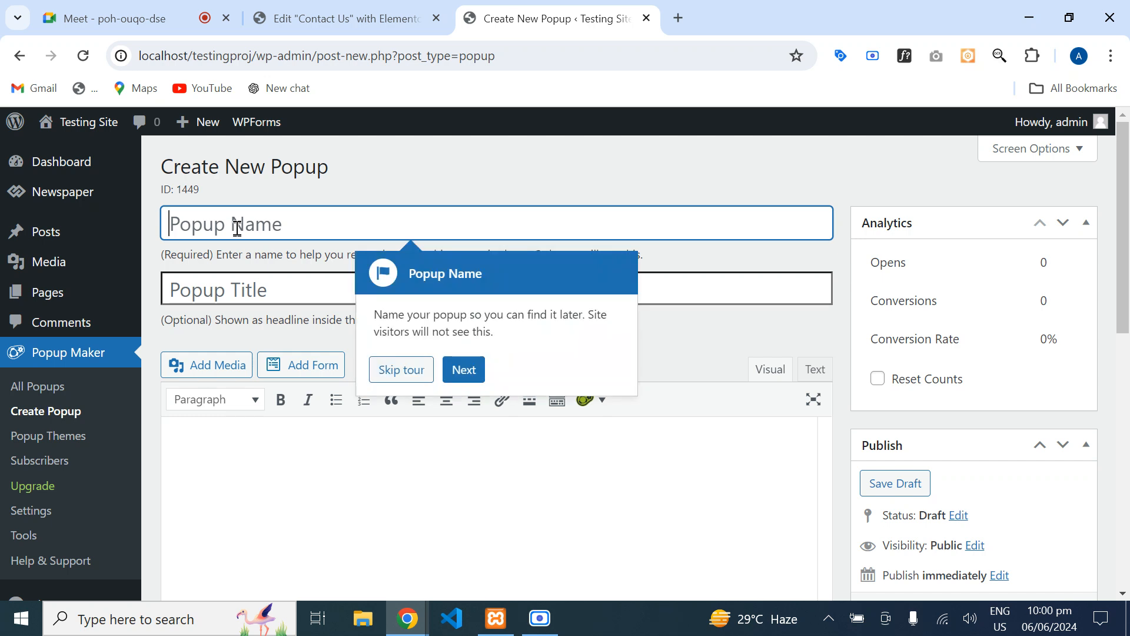
{"action": "type", "text": "Contact Us"}
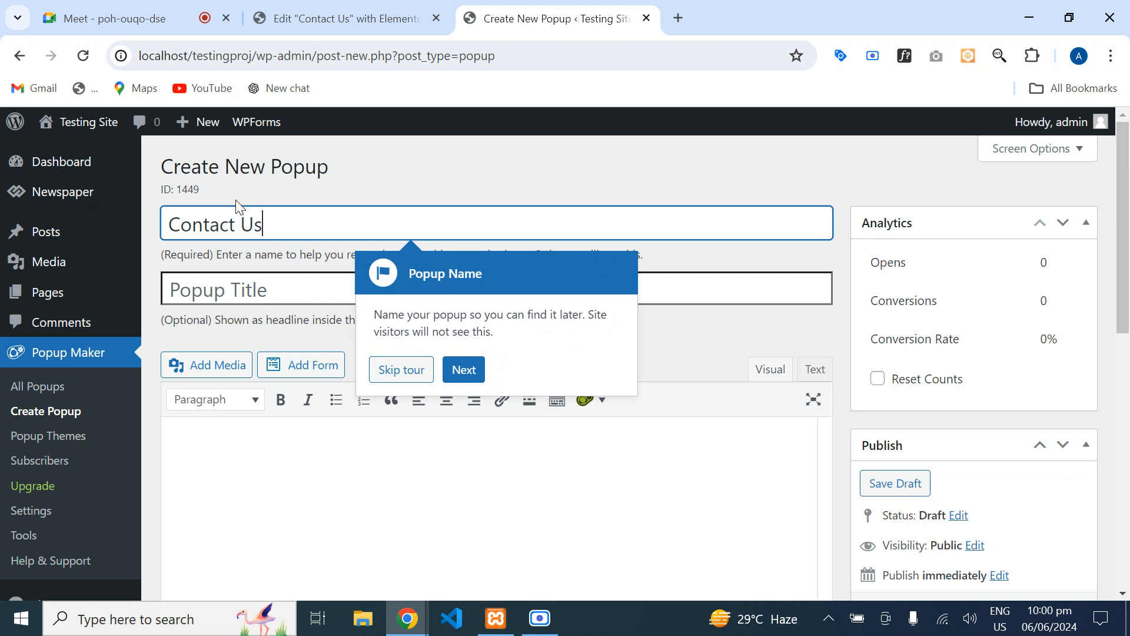
{"action": "type", "text": " Popup"}
{"action": "left_click", "coordinate": [325, 485]}
{"action": "left_click", "coordinate": [187, 290]}
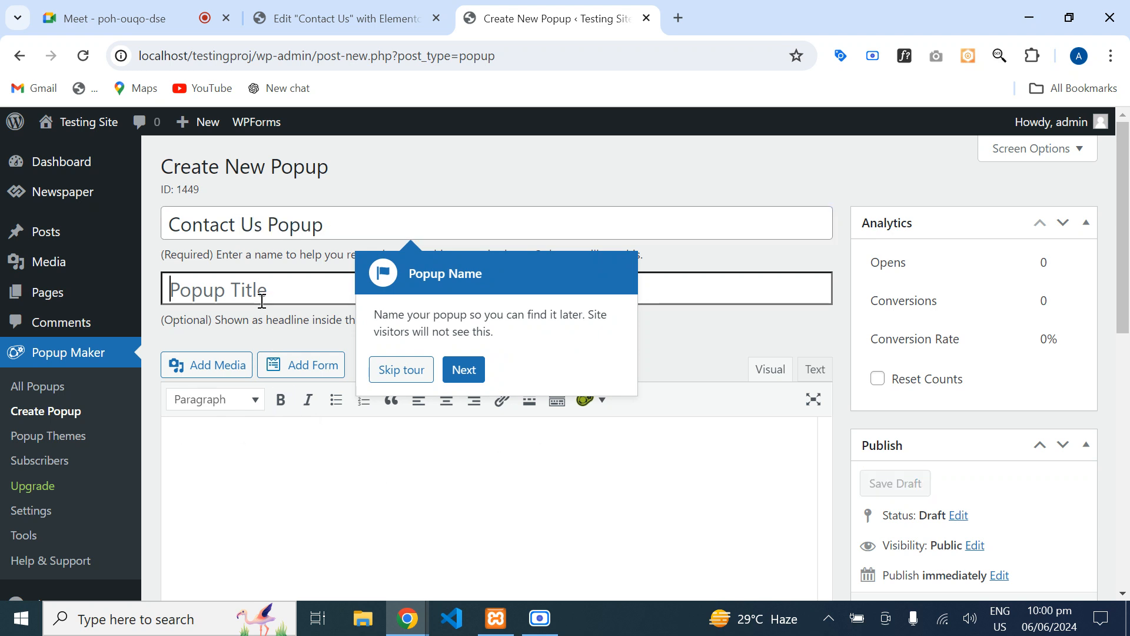
- Dismiss the tour, insert the form shortcode [wpforms id="1427"] as the popup's content, and publish the popup
{"action": "left_click", "coordinate": [466, 369]}
{"action": "left_click", "coordinate": [387, 243]}
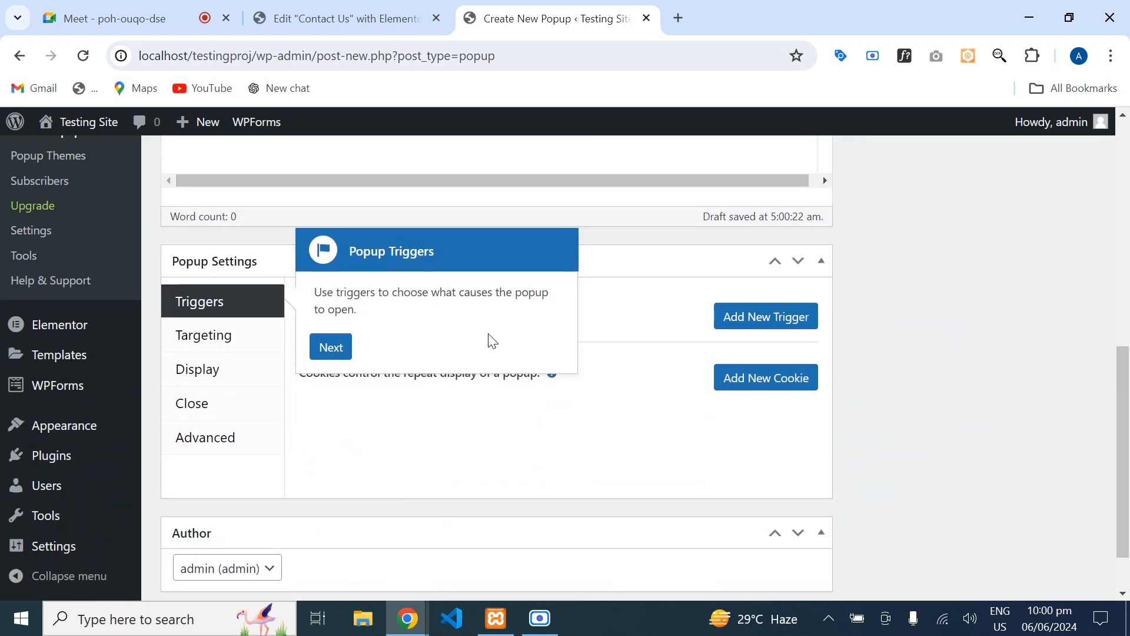
{"action": "scroll", "coordinate": [530, 348], "scroll_direction": "up", "scroll_amount": 7}
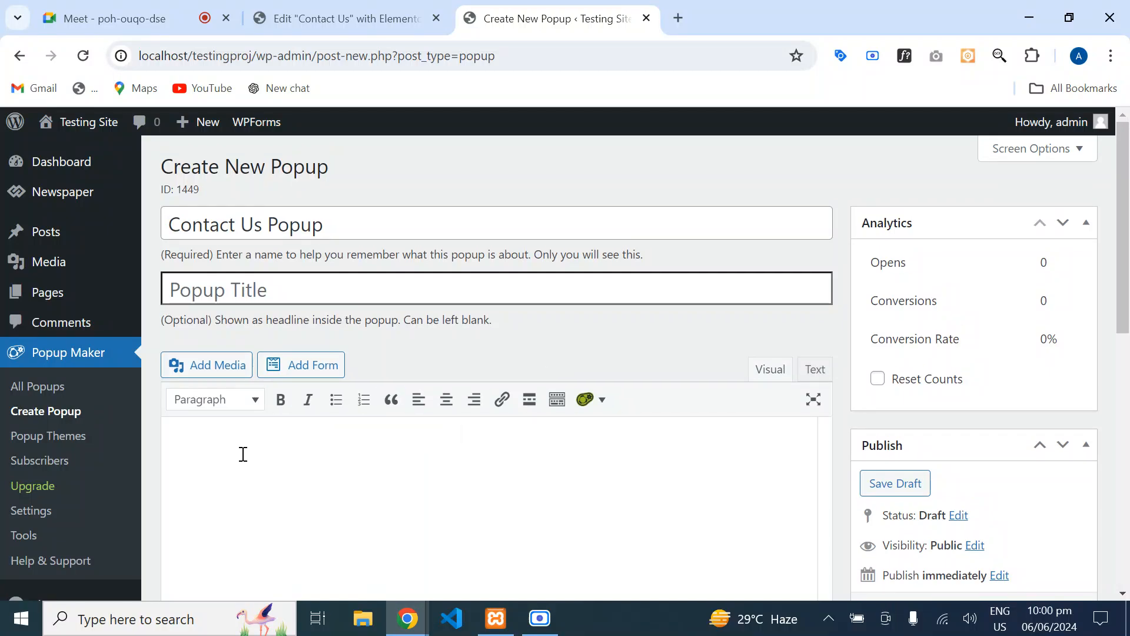
{"action": "left_click", "coordinate": [355, 469]}
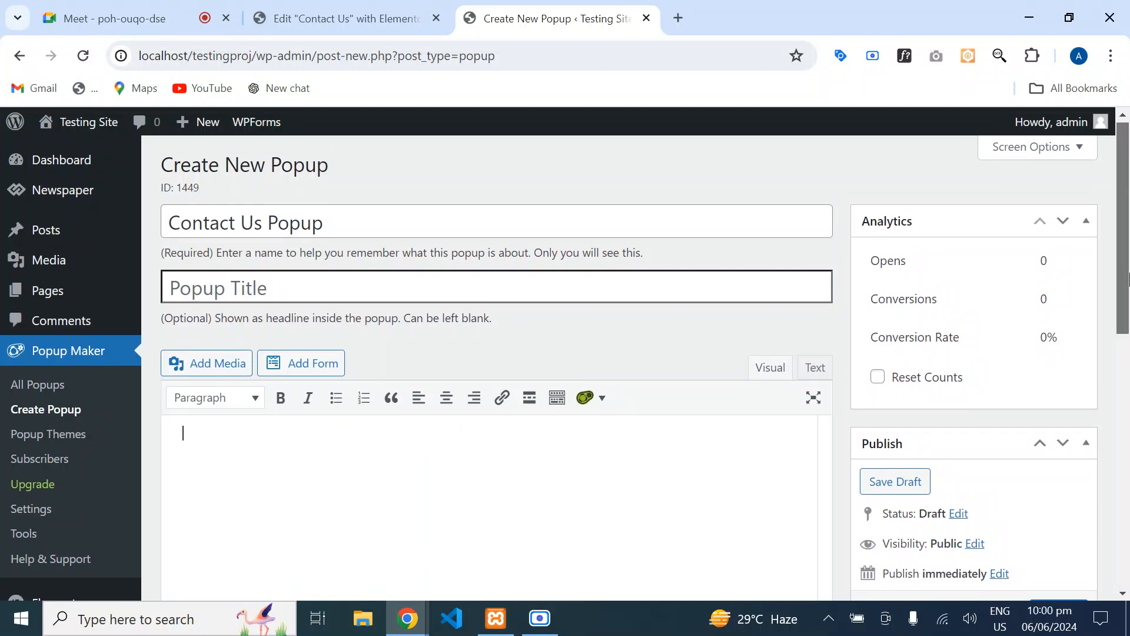
{"action": "scroll", "coordinate": [208, 334], "scroll_direction": "down", "scroll_amount": 2}
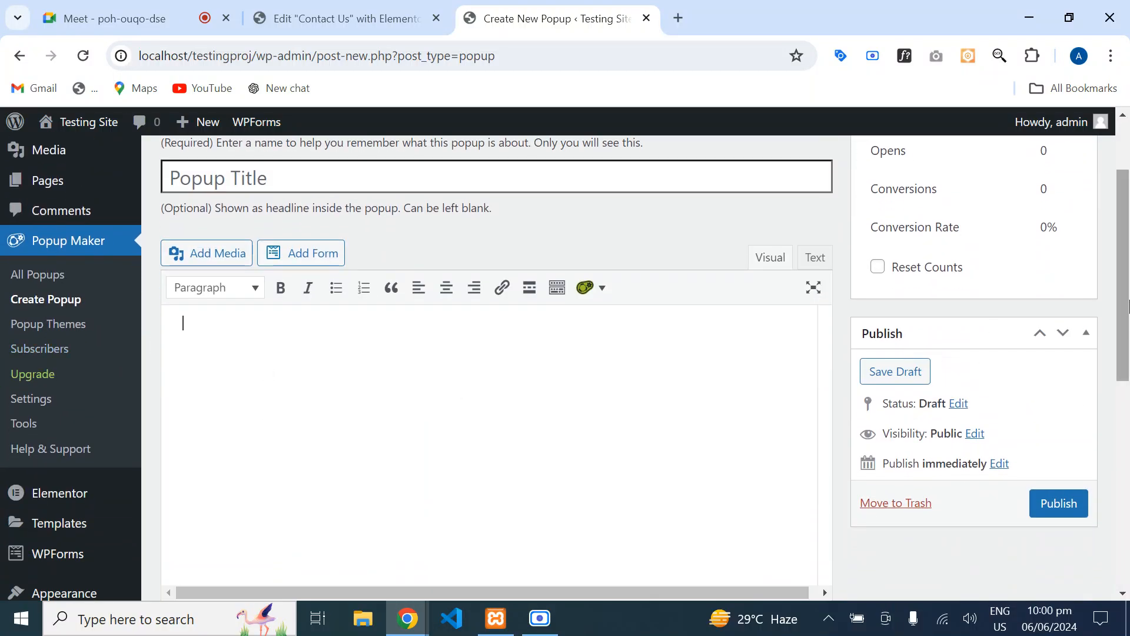
{"action": "scroll", "coordinate": [1126, 306], "scroll_direction": "up", "scroll_amount": 2}
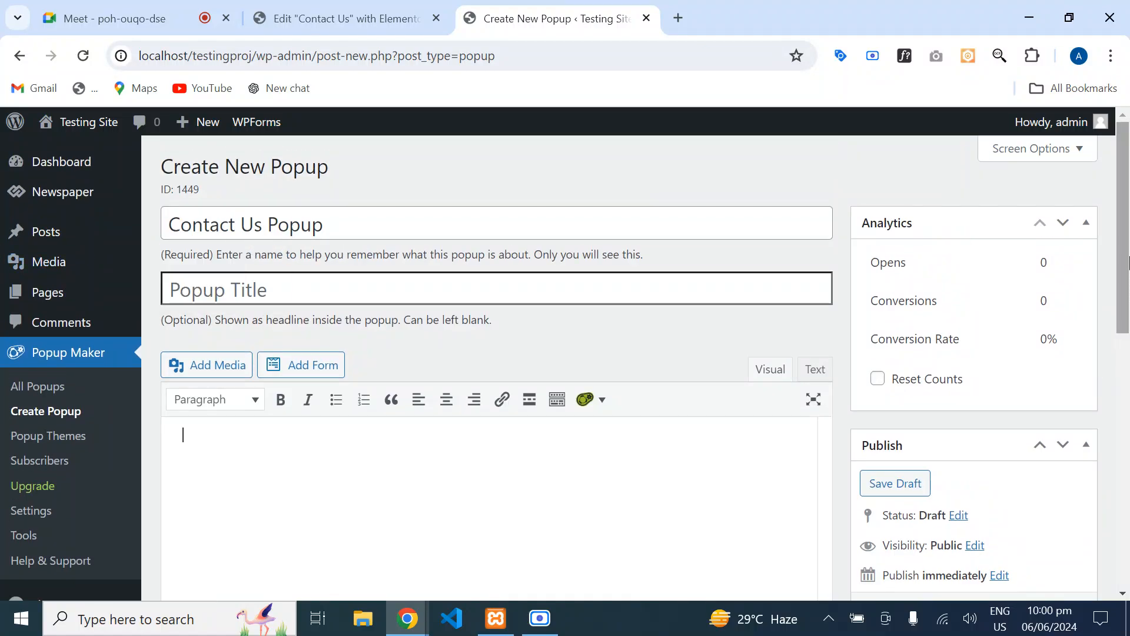
{"action": "scroll", "coordinate": [1128, 263], "scroll_direction": "down", "scroll_amount": 2}
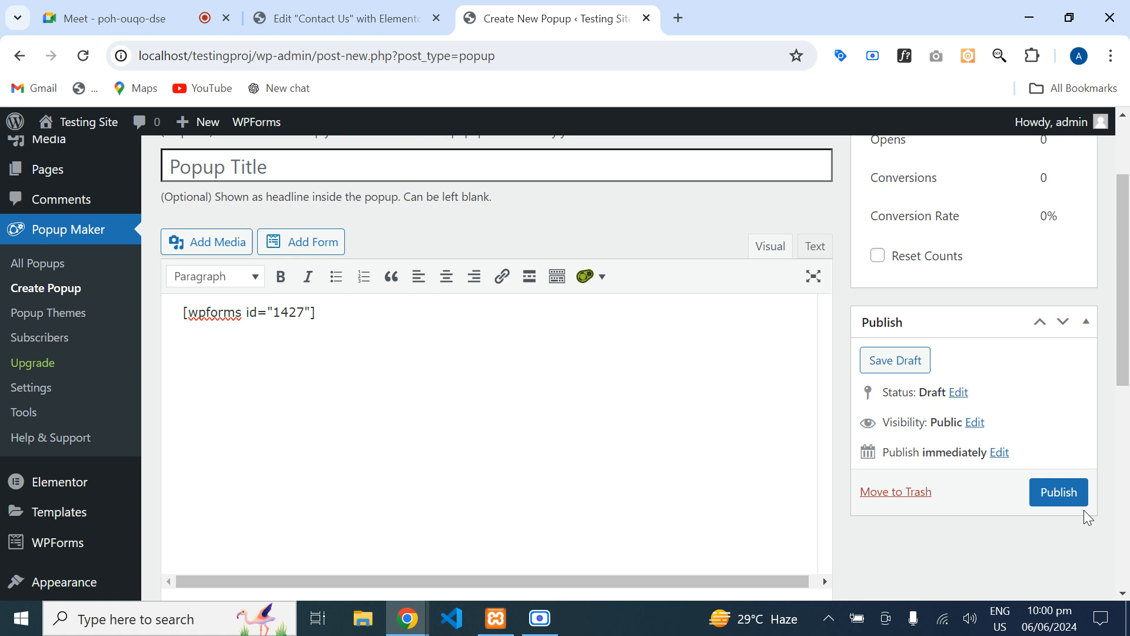
{"action": "left_click", "coordinate": [1068, 501]}
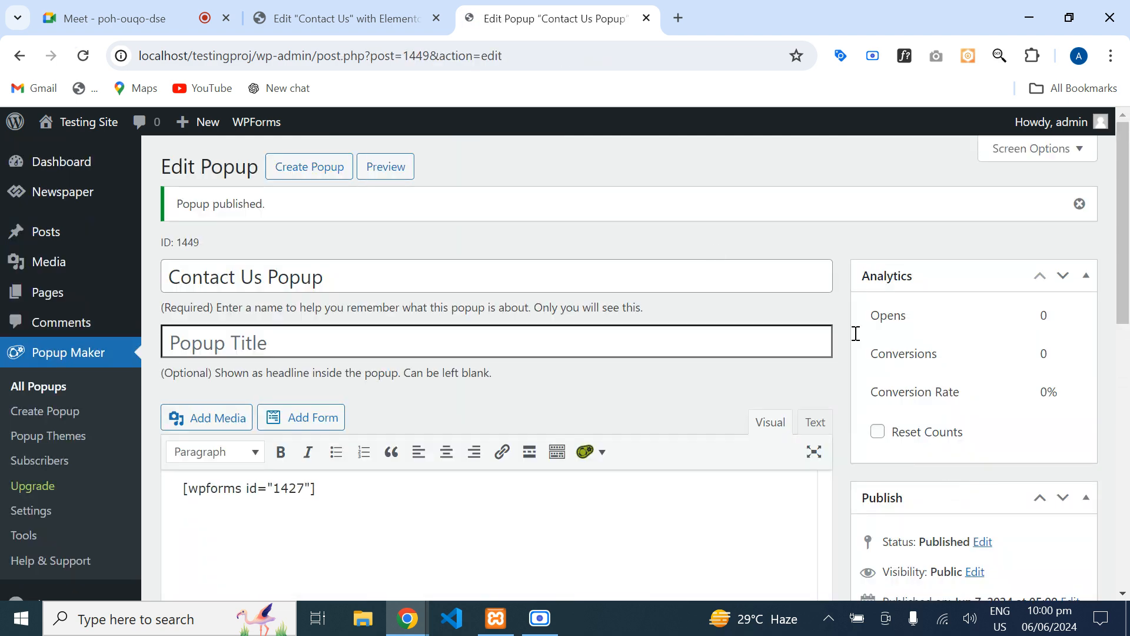
- Preview the published popup on the site, close it, and return to editing the popup
{"action": "left_click_drag", "start_coordinate": [1127, 282], "coordinate": [1127, 247]}
{"action": "left_click", "coordinate": [386, 167]}
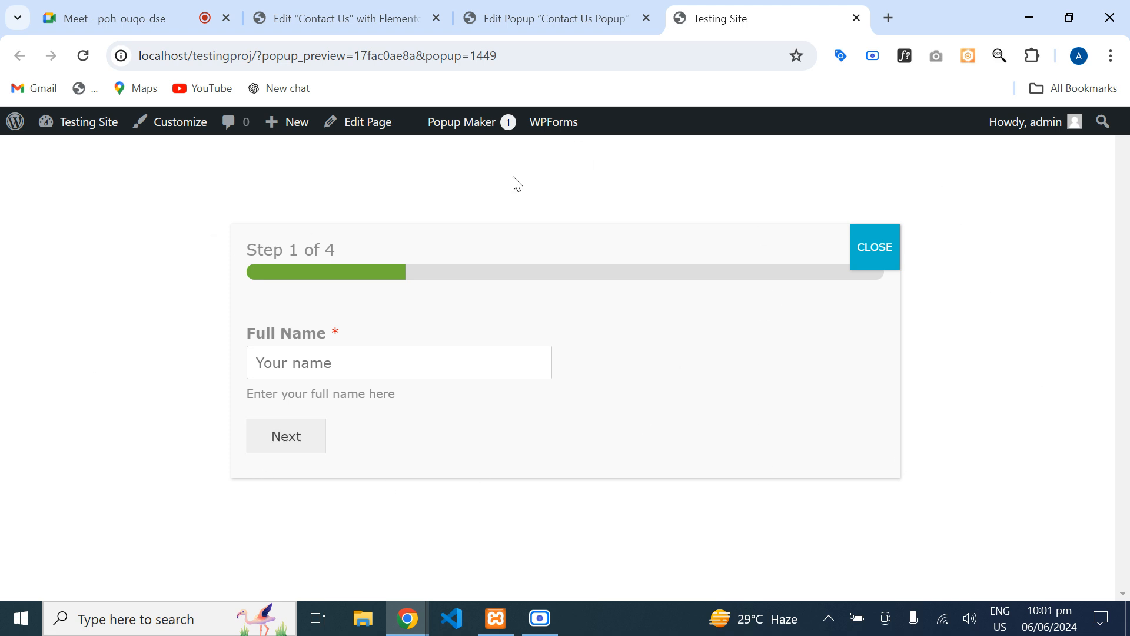
{"action": "left_click", "coordinate": [879, 255]}
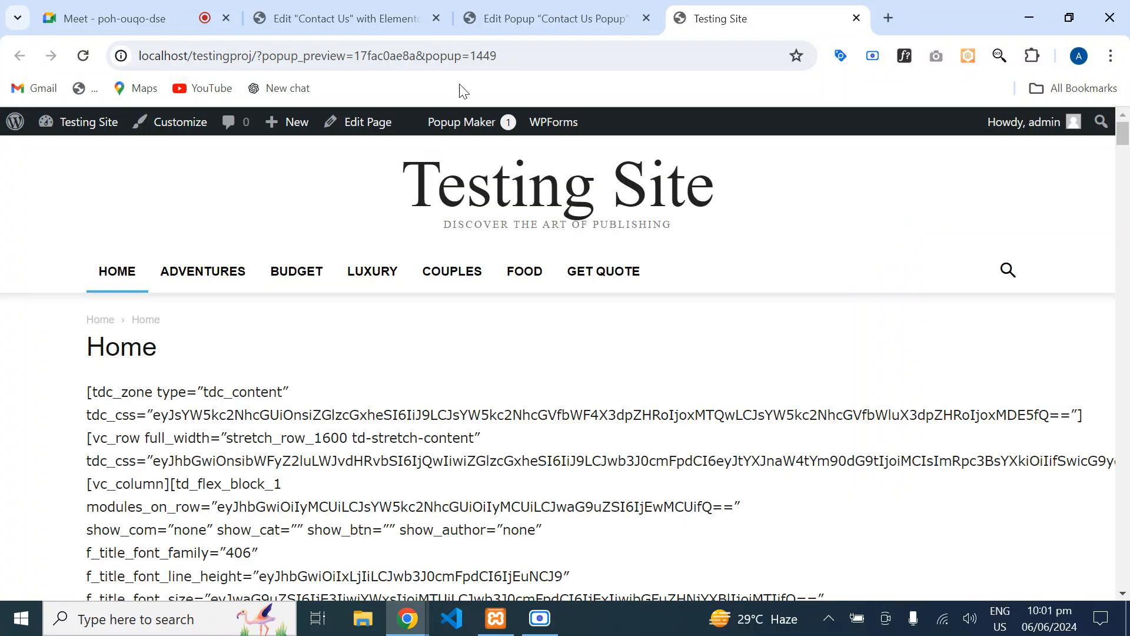
{"action": "left_click", "coordinate": [518, 18]}
{"action": "left_click", "coordinate": [857, 19]}
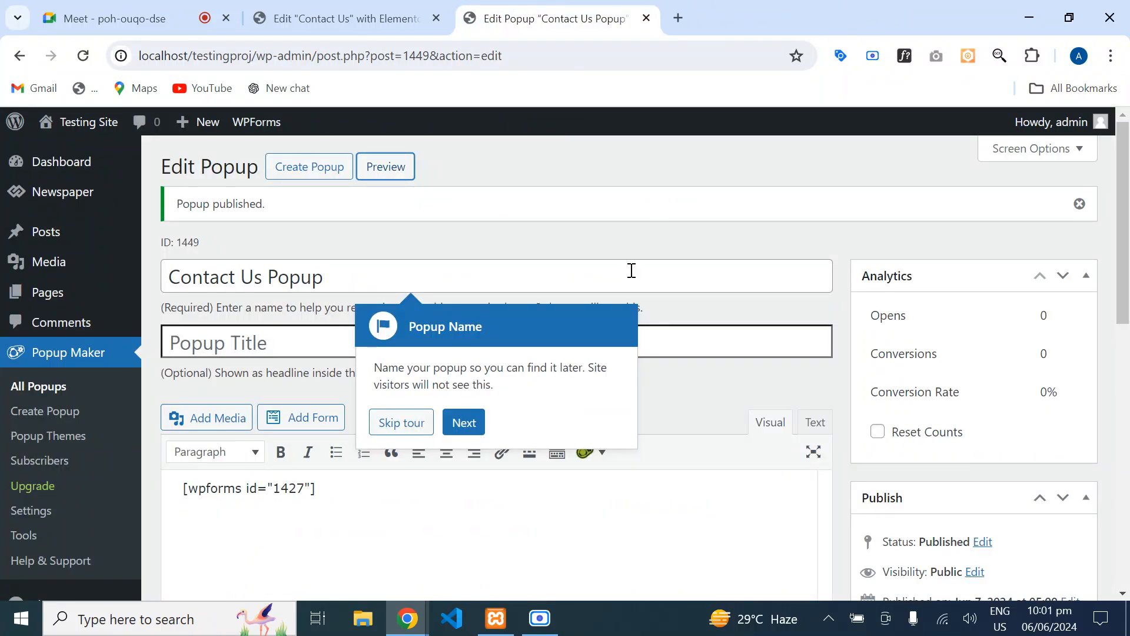
- Go through the setup tour and review the popup's Triggers, Targeting and Display settings
{"action": "left_click", "coordinate": [464, 423]}
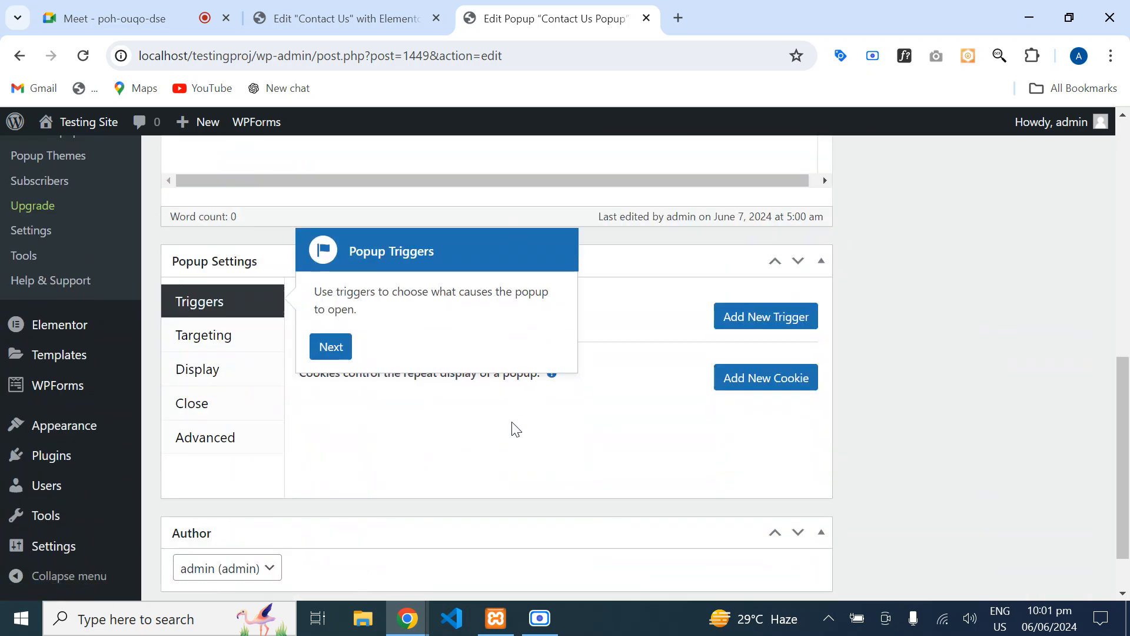
{"action": "scroll", "coordinate": [878, 364], "scroll_direction": "up", "scroll_amount": 10}
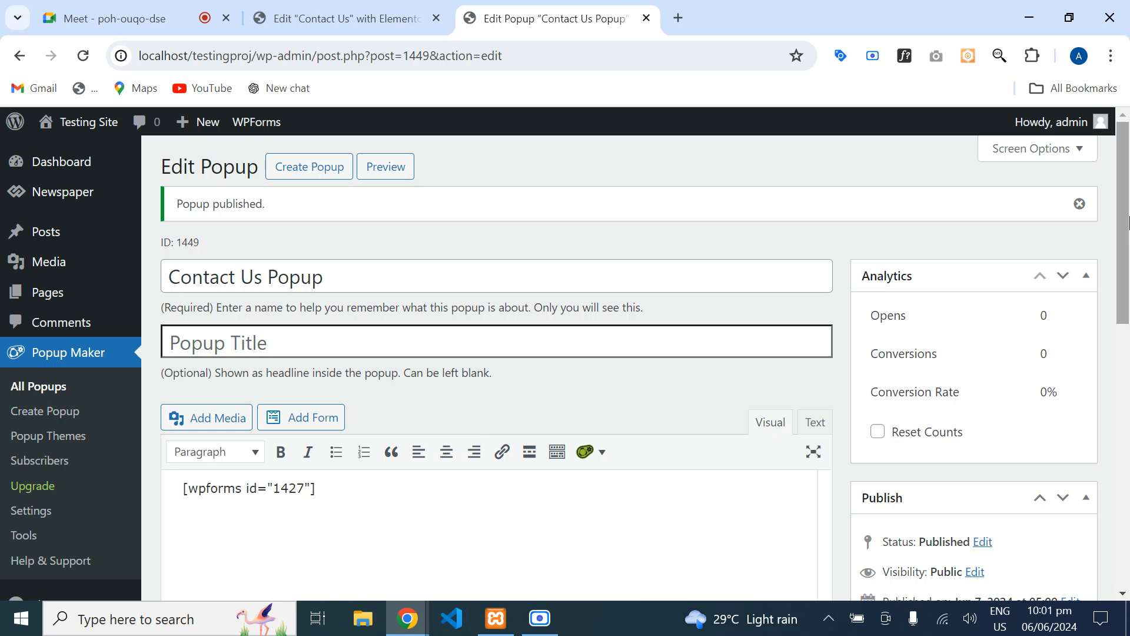
{"action": "left_click_drag", "start_coordinate": [1123, 222], "coordinate": [1124, 420]}
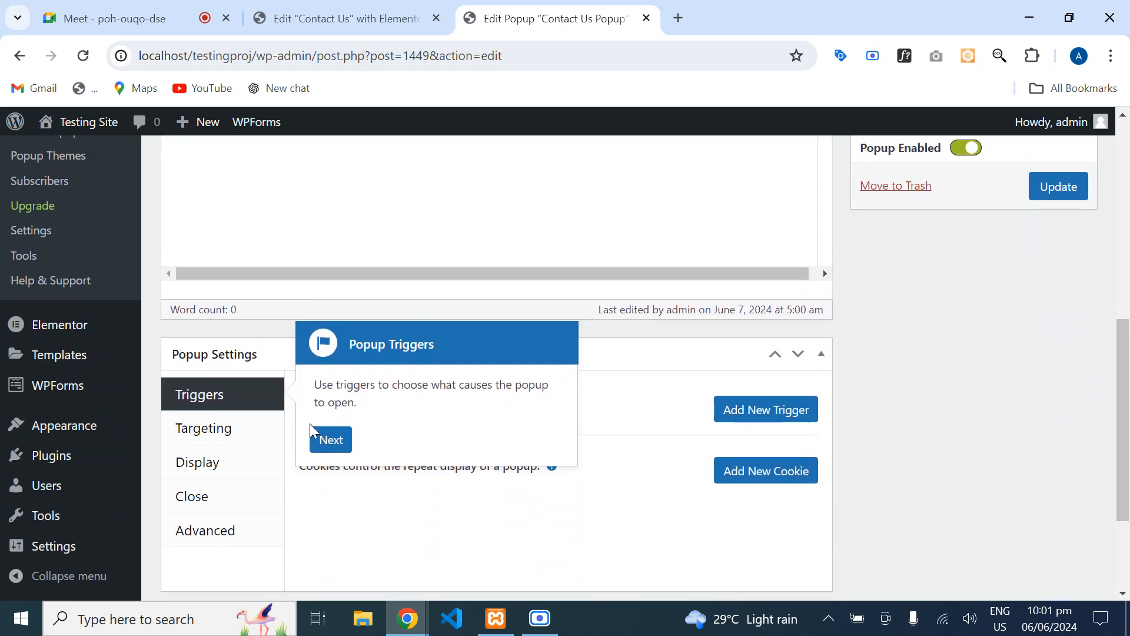
{"action": "left_click", "coordinate": [333, 441]}
{"action": "left_click", "coordinate": [333, 356]}
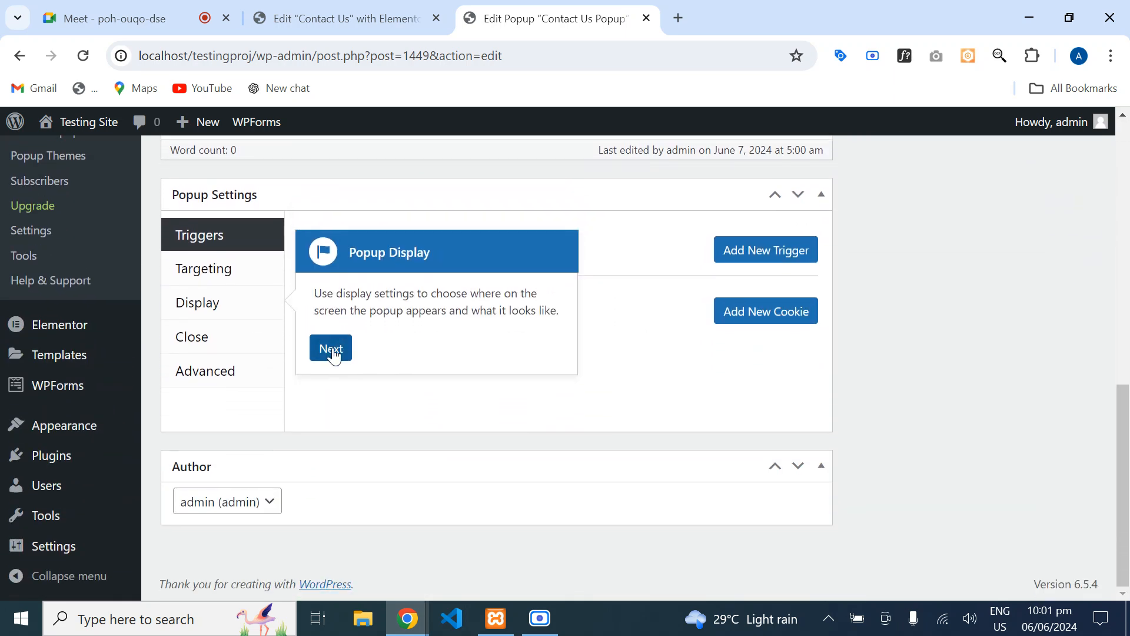
{"action": "left_click", "coordinate": [332, 350]}
{"action": "left_click", "coordinate": [363, 266]}
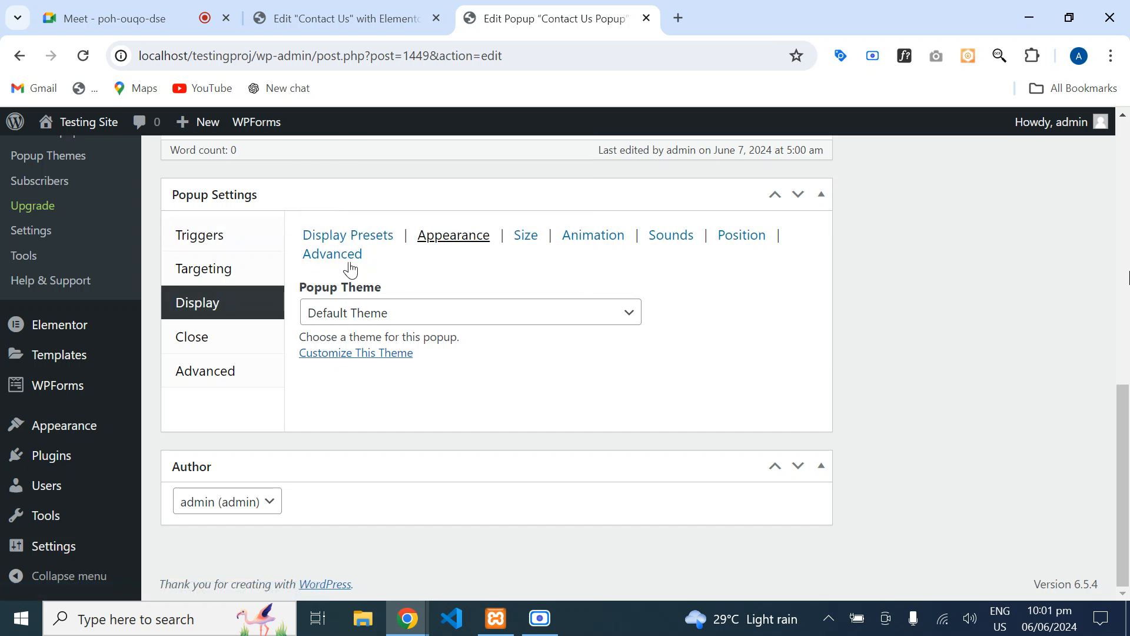
{"action": "scroll", "coordinate": [1118, 432], "scroll_direction": "up", "scroll_amount": 2}
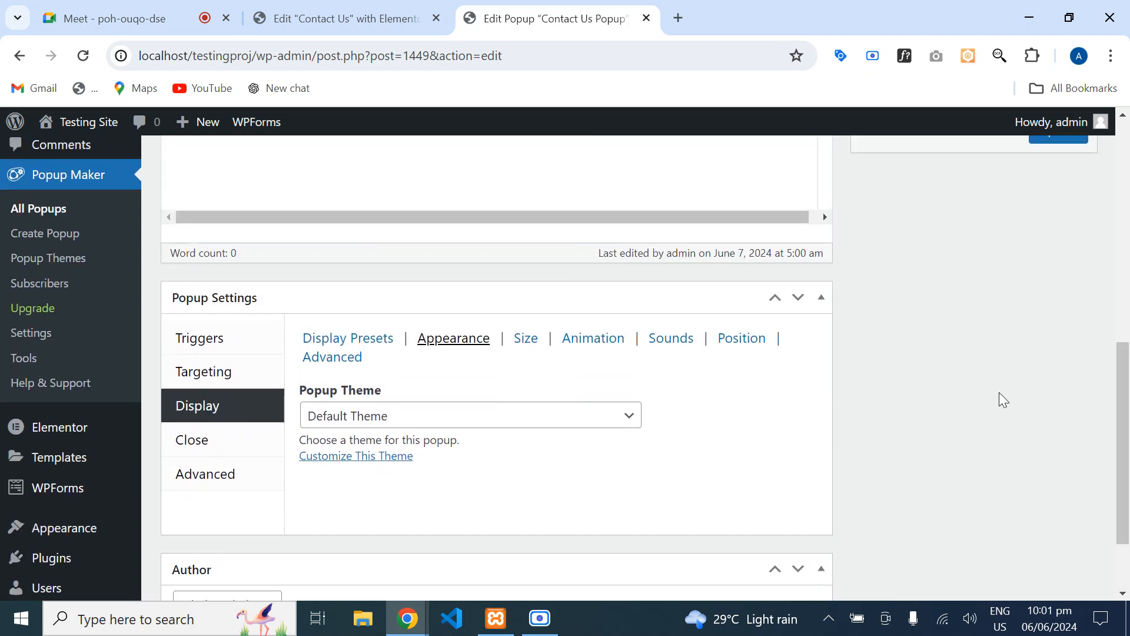
{"action": "left_click", "coordinate": [203, 339]}
{"action": "left_click", "coordinate": [199, 379]}
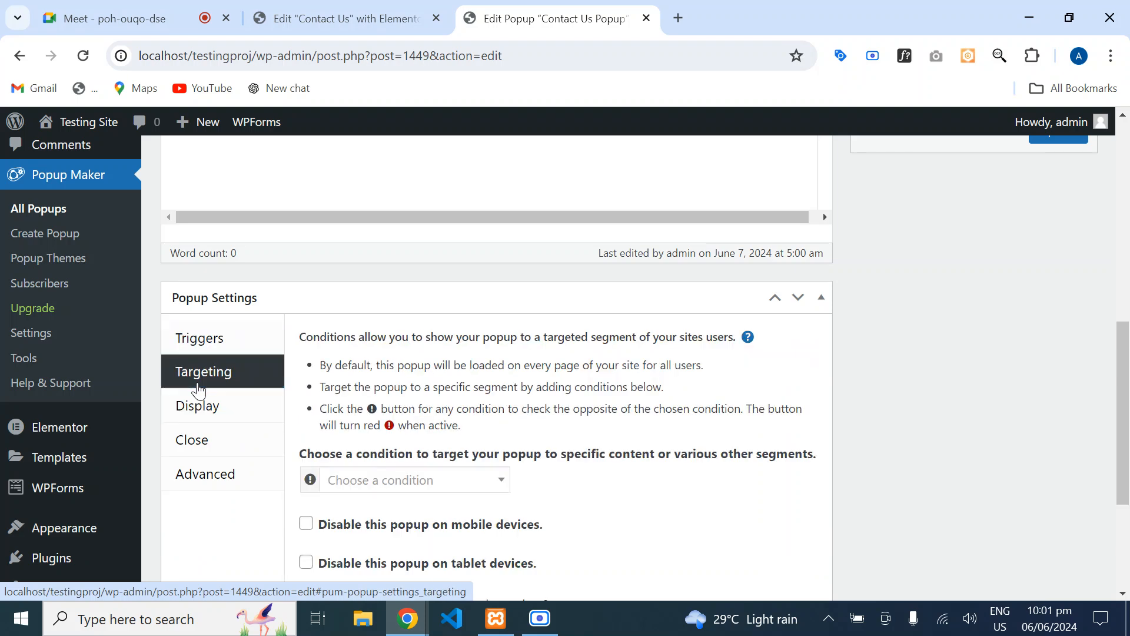
{"action": "left_click", "coordinate": [197, 419]}
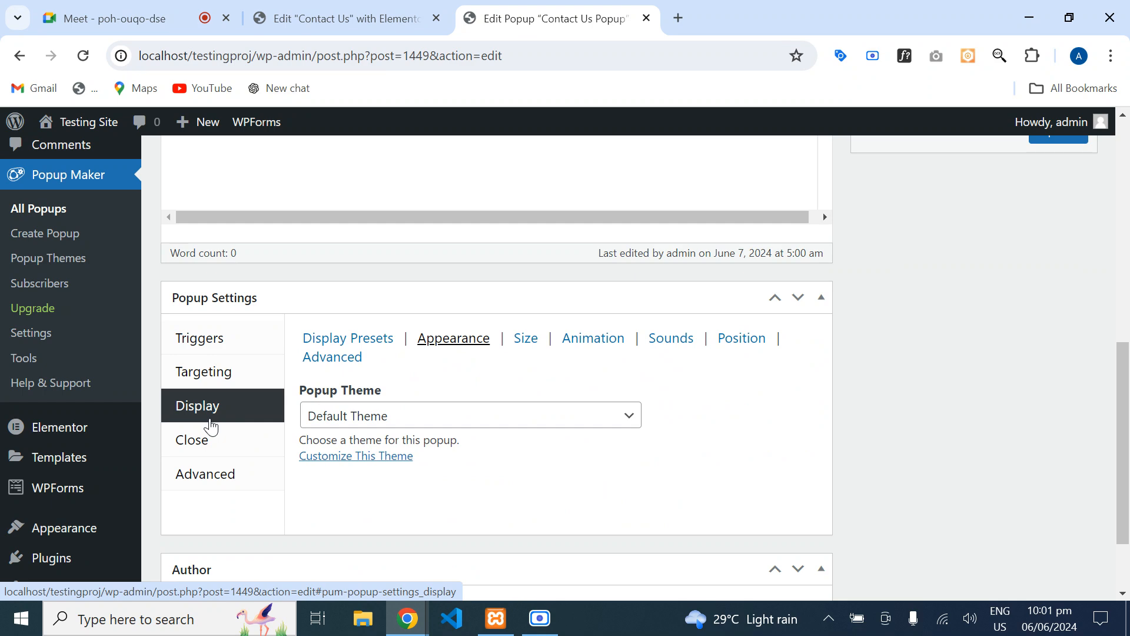
{"action": "left_click", "coordinate": [540, 618]}
{"action": "left_click", "coordinate": [1035, 482]}
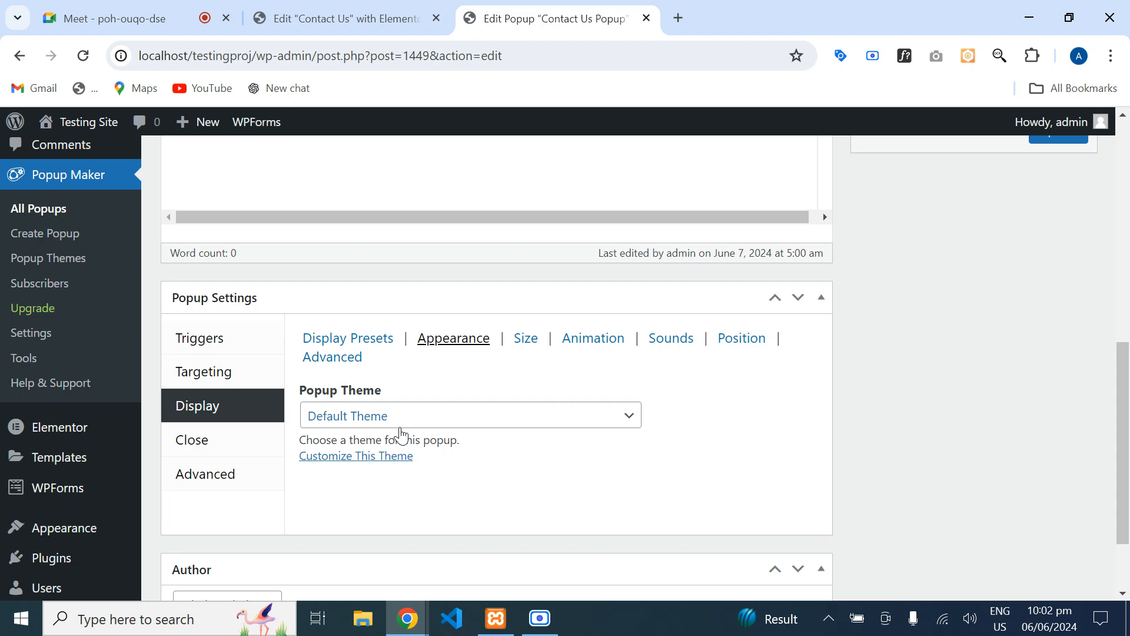
- Set the popup theme to Light Box and update the popup
{"action": "left_click", "coordinate": [613, 428]}
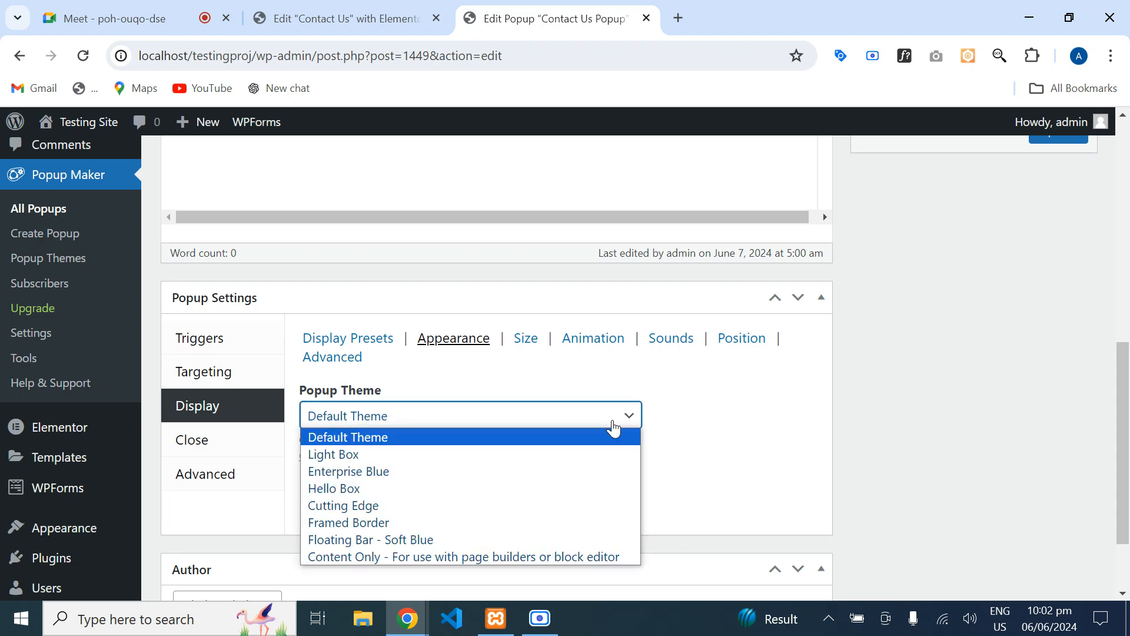
{"action": "left_click", "coordinate": [309, 454]}
{"action": "scroll", "coordinate": [888, 398], "scroll_direction": "up", "scroll_amount": 2}
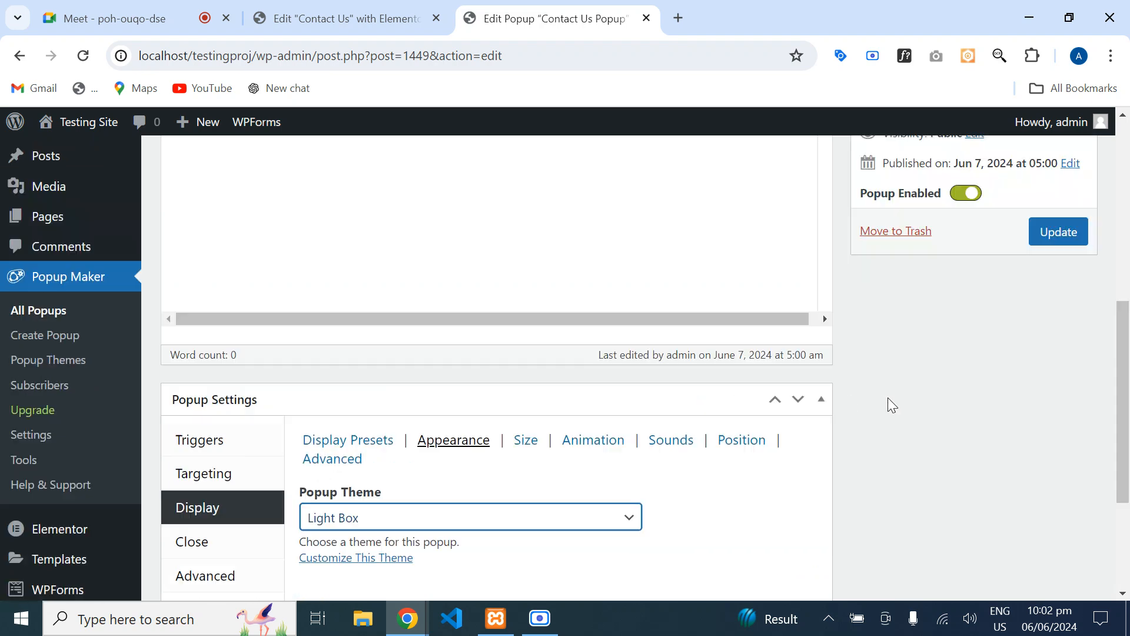
{"action": "scroll", "coordinate": [887, 397], "scroll_direction": "up", "scroll_amount": 8}
{"action": "scroll", "coordinate": [924, 463], "scroll_direction": "down", "scroll_amount": 11}
{"action": "scroll", "coordinate": [924, 464], "scroll_direction": "up", "scroll_amount": 7}
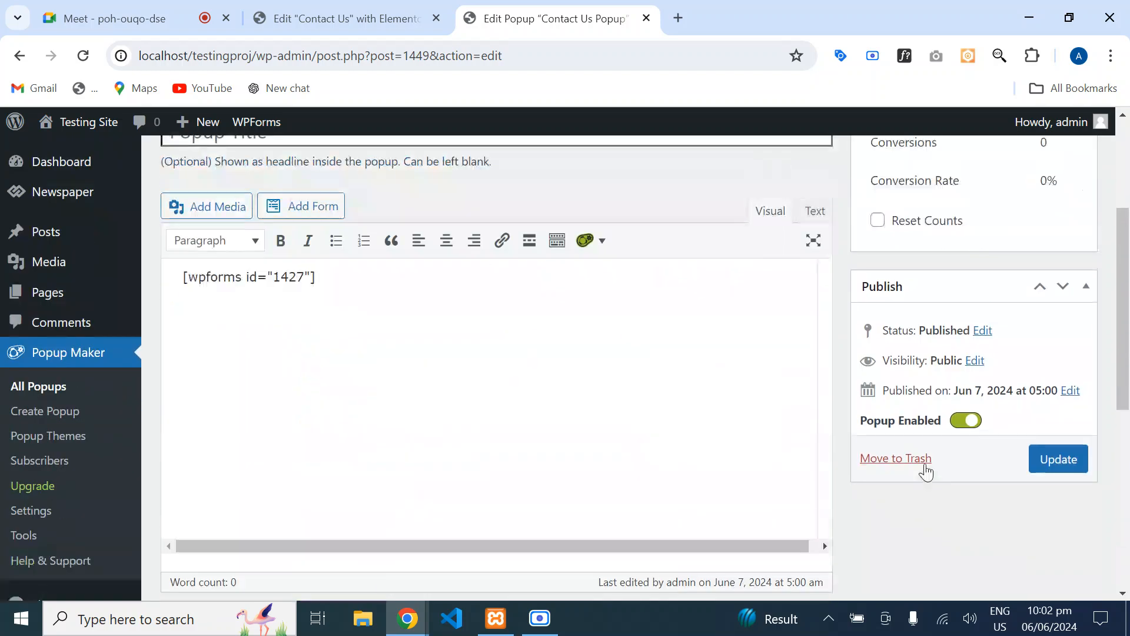
{"action": "left_click", "coordinate": [1072, 471]}
- Preview the updated popup with its new theme on the site
{"action": "scroll", "coordinate": [1127, 433], "scroll_direction": "down", "scroll_amount": 2}
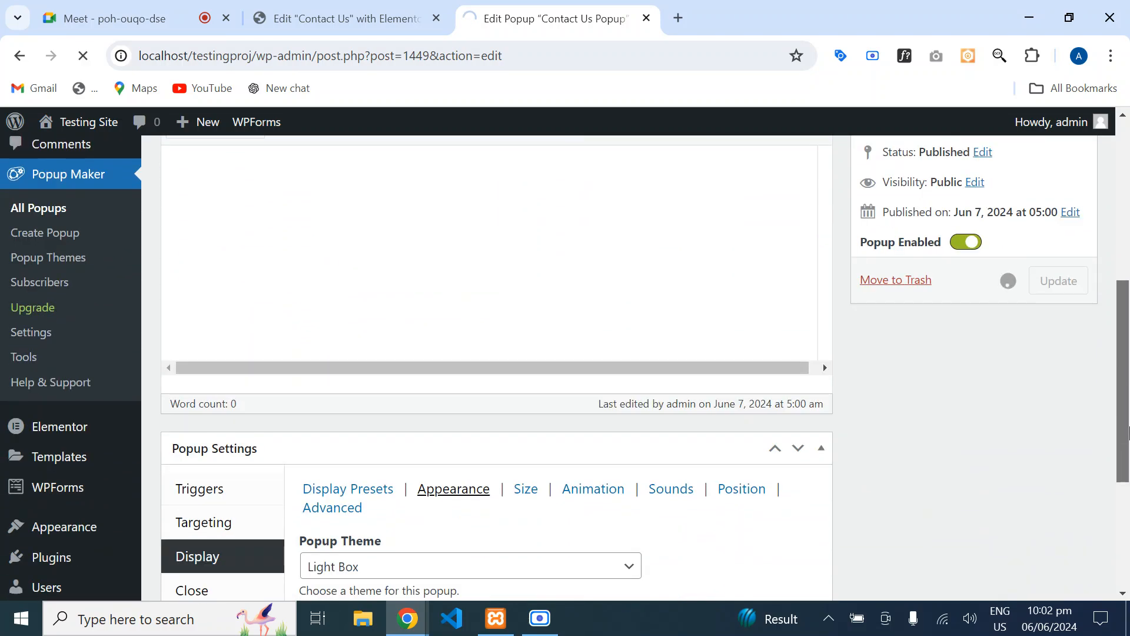
{"action": "scroll", "coordinate": [1128, 433], "scroll_direction": "down", "scroll_amount": 1}
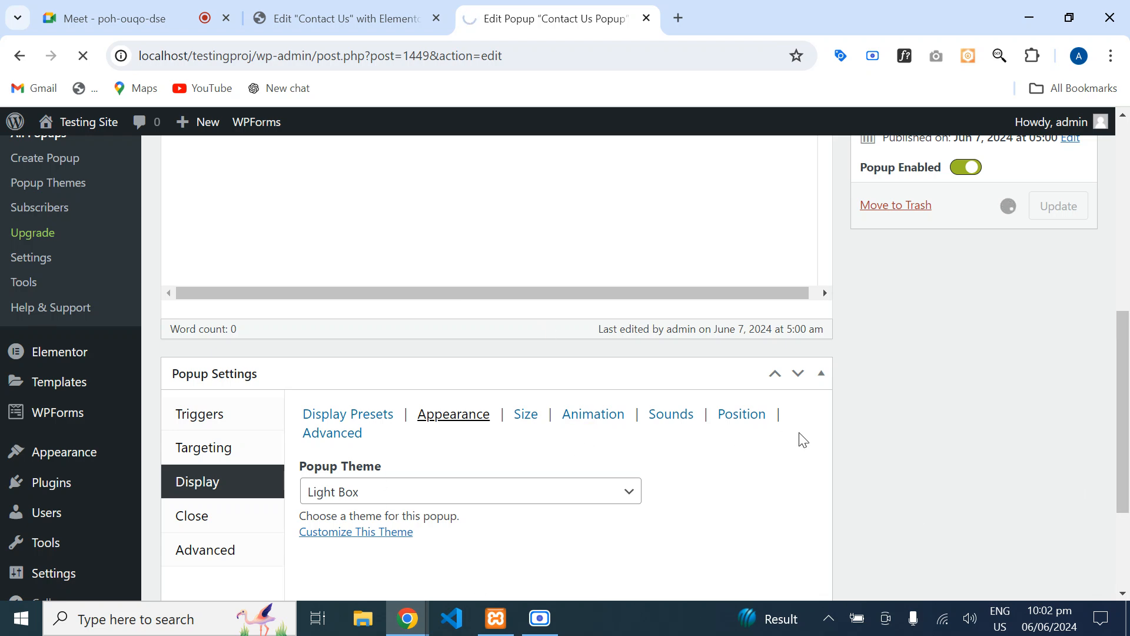
{"action": "scroll", "coordinate": [1127, 366], "scroll_direction": "down", "scroll_amount": 4}
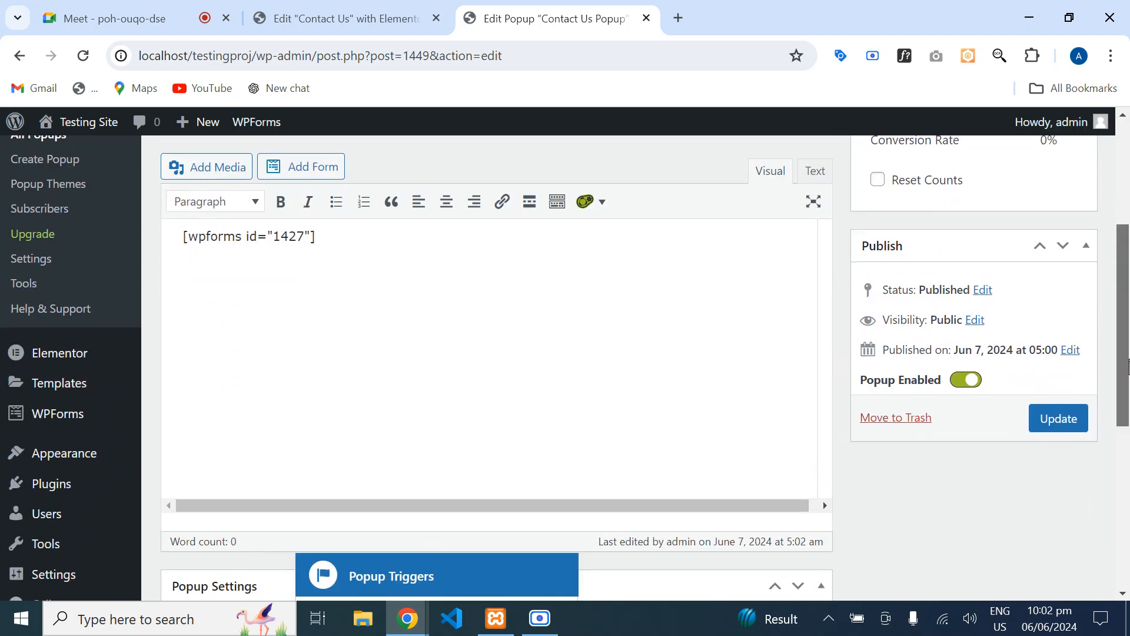
{"action": "scroll", "coordinate": [1128, 366], "scroll_direction": "down", "scroll_amount": 5}
{"action": "scroll", "coordinate": [1128, 318], "scroll_direction": "up", "scroll_amount": 7}
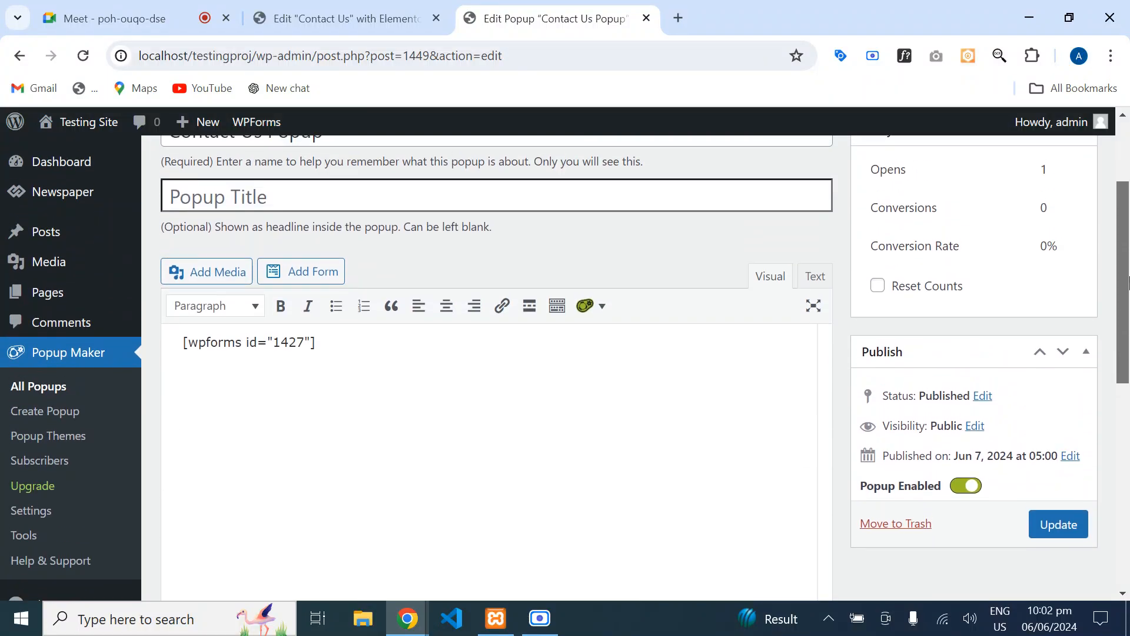
{"action": "scroll", "coordinate": [1128, 235], "scroll_direction": "up", "scroll_amount": 2}
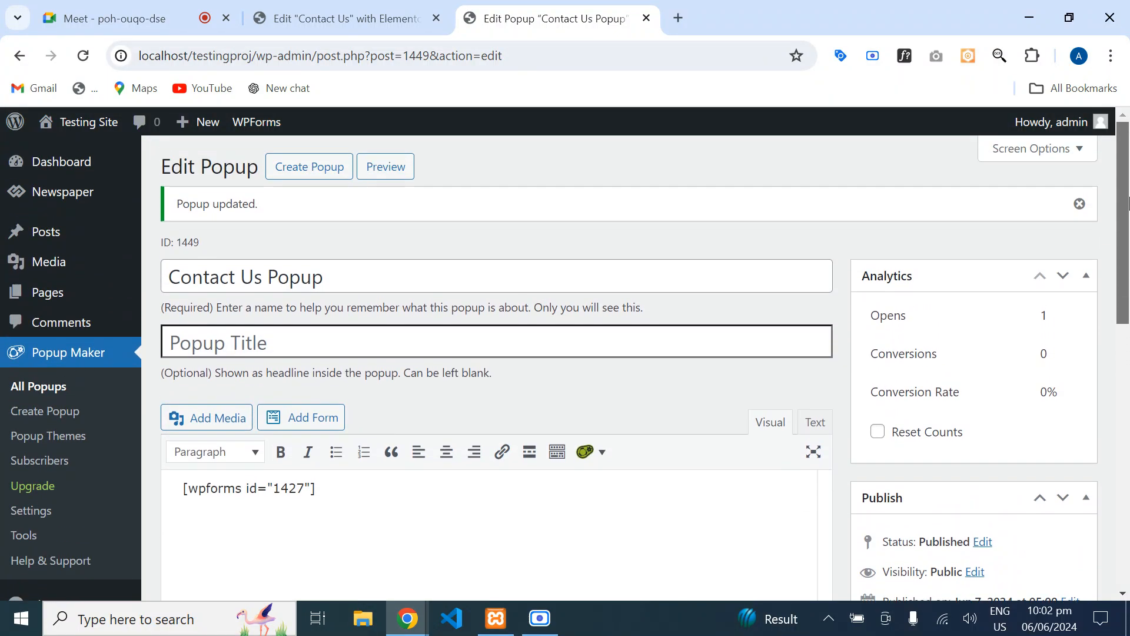
{"action": "left_click", "coordinate": [406, 168]}
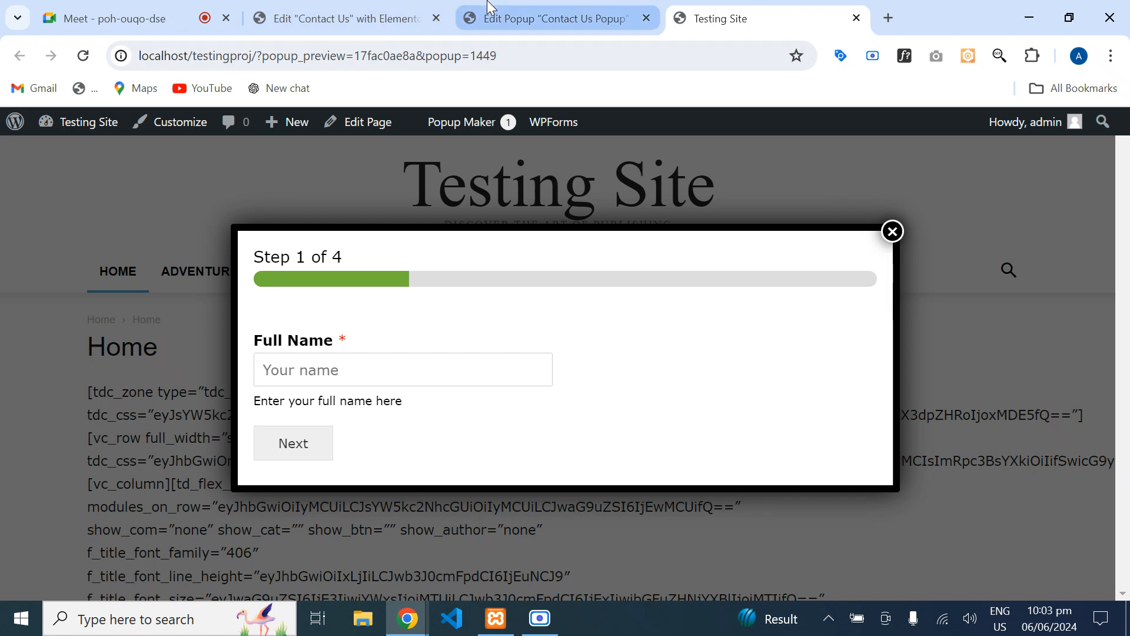
- Return to the popup's display settings, finish the tour, and apply the Center Popup display preset
{"action": "left_click", "coordinate": [510, 22]}
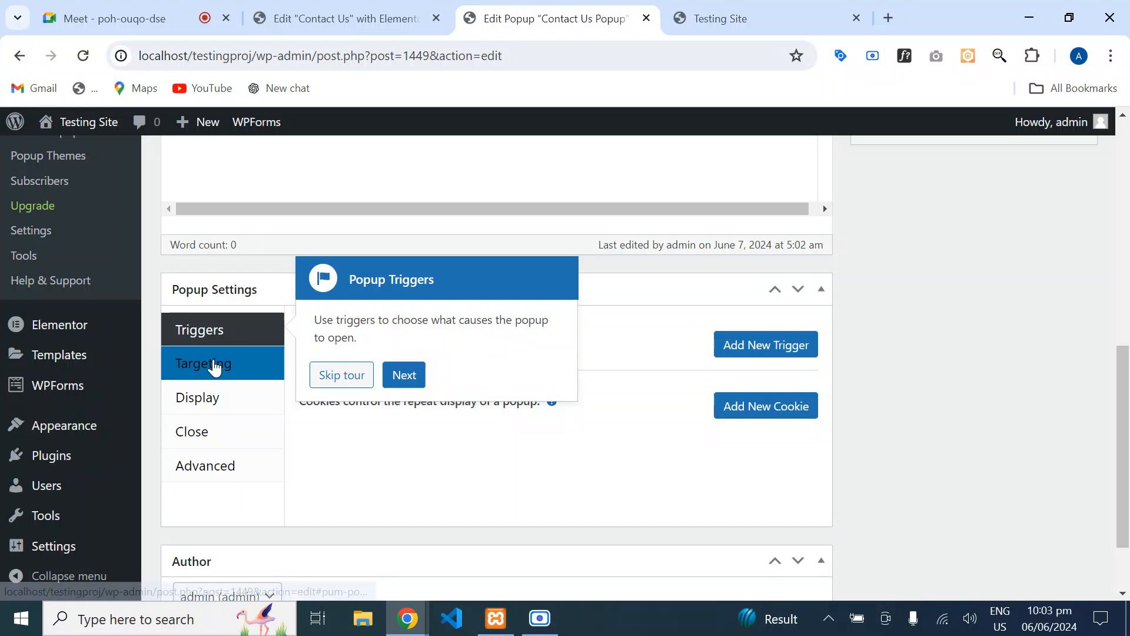
{"action": "left_click", "coordinate": [219, 400]}
{"action": "left_click", "coordinate": [403, 377]}
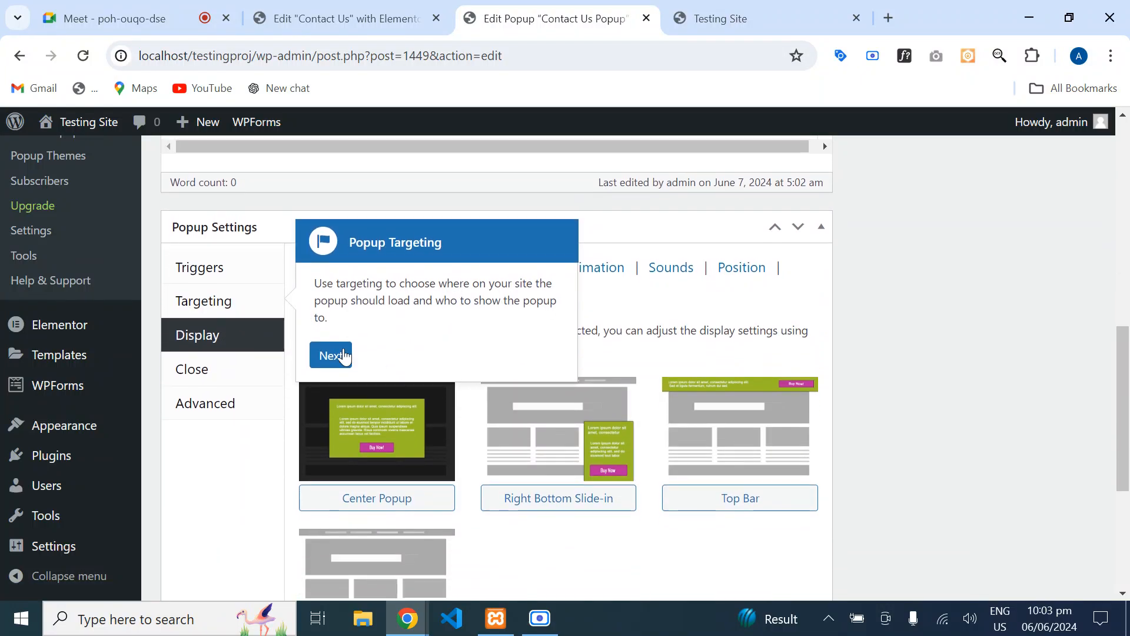
{"action": "left_click", "coordinate": [319, 355]}
{"action": "left_click", "coordinate": [334, 352]}
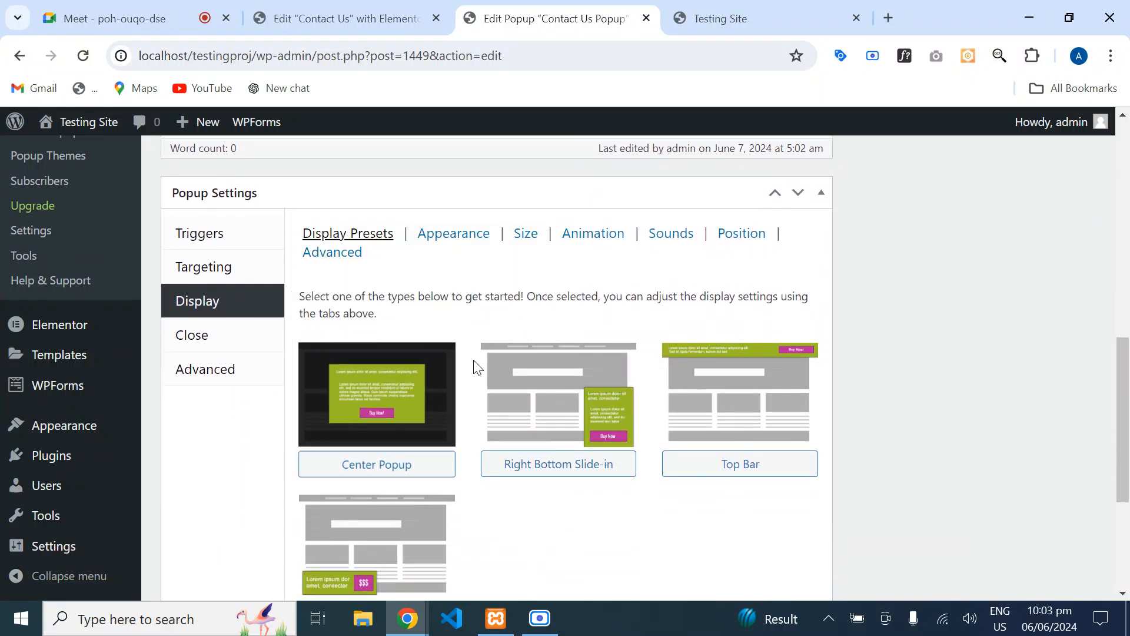
{"action": "left_click", "coordinate": [412, 465]}
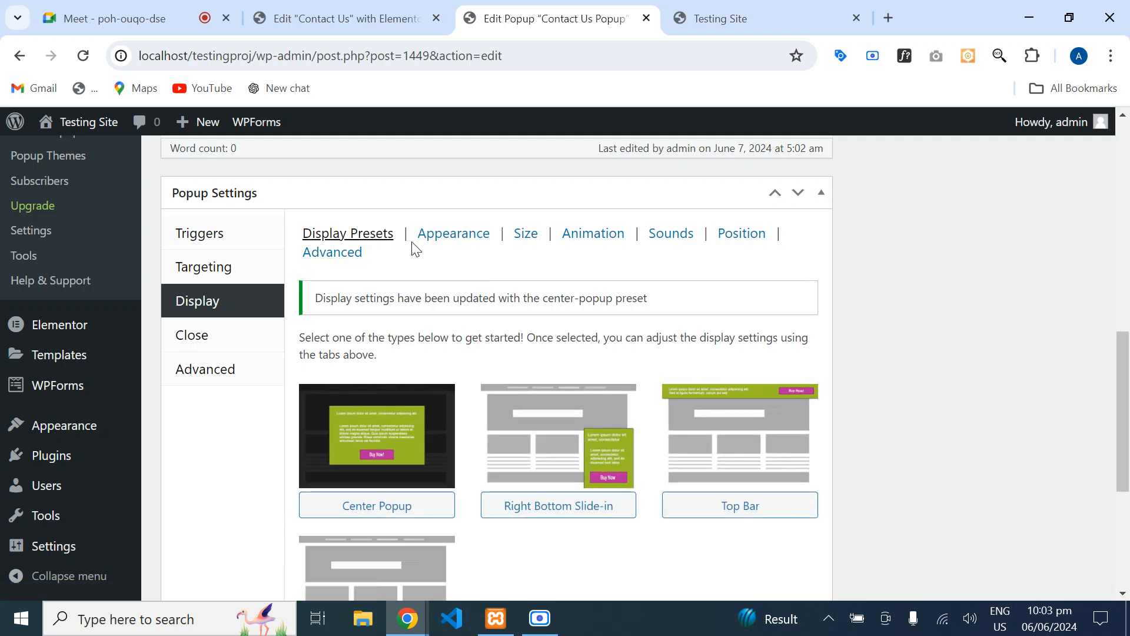
- Change the popup theme to Enterprise Blue in the appearance settings and update the popup
{"action": "left_click", "coordinate": [467, 237]}
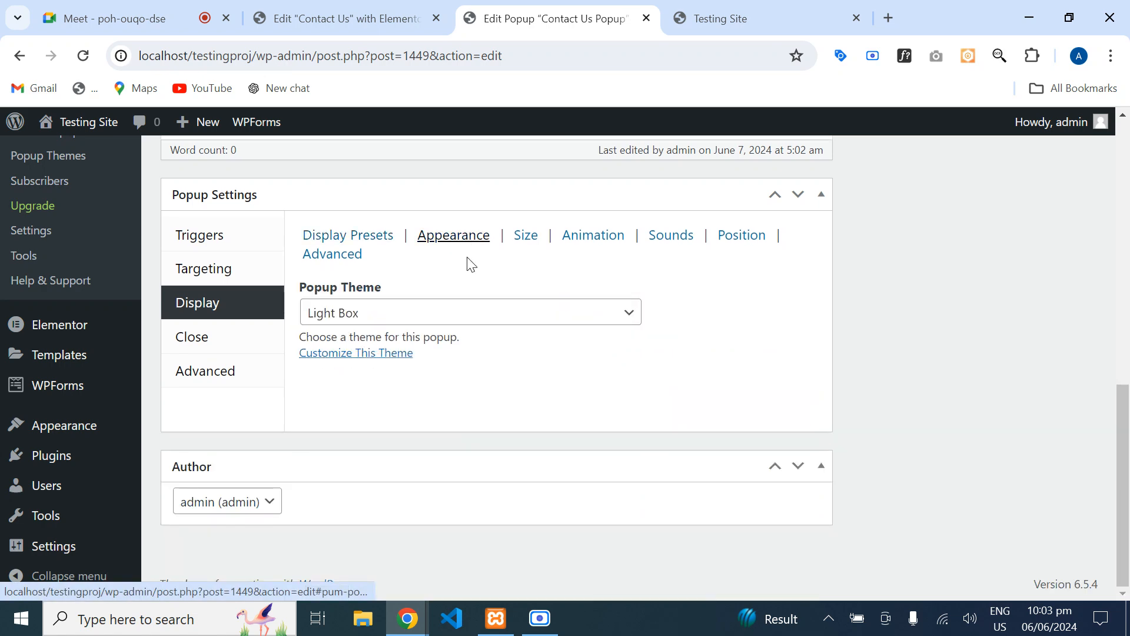
{"action": "left_click", "coordinate": [487, 316]}
{"action": "left_click", "coordinate": [332, 368]}
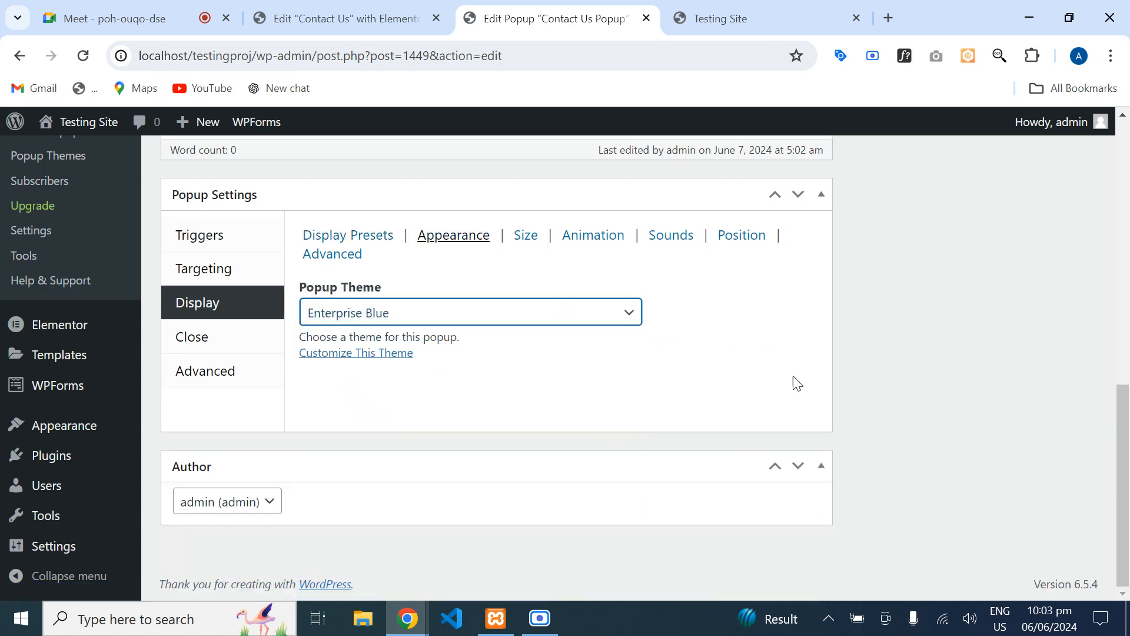
{"action": "scroll", "coordinate": [792, 383], "scroll_direction": "up", "scroll_amount": 7}
{"action": "left_click", "coordinate": [1063, 466]}
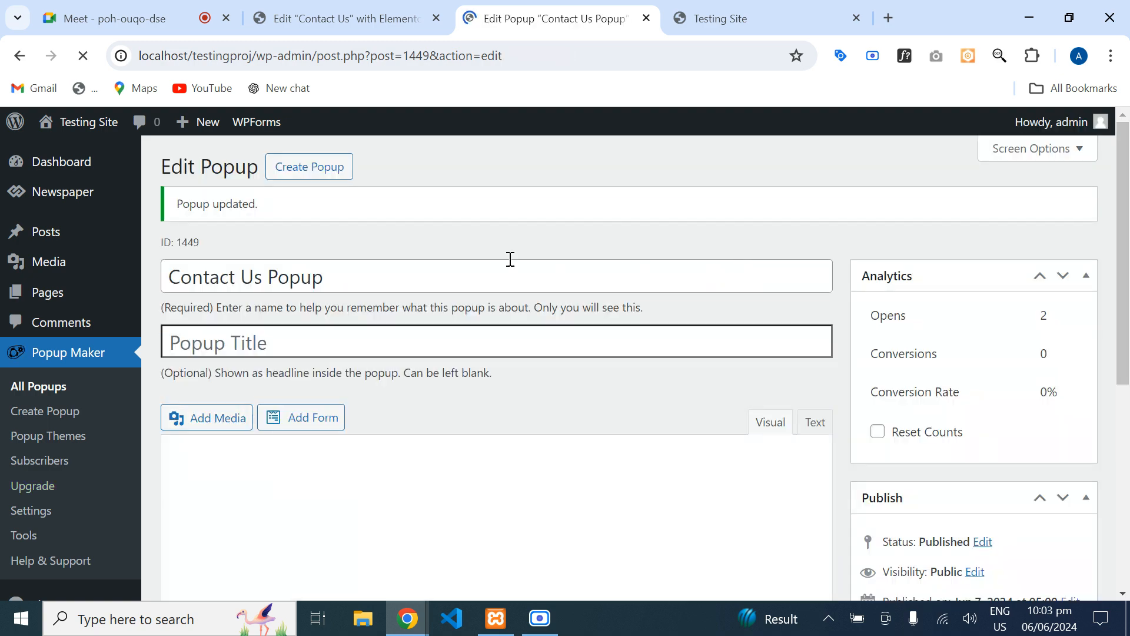
- Preview the popup with its new theme on the site, discard the old preview page, and dismiss the popup
{"action": "scroll", "coordinate": [415, 162], "scroll_direction": "down", "scroll_amount": 10}
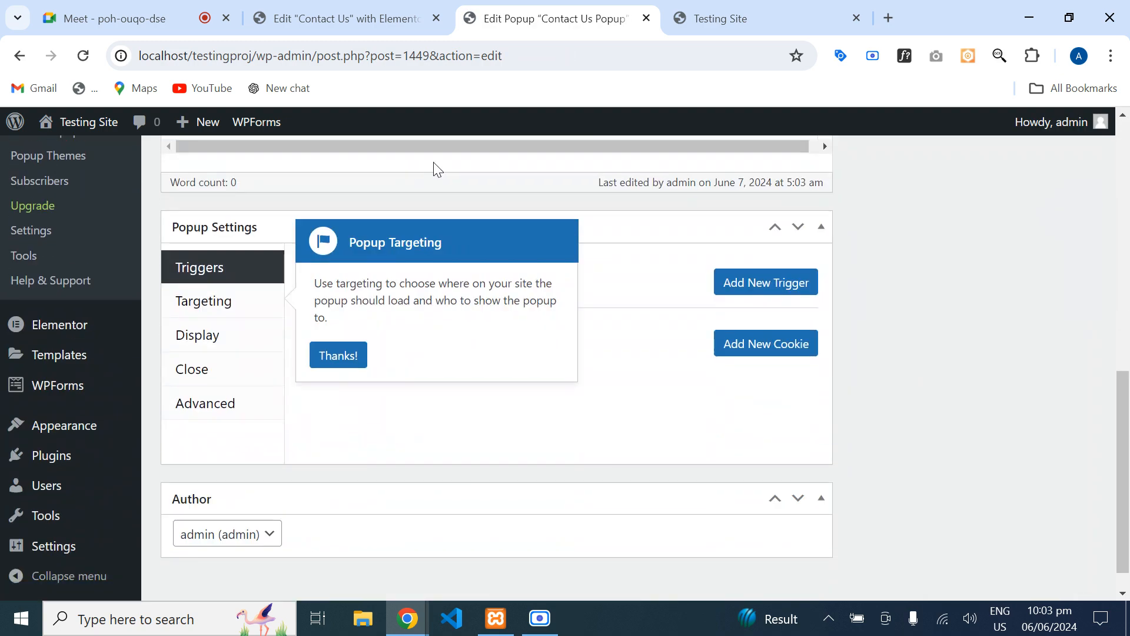
{"action": "scroll", "coordinate": [434, 169], "scroll_direction": "up", "scroll_amount": 10}
{"action": "left_click", "coordinate": [368, 167]}
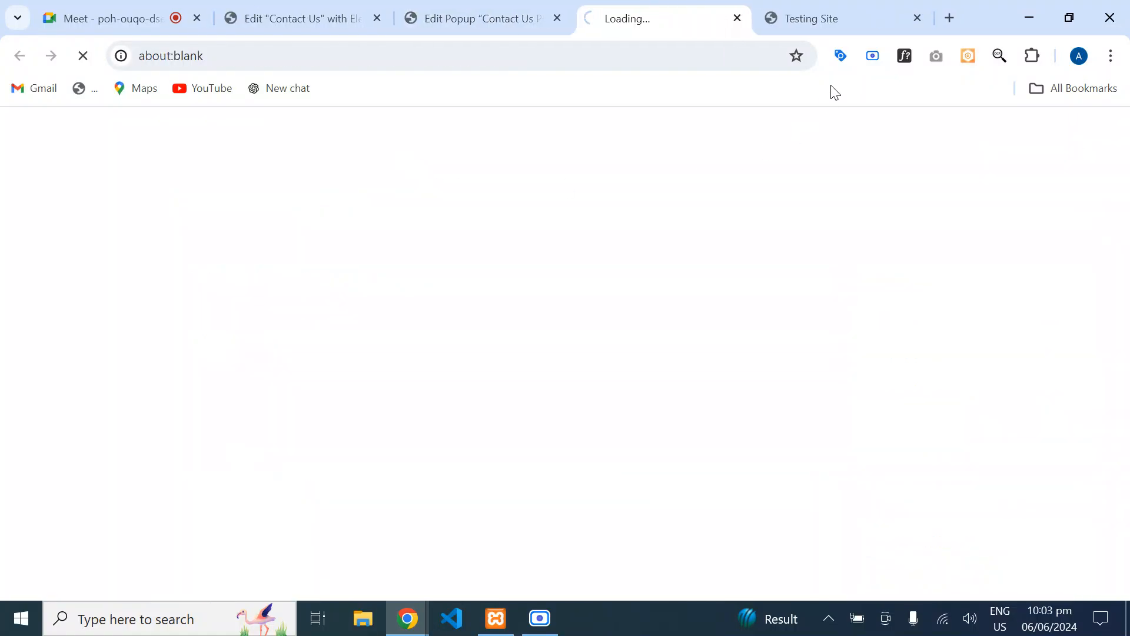
{"action": "left_click", "coordinate": [919, 18]}
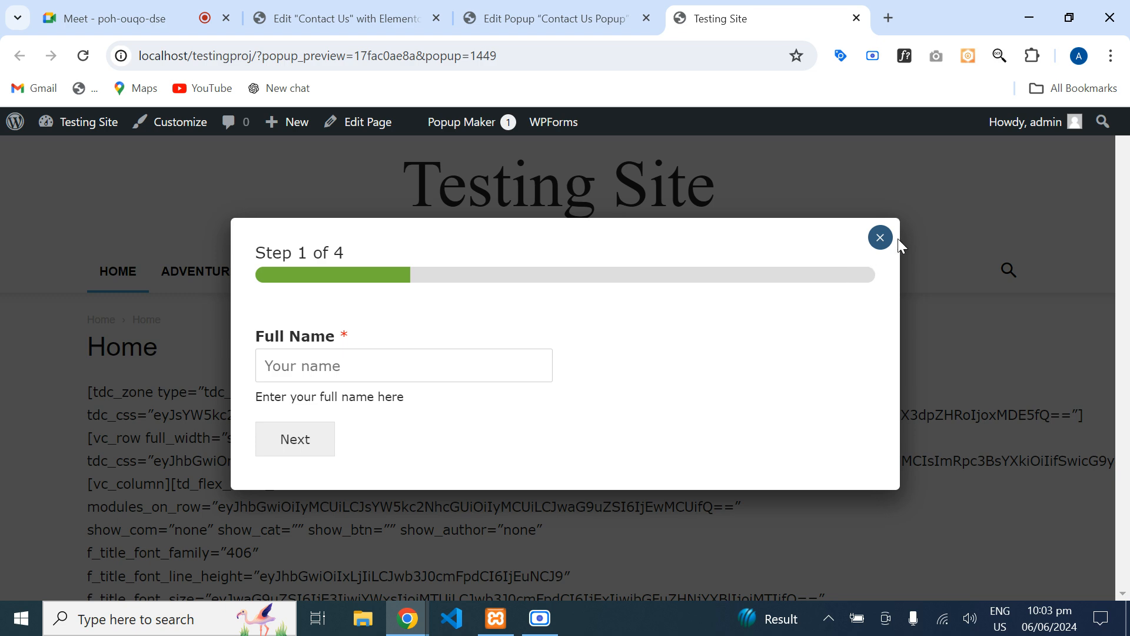
{"action": "left_click", "coordinate": [879, 240]}
- Return to the popup editor, dismiss the targeting tip, and review the available popup themes in the display appearance settings
{"action": "left_click", "coordinate": [589, 12]}
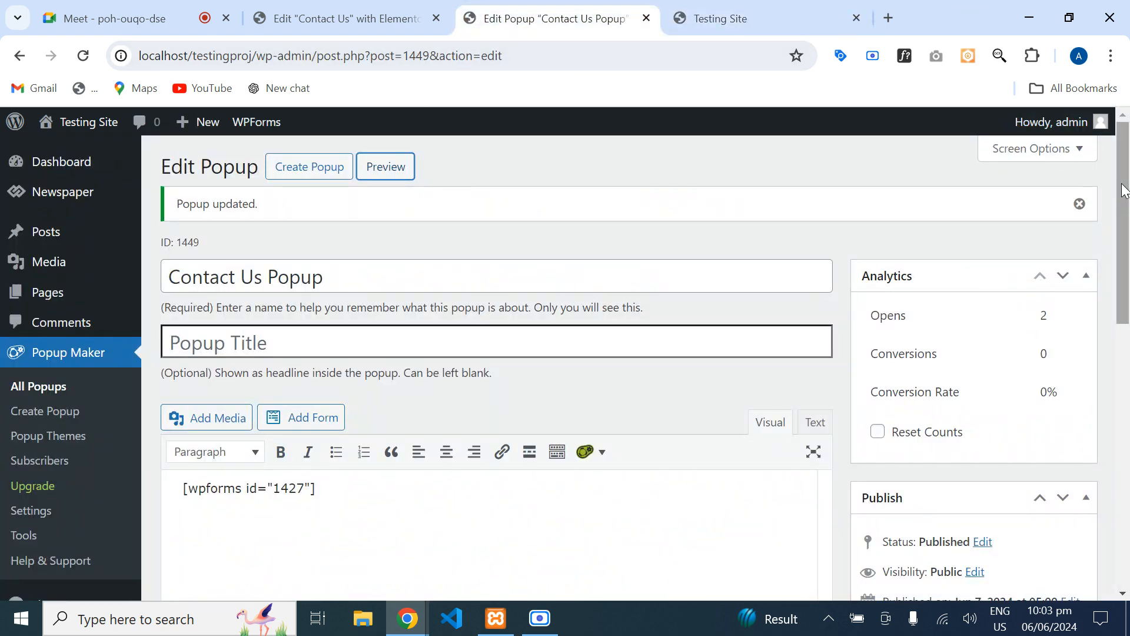
{"action": "left_click_drag", "start_coordinate": [1126, 203], "coordinate": [1128, 448]}
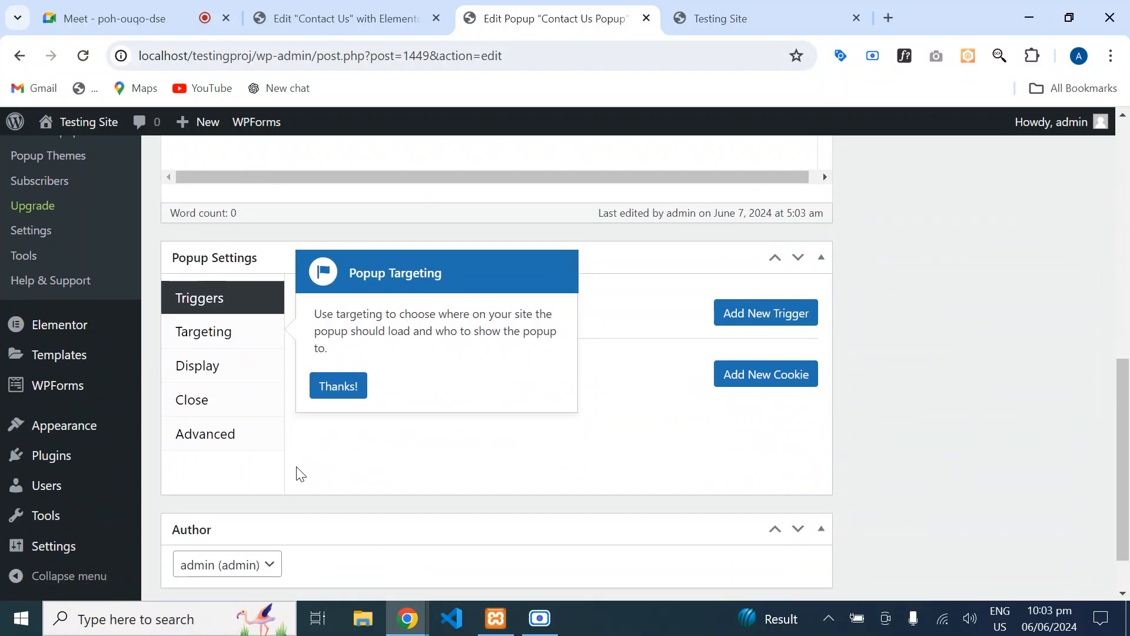
{"action": "left_click", "coordinate": [328, 389]}
{"action": "left_click", "coordinate": [194, 399]}
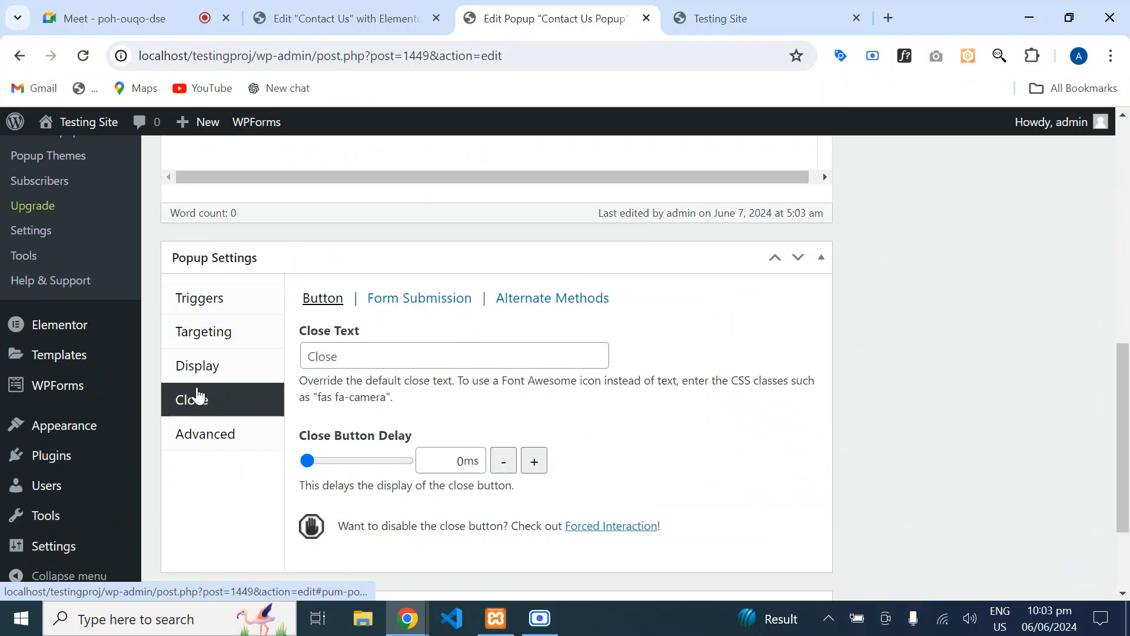
{"action": "left_click", "coordinate": [223, 363]}
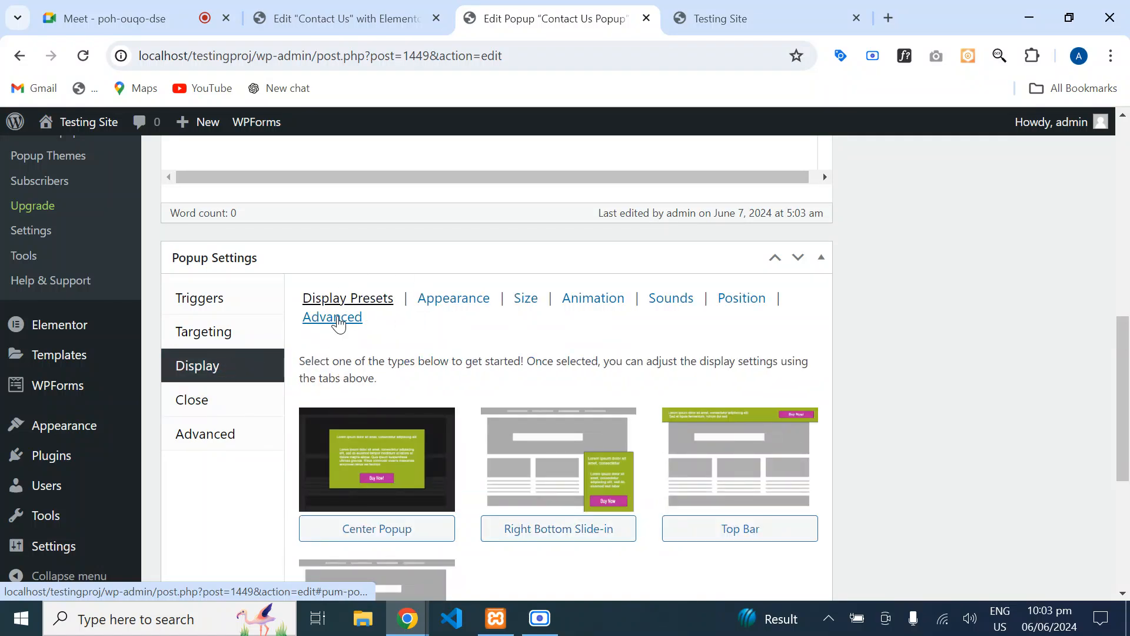
{"action": "left_click", "coordinate": [456, 301]}
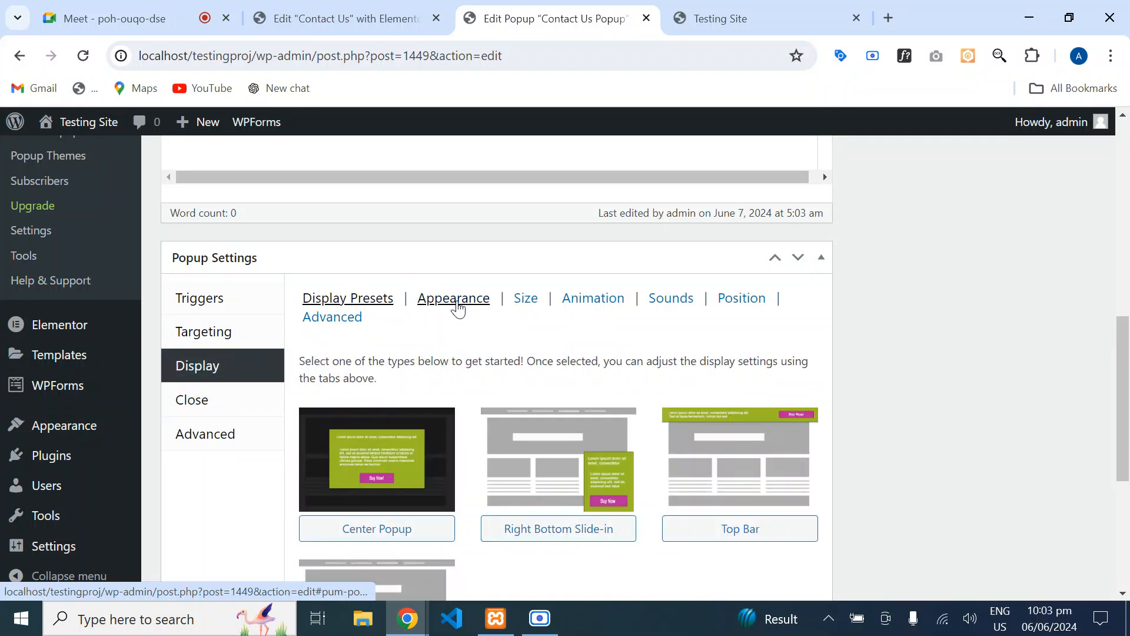
{"action": "left_click", "coordinate": [413, 380]}
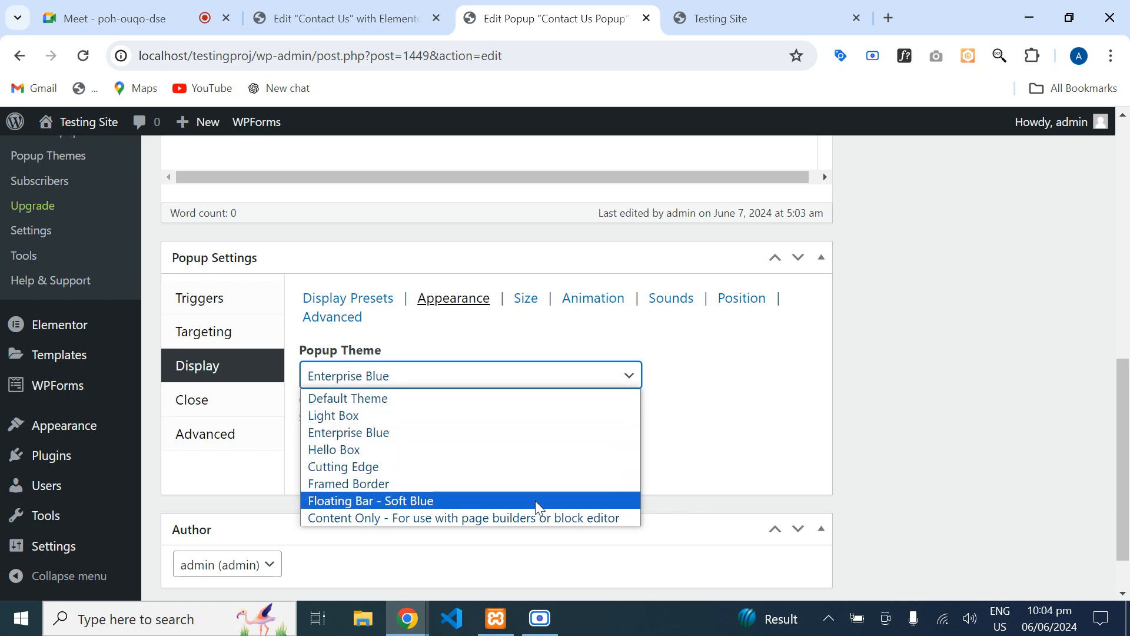
{"action": "left_click", "coordinate": [786, 443]}
- Examine the popup's size and width options in the display settings, leaving the size as is
{"action": "left_click", "coordinate": [521, 300]}
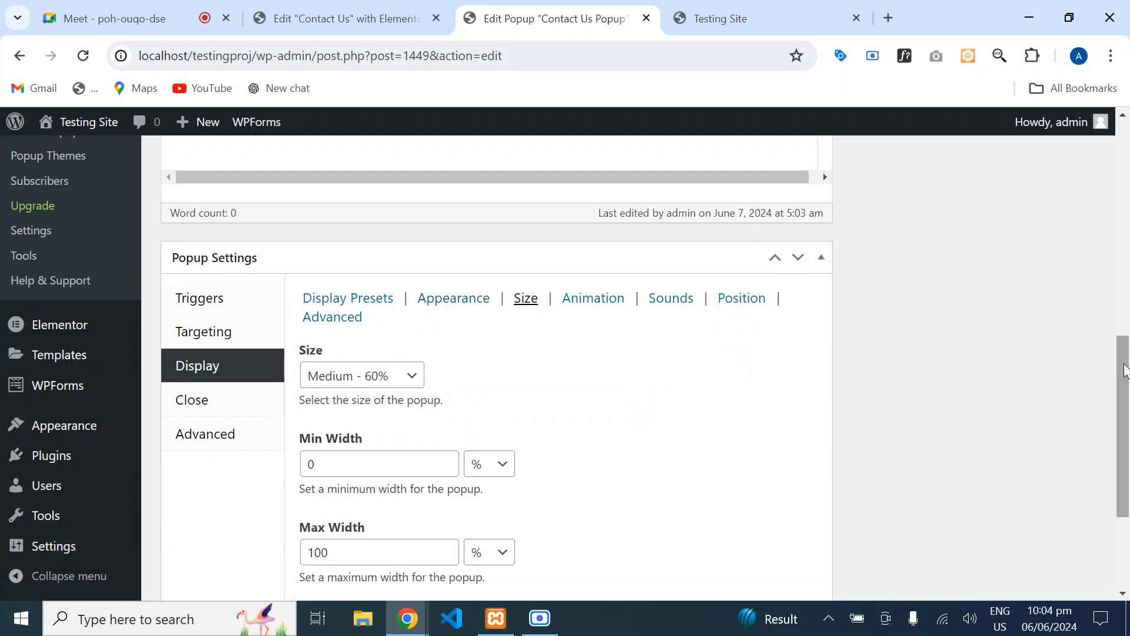
{"action": "left_click_drag", "start_coordinate": [1126, 369], "coordinate": [1128, 436]}
{"action": "scroll", "coordinate": [1127, 436], "scroll_direction": "up", "scroll_amount": 1}
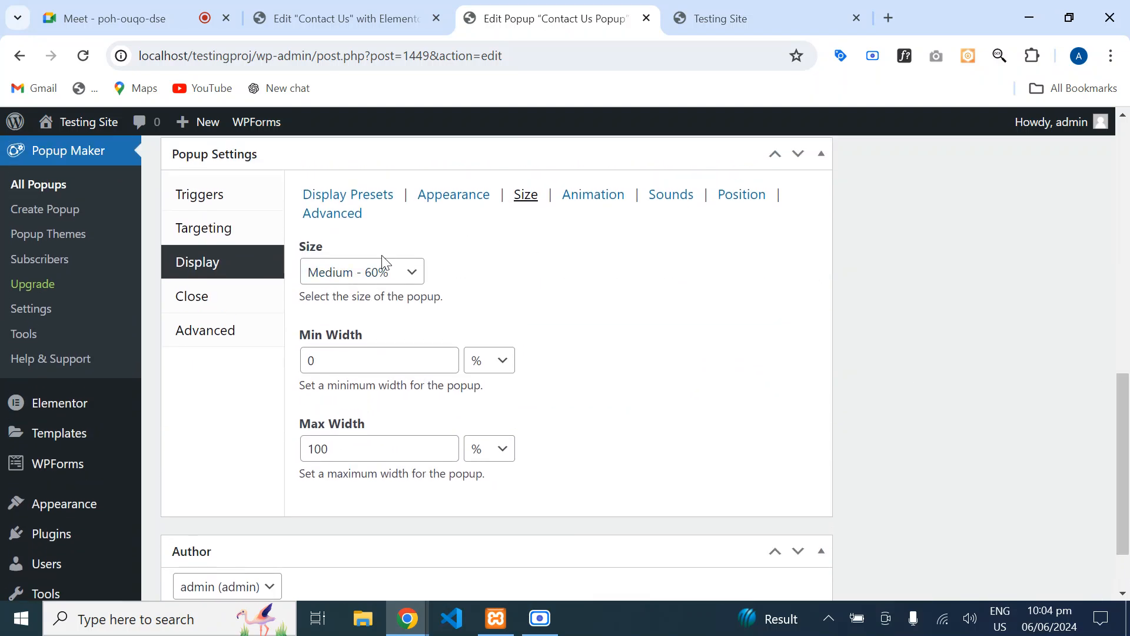
{"action": "left_click", "coordinate": [360, 277]}
{"action": "left_click", "coordinate": [569, 292]}
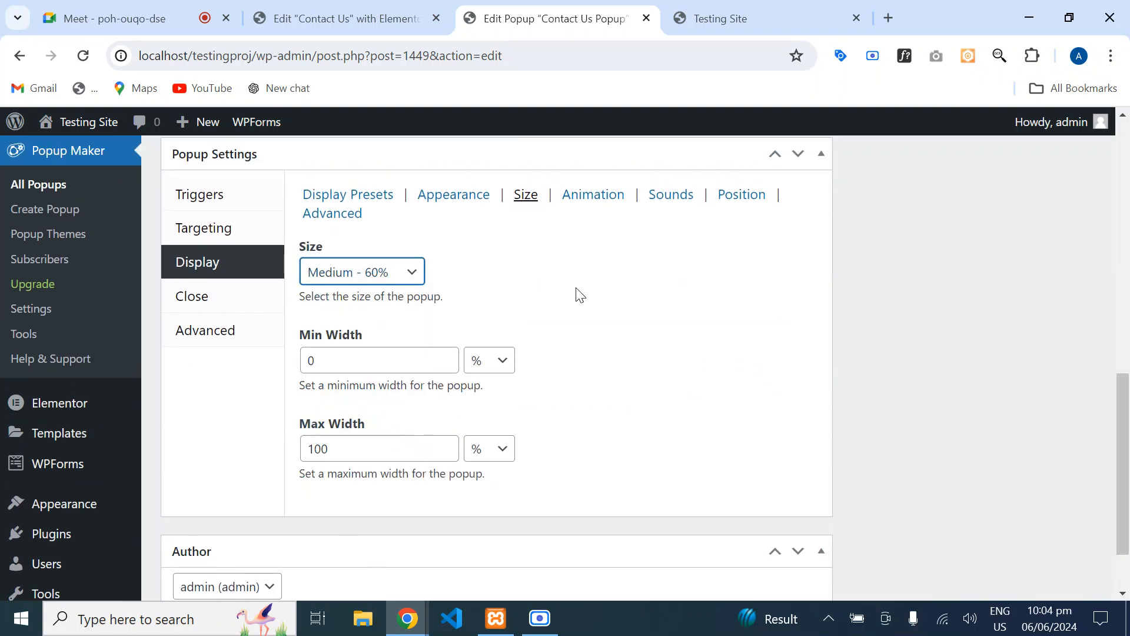
- Reload the site preview to inspect the popup's current size, and dismiss the popup
{"action": "left_click", "coordinate": [707, 9]}
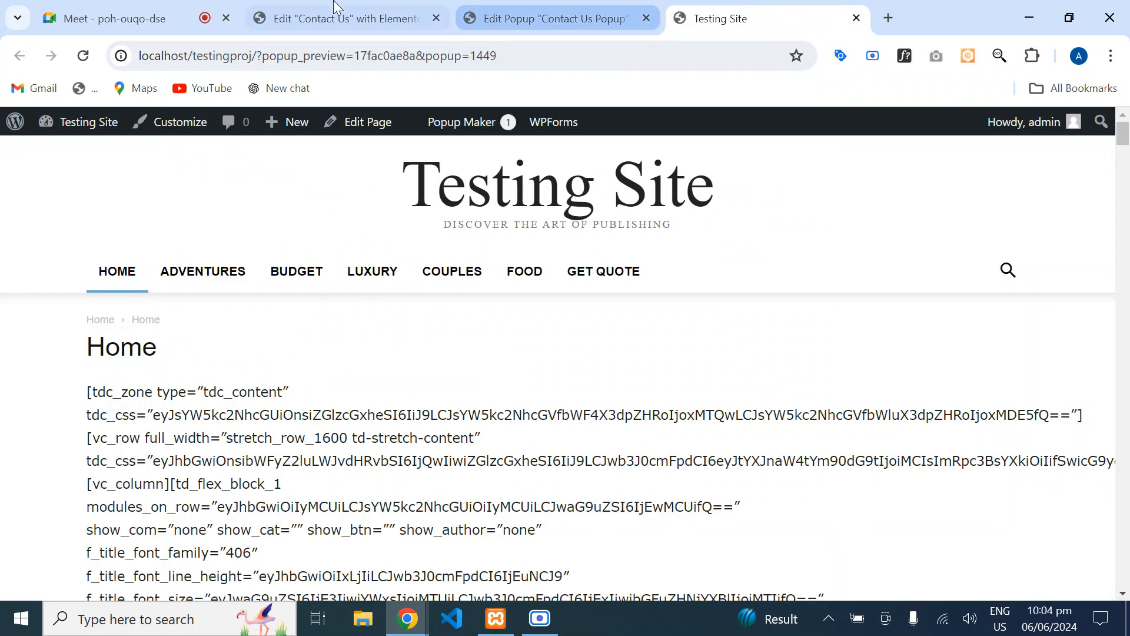
{"action": "left_click", "coordinate": [83, 55]}
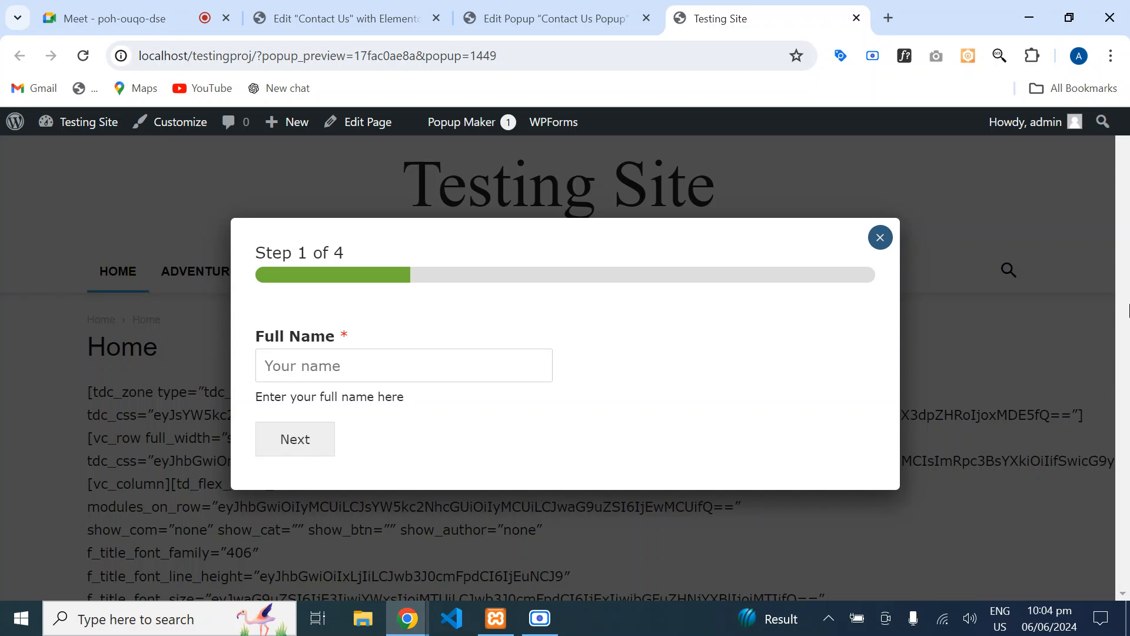
{"action": "left_click", "coordinate": [881, 239]}
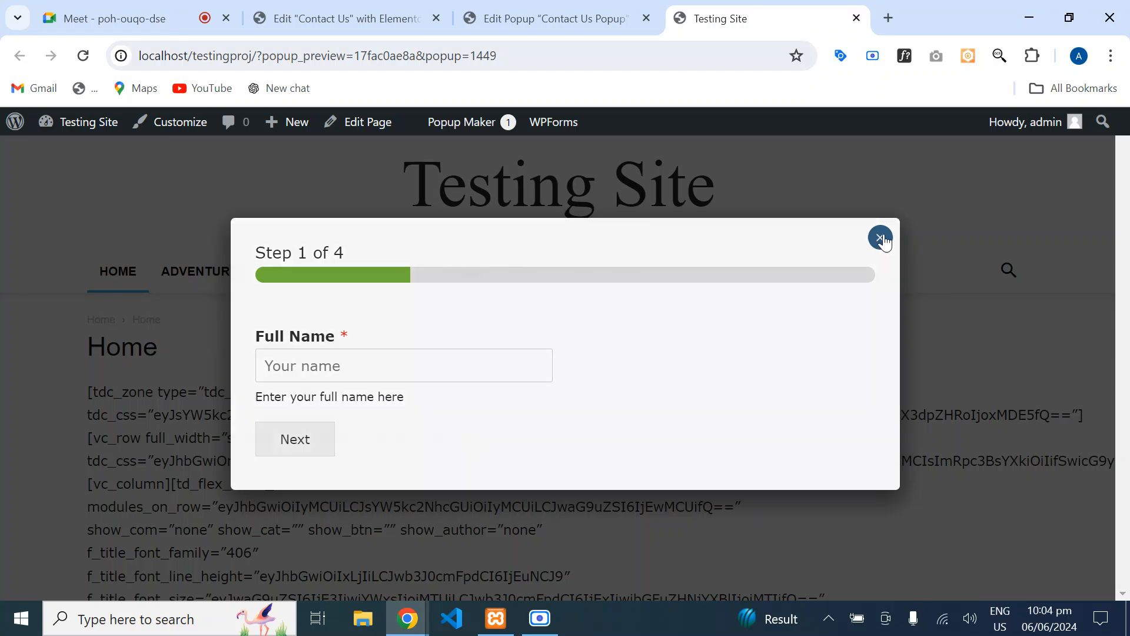
- Go back to the popup editor and look through the list of responsive popup sizes without choosing one
{"action": "left_click", "coordinate": [553, 18]}
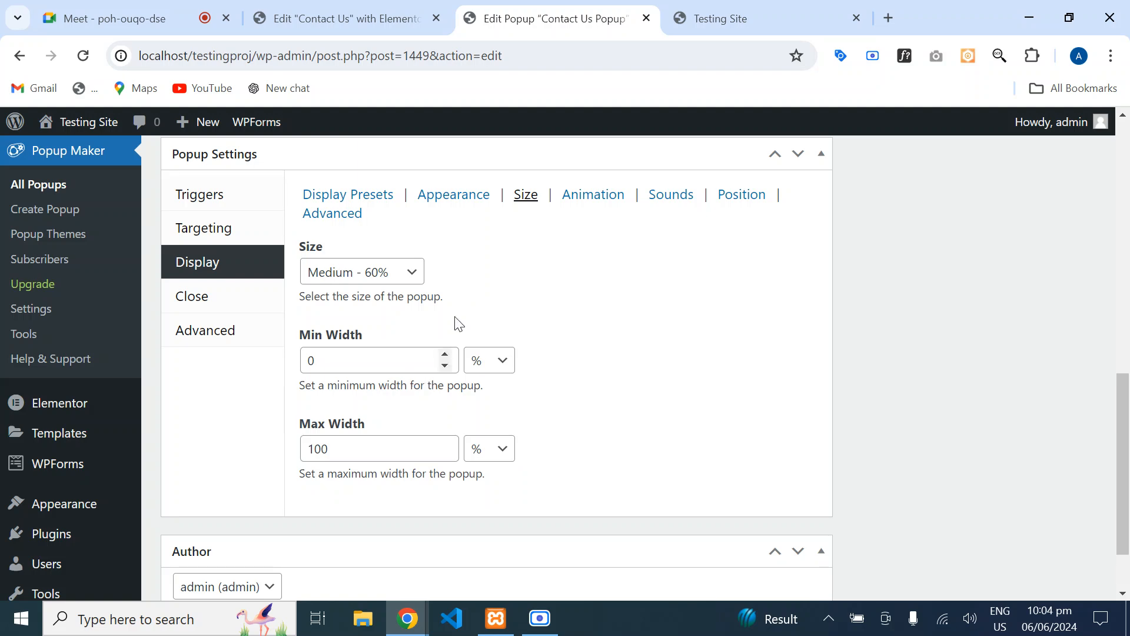
{"action": "left_click", "coordinate": [372, 271]}
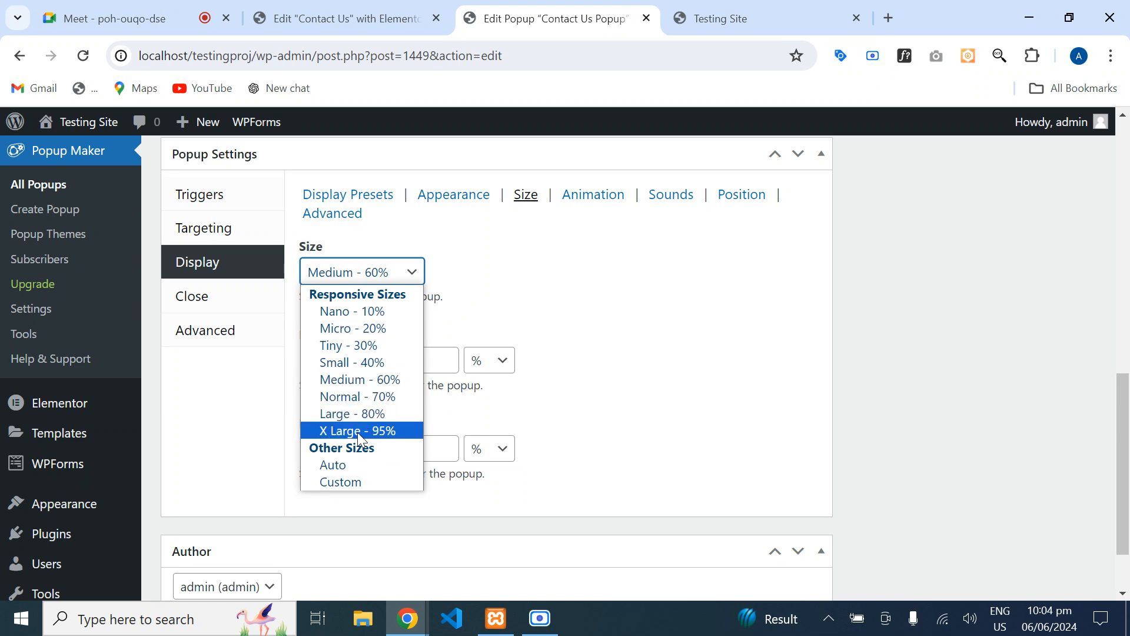
{"action": "left_click", "coordinate": [748, 306]}
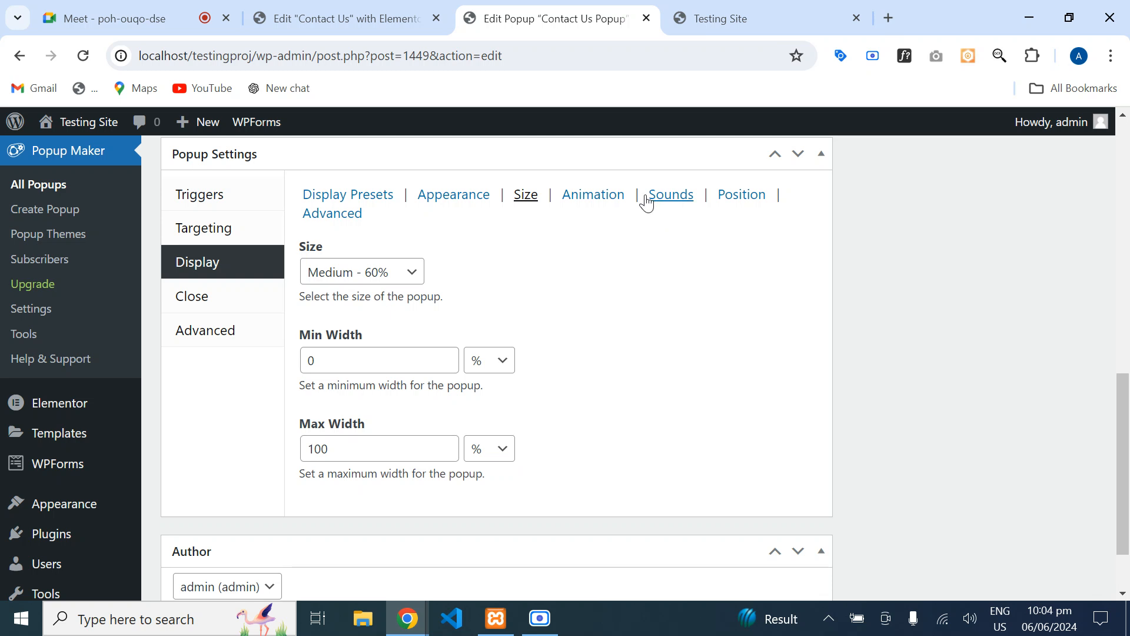
- Set the popup's animation type to Slide and update the popup
{"action": "left_click", "coordinate": [581, 200]}
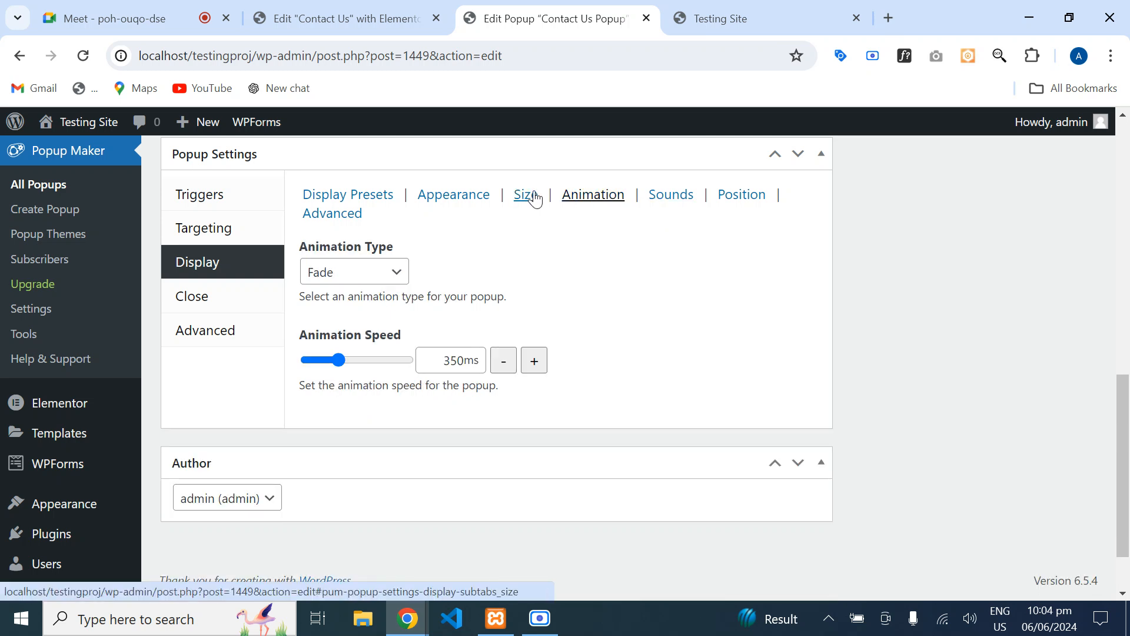
{"action": "left_click", "coordinate": [351, 281]}
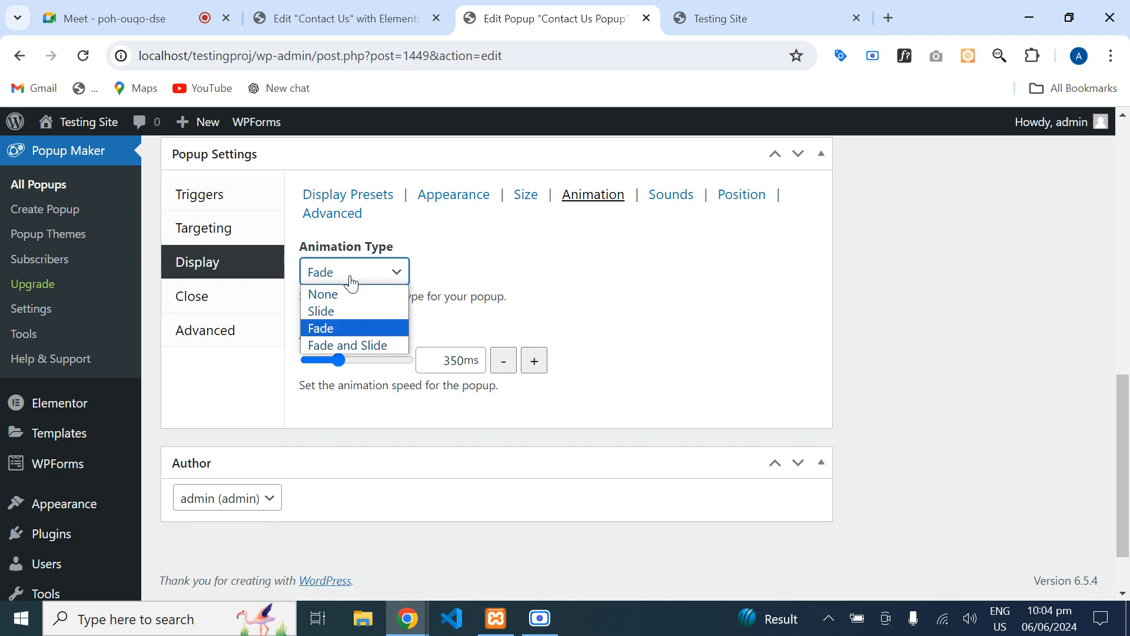
{"action": "left_click", "coordinate": [333, 312]}
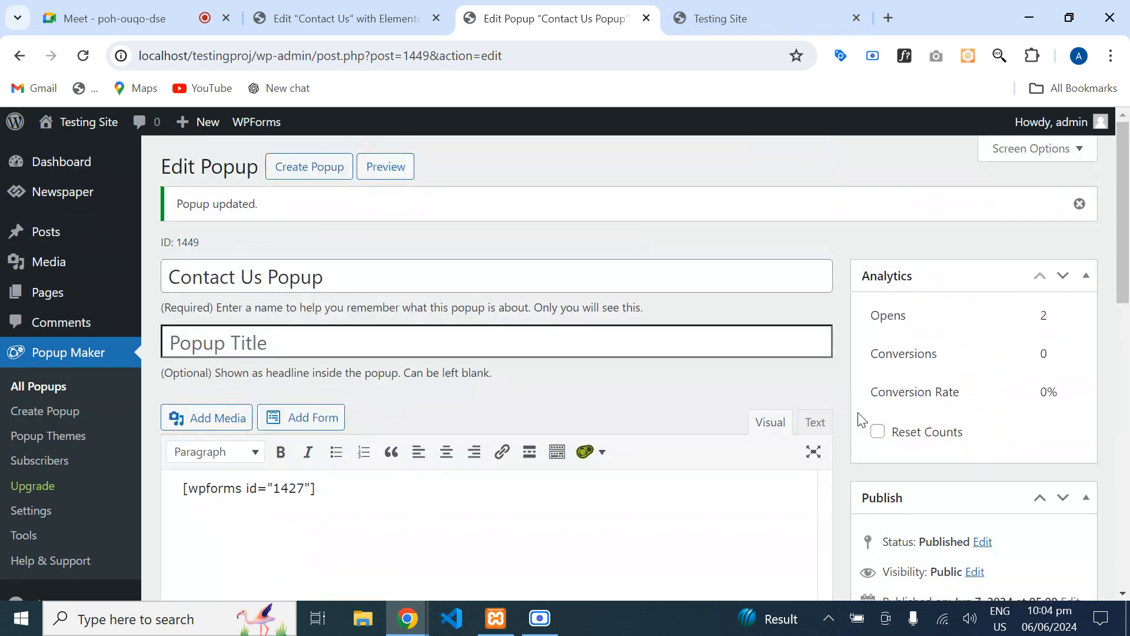
{"action": "scroll", "coordinate": [964, 466], "scroll_direction": "down", "scroll_amount": 7}
{"action": "left_click", "coordinate": [1049, 244]}
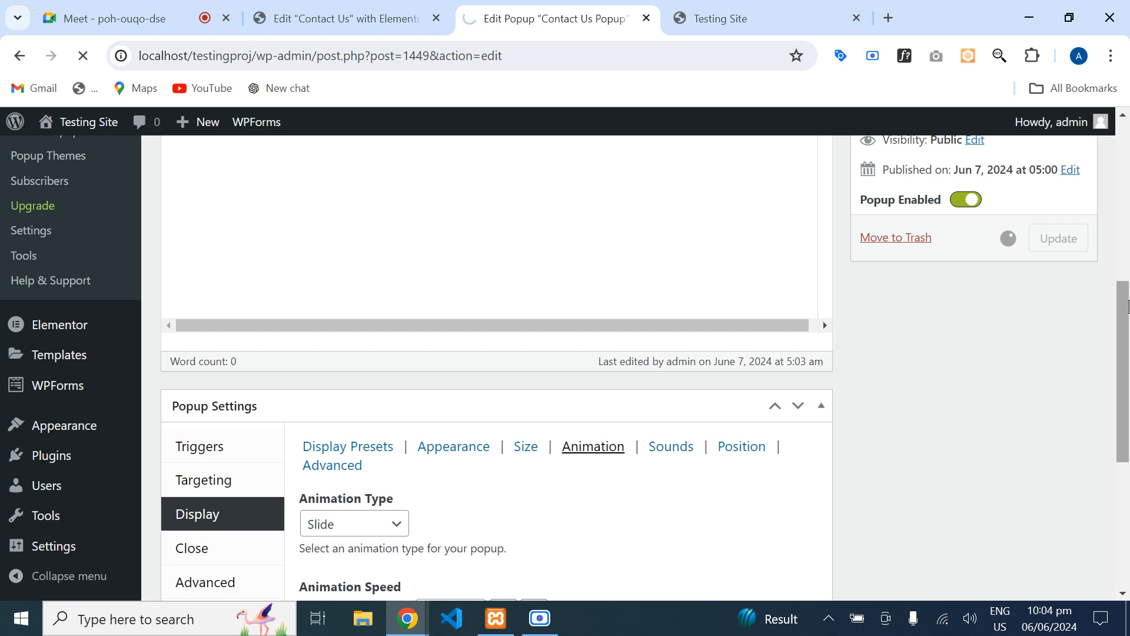
- Look over the saved popup settings and reload the site preview to view the popup's new animation
{"action": "left_click_drag", "start_coordinate": [1128, 286], "coordinate": [1129, 389]}
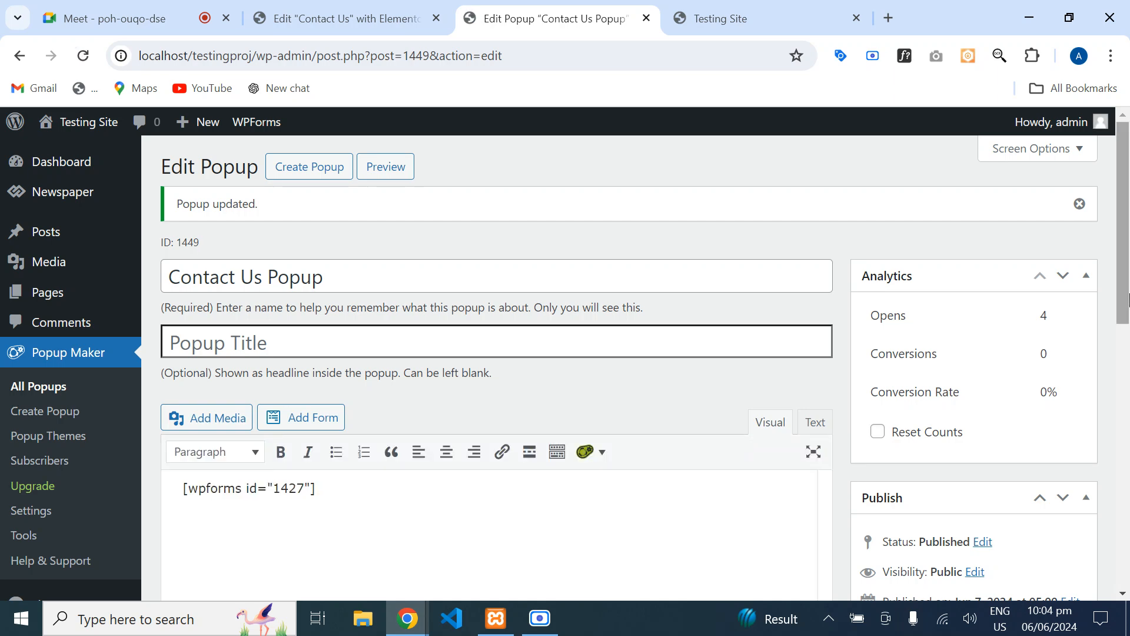
{"action": "left_click_drag", "start_coordinate": [1128, 279], "coordinate": [1129, 533]}
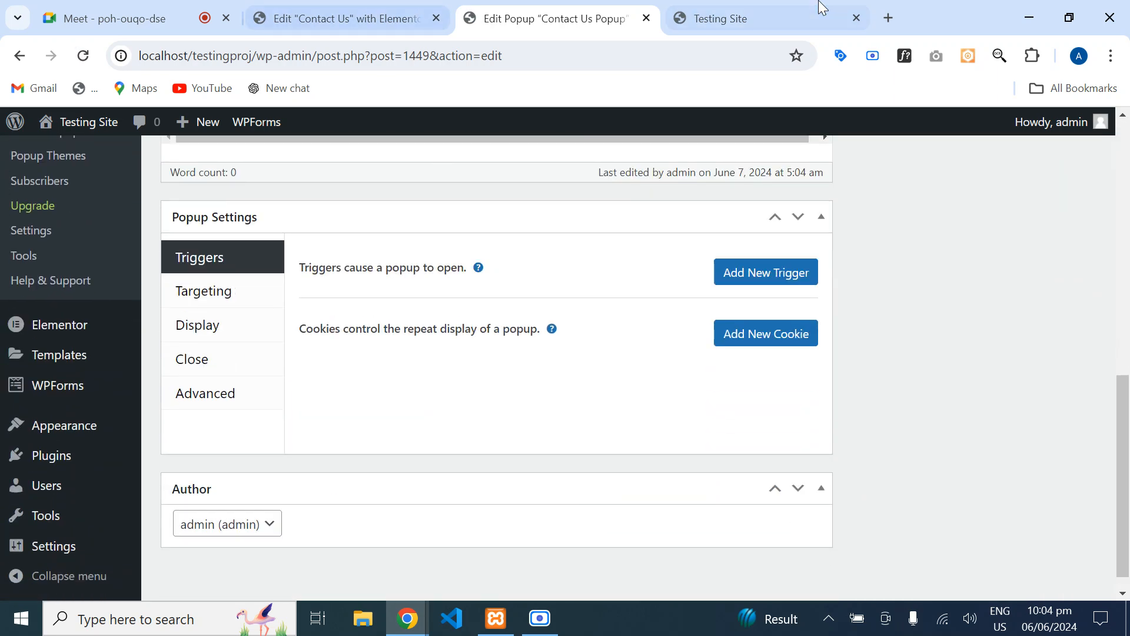
{"action": "left_click", "coordinate": [754, 3]}
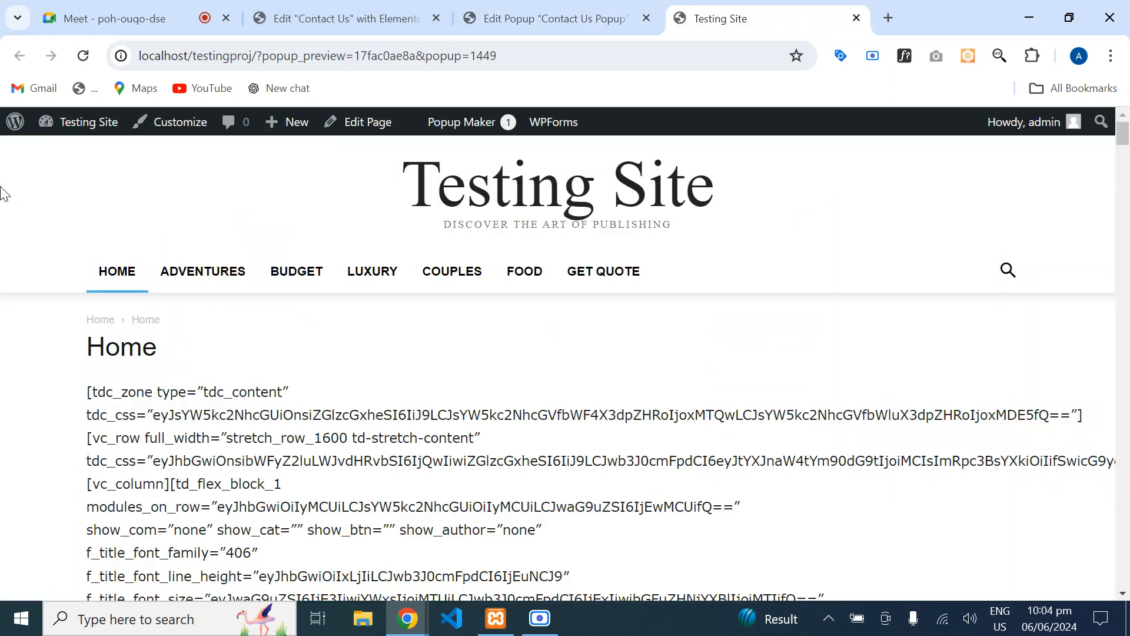
{"action": "left_click", "coordinate": [83, 55]}
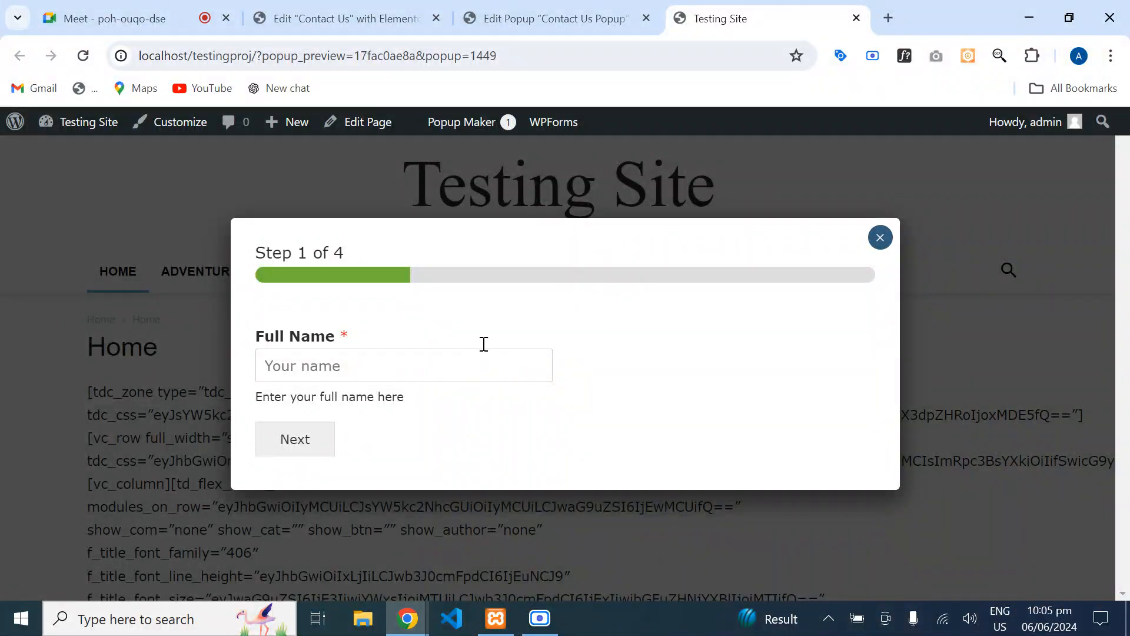
- Close the popup on the preview page and reload the page to replay its opening animation
{"action": "left_click", "coordinate": [882, 237]}
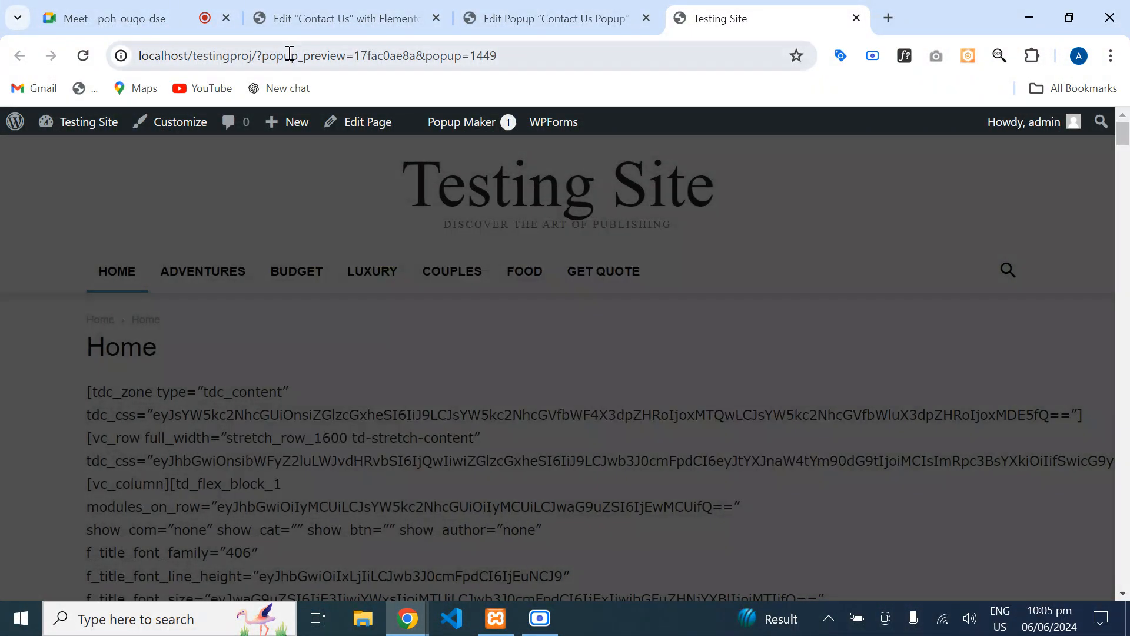
{"action": "left_click", "coordinate": [81, 57]}
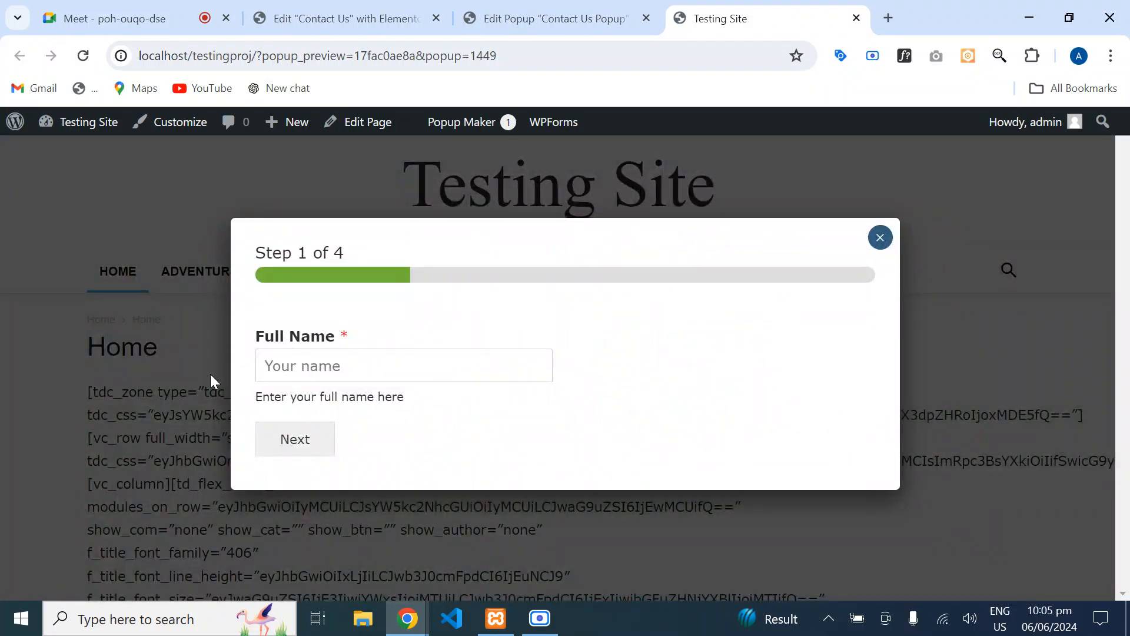
{"action": "left_click", "coordinate": [83, 56]}
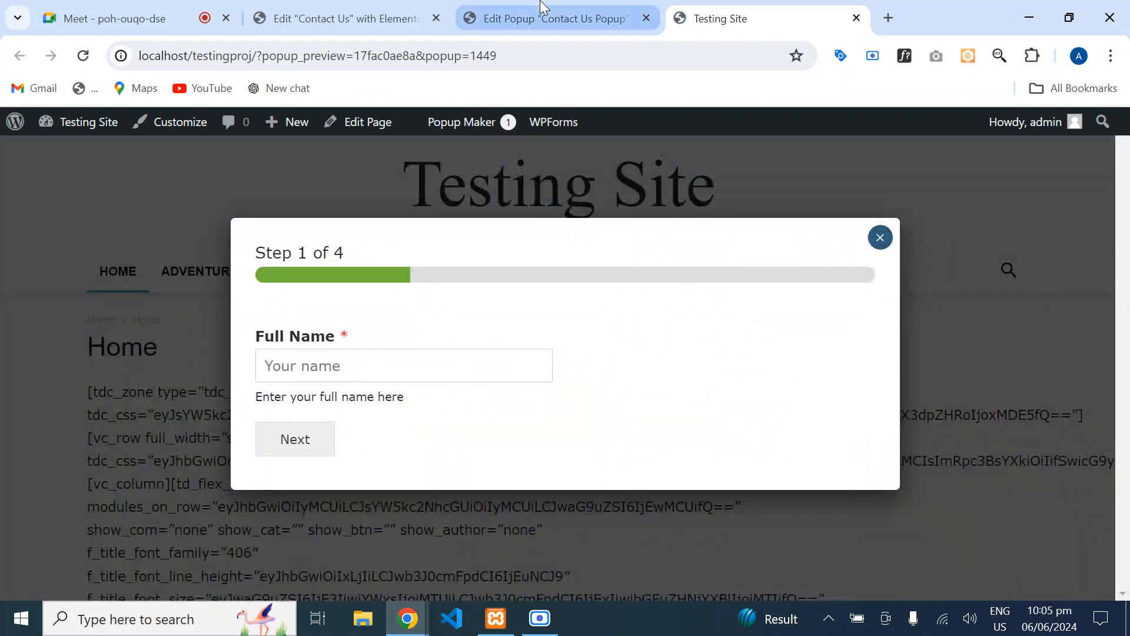
- Return to the Contact Us Popup editor and set the popup's animation type to Fade
{"action": "left_click", "coordinate": [544, 15]}
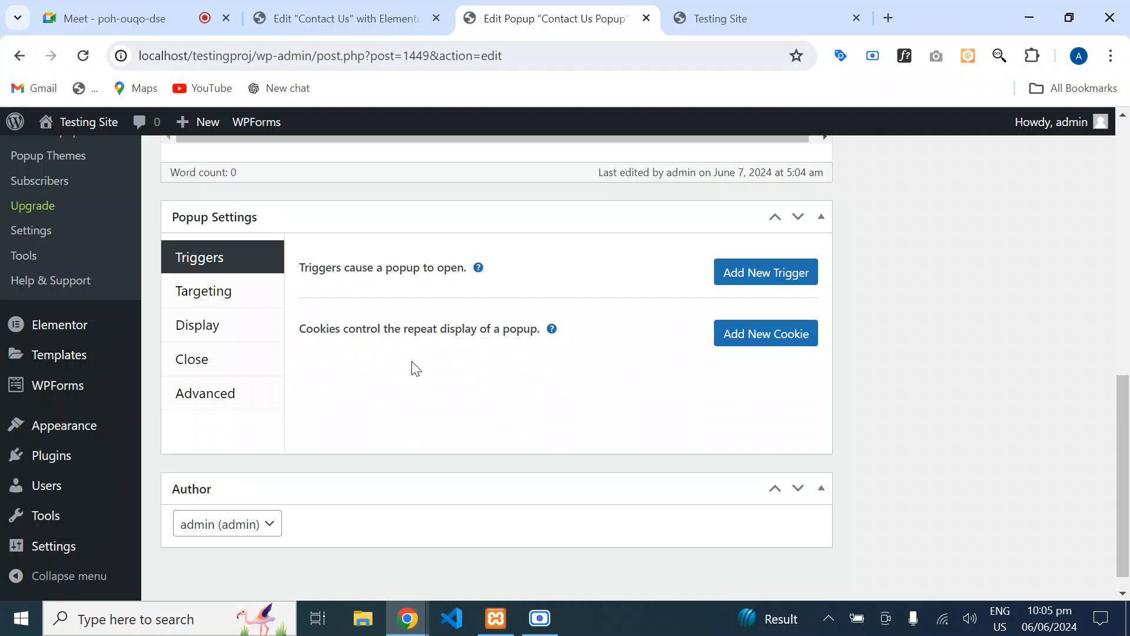
{"action": "scroll", "coordinate": [1126, 368], "scroll_direction": "up", "scroll_amount": 2}
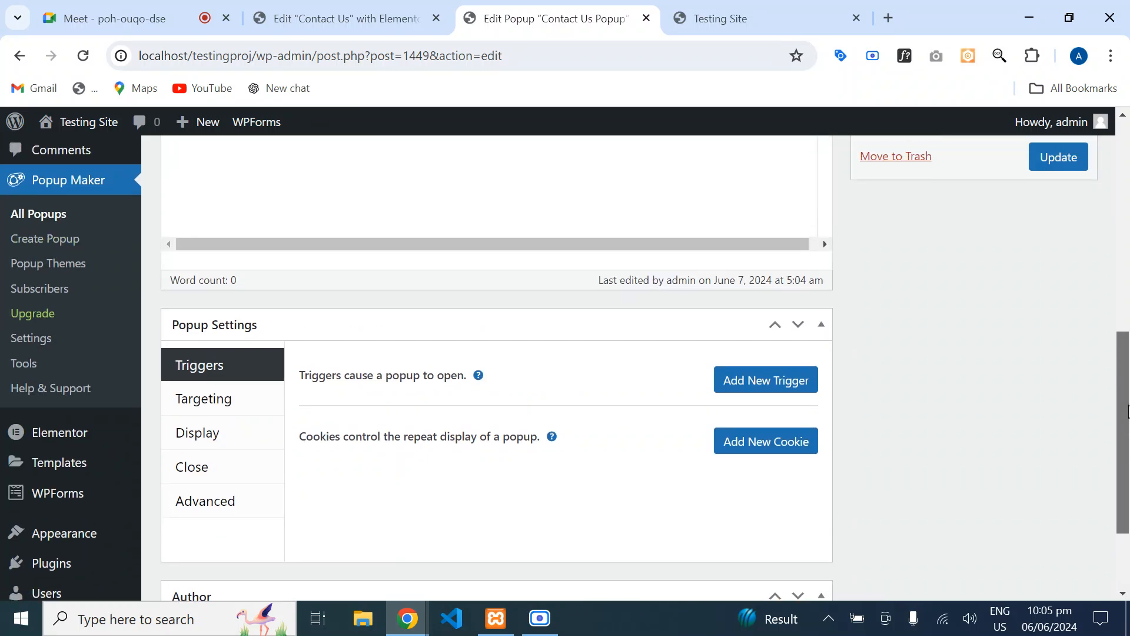
{"action": "left_click", "coordinate": [203, 441]}
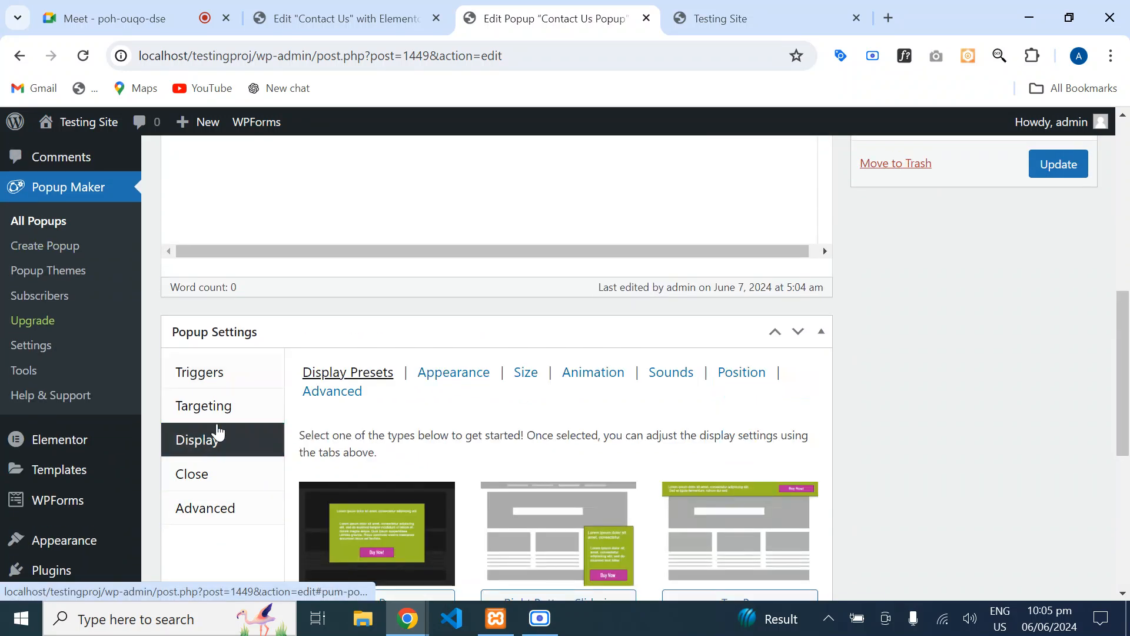
{"action": "scroll", "coordinate": [1128, 339], "scroll_direction": "down", "scroll_amount": 3}
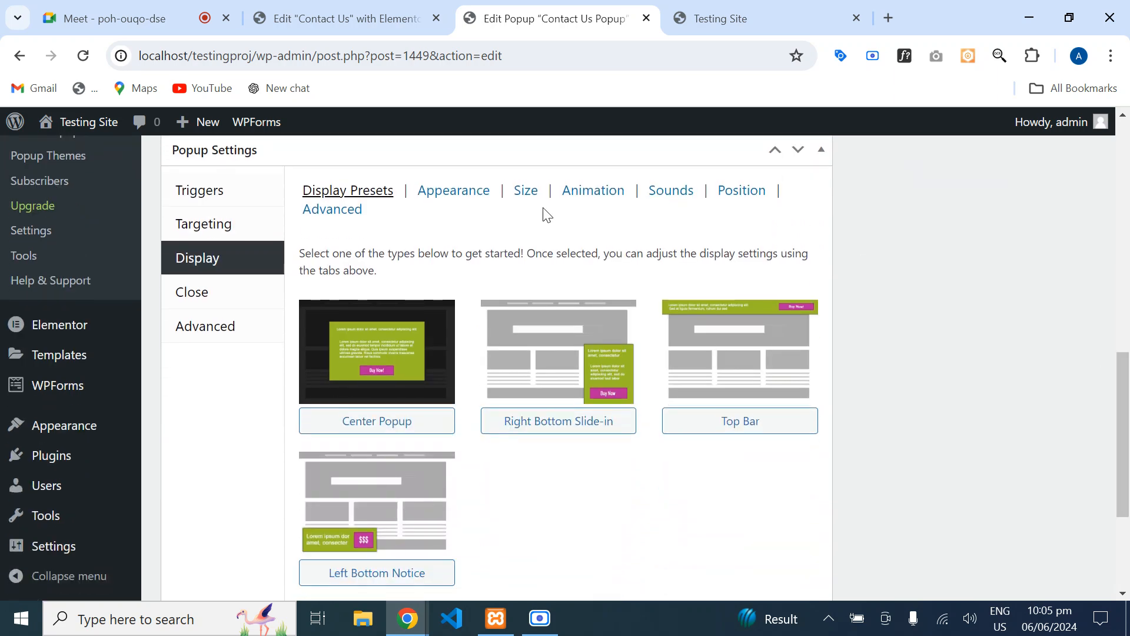
{"action": "left_click", "coordinate": [576, 197]}
{"action": "left_click", "coordinate": [336, 276]}
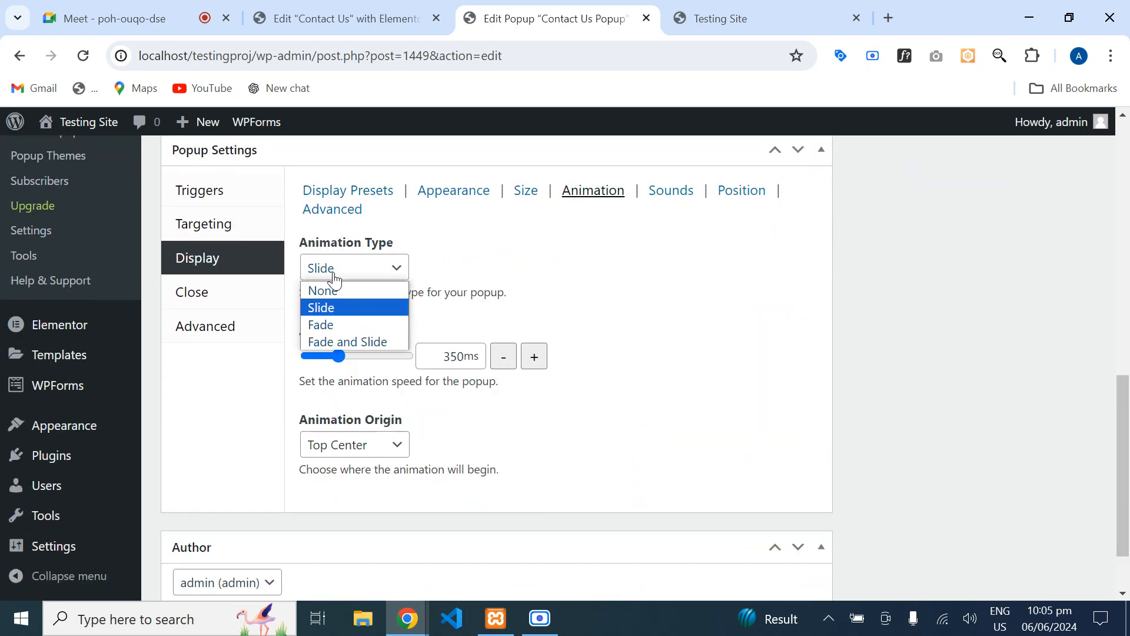
{"action": "left_click", "coordinate": [334, 321]}
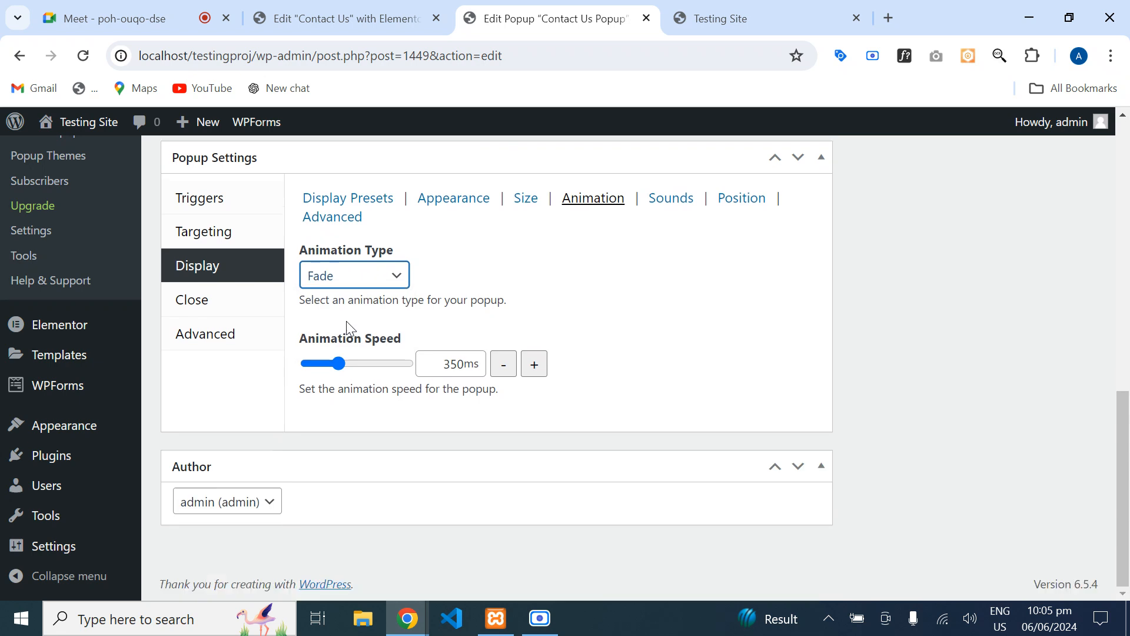
- Set the popup's opening sound to Beep and update the popup
{"action": "left_click", "coordinate": [664, 201]}
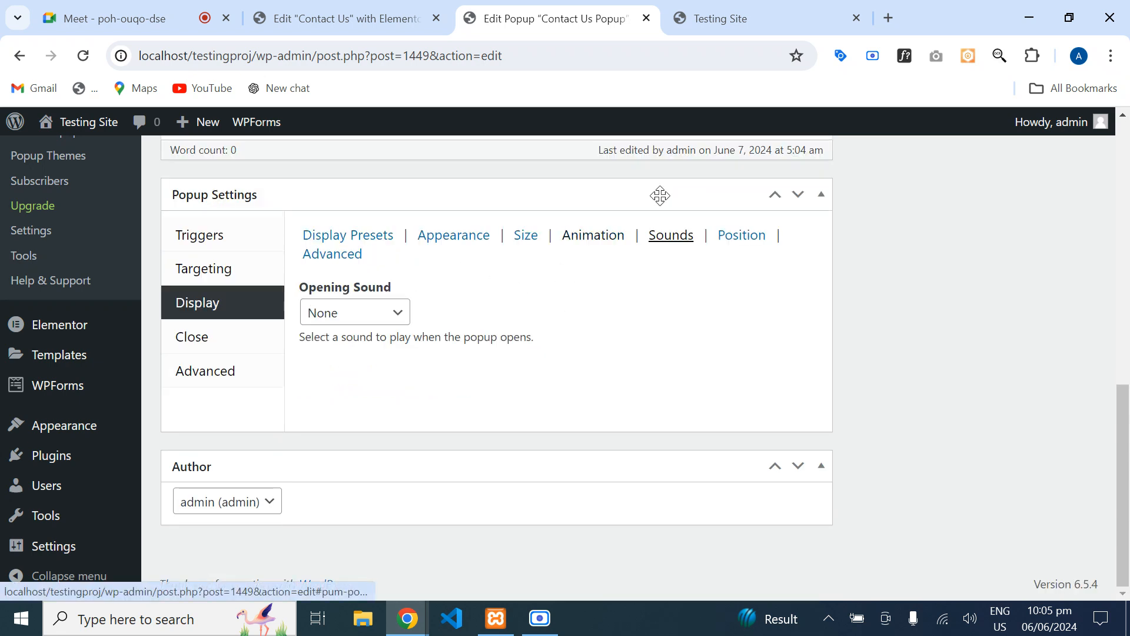
{"action": "left_click", "coordinate": [333, 324]}
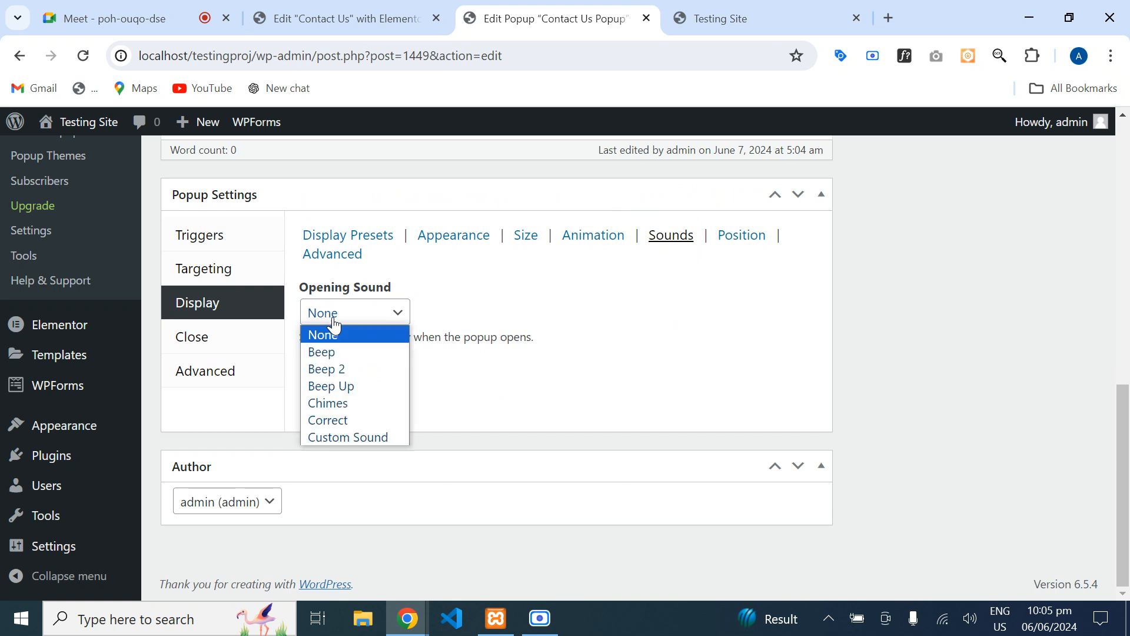
{"action": "left_click", "coordinate": [331, 358]}
{"action": "left_click_drag", "start_coordinate": [1126, 435], "coordinate": [1128, 322]}
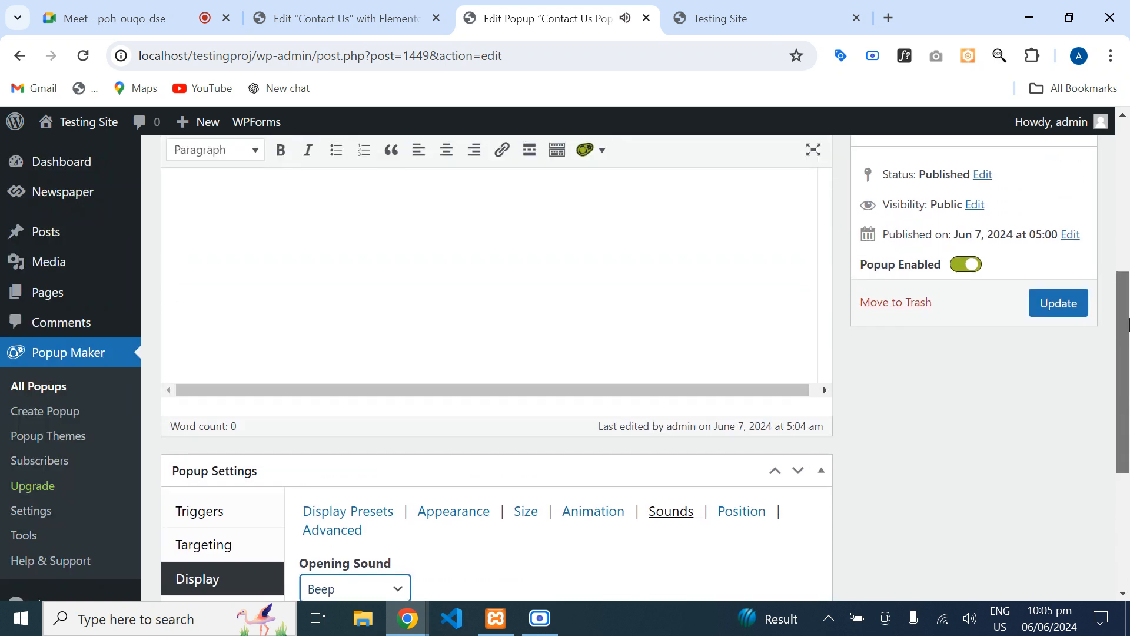
{"action": "left_click", "coordinate": [1069, 303]}
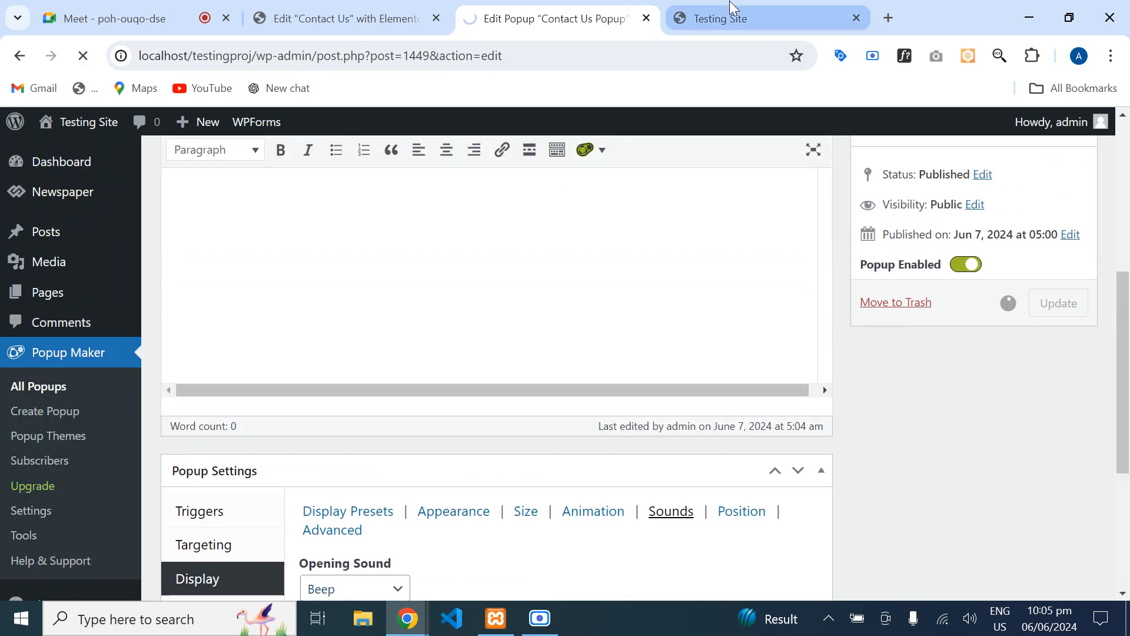
- Test the popup's fade and opening sound by reloading the preview page with the volume raised, then close the preview
{"action": "mouse_move", "coordinate": [730, 1]}
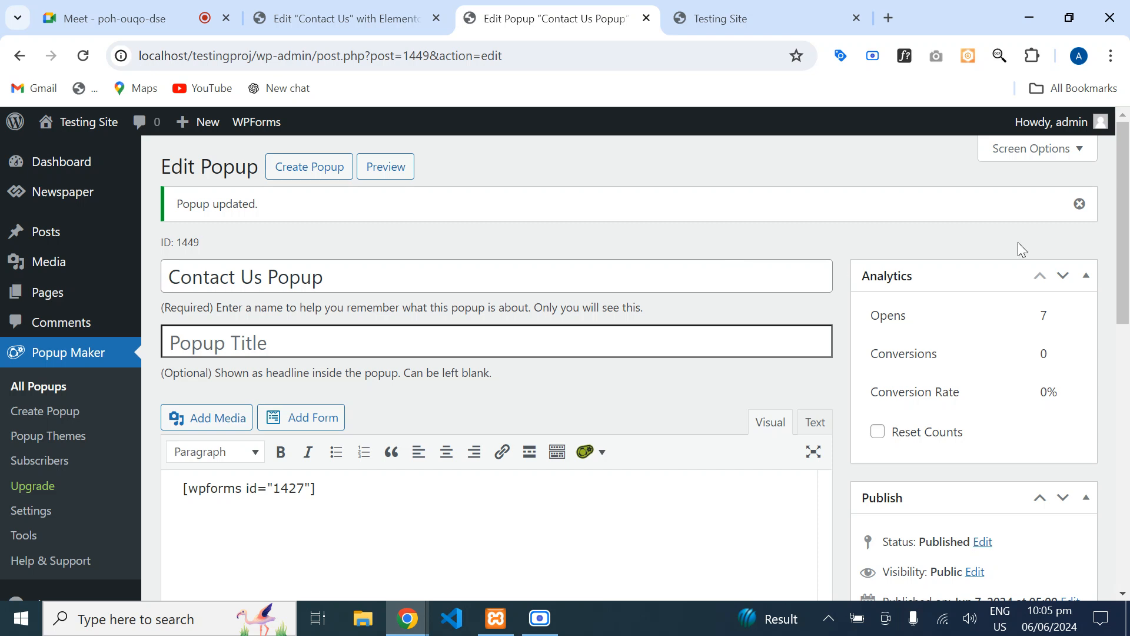
{"action": "left_click", "coordinate": [760, 21]}
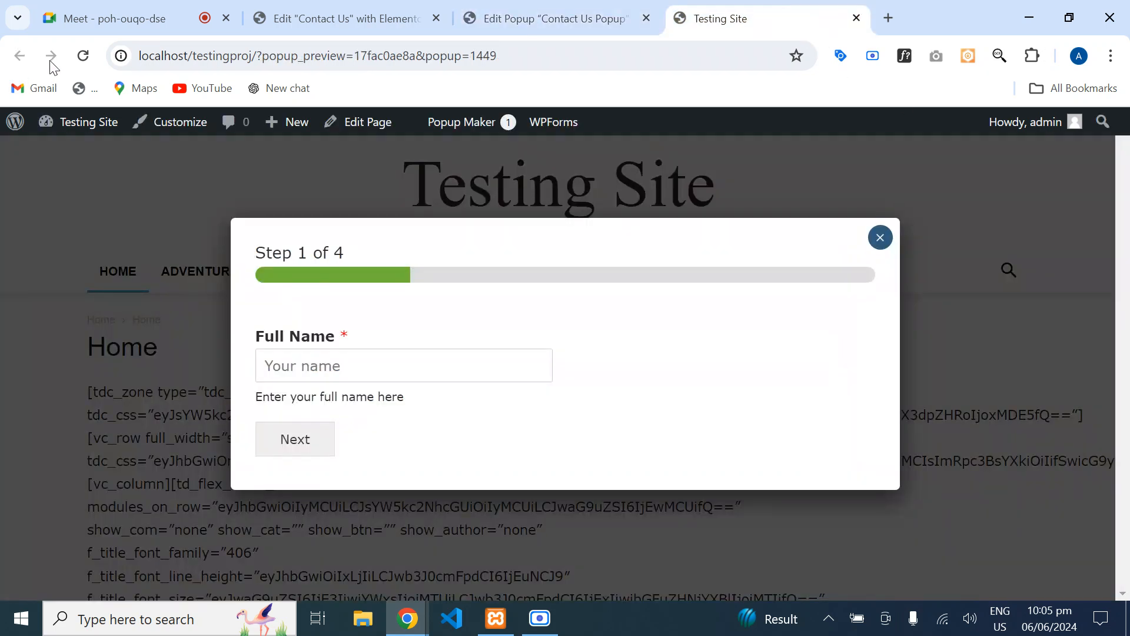
{"action": "left_click", "coordinate": [83, 64]}
{"action": "key", "text": "XF86AudioRaiseVolume"}
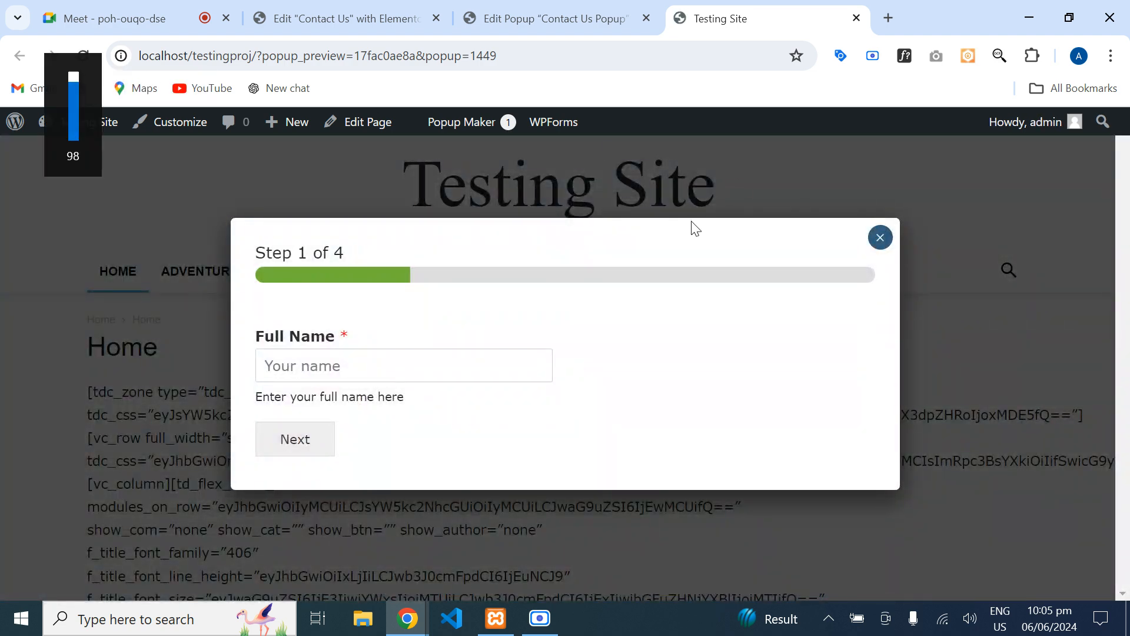
{"action": "key", "text": "XF86AudioRaiseVolume"}
{"action": "left_click", "coordinate": [878, 238]}
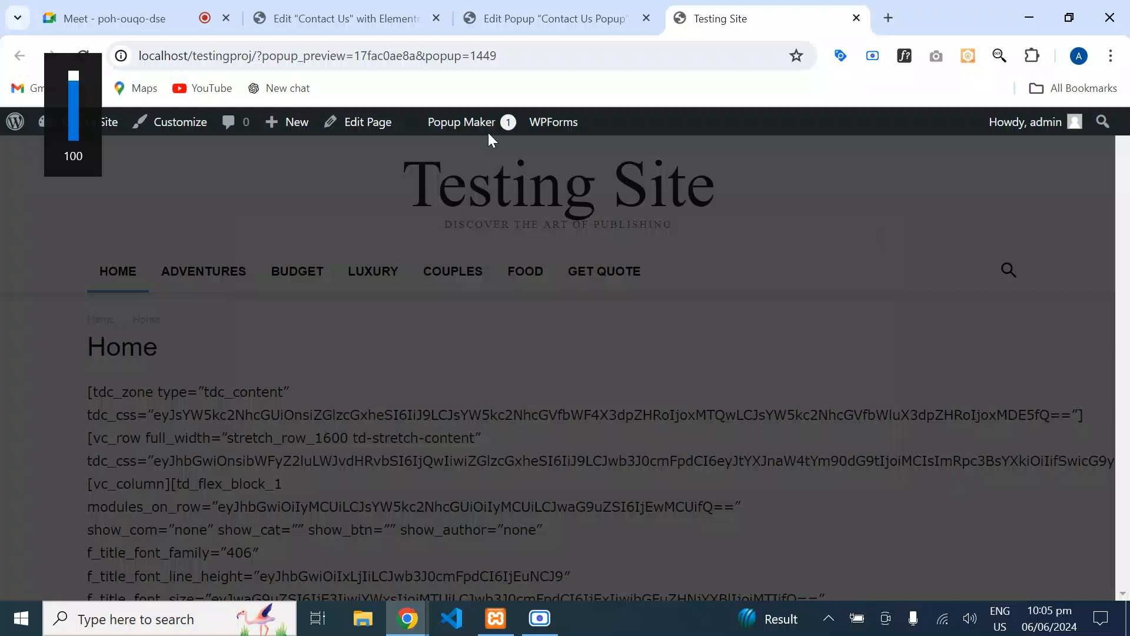
{"action": "left_click", "coordinate": [82, 55]}
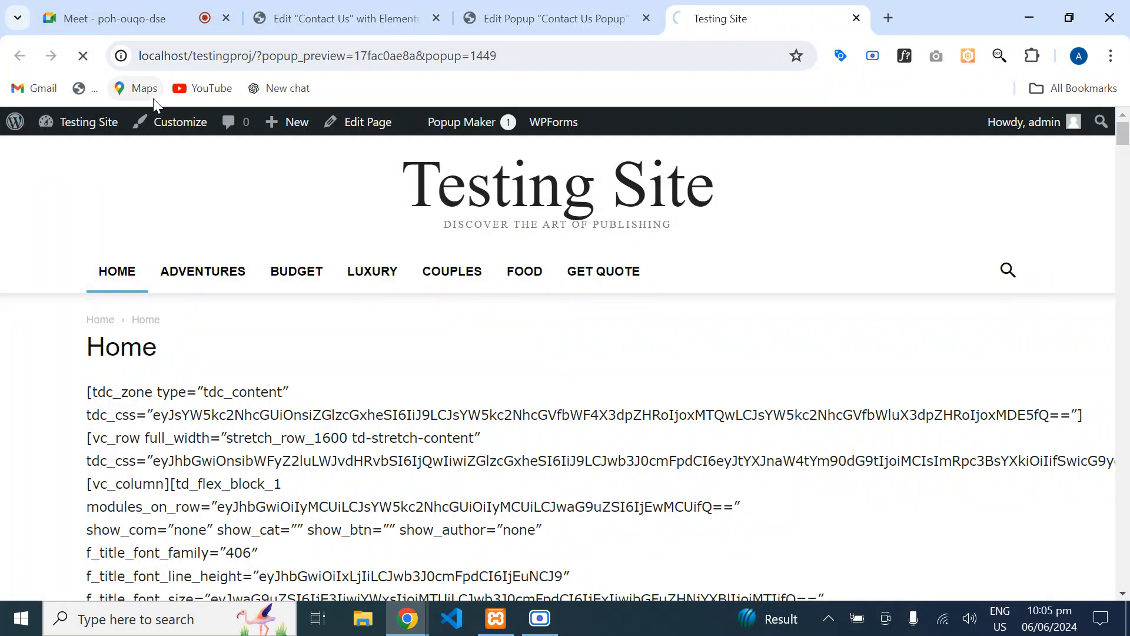
{"action": "mouse_move", "coordinate": [410, 630]}
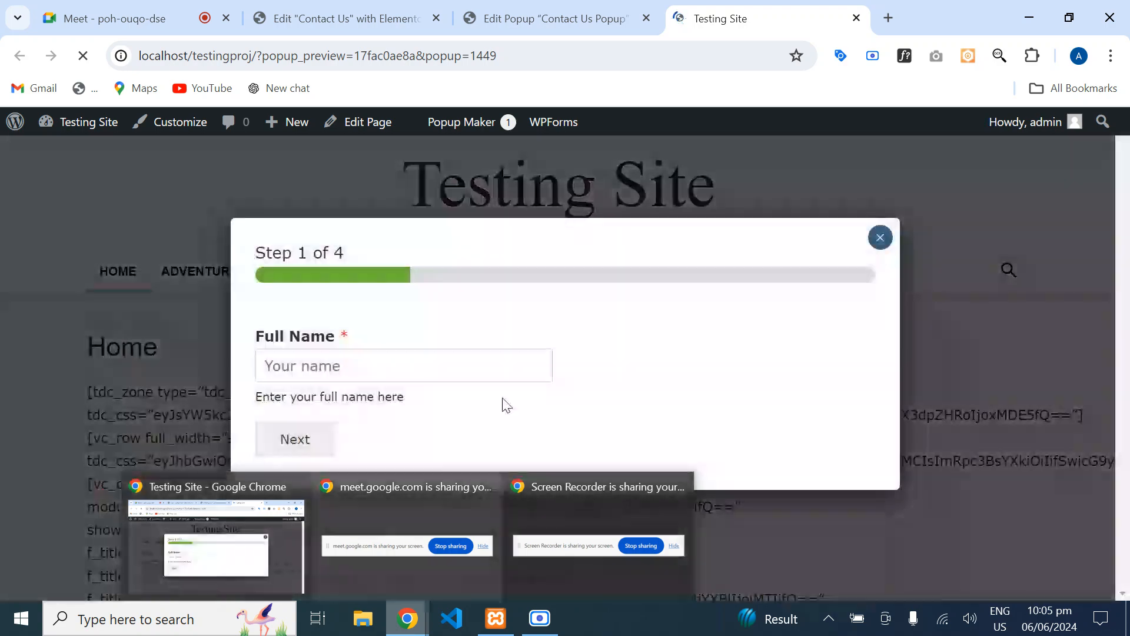
{"action": "left_click", "coordinate": [874, 192]}
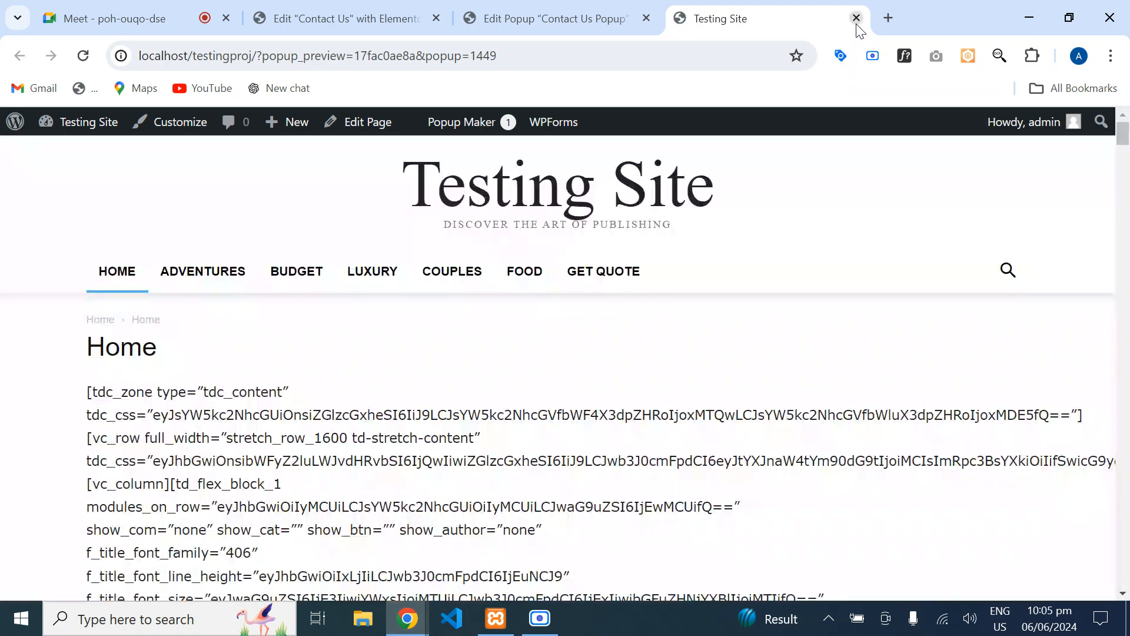
{"action": "left_click", "coordinate": [857, 19]}
- Check the opening sound in the popup's display settings and update the popup again
{"action": "left_click_drag", "start_coordinate": [1125, 205], "coordinate": [1127, 489]}
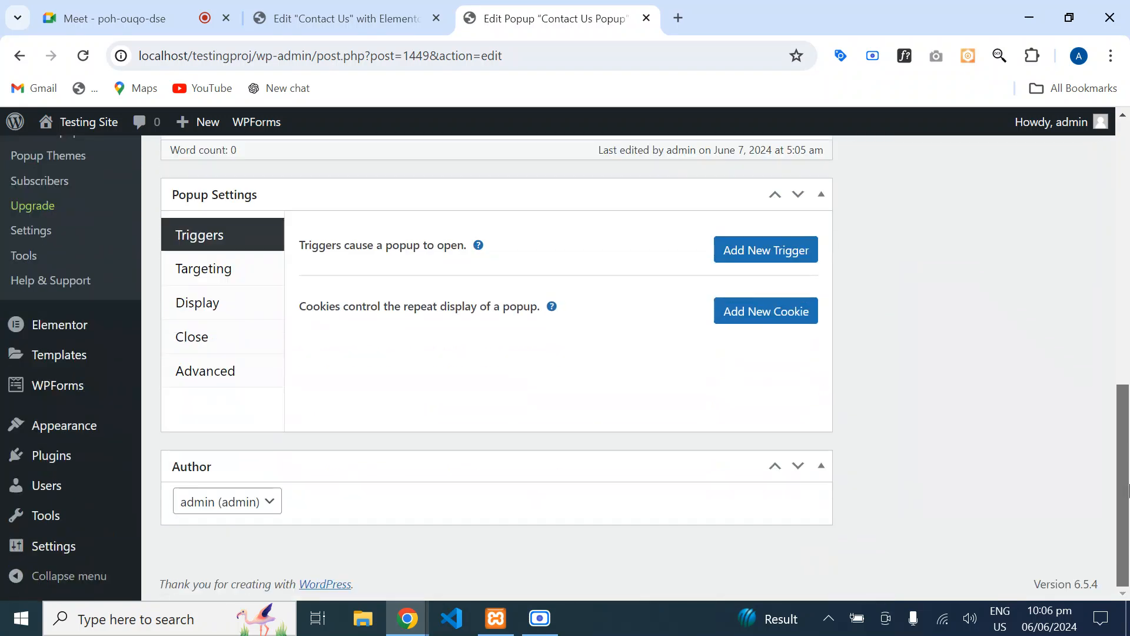
{"action": "left_click", "coordinate": [224, 305]}
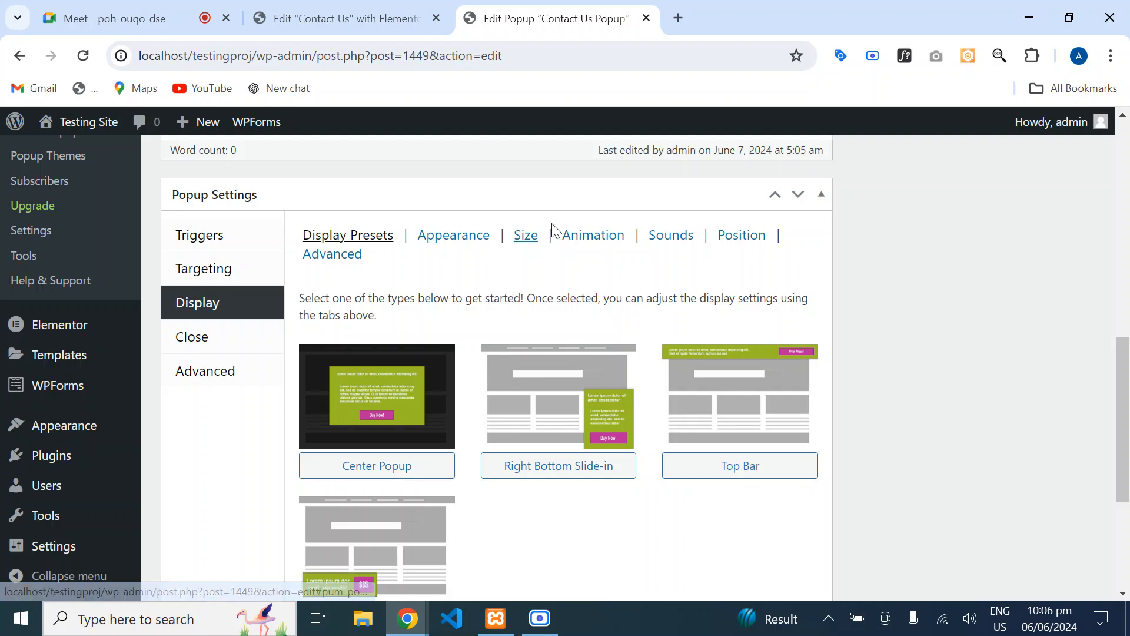
{"action": "left_click", "coordinate": [669, 234]}
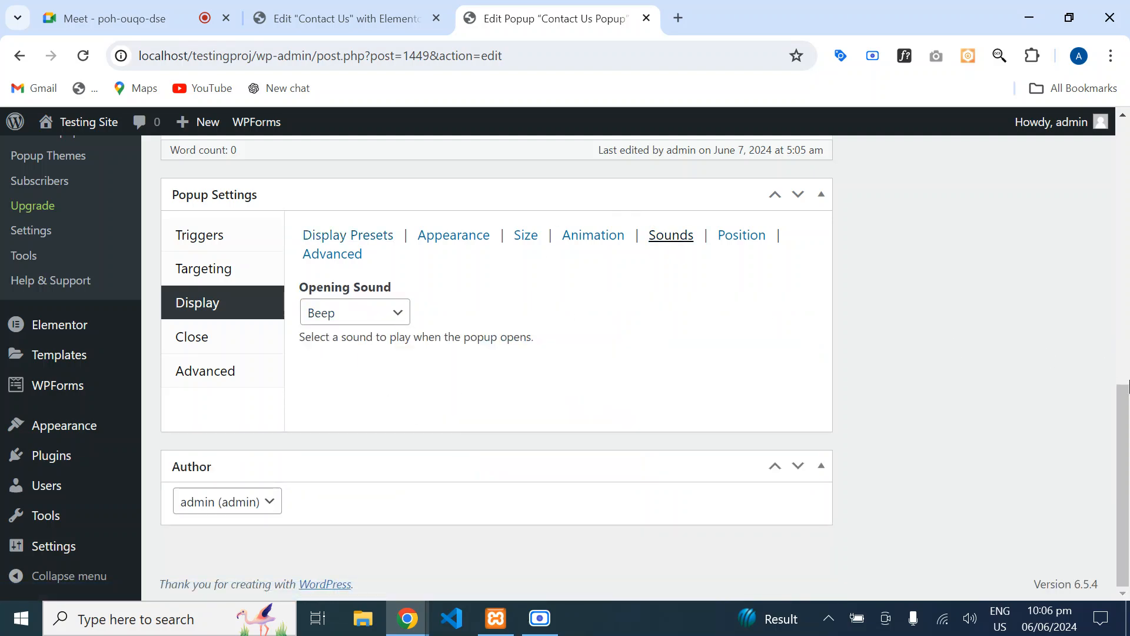
{"action": "left_click_drag", "start_coordinate": [1126, 450], "coordinate": [1127, 281]}
{"action": "left_click", "coordinate": [1046, 456]}
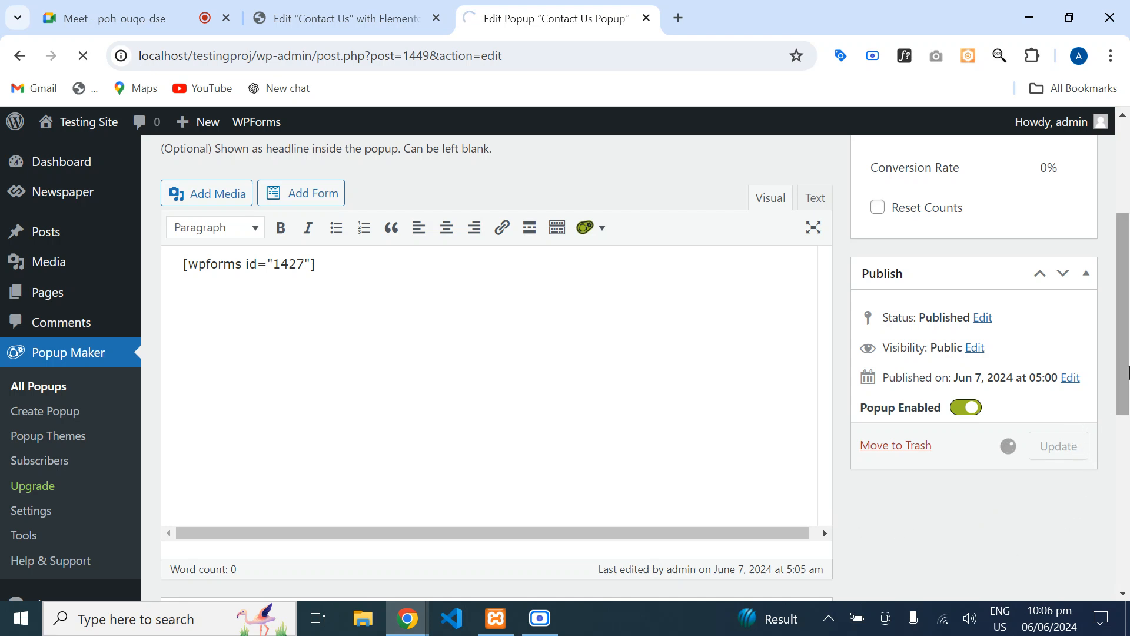
- Open a fresh preview of the popup to test the Beep sound, then dismiss the popup and close the preview
{"action": "left_click", "coordinate": [402, 170]}
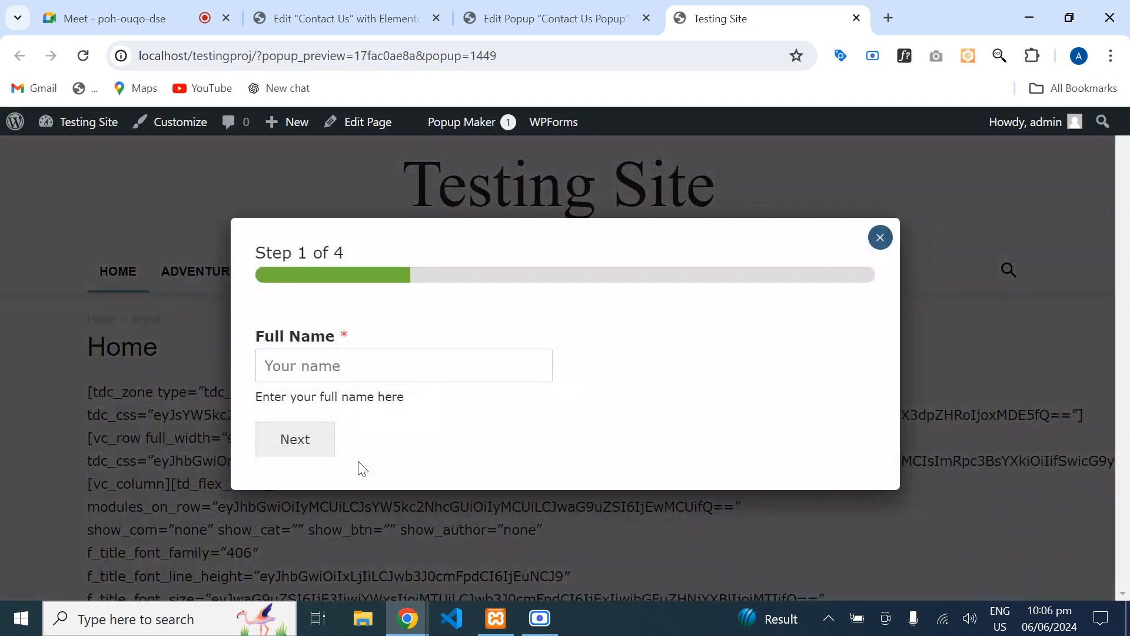
{"action": "left_click", "coordinate": [881, 238]}
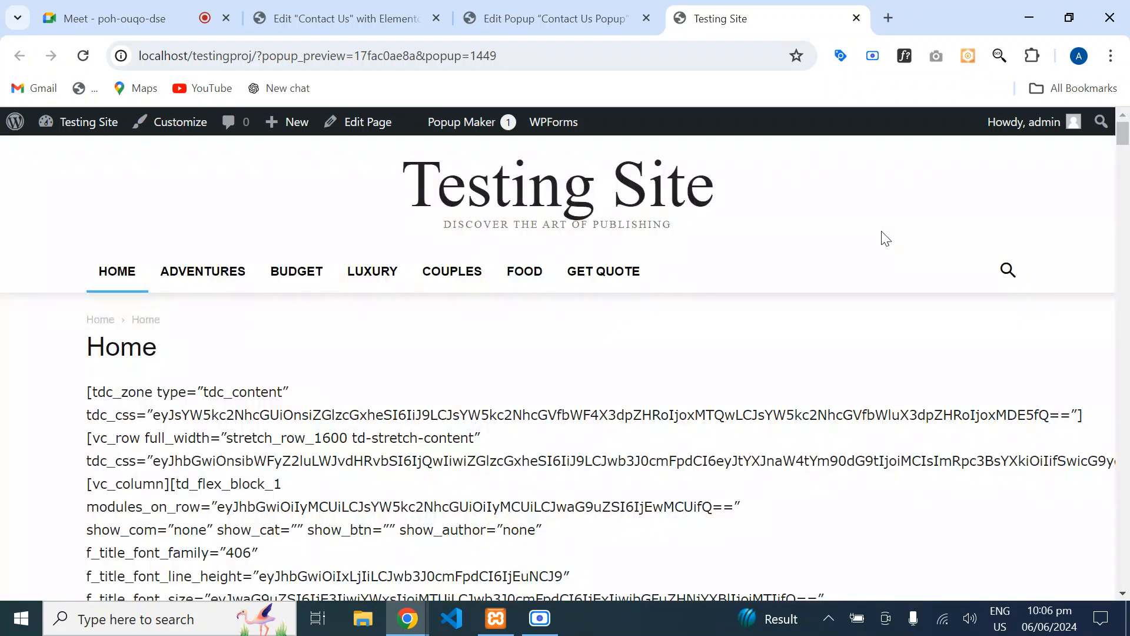
{"action": "key", "text": "XF86AudioRaiseVolume"}
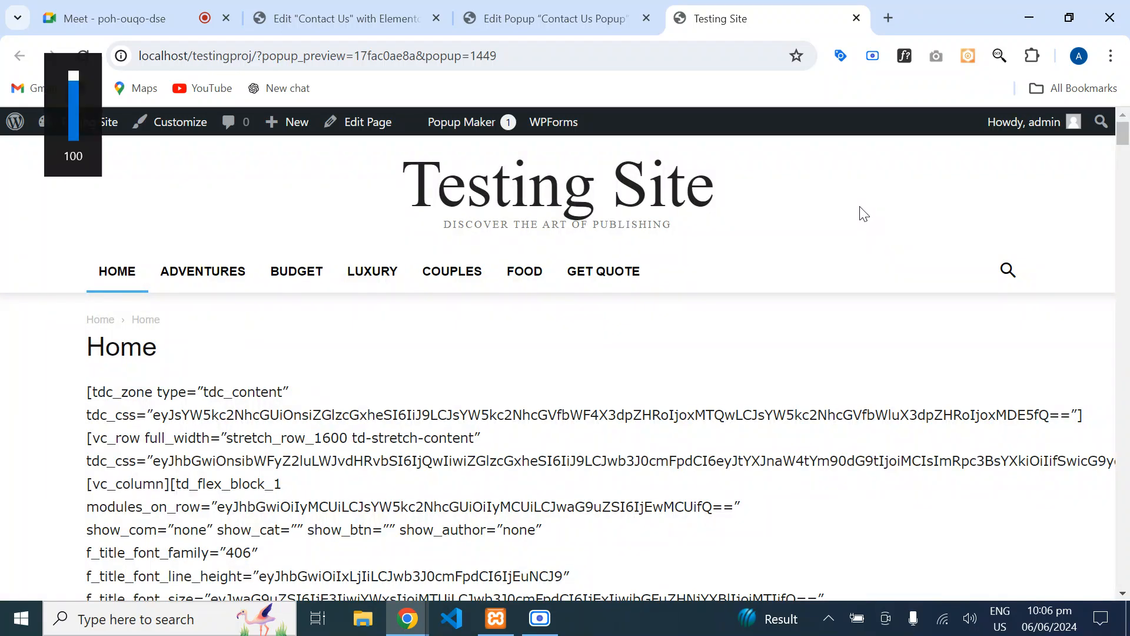
{"action": "left_click", "coordinate": [856, 18]}
- Change the popup's opening sound to Beep 2 in the display settings and update the popup
{"action": "scroll", "coordinate": [1129, 285], "scroll_direction": "down", "scroll_amount": 10}
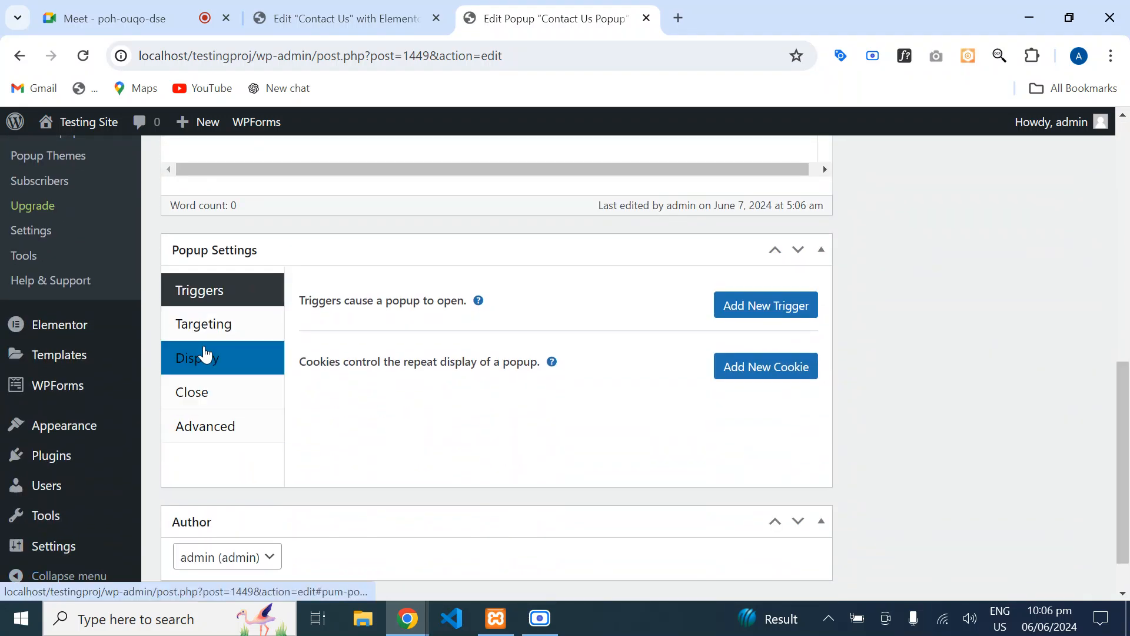
{"action": "left_click", "coordinate": [224, 366]}
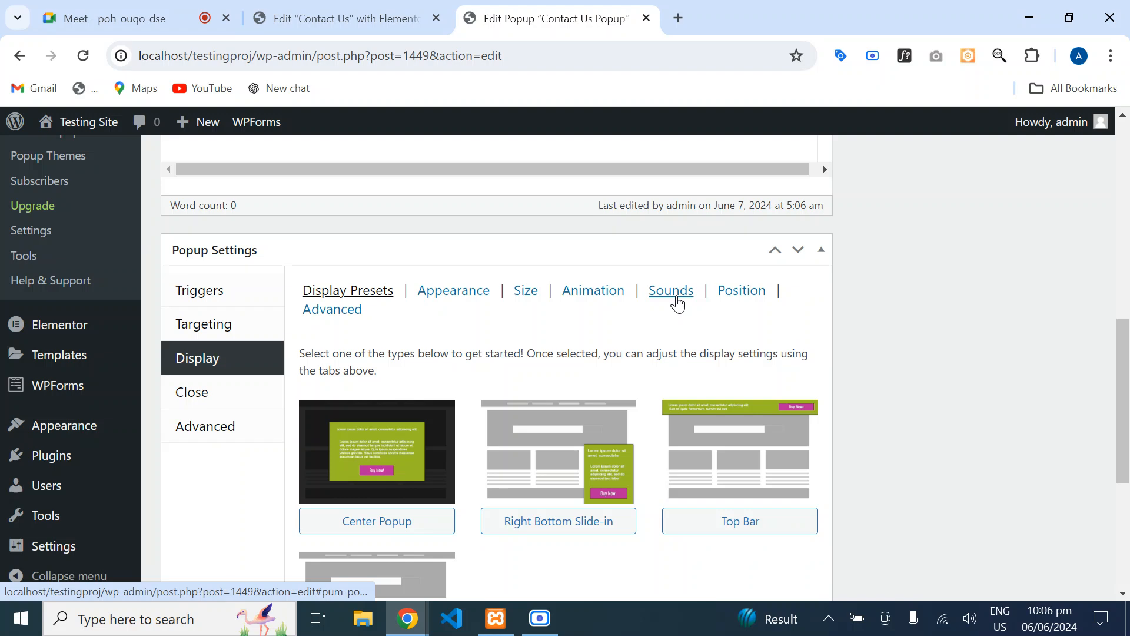
{"action": "left_click", "coordinate": [673, 300]}
{"action": "left_click", "coordinate": [366, 364]}
{"action": "left_click", "coordinate": [321, 422]}
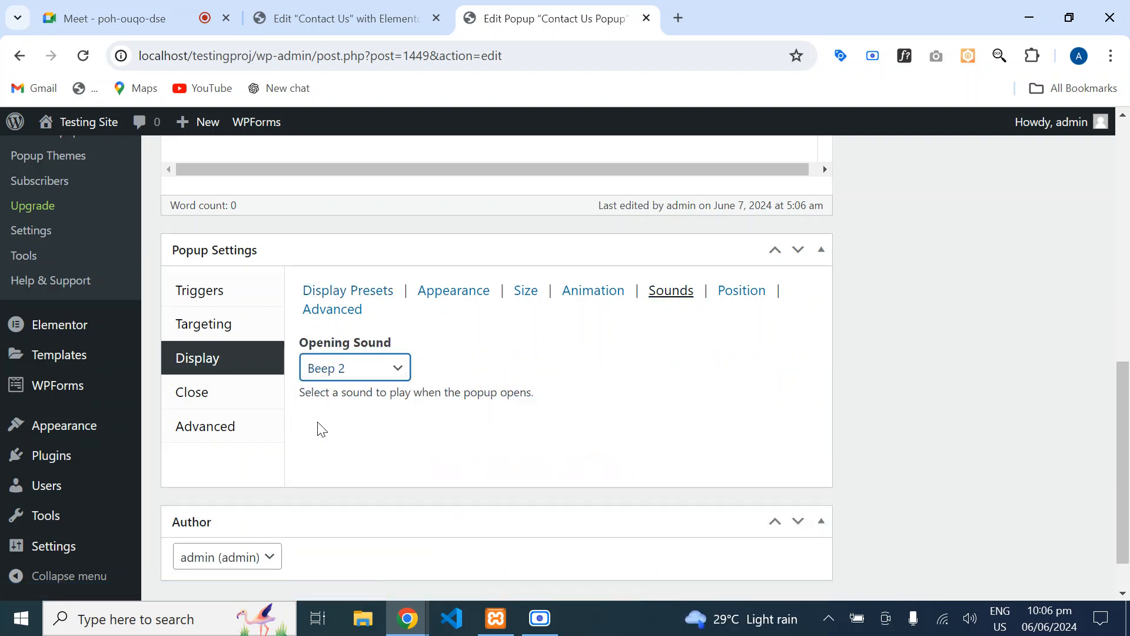
{"action": "scroll", "coordinate": [1072, 412], "scroll_direction": "up", "scroll_amount": 7}
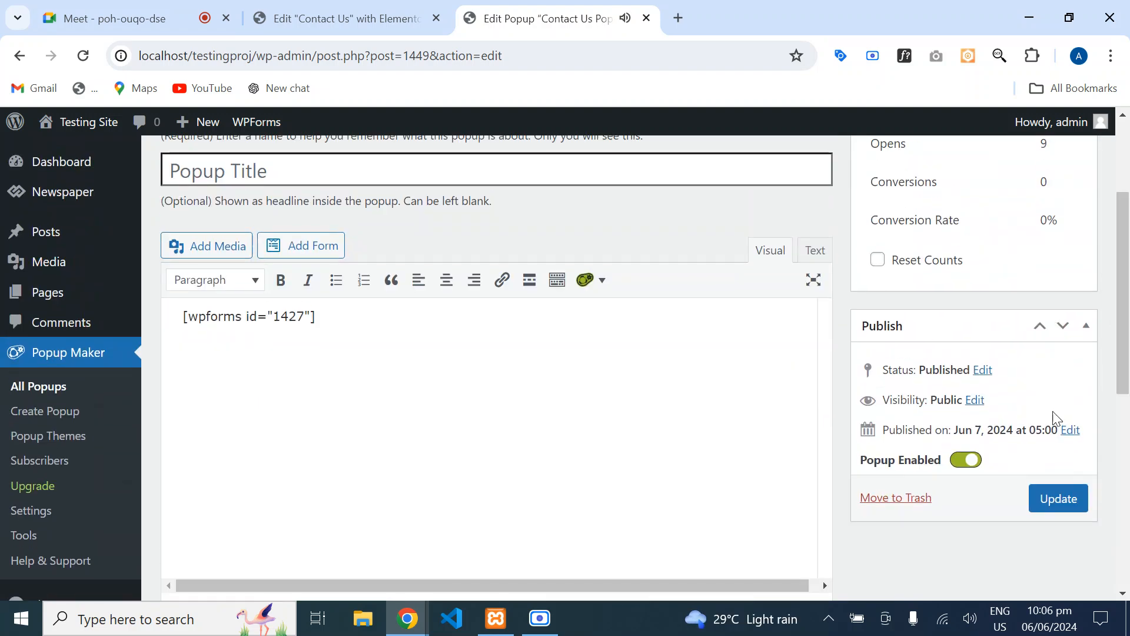
{"action": "left_click", "coordinate": [1063, 511]}
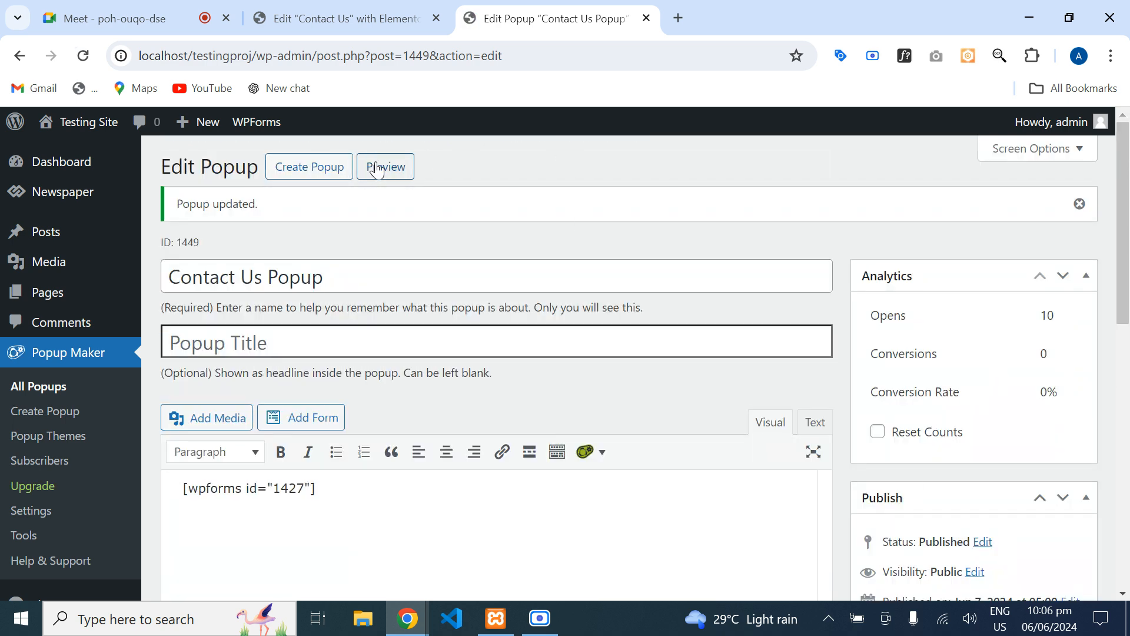
- Preview the popup with the Beep 2 sound, close the preview and return to the popup settings
{"action": "left_click", "coordinate": [377, 168]}
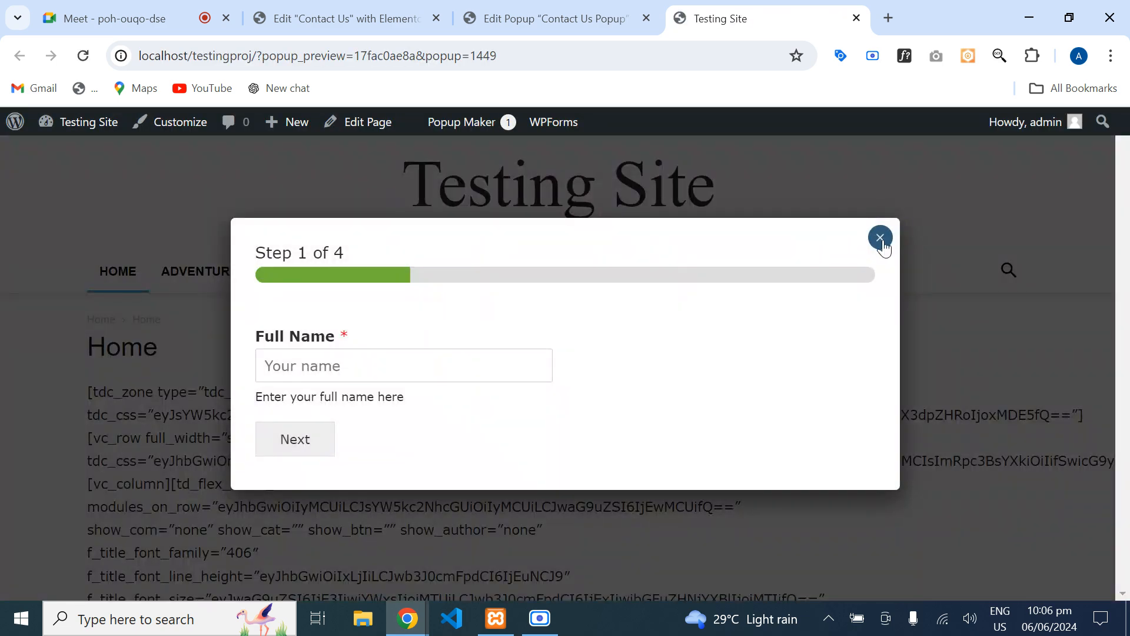
{"action": "left_click", "coordinate": [881, 238]}
{"action": "left_click", "coordinate": [857, 18]}
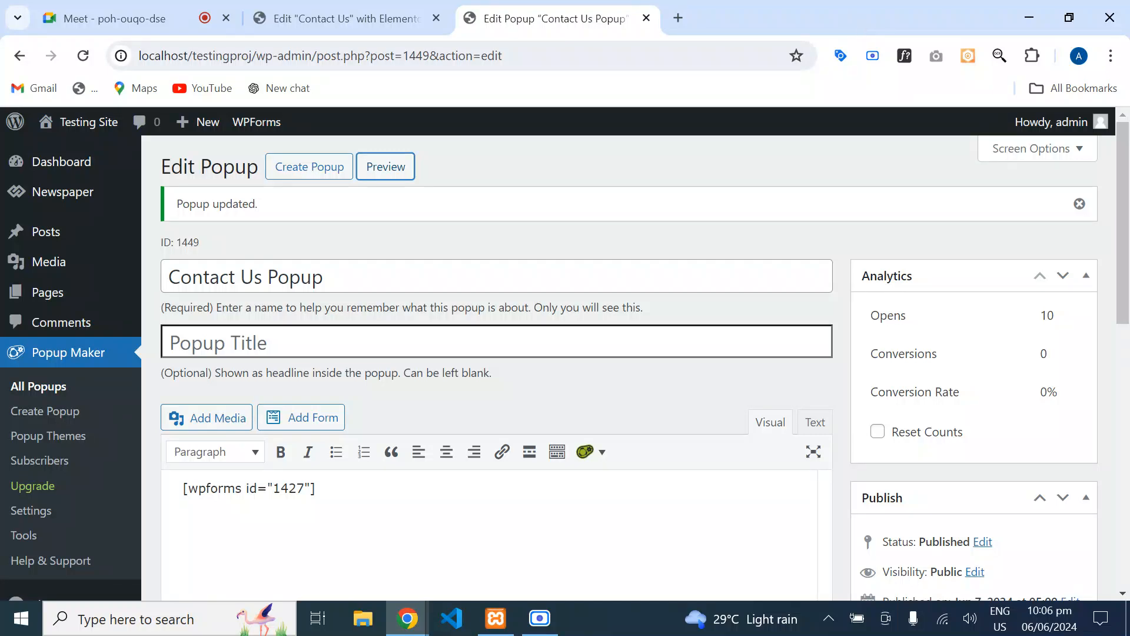
{"action": "left_click_drag", "start_coordinate": [1128, 260], "coordinate": [1128, 456]}
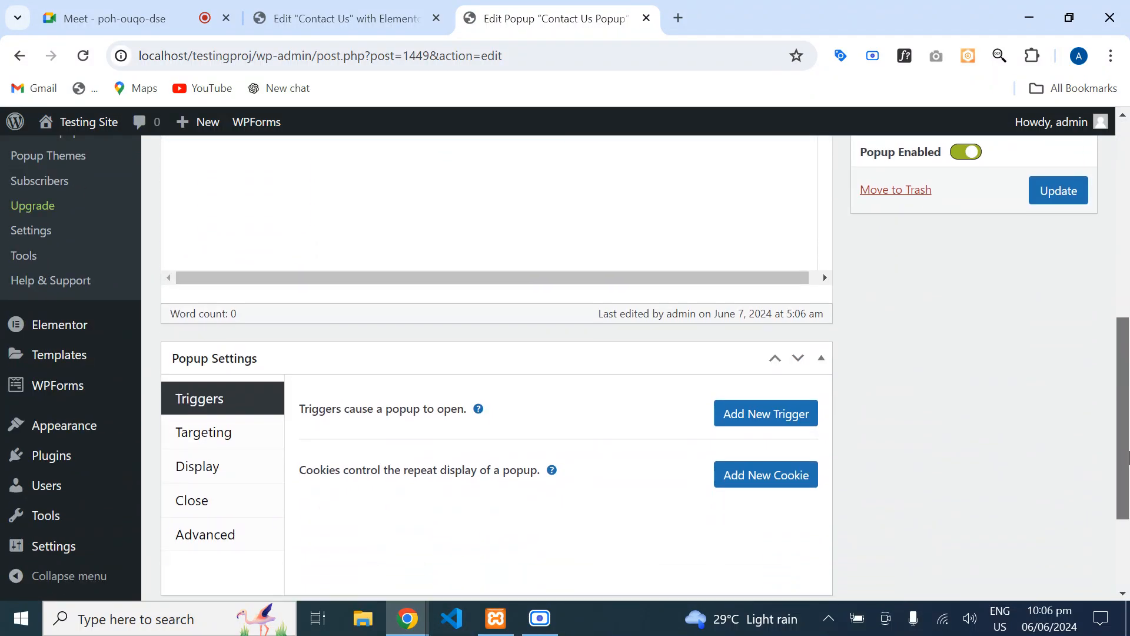
- Review the Position and Advanced display settings of the Contact Us popup
{"action": "scroll", "coordinate": [1128, 457], "scroll_direction": "down", "scroll_amount": 2}
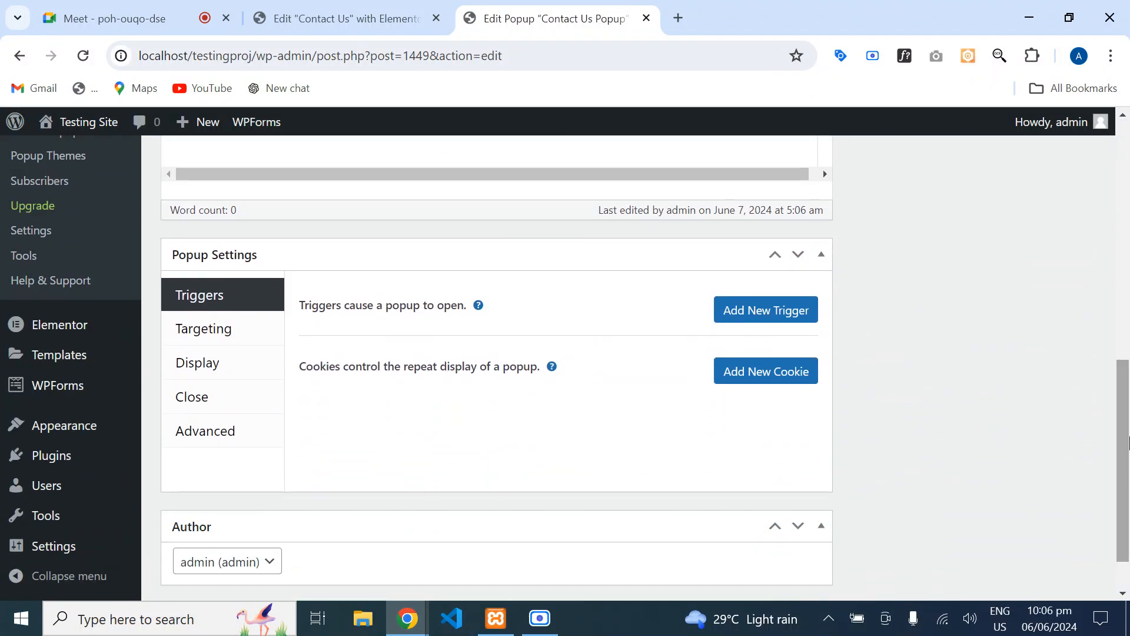
{"action": "left_click", "coordinate": [216, 369]}
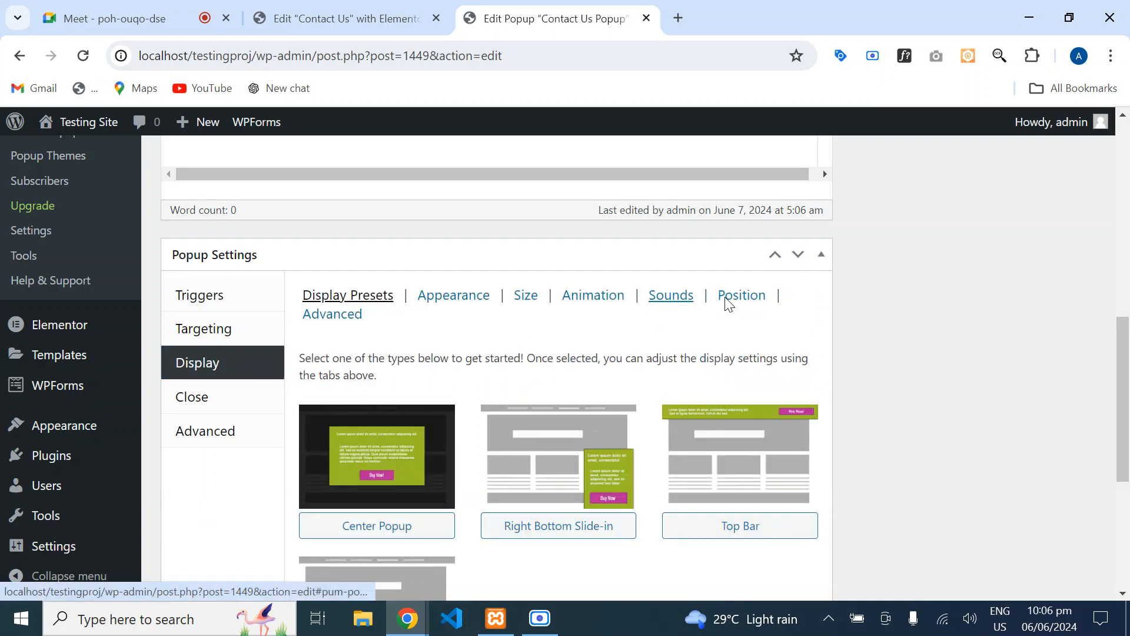
{"action": "left_click", "coordinate": [748, 297]}
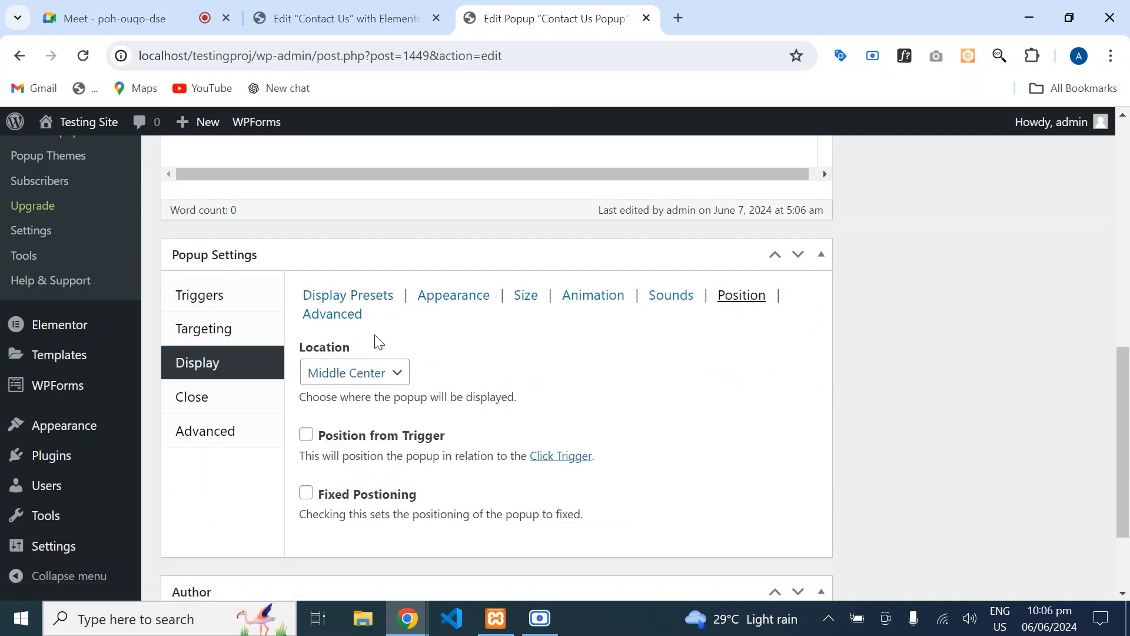
{"action": "left_click", "coordinate": [333, 314]}
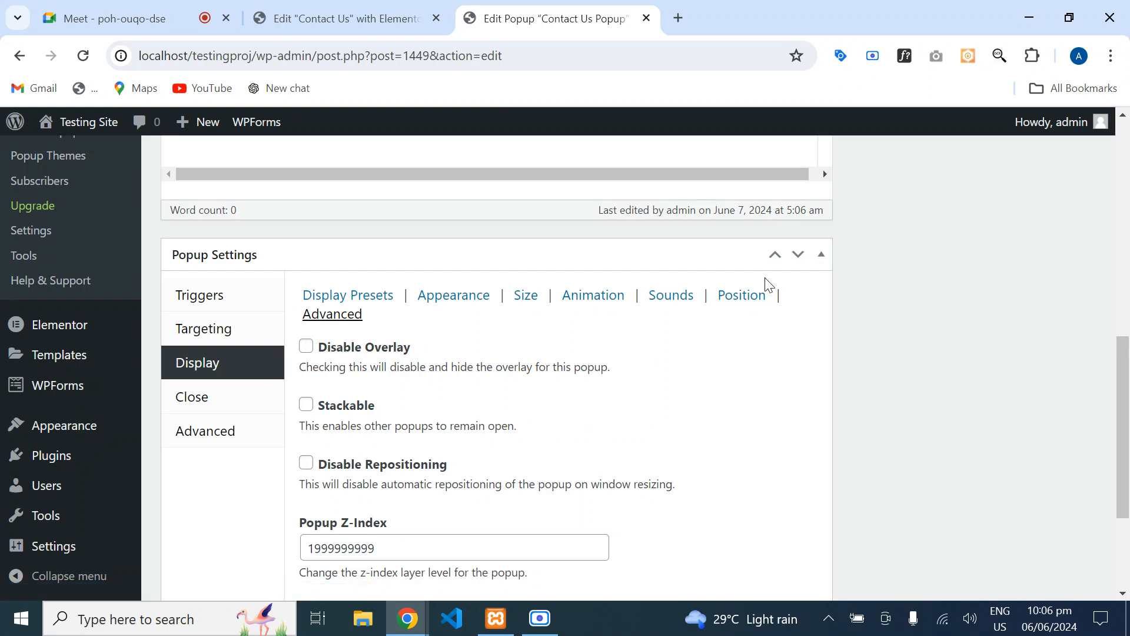
- Open the list of all popups and advance the Popup Maker tour to the Review Popup Metrics tip
{"action": "left_click_drag", "start_coordinate": [1125, 390], "coordinate": [1128, 203]}
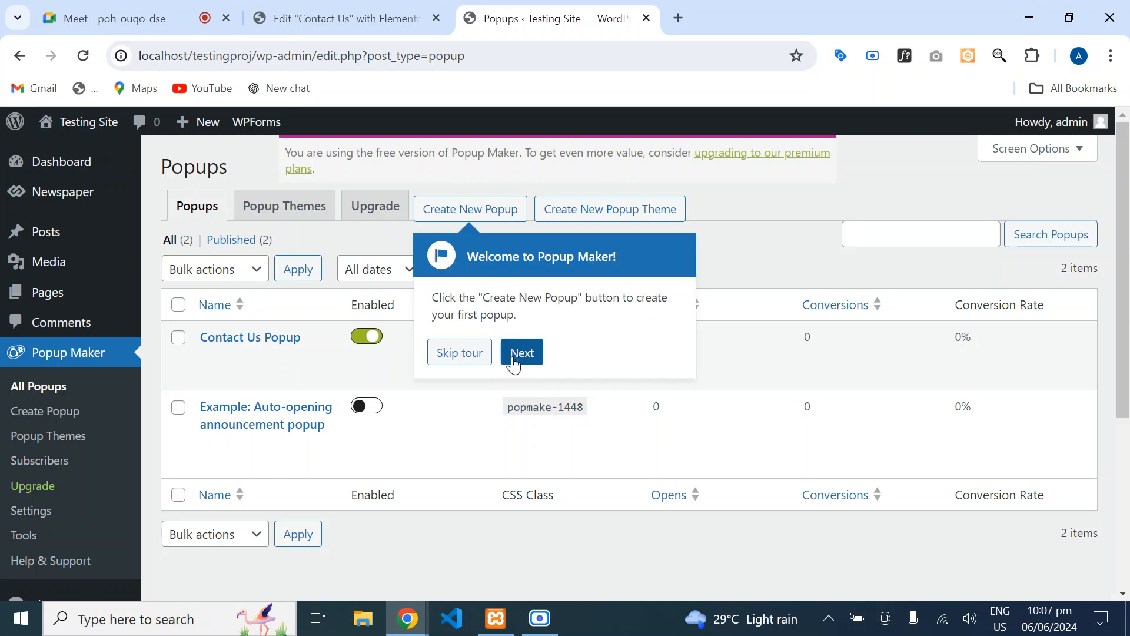
{"action": "left_click", "coordinate": [517, 351]}
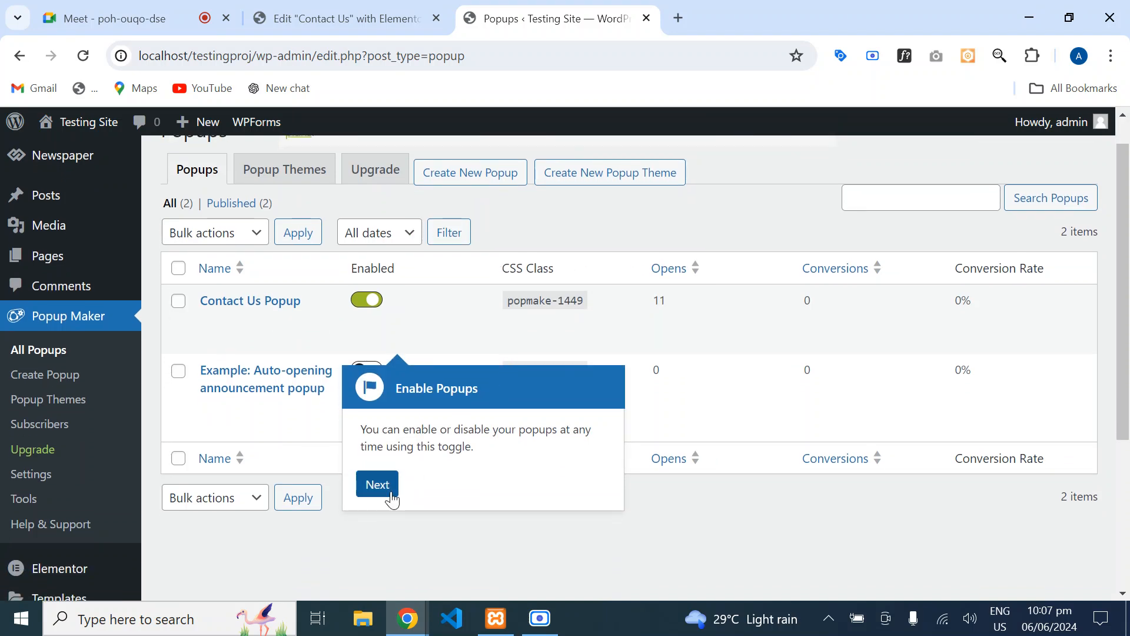
{"action": "left_click", "coordinate": [382, 477]}
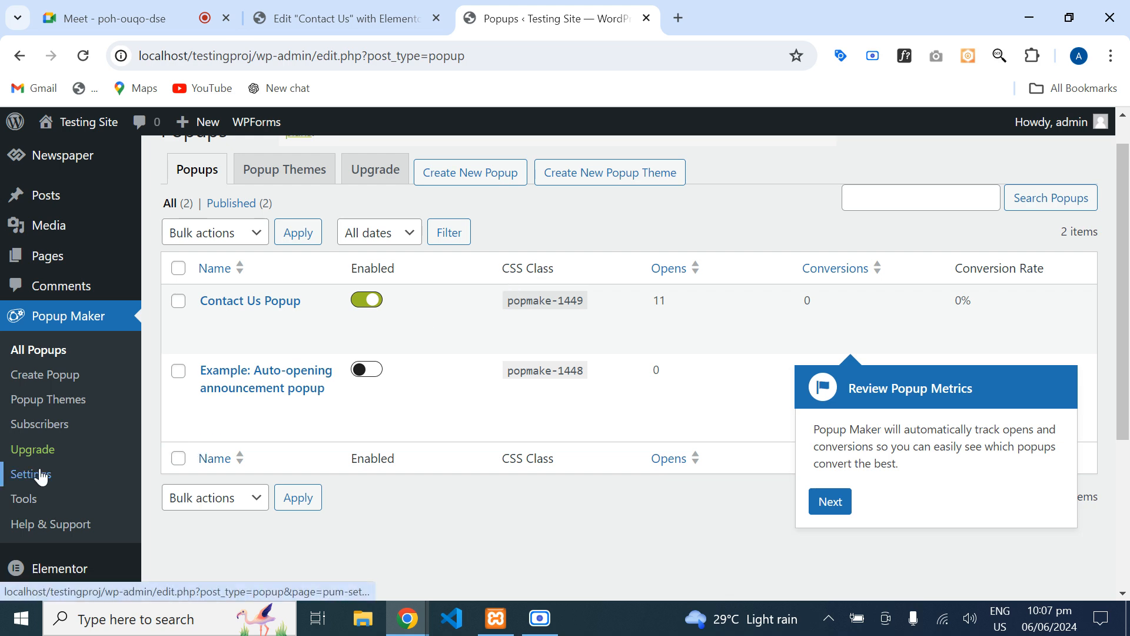
{"action": "scroll", "coordinate": [40, 477], "scroll_direction": "down", "scroll_amount": 4}
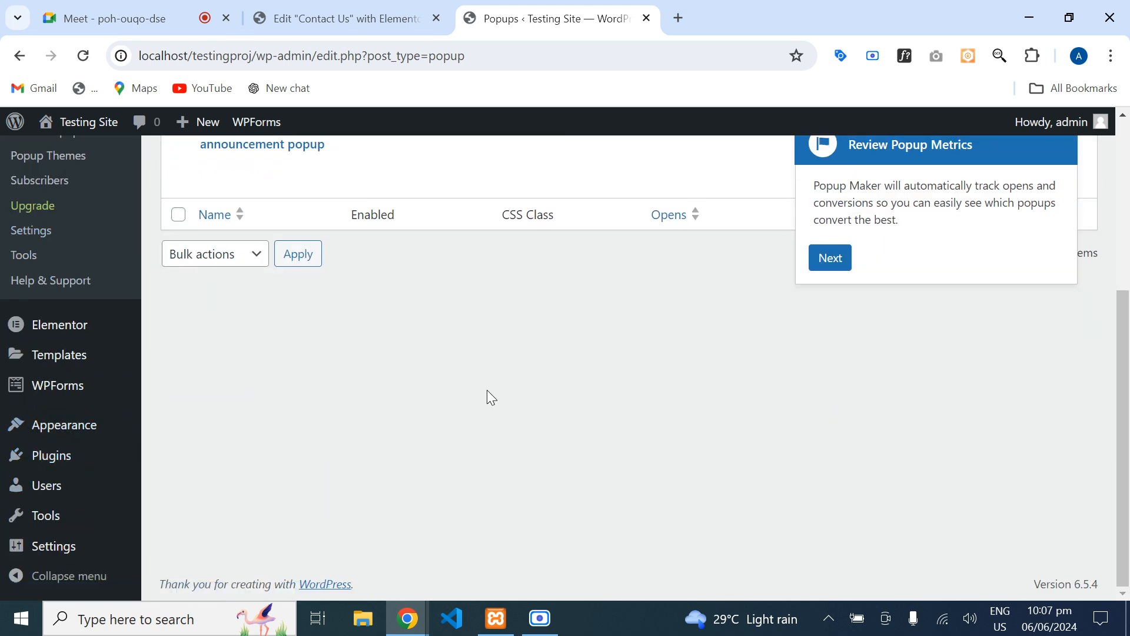
{"action": "scroll", "coordinate": [490, 394], "scroll_direction": "up", "scroll_amount": 5}
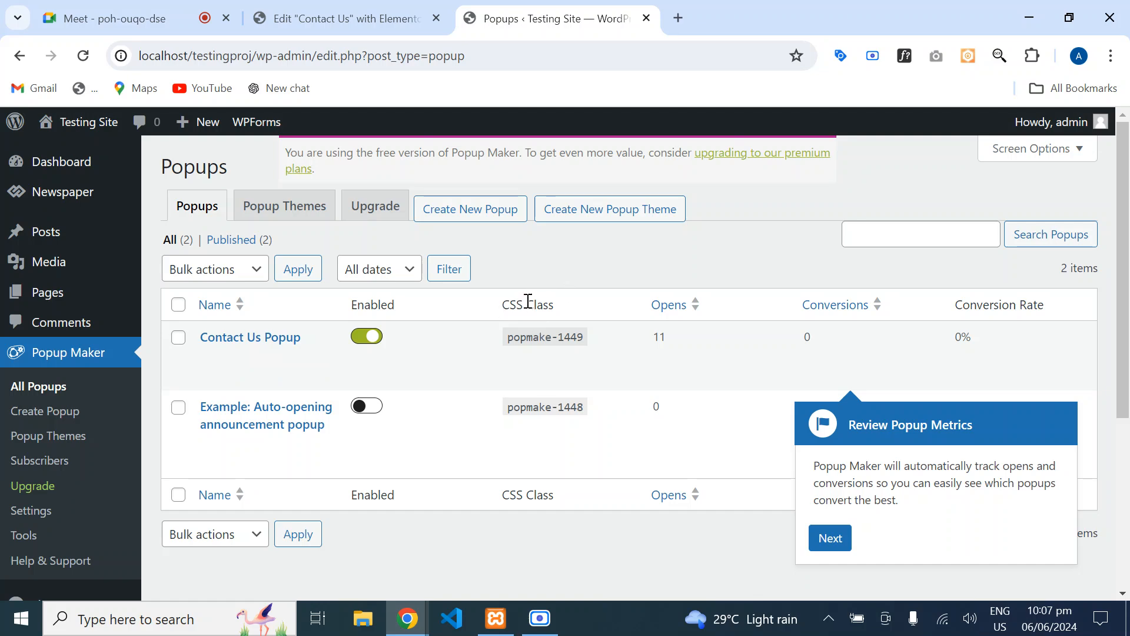
- Copy the Contact Us Popup's CSS class popmake-1449 into the Contact Us button's CSS Classes in Elementor and update the page
{"action": "left_click_drag", "start_coordinate": [509, 342], "coordinate": [586, 340]}
{"action": "key", "text": "ctrl+c"}
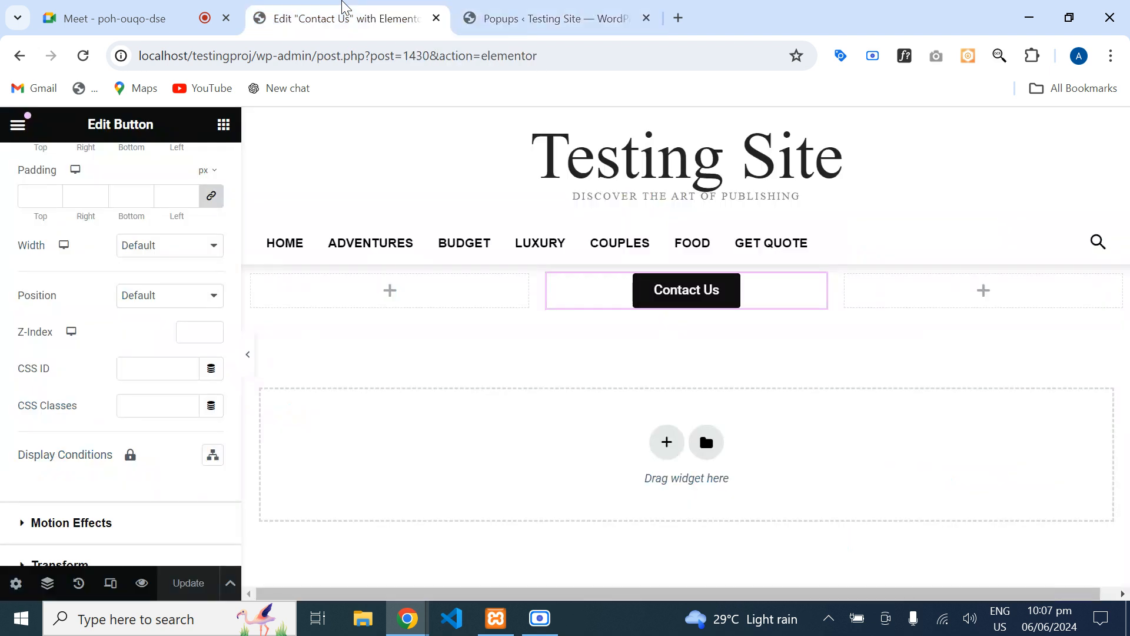
{"action": "left_click", "coordinate": [347, 18]}
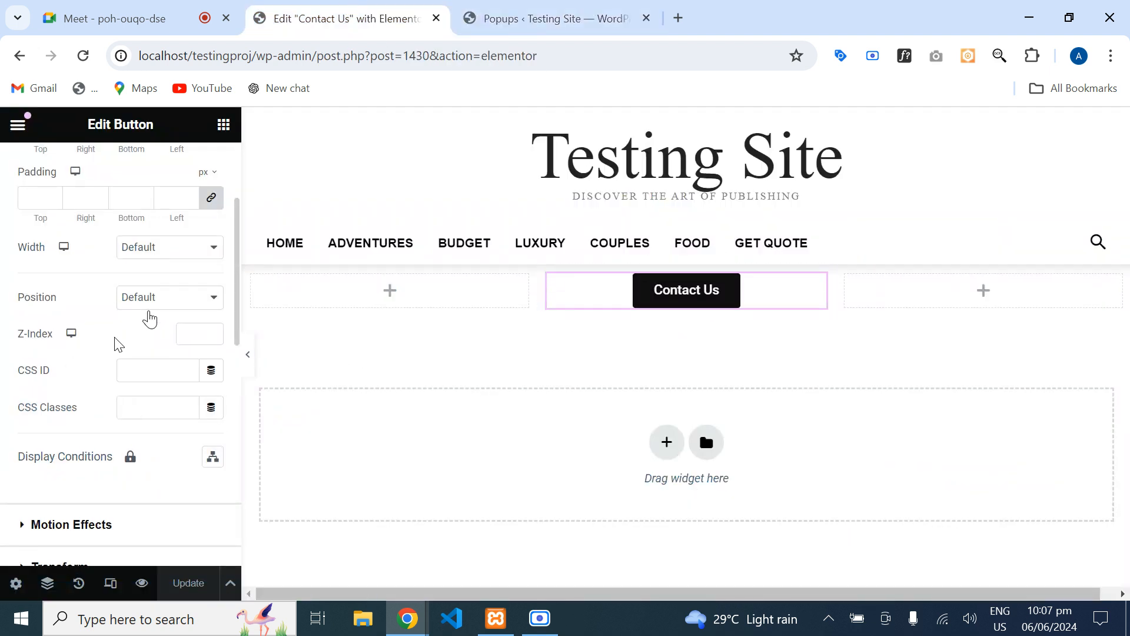
{"action": "scroll", "coordinate": [148, 317], "scroll_direction": "up", "scroll_amount": 1}
{"action": "scroll", "coordinate": [235, 194], "scroll_direction": "up", "scroll_amount": 2}
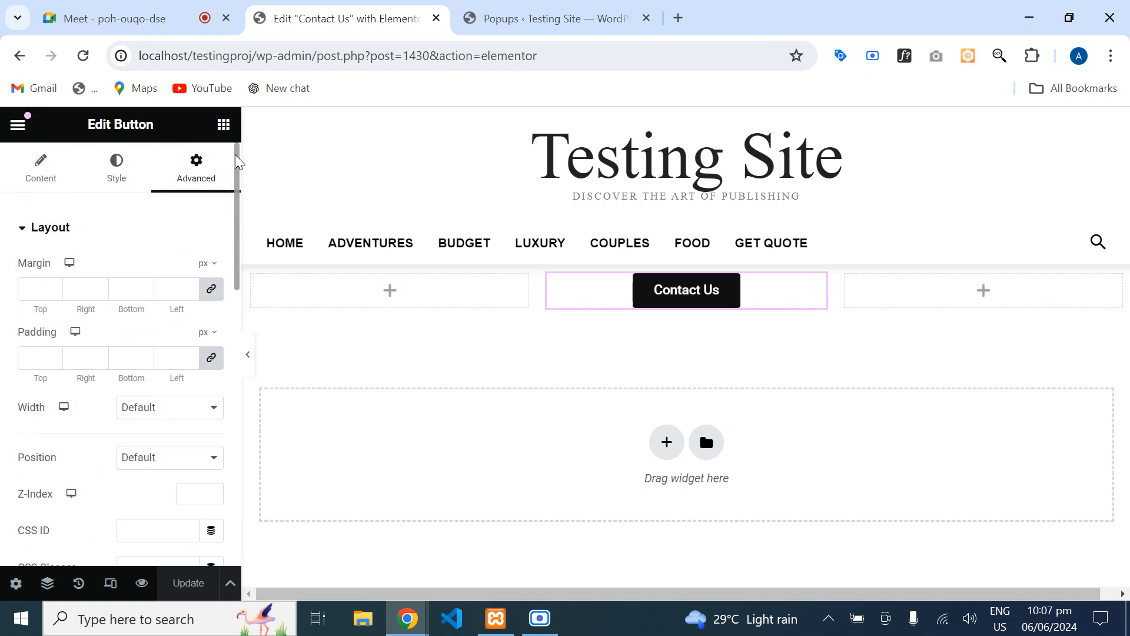
{"action": "scroll", "coordinate": [234, 236], "scroll_direction": "down", "scroll_amount": 3}
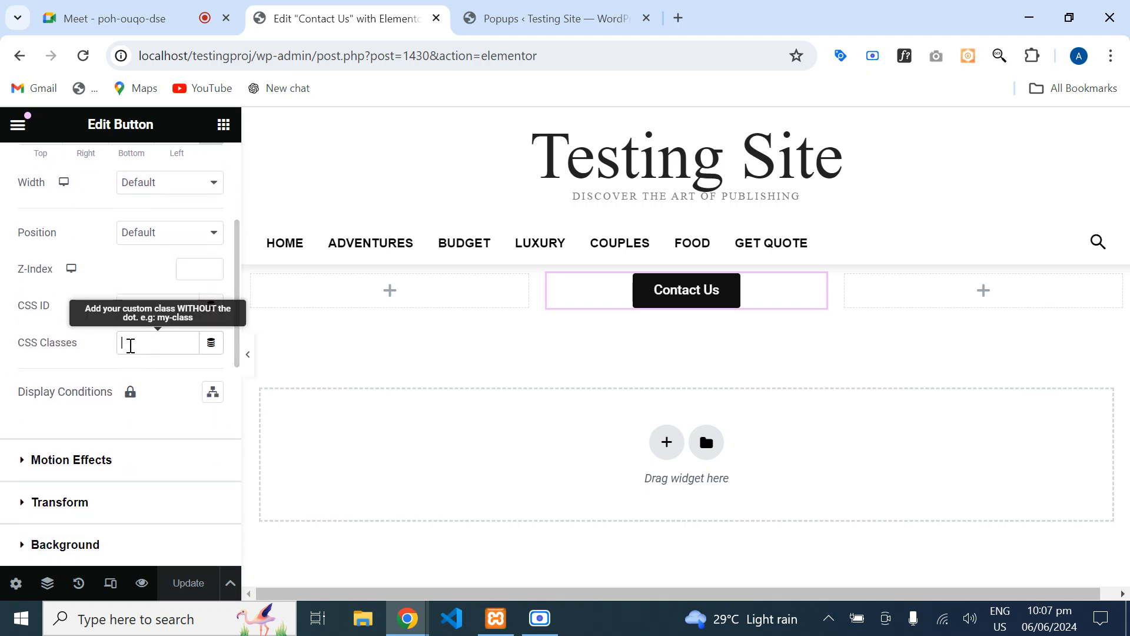
{"action": "key", "text": "ctrl+v"}
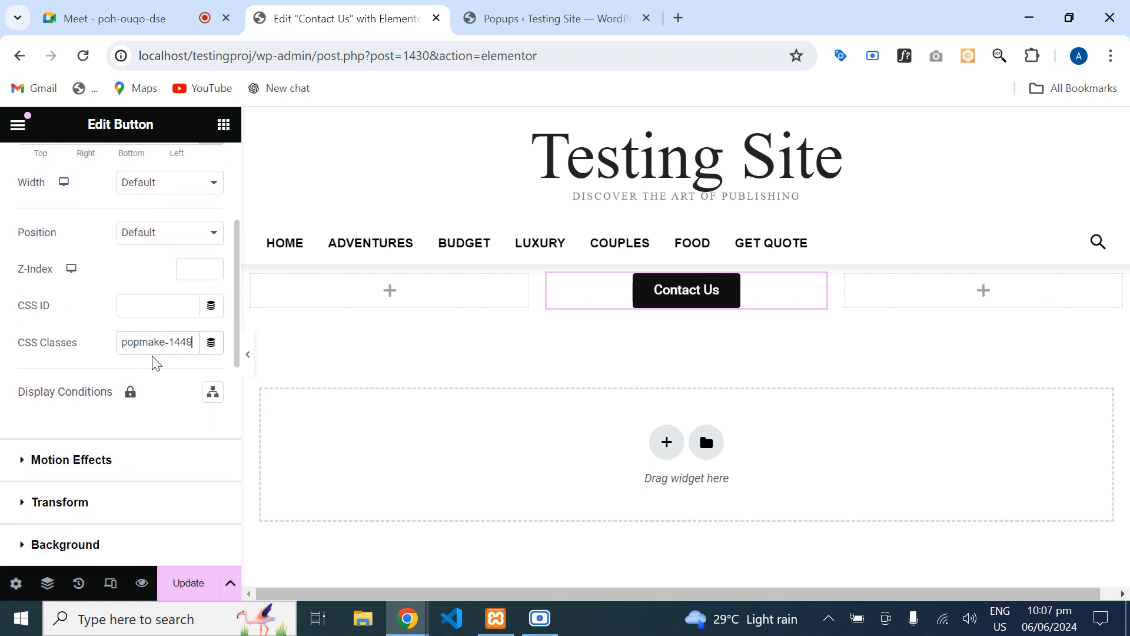
{"action": "left_click", "coordinate": [202, 574]}
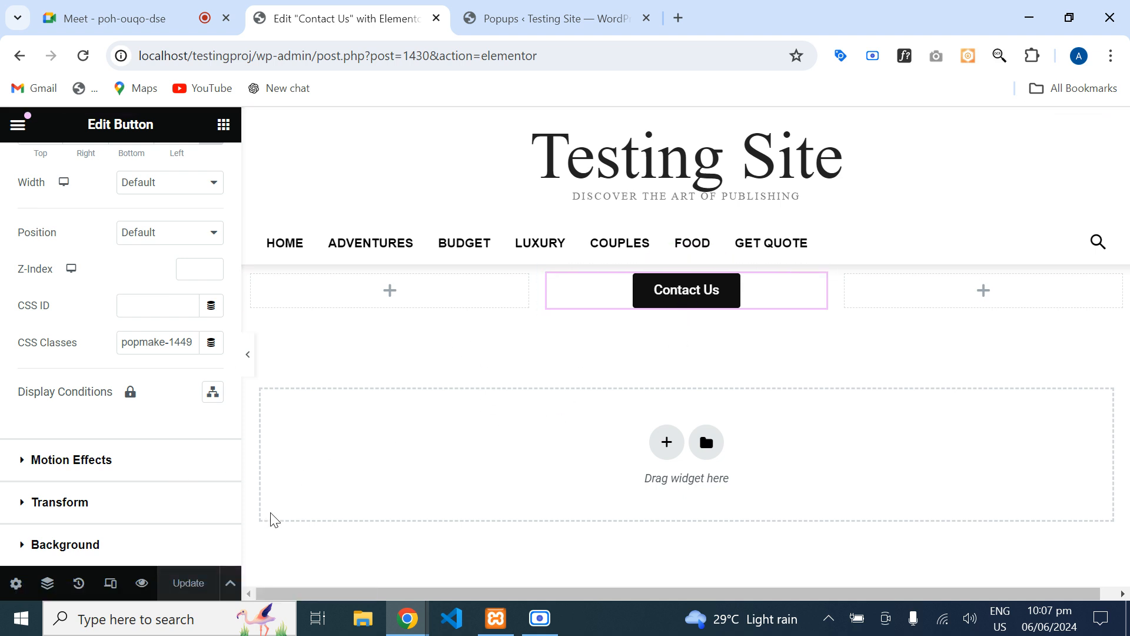
- Preview the Contact Us page, close the popups list, and test opening and dismissing the popup with the Contact Us button
{"action": "left_click", "coordinate": [141, 583]}
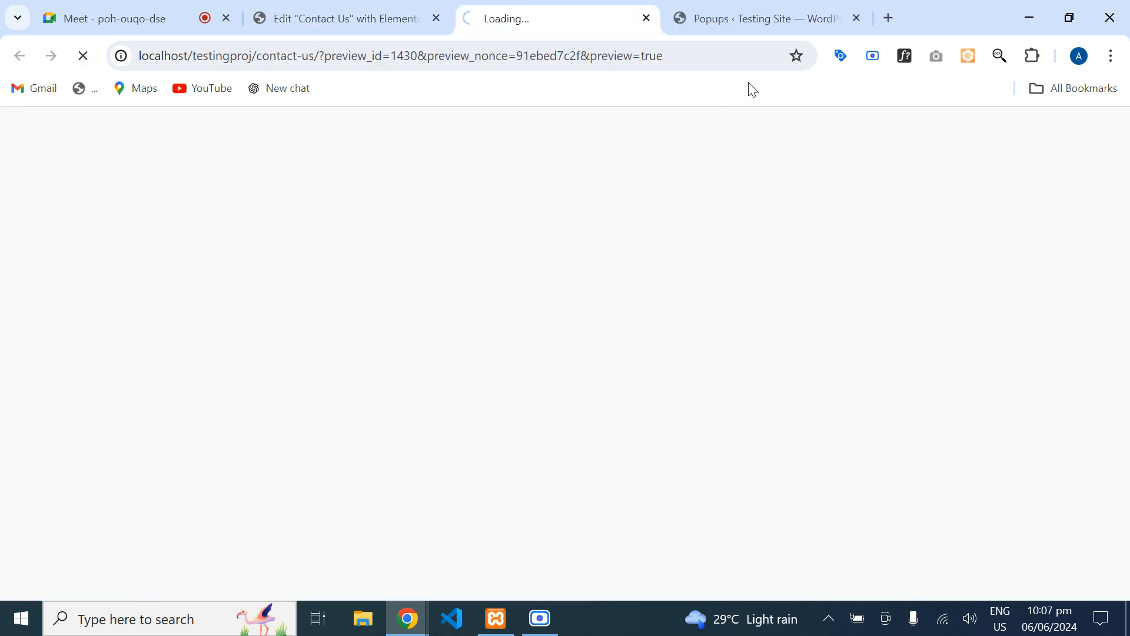
{"action": "left_click", "coordinate": [865, 16]}
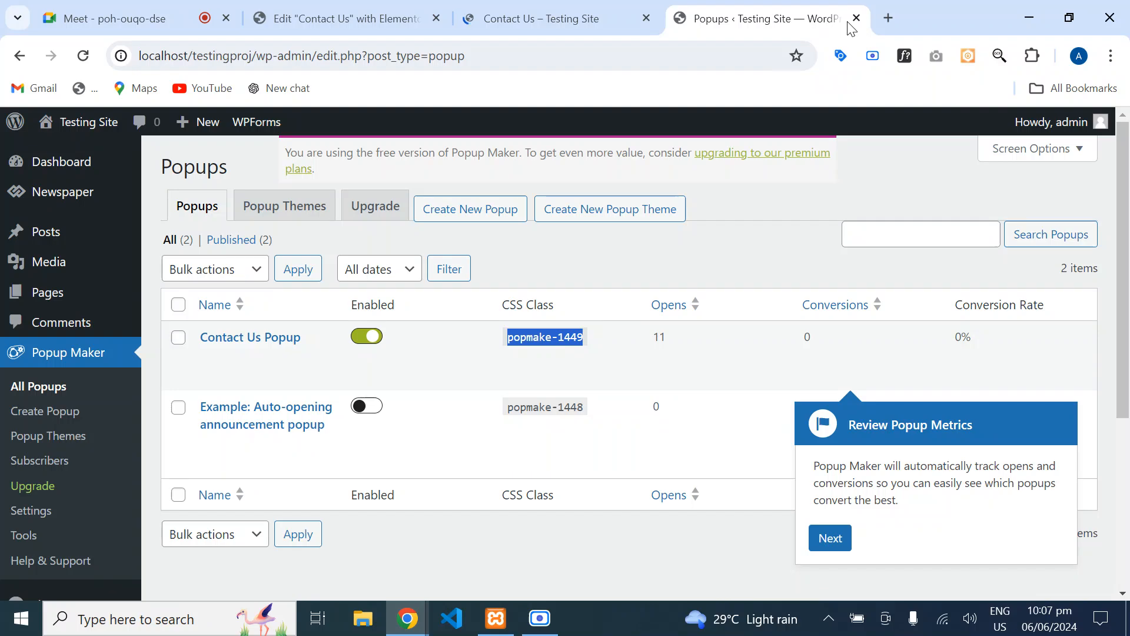
{"action": "left_click", "coordinate": [857, 19]}
{"action": "left_click", "coordinate": [571, 331]}
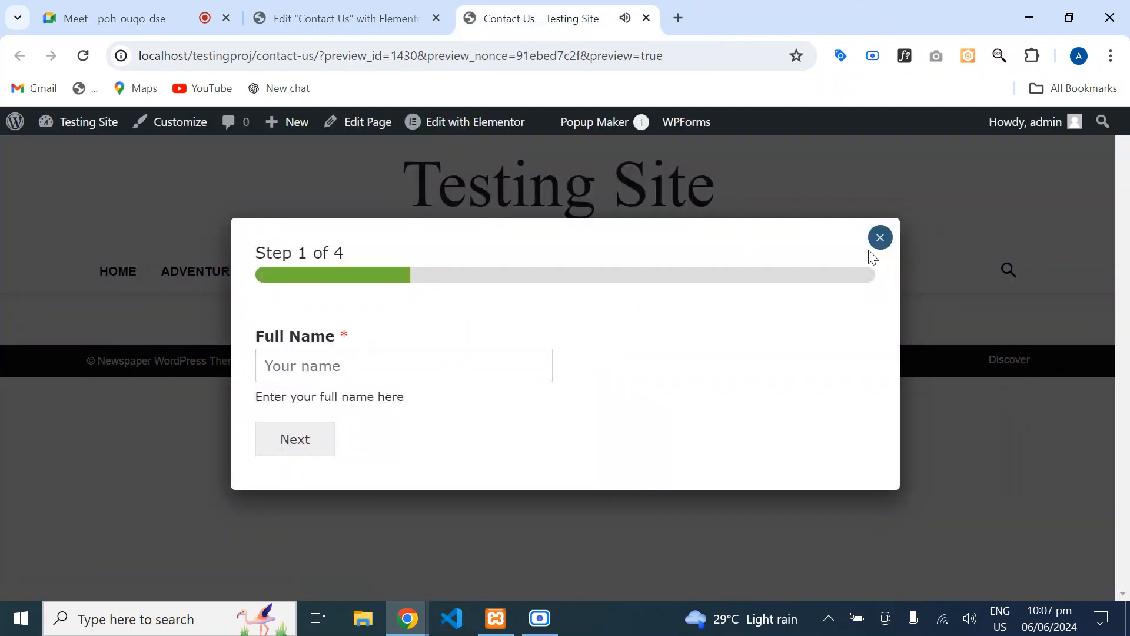
{"action": "left_click", "coordinate": [878, 239]}
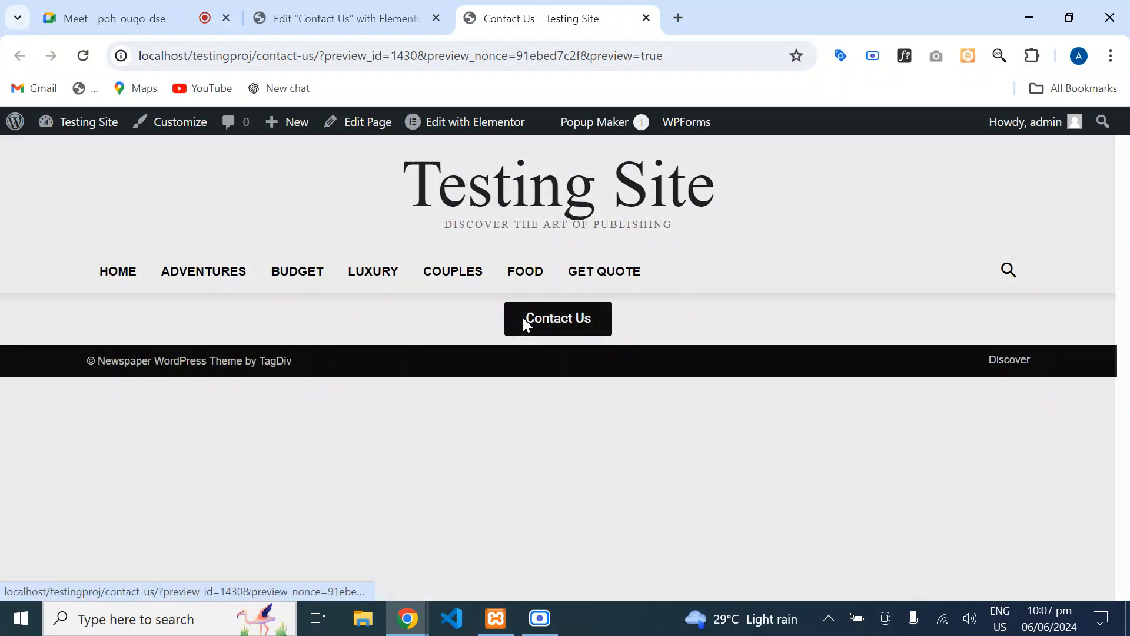
- Reopen the popup form and complete its first two pages with the full name and e-mail
{"action": "left_click", "coordinate": [524, 321]}
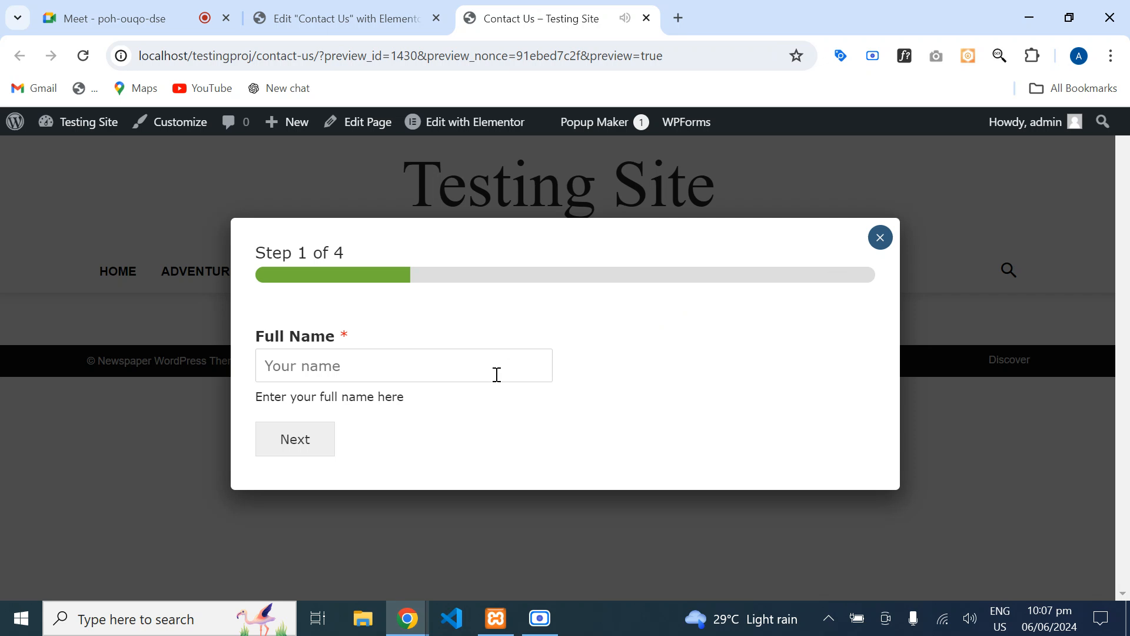
{"action": "left_click", "coordinate": [304, 454]}
{"action": "left_click", "coordinate": [368, 409]}
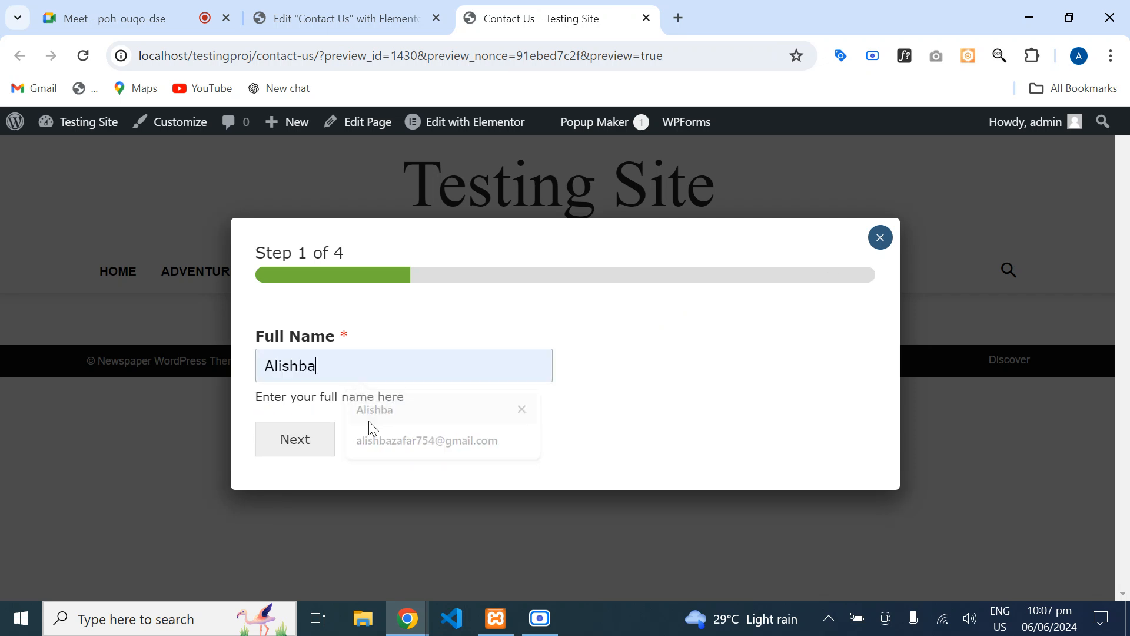
{"action": "left_click", "coordinate": [318, 448]}
{"action": "left_click", "coordinate": [395, 343]}
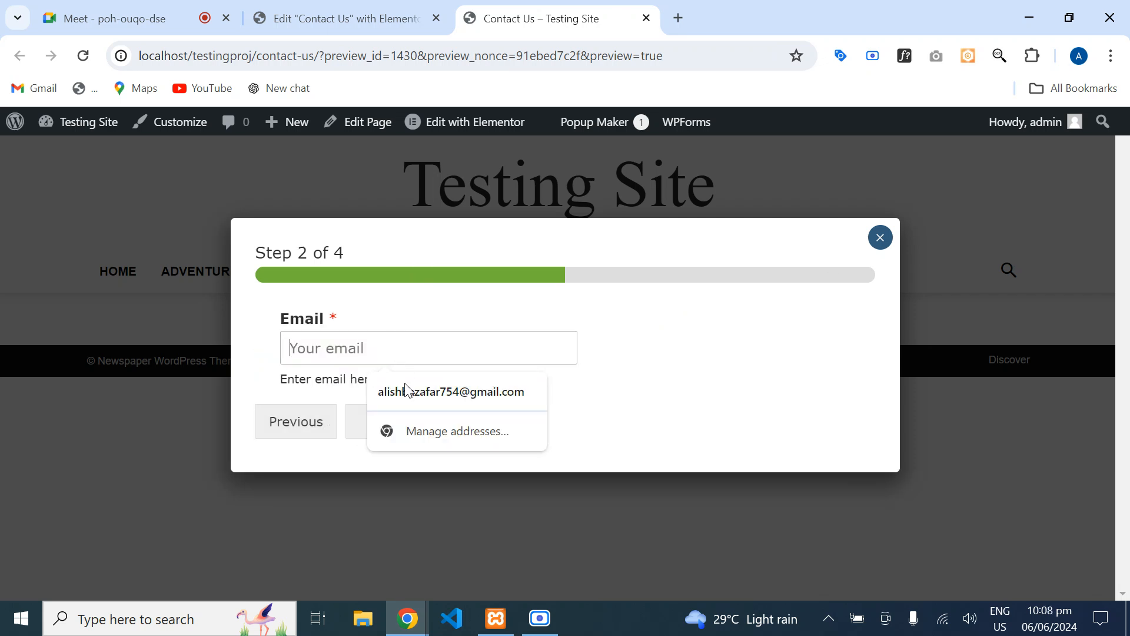
{"action": "left_click", "coordinate": [413, 392]}
{"action": "left_click", "coordinate": [396, 419]}
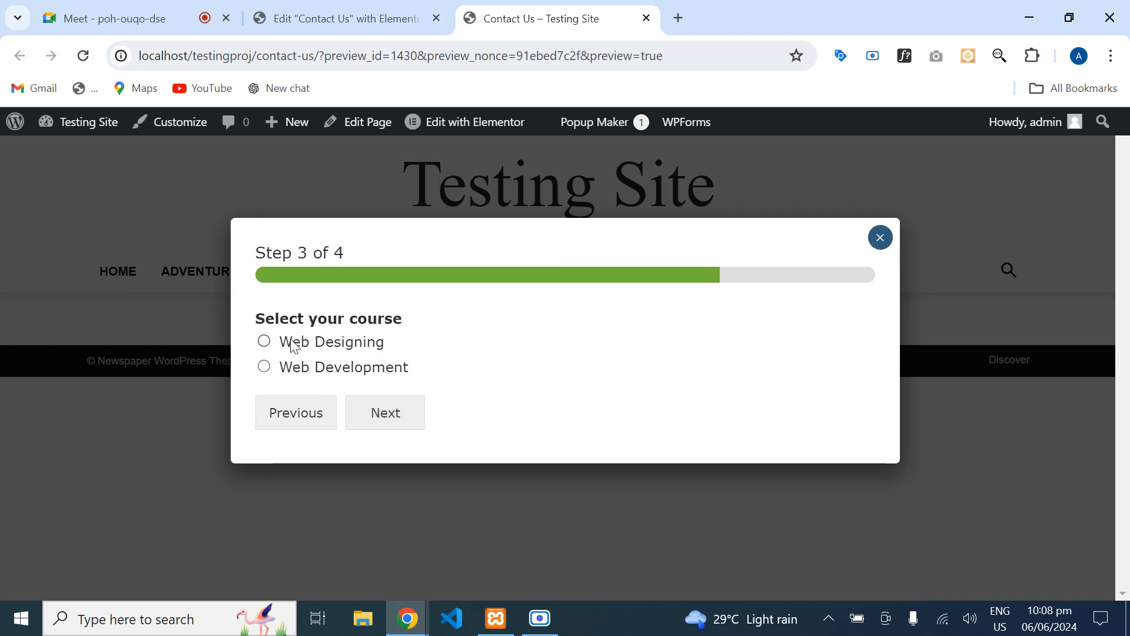
- Choose the Web Designing course and the HTML module, submit the form and dismiss the popup
{"action": "left_click", "coordinate": [263, 342]}
{"action": "left_click", "coordinate": [349, 418]}
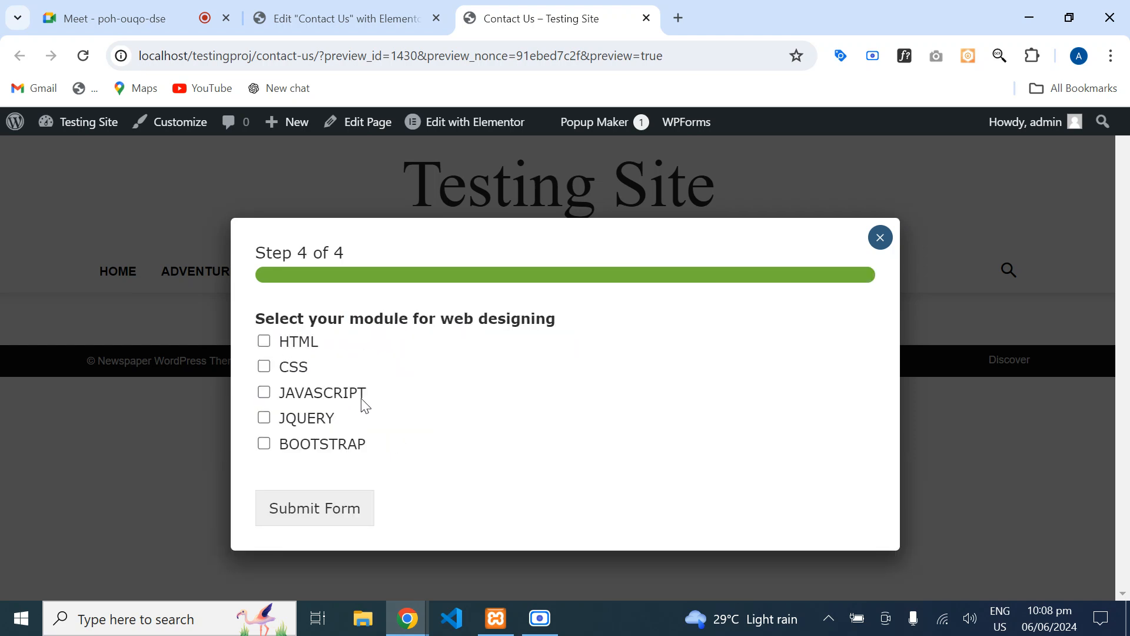
{"action": "left_click", "coordinate": [263, 343]}
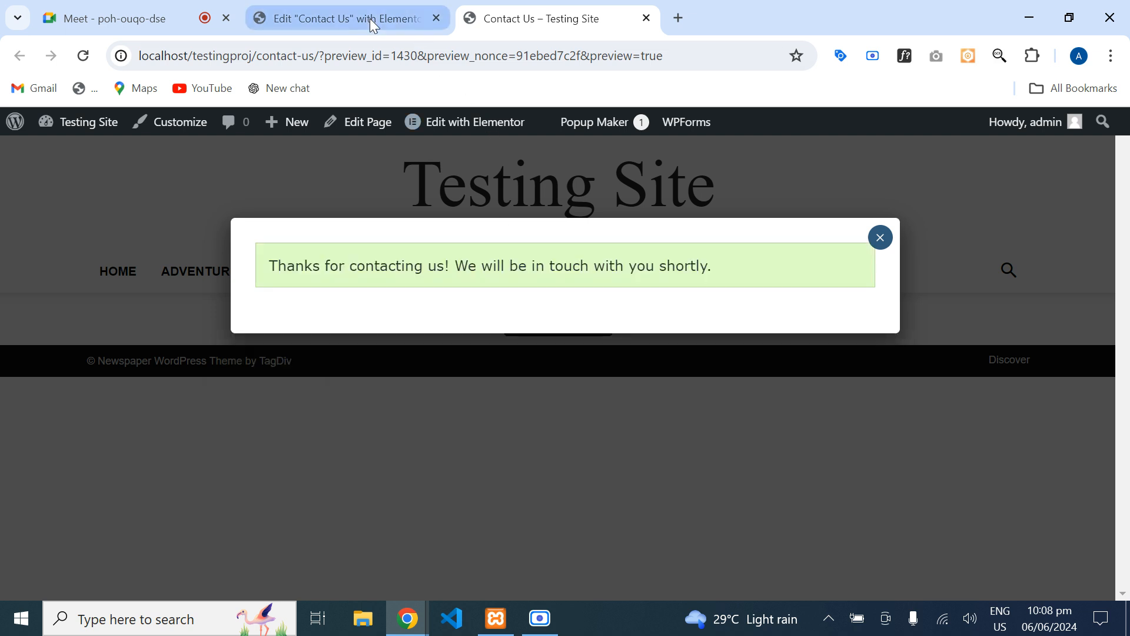
{"action": "left_click", "coordinate": [877, 249]}
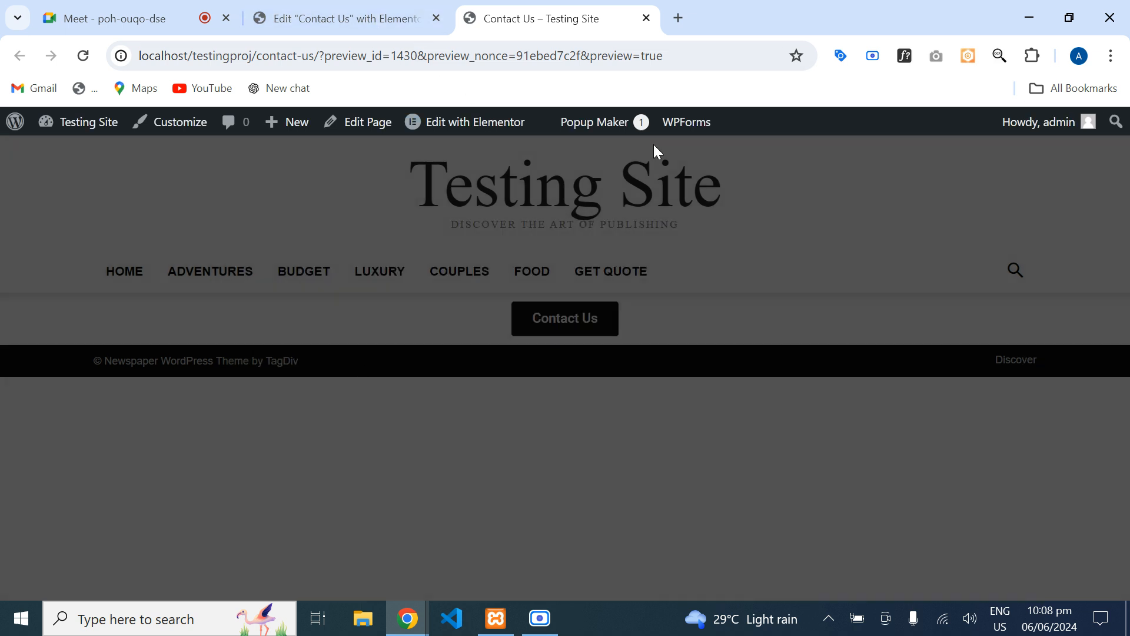
- Reopen the popup in the page preview and inspect its container element in the developer tools
{"action": "left_click", "coordinate": [328, 12]}
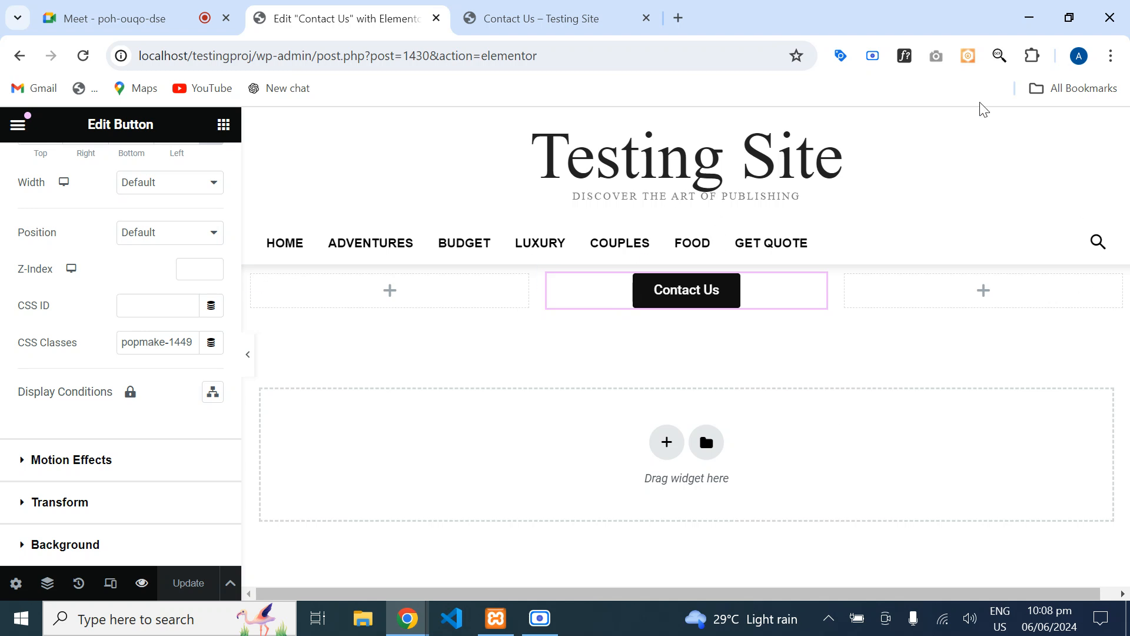
{"action": "left_click", "coordinate": [562, 13]}
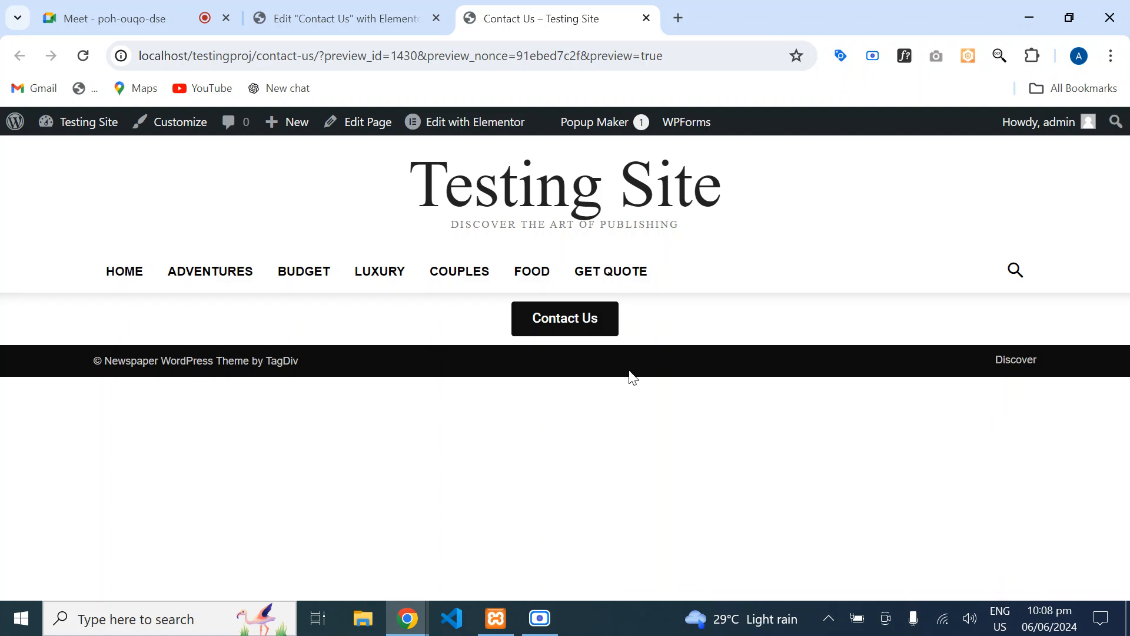
{"action": "left_click", "coordinate": [566, 324]}
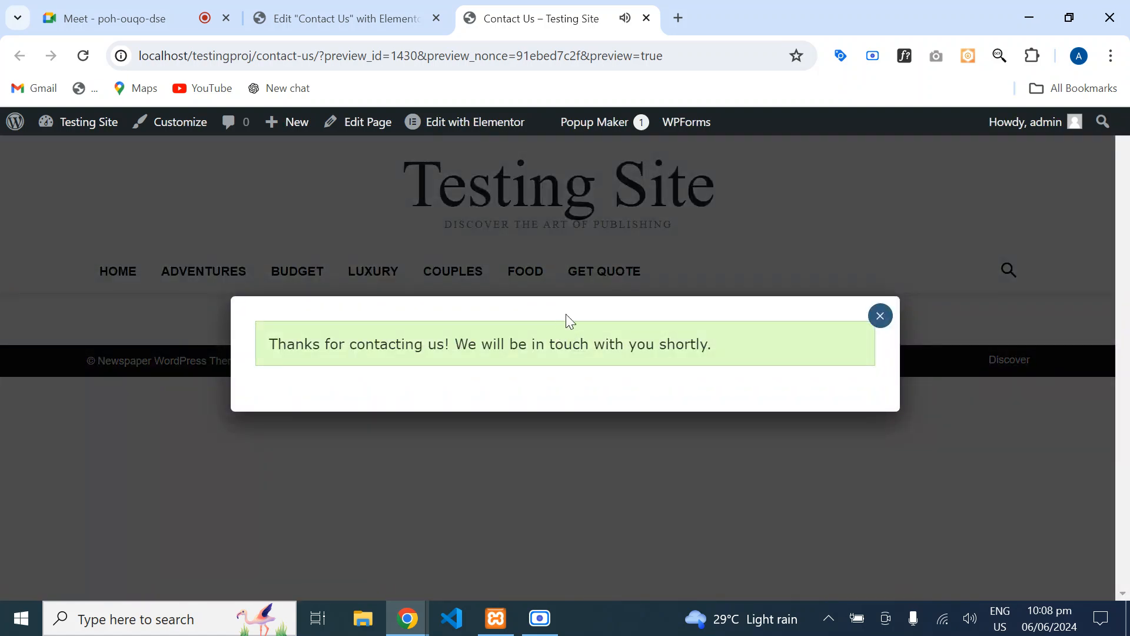
{"action": "right_click", "coordinate": [566, 313]}
{"action": "scroll", "coordinate": [661, 250], "scroll_direction": "down", "scroll_amount": 2}
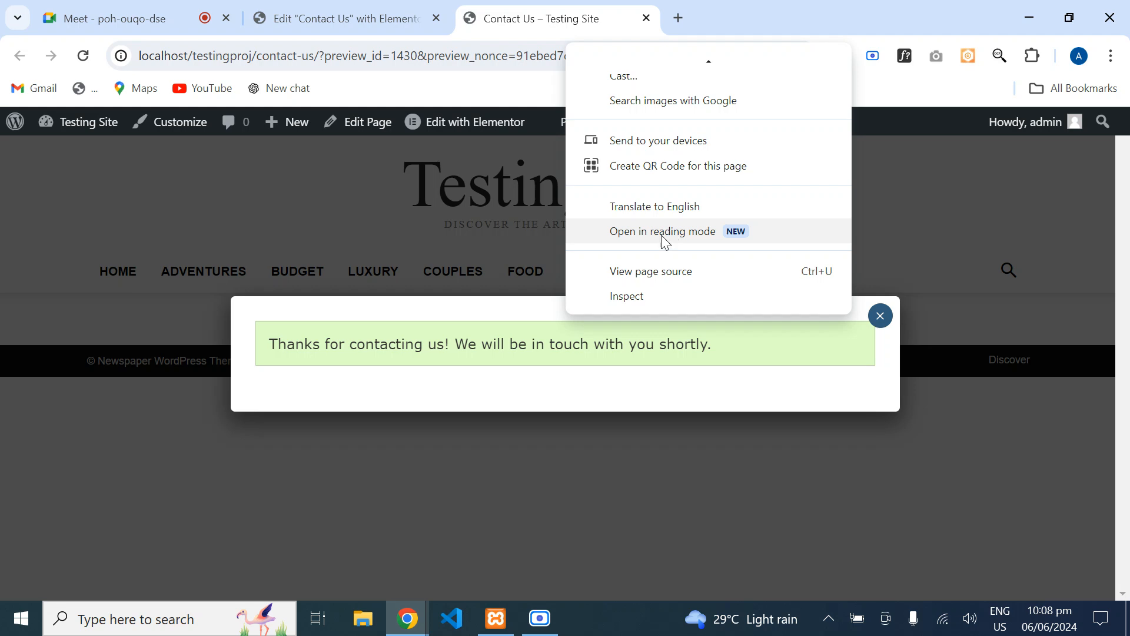
{"action": "left_click", "coordinate": [642, 295]}
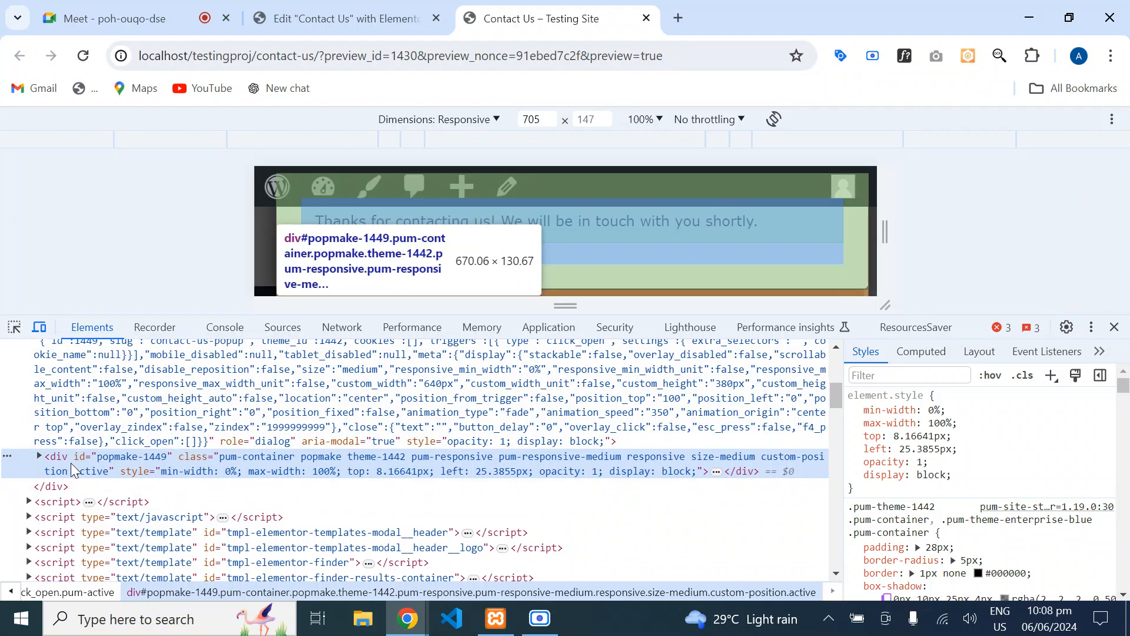
- Copy the popup container's id popmake-1449, then close the developer tools and dismiss the popup
{"action": "double_click", "coordinate": [155, 458]}
{"action": "key", "text": "ctrl+c"}
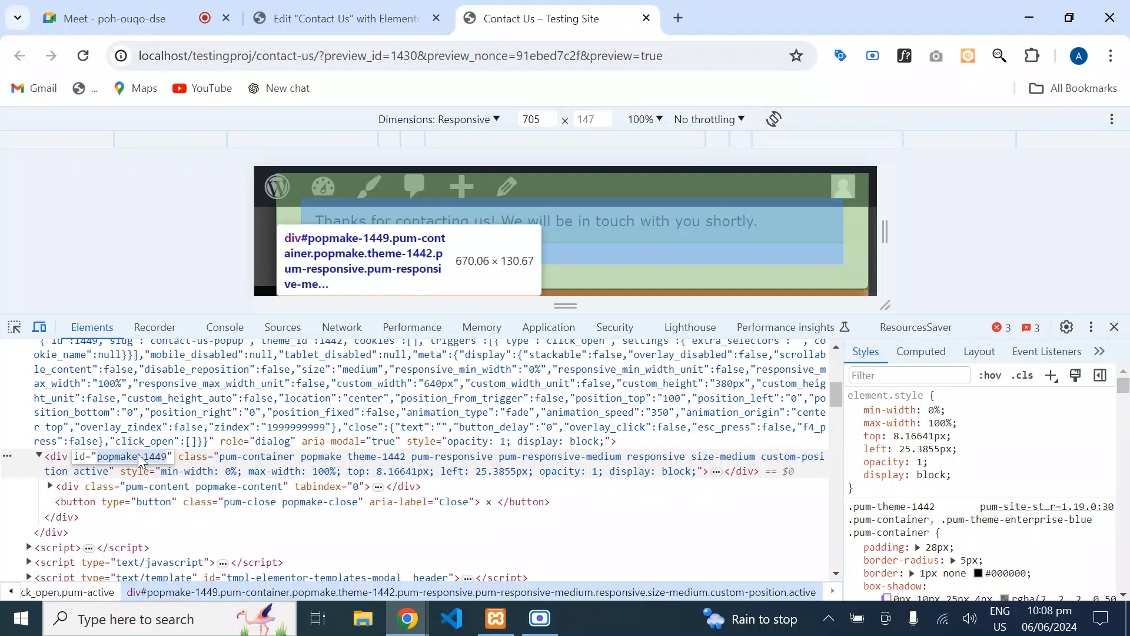
{"action": "left_click", "coordinate": [1114, 327]}
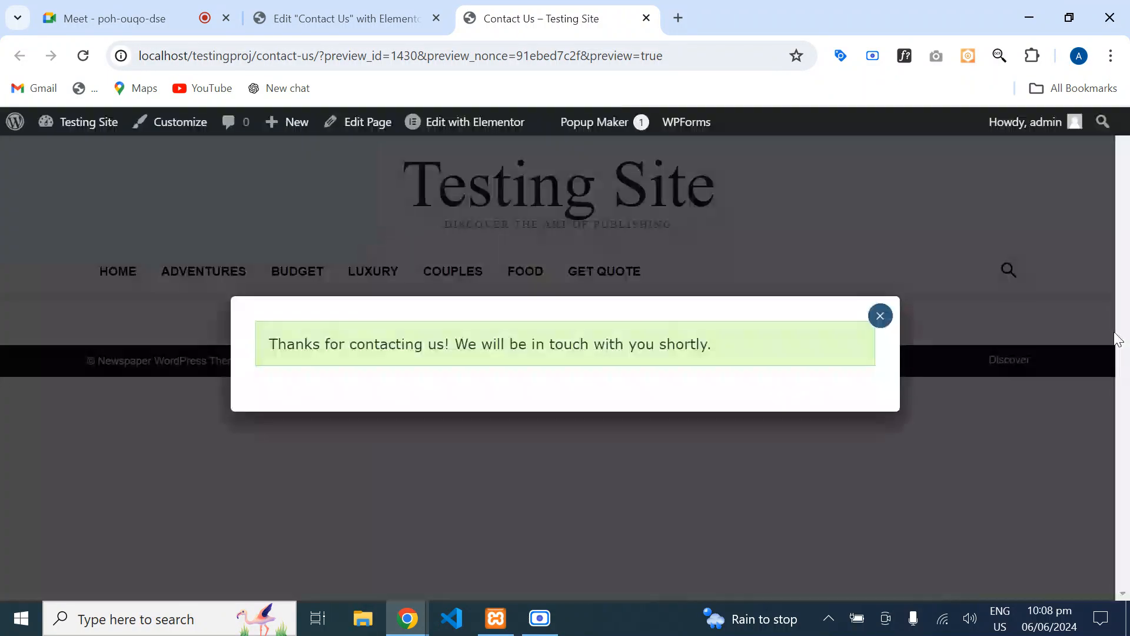
{"action": "left_click", "coordinate": [883, 319]}
- Open the site customizer, show the Contact Us popup in its preview, and open the Additional CSS editor with the help text closed
{"action": "mouse_move", "coordinate": [50, 126]}
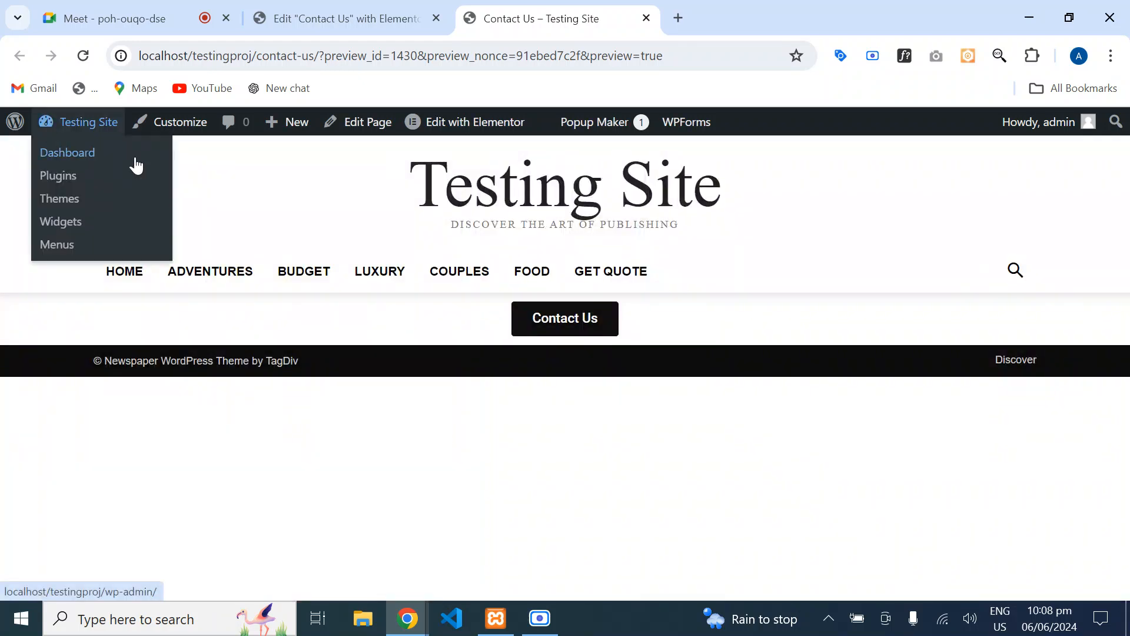
{"action": "left_click", "coordinate": [154, 130]}
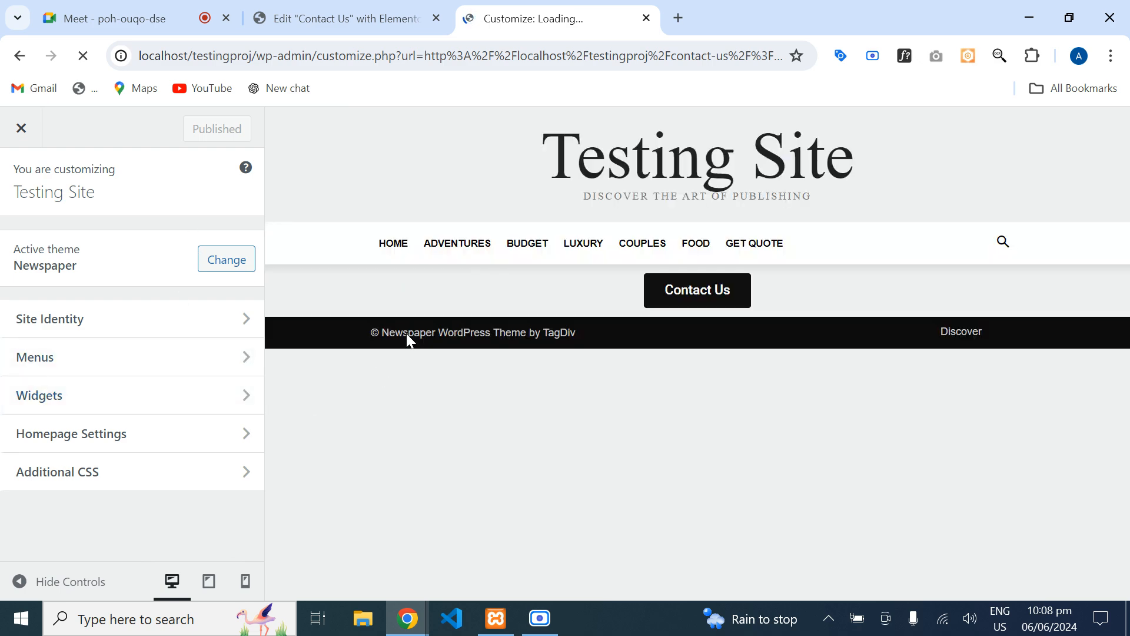
{"action": "left_click", "coordinate": [692, 298]}
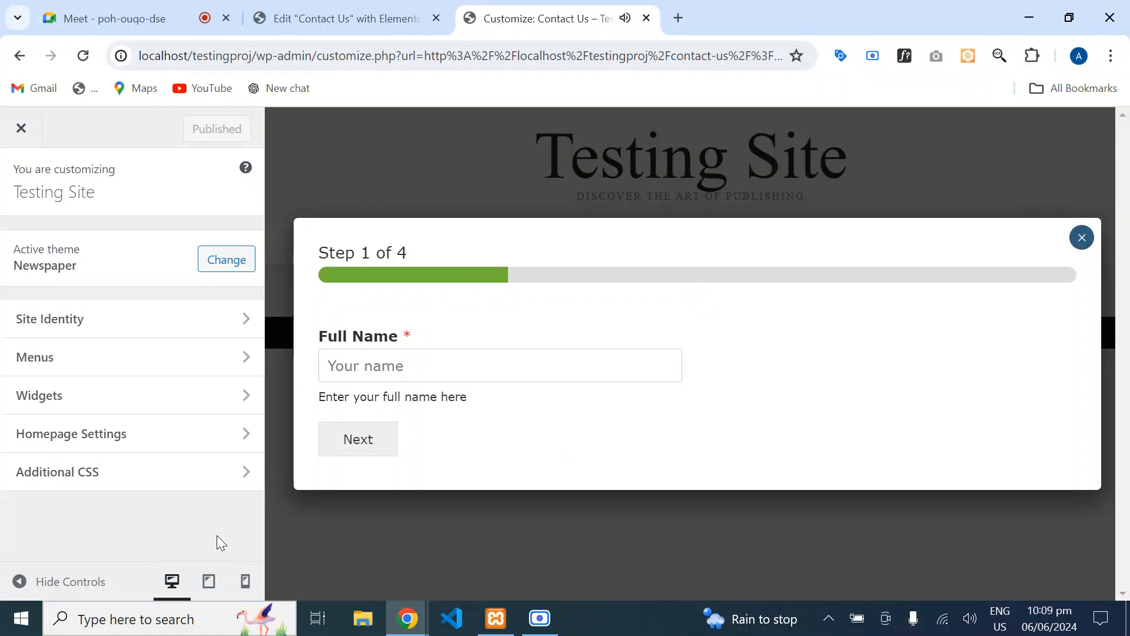
{"action": "left_click", "coordinate": [191, 474]}
{"action": "scroll", "coordinate": [165, 434], "scroll_direction": "down", "scroll_amount": 5}
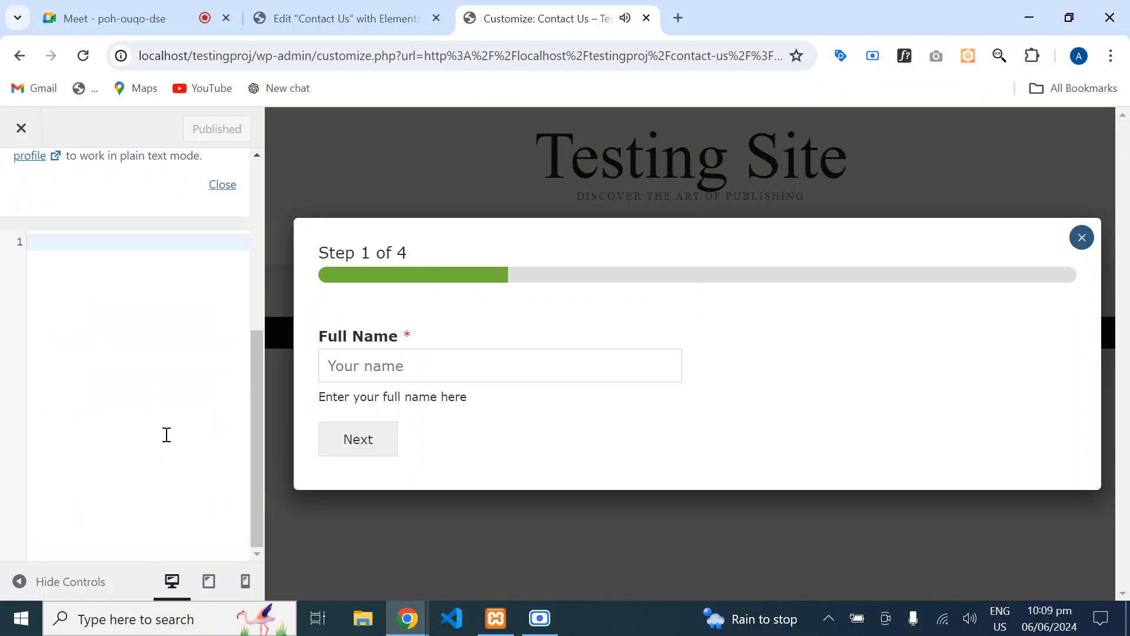
{"action": "scroll", "coordinate": [179, 383], "scroll_direction": "up", "scroll_amount": 5}
{"action": "left_click", "coordinate": [224, 504]}
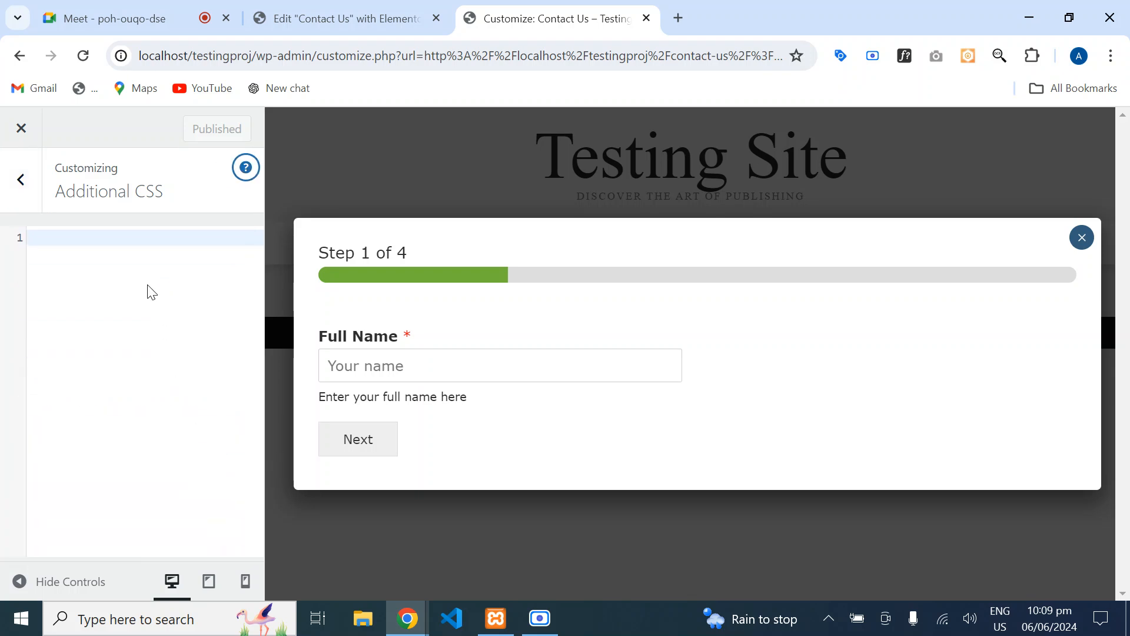
- Start a CSS rule for the copied popup id with the selector #popmake-1449
{"action": "left_click", "coordinate": [85, 238]}
{"action": "type", "text": "#"}
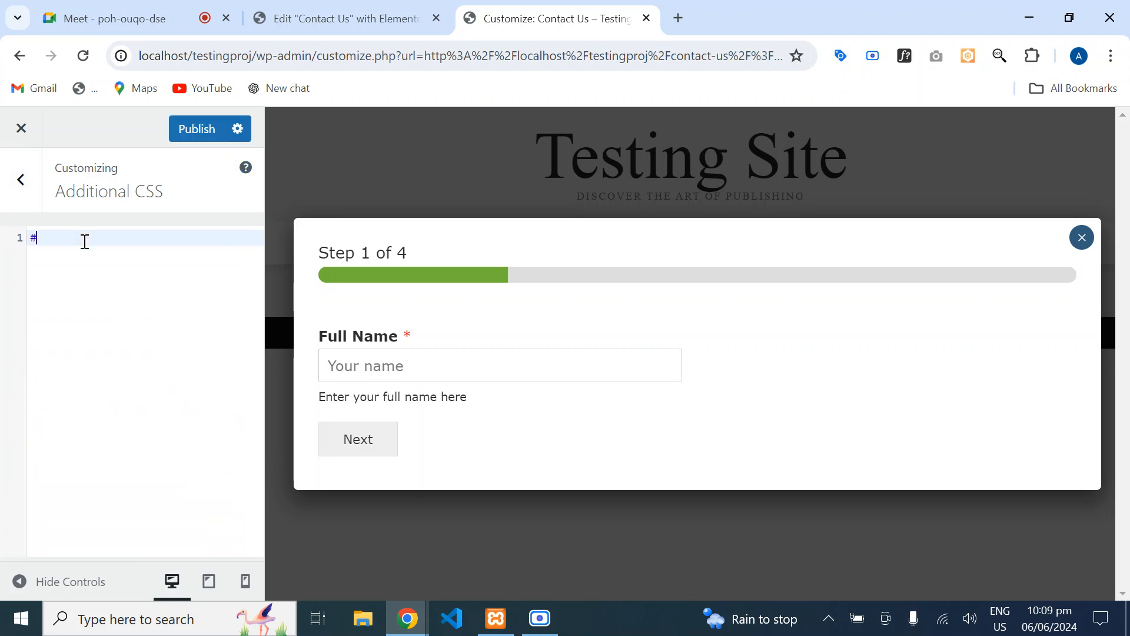
{"action": "key", "text": "ctrl+v"}
{"action": "type", "text": "{"}
{"action": "key", "text": "Return"}
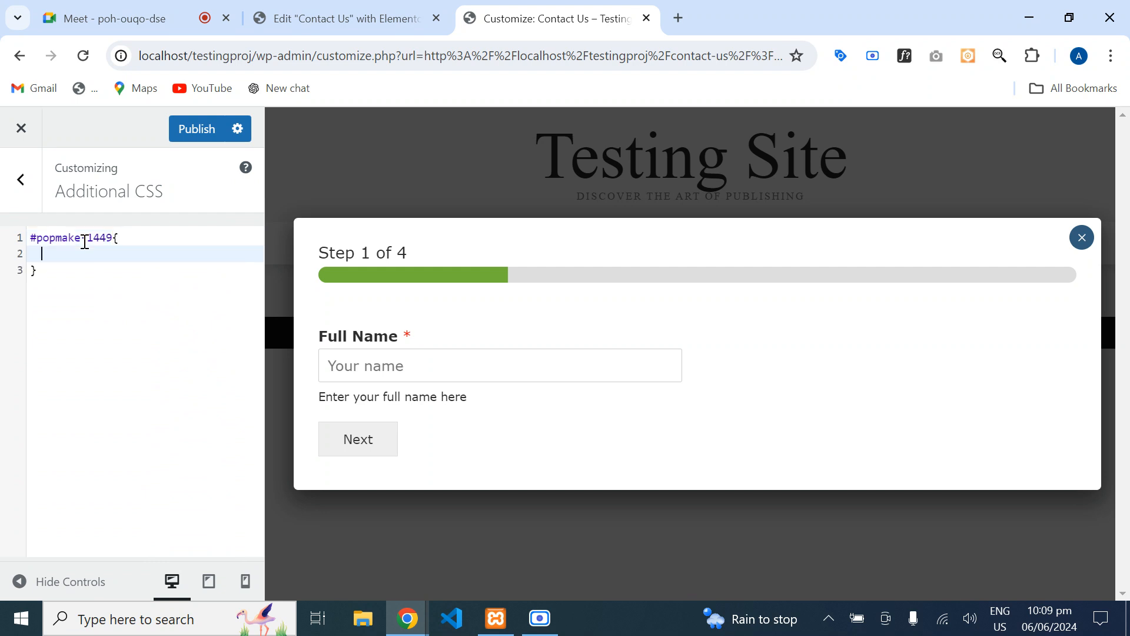
- Set background-color to yellow in the #popmake-1449 rule
{"action": "type", "text": "back"}
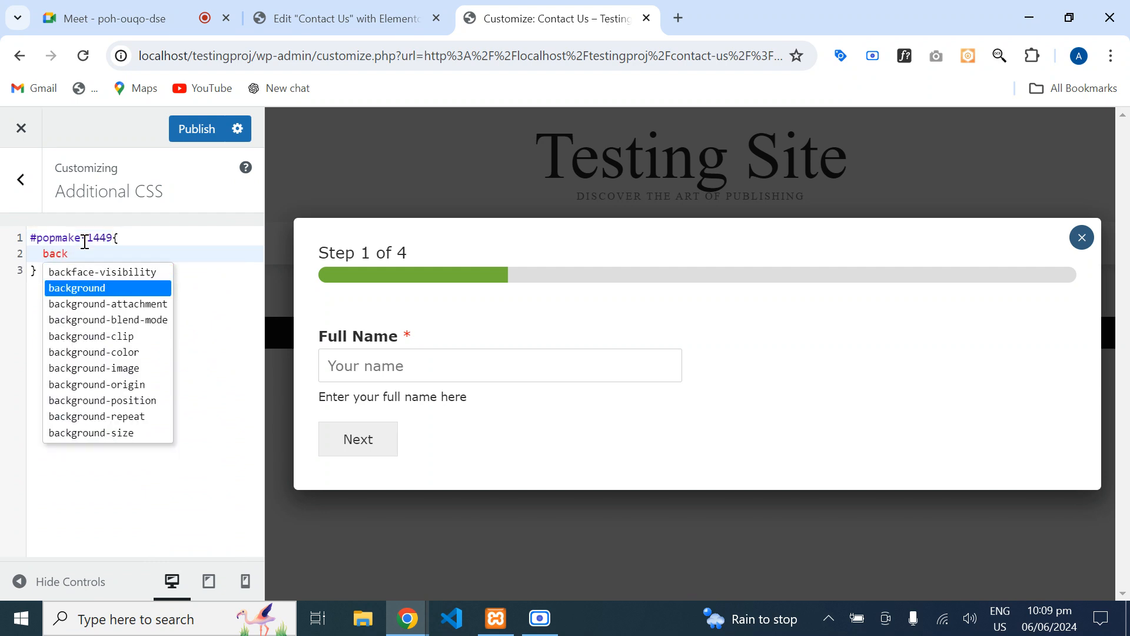
{"action": "key", "text": "Down"}
{"action": "key", "text": "Down"}
{"action": "key", "text": "Down"}
{"action": "key", "text": "Down"}
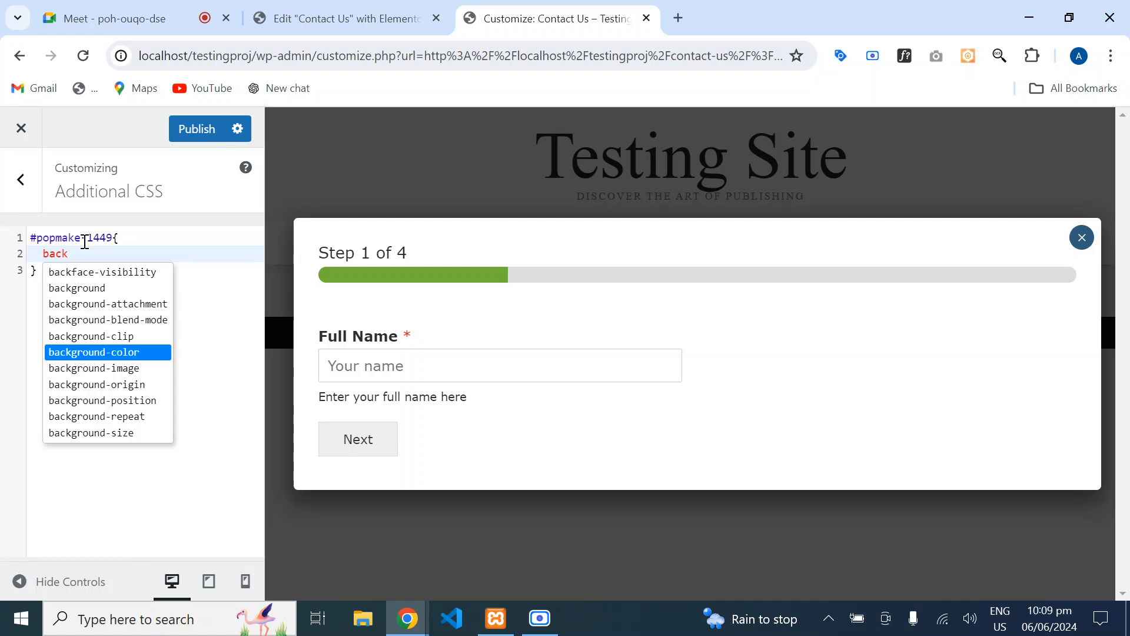
{"action": "key", "text": "Return"}
{"action": "type", "text": ":y"}
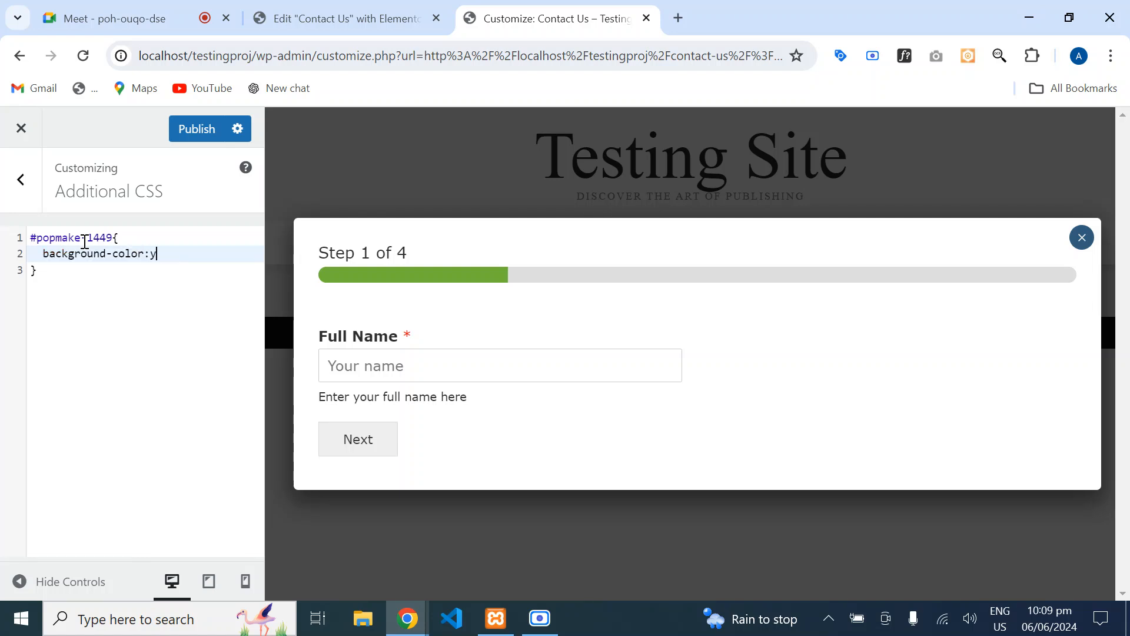
{"action": "type", "text": "el"}
{"action": "key", "text": "Return"}
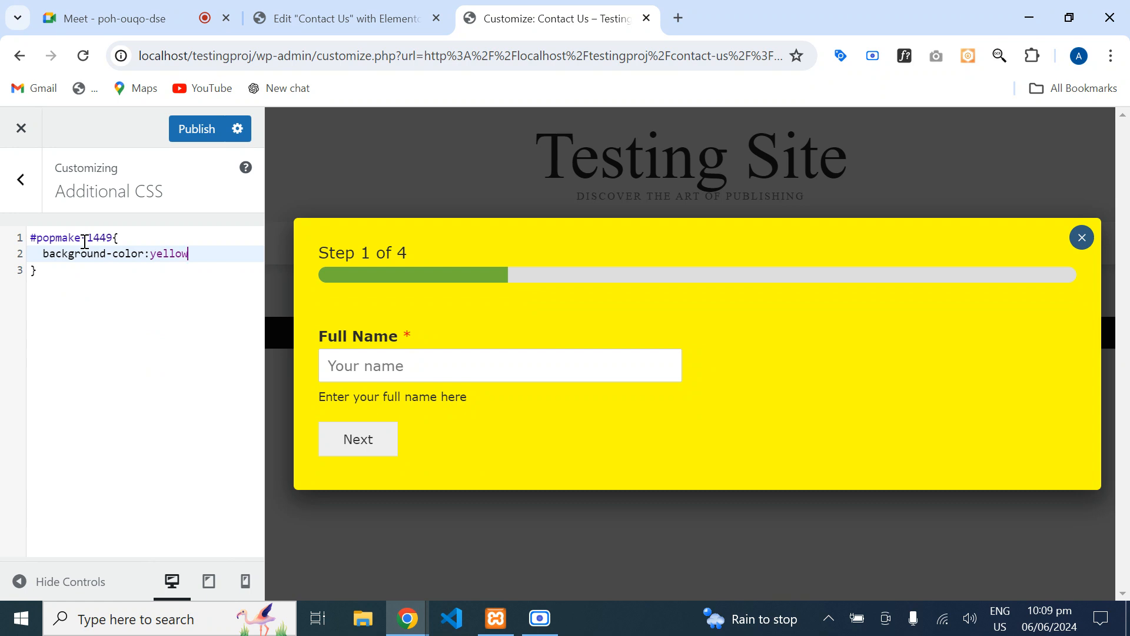
- Replace the background-color declaration in the popup's rule with border: 5px solid yellow
{"action": "key", "text": "ctrl+a"}
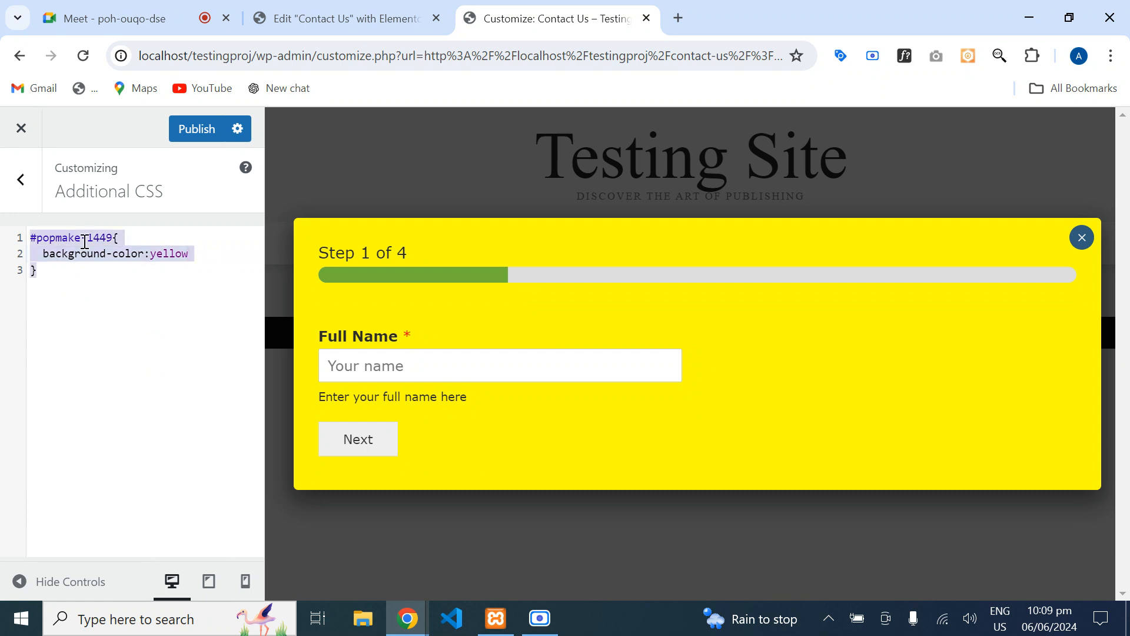
{"action": "key", "text": "Down"}
{"action": "key", "text": "Up"}
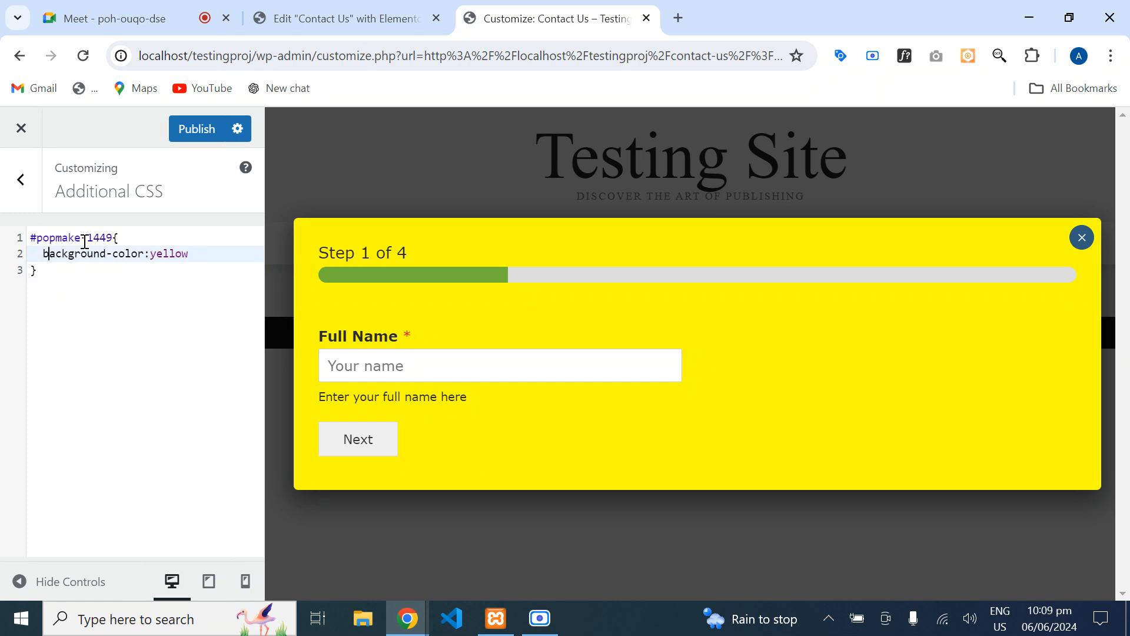
{"action": "key", "text": "BackSpace"}
{"action": "key", "text": "BackSpace"}
{"action": "key", "text": "BackSpace"}
{"action": "key", "text": "BackSpace"}
{"action": "key", "text": "BackSpace"}
{"action": "key", "text": "BackSpace"}
{"action": "key", "text": "BackSpace"}
{"action": "key", "text": "BackSpace"}
{"action": "key", "text": "BackSpace"}
{"action": "key", "text": "BackSpace"}
{"action": "key", "text": "BackSpace"}
{"action": "key", "text": "BackSpace"}
{"action": "key", "text": "BackSpace"}
{"action": "key", "text": "BackSpace"}
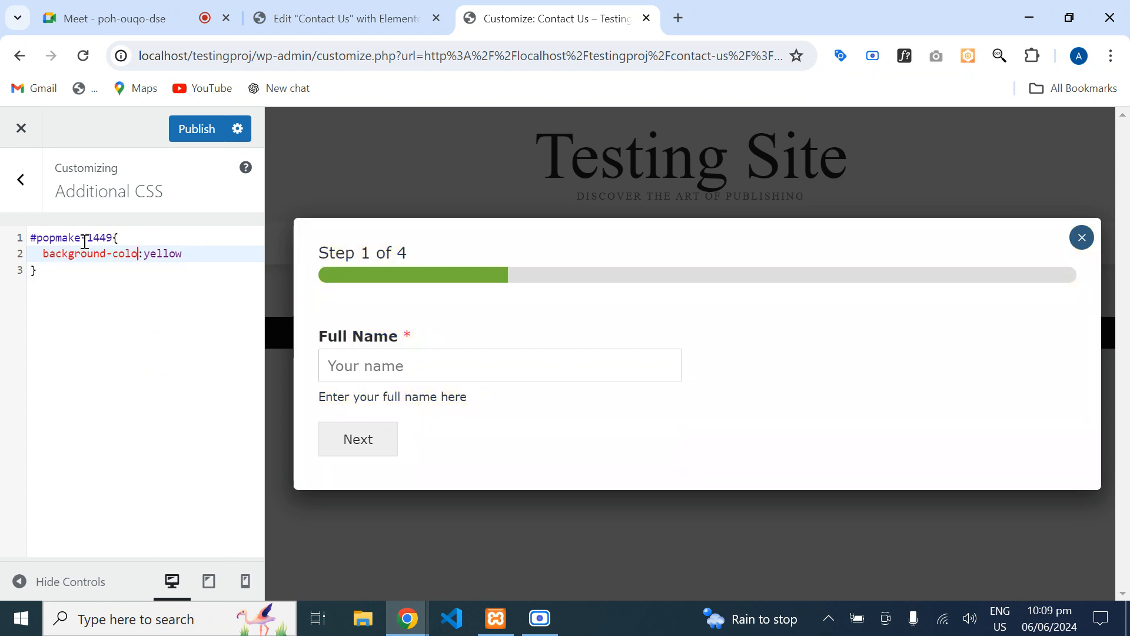
{"action": "key", "text": "BackSpace"}
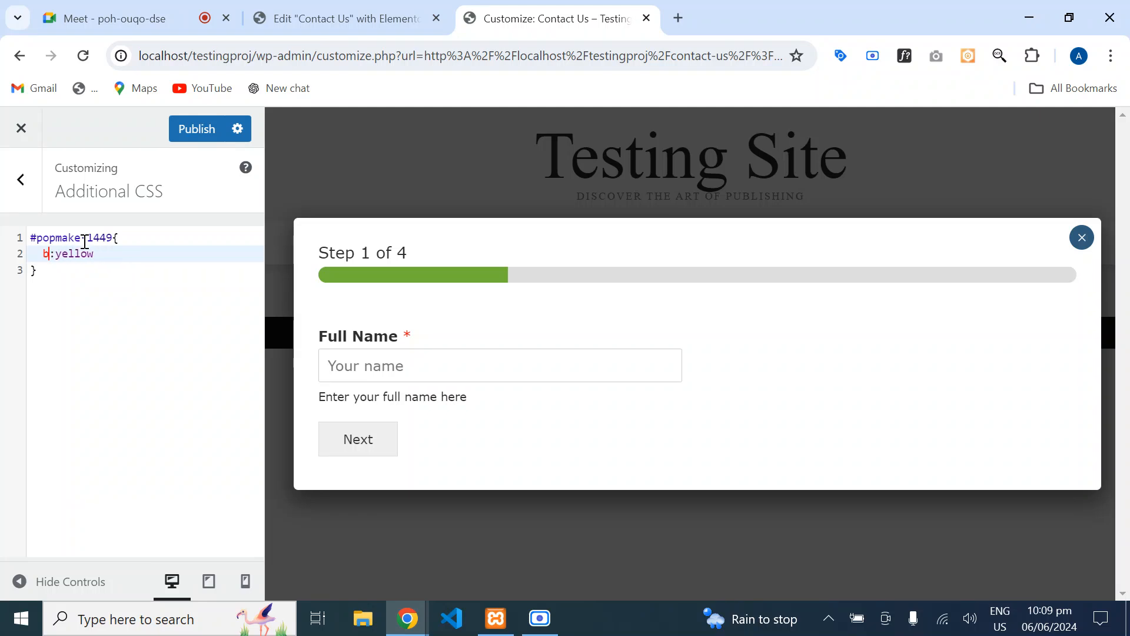
{"action": "type", "text": "order"}
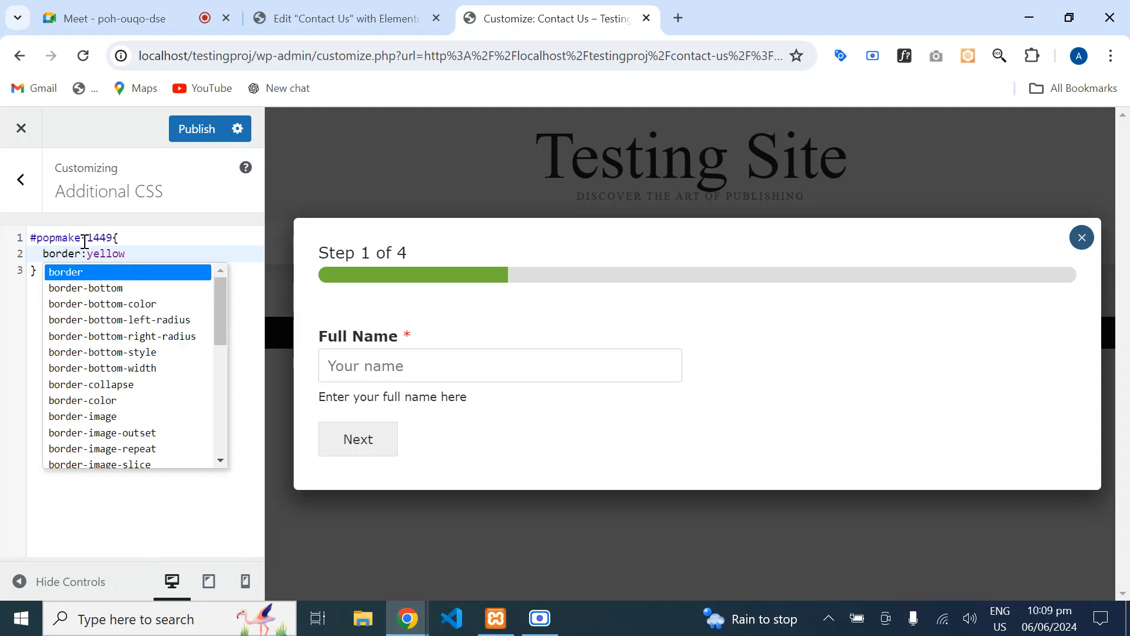
{"action": "key", "text": "Right"}
{"action": "type", "text": "5px s"}
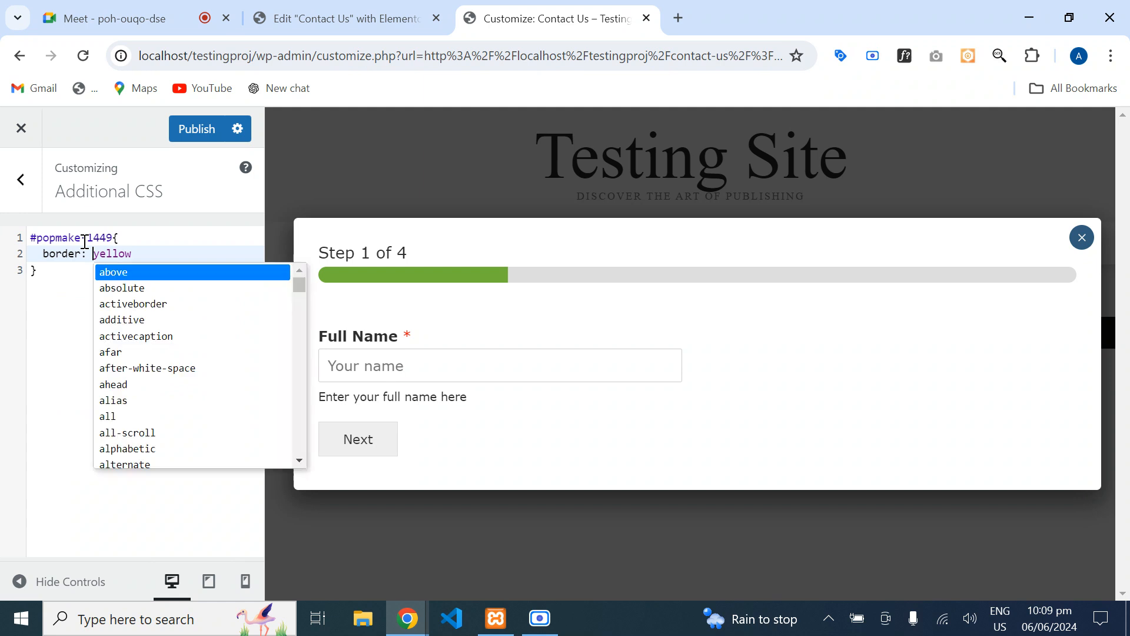
{"action": "type", "text": "olid"}
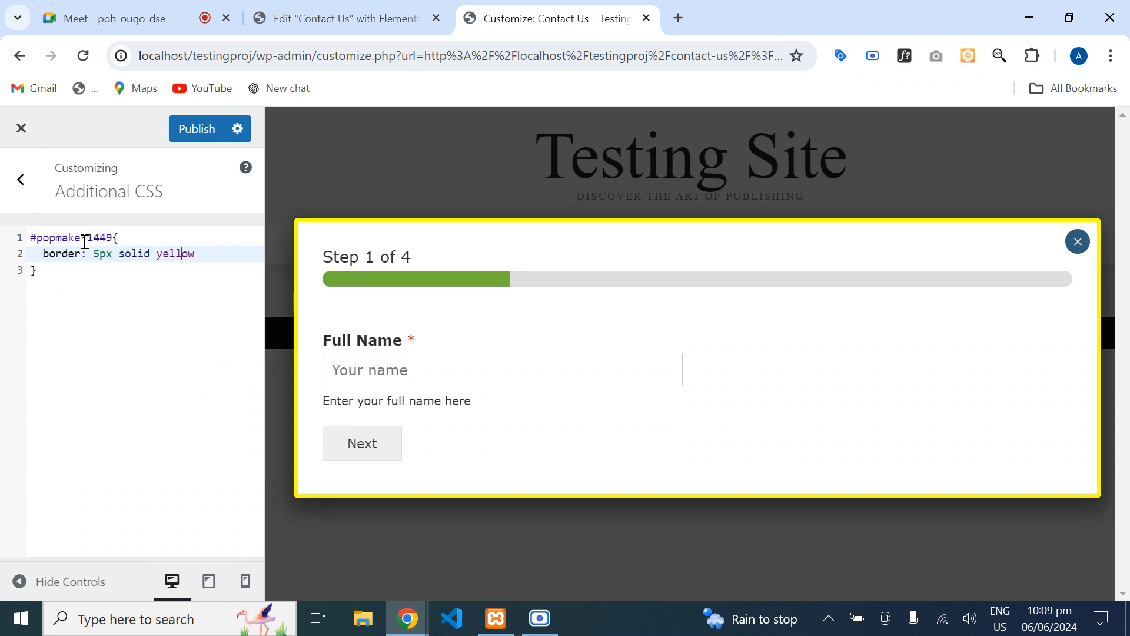
- Change the popup's border color to black and publish the additional CSS
{"action": "key", "text": "BackSpace"}
{"action": "key", "text": "BackSpace"}
{"action": "key", "text": "BackSpace"}
{"action": "key", "text": "BackSpace"}
{"action": "key", "text": "BackSpace"}
{"action": "key", "text": "BackSpace"}
{"action": "type", "text": "b"}
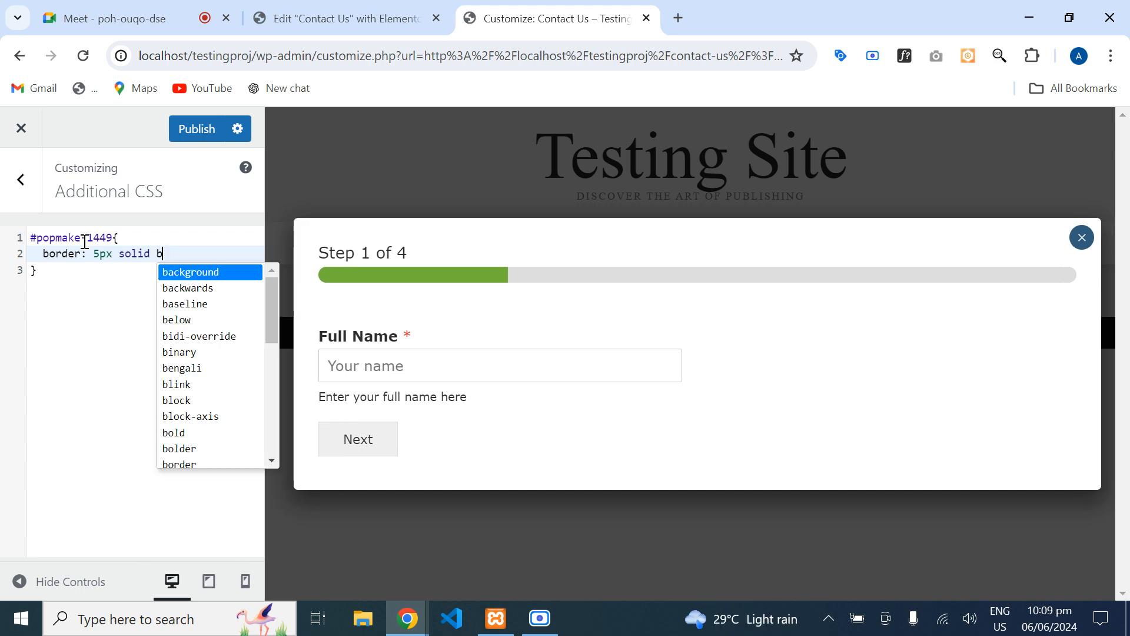
{"action": "type", "text": "lack"}
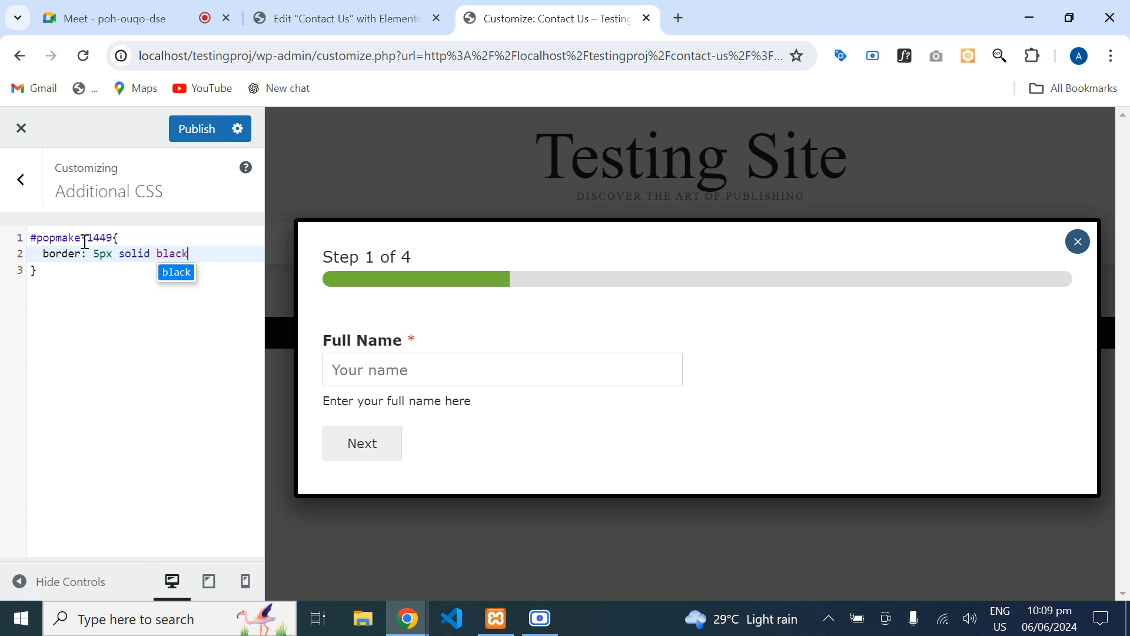
{"action": "left_click", "coordinate": [199, 127]}
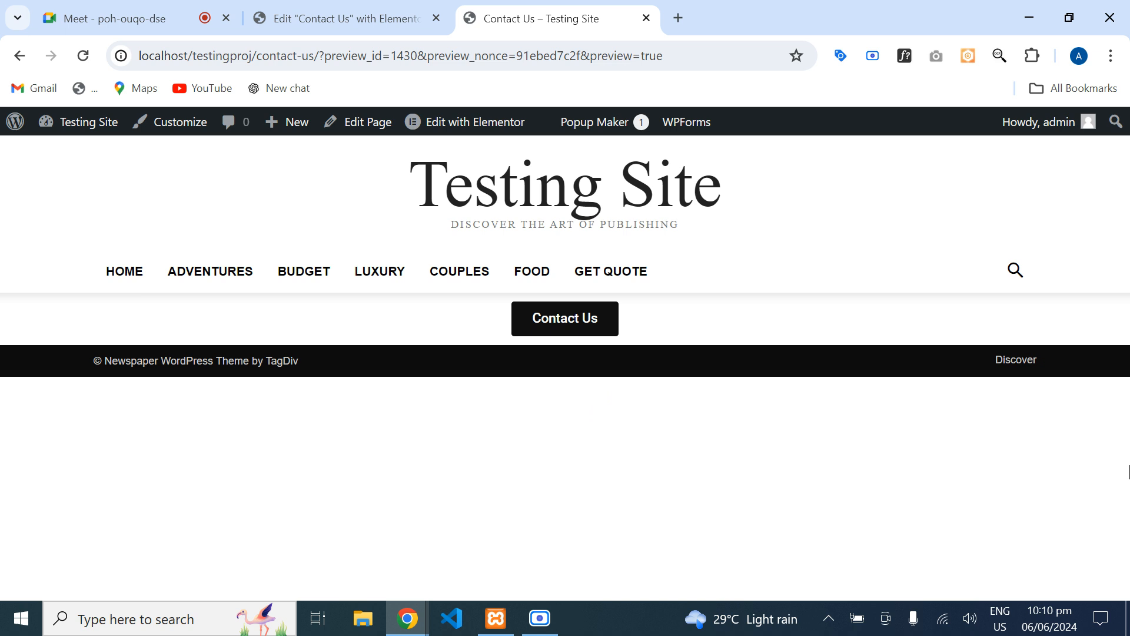
- Check the styled popup from the Contact Us button on the preview page, dismiss it, and close the preview tab
{"action": "left_click", "coordinate": [555, 329]}
{"action": "left_click", "coordinate": [876, 237]}
{"action": "left_click", "coordinate": [289, 8]}
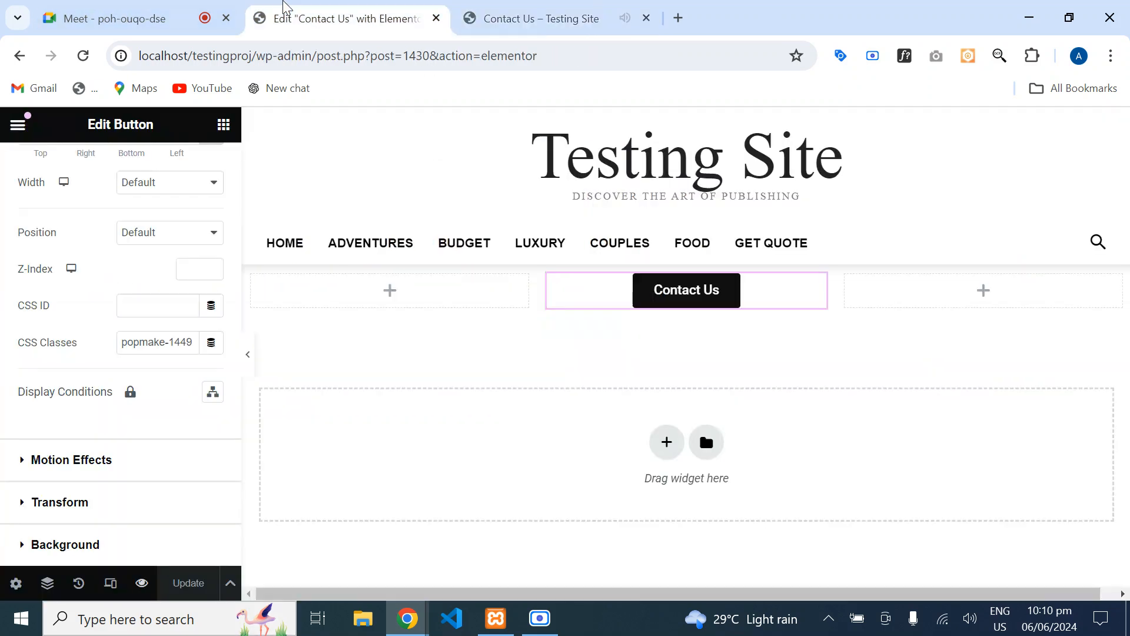
{"action": "left_click", "coordinate": [646, 19]}
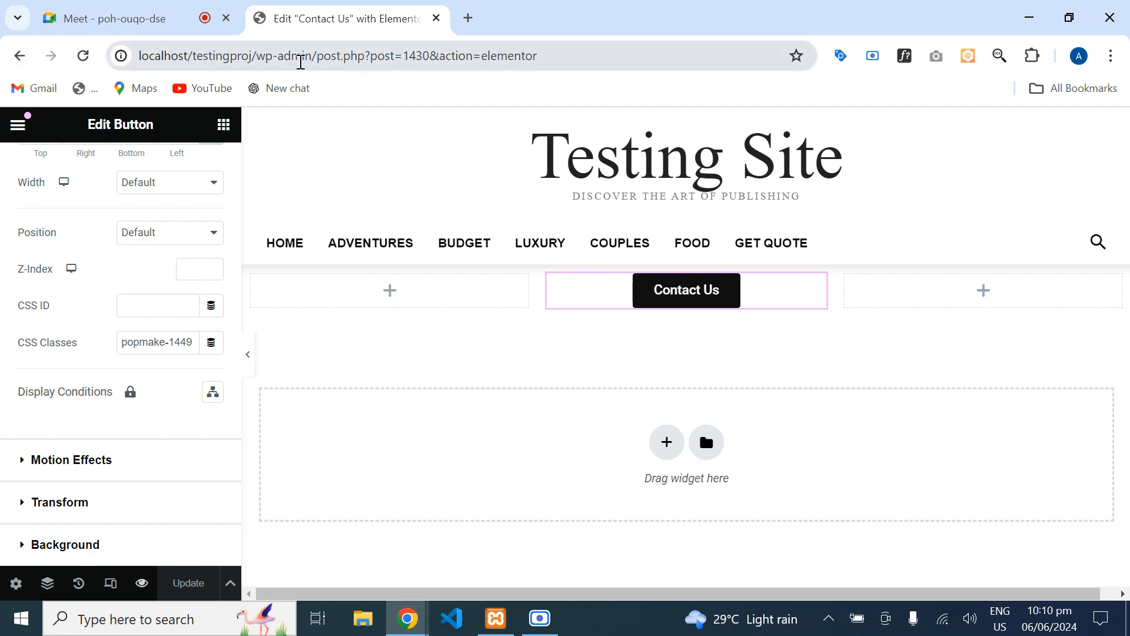
- Go to the WordPress dashboard at localhost/testingproj/wp-admin/ and collapse the Elementor Overview widget
{"action": "left_click_drag", "start_coordinate": [318, 58], "coordinate": [653, 17]}
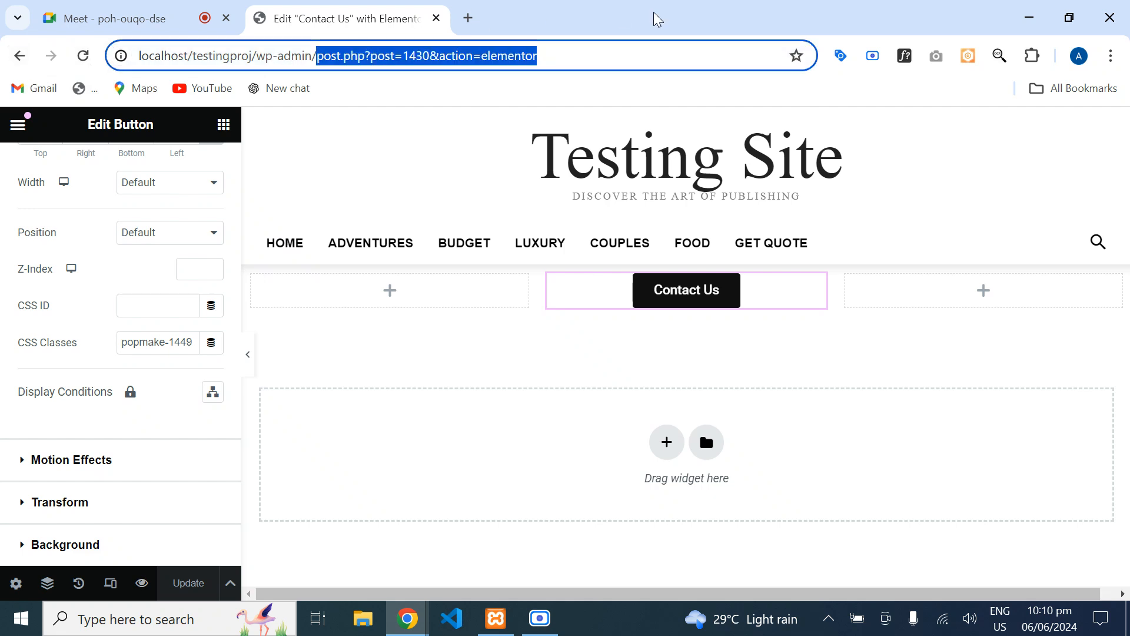
{"action": "key", "text": "BackSpace"}
{"action": "key", "text": "Return"}
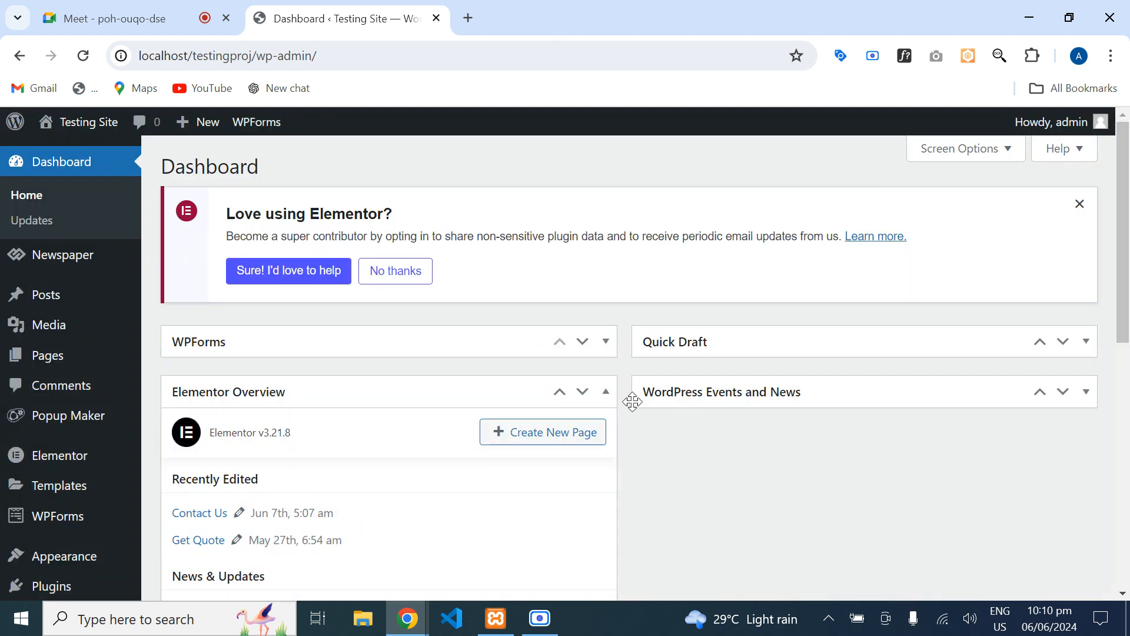
{"action": "left_click", "coordinate": [606, 393]}
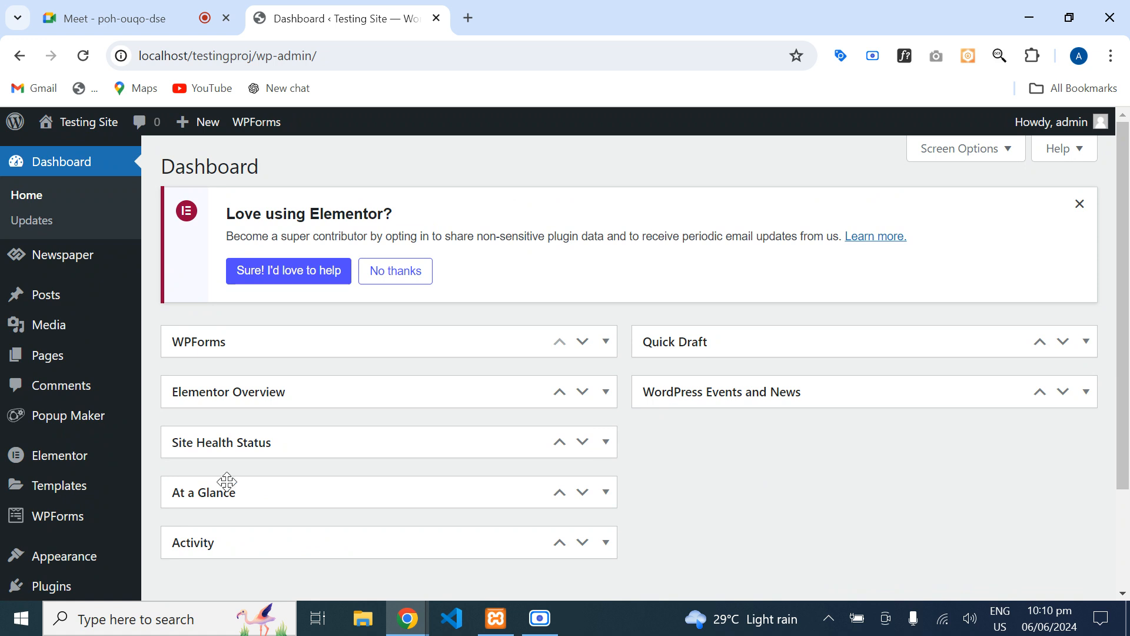
- Go to the page for adding a new plugin and start choosing a plugin ZIP file to upload
{"action": "mouse_move", "coordinate": [76, 502]}
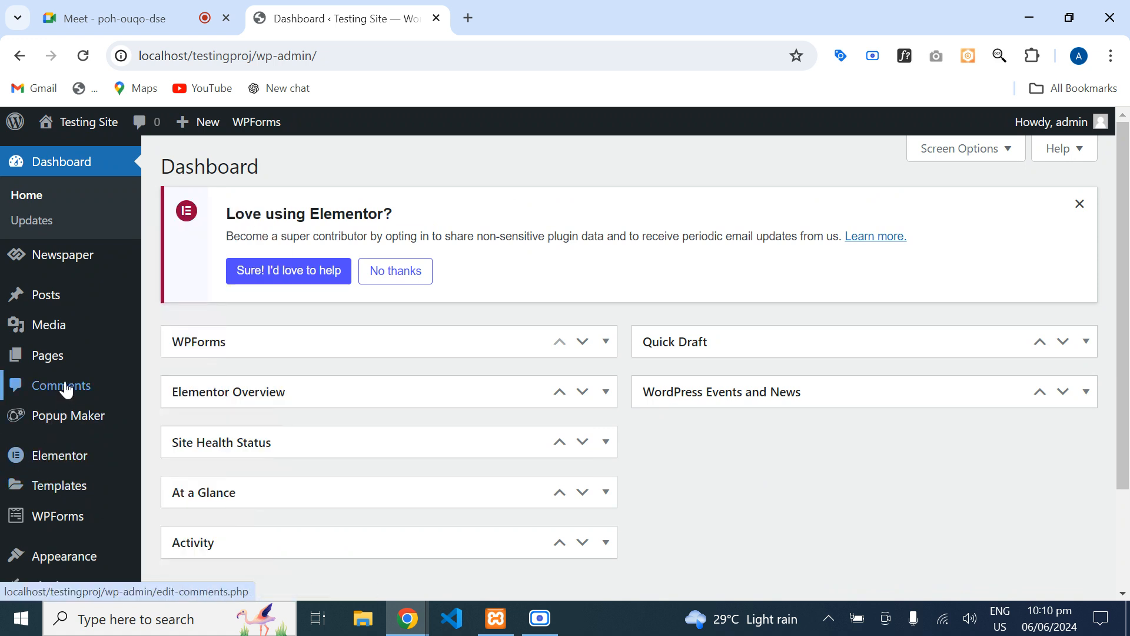
{"action": "scroll", "coordinate": [71, 452], "scroll_direction": "down", "scroll_amount": 2}
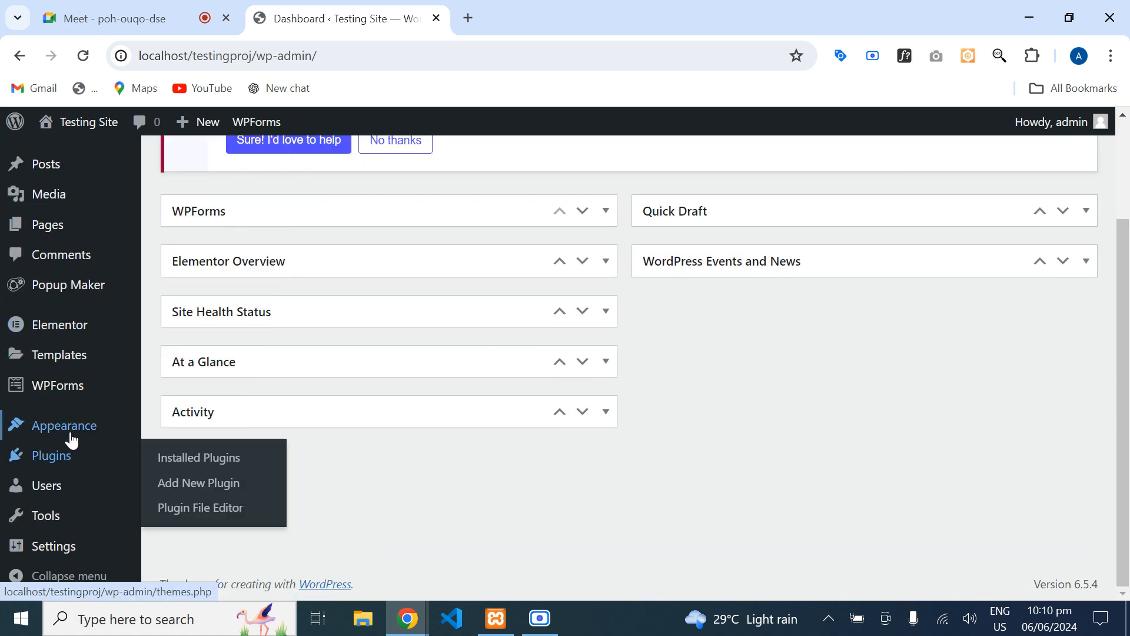
{"action": "left_click", "coordinate": [203, 488]}
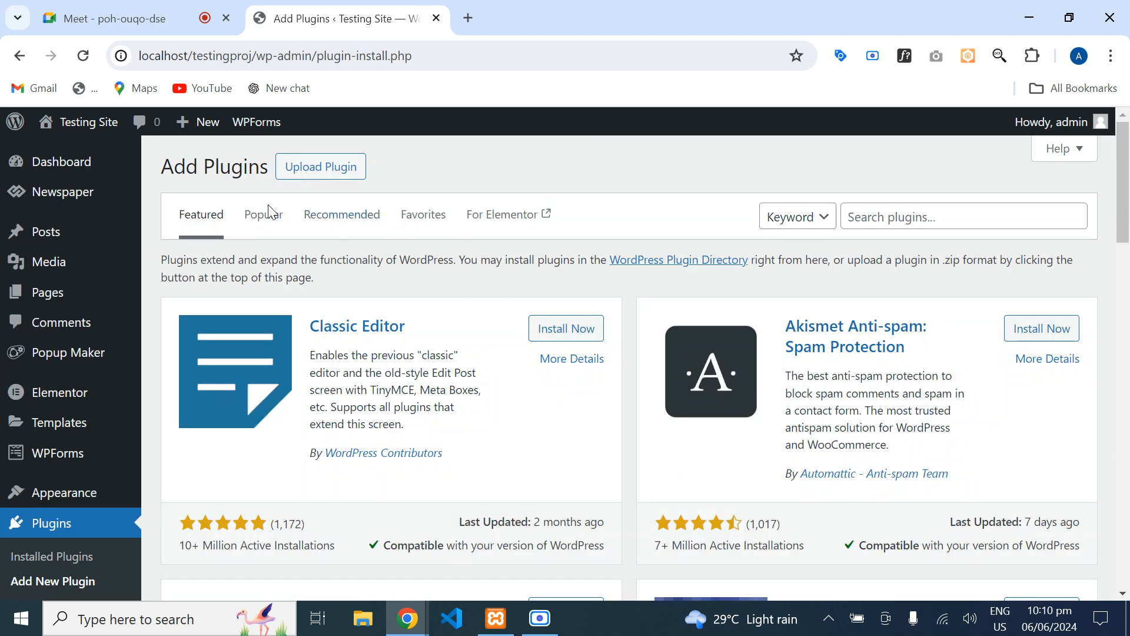
{"action": "left_click", "coordinate": [322, 167]}
{"action": "left_click", "coordinate": [537, 325]}
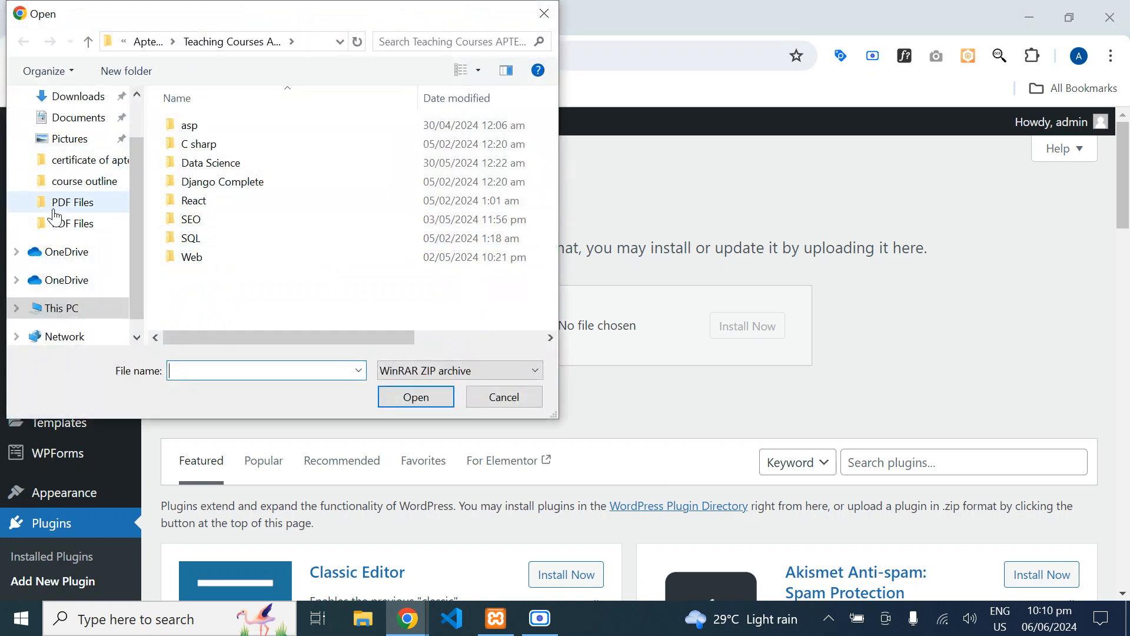
- Choose elementor-pro from the Plugins folder inside Projects, Themes and Plugins on the E: drive, then install and activate the plugin
{"action": "left_click_drag", "start_coordinate": [137, 214], "coordinate": [135, 156]}
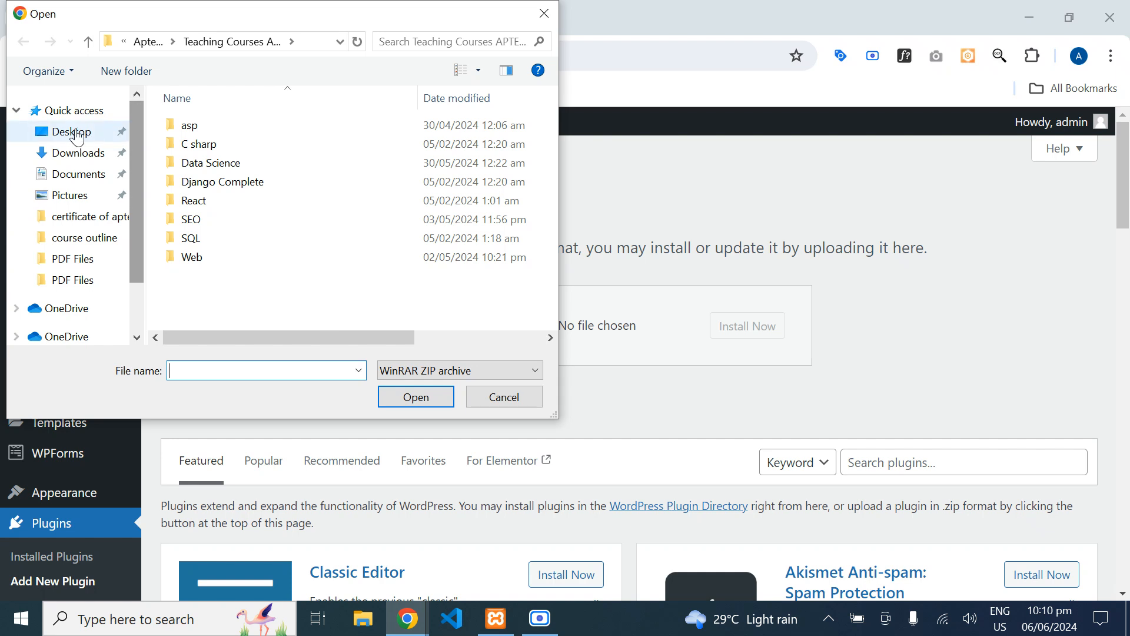
{"action": "left_click_drag", "start_coordinate": [136, 229], "coordinate": [153, 357]}
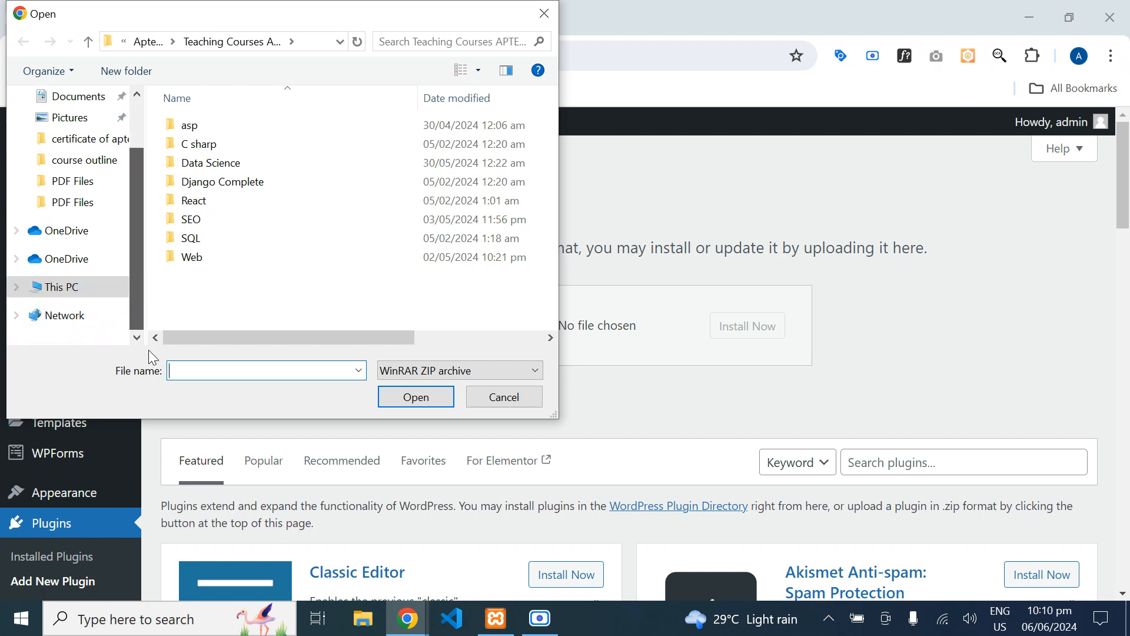
{"action": "left_click", "coordinate": [65, 287]}
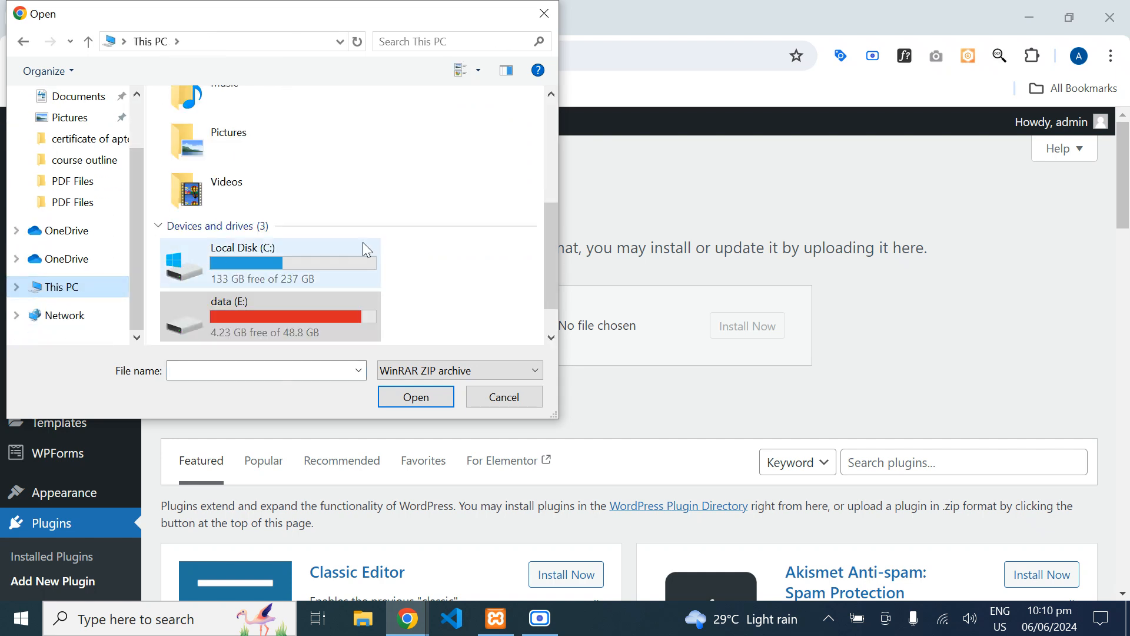
{"action": "left_click", "coordinate": [553, 314]}
{"action": "left_click", "coordinate": [270, 266]}
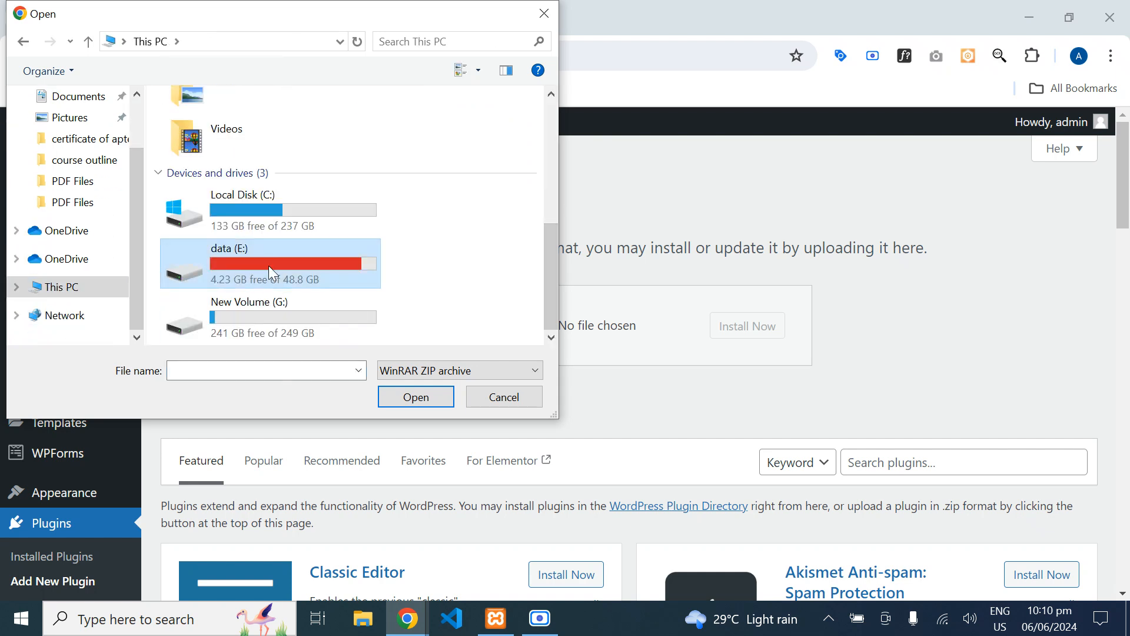
{"action": "double_click", "coordinate": [268, 266]}
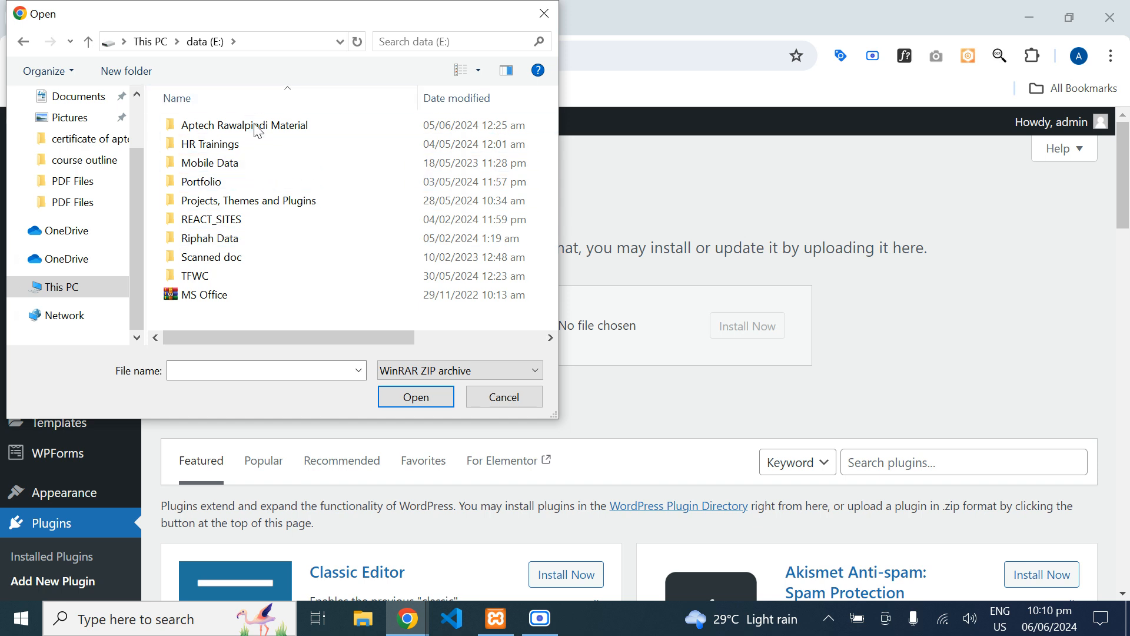
{"action": "double_click", "coordinate": [259, 205]}
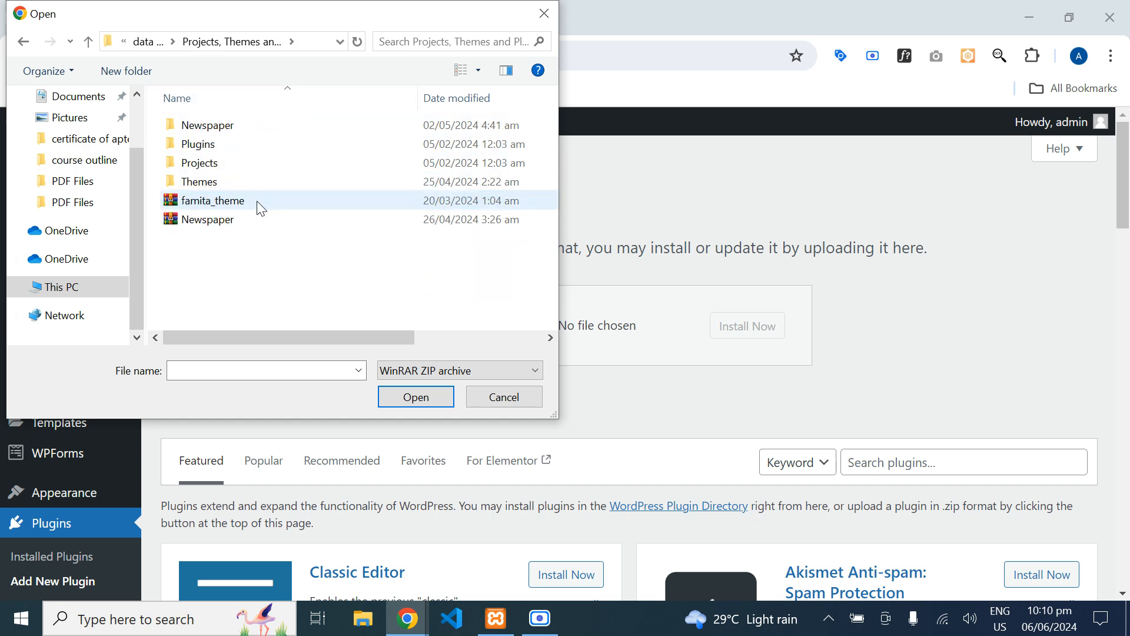
{"action": "double_click", "coordinate": [221, 146]}
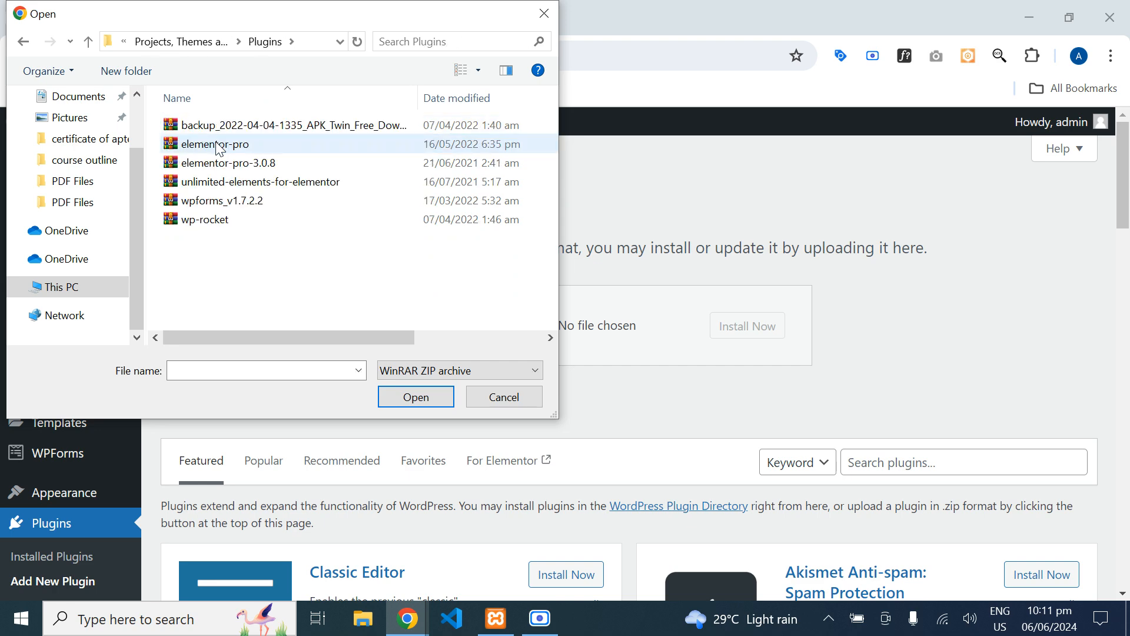
{"action": "left_click", "coordinate": [220, 148]}
{"action": "left_click", "coordinate": [396, 403]}
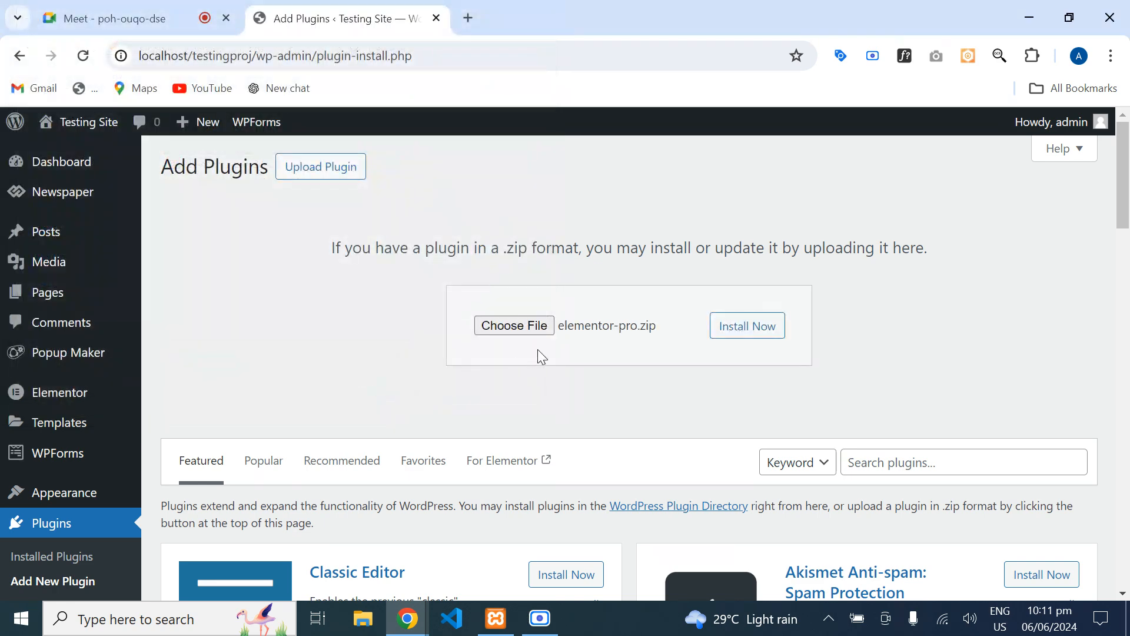
{"action": "left_click", "coordinate": [734, 331]}
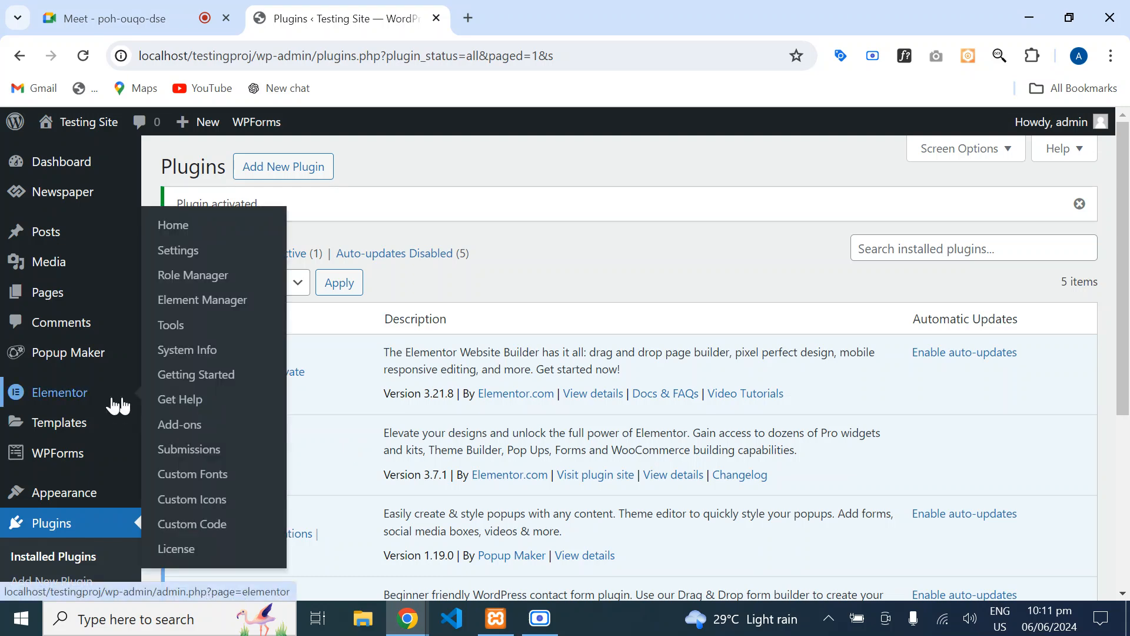
- Open the Popups page of the Elementor templates
{"action": "mouse_move", "coordinate": [72, 422]}
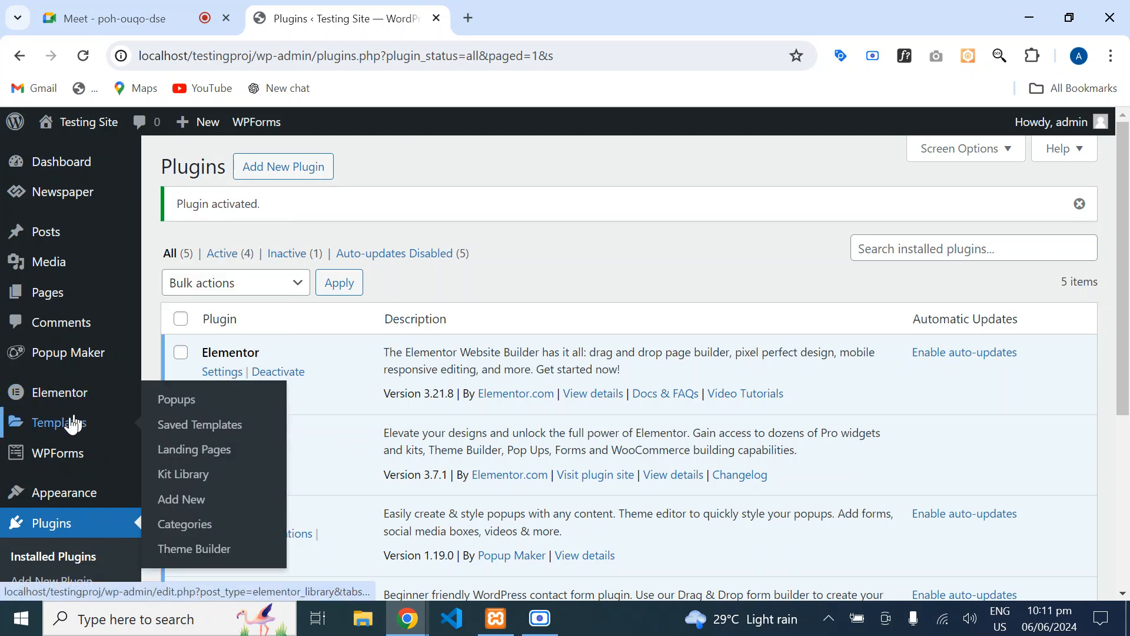
{"action": "left_click", "coordinate": [200, 435]}
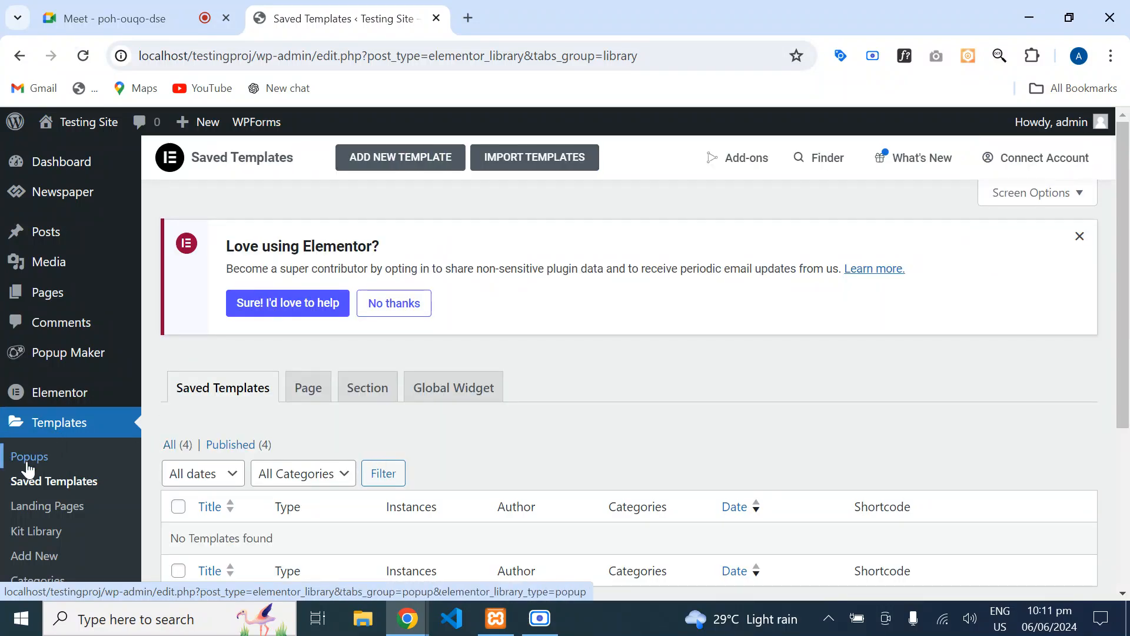
{"action": "left_click", "coordinate": [27, 464]}
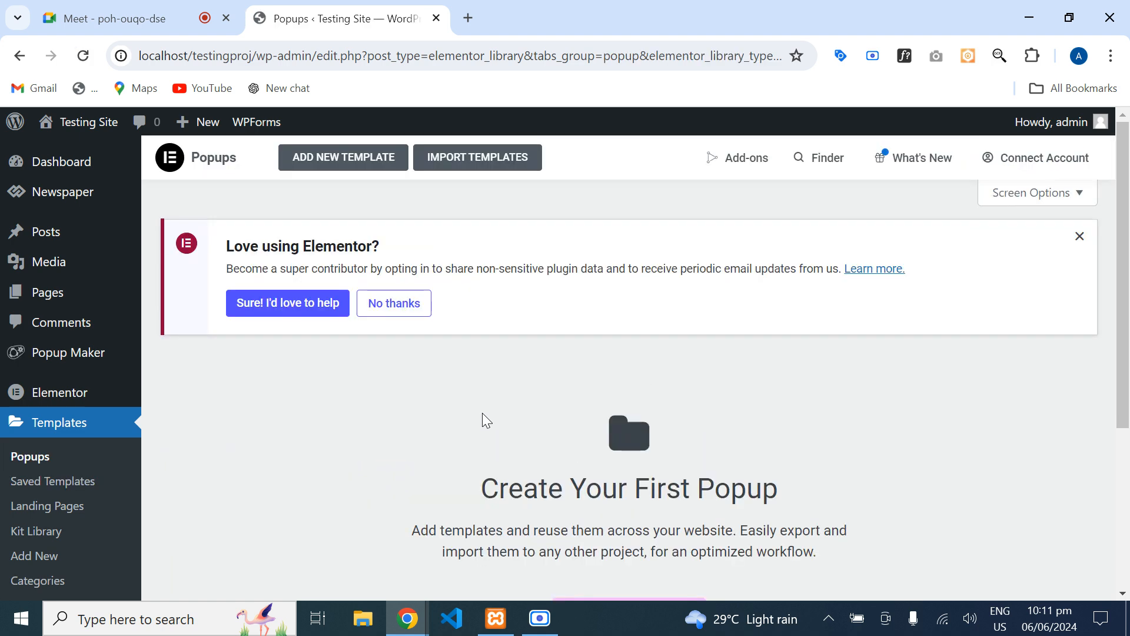
{"action": "scroll", "coordinate": [654, 530], "scroll_direction": "down", "scroll_amount": 4}
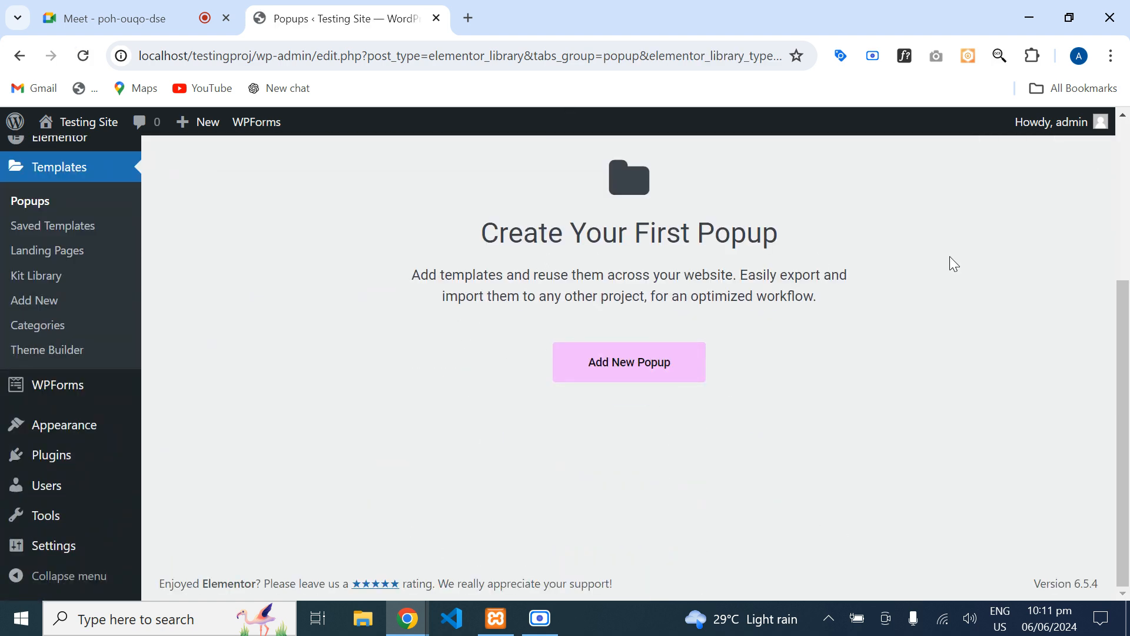
- Create a new Popup template named my_popup
{"action": "left_click", "coordinate": [625, 375]}
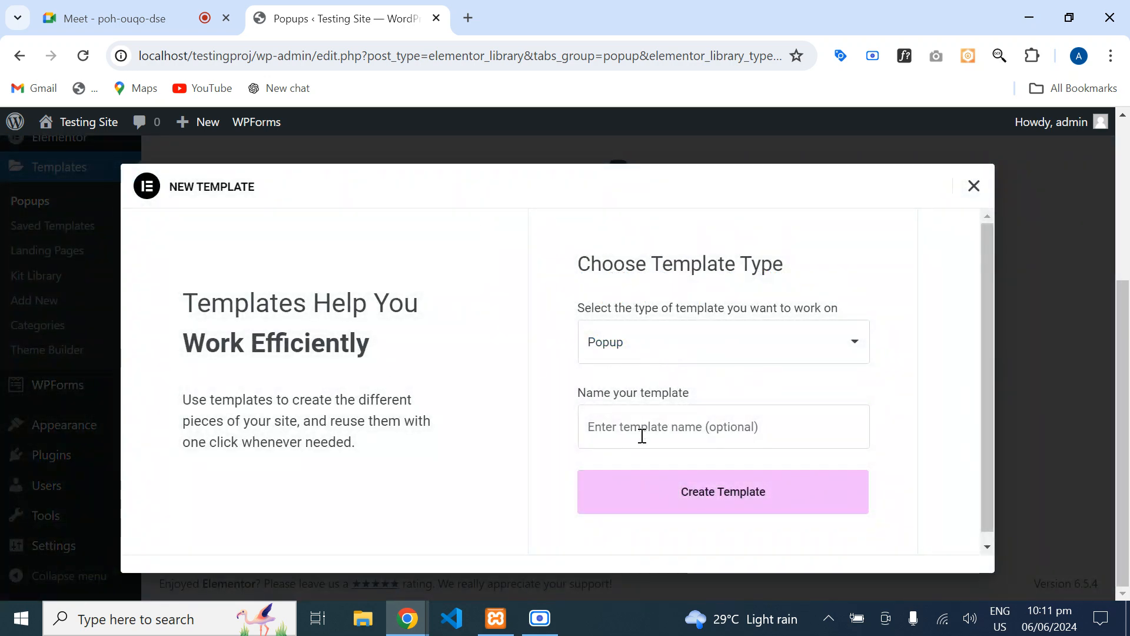
{"action": "left_click", "coordinate": [629, 435]}
{"action": "type", "text": "my"}
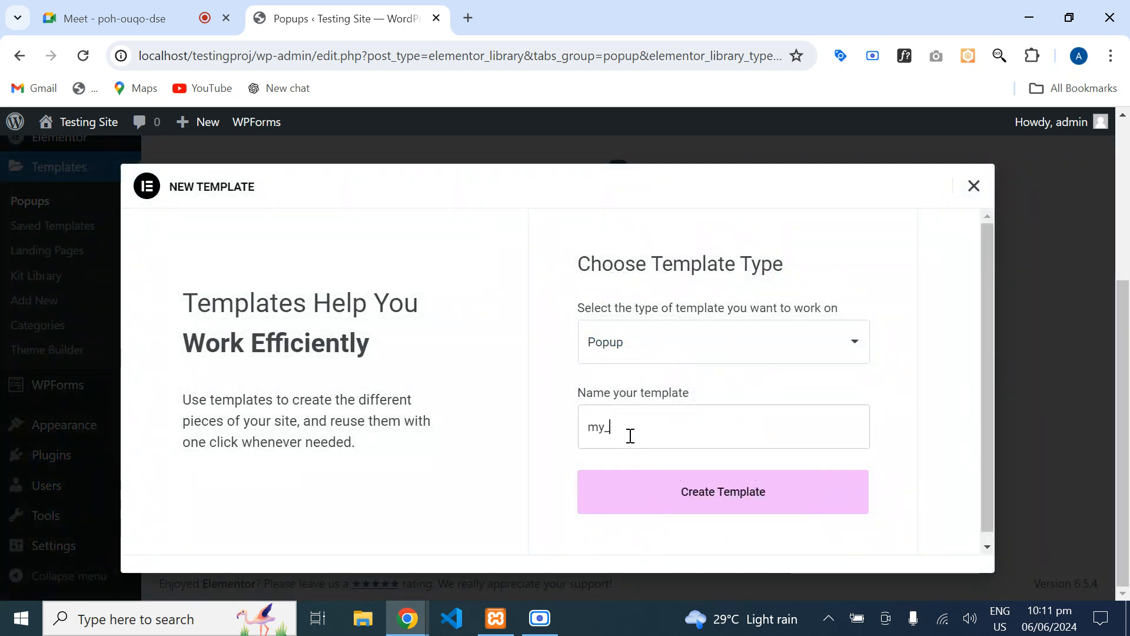
{"action": "type", "text": "_popup"}
{"action": "left_click", "coordinate": [744, 502]}
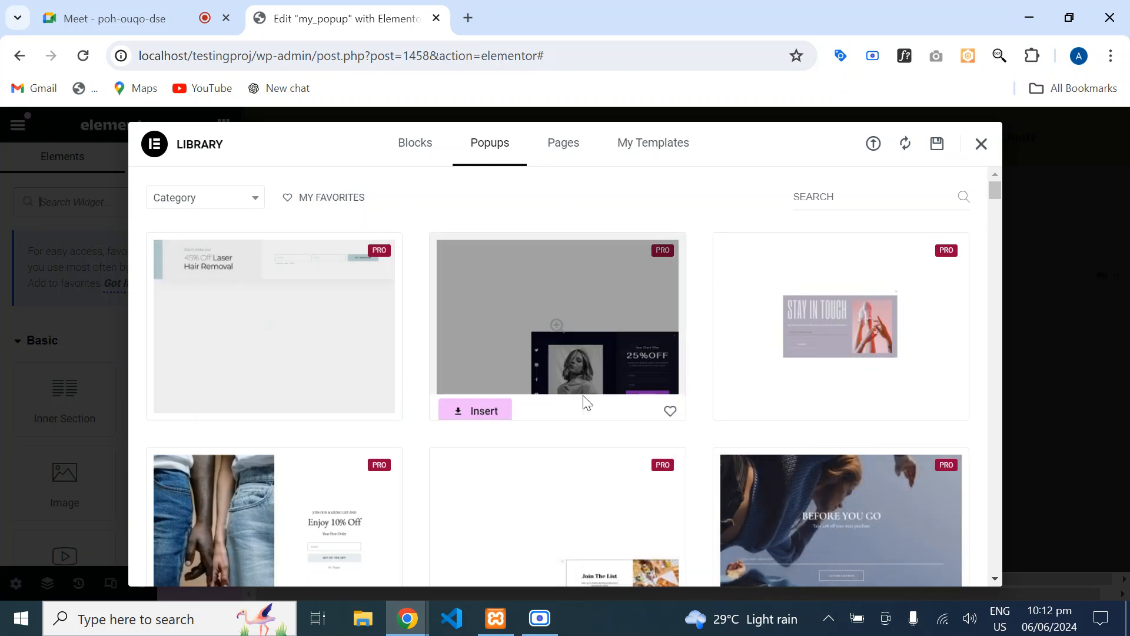
- Find the Famita - Minimalist WooCommerce WordPress Theme page on ThemeForest in a new browser tab and dismiss the news overlay
{"action": "mouse_move", "coordinate": [856, 359]}
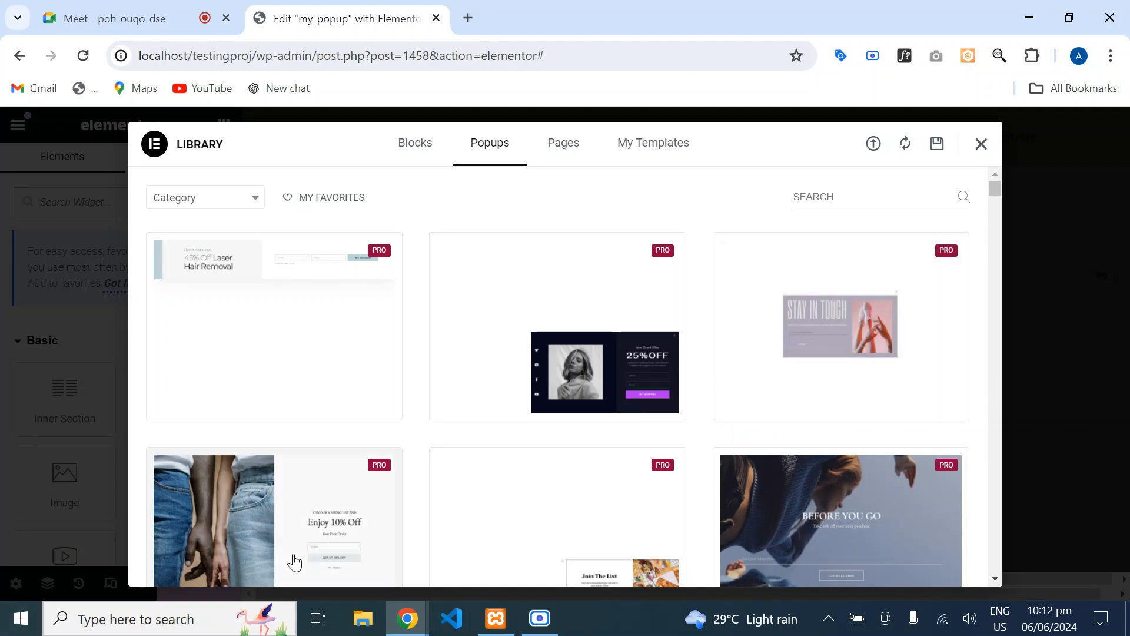
{"action": "left_click", "coordinate": [469, 18]}
{"action": "type", "text": "famita min"}
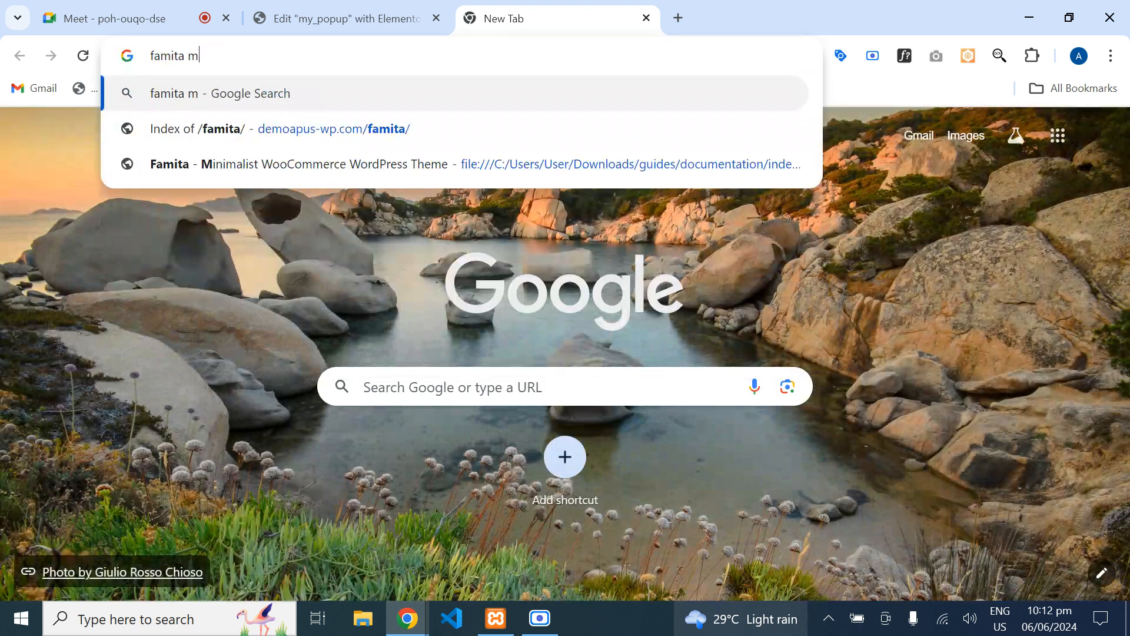
{"action": "key", "text": "Down"}
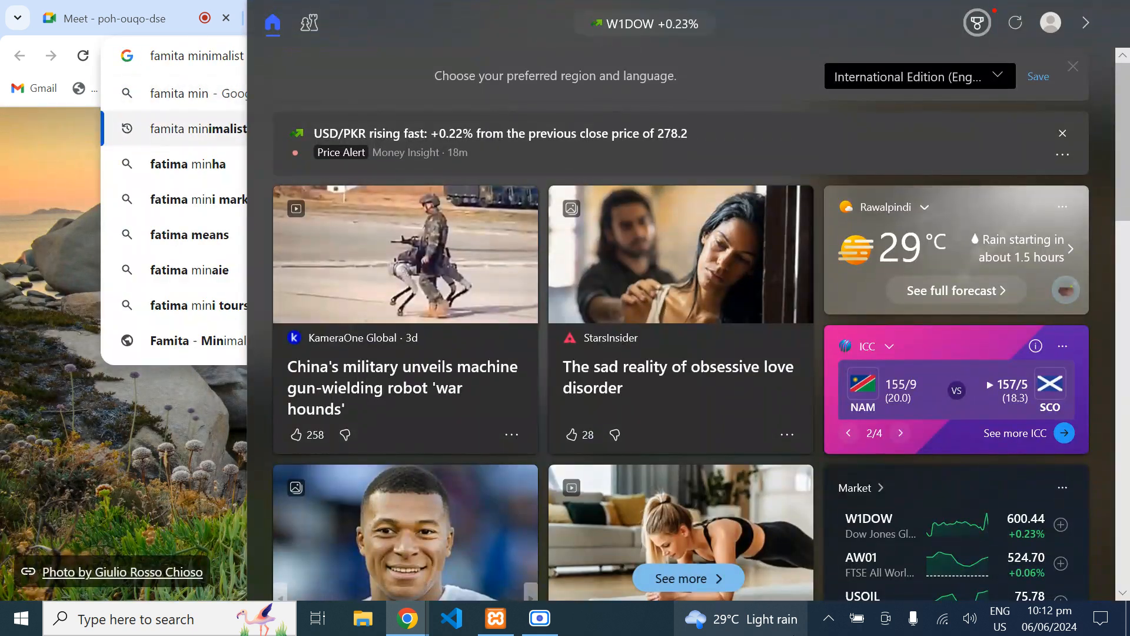
{"action": "key", "text": "Return"}
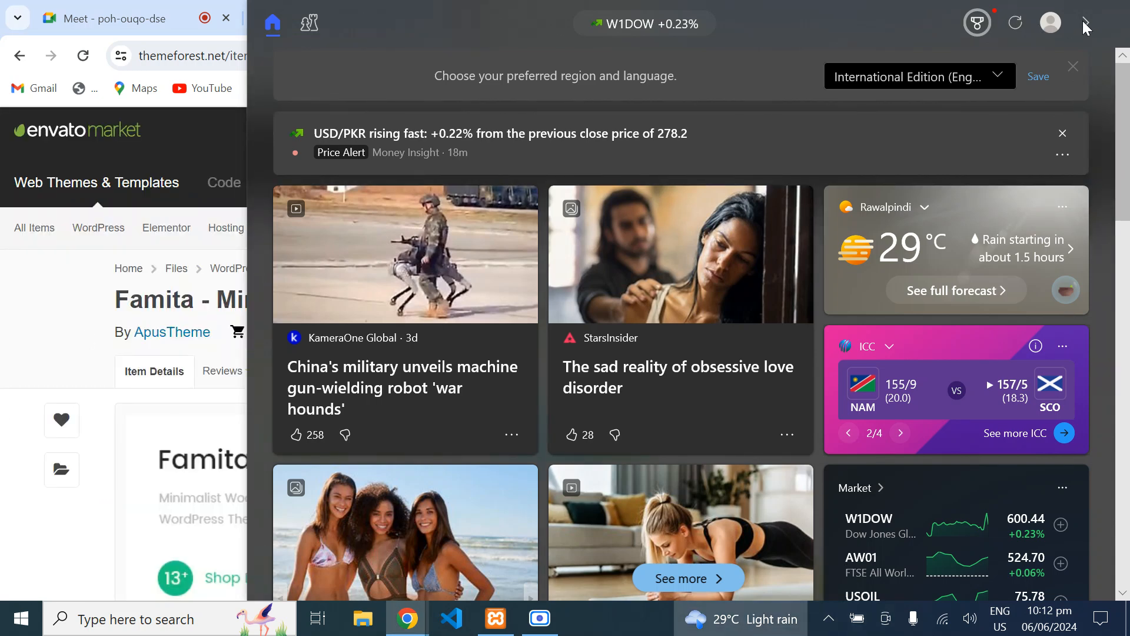
{"action": "left_click", "coordinate": [1072, 67]}
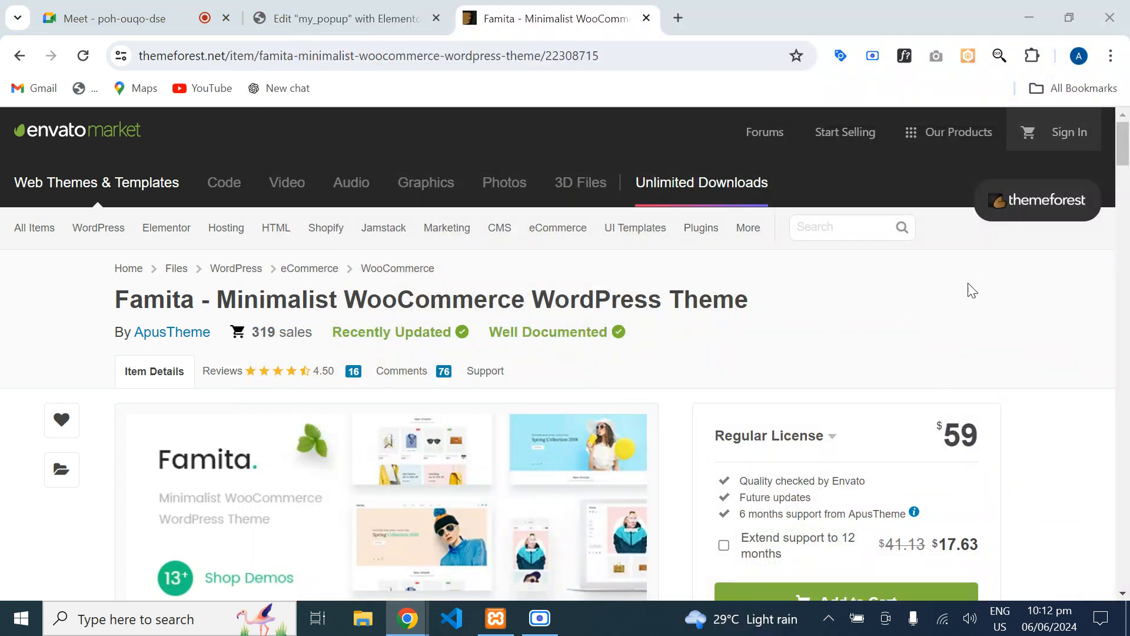
- View the Home Simple demo from the theme's live preview, close the preview tab, and dismiss the demo's newsletter popup
{"action": "scroll", "coordinate": [982, 275], "scroll_direction": "down", "scroll_amount": 3}
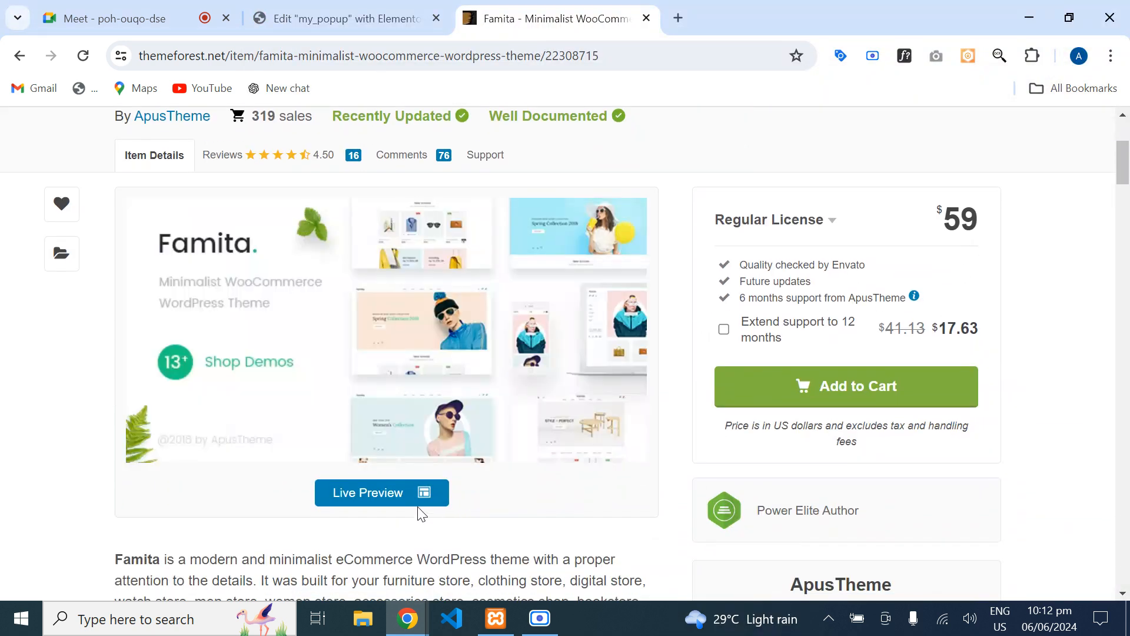
{"action": "left_click", "coordinate": [399, 507]}
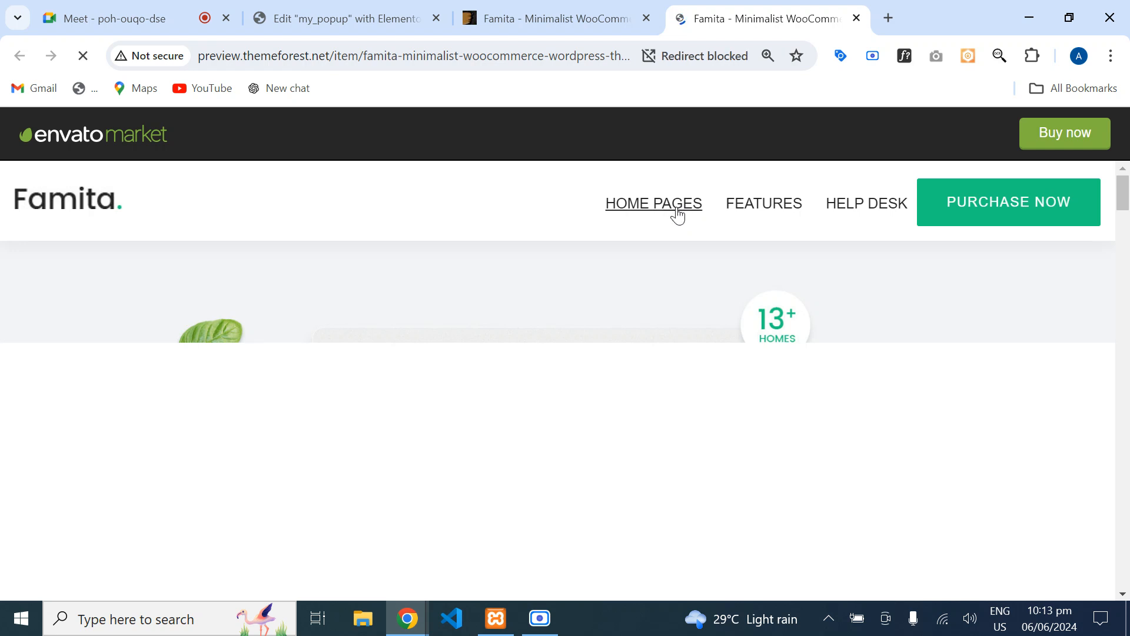
{"action": "scroll", "coordinate": [707, 415], "scroll_direction": "down", "scroll_amount": 10}
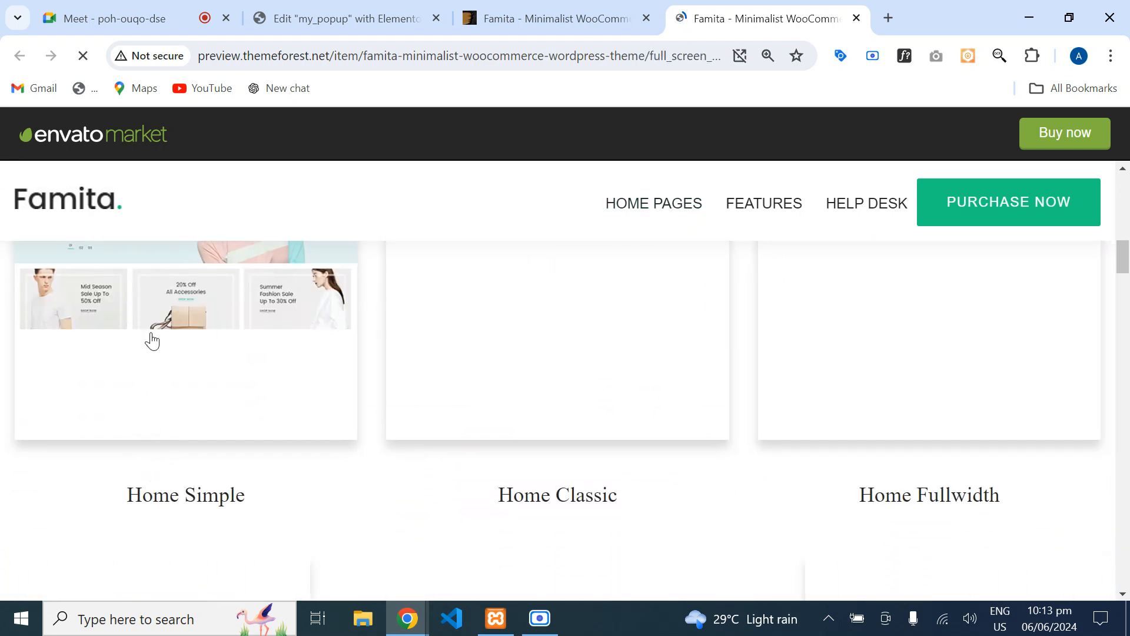
{"action": "left_click", "coordinate": [200, 284]}
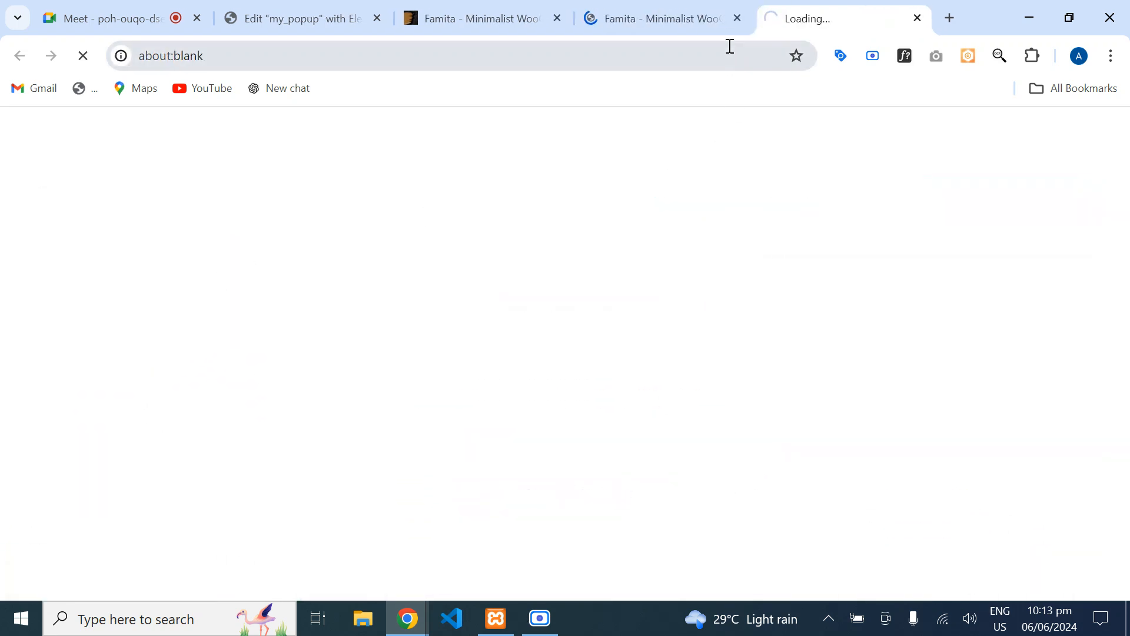
{"action": "left_click", "coordinate": [739, 18]}
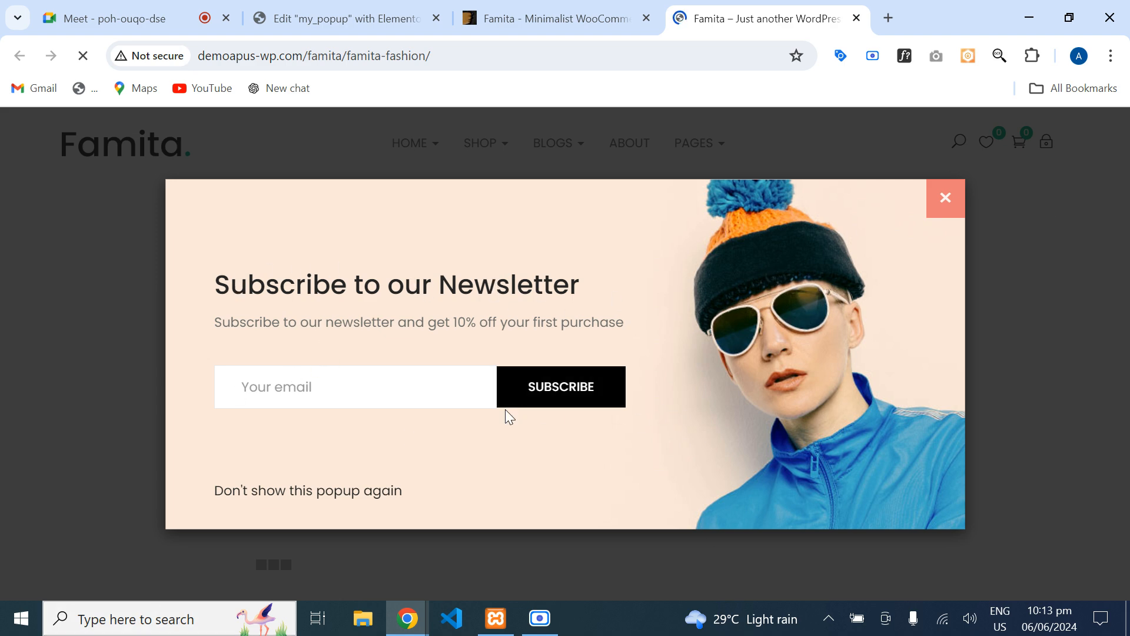
{"action": "left_click", "coordinate": [942, 203]}
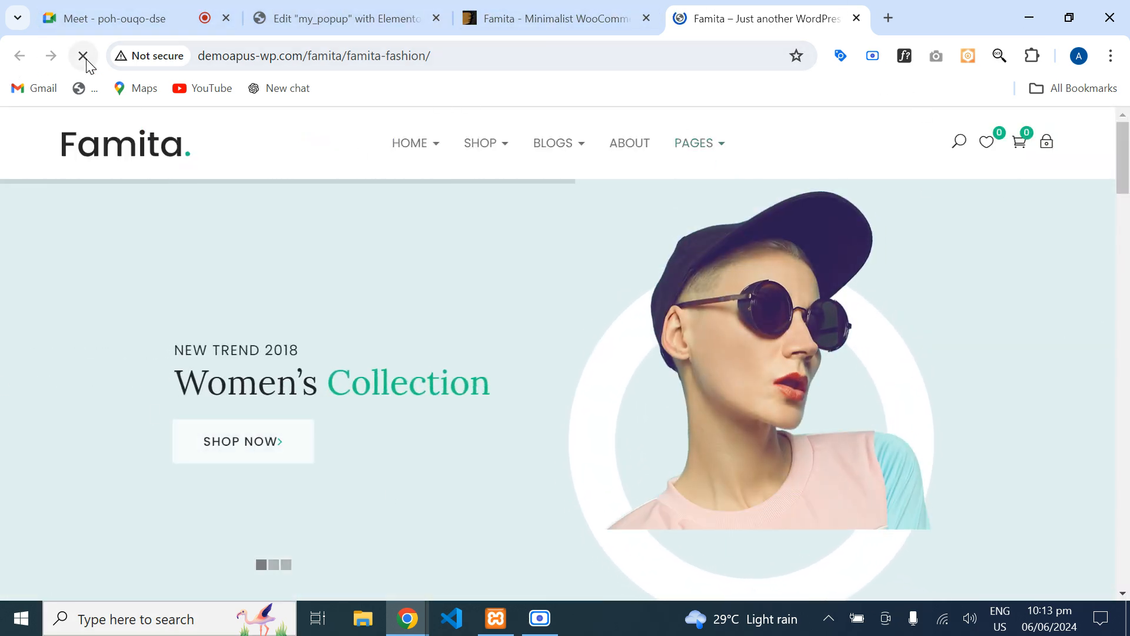
- Return to the my_popup editor tab and close the template library
{"action": "left_click", "coordinate": [377, 56]}
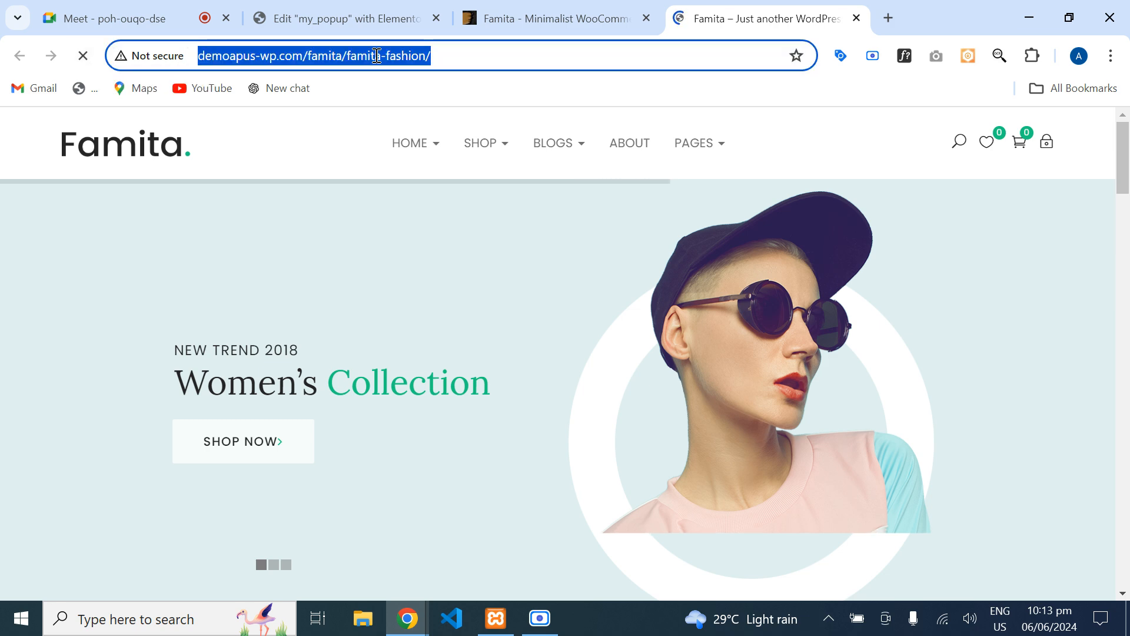
{"action": "left_click", "coordinate": [606, 12]}
{"action": "left_click", "coordinate": [296, 9]}
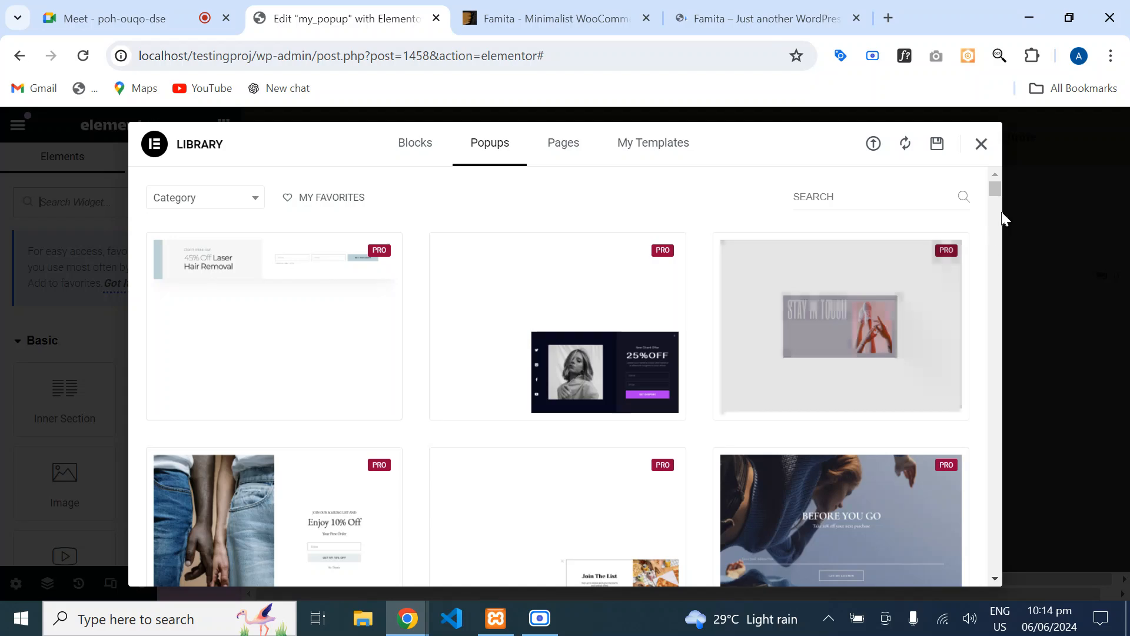
{"action": "left_click", "coordinate": [981, 144]}
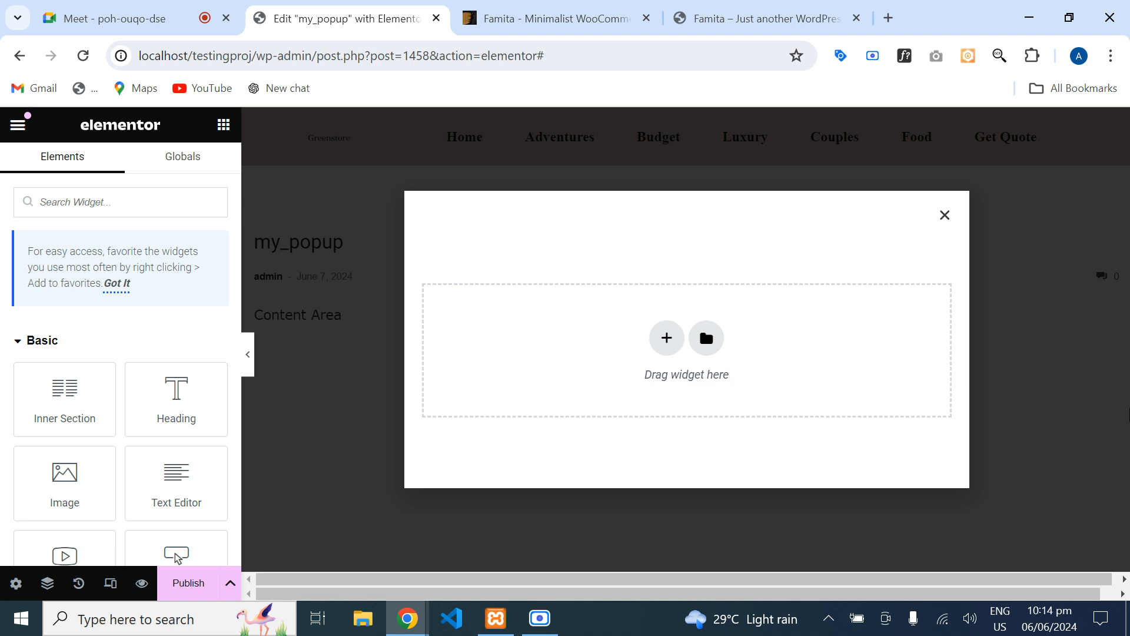
- Add a single-column section to the popup and place a Heading widget with a Text Editor widget below it
{"action": "left_click", "coordinate": [666, 350]}
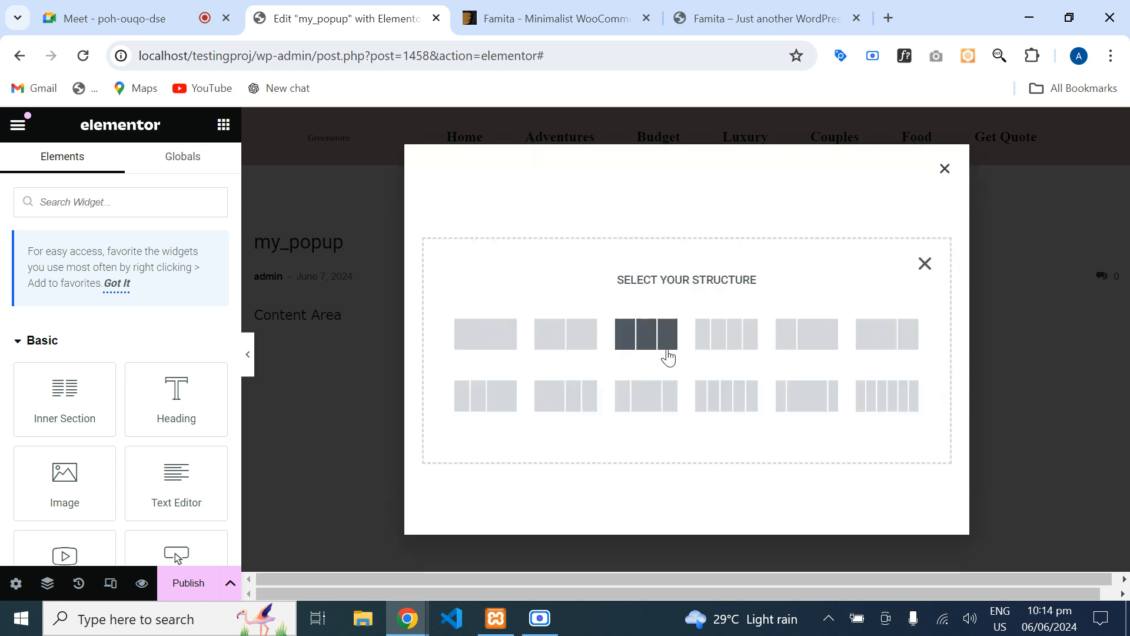
{"action": "left_click", "coordinate": [501, 348]}
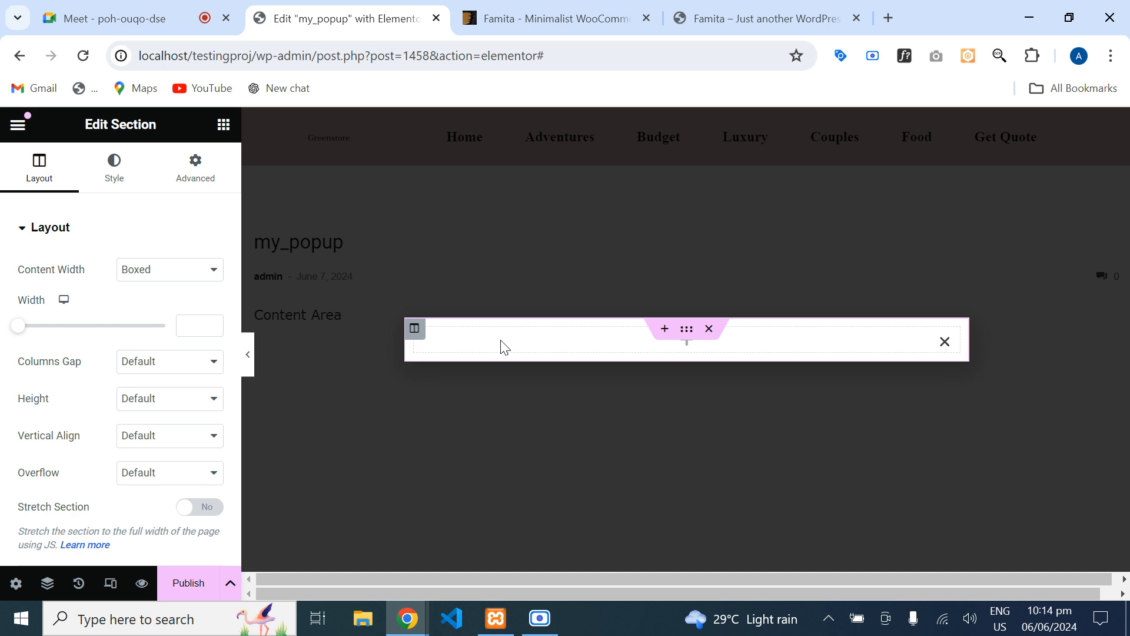
{"action": "left_click", "coordinate": [222, 126]}
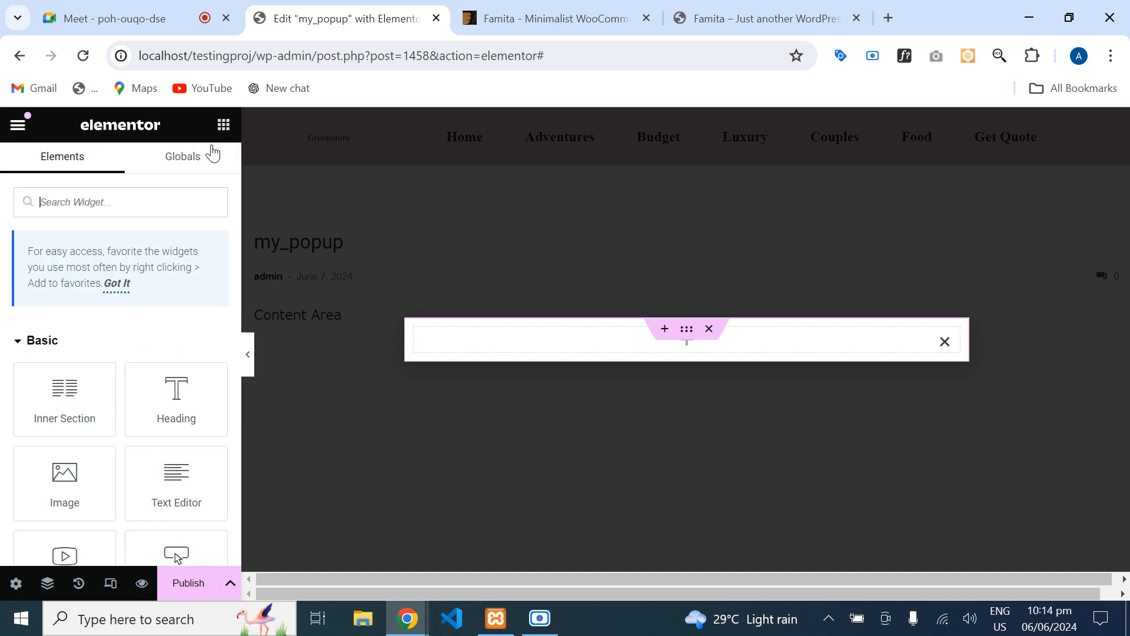
{"action": "left_click_drag", "start_coordinate": [176, 400], "coordinate": [616, 338]}
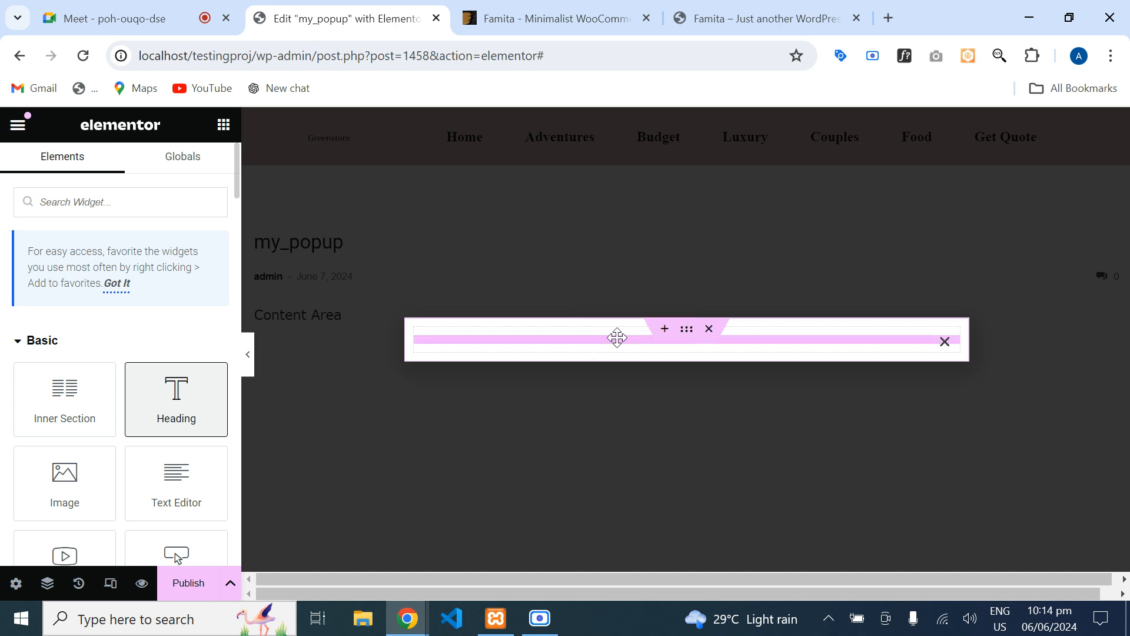
{"action": "left_click", "coordinate": [223, 125]}
{"action": "left_click_drag", "start_coordinate": [176, 482], "coordinate": [613, 351]}
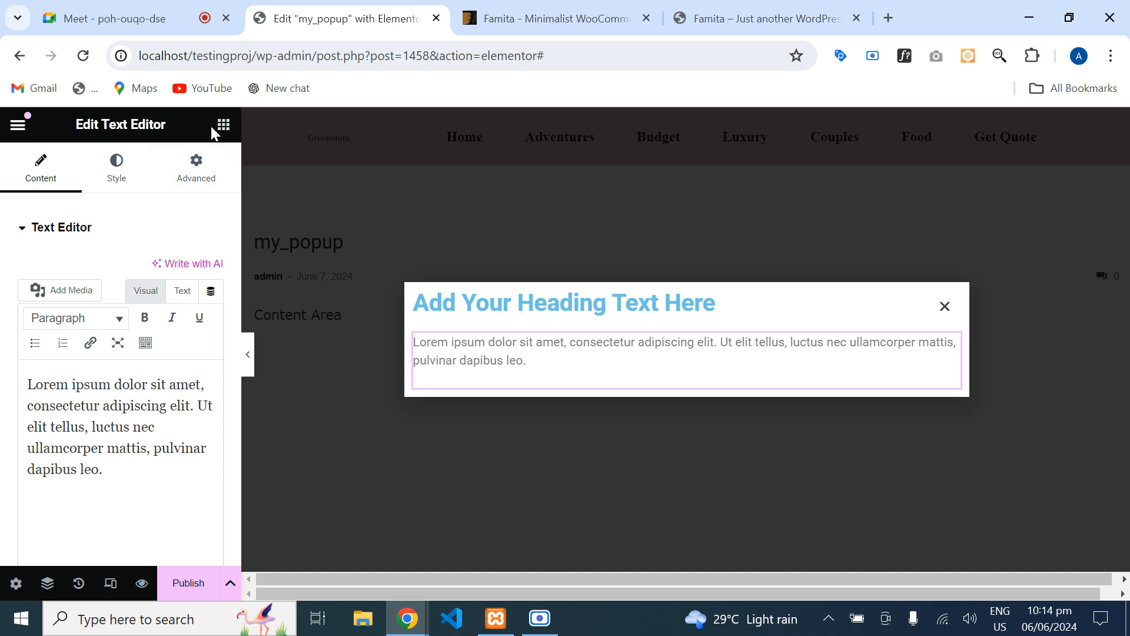
- Open the popup section's style settings, look through the gradient, video and slideshow backgrounds, and set the background type to Classic
{"action": "mouse_move", "coordinate": [585, 328]}
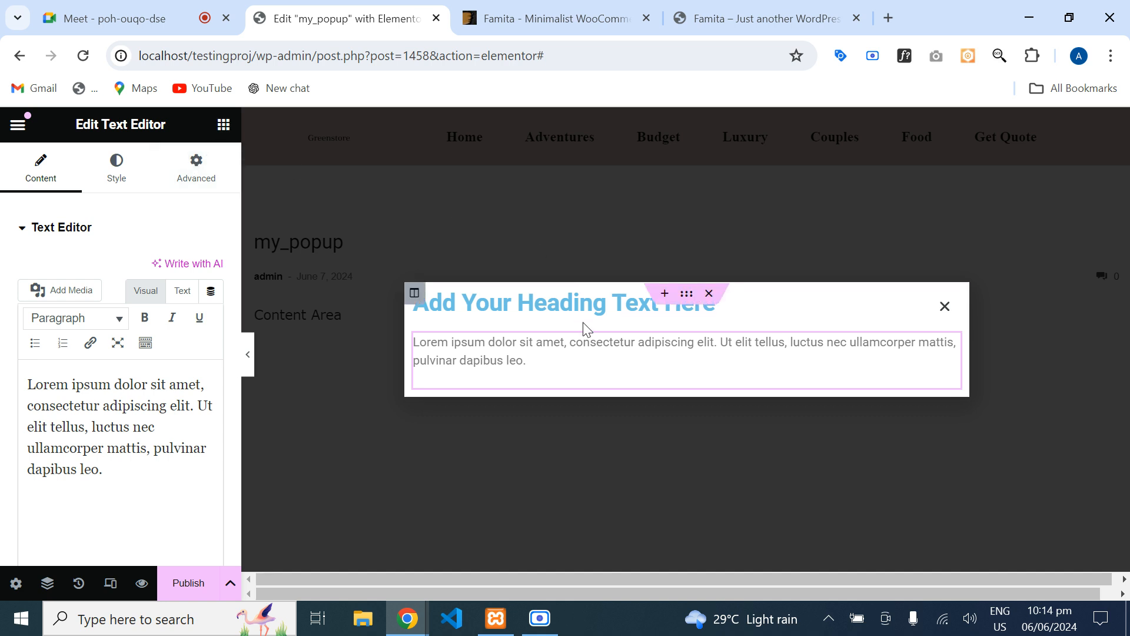
{"action": "left_click", "coordinate": [687, 296]}
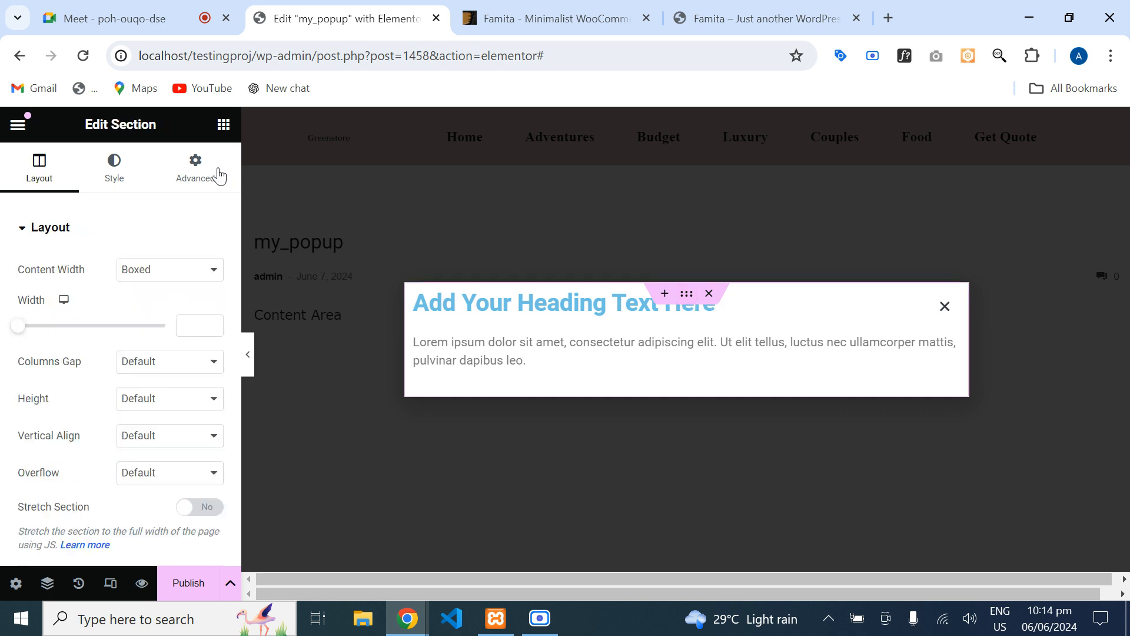
{"action": "left_click", "coordinate": [101, 187]}
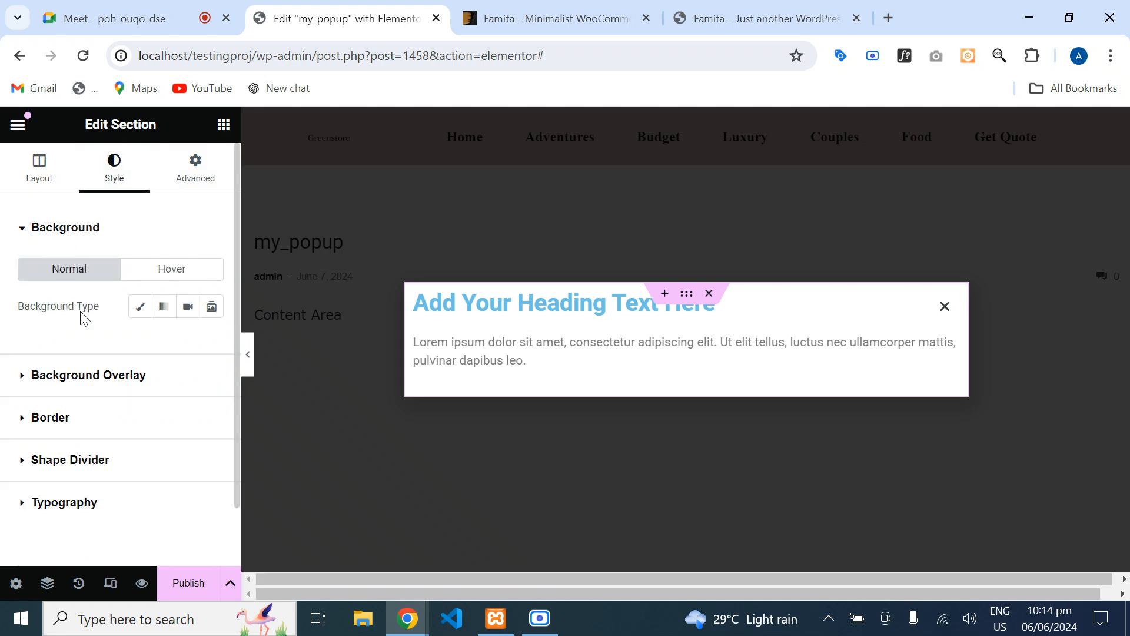
{"action": "left_click", "coordinate": [139, 307]}
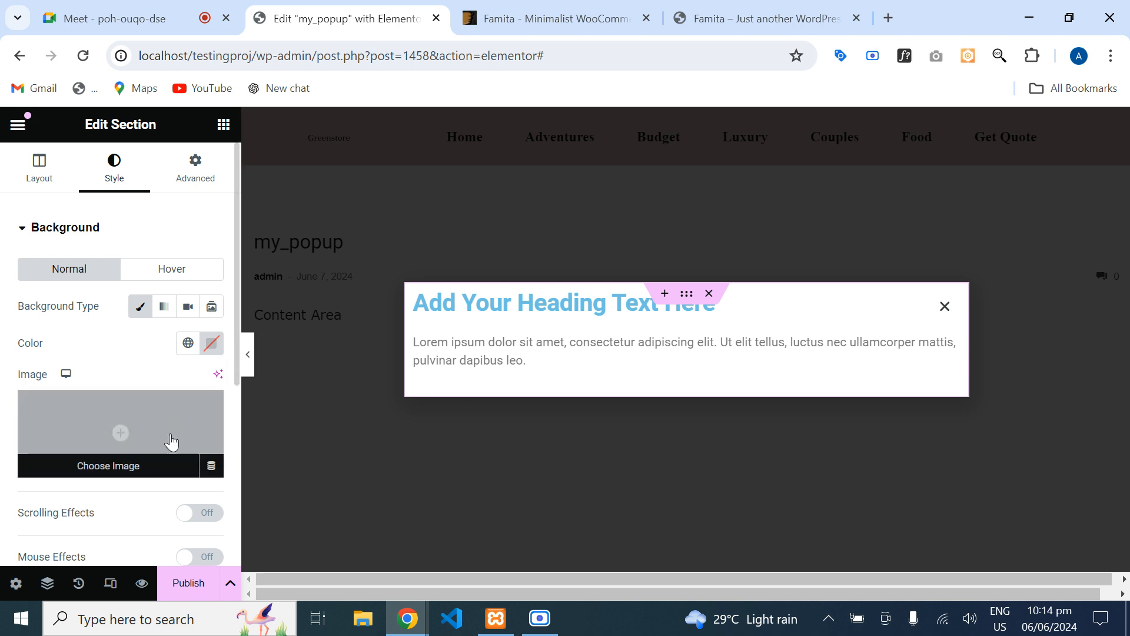
{"action": "left_click", "coordinate": [164, 307]}
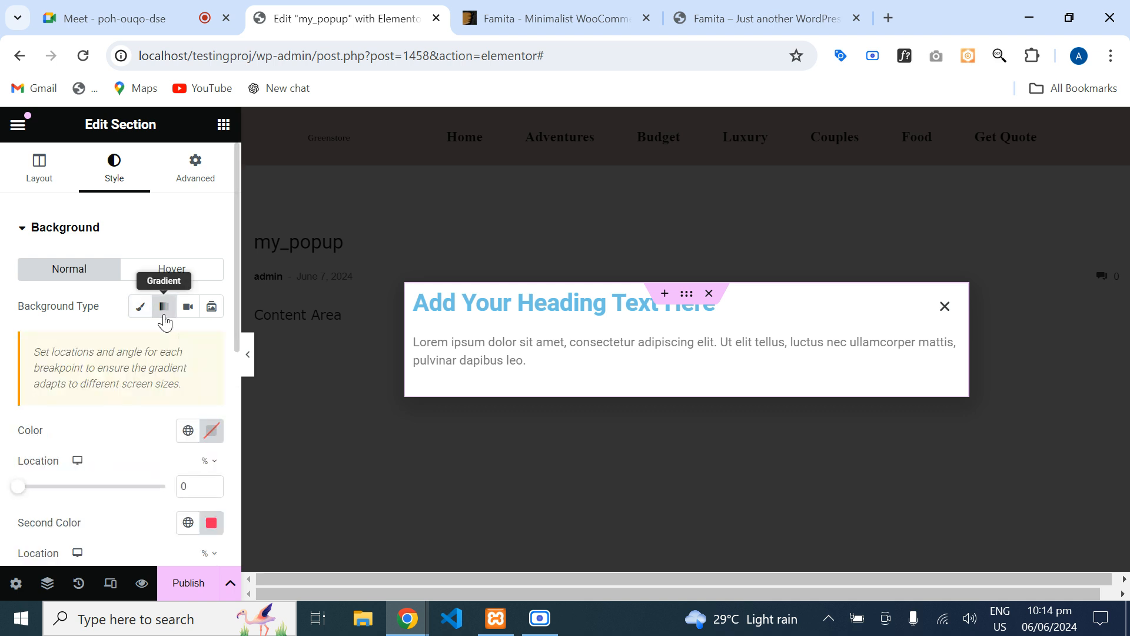
{"action": "left_click", "coordinate": [193, 311]}
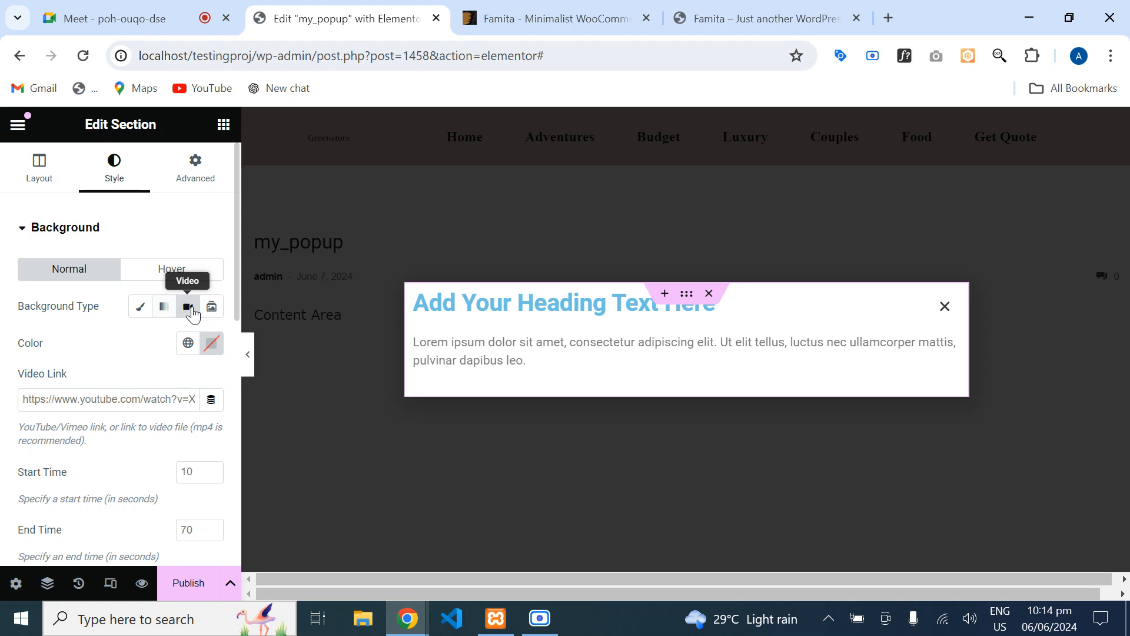
{"action": "left_click", "coordinate": [216, 312]}
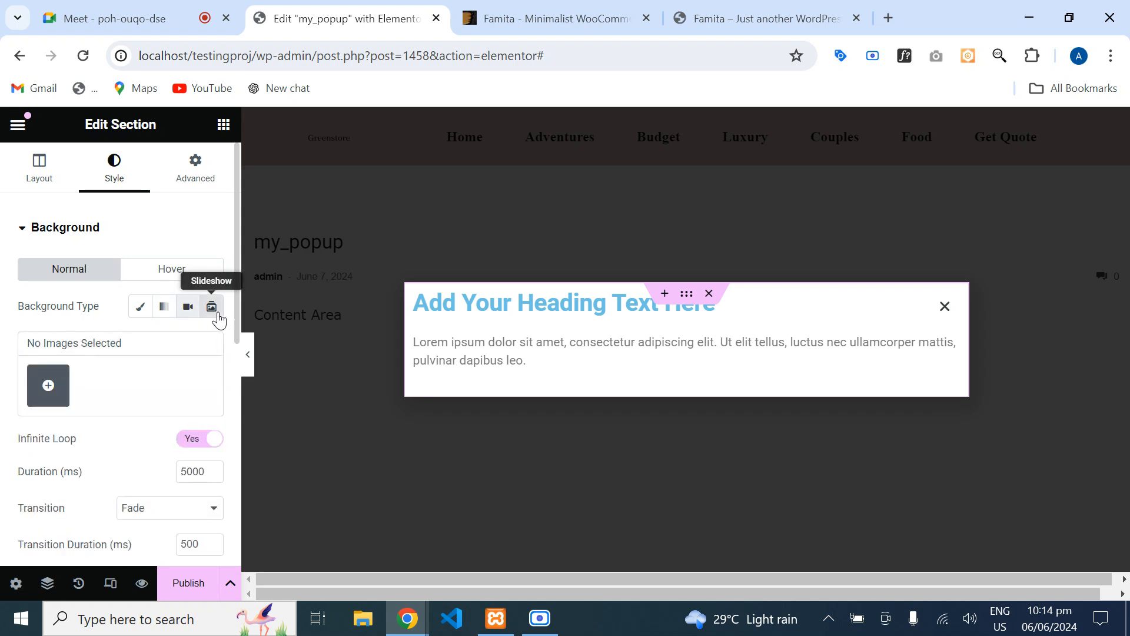
{"action": "left_click", "coordinate": [142, 311]}
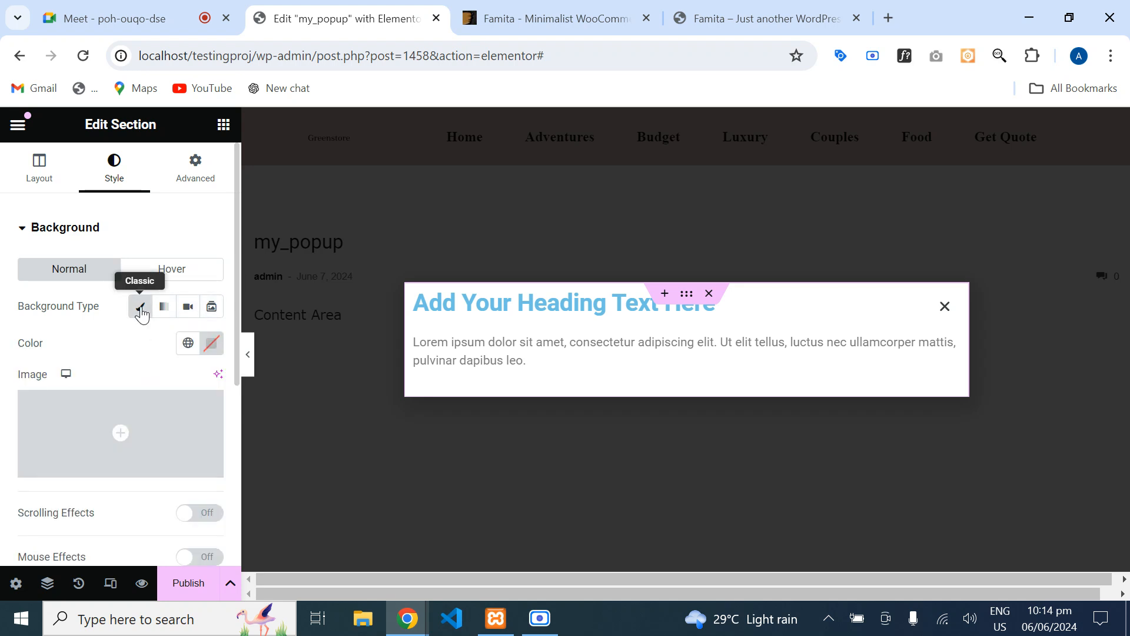
- Set the beach sunset image p4.jpg from the media library as the section's background image
{"action": "left_click", "coordinate": [140, 430]}
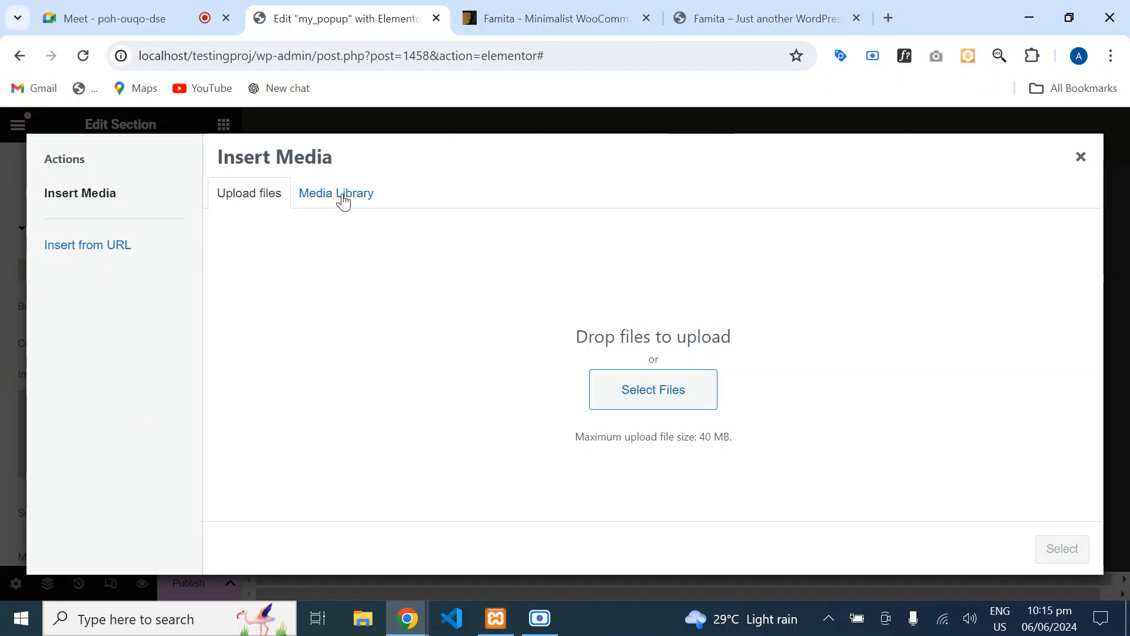
{"action": "left_click", "coordinate": [305, 200]}
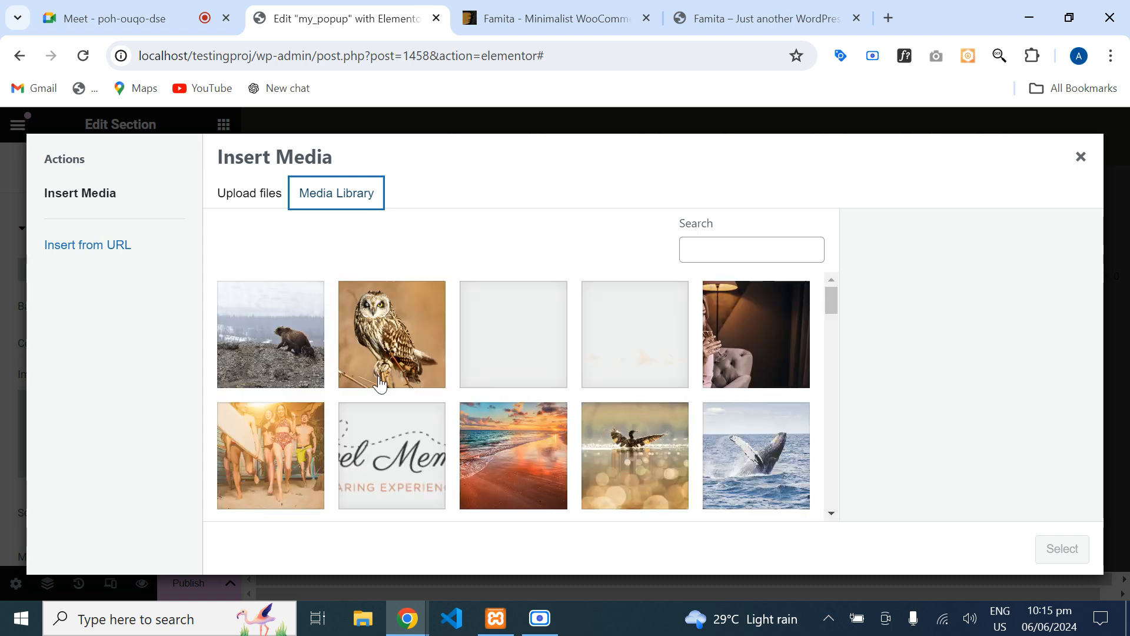
{"action": "left_click", "coordinate": [510, 461]}
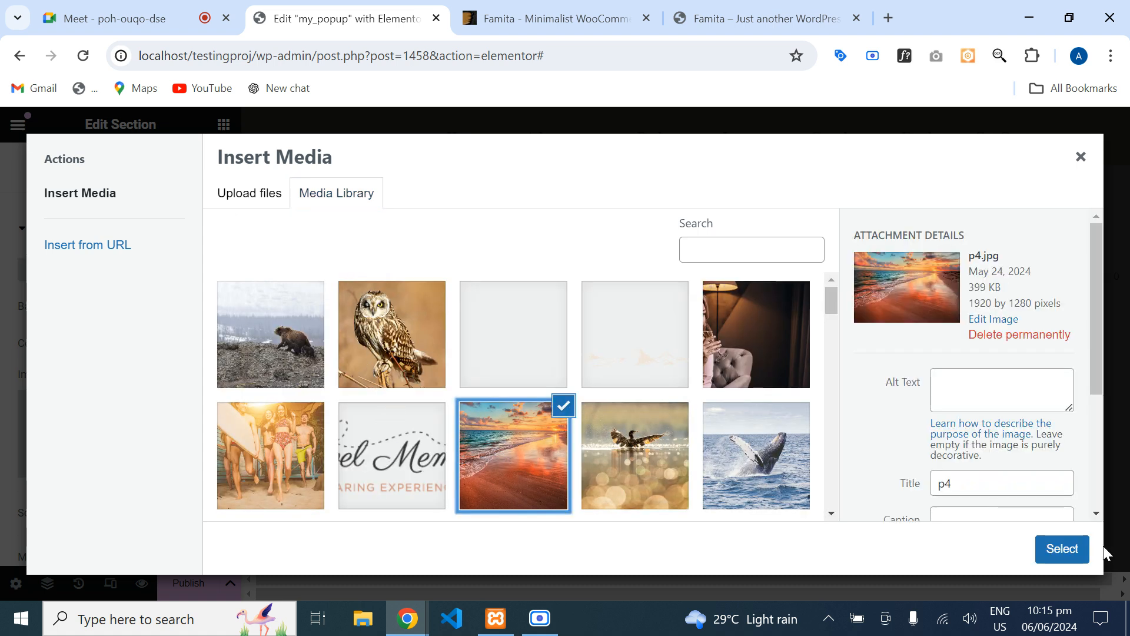
{"action": "left_click", "coordinate": [1046, 552]}
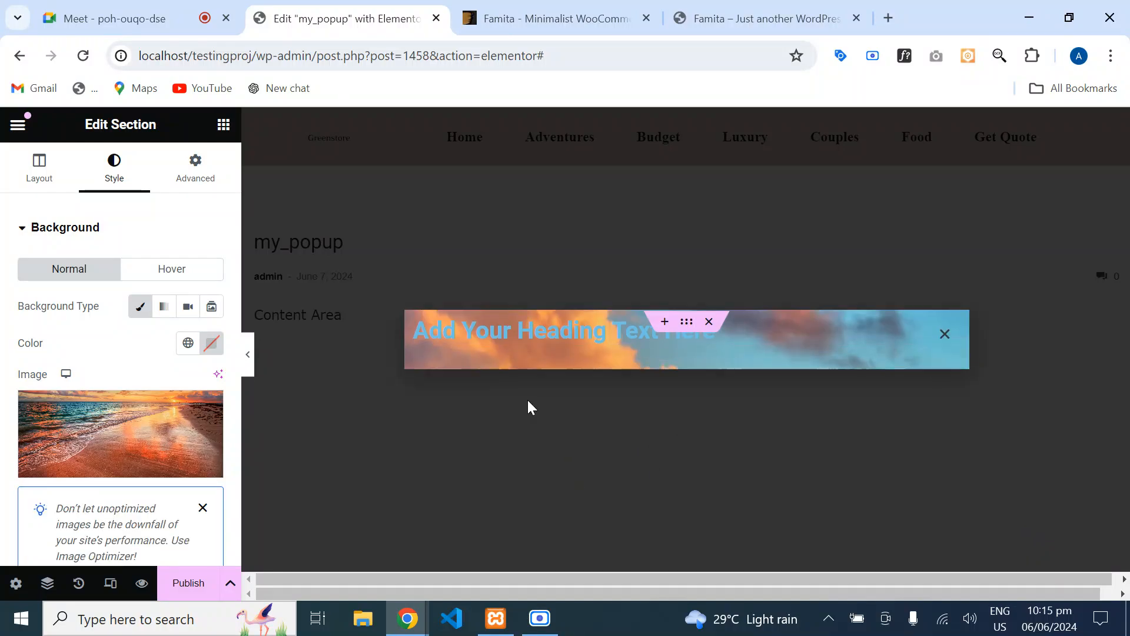
- Try the Center Center position for the section's background image and set it back to Default
{"action": "scroll", "coordinate": [234, 305], "scroll_direction": "down", "scroll_amount": 5}
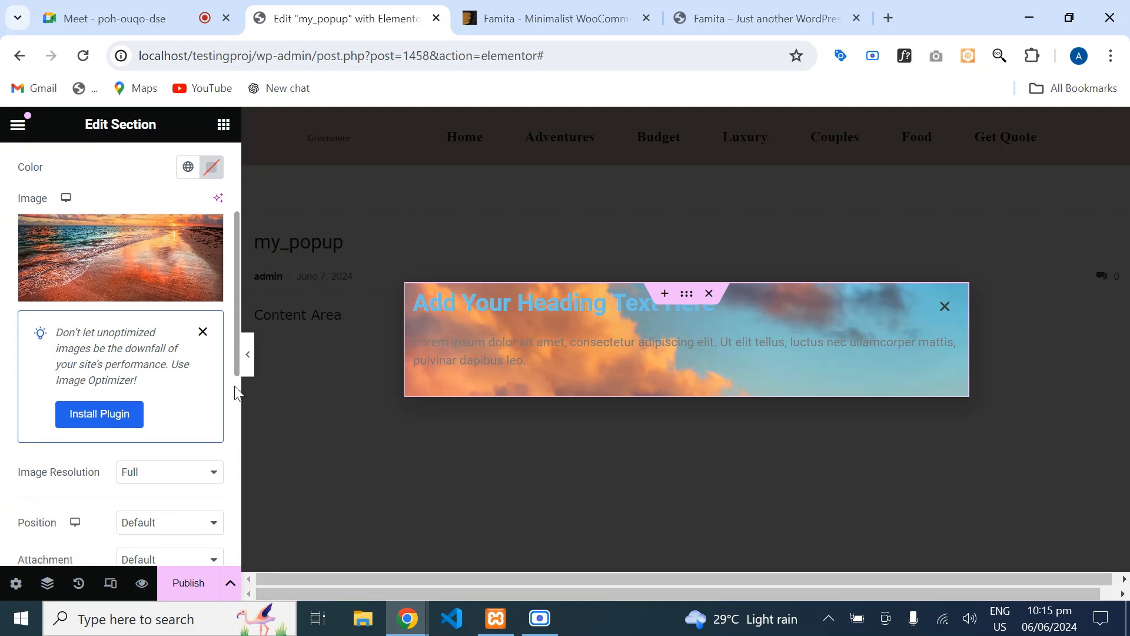
{"action": "scroll", "coordinate": [234, 459], "scroll_direction": "down", "scroll_amount": 2}
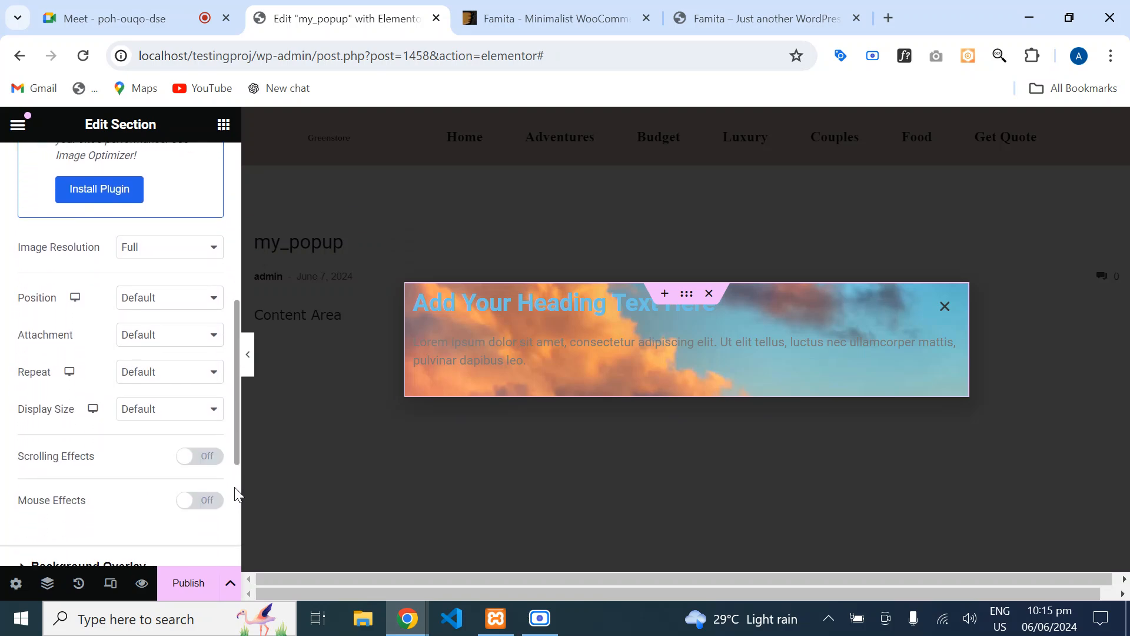
{"action": "left_click", "coordinate": [160, 298]}
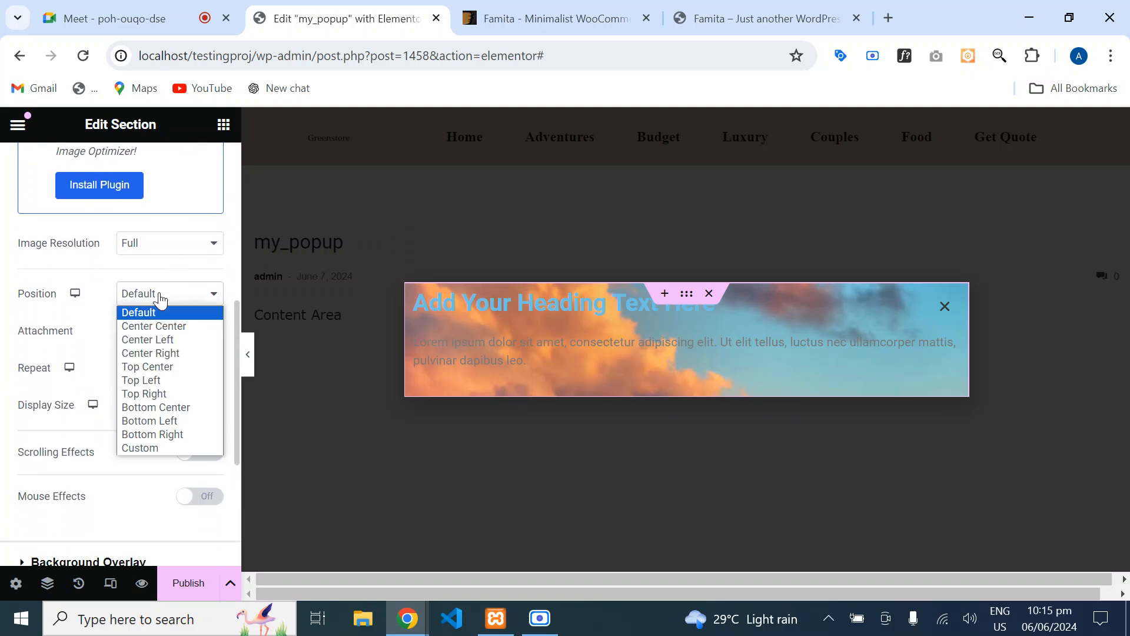
{"action": "left_click", "coordinate": [162, 328]}
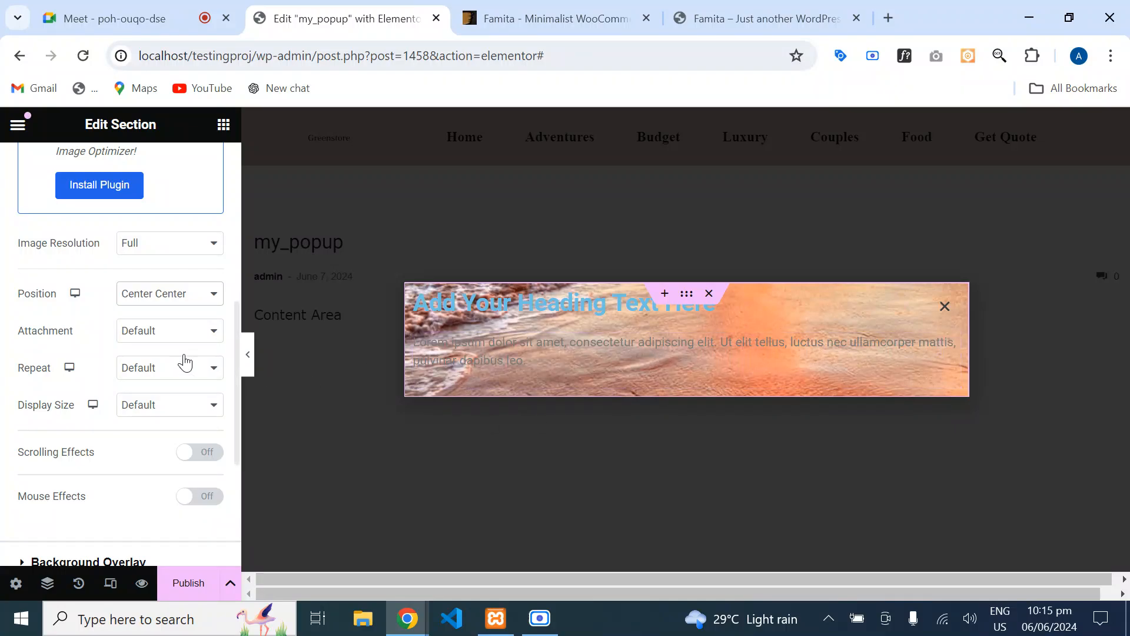
{"action": "left_click", "coordinate": [157, 294]}
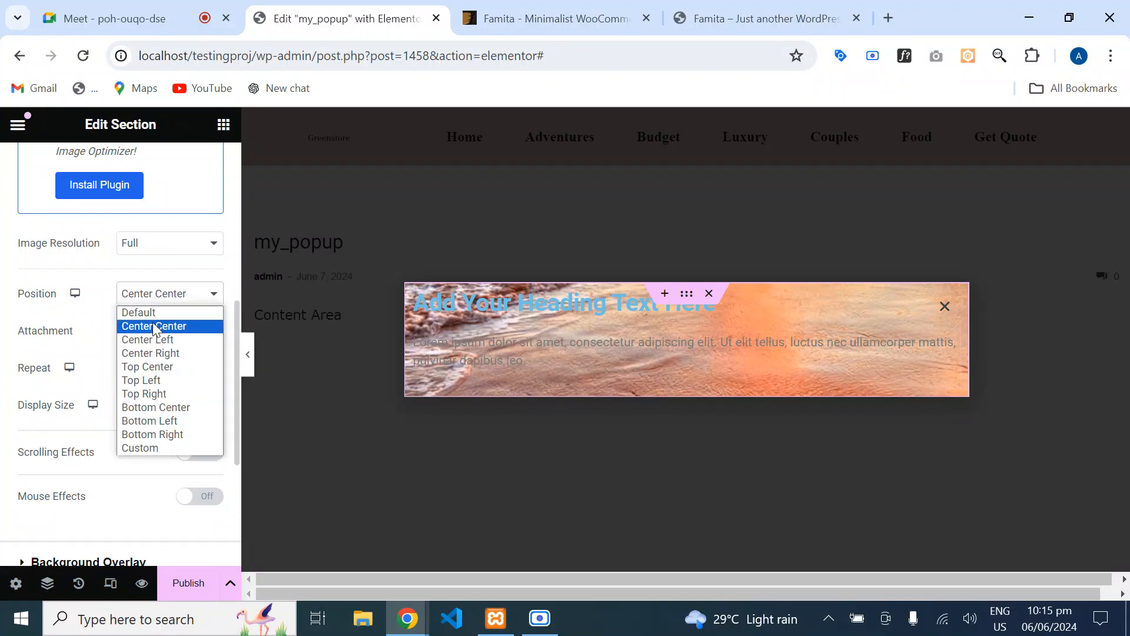
{"action": "left_click", "coordinate": [141, 313]}
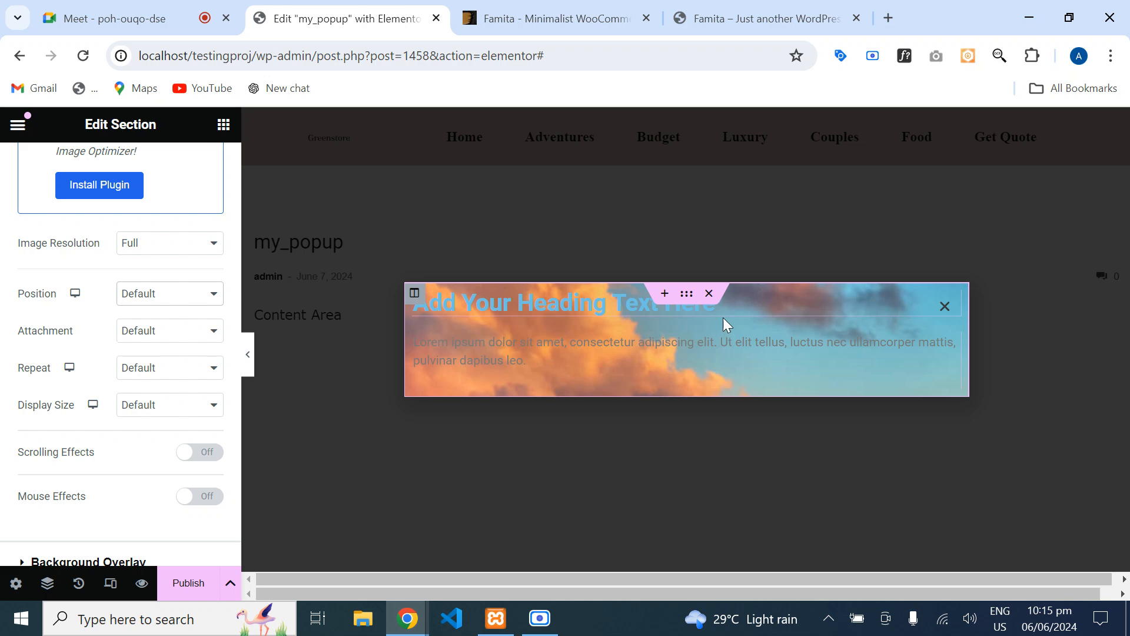
{"action": "left_click", "coordinate": [168, 296]}
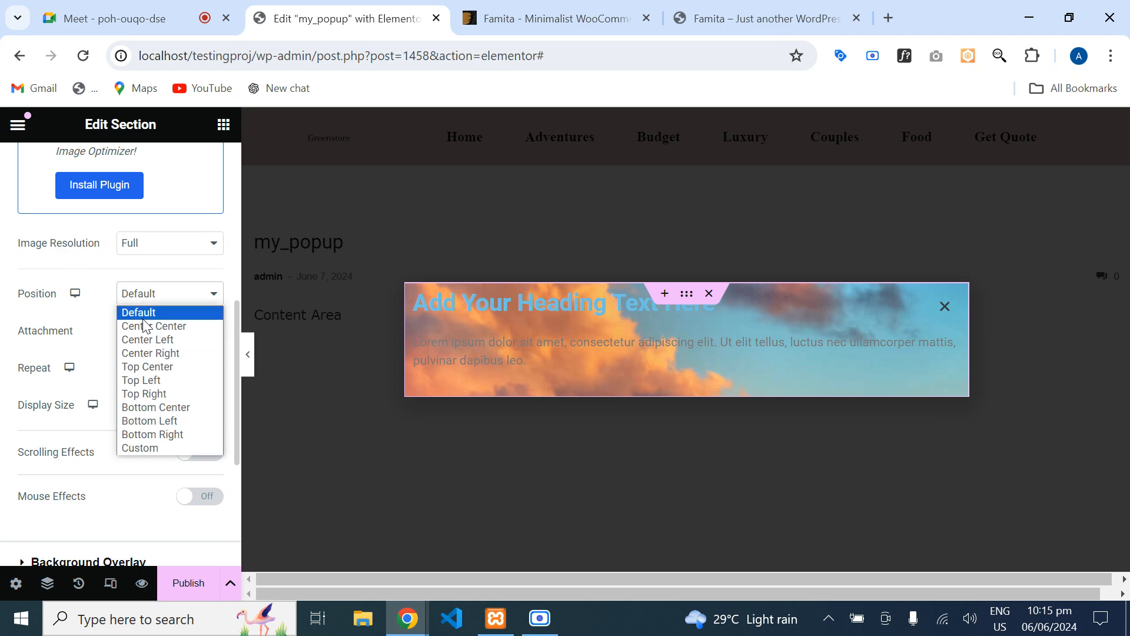
{"action": "key", "text": "Escape"}
- Set the background image's attachment to Scroll, repeat to No-repeat and display size to Cover
{"action": "left_click", "coordinate": [144, 332]}
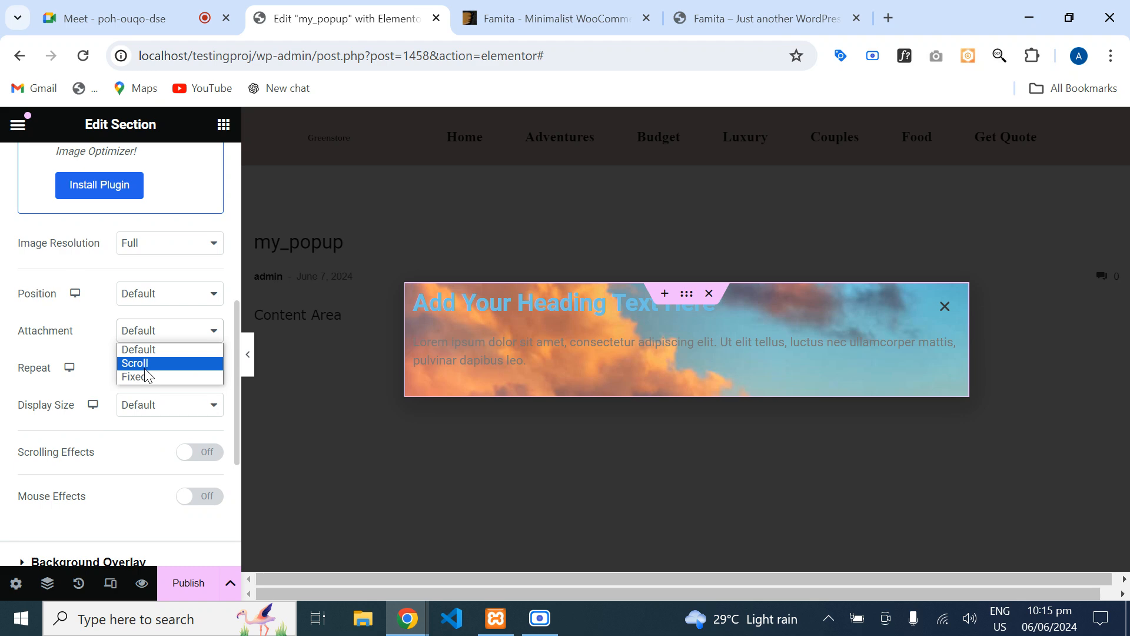
{"action": "left_click", "coordinate": [147, 363]}
{"action": "scroll", "coordinate": [1036, 374], "scroll_direction": "down", "scroll_amount": 10}
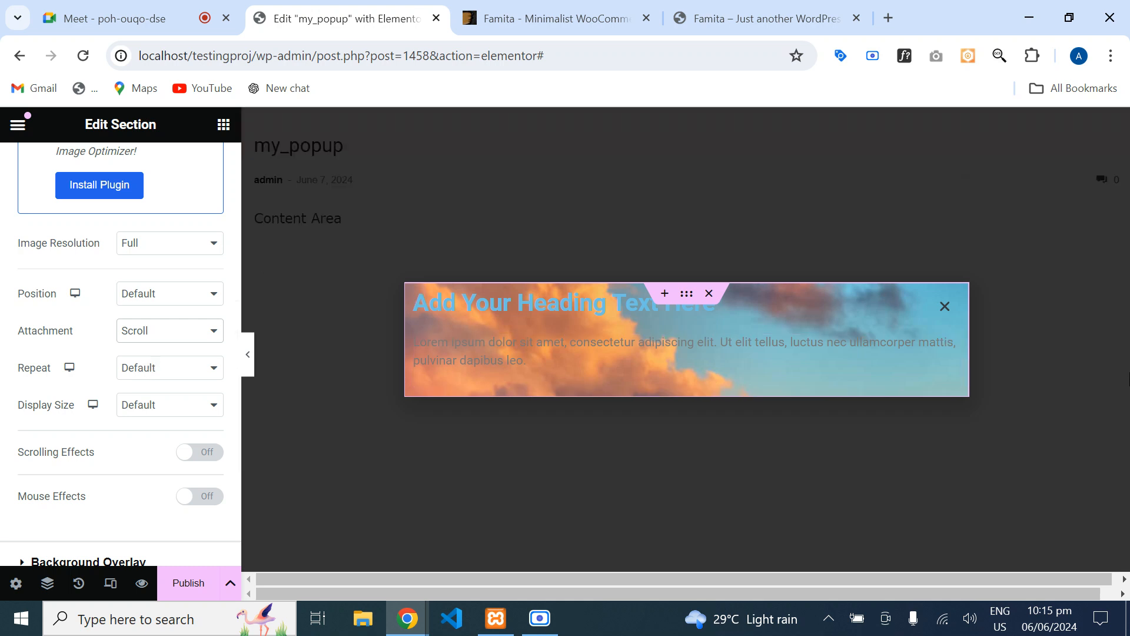
{"action": "scroll", "coordinate": [1033, 372], "scroll_direction": "up", "scroll_amount": 10}
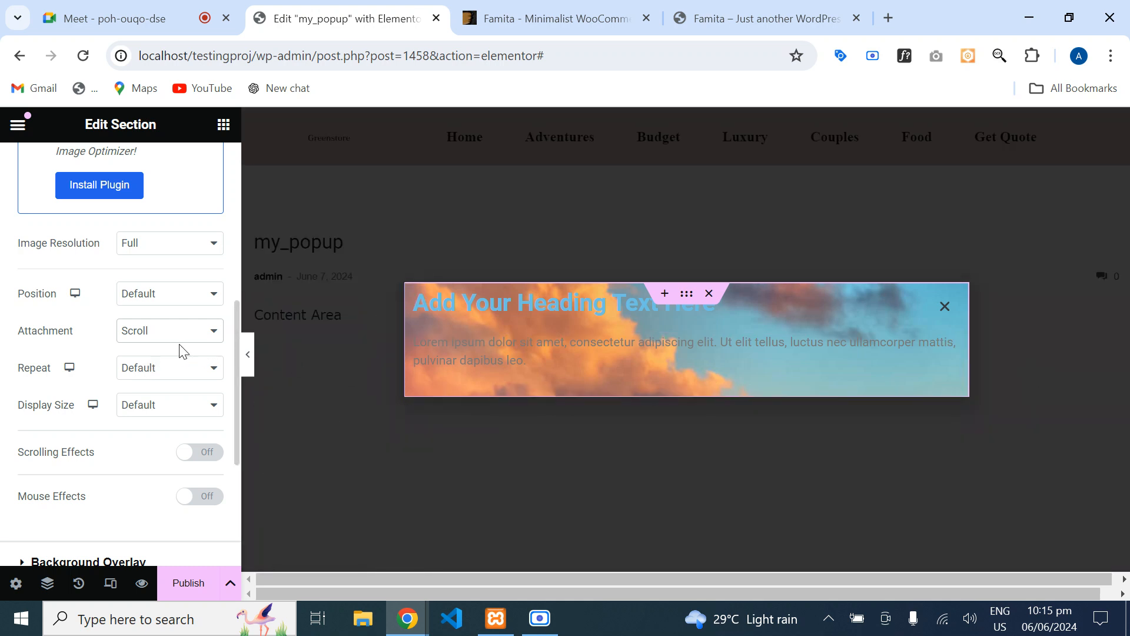
{"action": "left_click", "coordinate": [157, 377]}
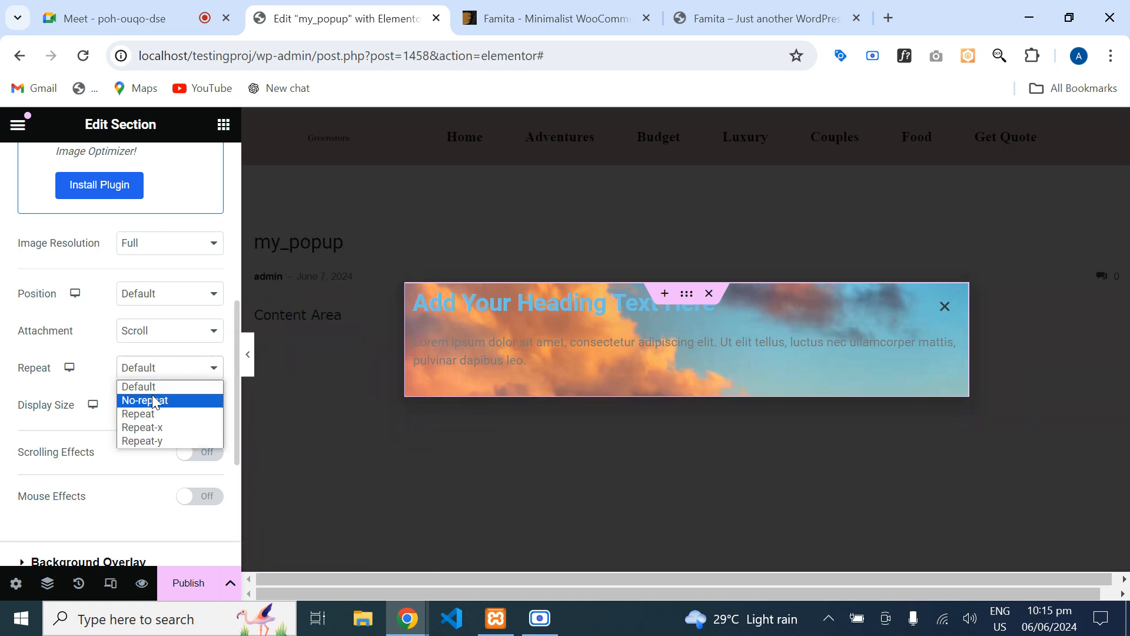
{"action": "left_click", "coordinate": [155, 401]}
{"action": "left_click", "coordinate": [168, 416]}
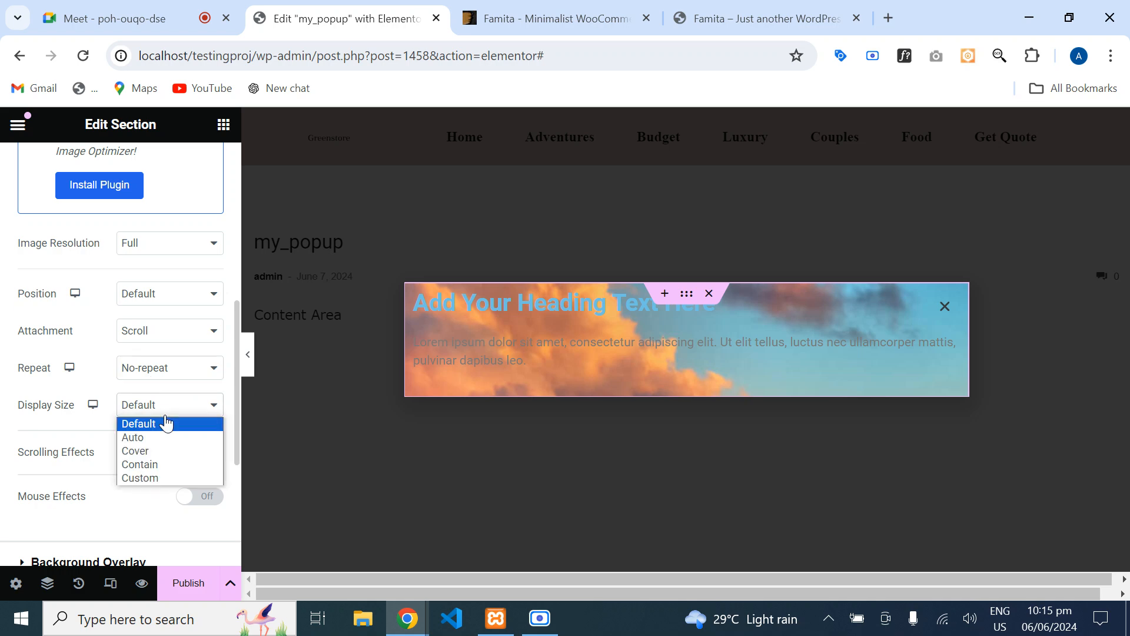
{"action": "left_click", "coordinate": [144, 452]}
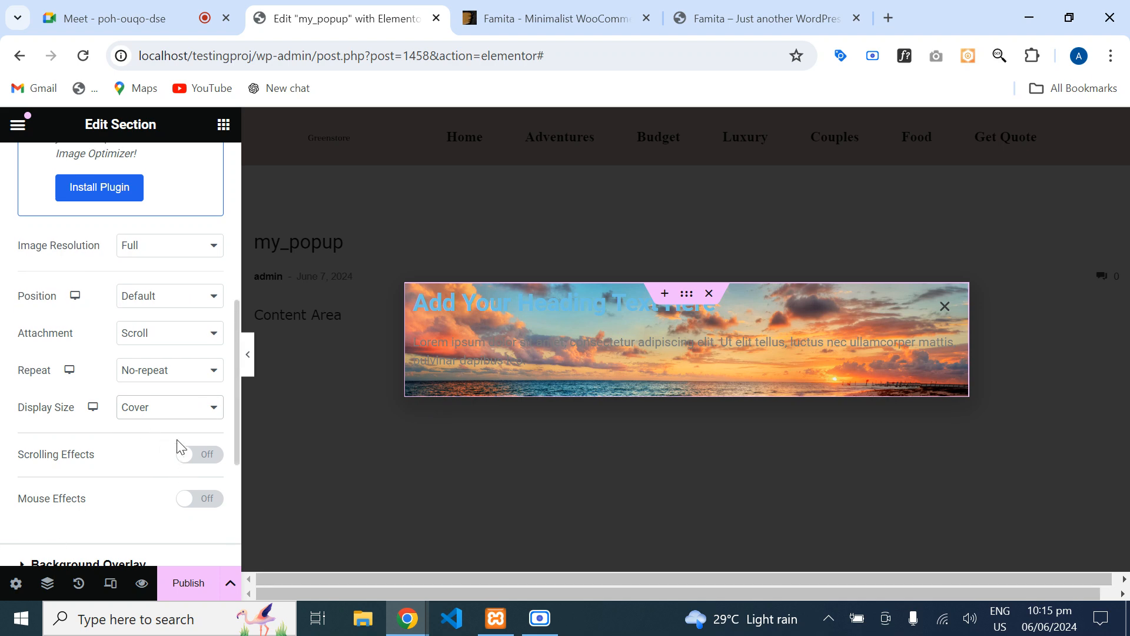
- Start publishing the popup and add a display condition that applies it to the Entire Site
{"action": "left_click_drag", "start_coordinate": [235, 369], "coordinate": [178, 613]}
{"action": "left_click", "coordinate": [188, 584]}
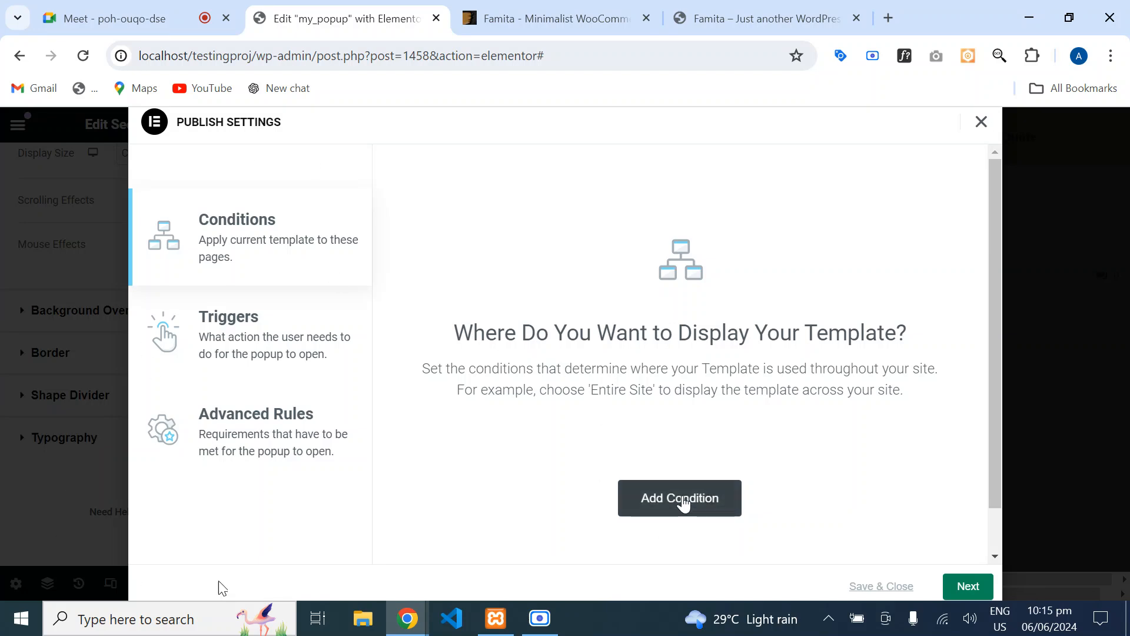
{"action": "left_click", "coordinate": [711, 500]}
{"action": "left_click", "coordinate": [591, 465]}
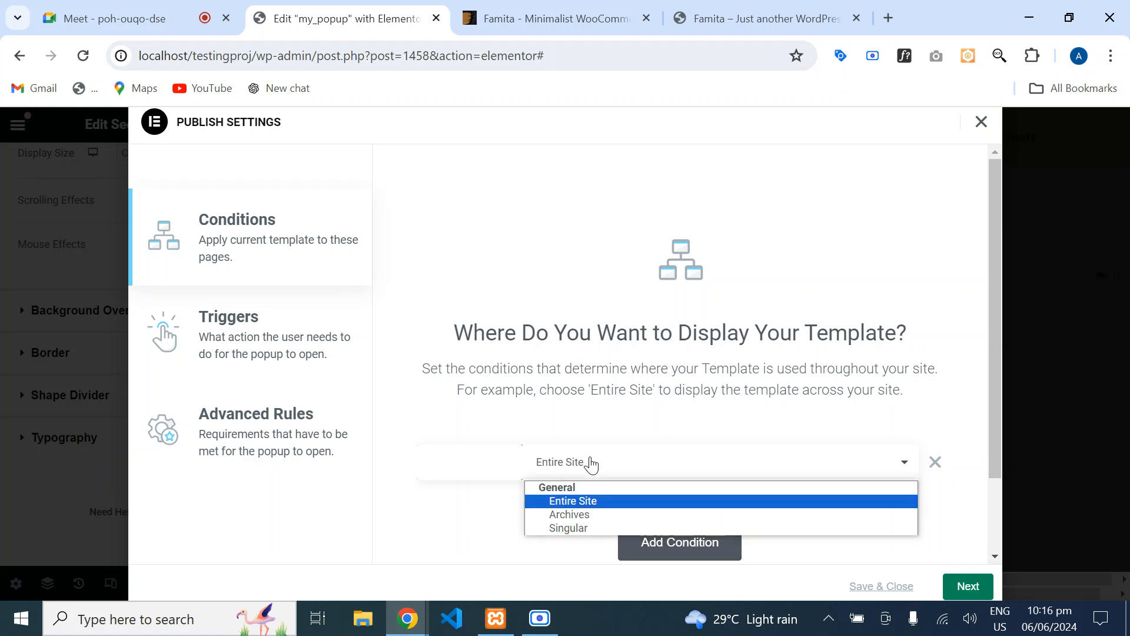
{"action": "left_click", "coordinate": [580, 528]}
{"action": "left_click", "coordinate": [799, 457]}
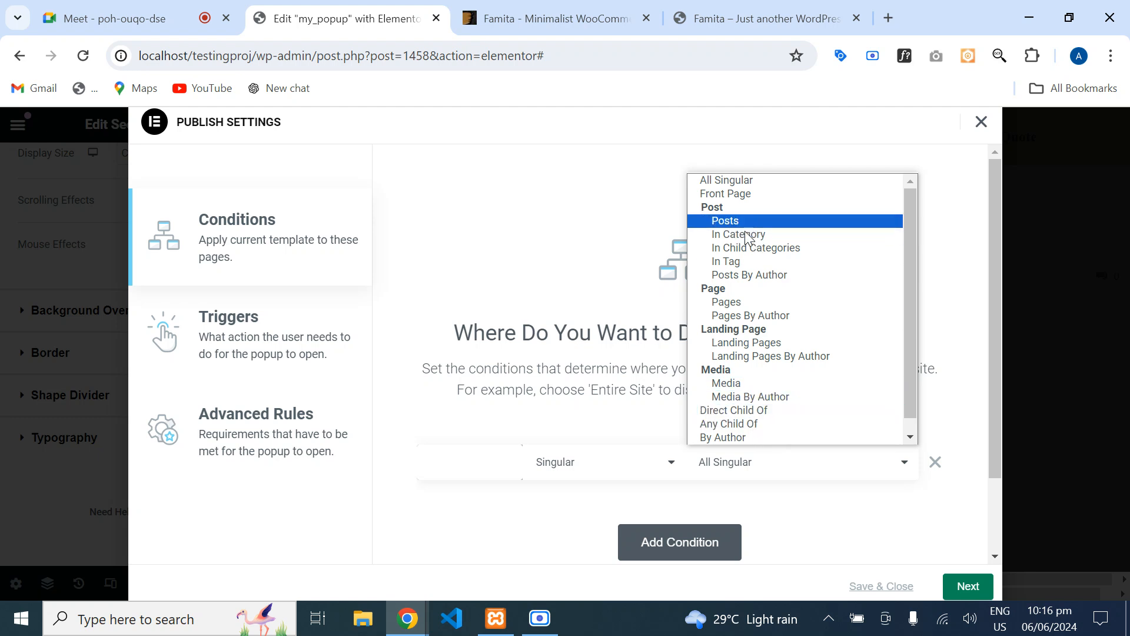
{"action": "left_click", "coordinate": [588, 475]}
{"action": "left_click", "coordinate": [586, 476]}
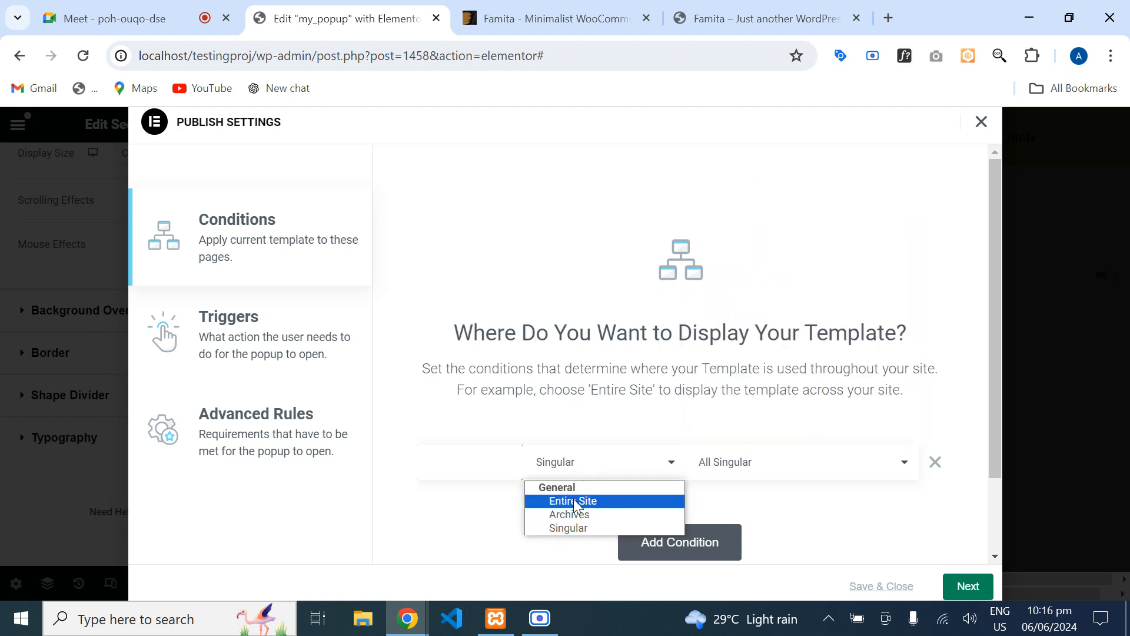
{"action": "left_click", "coordinate": [576, 501]}
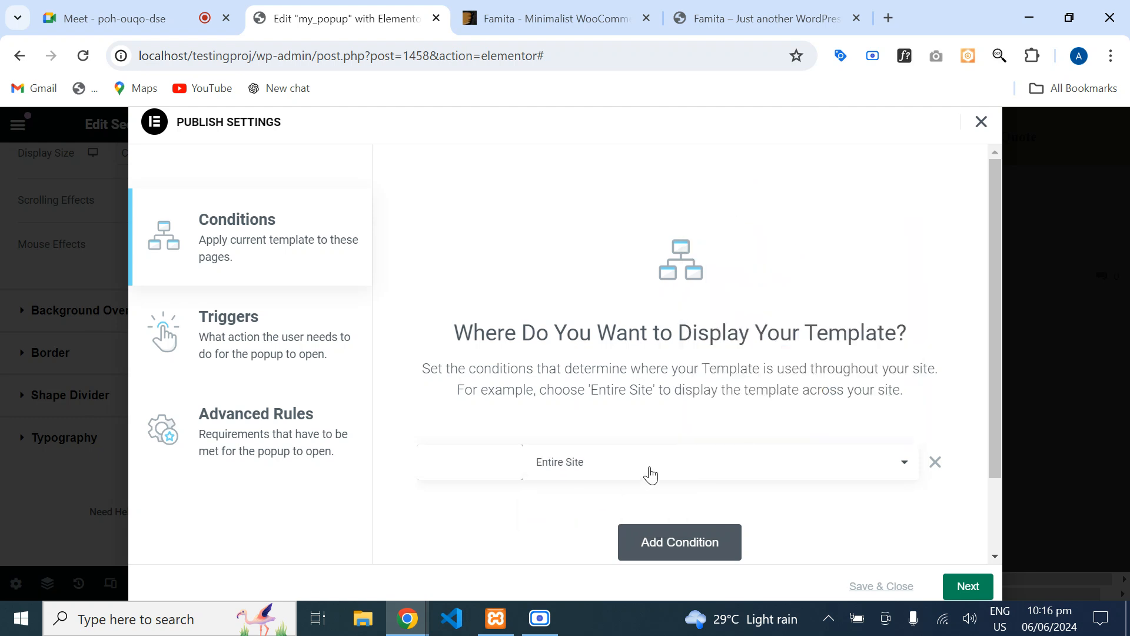
- Enable the On Page Load trigger, leave the advanced rules off, and save the publish settings to publish the popup
{"action": "left_click", "coordinate": [966, 586]}
{"action": "scroll", "coordinate": [893, 449], "scroll_direction": "down", "scroll_amount": 1}
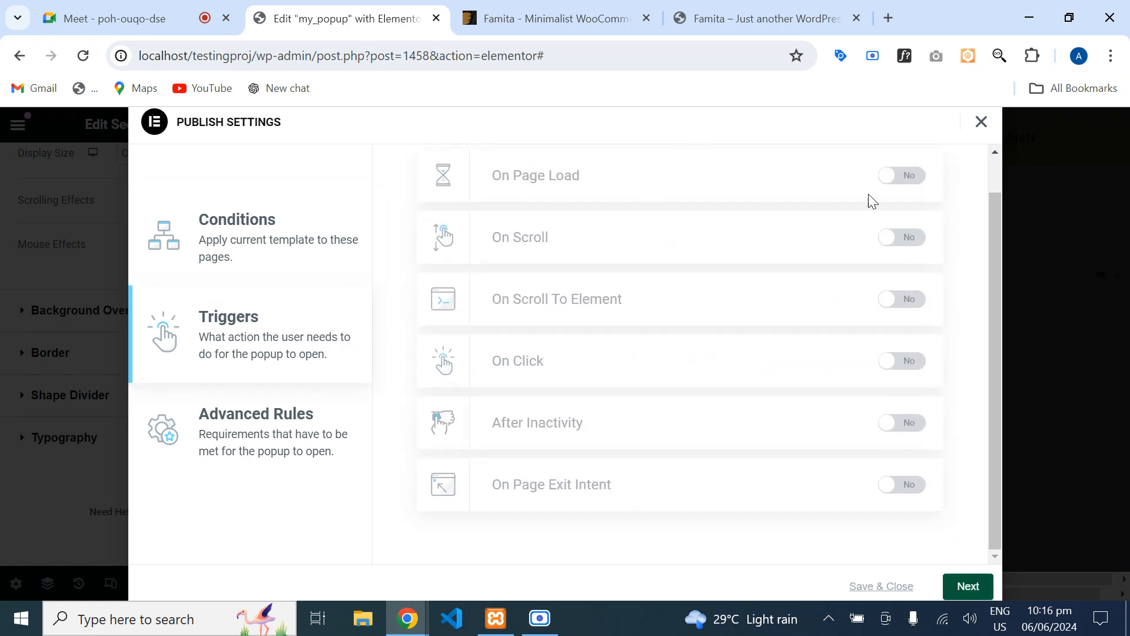
{"action": "left_click", "coordinate": [915, 181]}
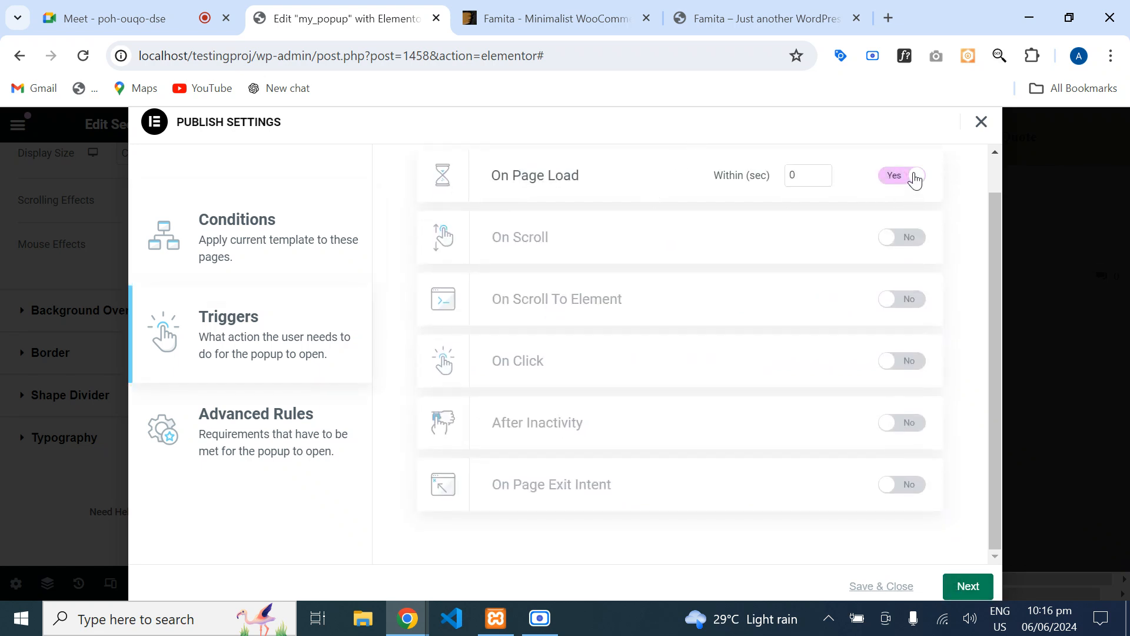
{"action": "left_click", "coordinate": [811, 168]}
{"action": "left_click", "coordinate": [964, 588]}
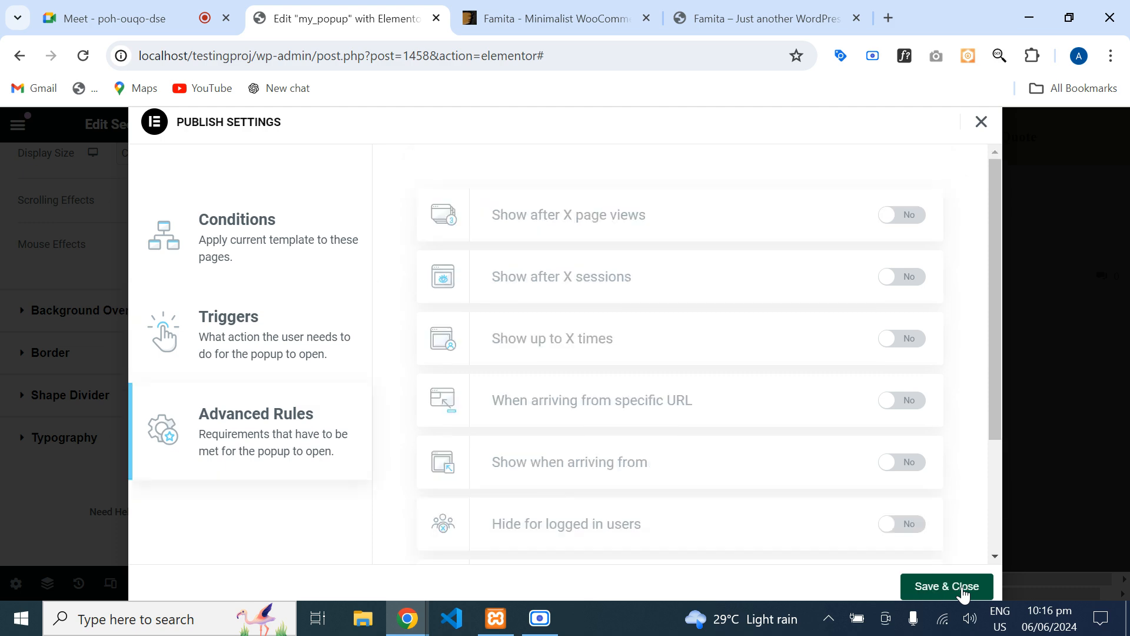
{"action": "left_click", "coordinate": [946, 587]}
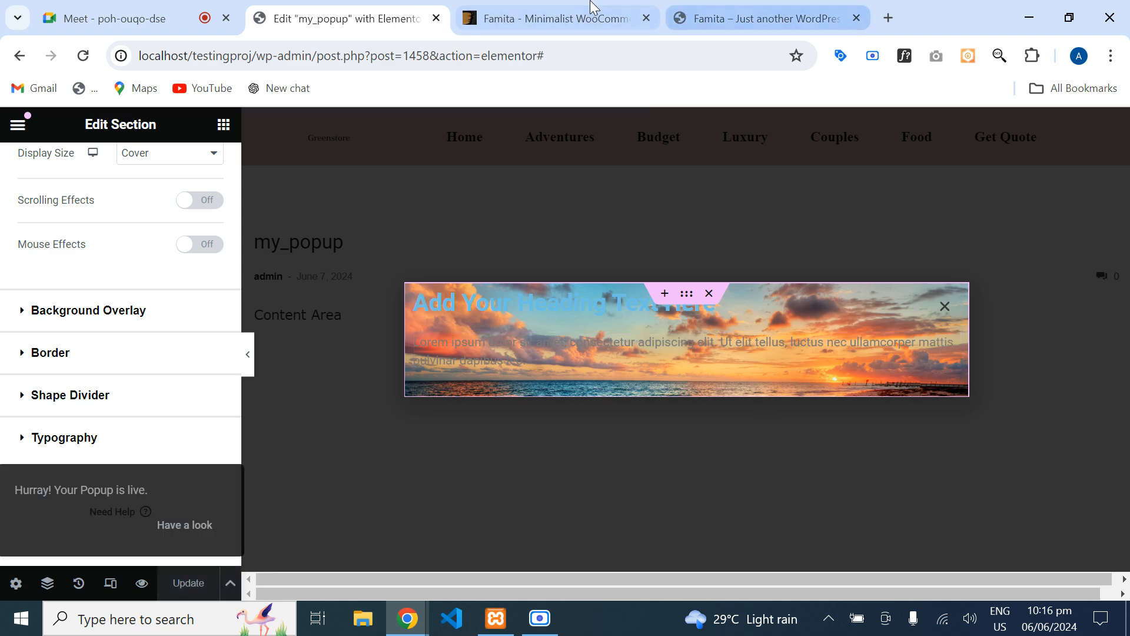
- Load localhost/testingproj/ in place of the Famita product page and close the other Famita tab
{"action": "left_click", "coordinate": [489, 19]}
{"action": "left_click", "coordinate": [436, 61]}
{"action": "type", "text": "lo"}
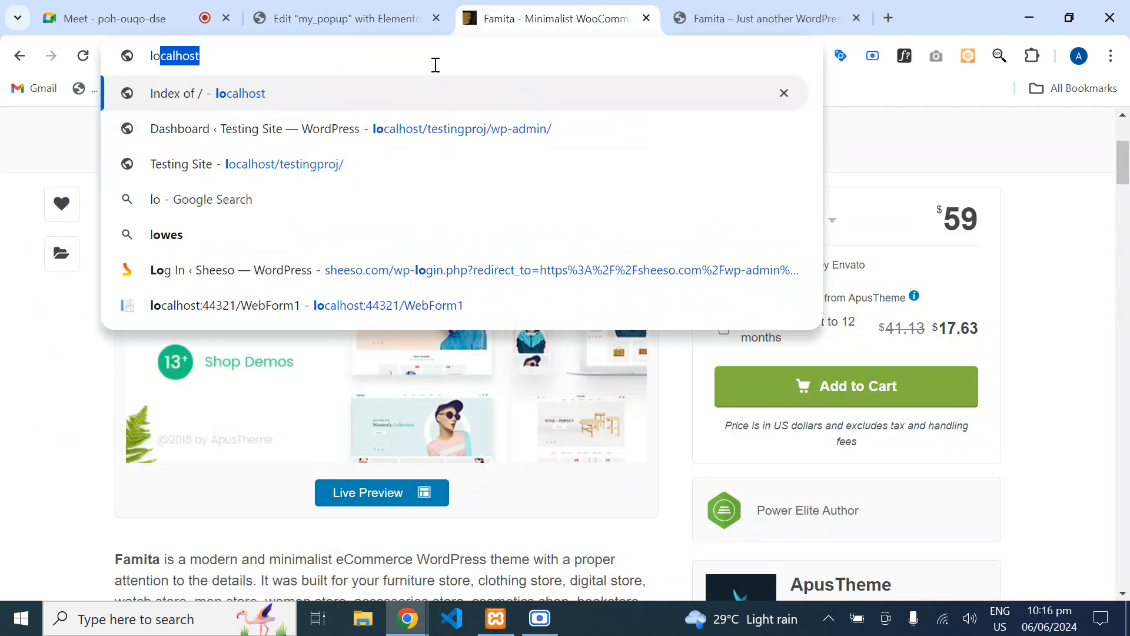
{"action": "key", "text": "Down"}
{"action": "key", "text": "BackSpace"}
{"action": "key", "text": "BackSpace"}
{"action": "key", "text": "BackSpace"}
{"action": "key", "text": "BackSpace"}
{"action": "key", "text": "BackSpace"}
{"action": "key", "text": "BackSpace"}
{"action": "key", "text": "BackSpace"}
{"action": "key", "text": "BackSpace"}
{"action": "key", "text": "BackSpace"}
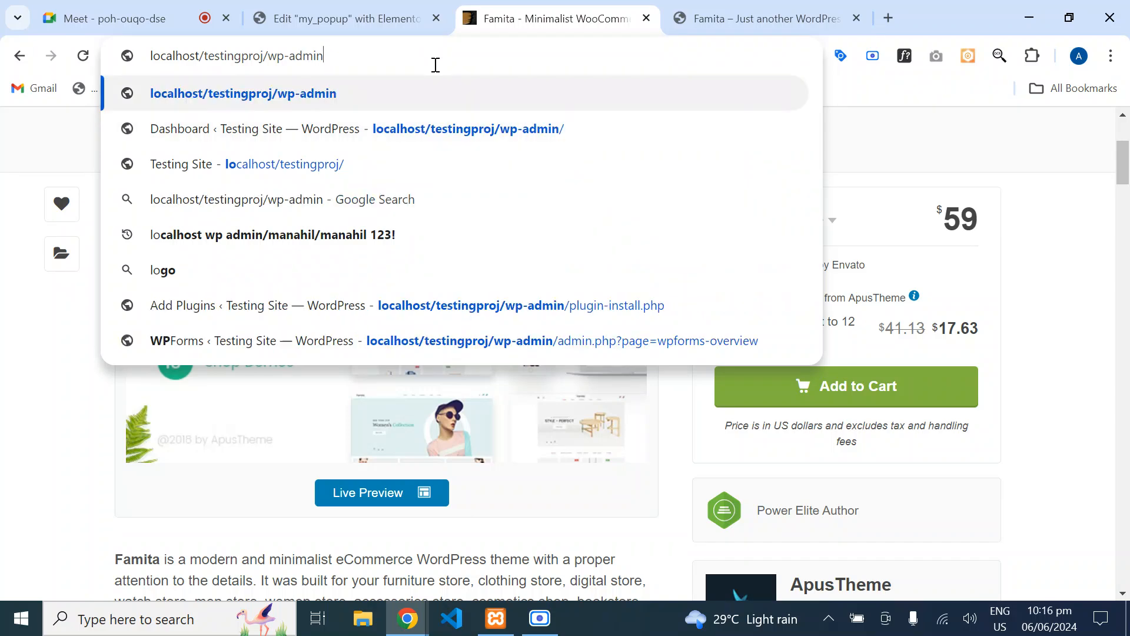
{"action": "key", "text": "Return"}
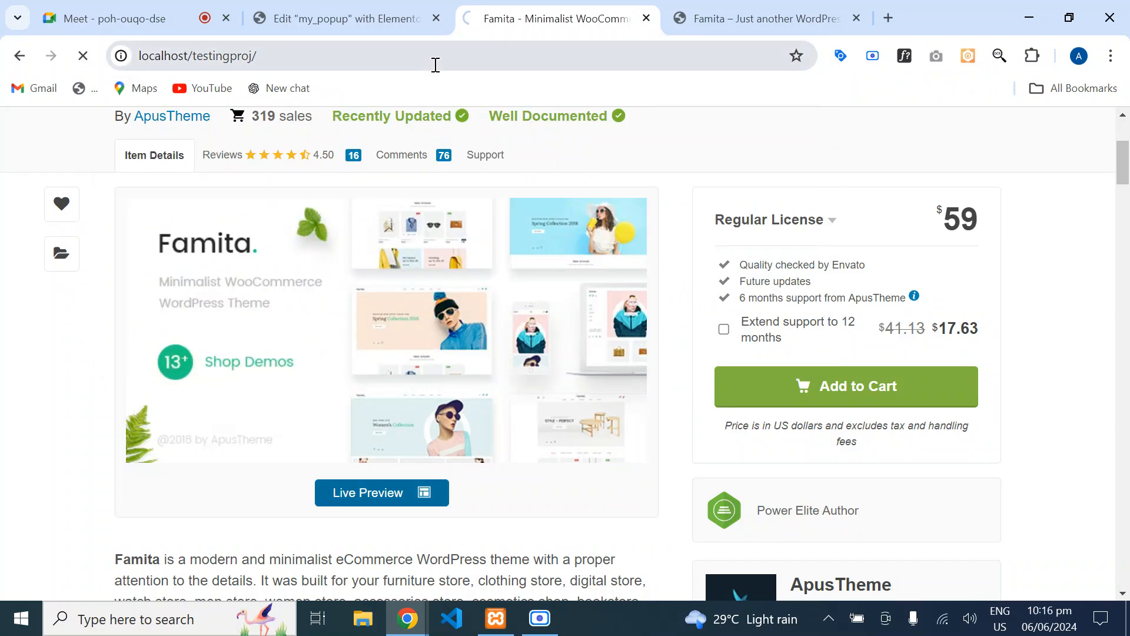
{"action": "left_click", "coordinate": [857, 17]}
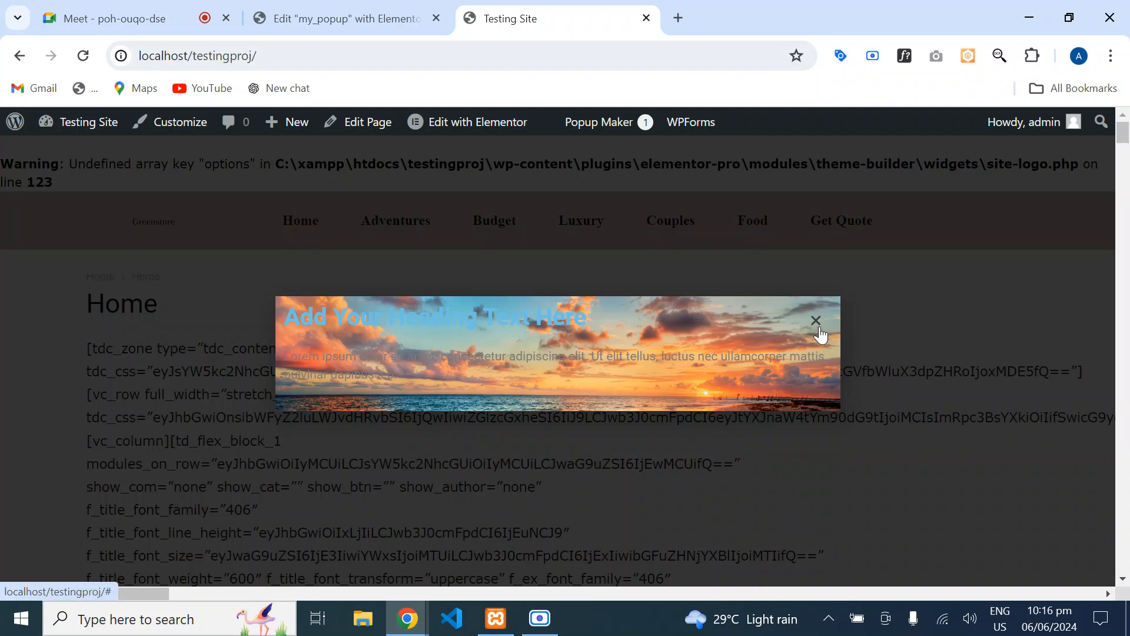
- Dismiss the popup on the site's home page and go back from the Elementor editor to the Popups template list
{"action": "left_click", "coordinate": [819, 330]}
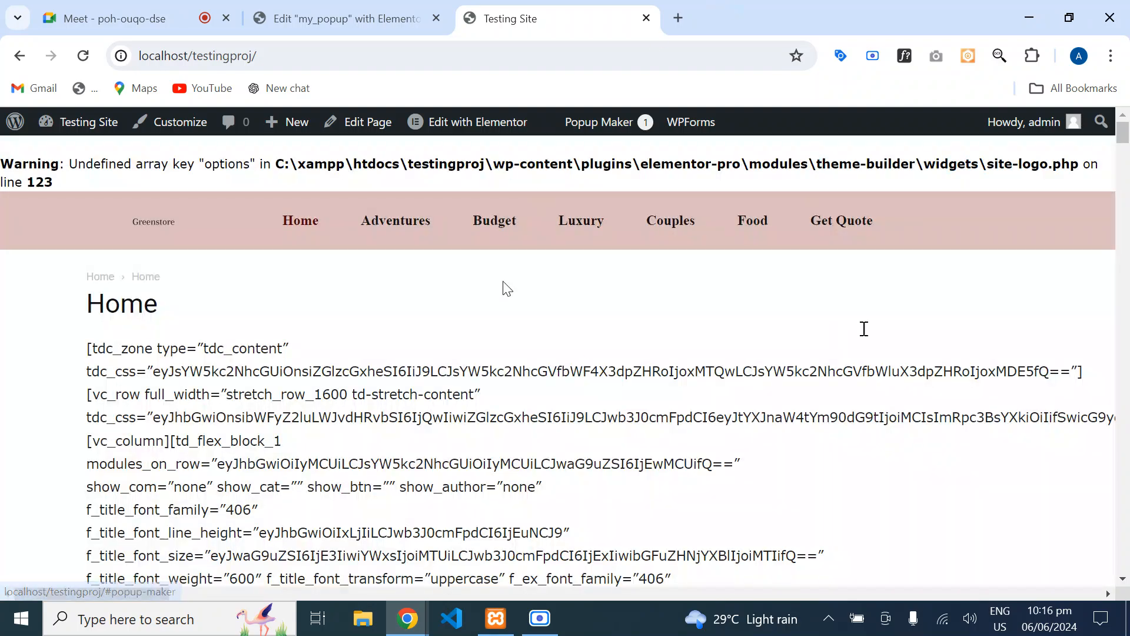
{"action": "left_click", "coordinate": [306, 30]}
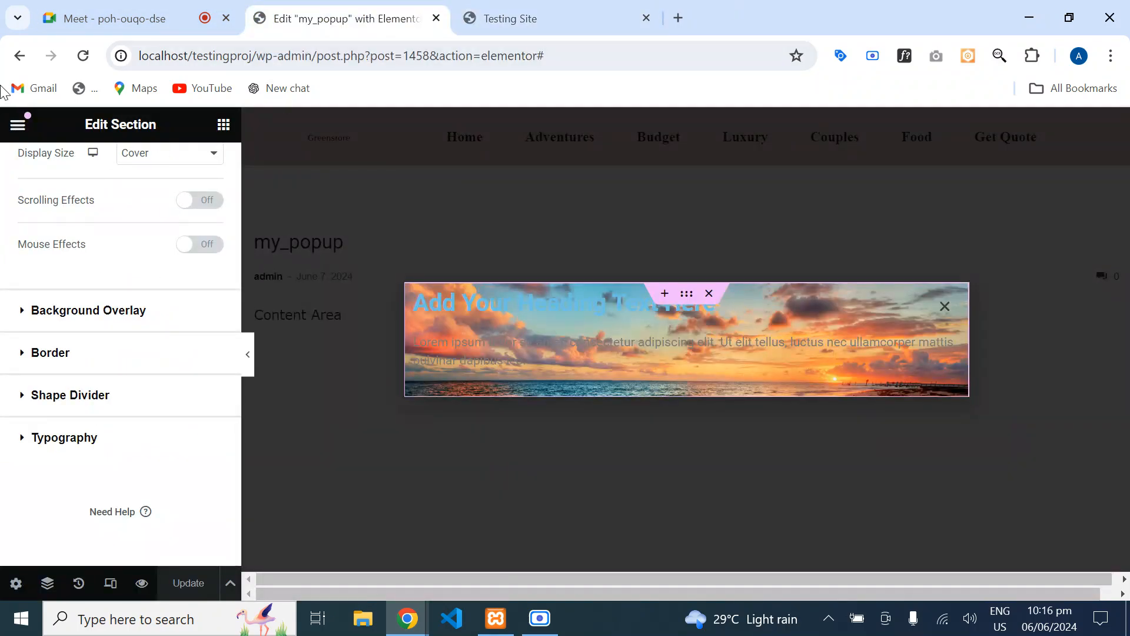
{"action": "left_click", "coordinate": [20, 57]}
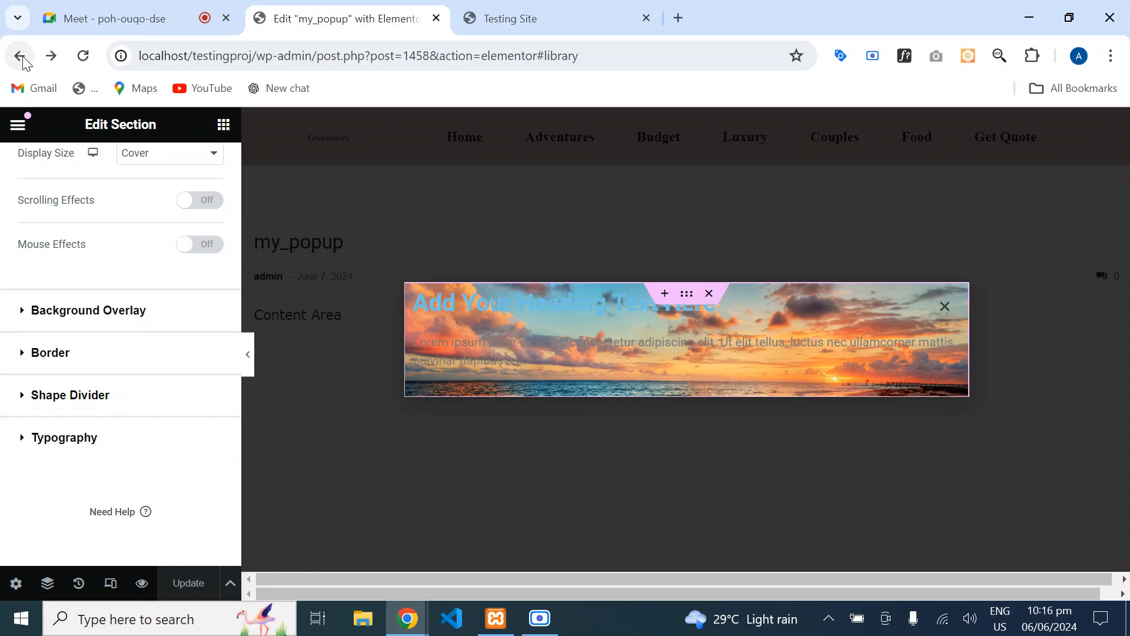
{"action": "left_click", "coordinate": [20, 57]}
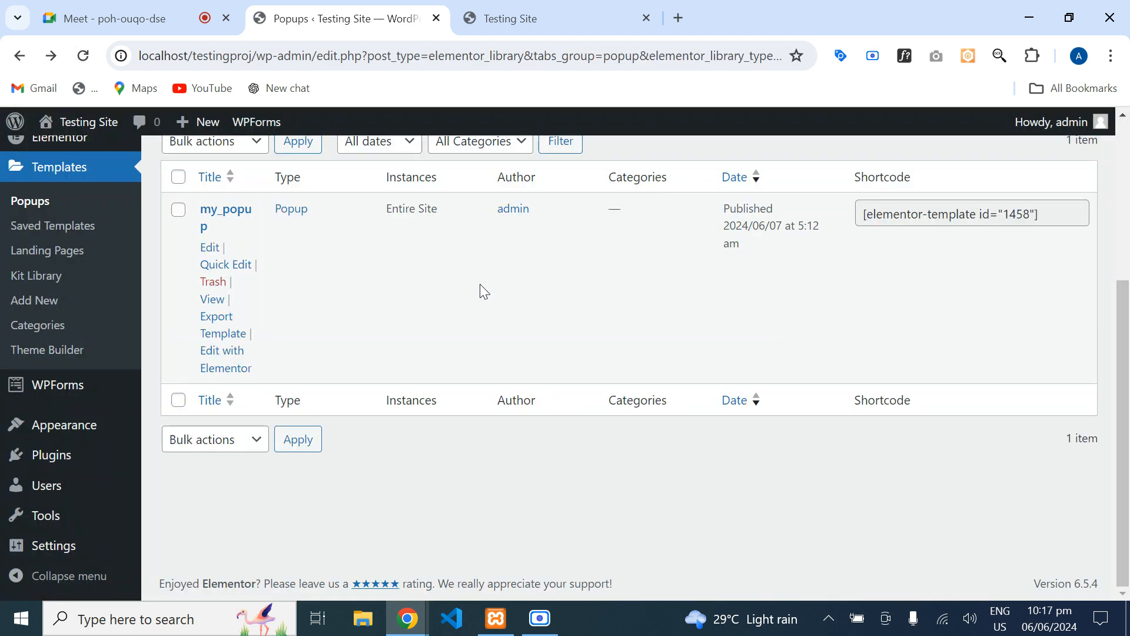
{"action": "scroll", "coordinate": [730, 534], "scroll_direction": "up", "scroll_amount": 5}
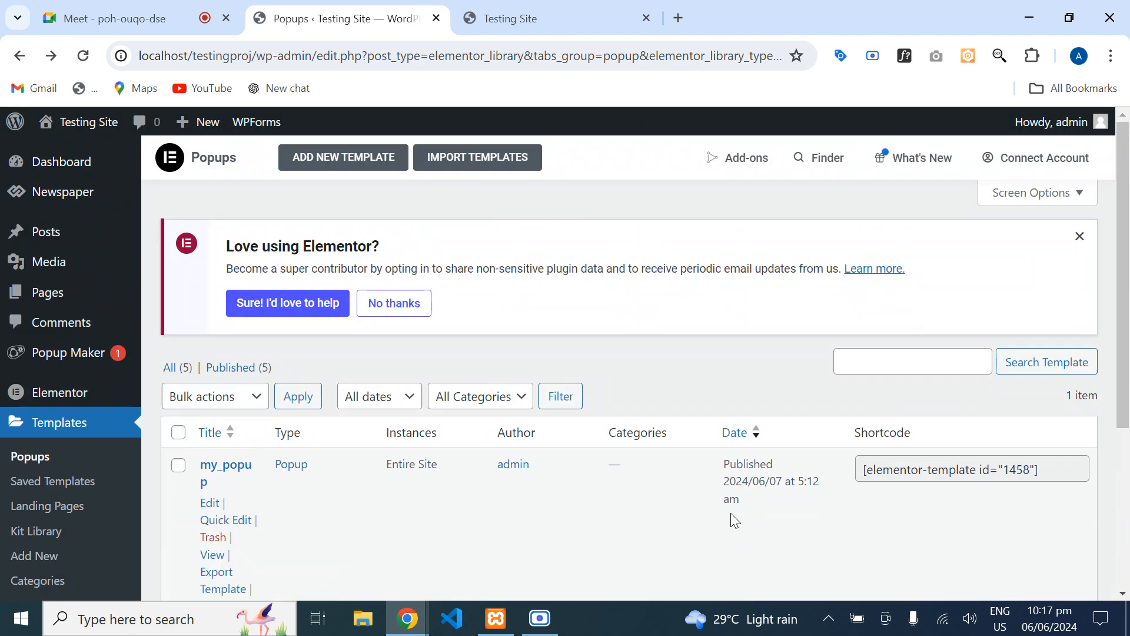
{"action": "scroll", "coordinate": [391, 418], "scroll_direction": "down", "scroll_amount": 5}
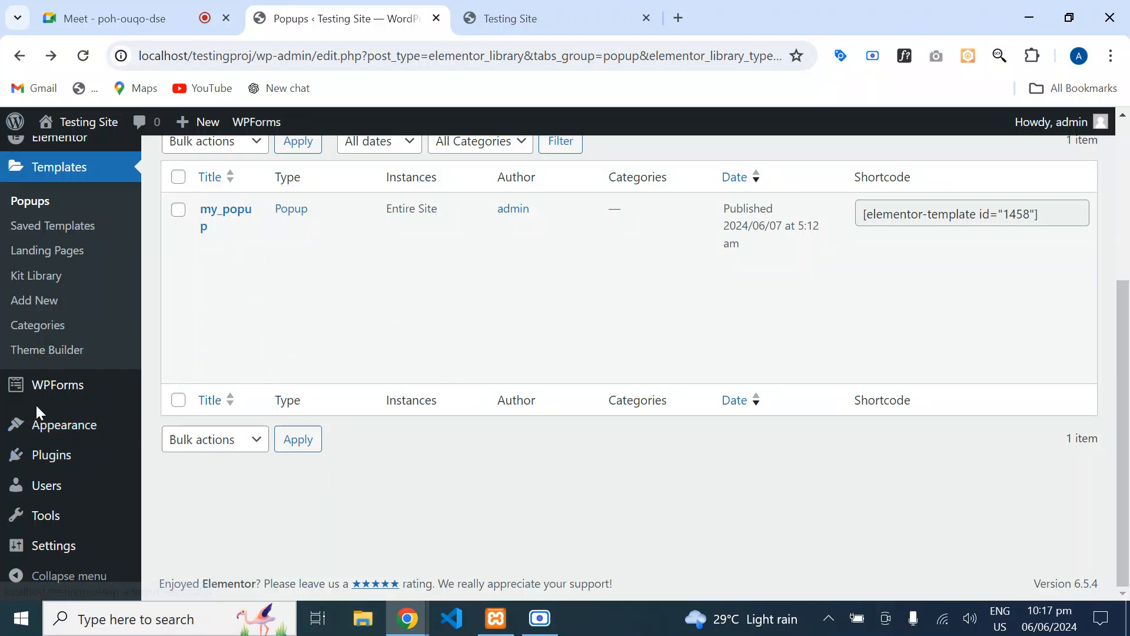
- Show all forms in WPForms and open the Contact Form for editing
{"action": "mouse_move", "coordinate": [75, 390]}
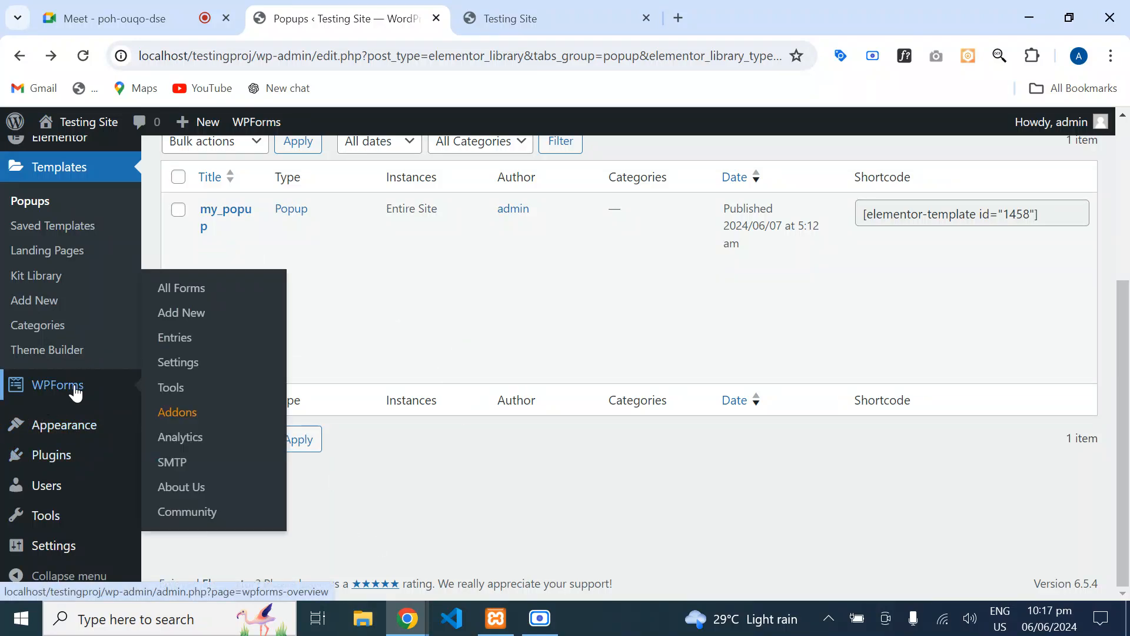
{"action": "left_click", "coordinate": [179, 297]}
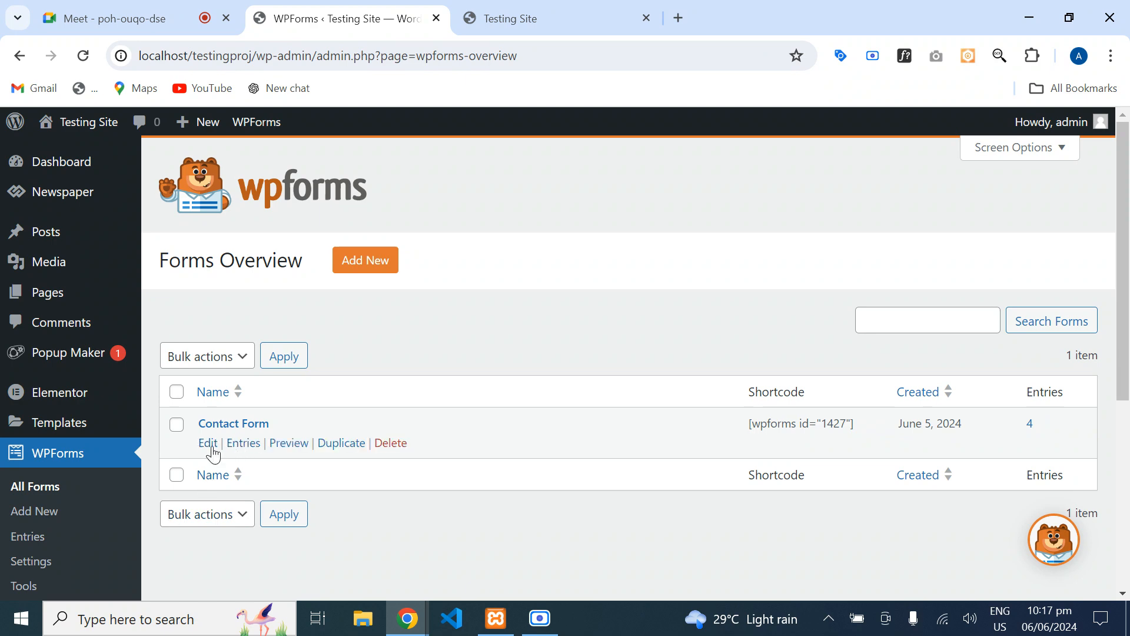
{"action": "left_click", "coordinate": [207, 444]}
{"action": "left_click", "coordinate": [539, 616]}
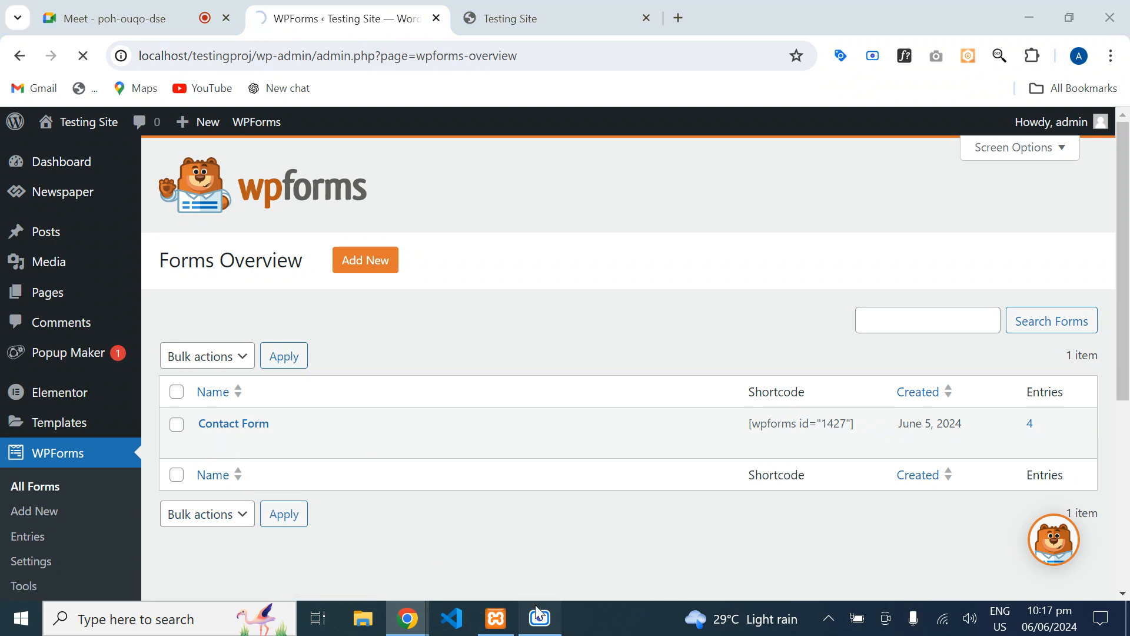
{"action": "left_click", "coordinate": [538, 616]}
{"action": "left_click", "coordinate": [538, 615]}
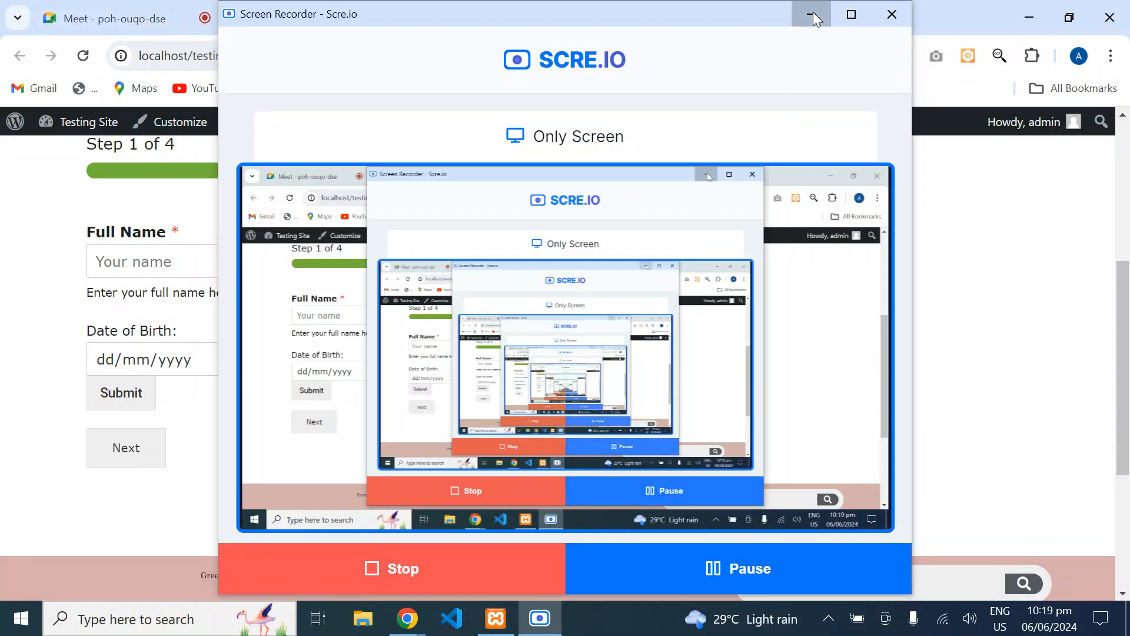
{"action": "left_click", "coordinate": [815, 16]}
{"action": "left_click", "coordinate": [775, 18]}
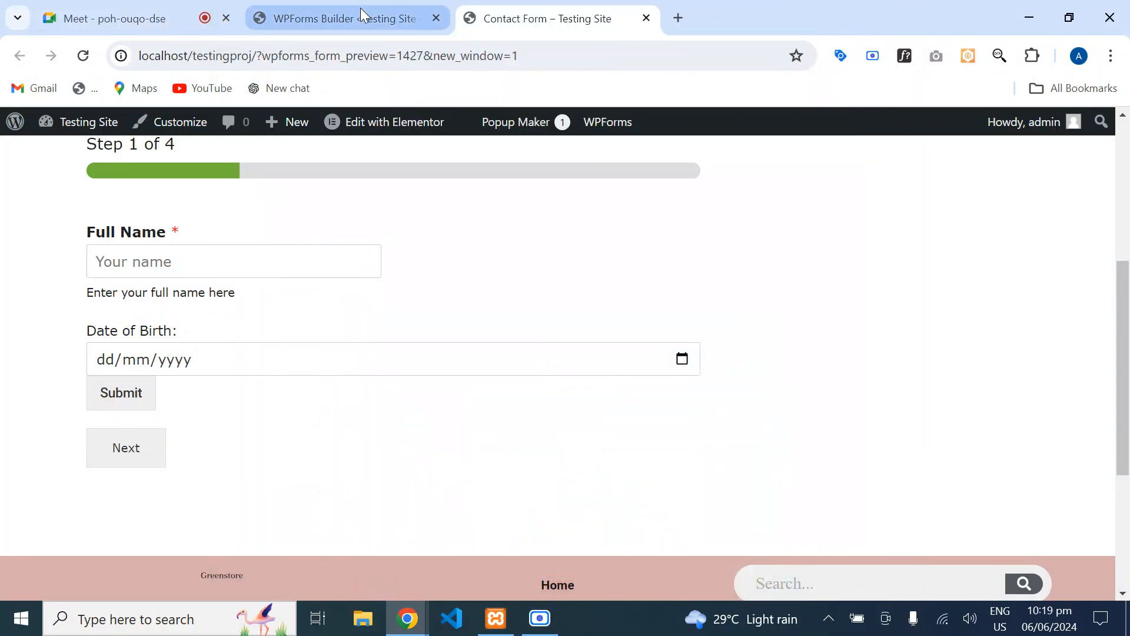
- Insert a Page Break between the Full Name field and the HTML code block in the form builder, and save the form
{"action": "left_click", "coordinate": [359, 18]}
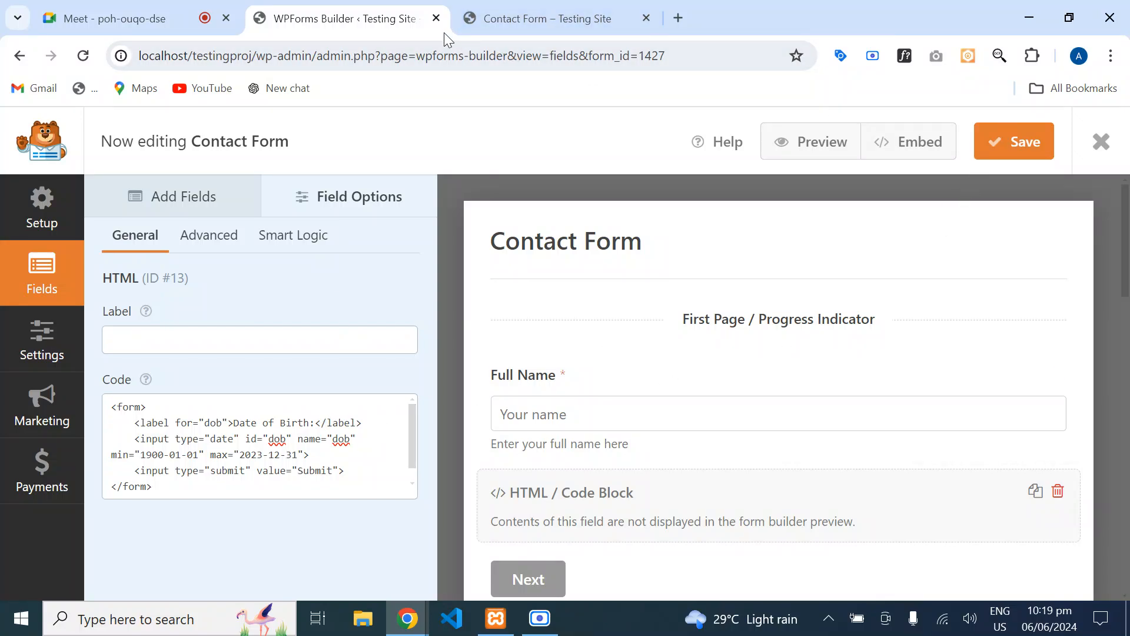
{"action": "left_click", "coordinate": [196, 200]}
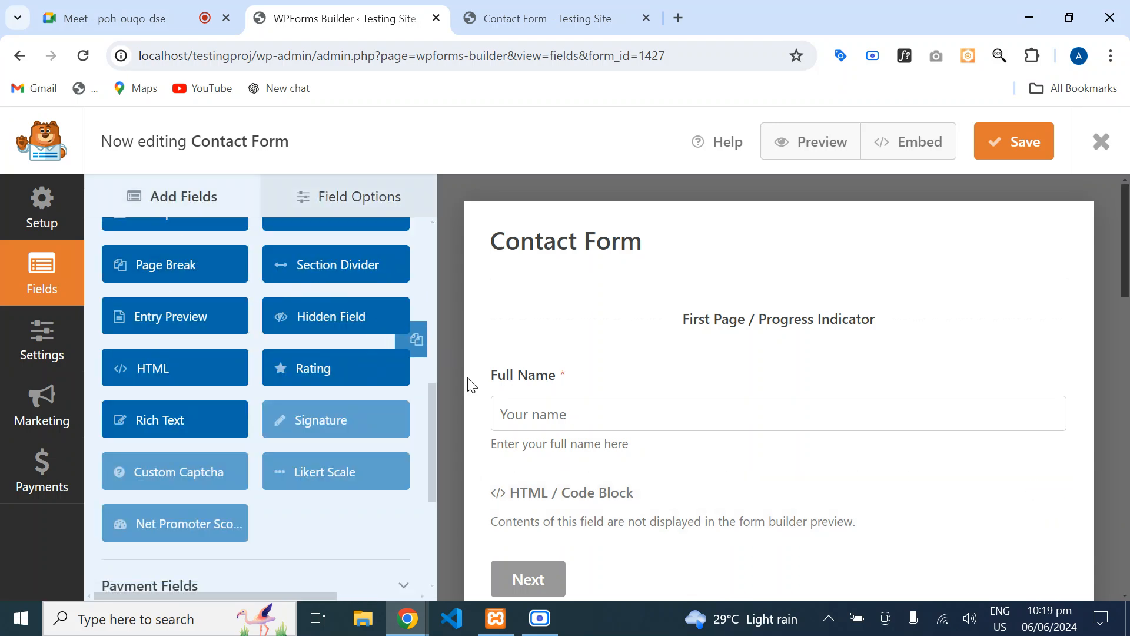
{"action": "left_click_drag", "start_coordinate": [471, 386], "coordinate": [518, 486]}
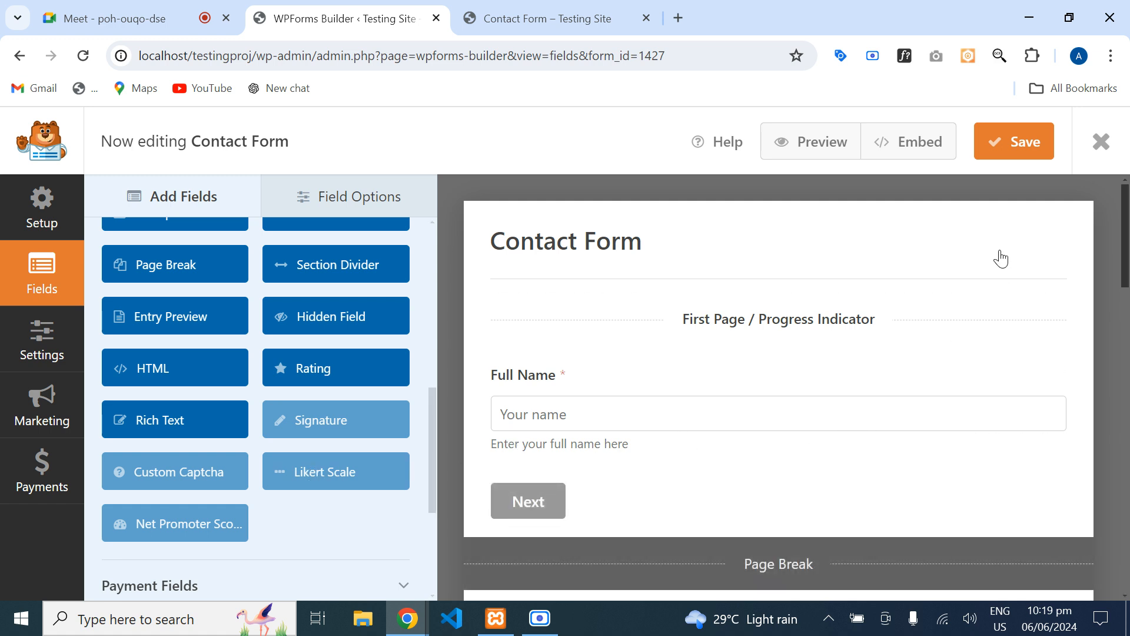
{"action": "left_click", "coordinate": [1001, 149]}
{"action": "scroll", "coordinate": [959, 386], "scroll_direction": "down", "scroll_amount": 5}
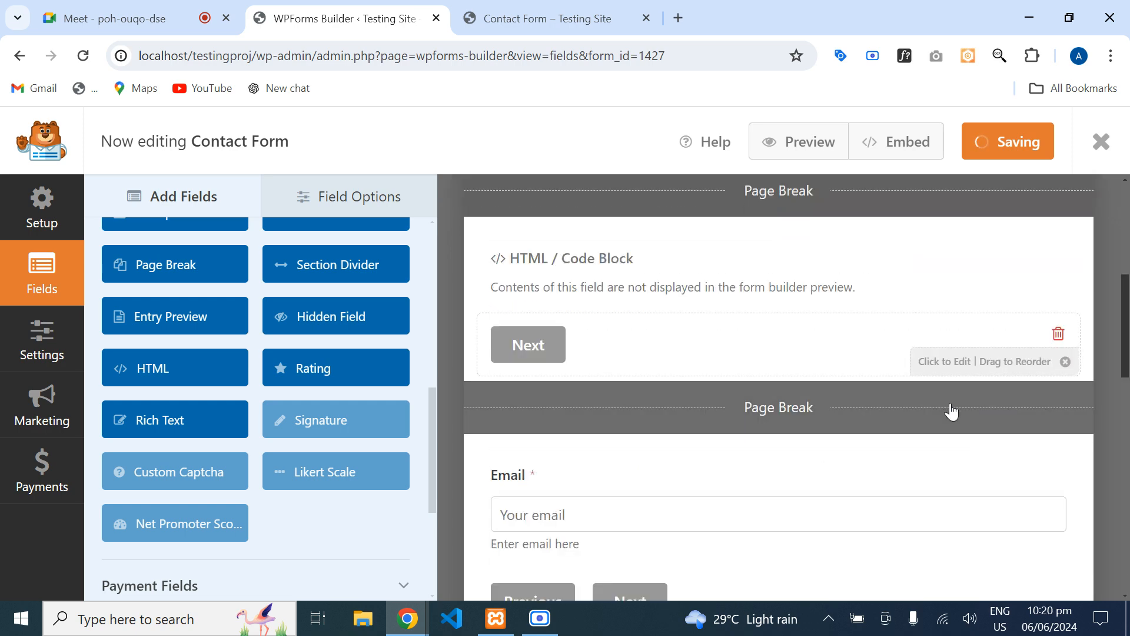
{"action": "scroll", "coordinate": [952, 411], "scroll_direction": "down", "scroll_amount": 8}
{"action": "scroll", "coordinate": [950, 411], "scroll_direction": "up", "scroll_amount": 7}
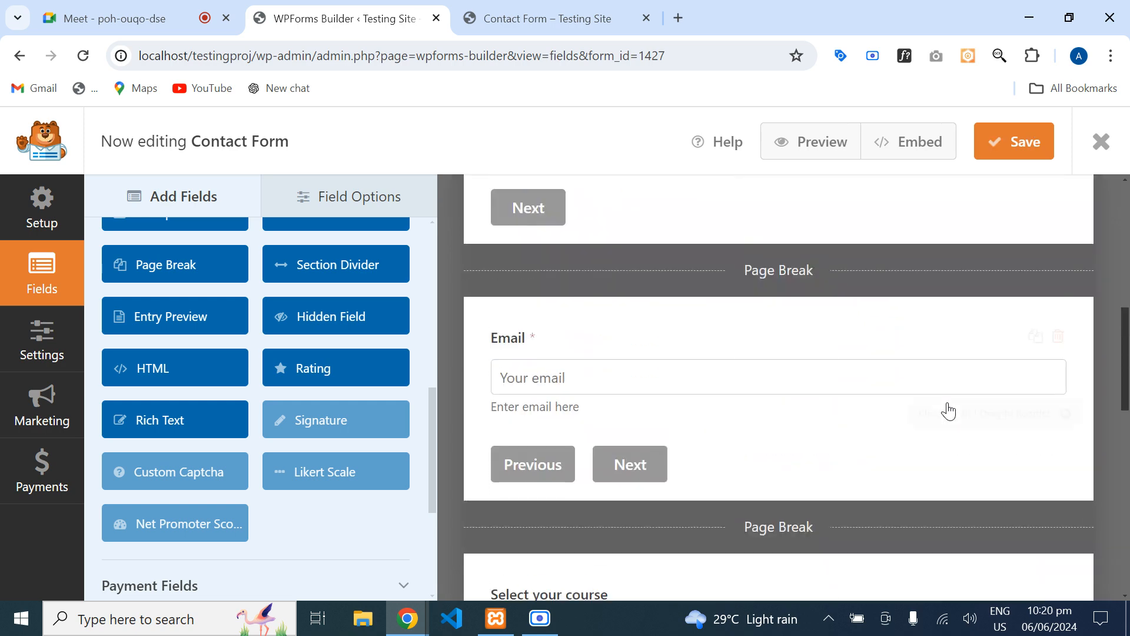
{"action": "scroll", "coordinate": [949, 411], "scroll_direction": "up", "scroll_amount": 4}
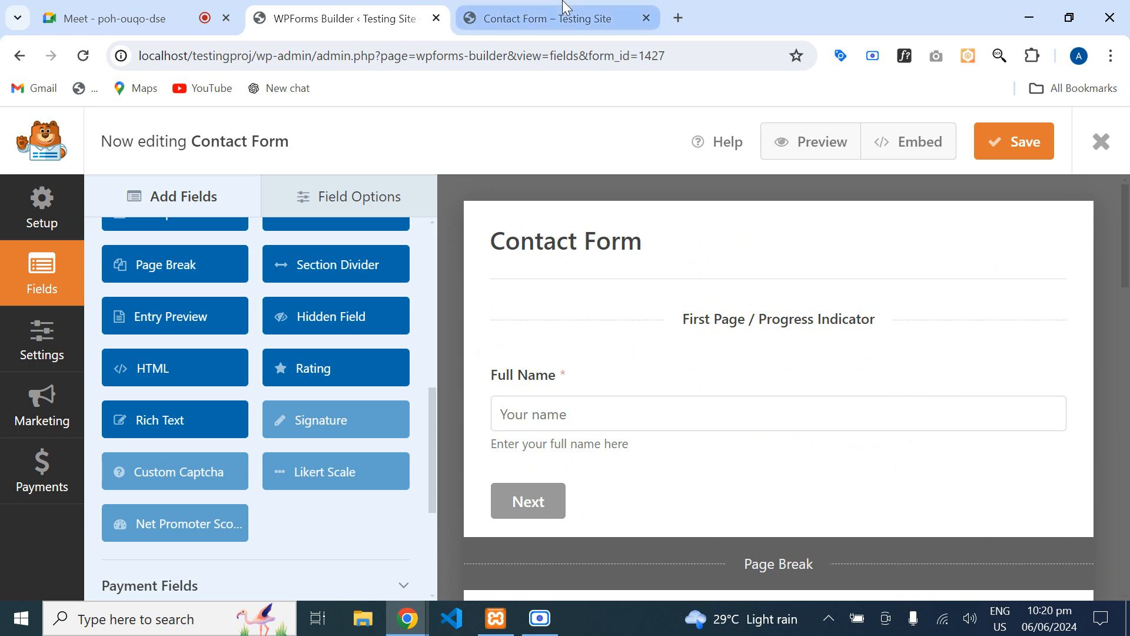
- Close the Contact Form preview and load the WordPress dashboard at localhost/testingproj/wp-admin/
{"action": "left_click", "coordinate": [646, 18]}
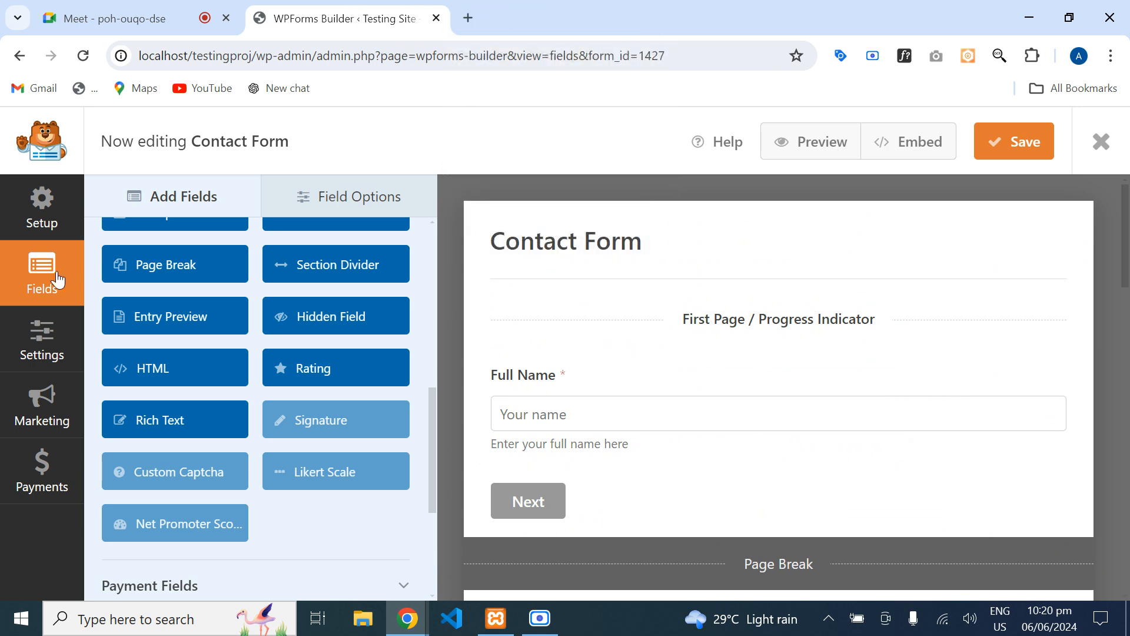
{"action": "left_click", "coordinate": [220, 62]}
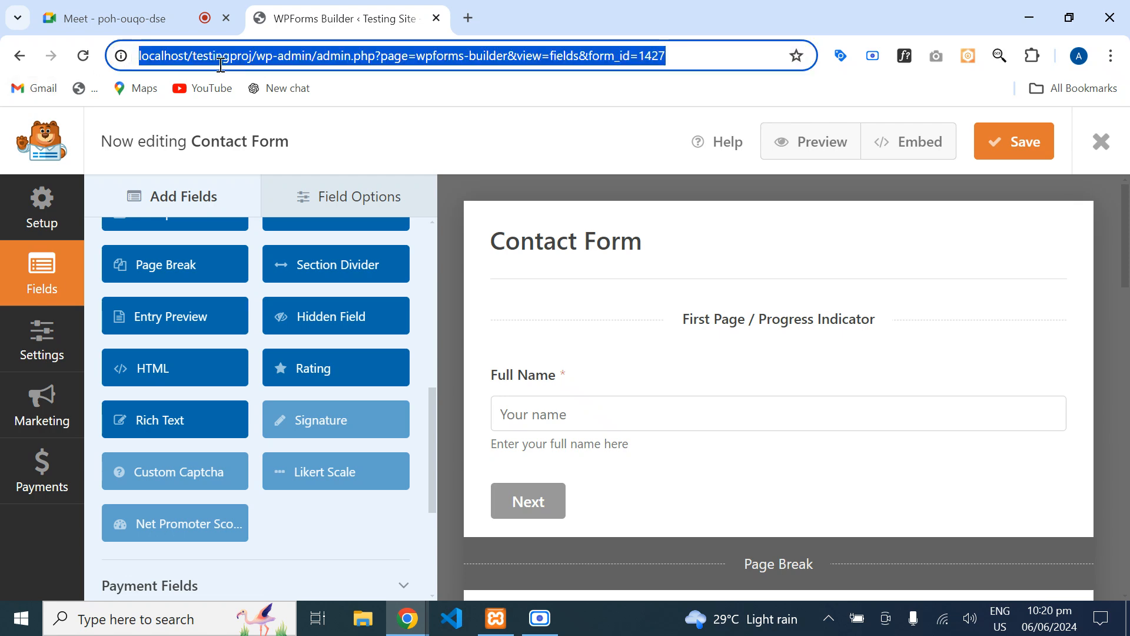
{"action": "type", "text": "lo"}
{"action": "key", "text": "Right"}
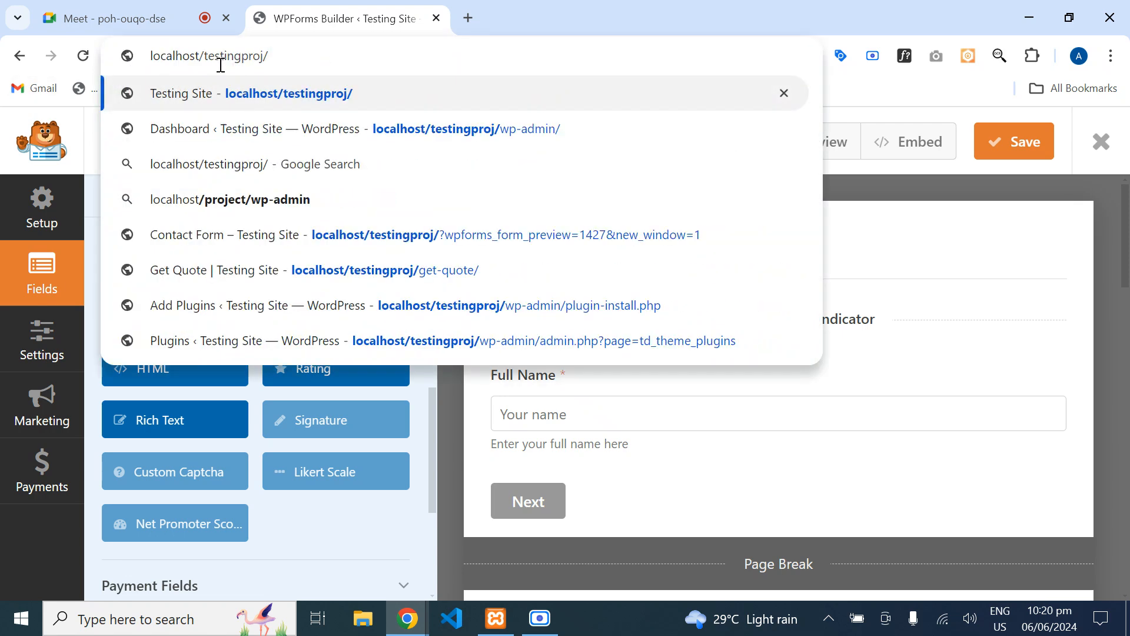
{"action": "key", "text": "Down"}
{"action": "key", "text": "Return"}
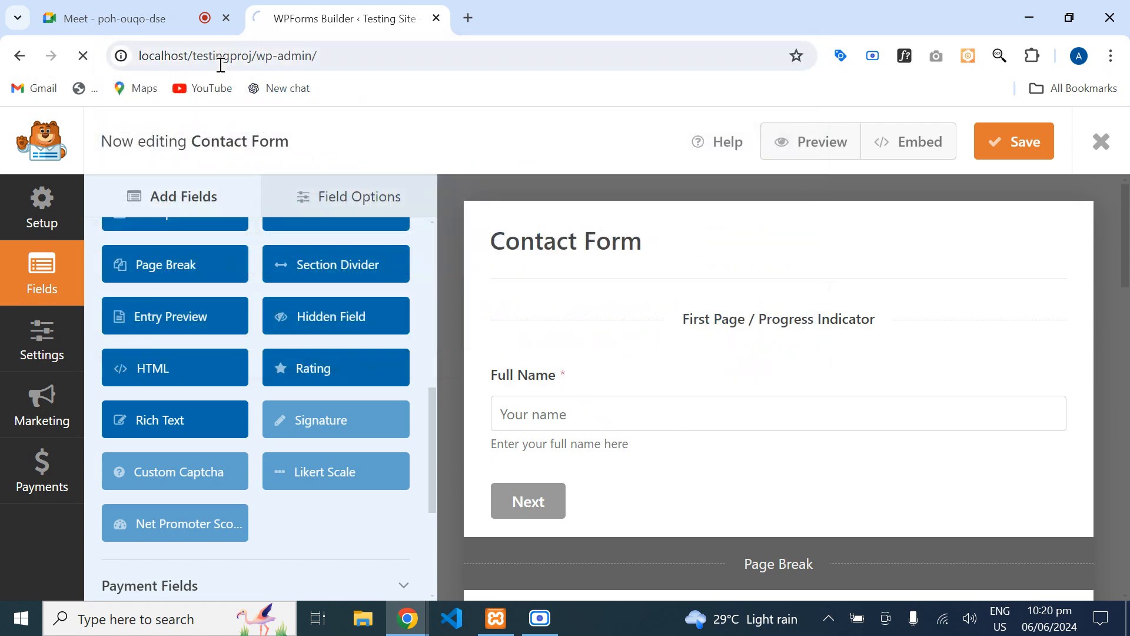
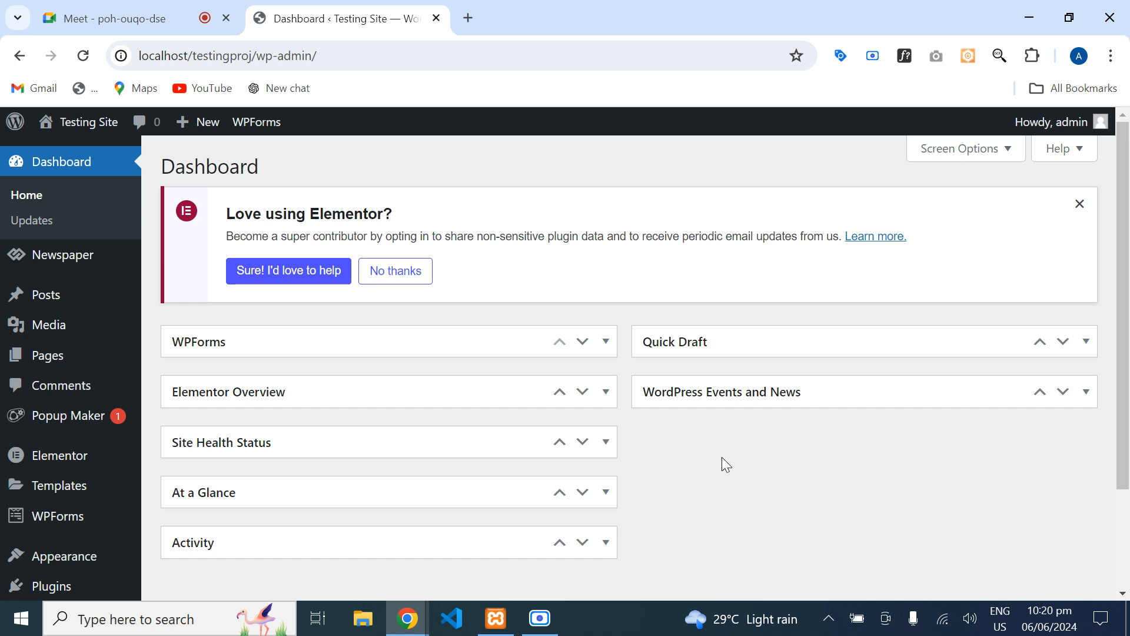
- Review the site's list of pages and start adding a new page
{"action": "mouse_move", "coordinate": [55, 357]}
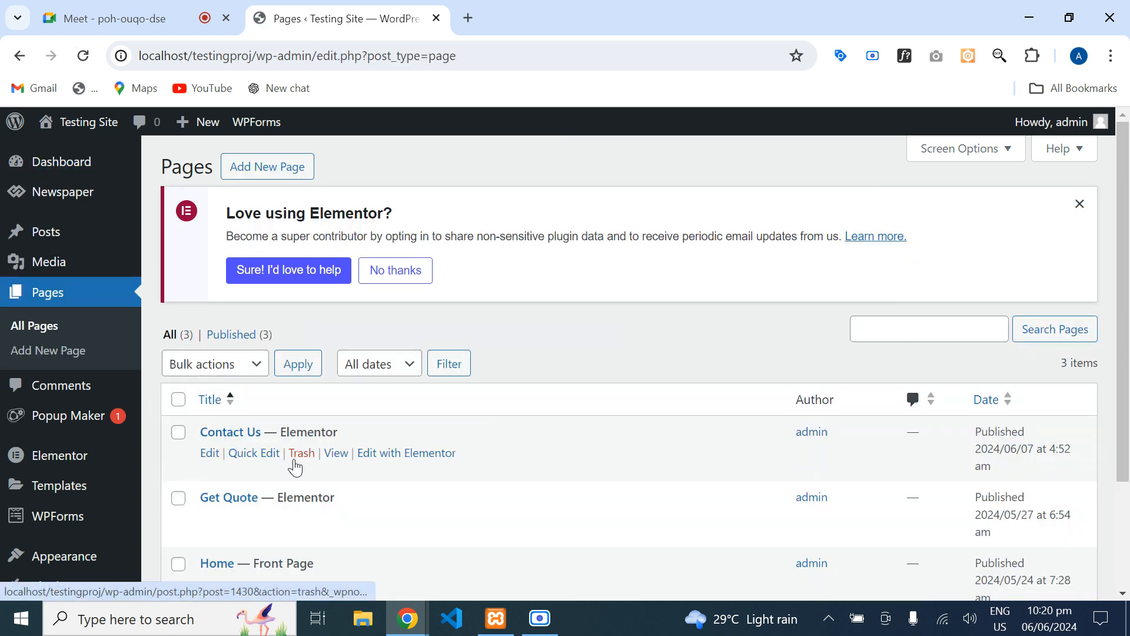
{"action": "left_click_drag", "start_coordinate": [1128, 170], "coordinate": [1125, 275]}
{"action": "mouse_move", "coordinate": [101, 321]}
{"action": "mouse_move", "coordinate": [362, 315]}
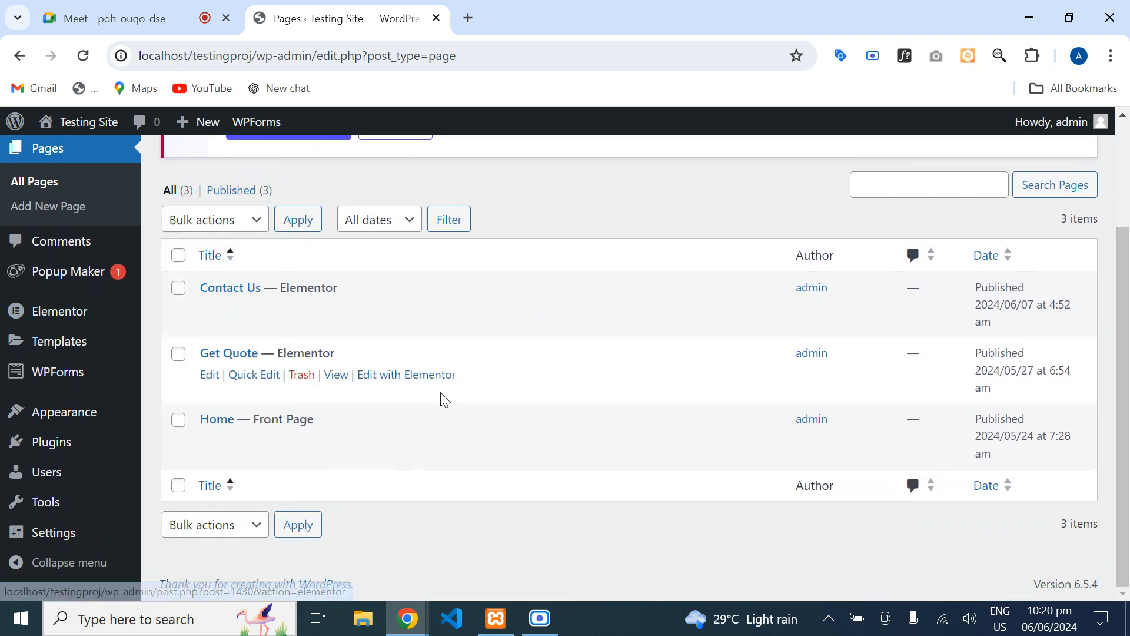
{"action": "mouse_move", "coordinate": [368, 425]}
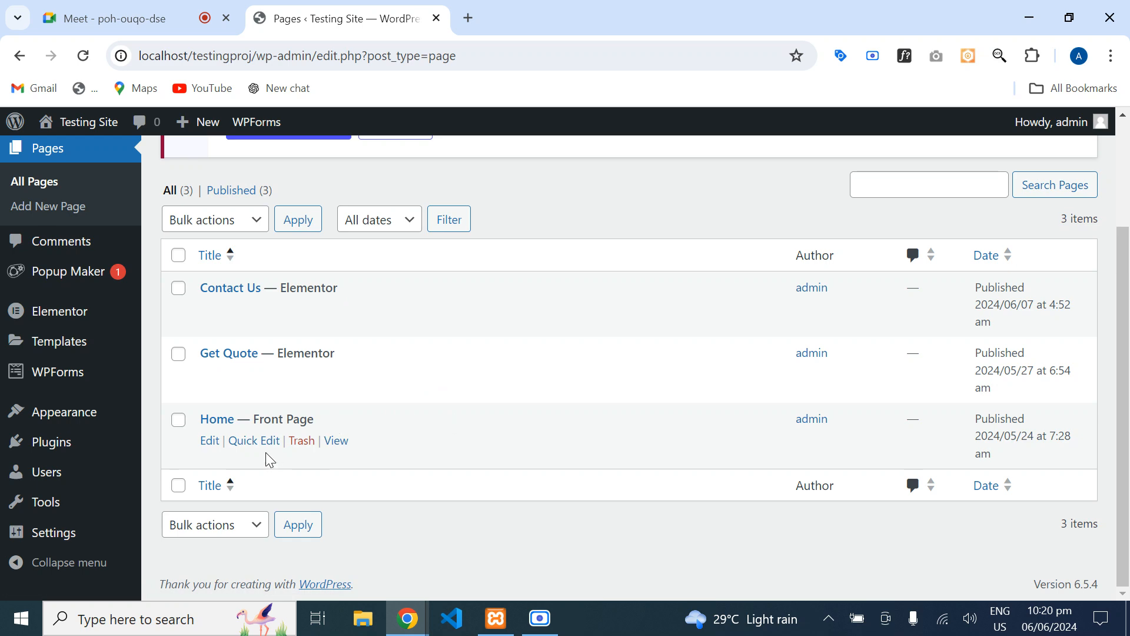
{"action": "scroll", "coordinate": [565, 321], "scroll_direction": "up", "scroll_amount": 3}
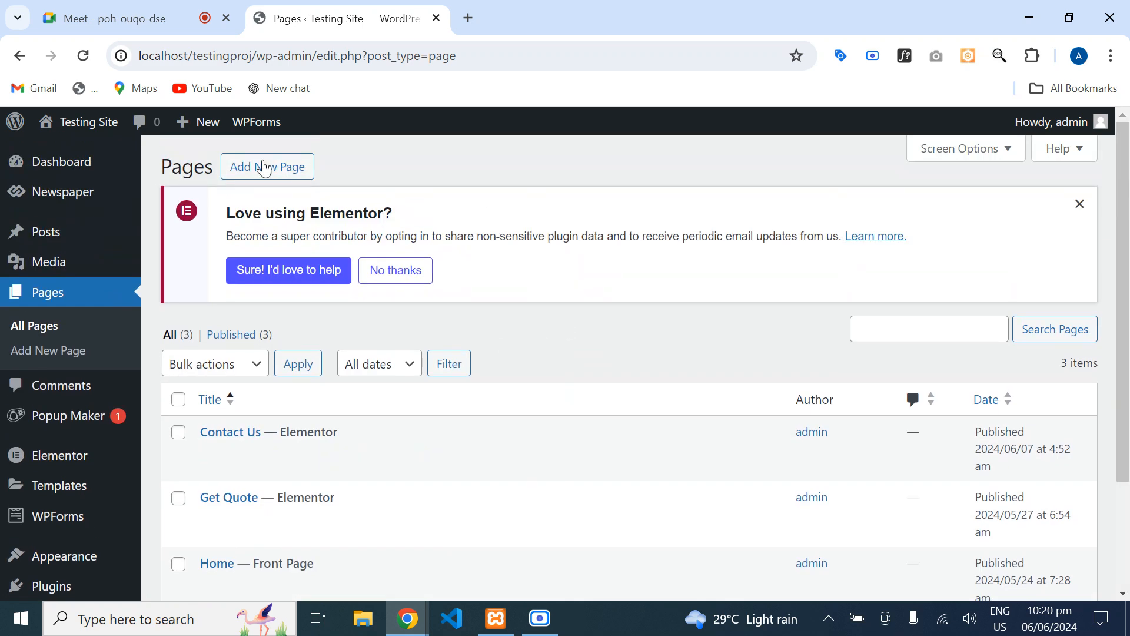
{"action": "left_click", "coordinate": [253, 169]}
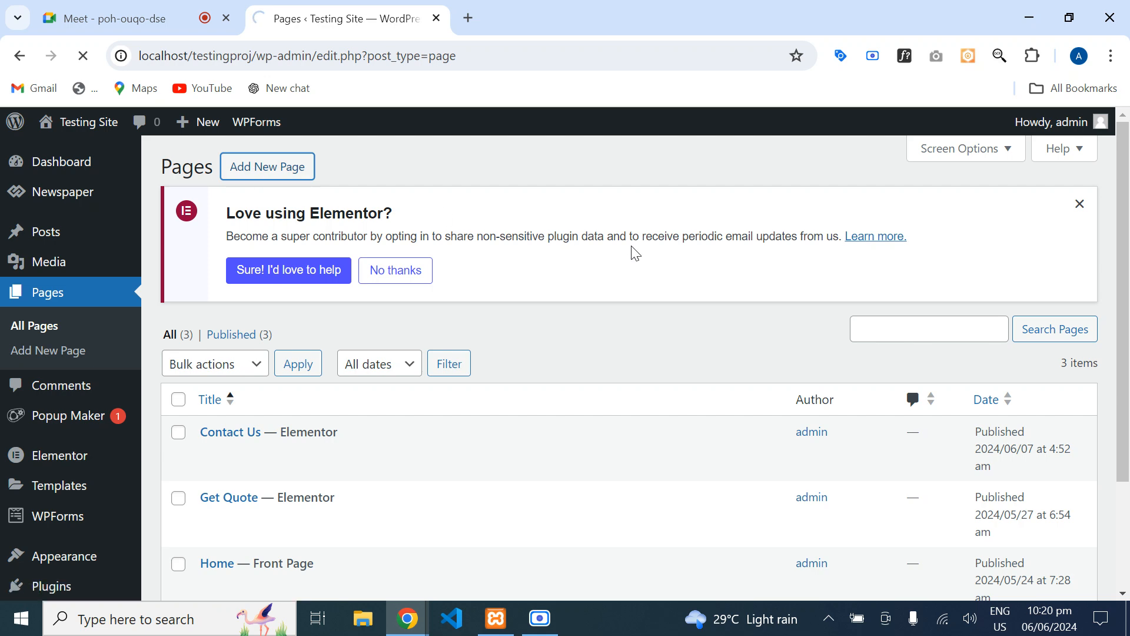
- Load localhost/testingproj/ in a new browser tab and check the popup on the home page
{"action": "left_click", "coordinate": [469, 18]}
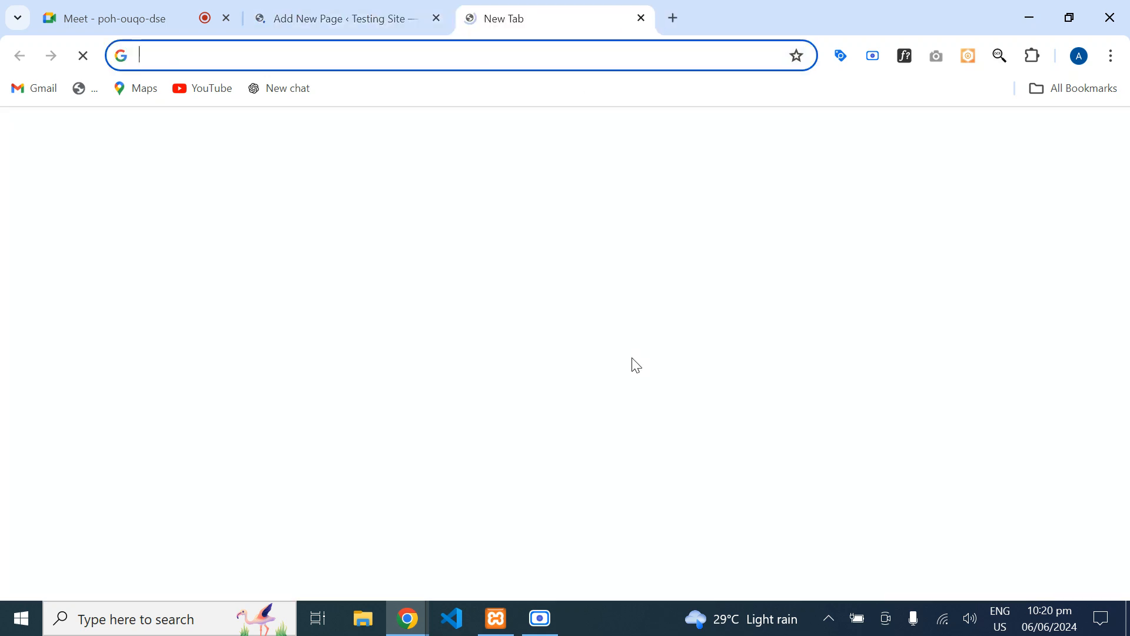
{"action": "type", "text": "lo"}
{"action": "key", "text": "Right"}
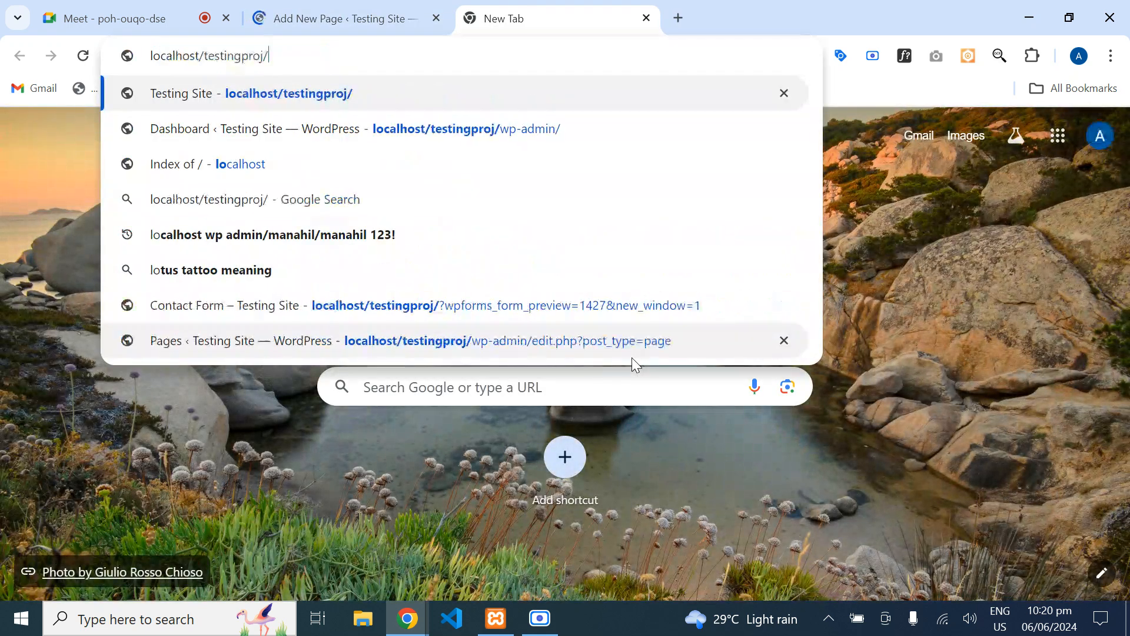
{"action": "key", "text": "Return"}
{"action": "left_click", "coordinate": [336, 11]}
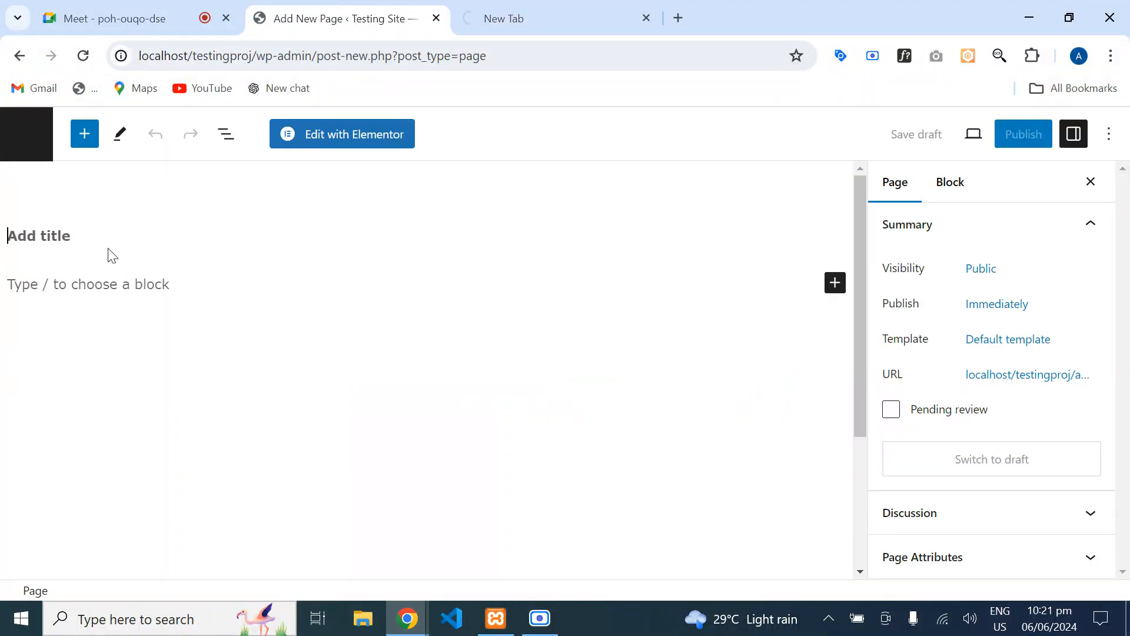
{"action": "left_click", "coordinate": [593, 8]}
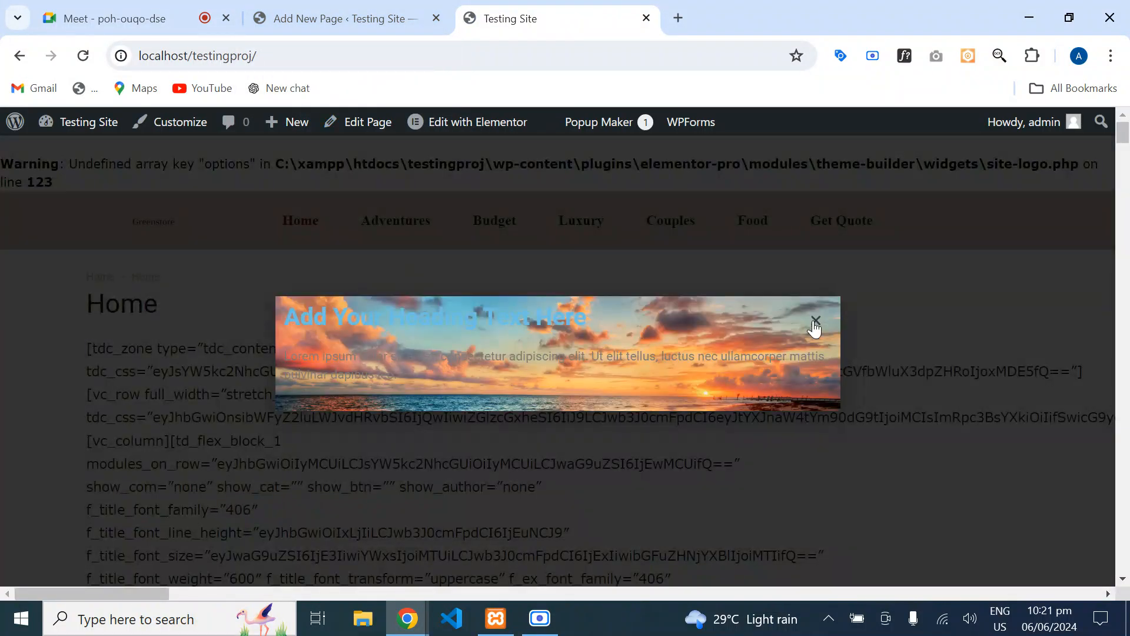
- Close the popup on the home page and go back from the new-page editor to the Pages list
{"action": "left_click", "coordinate": [816, 321]}
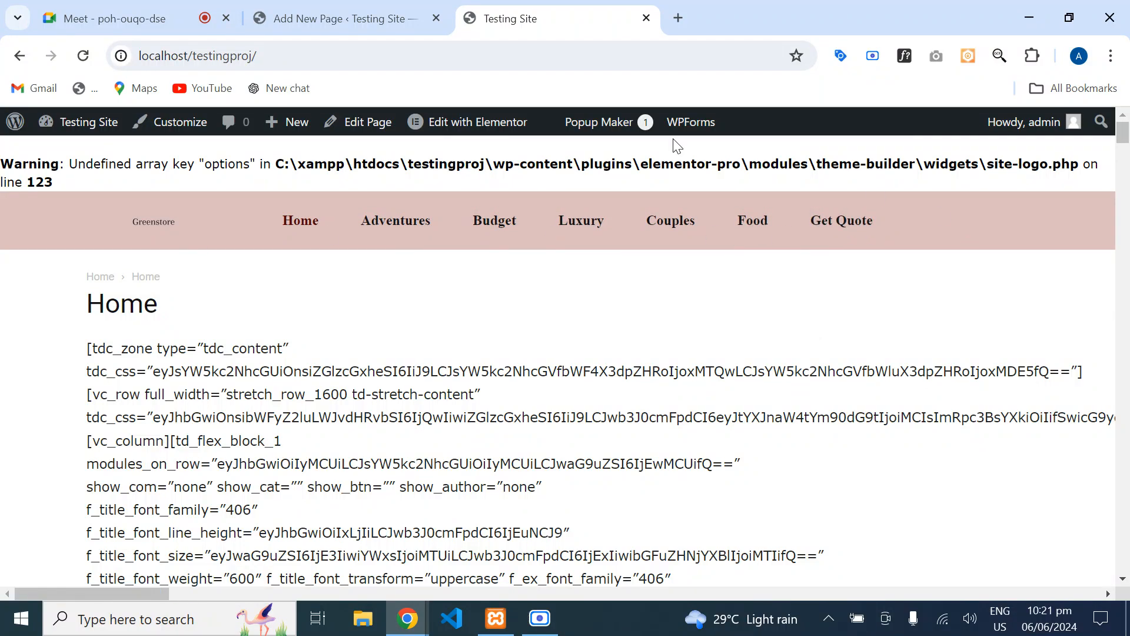
{"action": "left_click", "coordinate": [355, 22]}
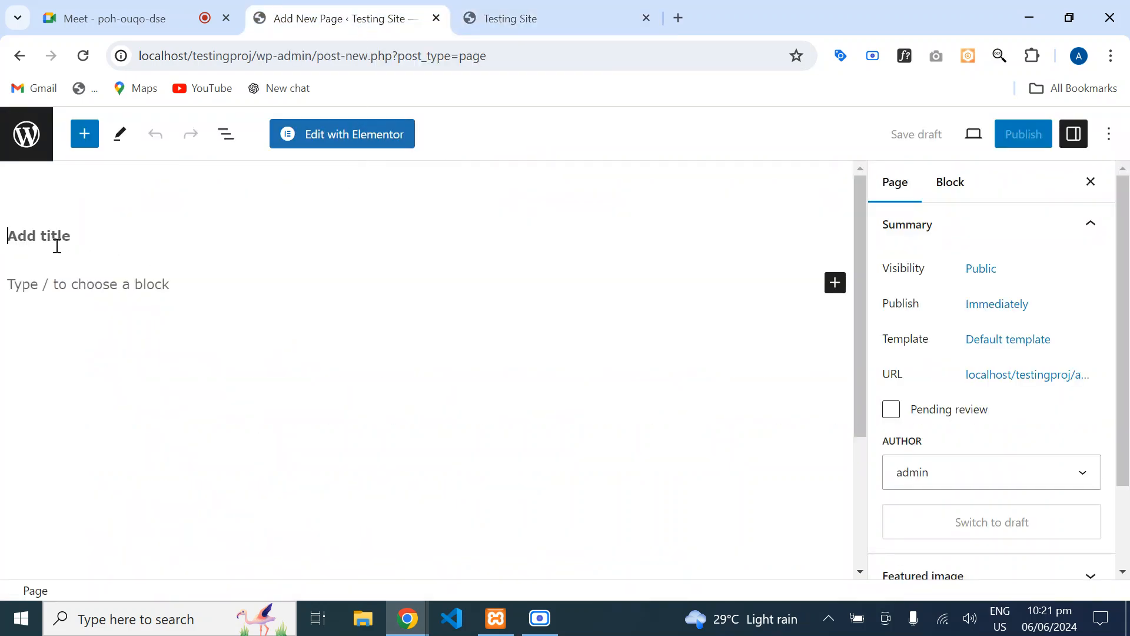
{"action": "left_click", "coordinate": [20, 55]}
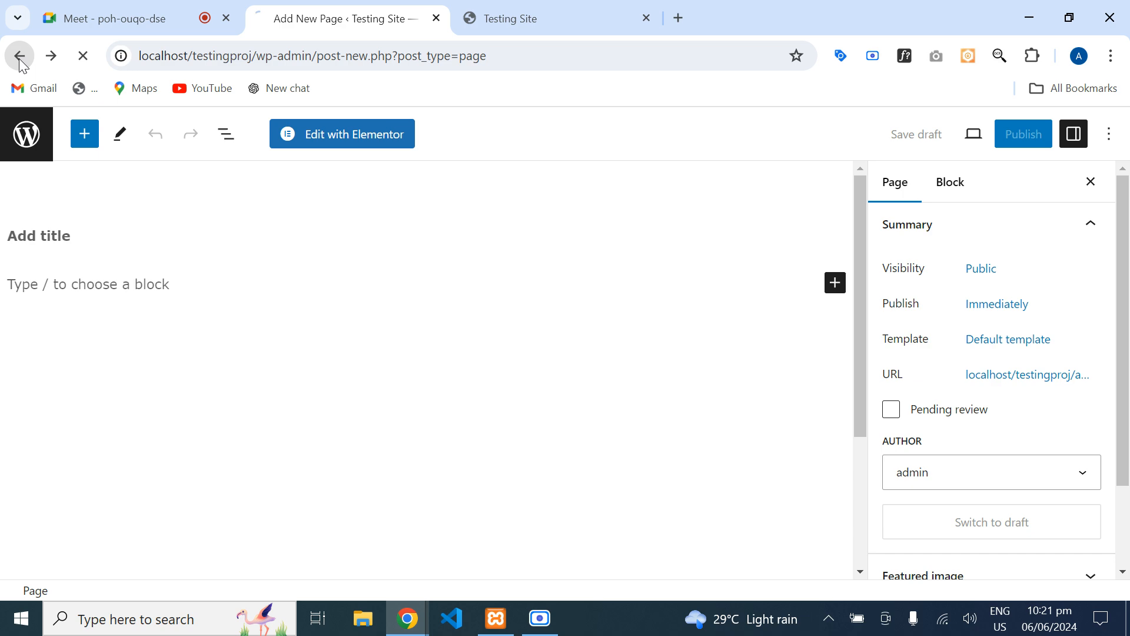
{"action": "left_click", "coordinate": [595, 7]}
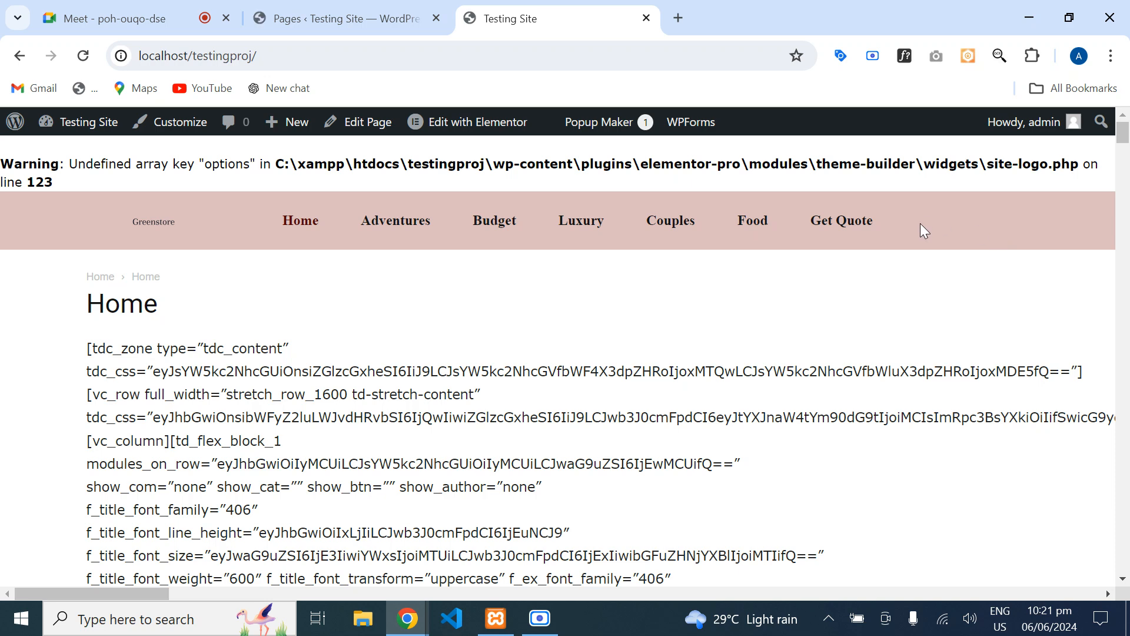
{"action": "left_click", "coordinate": [344, 20]}
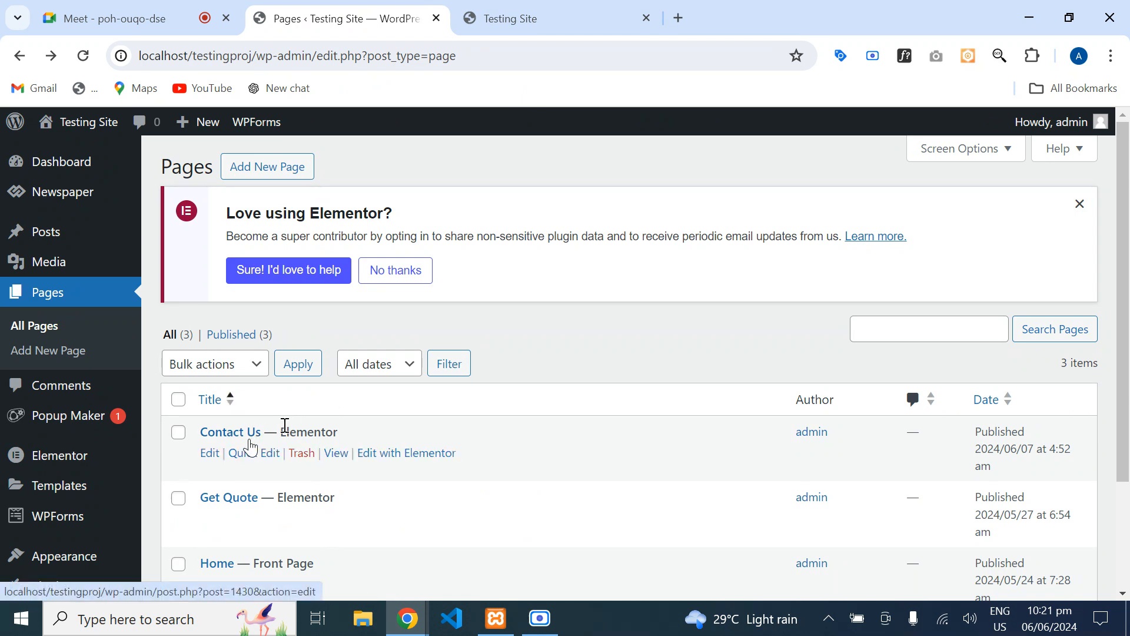
- Open the site's menu management page and load td-demo-header-menu (Header Menu (main)) for editing
{"action": "mouse_move", "coordinate": [58, 558]}
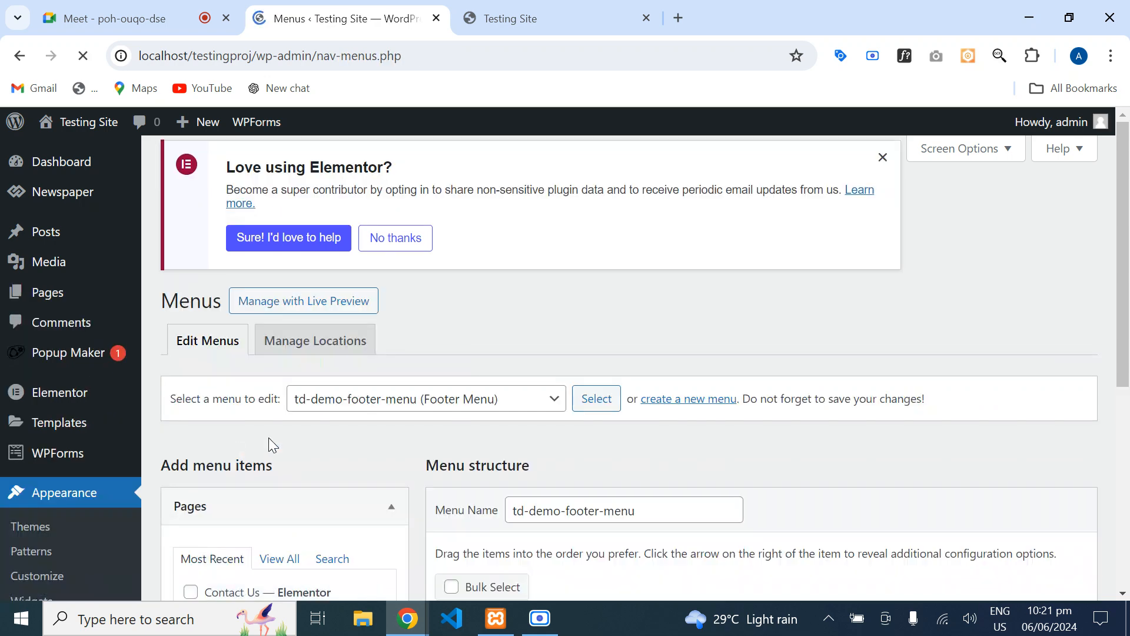
{"action": "left_click_drag", "start_coordinate": [1124, 259], "coordinate": [1128, 406]}
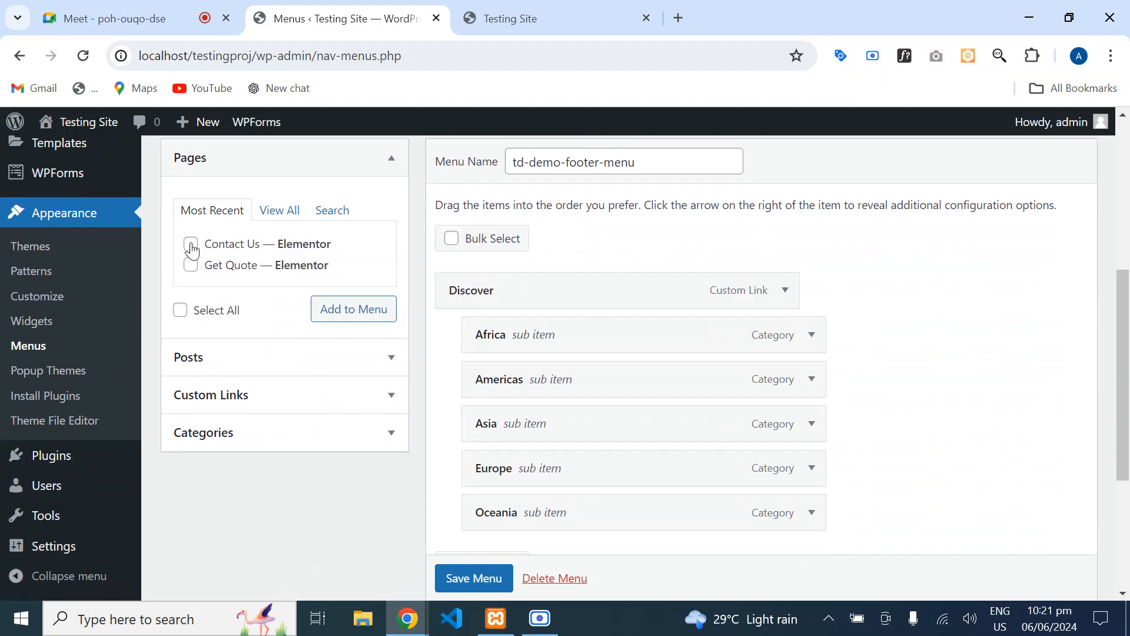
{"action": "left_click_drag", "start_coordinate": [1126, 400], "coordinate": [1127, 310]}
{"action": "left_click", "coordinate": [515, 274]}
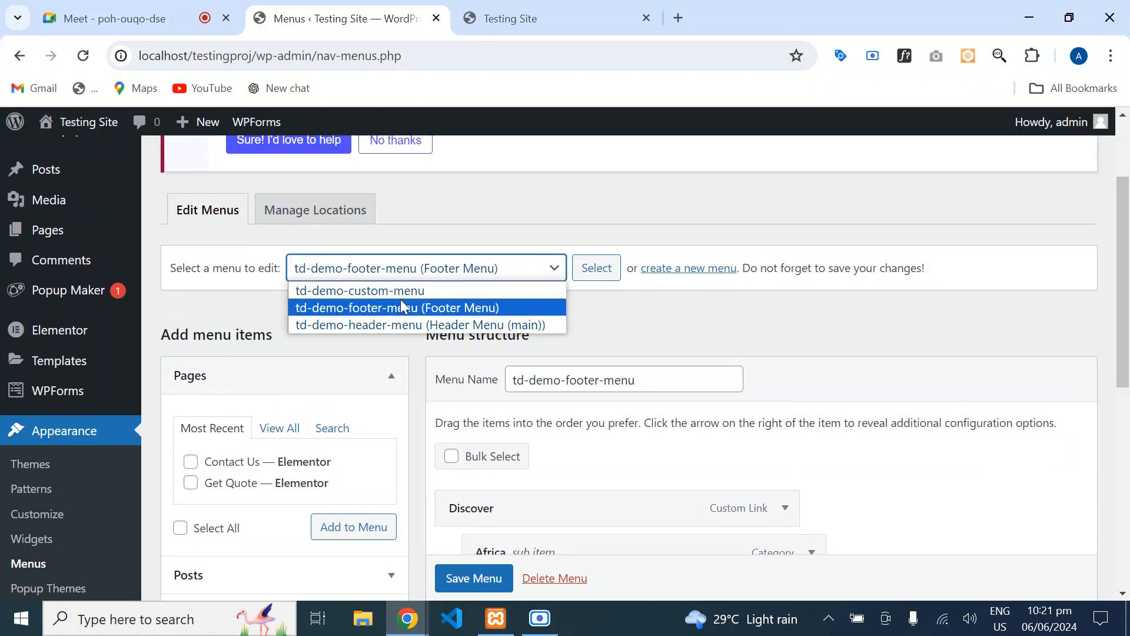
{"action": "left_click", "coordinate": [419, 325]}
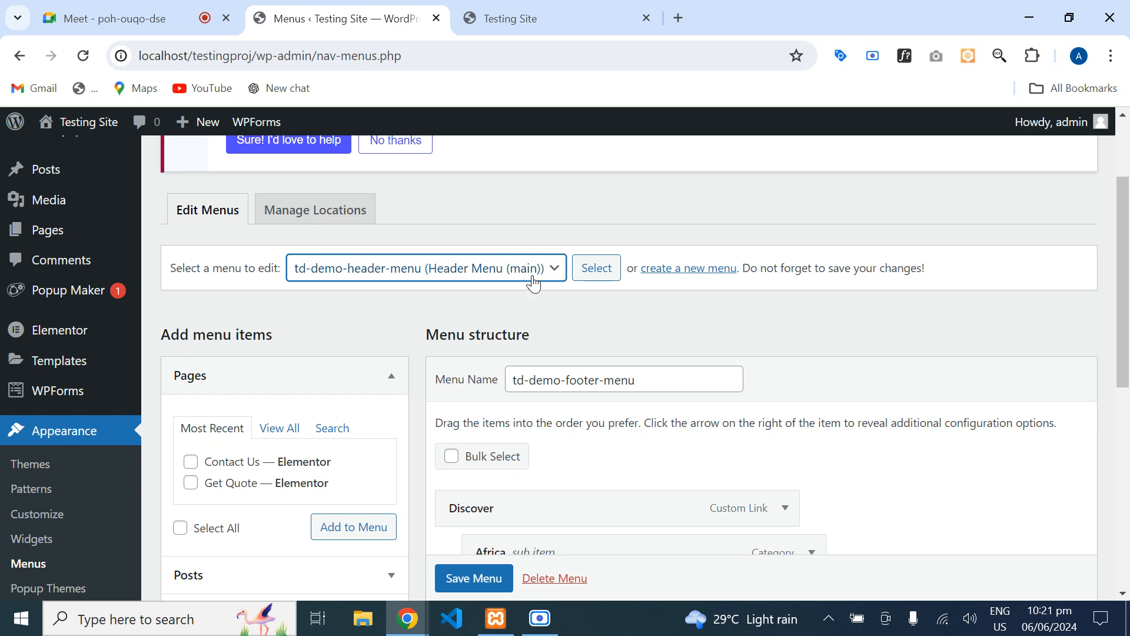
{"action": "left_click", "coordinate": [597, 268]}
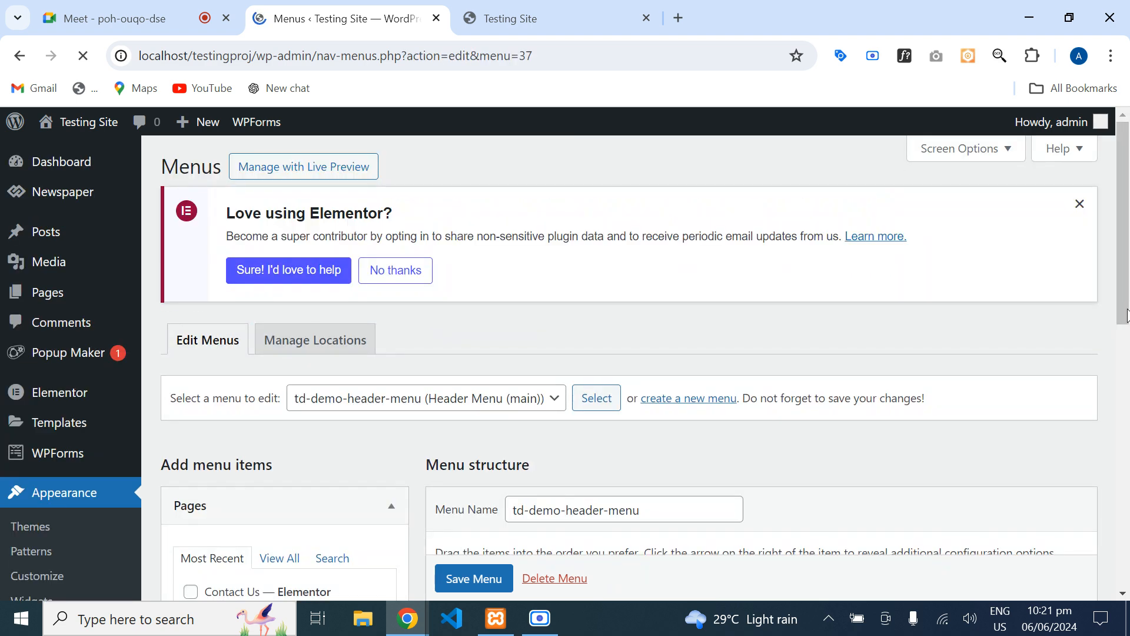
- Add the Contact Us page to the header menu and save the menu
{"action": "scroll", "coordinate": [1127, 354], "scroll_direction": "down", "scroll_amount": 5}
{"action": "left_click_drag", "start_coordinate": [1129, 395], "coordinate": [1129, 412]}
{"action": "left_click", "coordinate": [190, 177]}
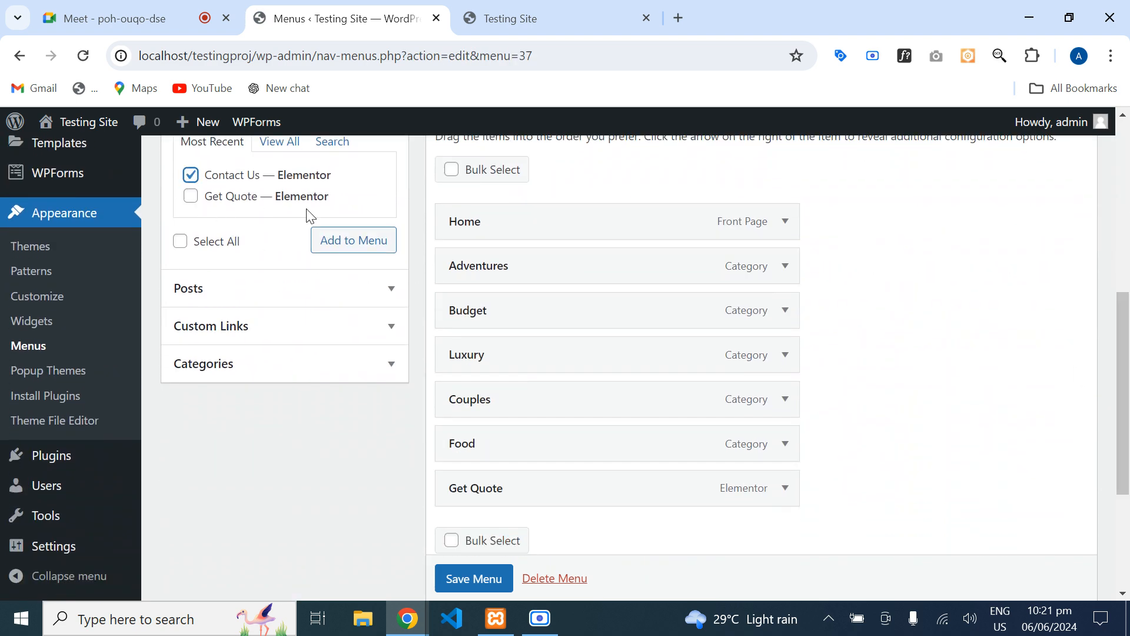
{"action": "left_click", "coordinate": [353, 241]}
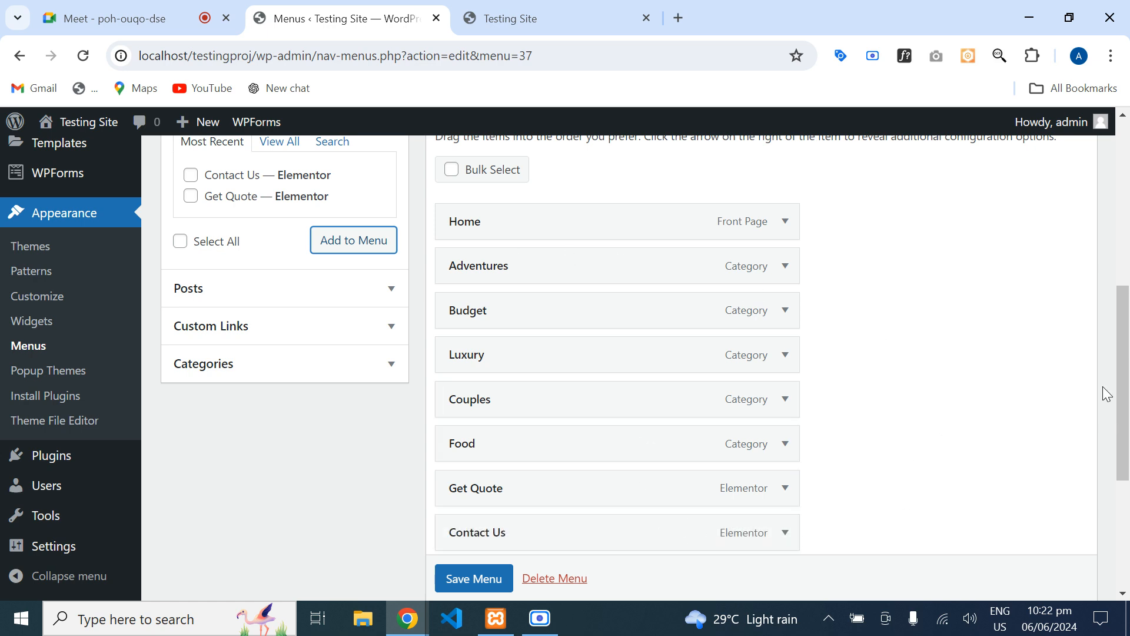
{"action": "scroll", "coordinate": [655, 393], "scroll_direction": "down", "scroll_amount": 3}
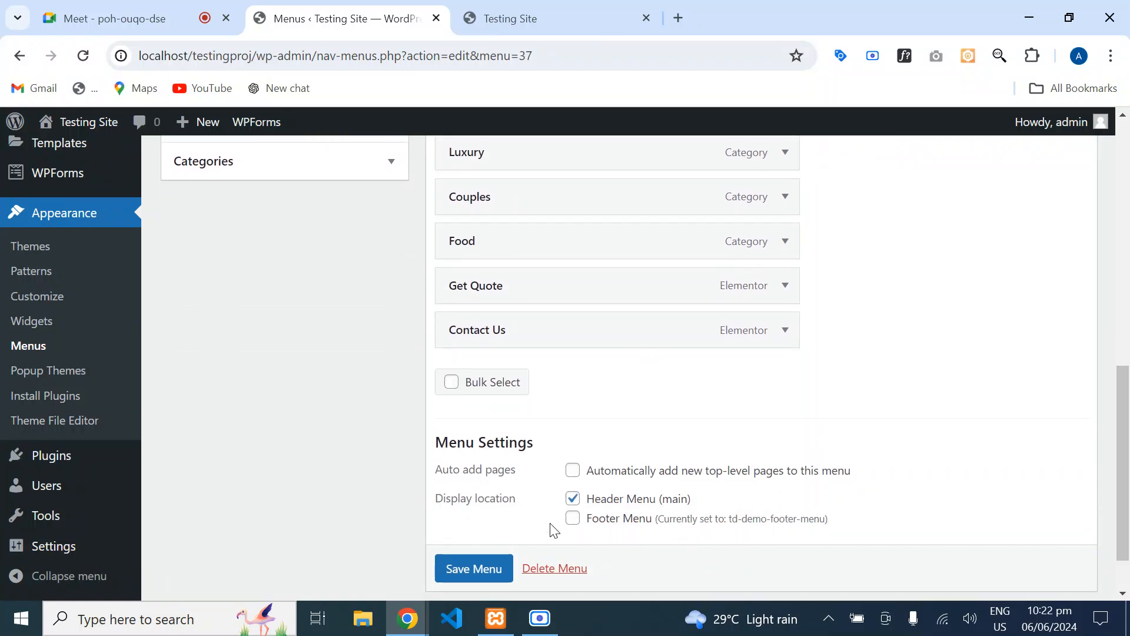
{"action": "scroll", "coordinate": [474, 569], "scroll_direction": "down", "scroll_amount": 1}
{"action": "left_click", "coordinate": [466, 522]}
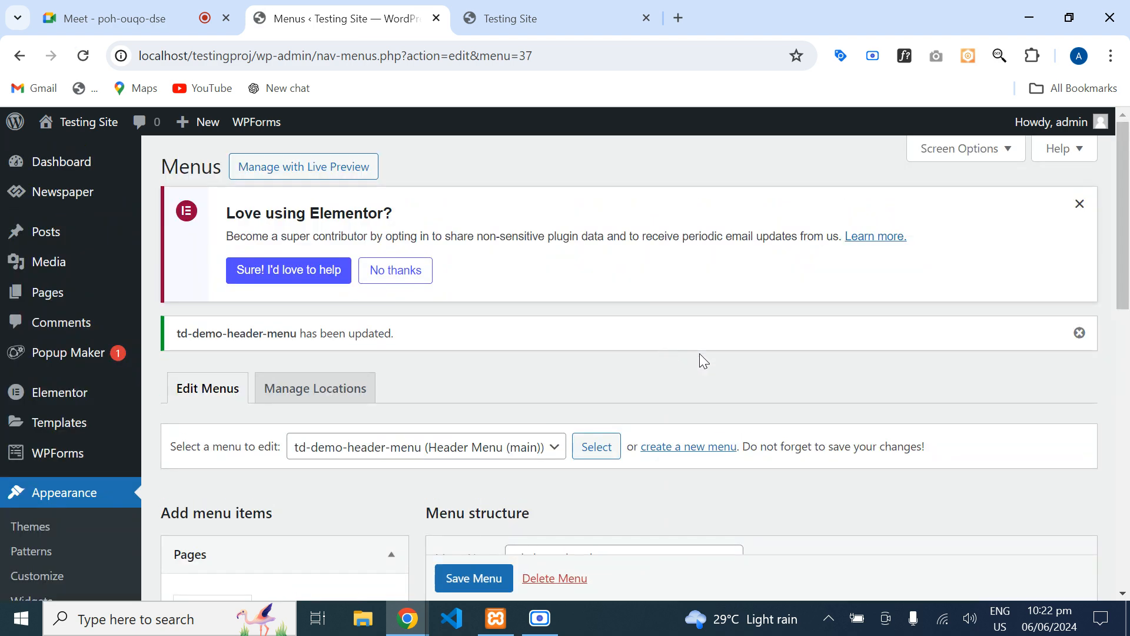
- Examine the settings of the Contact Us item in the header menu structure
{"action": "left_click_drag", "start_coordinate": [1125, 234], "coordinate": [1127, 421]}
{"action": "scroll", "coordinate": [828, 359], "scroll_direction": "down", "scroll_amount": 2}
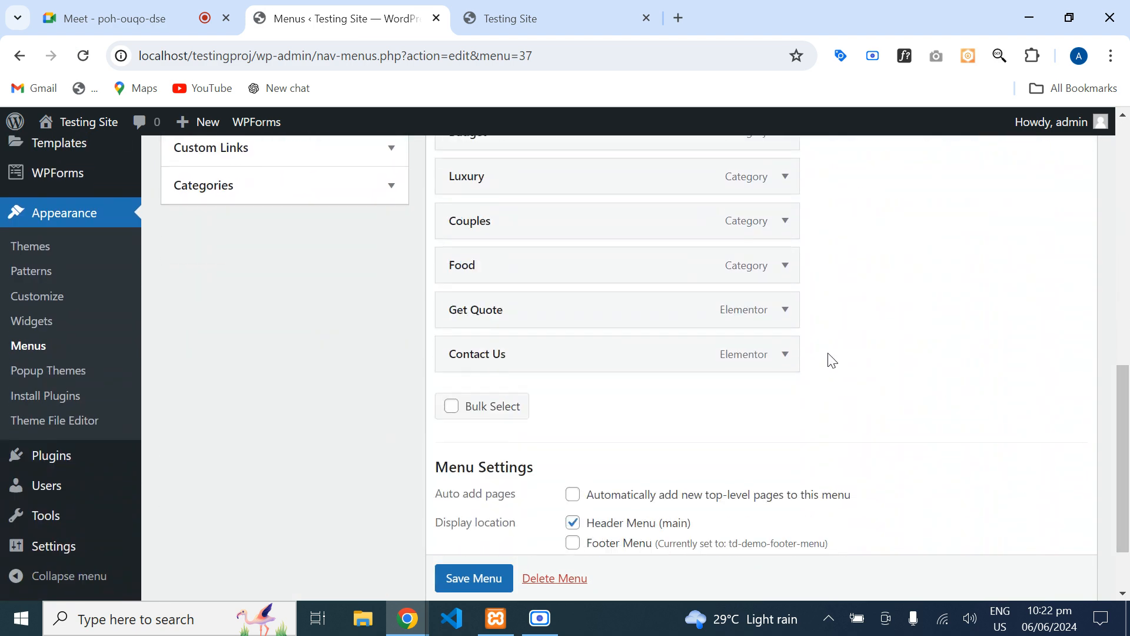
{"action": "left_click", "coordinate": [785, 354]}
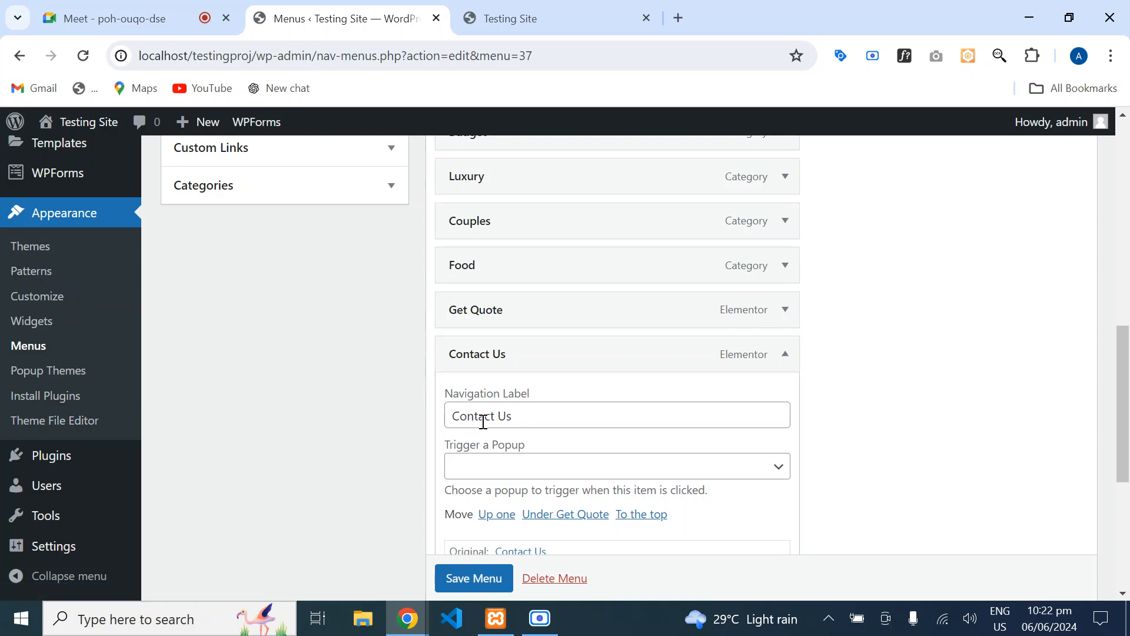
{"action": "left_click", "coordinate": [783, 360]}
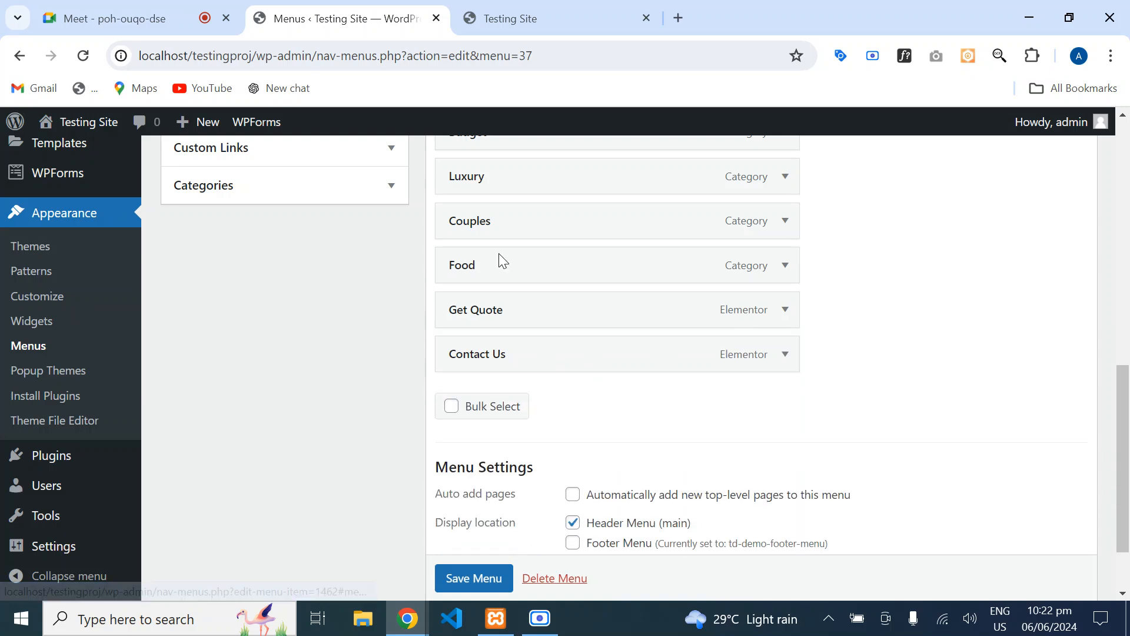
- Reload the home page, dismiss the popup, and check the Contact Us page through its header menu link
{"action": "left_click", "coordinate": [506, 18]}
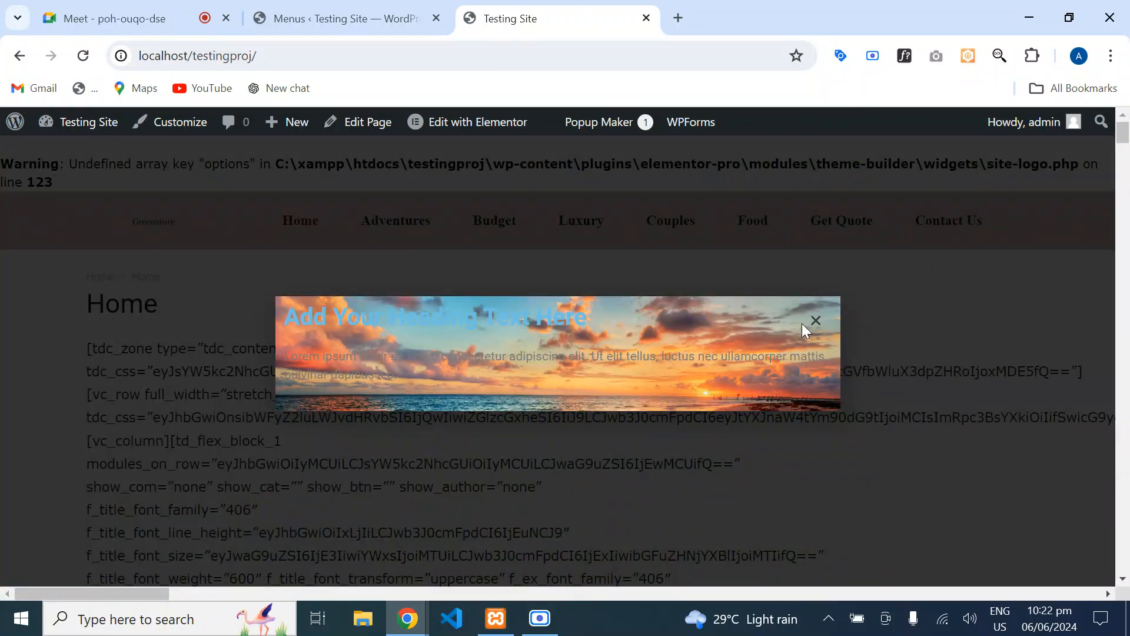
{"action": "left_click", "coordinate": [816, 321]}
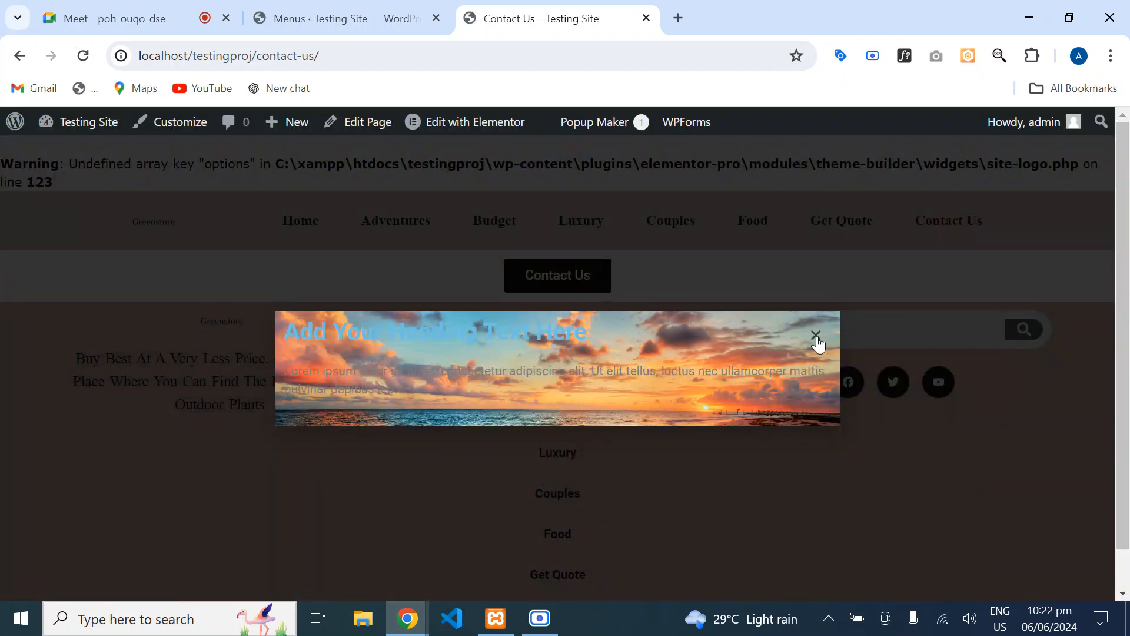
{"action": "left_click", "coordinate": [816, 338]}
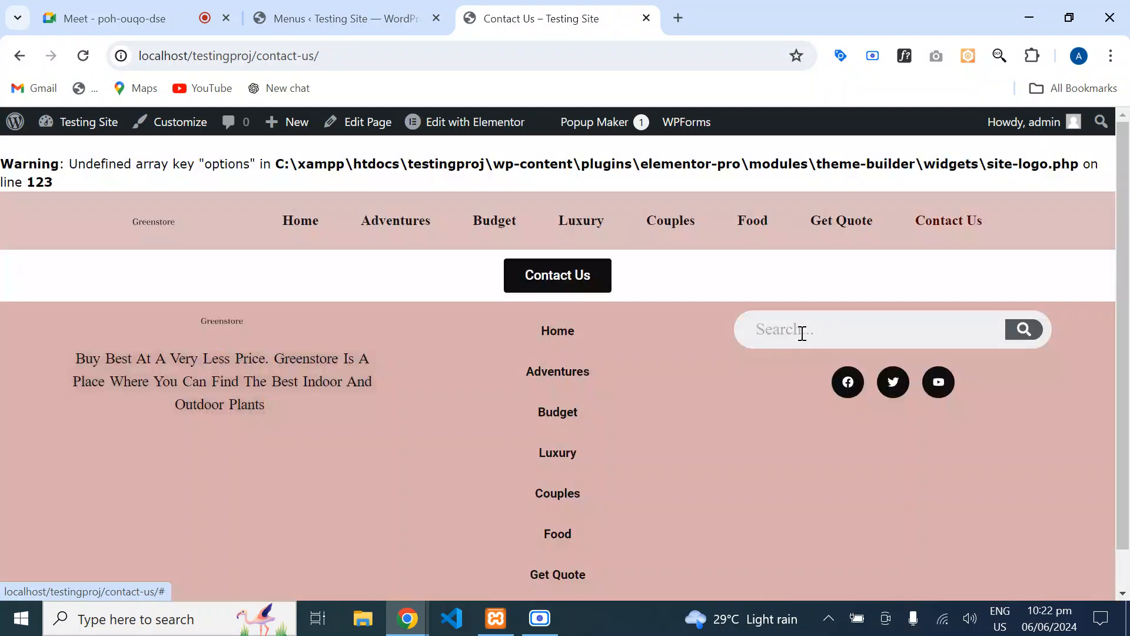
{"action": "scroll", "coordinate": [733, 454], "scroll_direction": "down", "scroll_amount": 1}
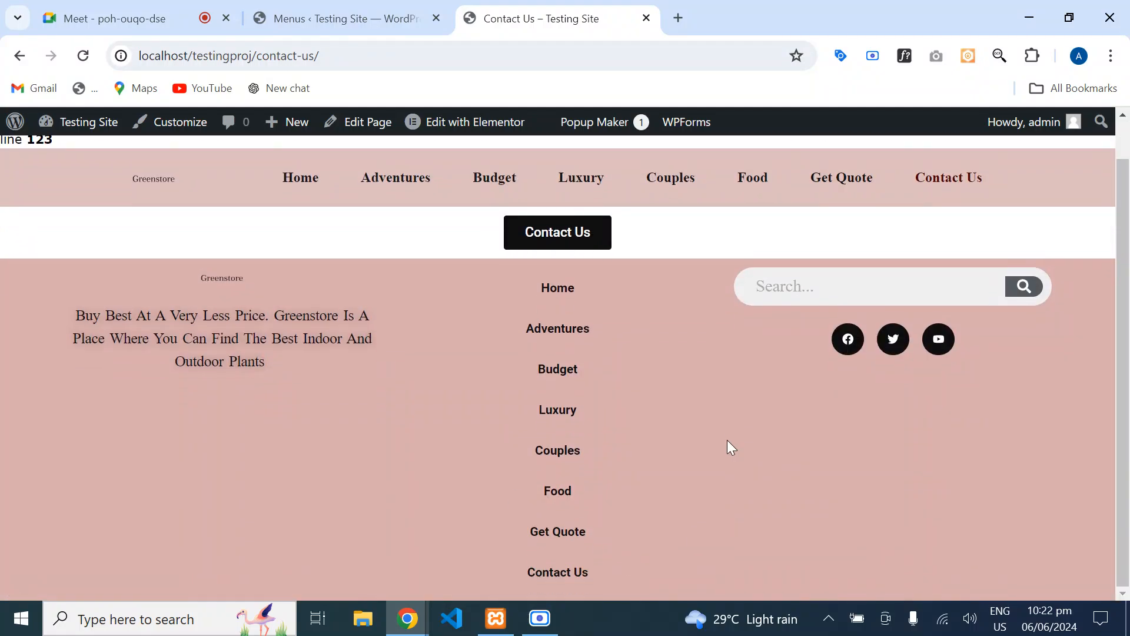
{"action": "scroll", "coordinate": [727, 440], "scroll_direction": "up", "scroll_amount": 1}
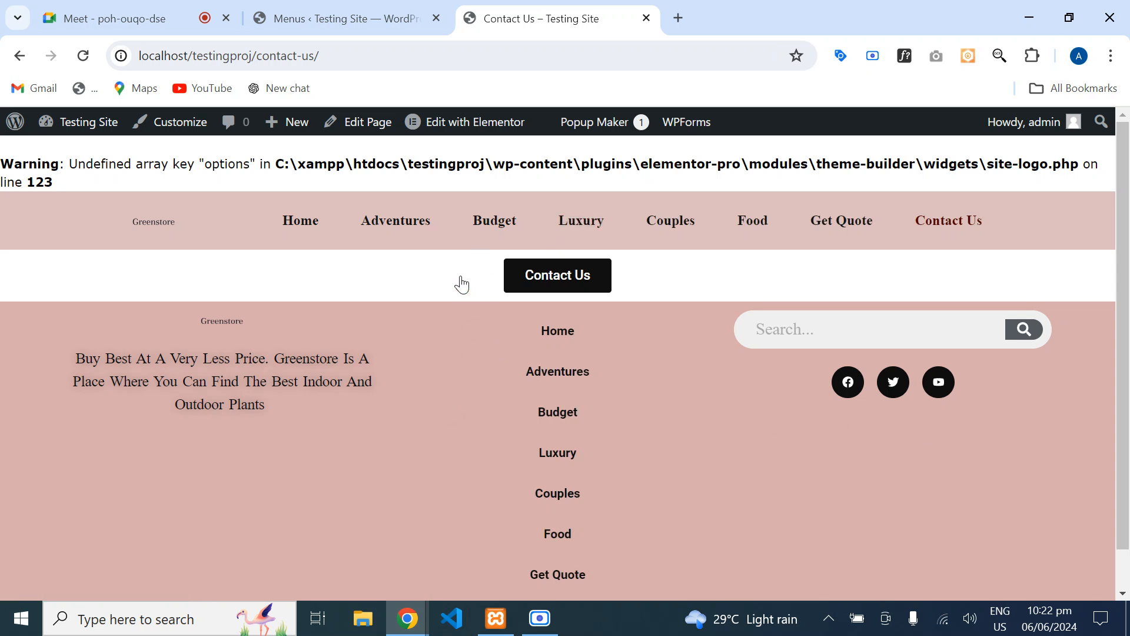
- Open the Contact Us page in Elementor from the Pages list and add a one-column section below the Contact Us button
{"action": "left_click", "coordinate": [386, 13]}
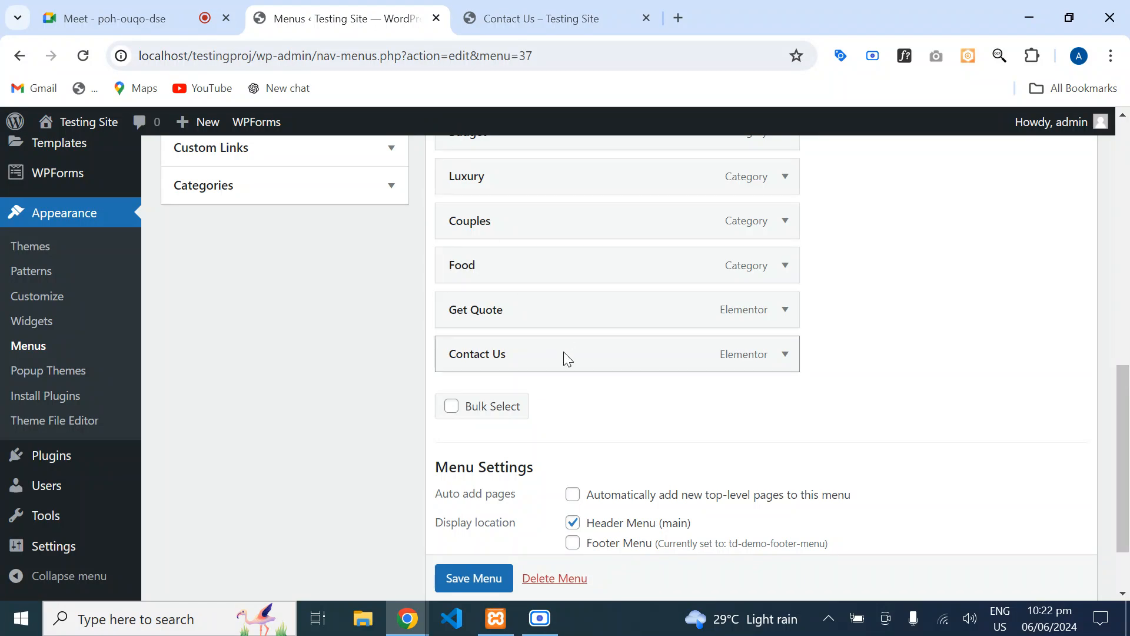
{"action": "scroll", "coordinate": [227, 386], "scroll_direction": "up", "scroll_amount": 10}
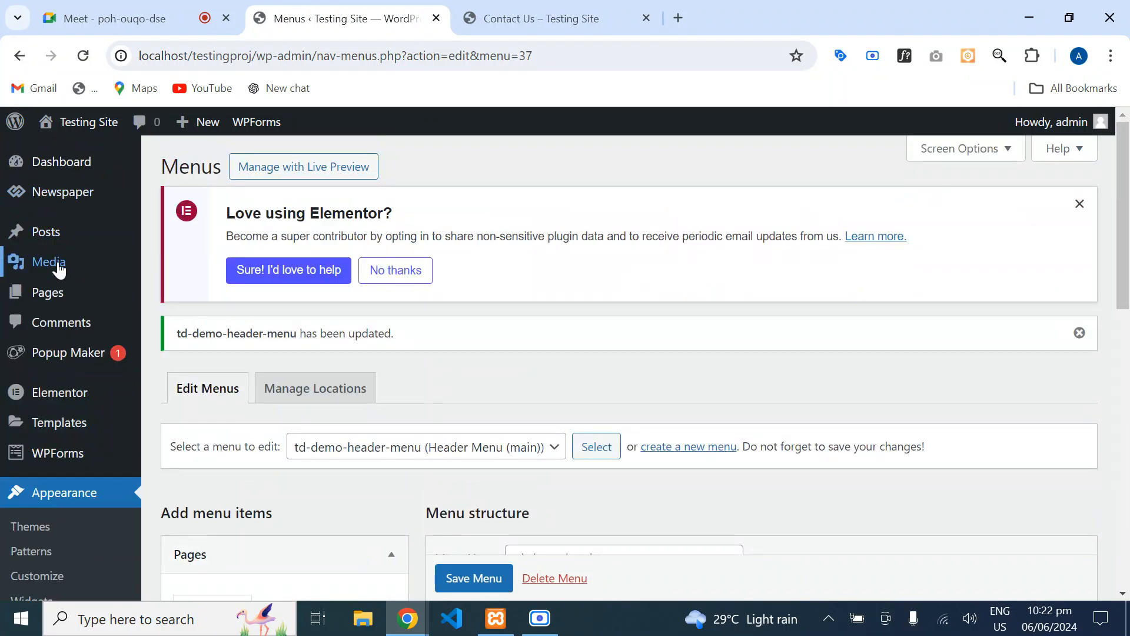
{"action": "mouse_move", "coordinate": [52, 300]}
{"action": "left_click", "coordinate": [183, 301]}
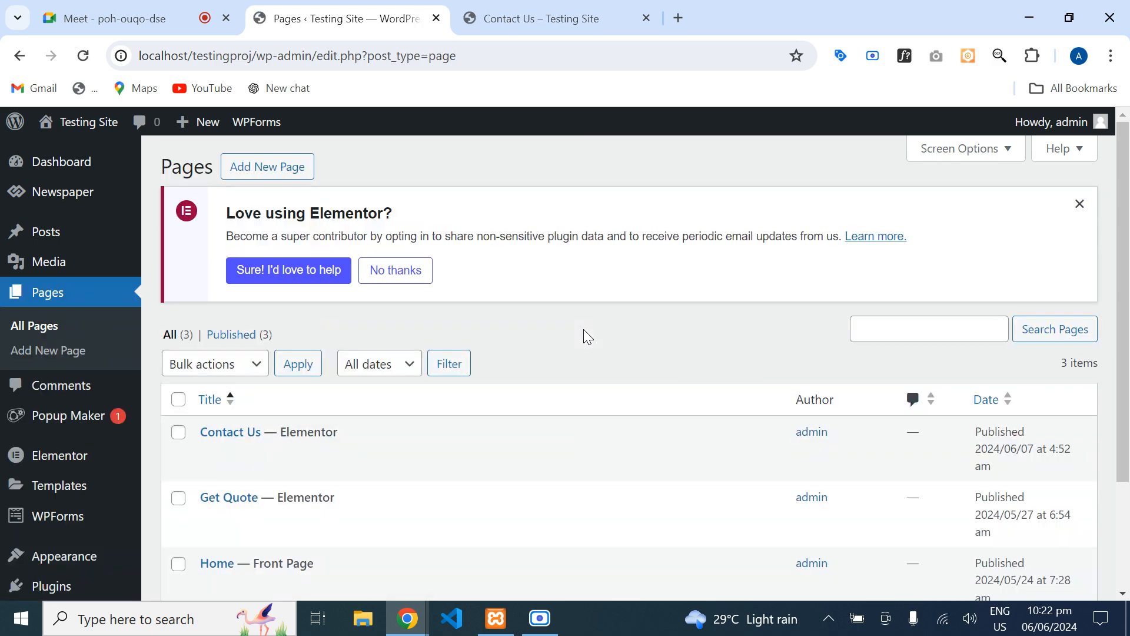
{"action": "scroll", "coordinate": [1129, 252], "scroll_direction": "down", "scroll_amount": 2}
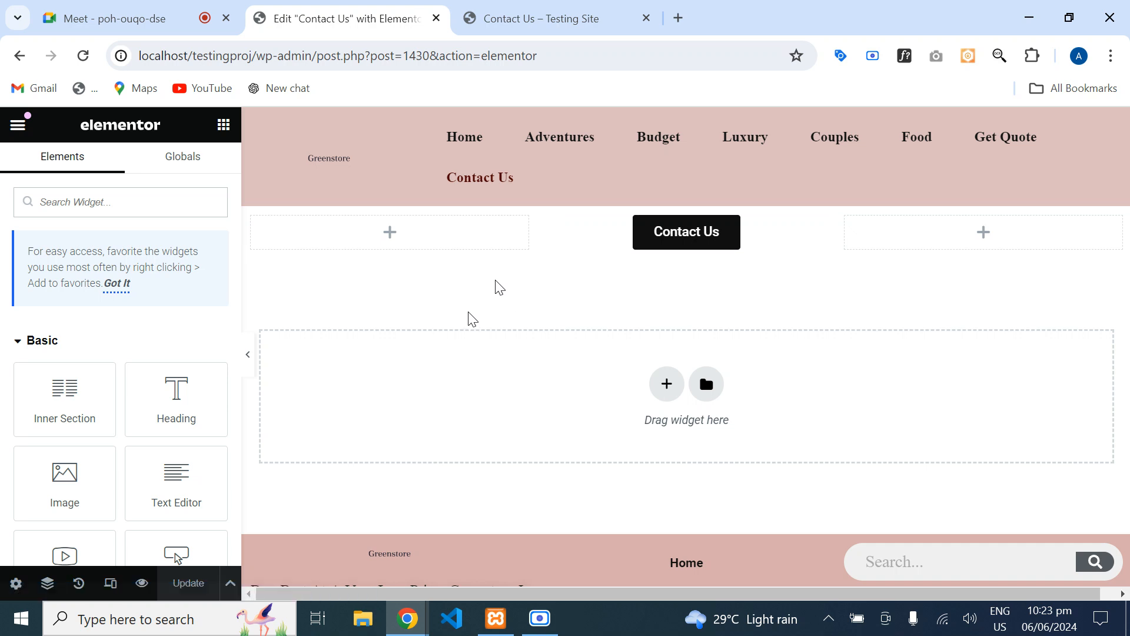
{"action": "left_click", "coordinate": [667, 384]}
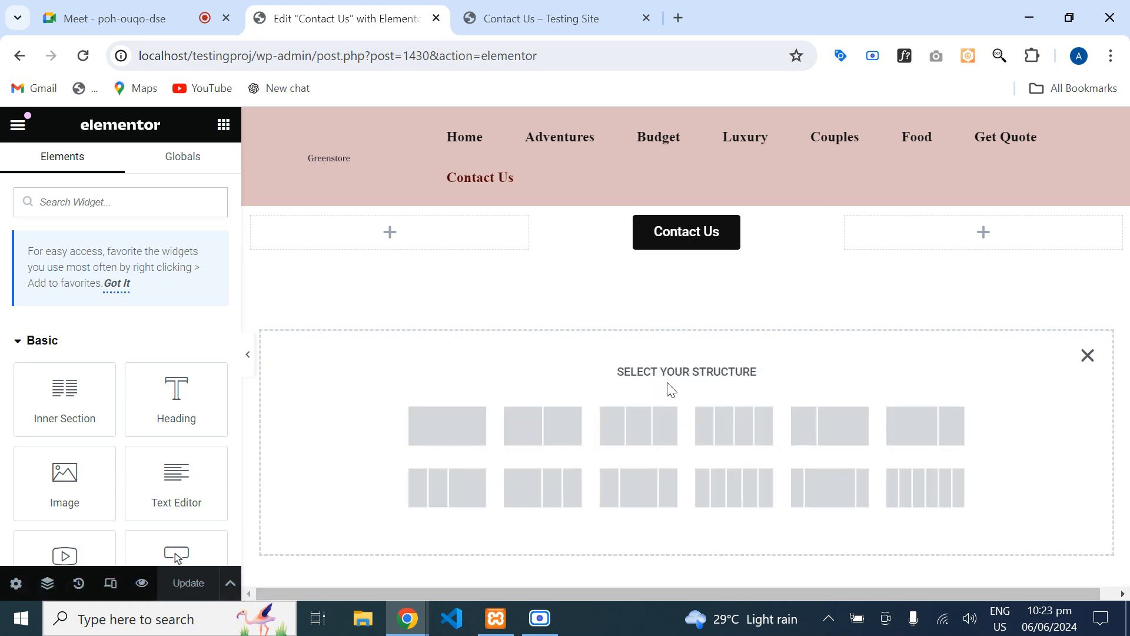
{"action": "left_click", "coordinate": [470, 440]}
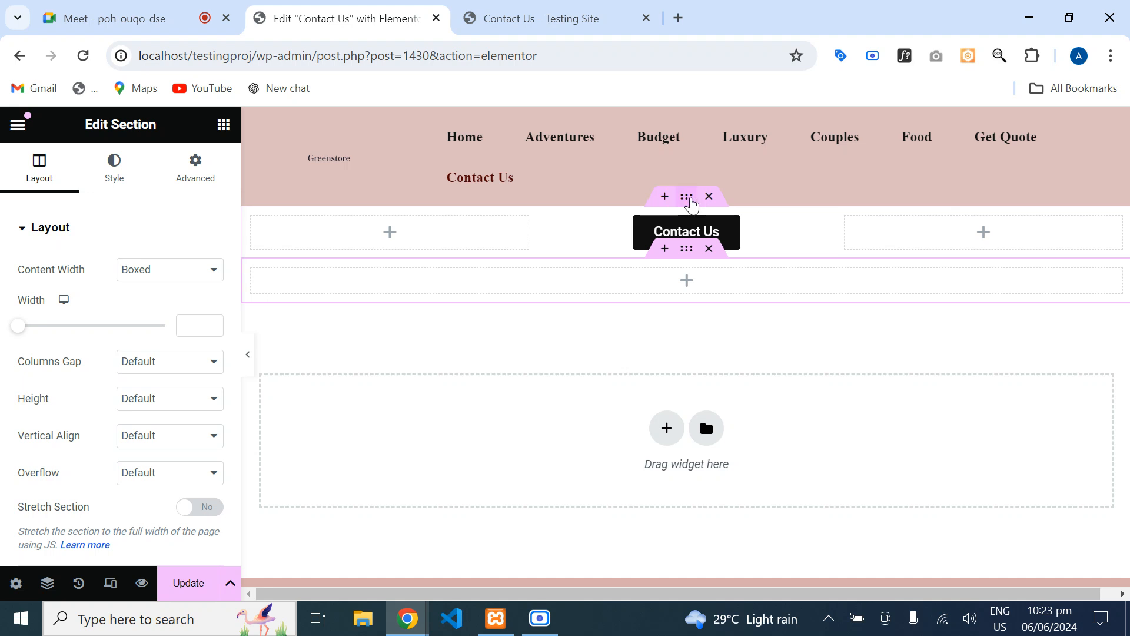
- Try to copy the section holding the Contact Us button and paste it into the new section's column
{"action": "right_click", "coordinate": [692, 203]}
{"action": "left_click", "coordinate": [723, 294]}
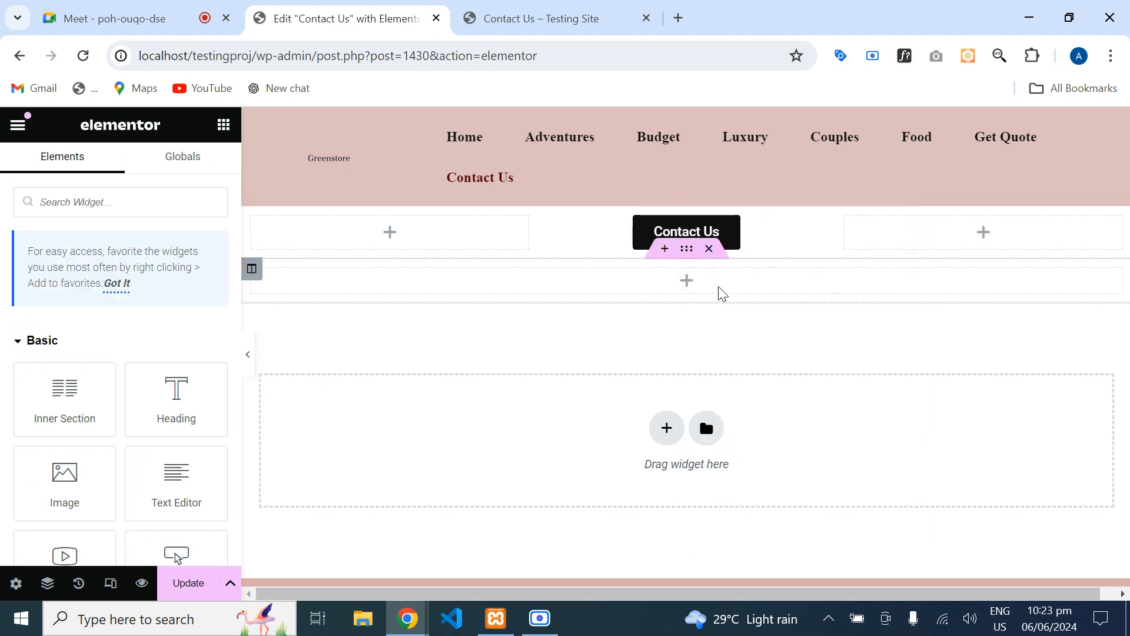
{"action": "right_click", "coordinate": [666, 288]}
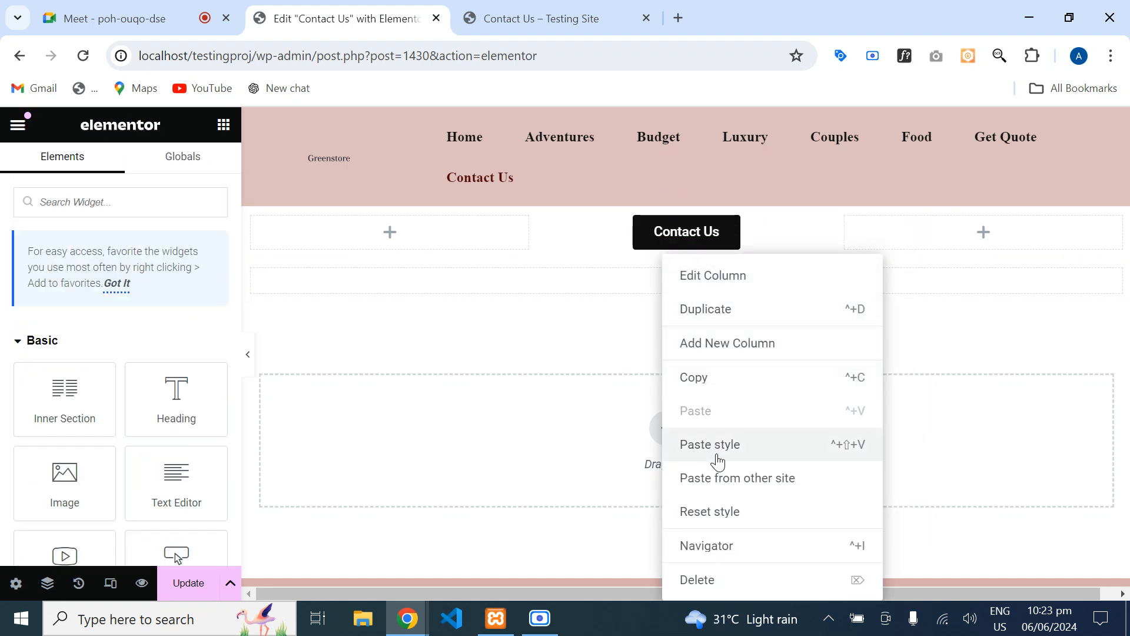
{"action": "left_click", "coordinate": [626, 288]}
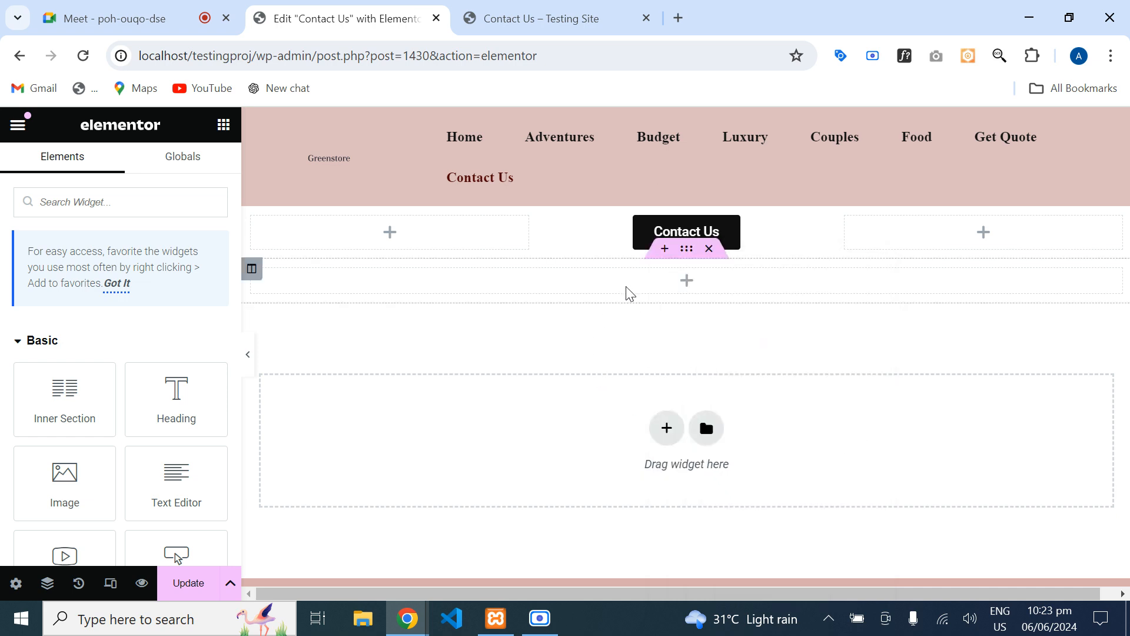
{"action": "right_click", "coordinate": [655, 273]}
{"action": "left_click", "coordinate": [601, 345]}
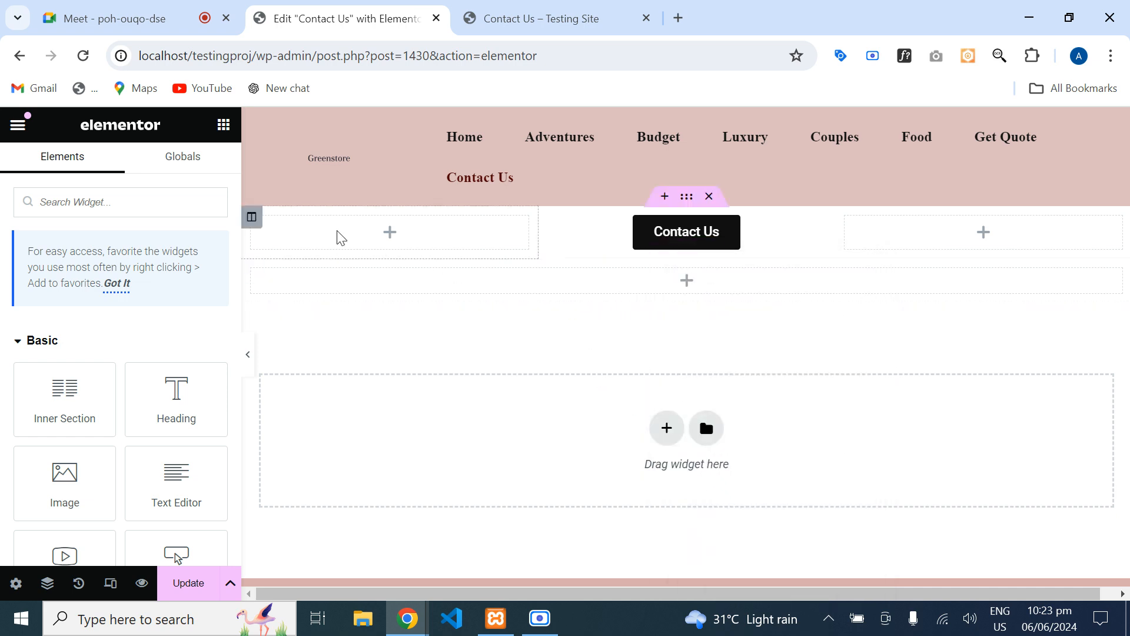
- Copy the column holding the Contact Us button and paste it into the new section below
{"action": "right_click", "coordinate": [545, 218]}
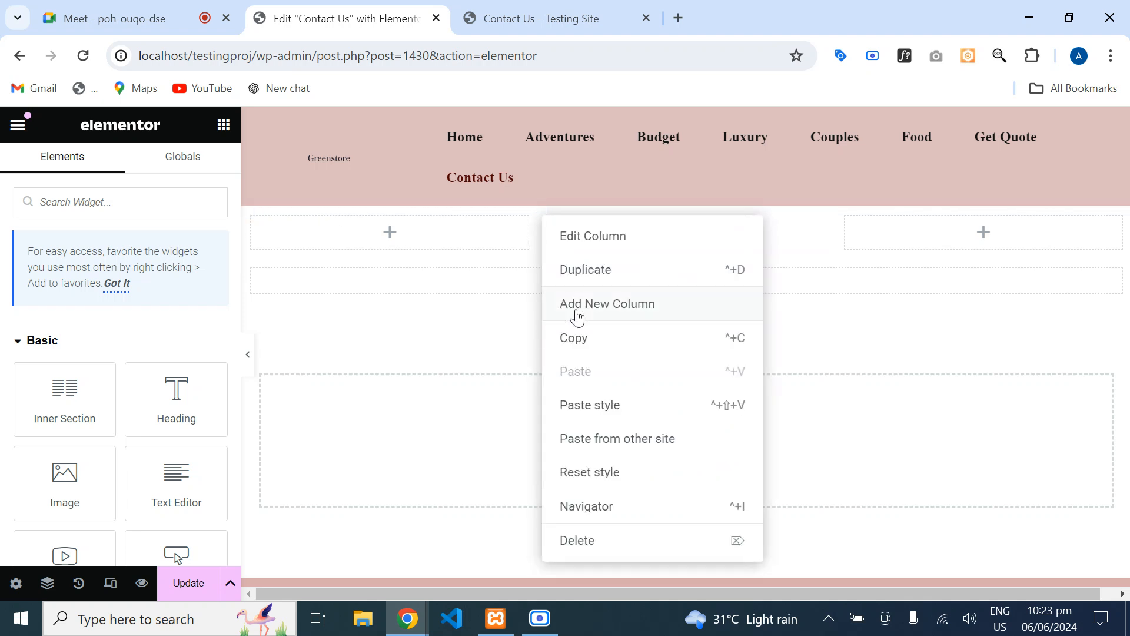
{"action": "left_click", "coordinate": [575, 340]}
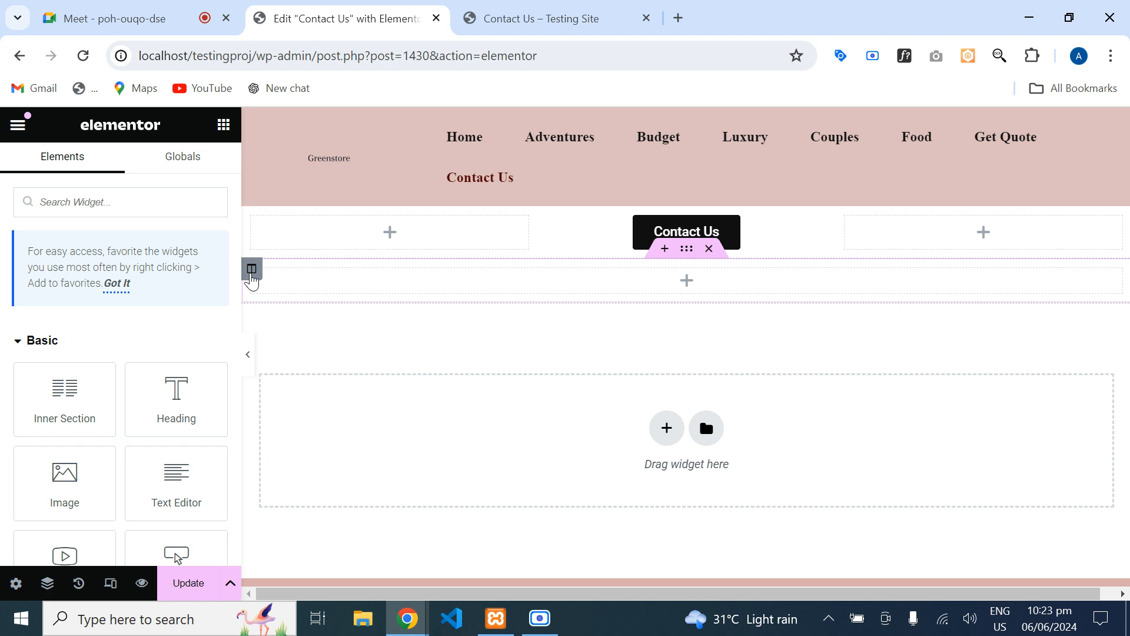
{"action": "right_click", "coordinate": [251, 275]}
{"action": "left_click", "coordinate": [298, 417]}
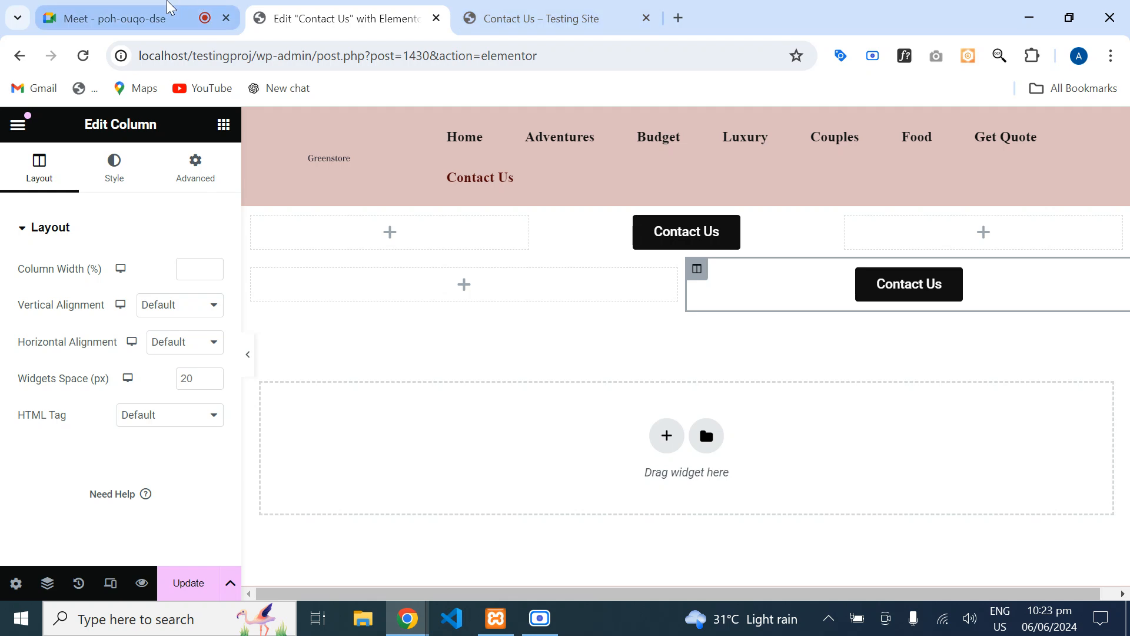
- Delete the original section with the Contact Us button and add a third column to the remaining section
{"action": "left_click", "coordinate": [172, 8]}
{"action": "left_click", "coordinate": [298, 12]}
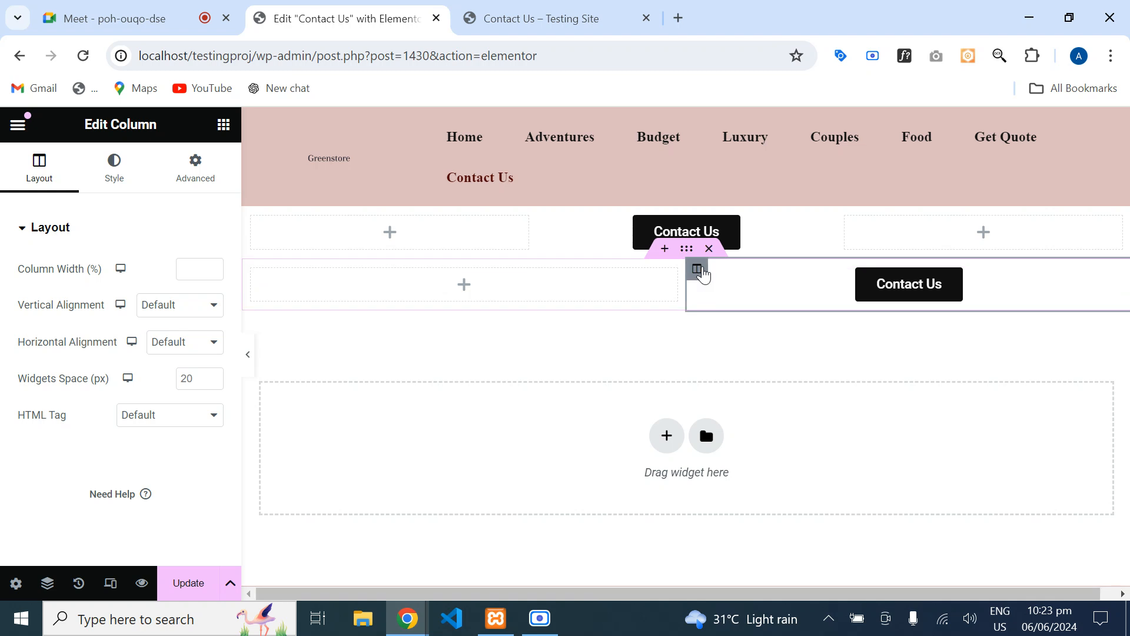
{"action": "left_click", "coordinate": [709, 197]}
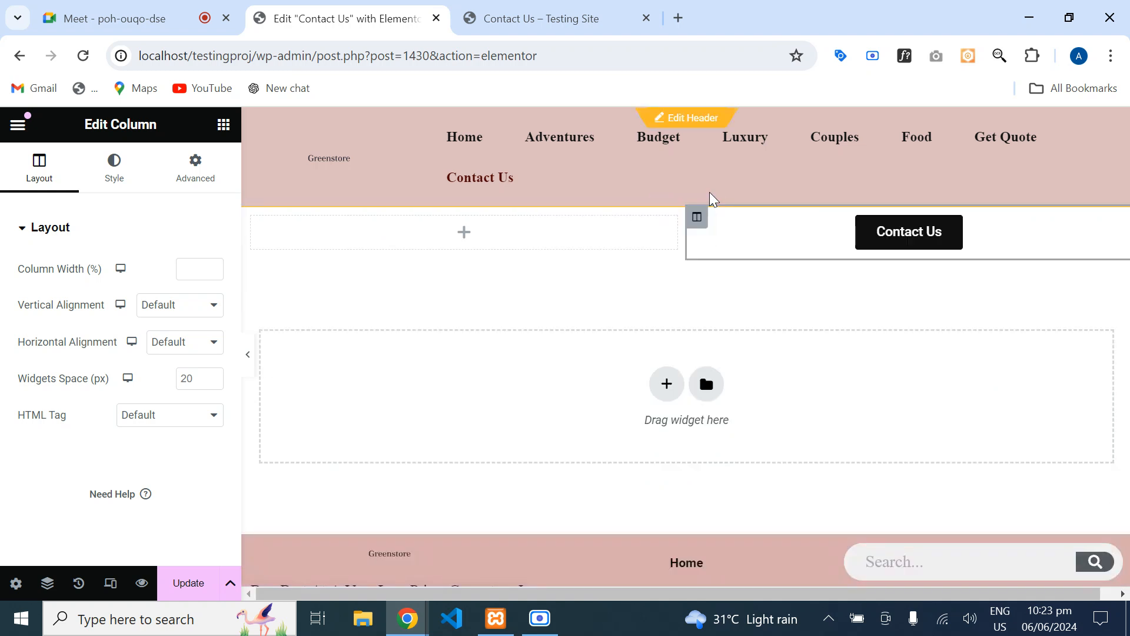
{"action": "right_click", "coordinate": [698, 219]}
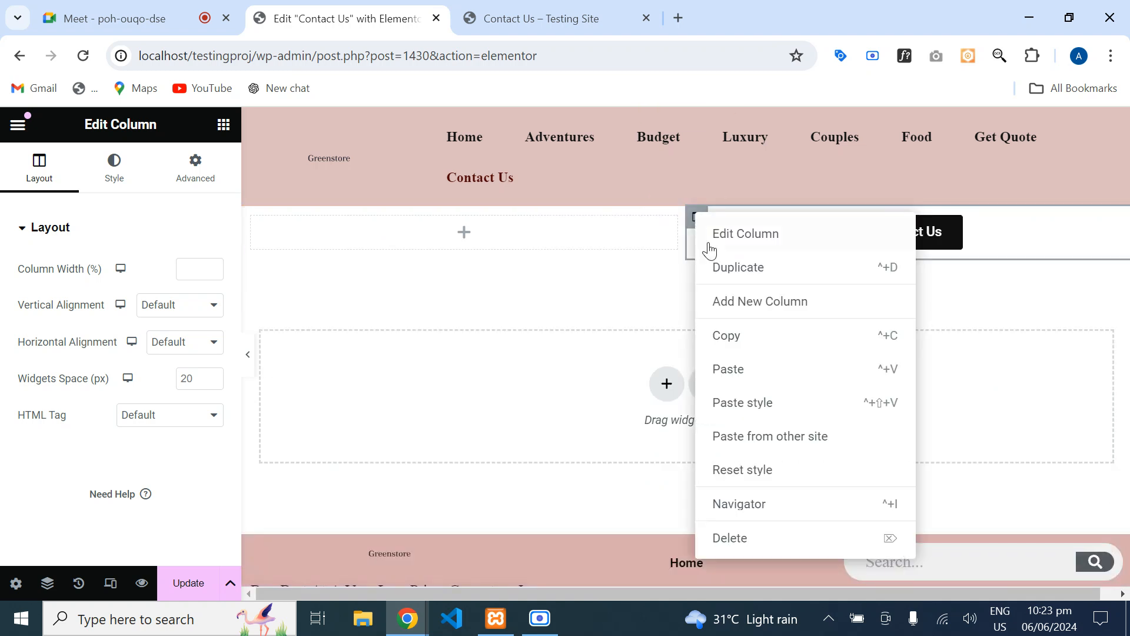
{"action": "left_click", "coordinate": [748, 302]}
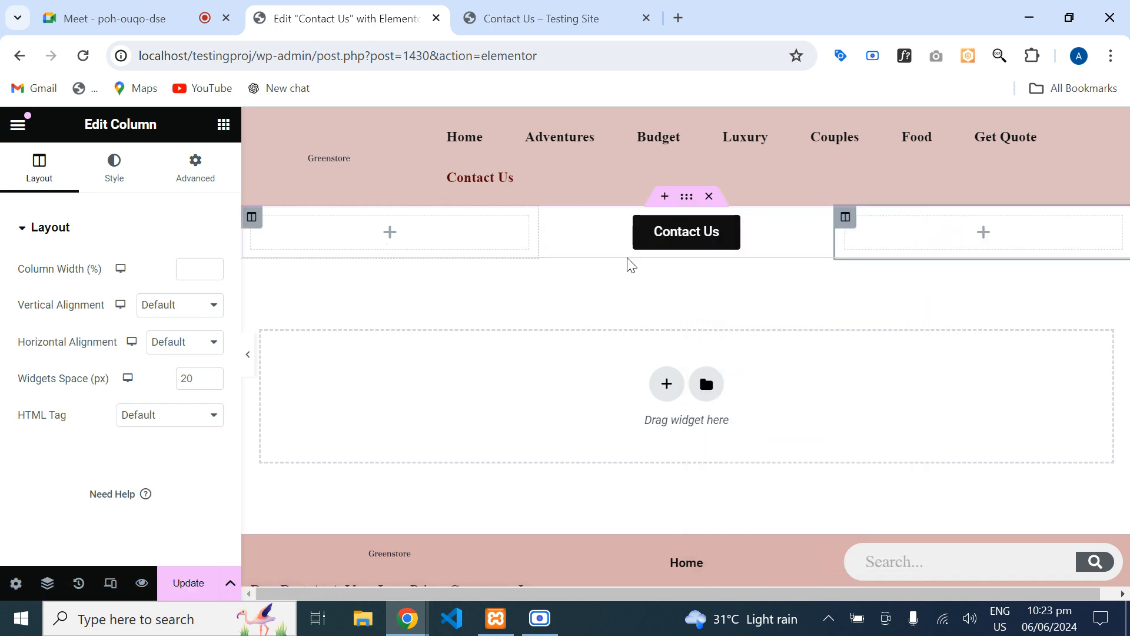
- Add a two-column section below the Contact Us button and place a heading reading "Our Address:" in its first column
{"action": "left_click", "coordinate": [666, 386]}
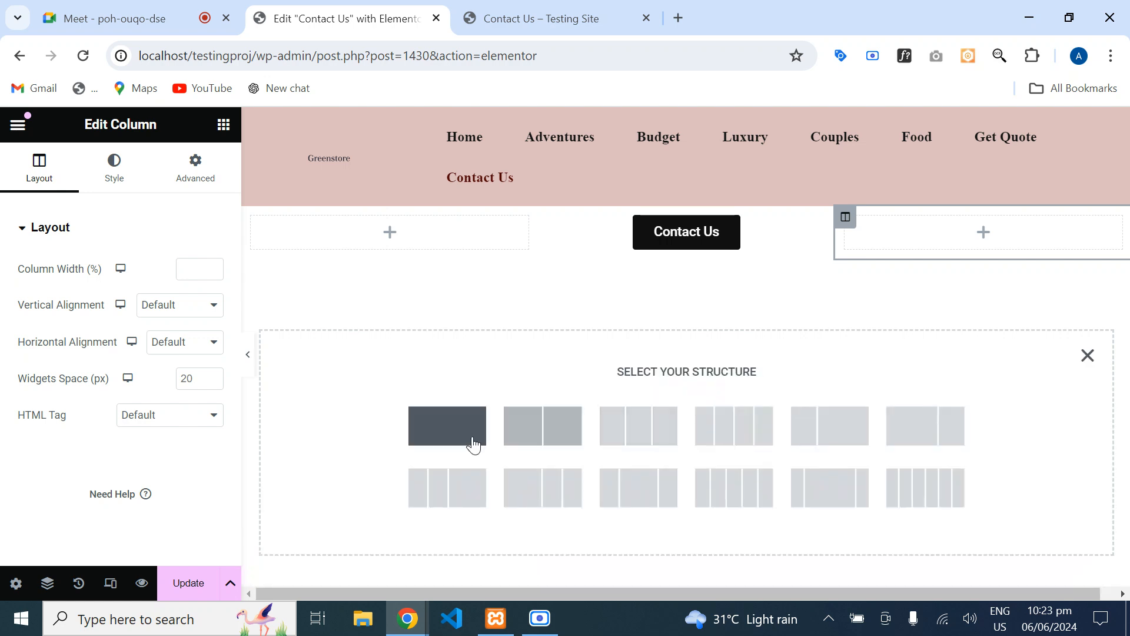
{"action": "left_click", "coordinate": [560, 442]}
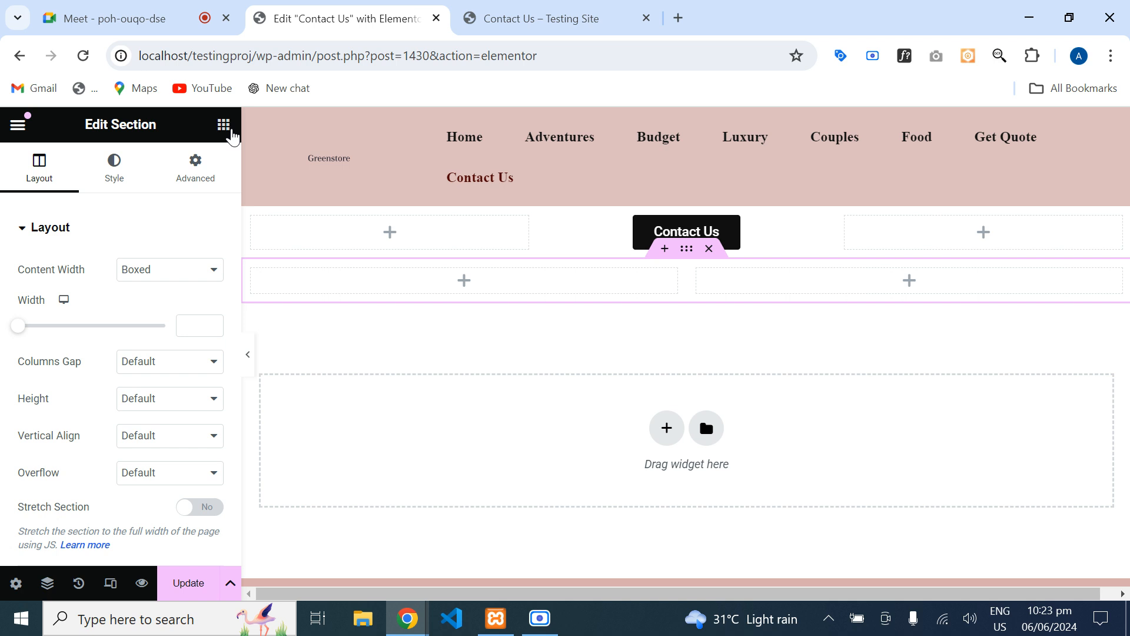
{"action": "left_click", "coordinate": [224, 126]}
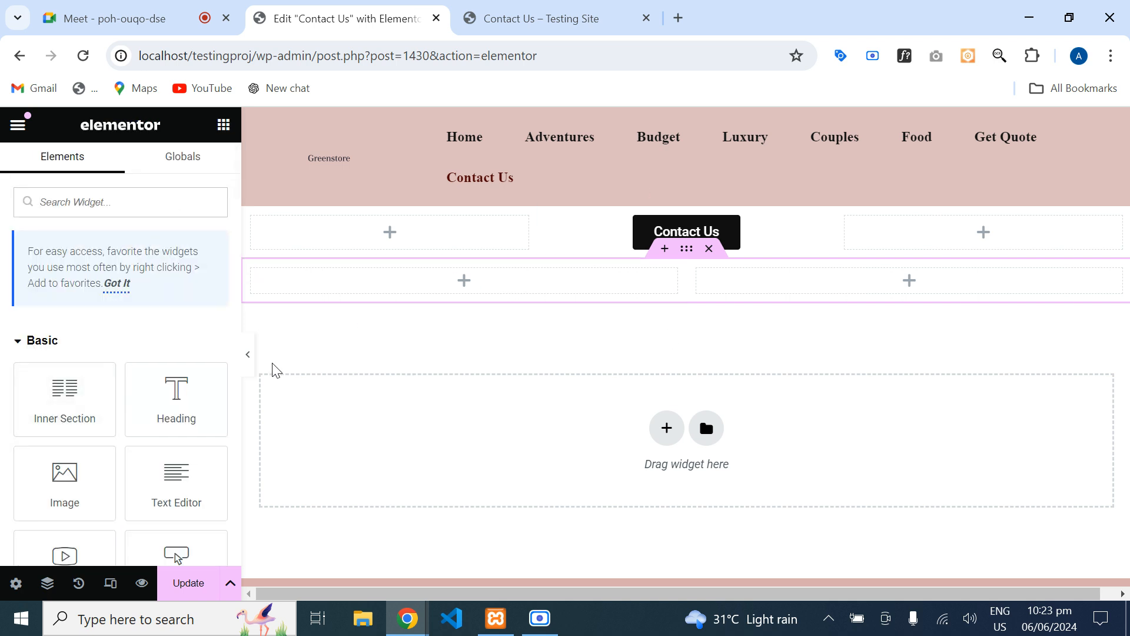
{"action": "left_click_drag", "start_coordinate": [176, 401], "coordinate": [442, 288]}
{"action": "left_click_drag", "start_coordinate": [158, 293], "coordinate": [3, 288]}
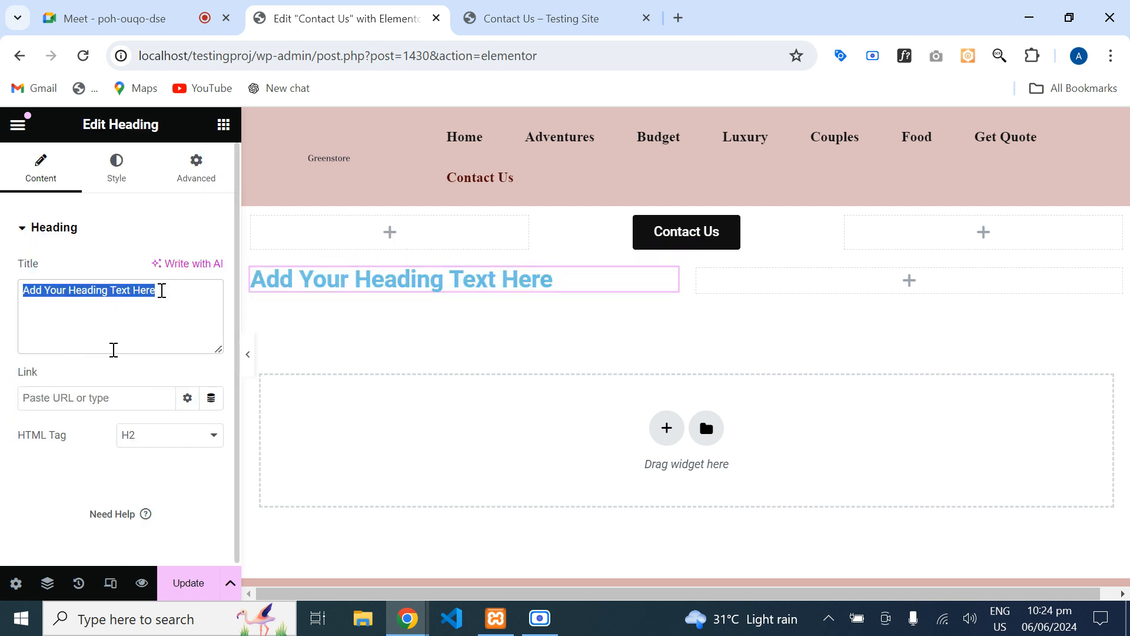
{"action": "type", "text": "Our Address:"}
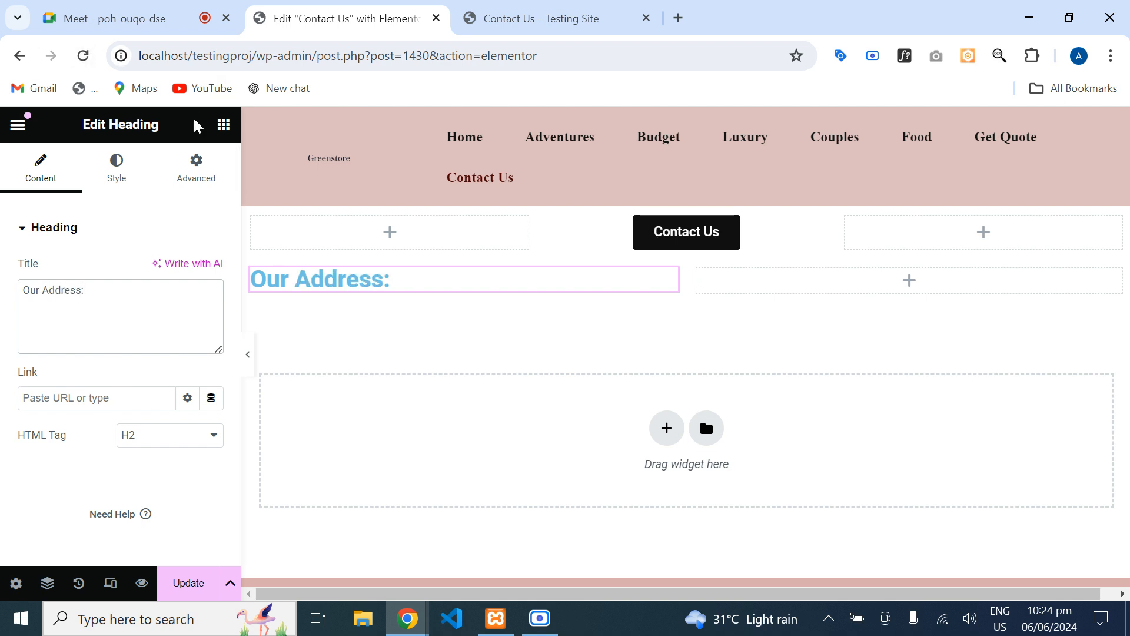
- Add a text editor widget under the Our Address heading and a Google Maps widget in the second column
{"action": "left_click", "coordinate": [230, 126]}
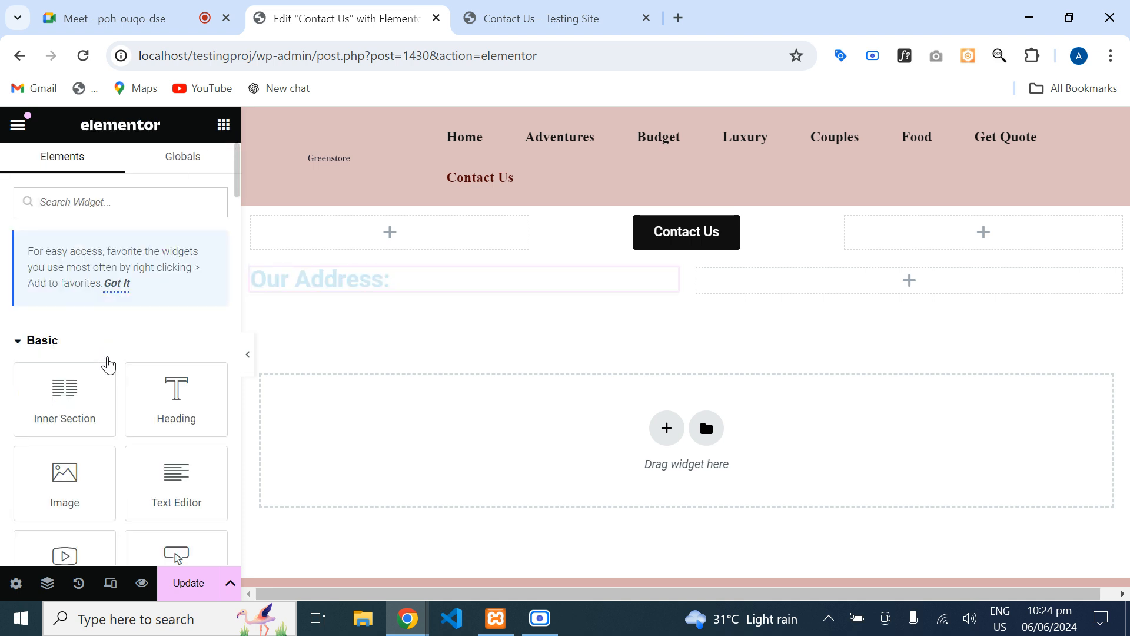
{"action": "left_click_drag", "start_coordinate": [177, 488], "coordinate": [335, 278]}
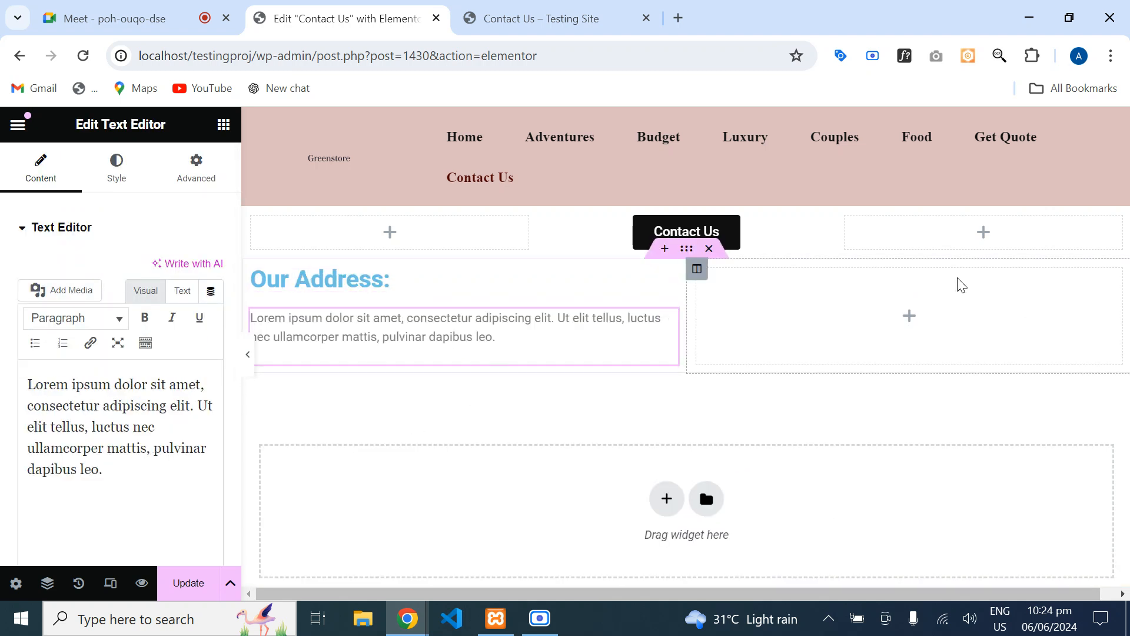
{"action": "left_click", "coordinate": [762, 310]}
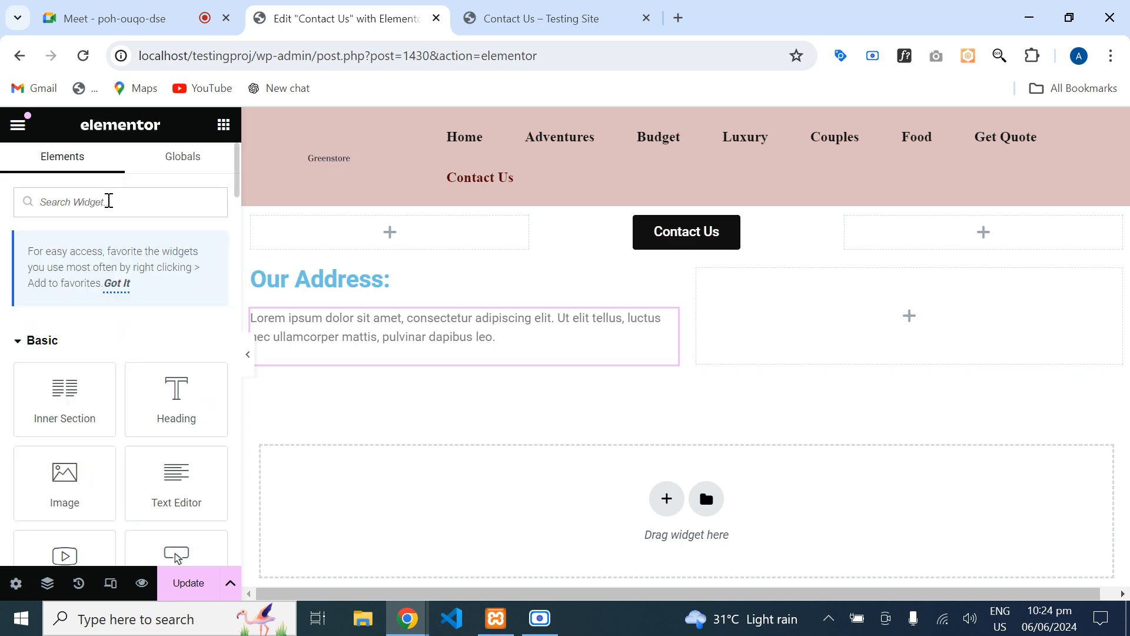
{"action": "left_click", "coordinate": [109, 201]}
{"action": "type", "text": "map"}
{"action": "left_click_drag", "start_coordinate": [97, 385], "coordinate": [786, 328]}
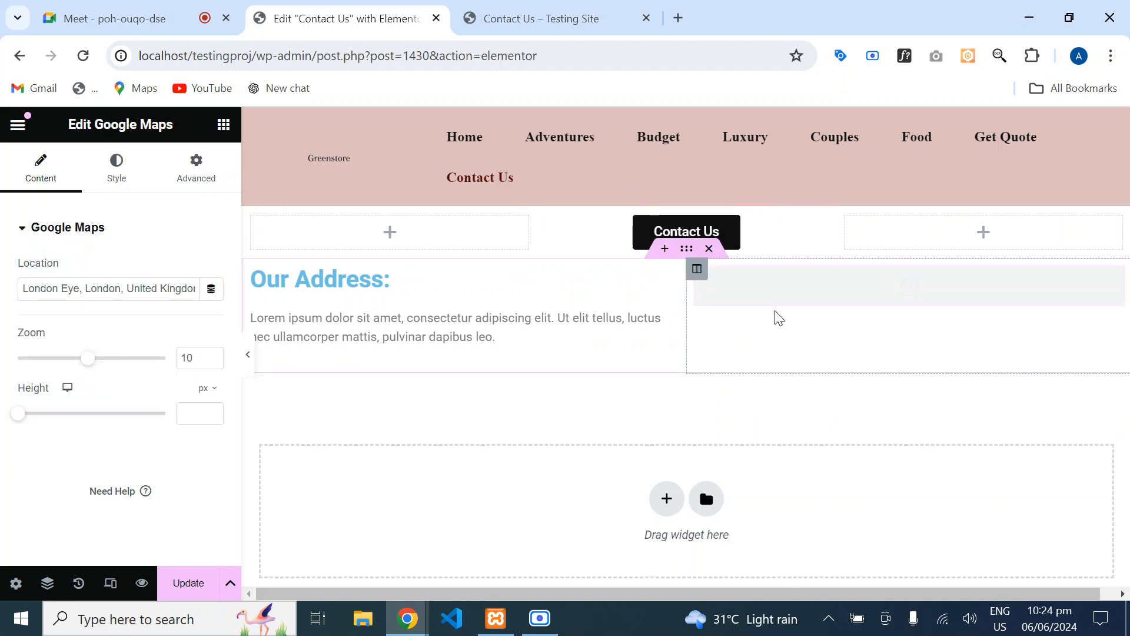
{"action": "triple_click", "coordinate": [108, 289]}
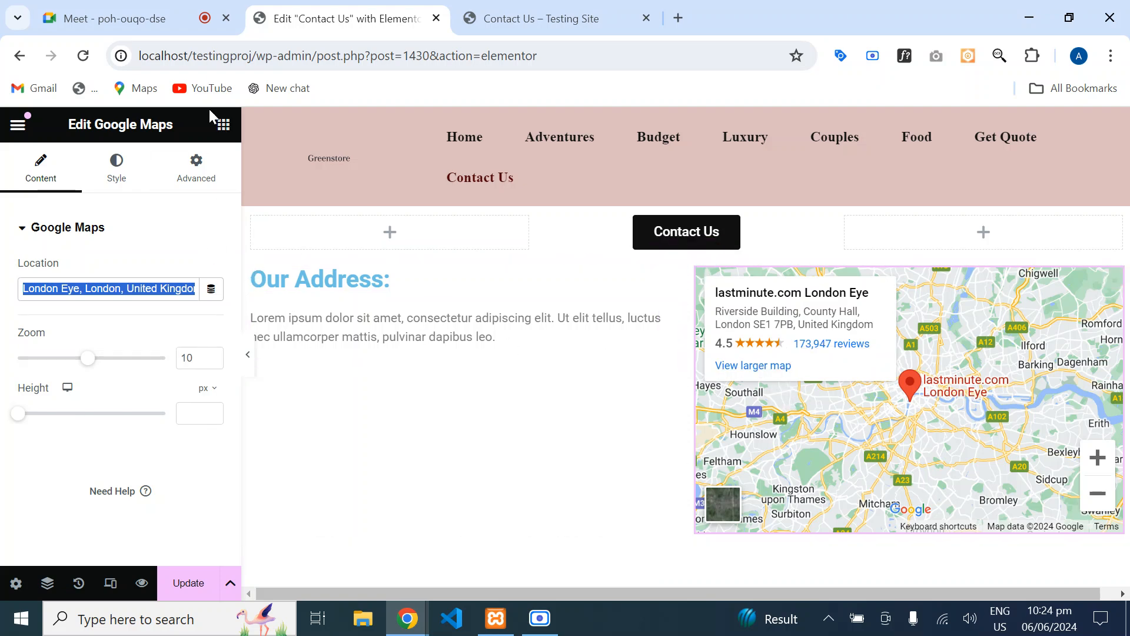
- Add a Social Icons widget below the address text and align the icons left
{"action": "left_click", "coordinate": [221, 131]}
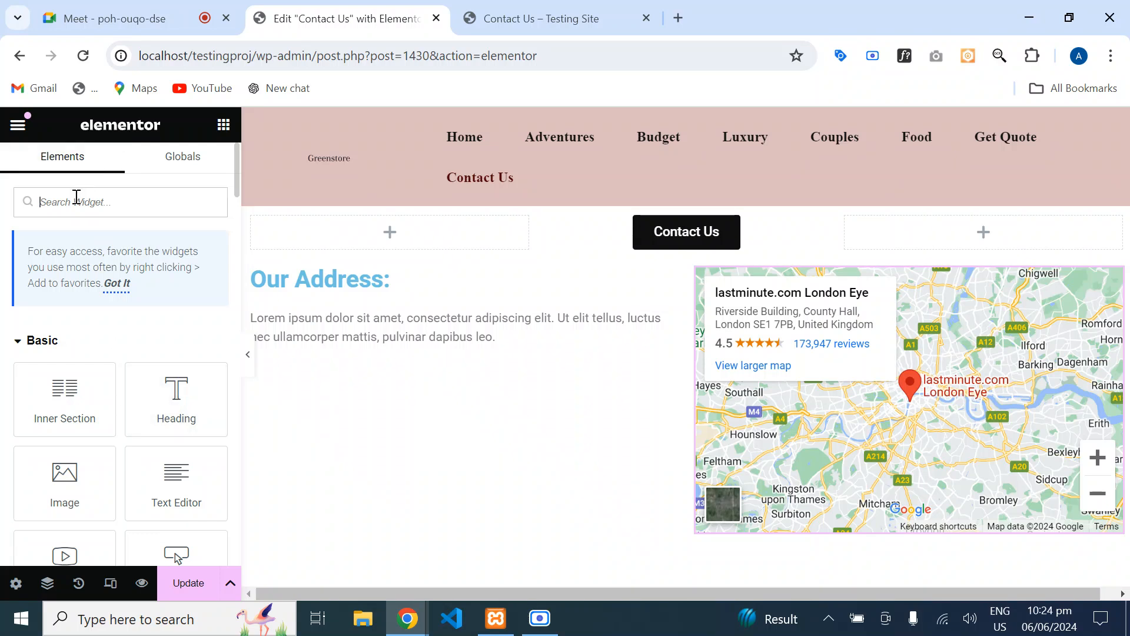
{"action": "type", "text": "soc"}
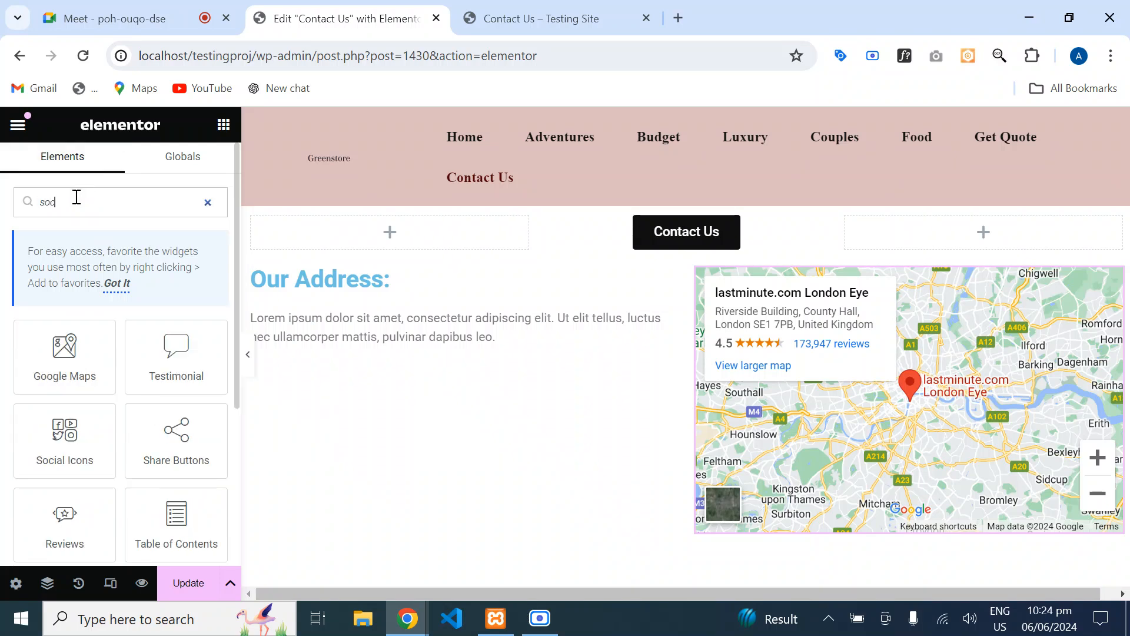
{"action": "left_click_drag", "start_coordinate": [76, 459], "coordinate": [376, 356]}
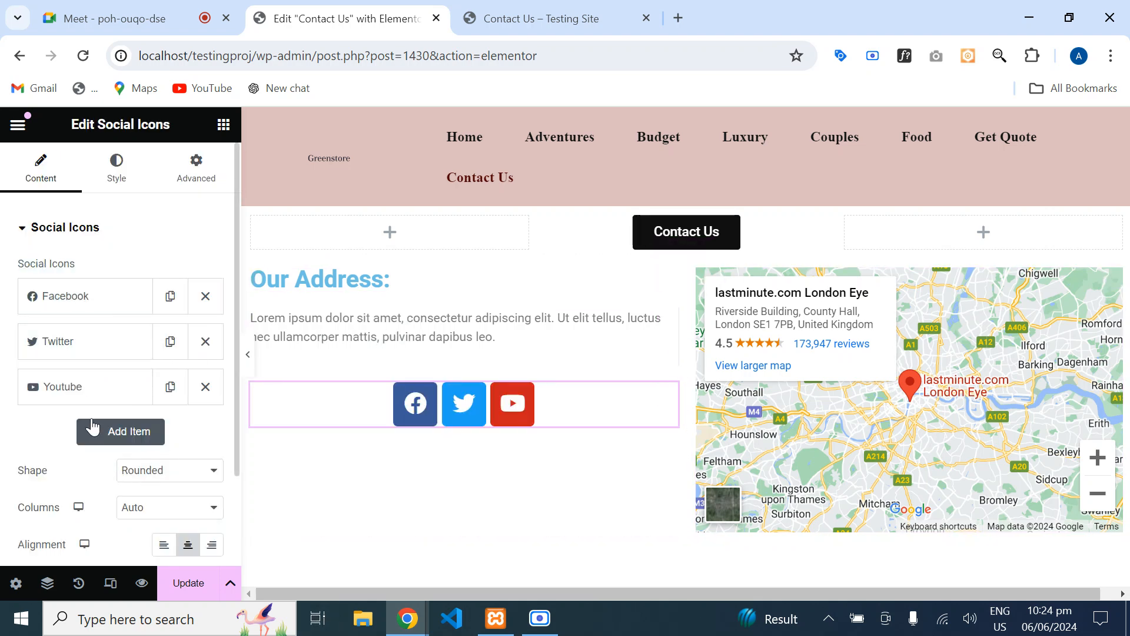
{"action": "left_click", "coordinate": [163, 545]}
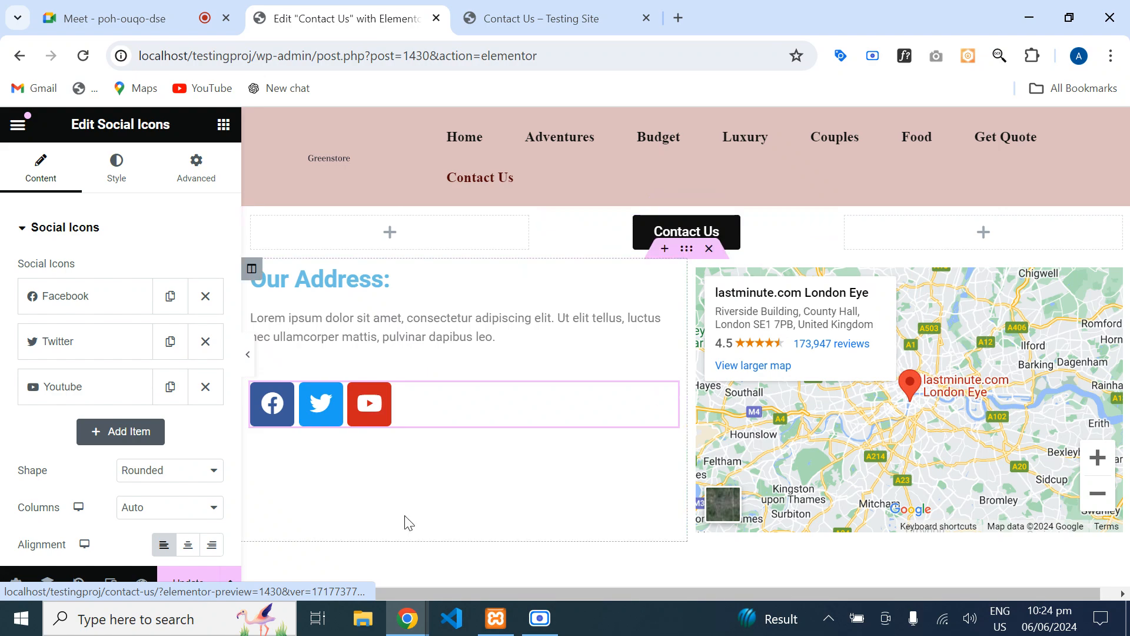
- Copy the Contact Us button, paste it below the social icons in the first column, and align it left
{"action": "scroll", "coordinate": [939, 445], "scroll_direction": "down", "scroll_amount": 8}
{"action": "scroll", "coordinate": [893, 434], "scroll_direction": "up", "scroll_amount": 6}
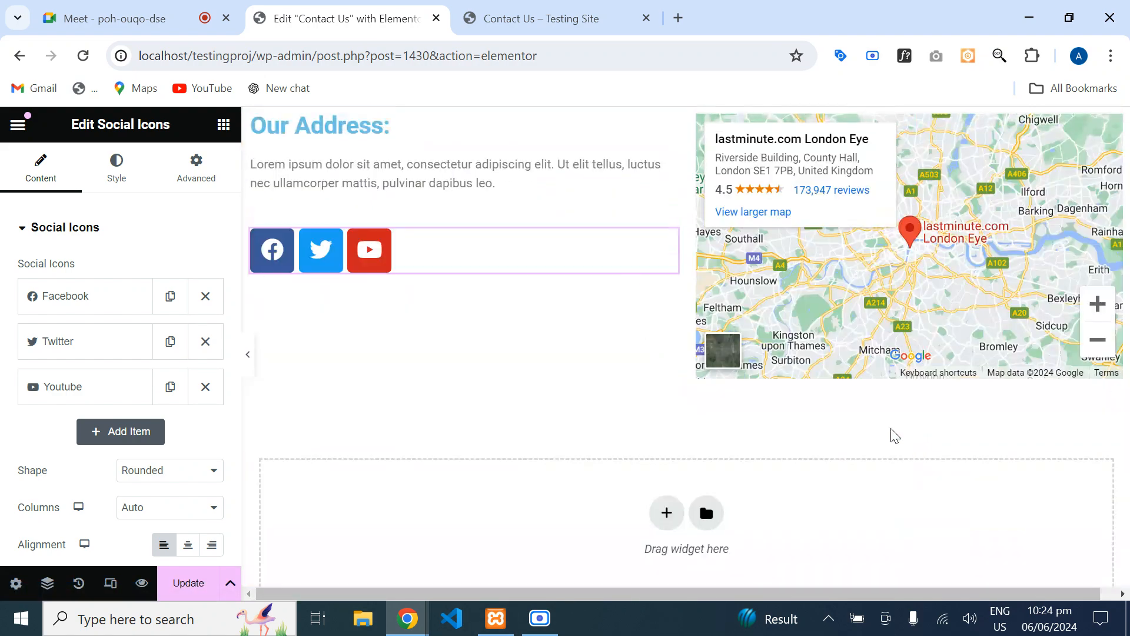
{"action": "scroll", "coordinate": [696, 349], "scroll_direction": "up", "scroll_amount": 3}
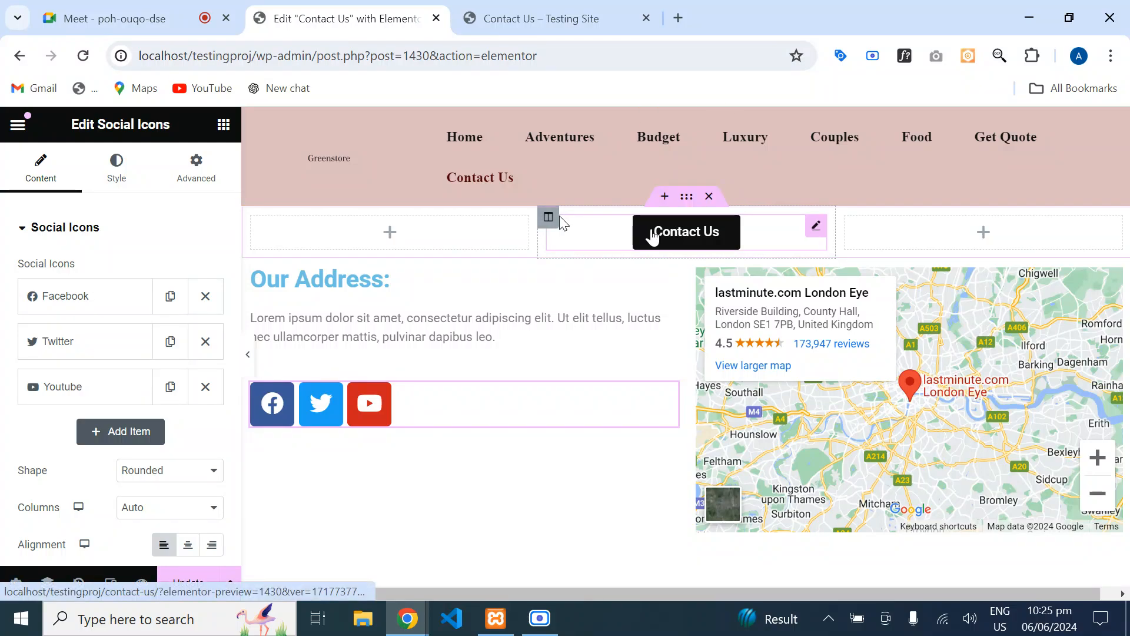
{"action": "right_click", "coordinate": [651, 233]}
{"action": "left_click", "coordinate": [699, 321]}
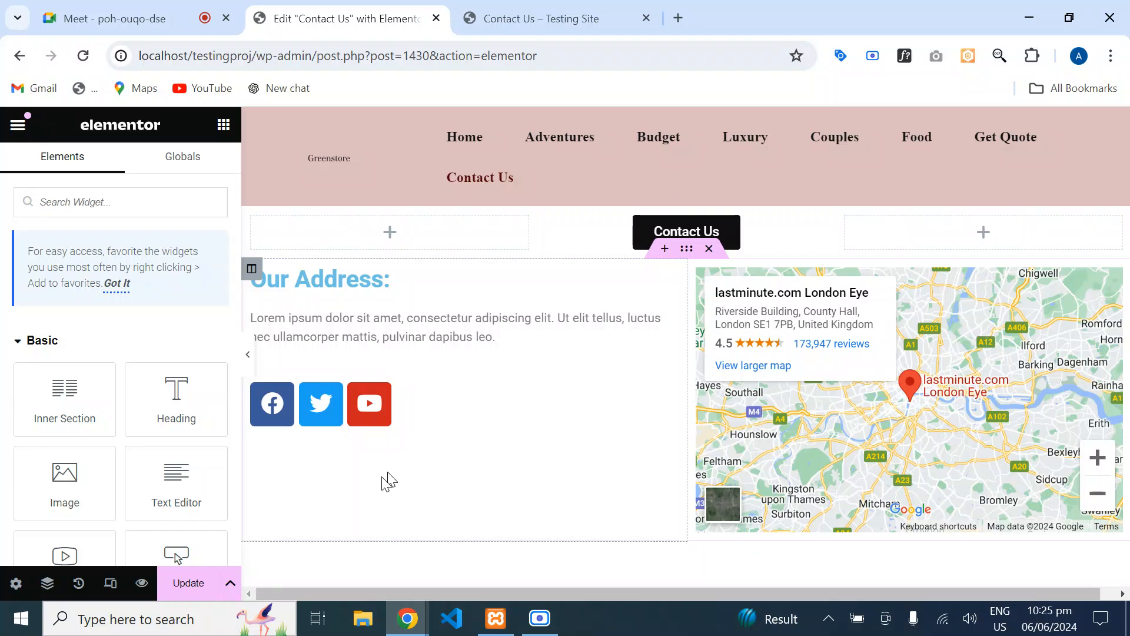
{"action": "right_click", "coordinate": [315, 497]}
{"action": "left_click", "coordinate": [396, 407]}
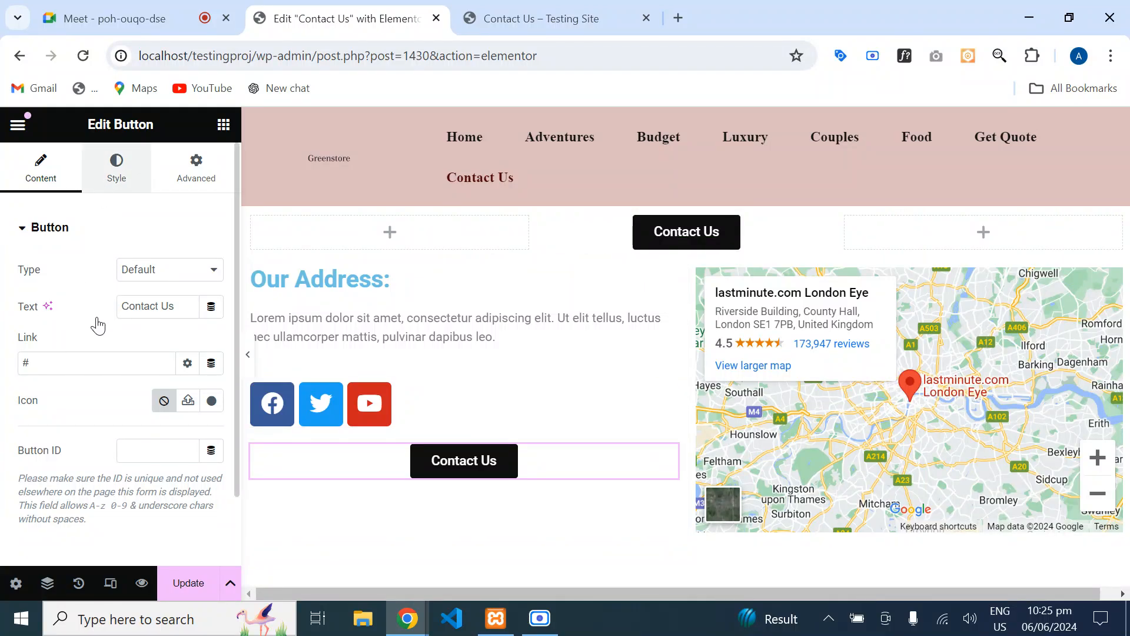
{"action": "left_click", "coordinate": [117, 168]}
{"action": "left_click", "coordinate": [140, 270]}
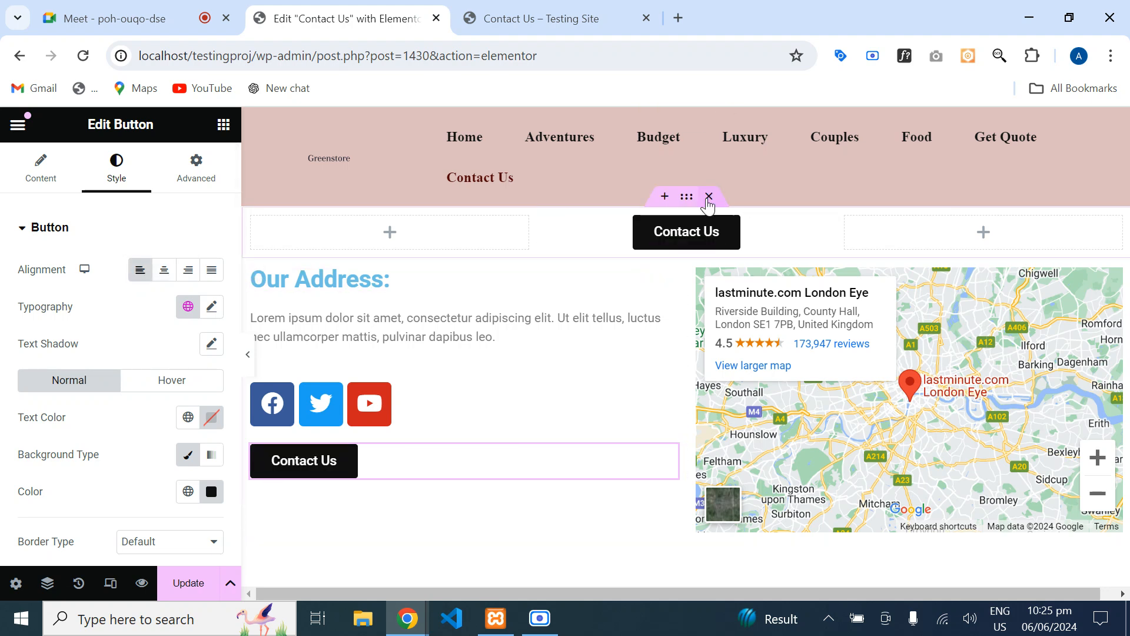
- Delete the three-column section above the address section and update the page
{"action": "left_click", "coordinate": [708, 197]}
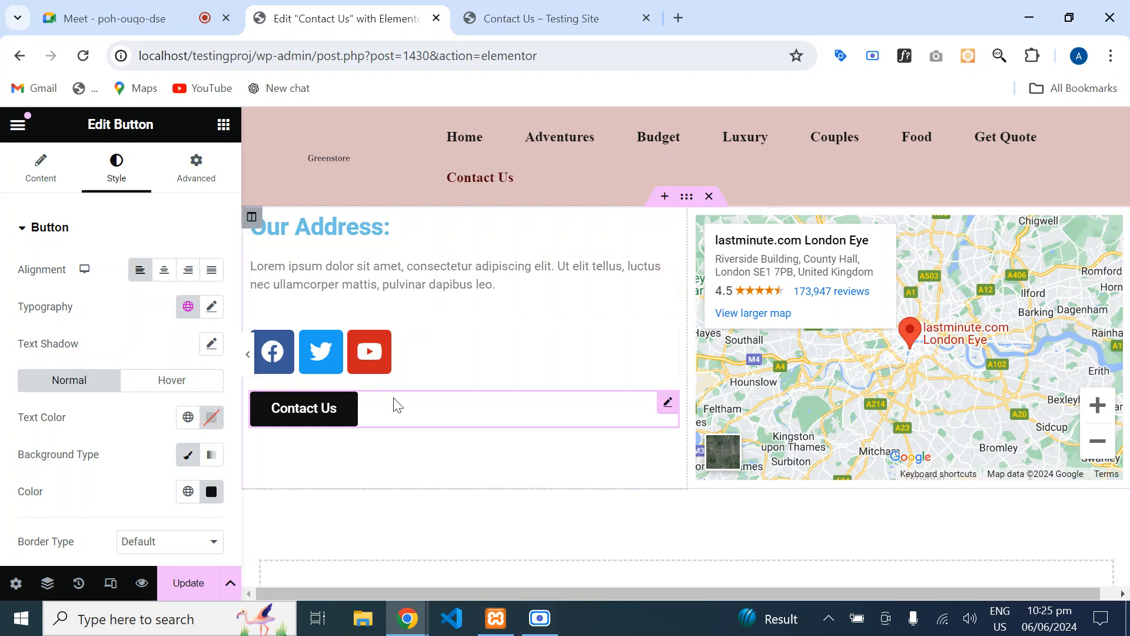
{"action": "left_click", "coordinate": [188, 583]}
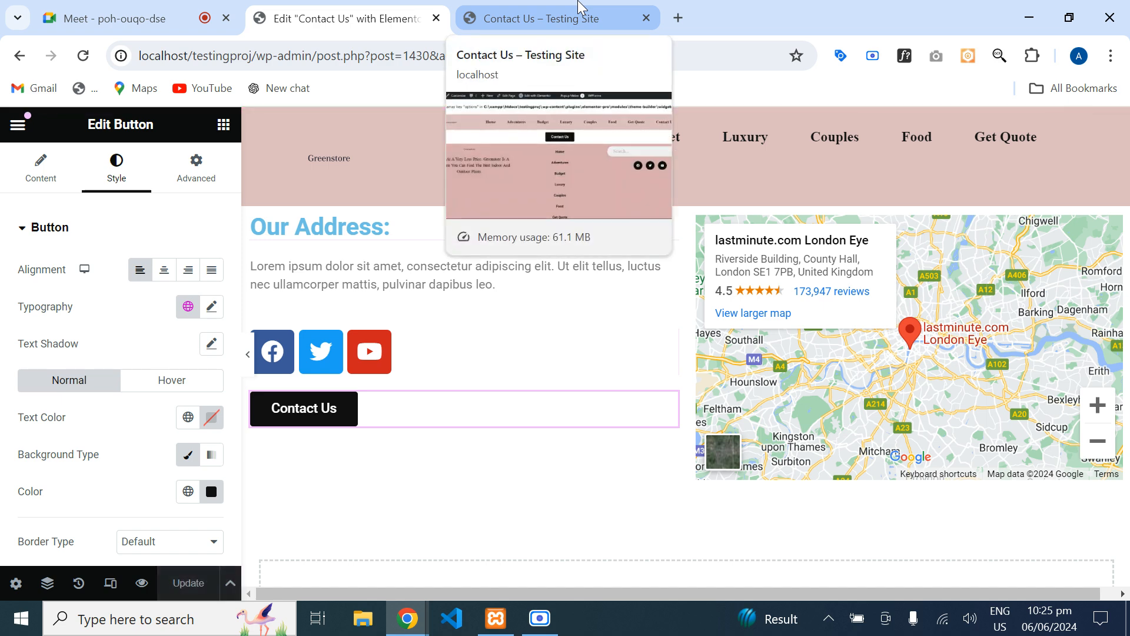
- View the published Contact Us page, dismiss its popup, and check the address, social icons, button and map layout
{"action": "left_click", "coordinate": [580, 8]}
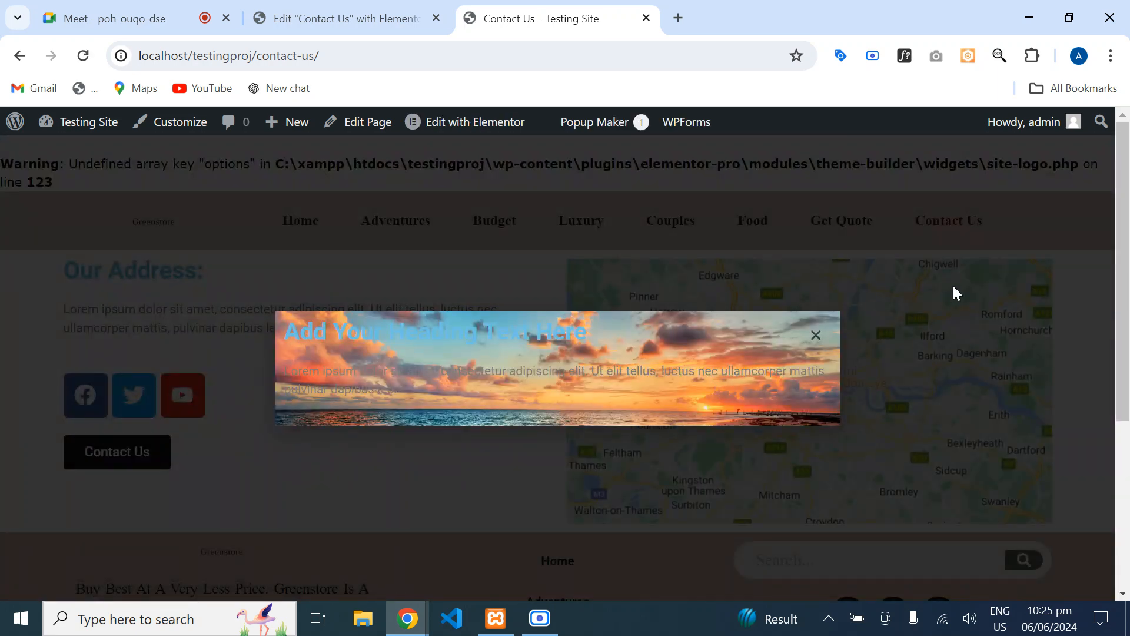
{"action": "left_click", "coordinate": [814, 334]}
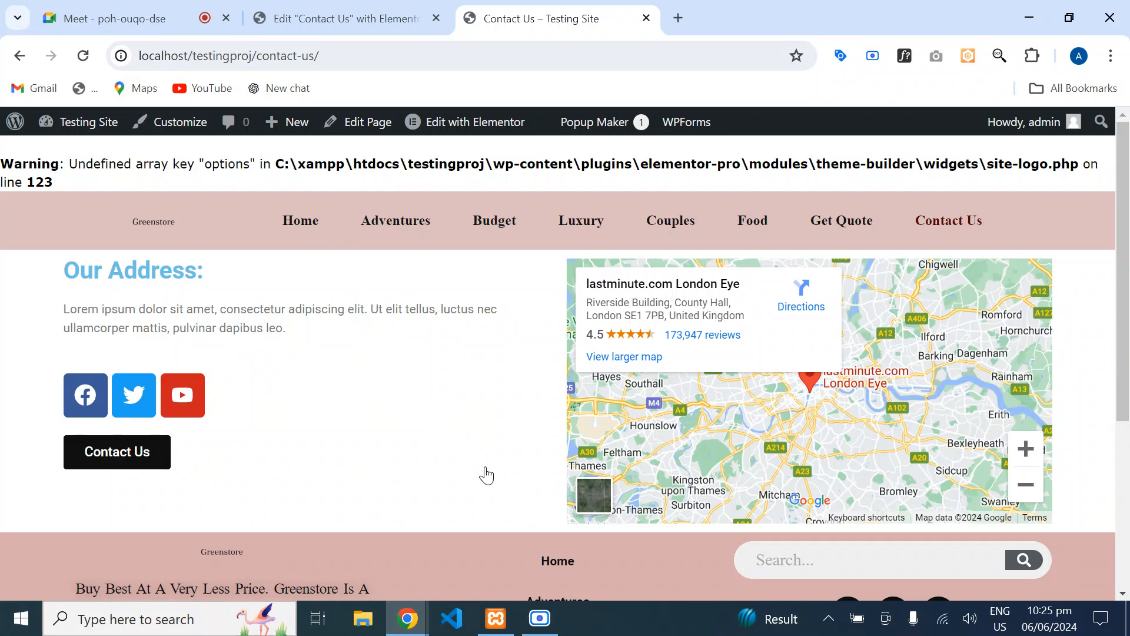
{"action": "left_click", "coordinate": [302, 9]}
{"action": "left_click", "coordinate": [487, 15]}
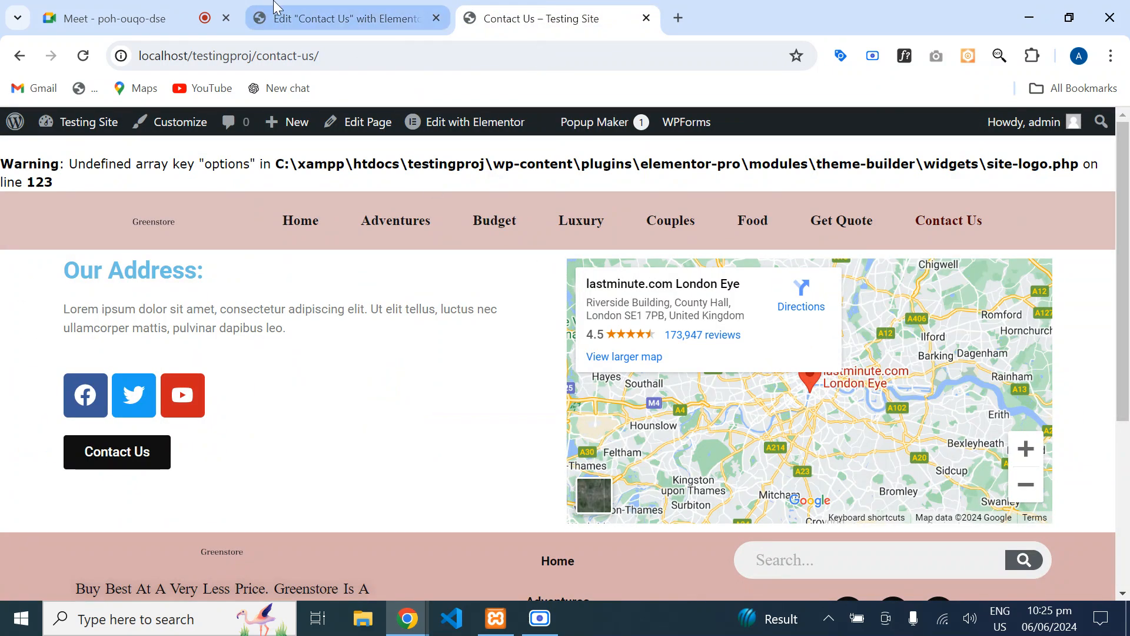
- Try a 48 px top and bottom margin on the address and map section, and clear it again
{"action": "left_click", "coordinate": [315, 8]}
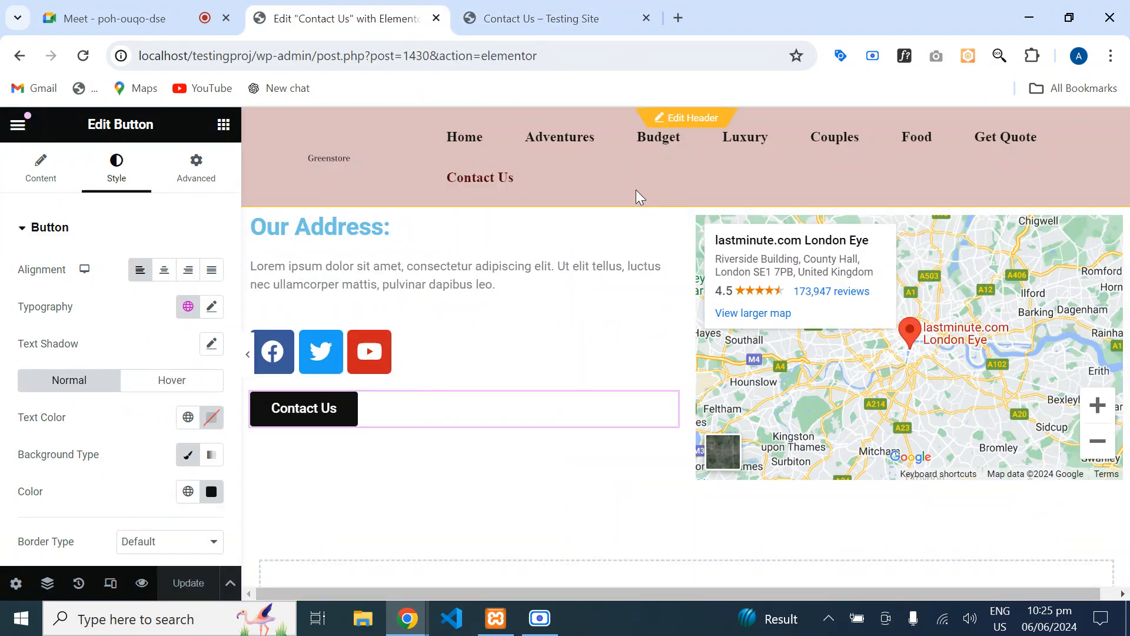
{"action": "left_click", "coordinate": [686, 198]}
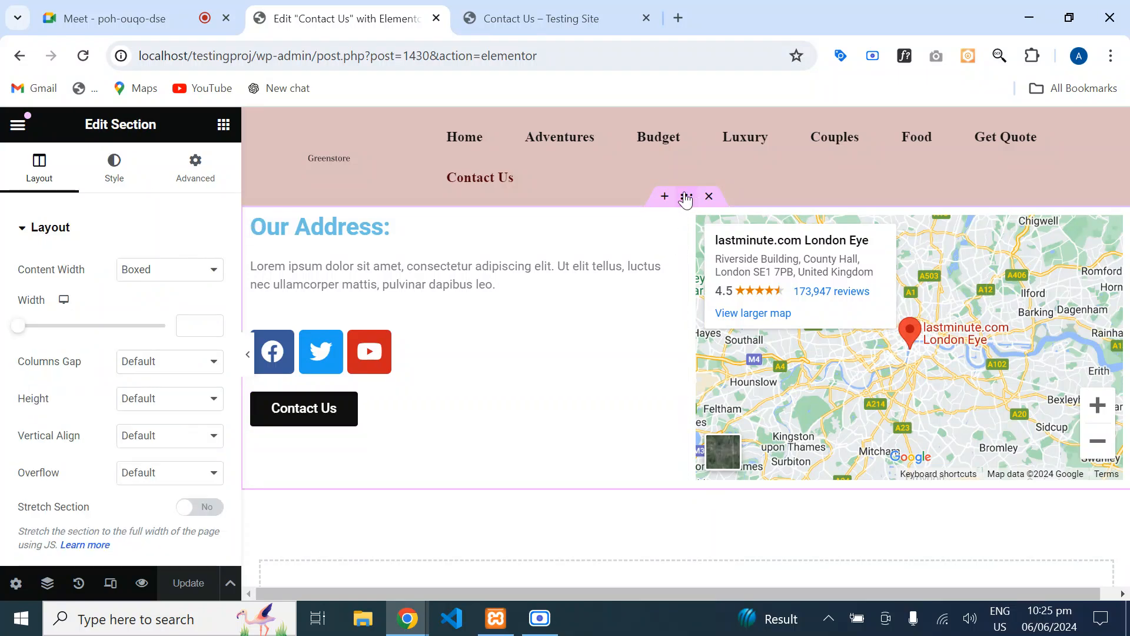
{"action": "left_click", "coordinate": [200, 168]}
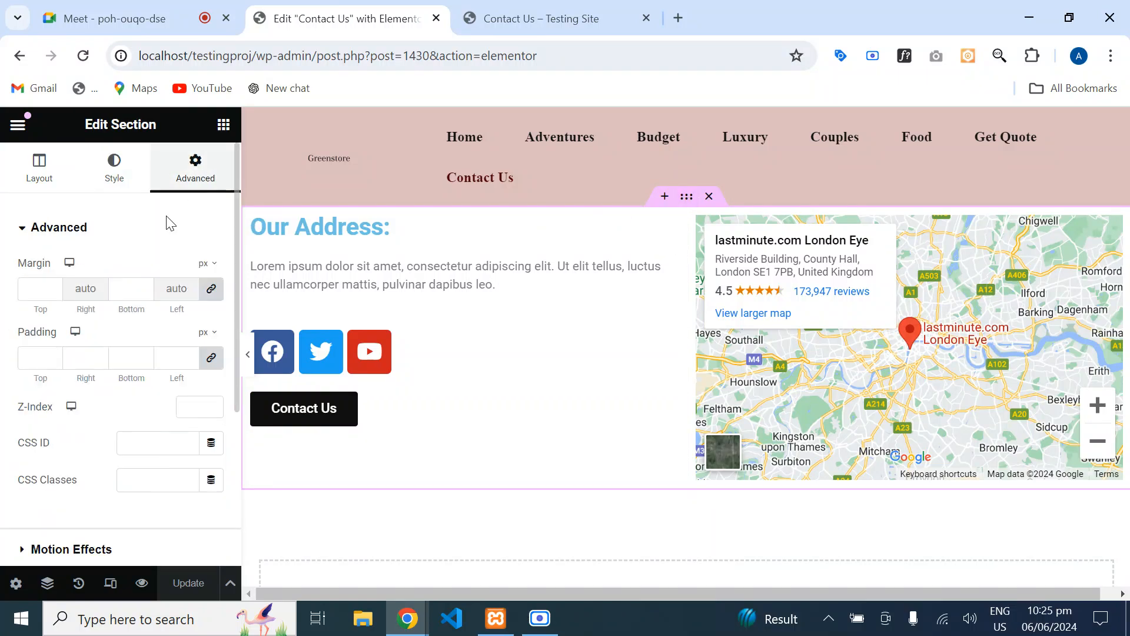
{"action": "left_click", "coordinate": [54, 288]}
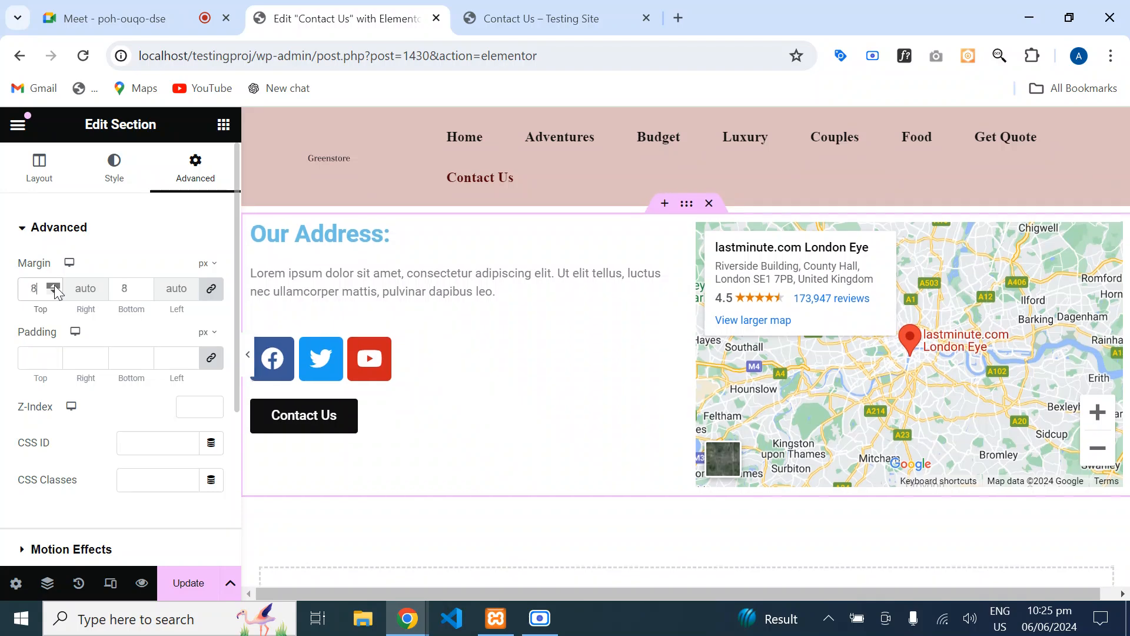
{"action": "left_click_drag", "start_coordinate": [54, 288], "coordinate": [54, 288]}
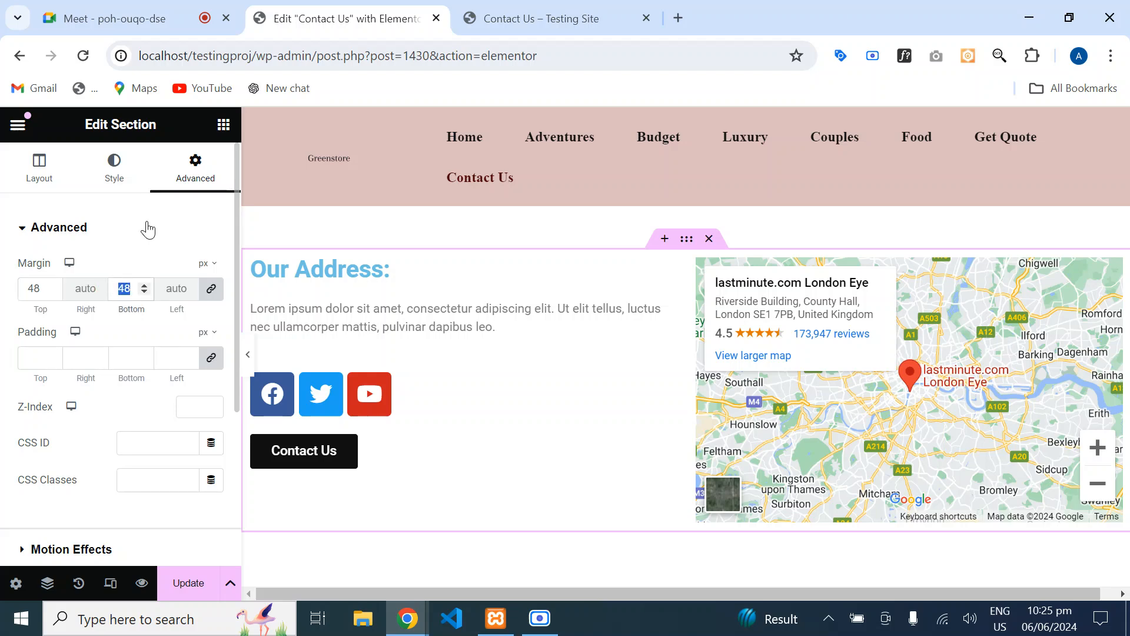
{"action": "key", "text": "BackSpace"}
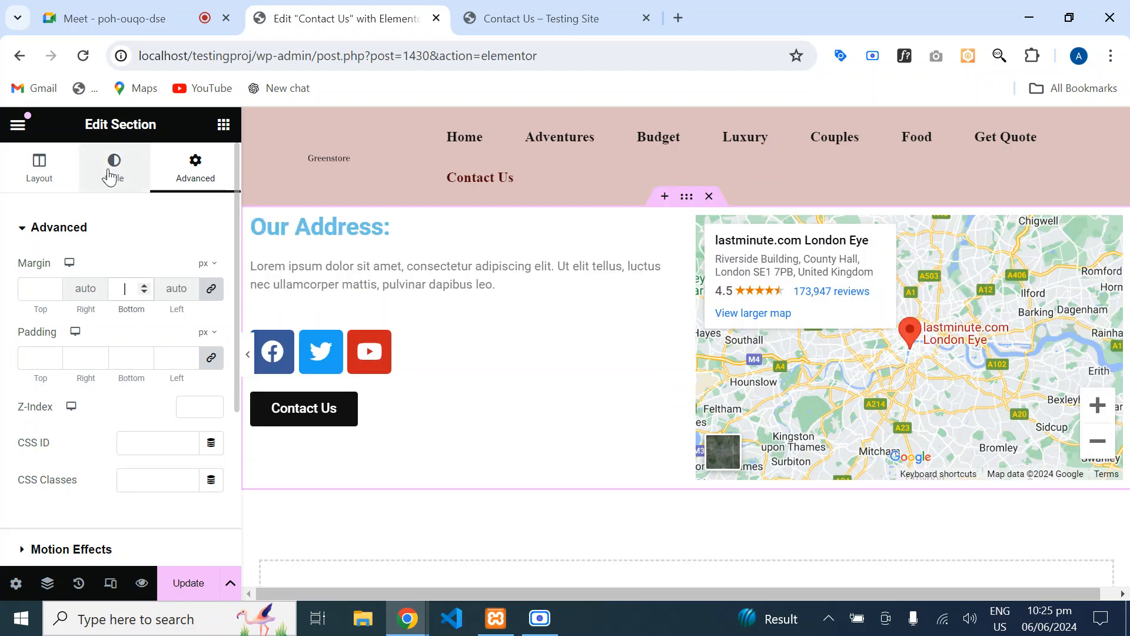
- Try to place a Spacer widget and an inner section directly above the address and map section
{"action": "left_click", "coordinate": [223, 125]}
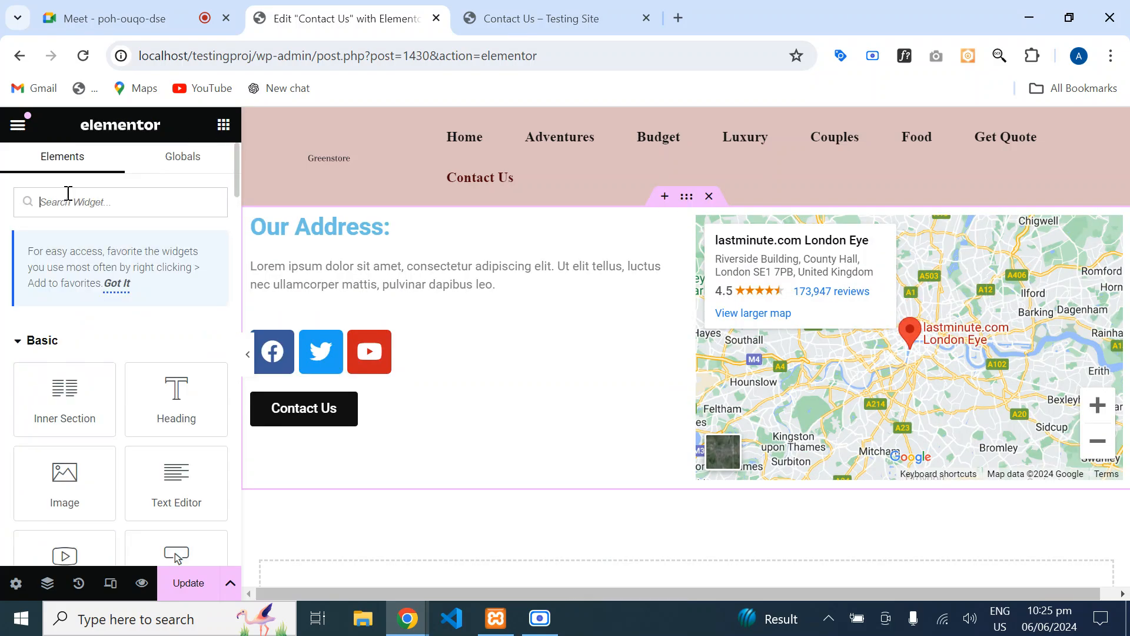
{"action": "left_click", "coordinate": [68, 202]}
{"action": "type", "text": "spac"}
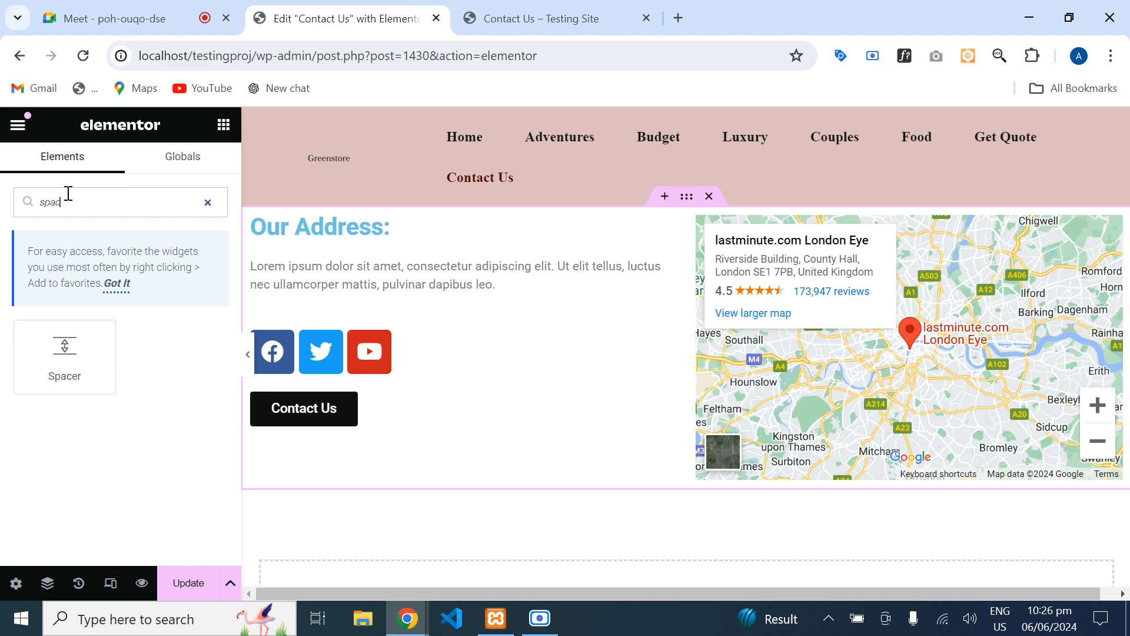
{"action": "left_click_drag", "start_coordinate": [71, 325], "coordinate": [658, 226]}
{"action": "key", "text": "BackSpace"}
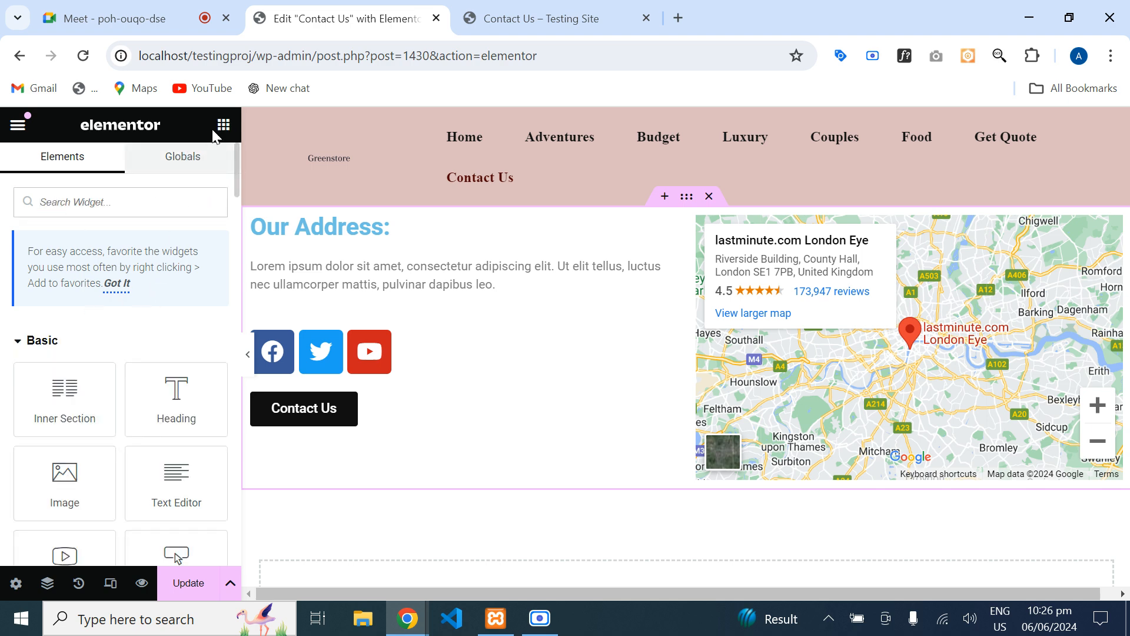
{"action": "left_click_drag", "start_coordinate": [42, 364], "coordinate": [690, 194]}
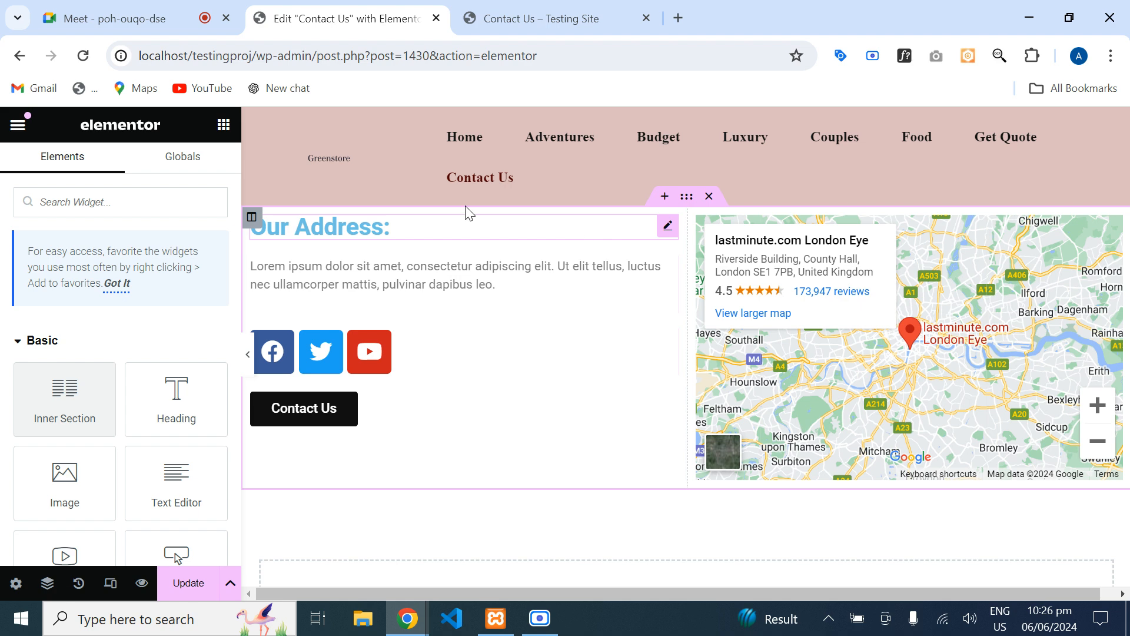
{"action": "left_click_drag", "start_coordinate": [684, 196], "coordinate": [692, 209]}
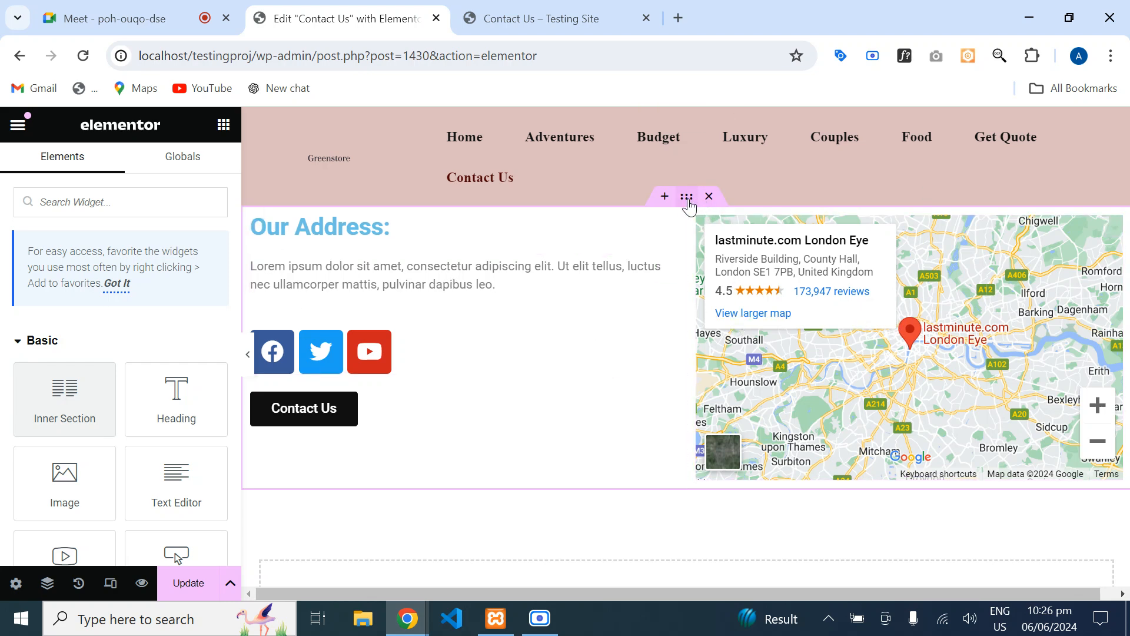
- Add a single-column section above the address and map section and place a Spacer widget in it
{"action": "left_click", "coordinate": [671, 199]}
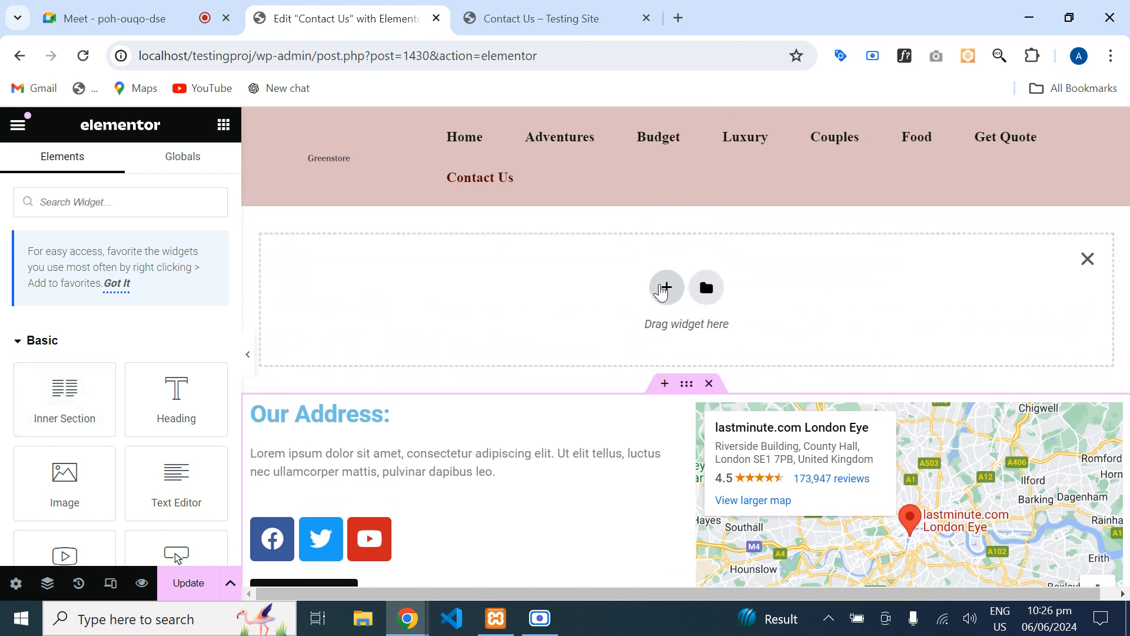
{"action": "left_click", "coordinate": [666, 285]}
{"action": "left_click", "coordinate": [470, 331]}
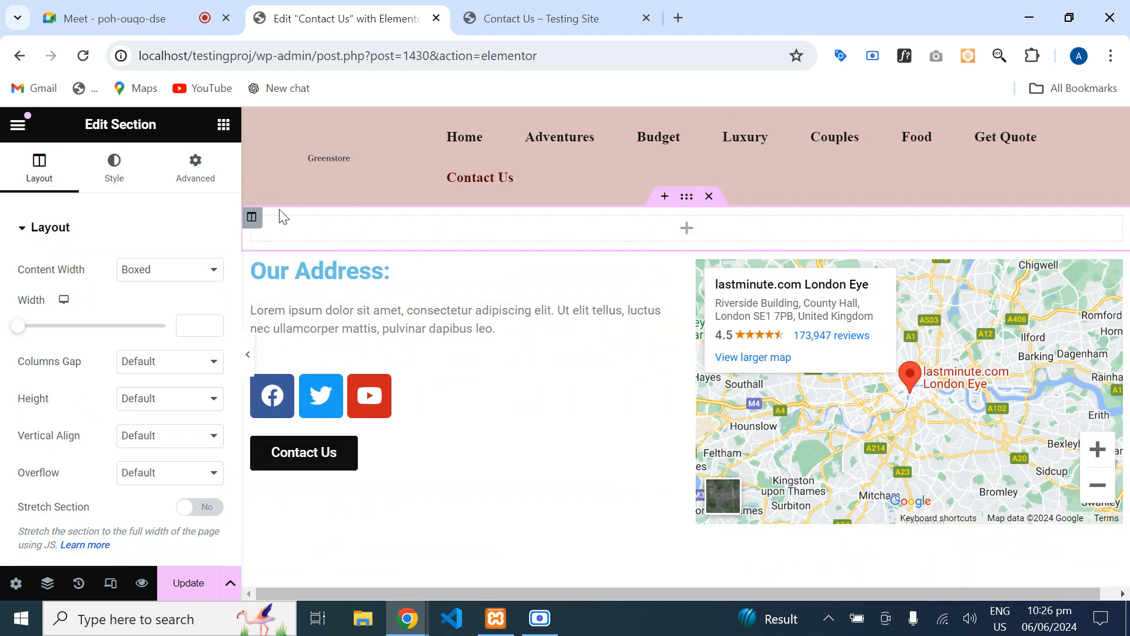
{"action": "left_click", "coordinate": [224, 124]}
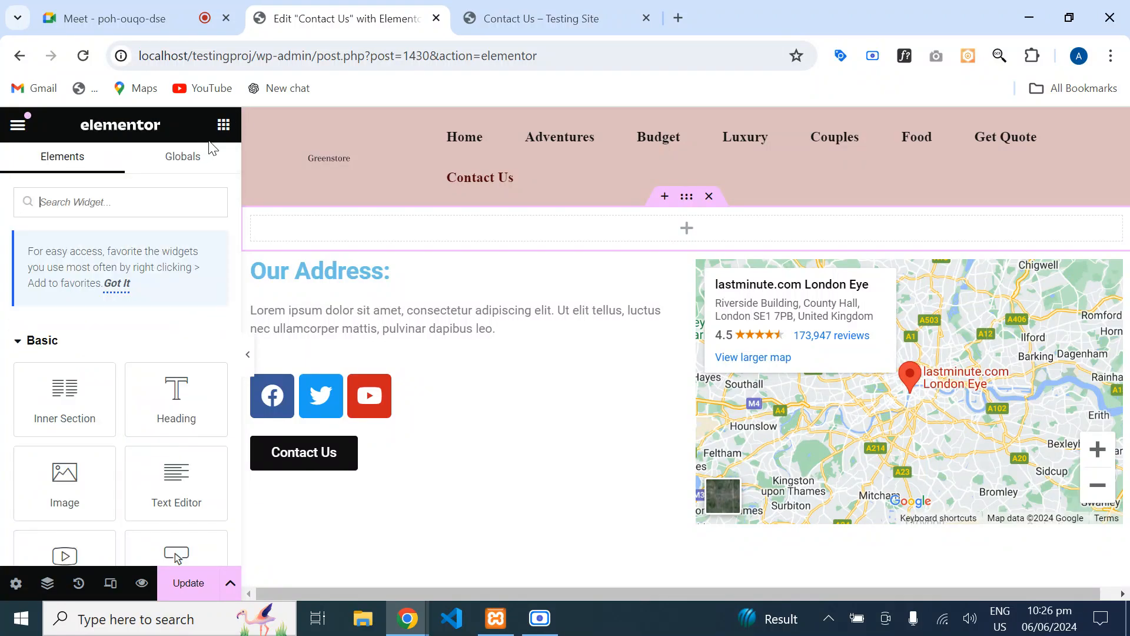
{"action": "type", "text": "spac"}
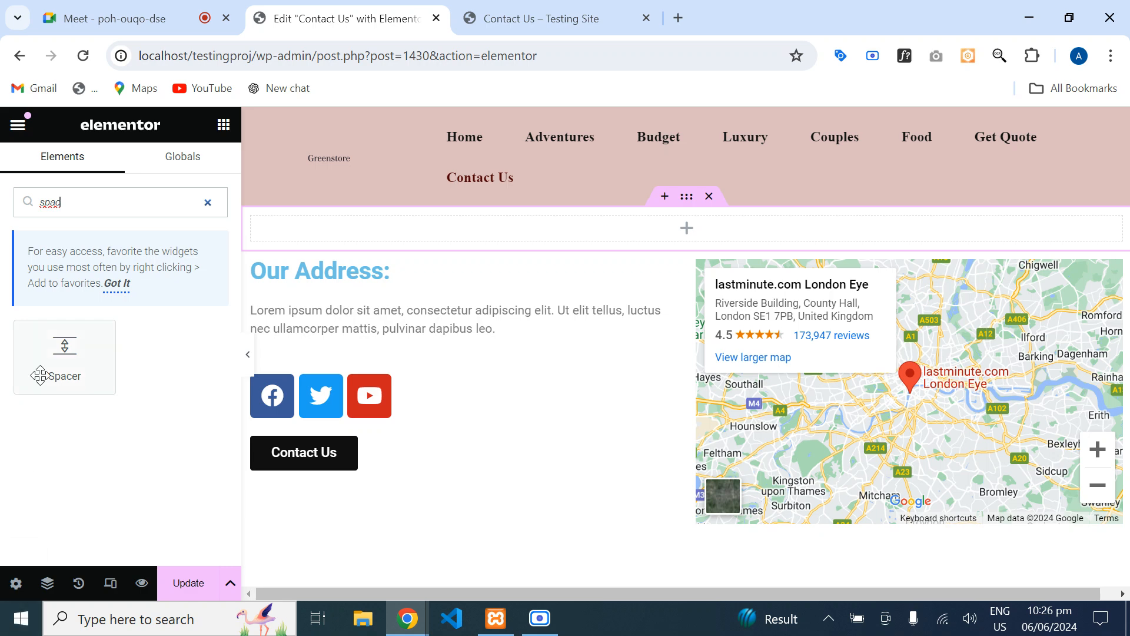
{"action": "left_click_drag", "start_coordinate": [66, 362], "coordinate": [537, 236]}
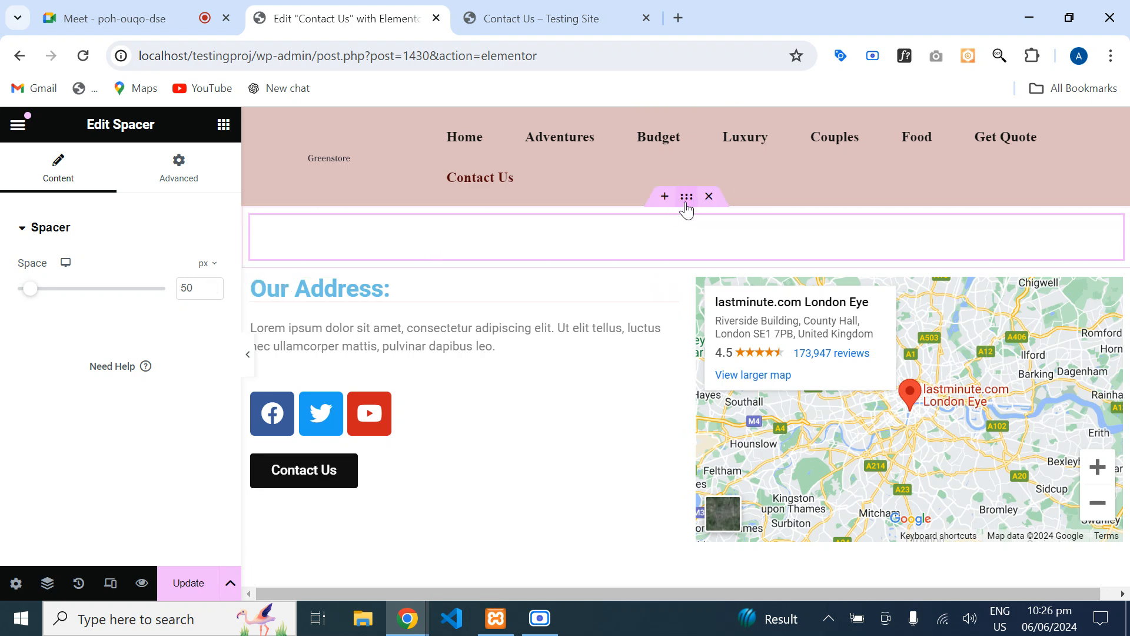
- Add a single-column section containing a Spacer widget below the address and map section, and update the page
{"action": "scroll", "coordinate": [631, 450], "scroll_direction": "down", "scroll_amount": 7}
{"action": "left_click", "coordinate": [662, 262]}
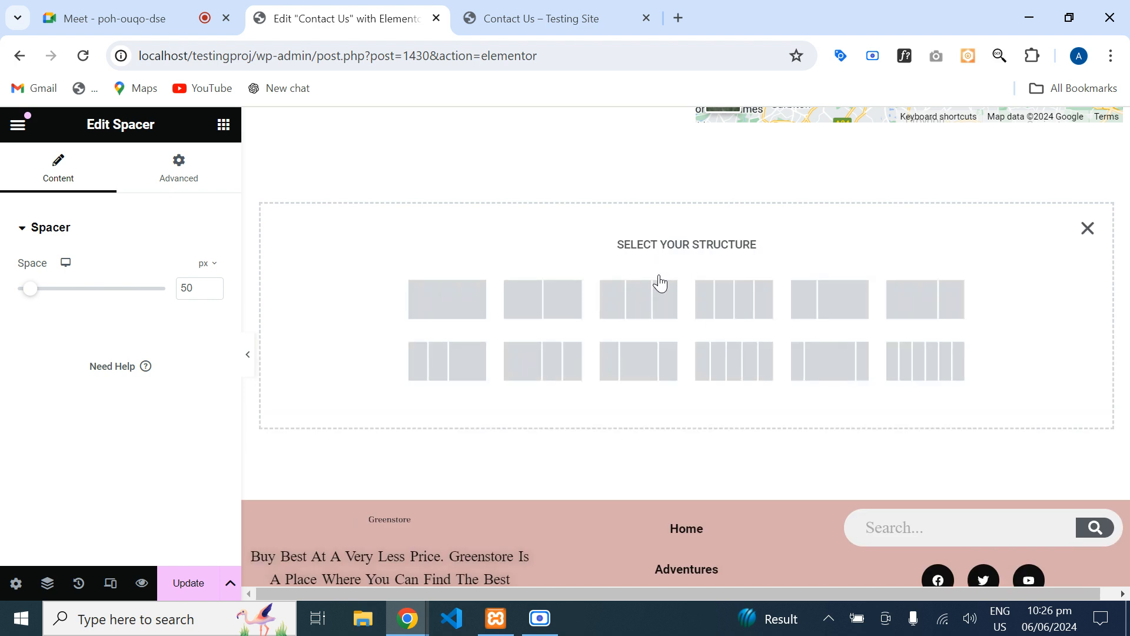
{"action": "left_click", "coordinate": [465, 309]}
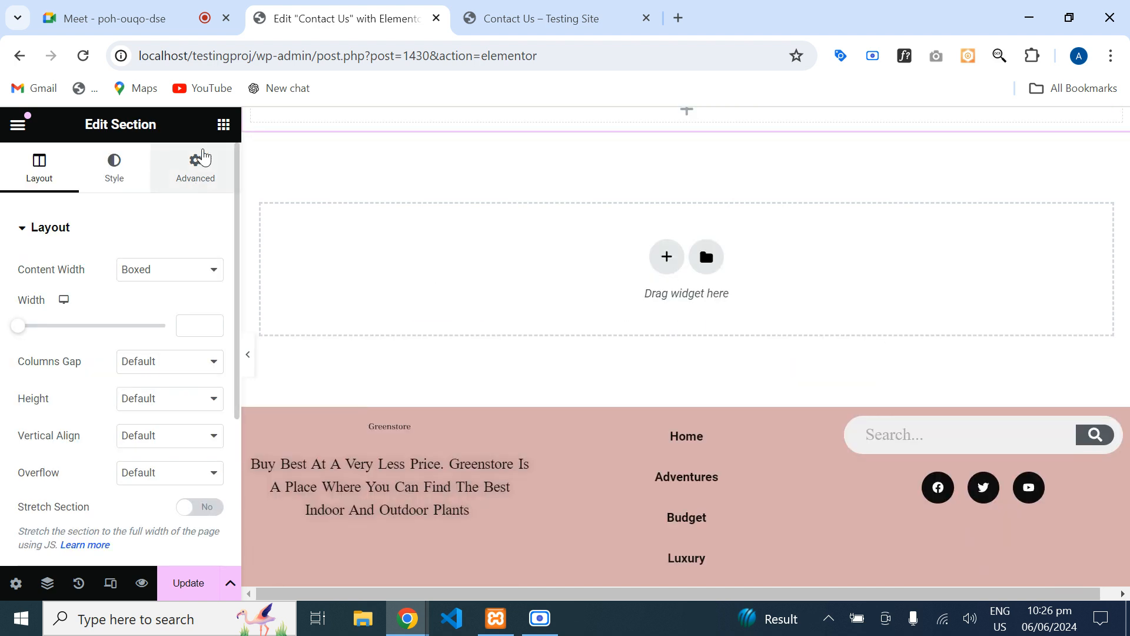
{"action": "left_click", "coordinate": [225, 133]}
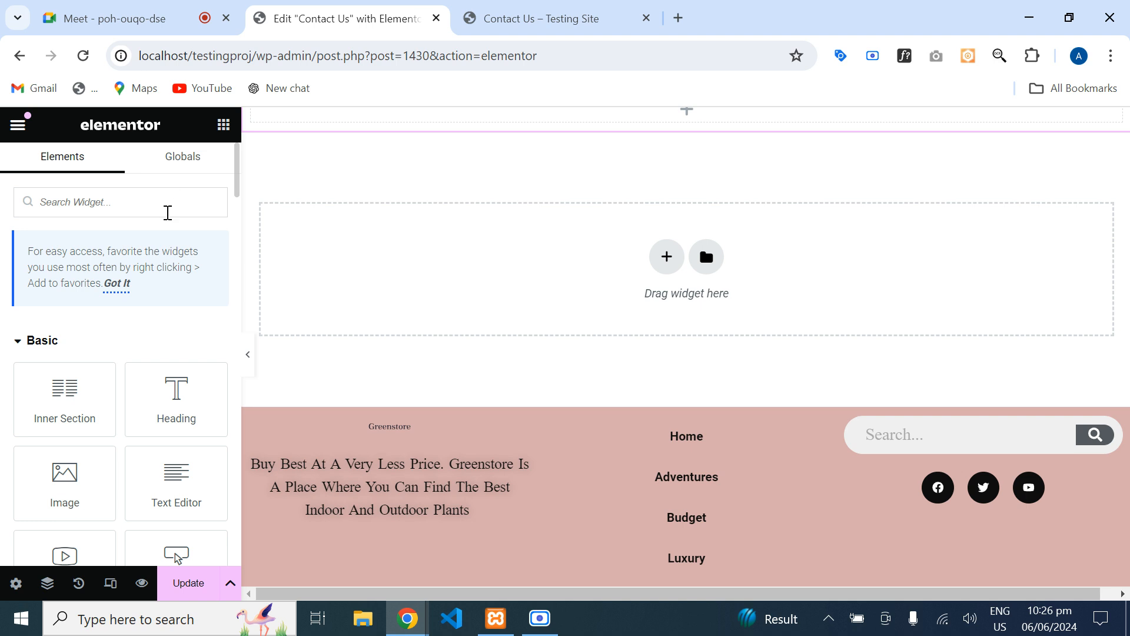
{"action": "type", "text": "sp"}
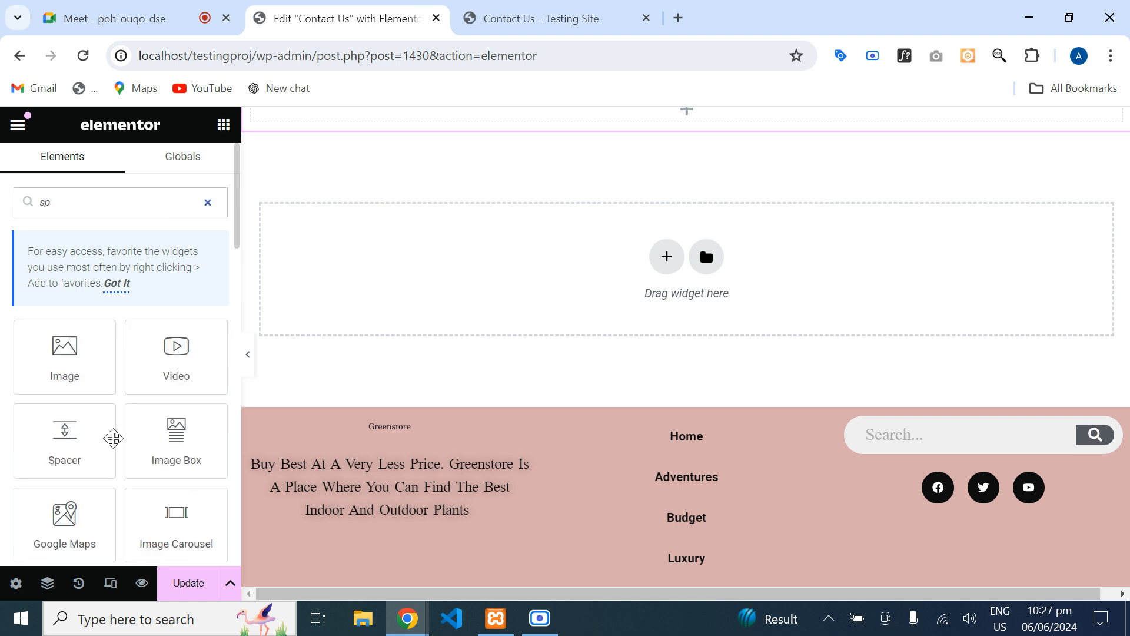
{"action": "left_click_drag", "start_coordinate": [113, 439], "coordinate": [550, 126]}
{"action": "scroll", "coordinate": [558, 177], "scroll_direction": "up", "scroll_amount": 5}
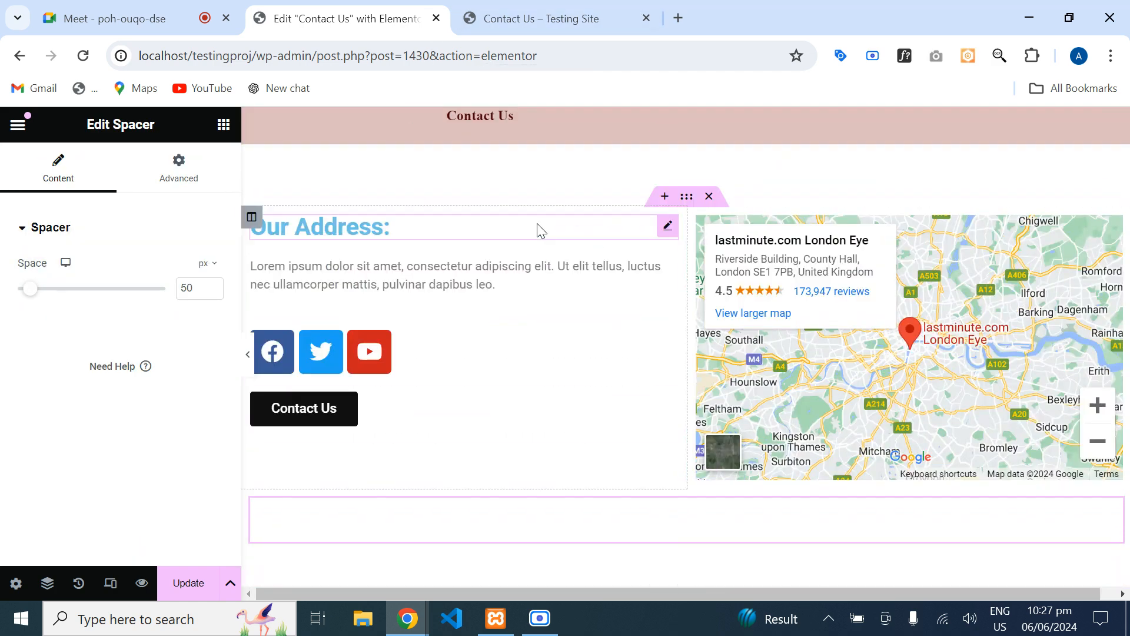
{"action": "left_click", "coordinate": [184, 584]}
- Reload the published Contact Us page, dismiss its popup, and check the spacing around the address and map
{"action": "mouse_move", "coordinate": [583, 7]}
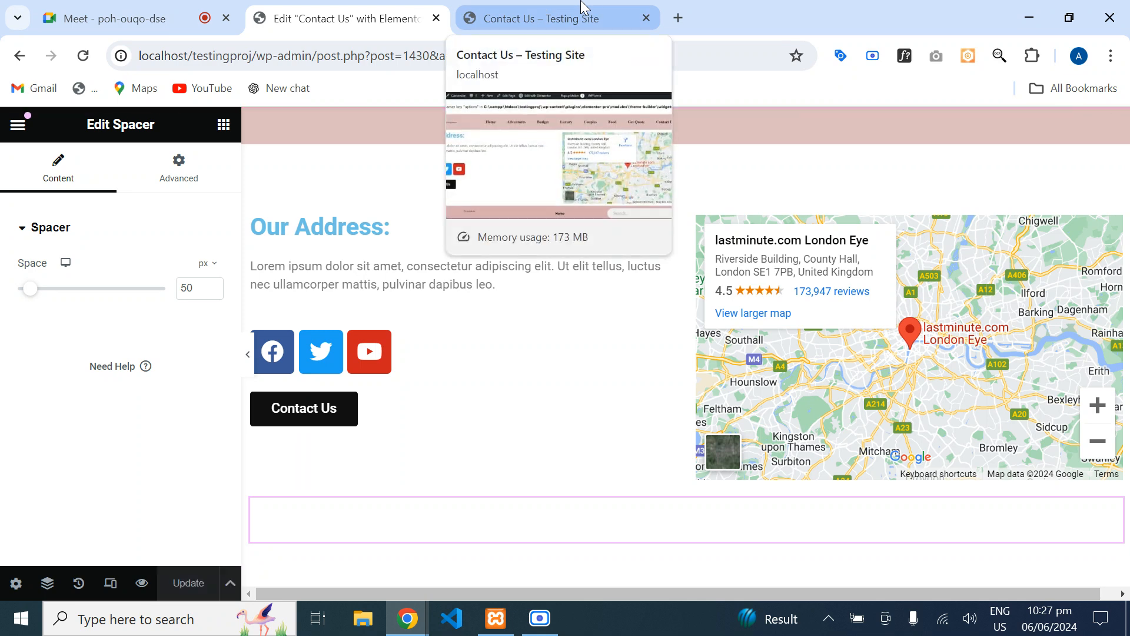
{"action": "left_click", "coordinate": [583, 7]}
{"action": "left_click", "coordinate": [81, 61]}
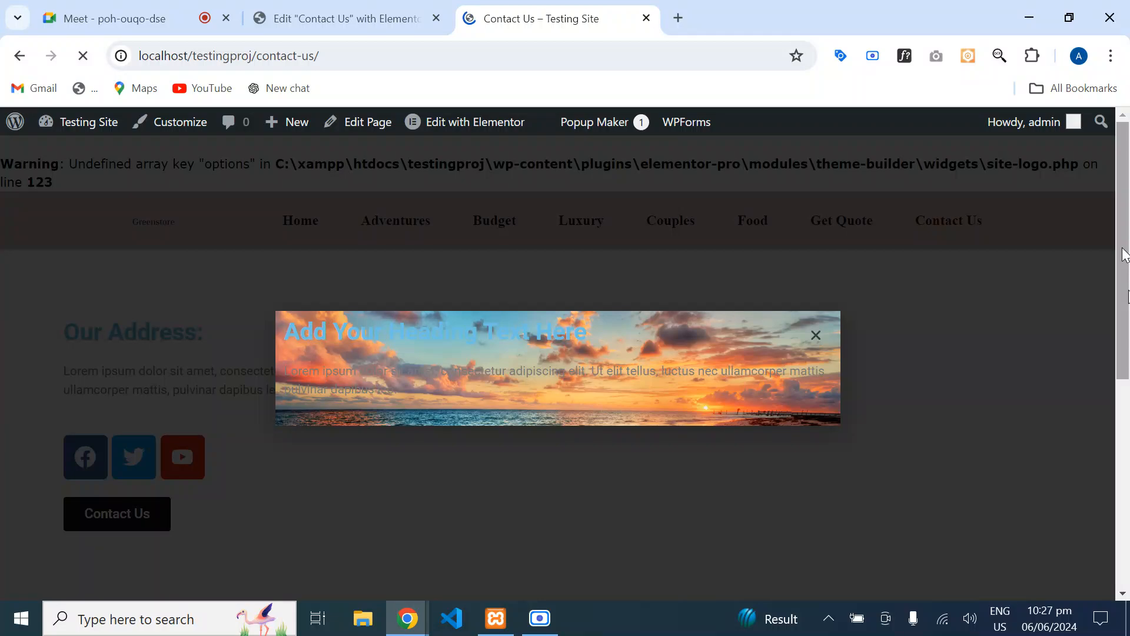
{"action": "left_click", "coordinate": [815, 335]}
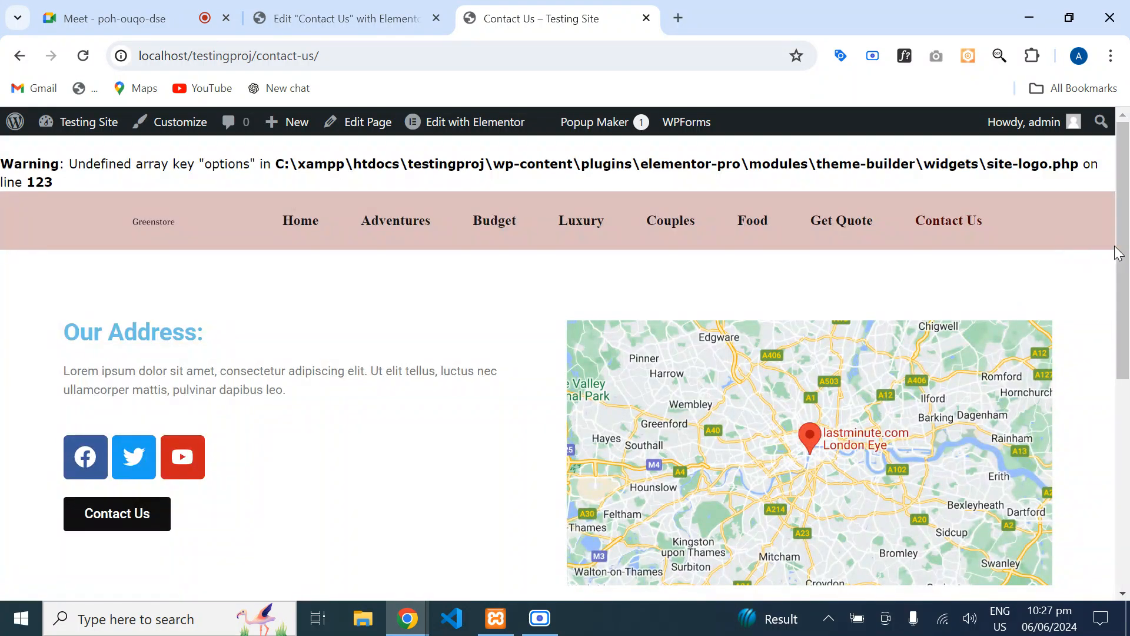
{"action": "left_click_drag", "start_coordinate": [1121, 247], "coordinate": [1129, 224]}
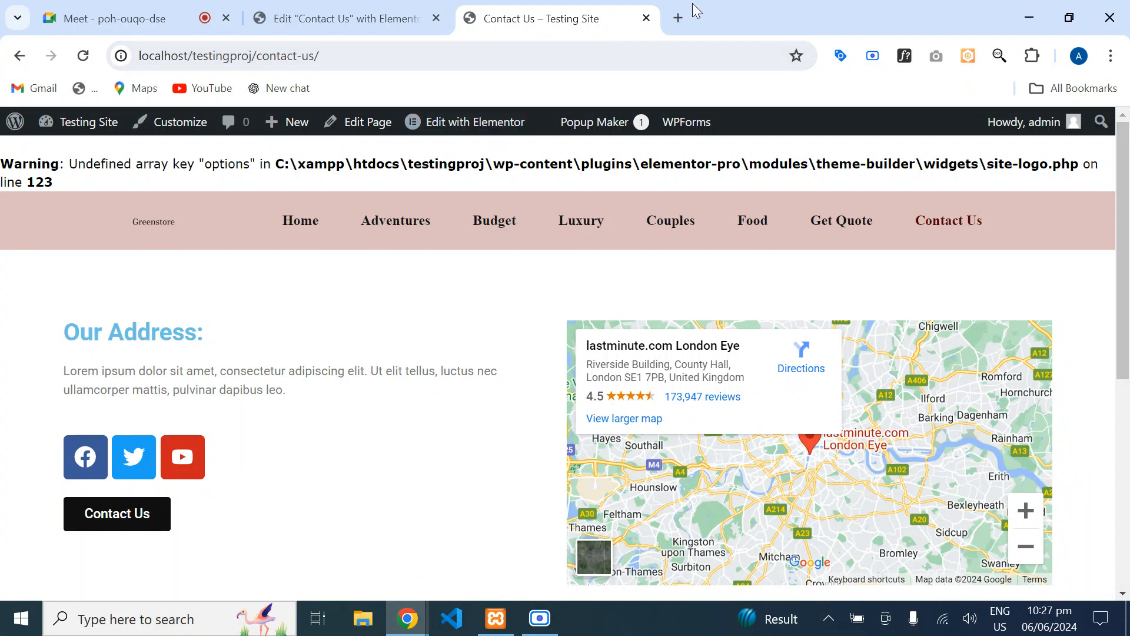
- Close the published Contact Us page and its editor, and open web.whatsapp.com in a new browser tab
{"action": "left_click", "coordinate": [647, 18]}
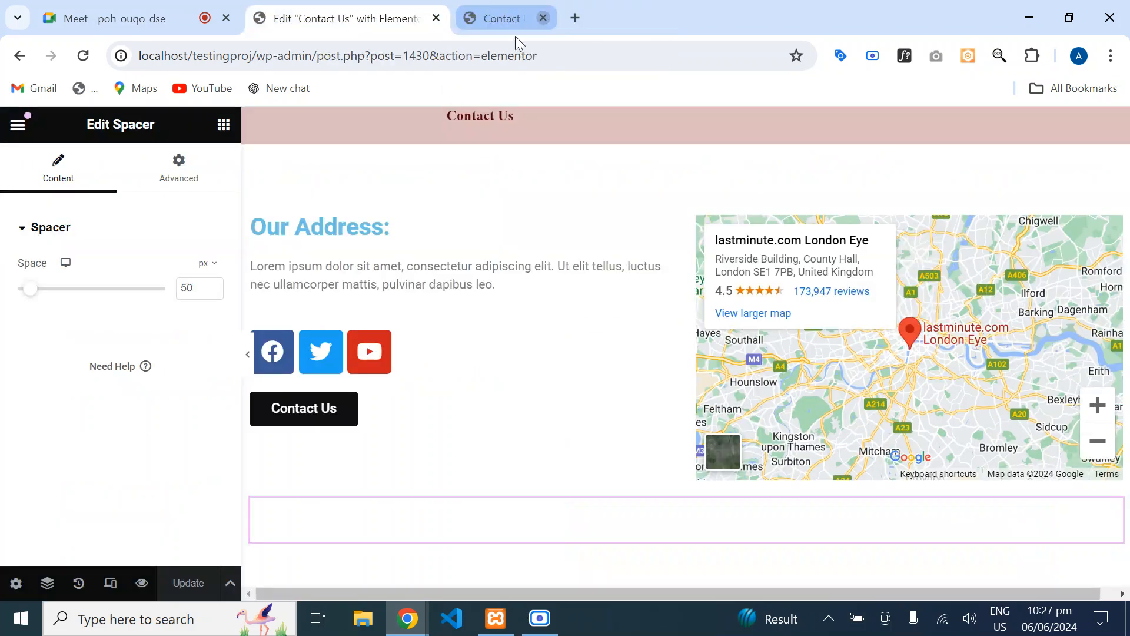
{"action": "left_click", "coordinate": [436, 18]}
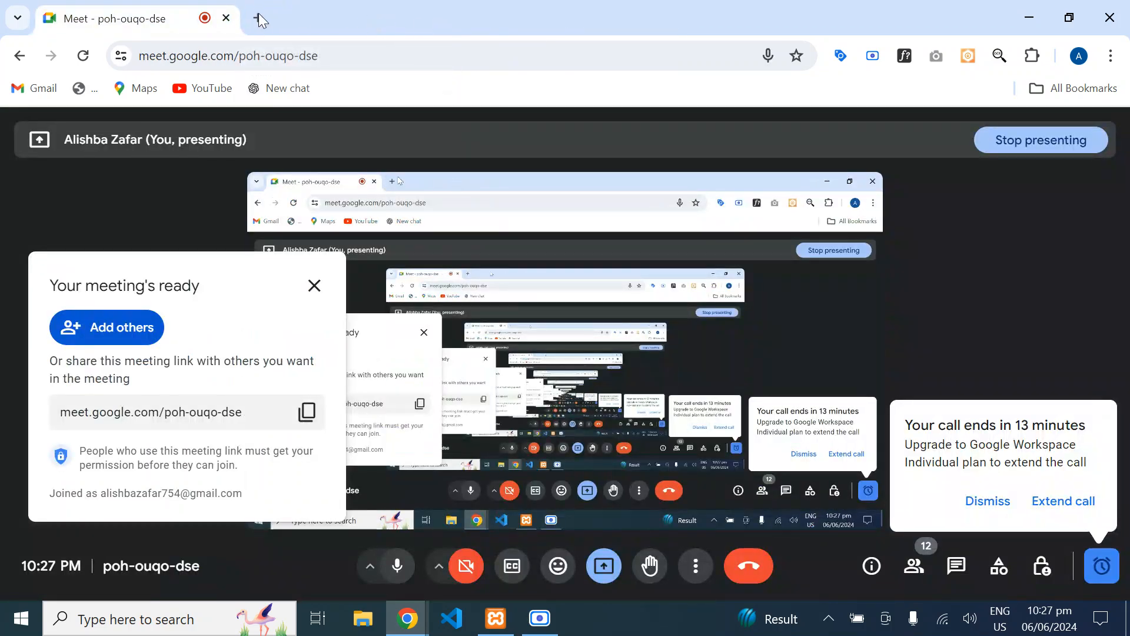
{"action": "left_click", "coordinate": [256, 18]}
{"action": "type", "text": "we"}
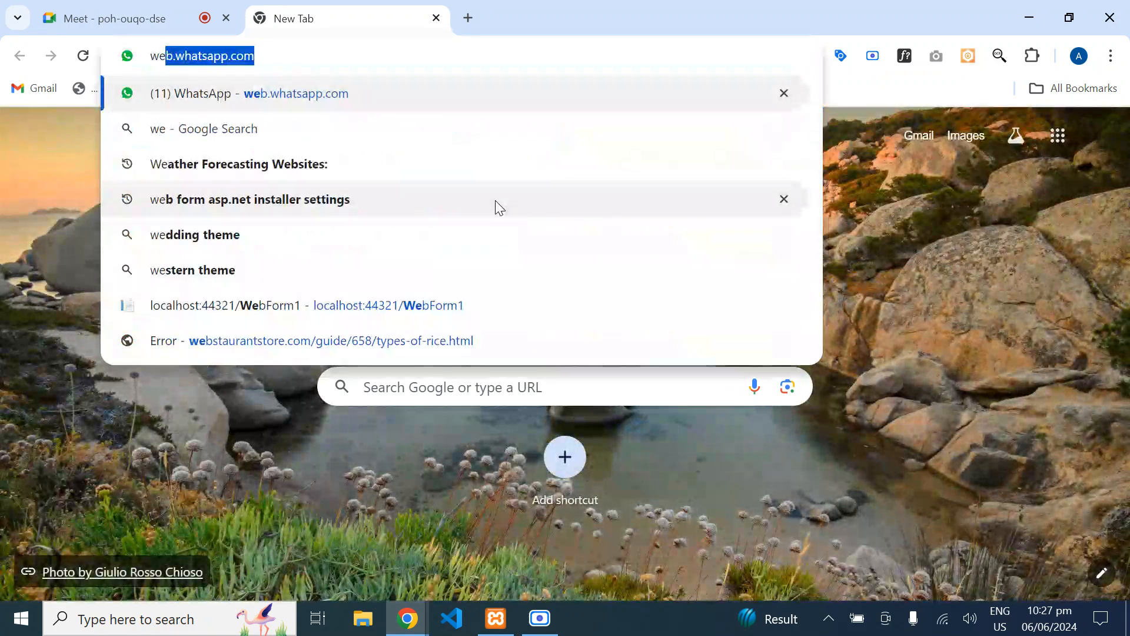
{"action": "key", "text": "Return"}
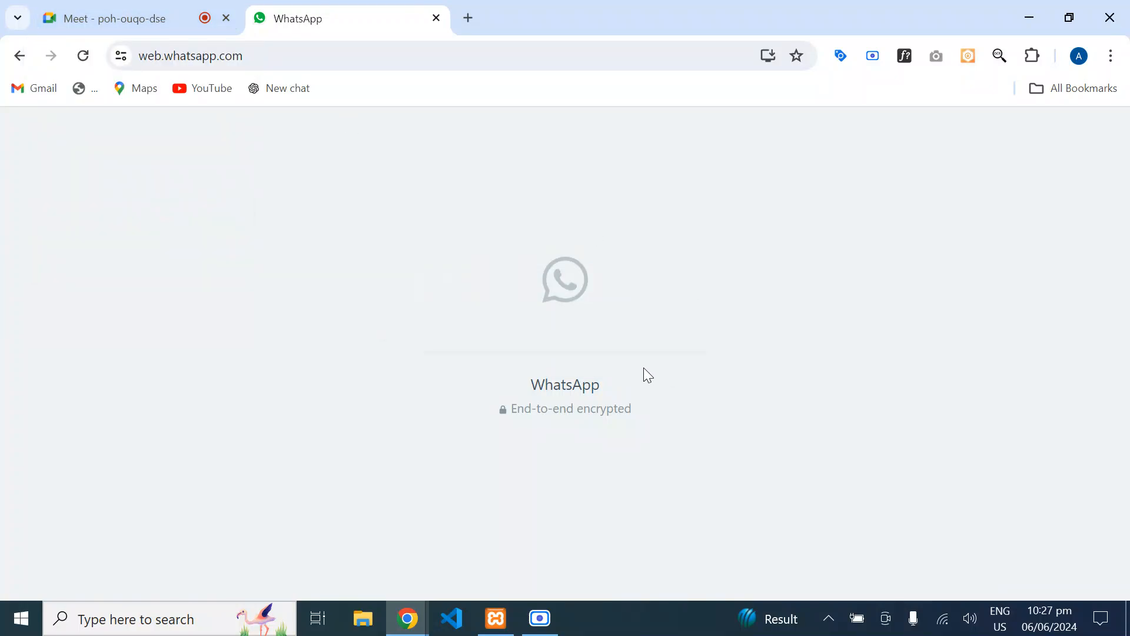
{"action": "left_click", "coordinate": [539, 633]}
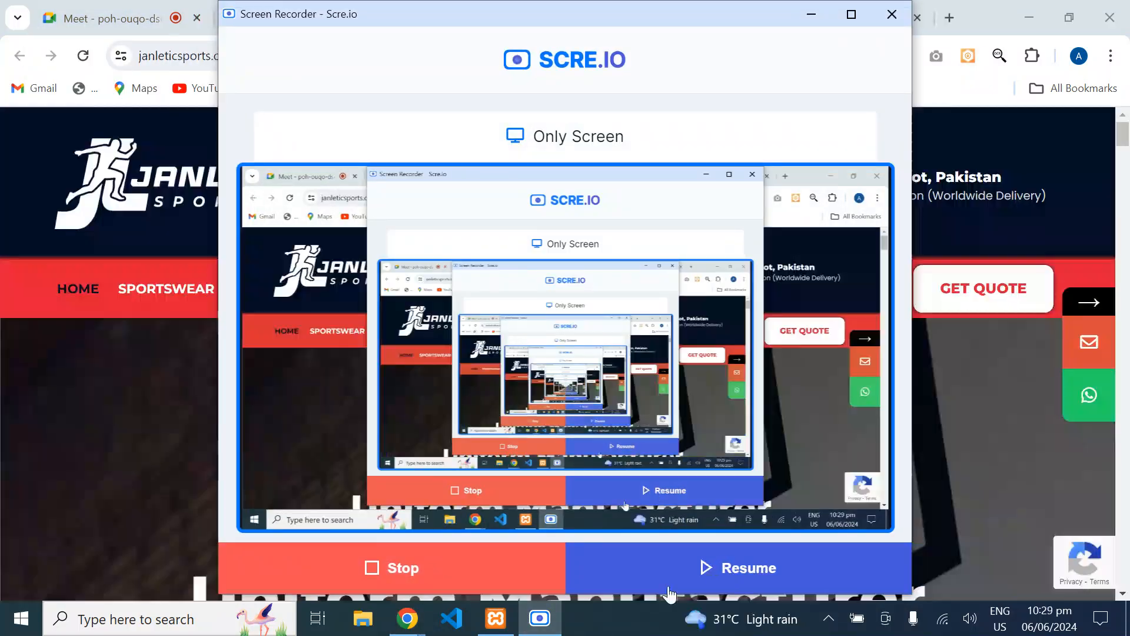